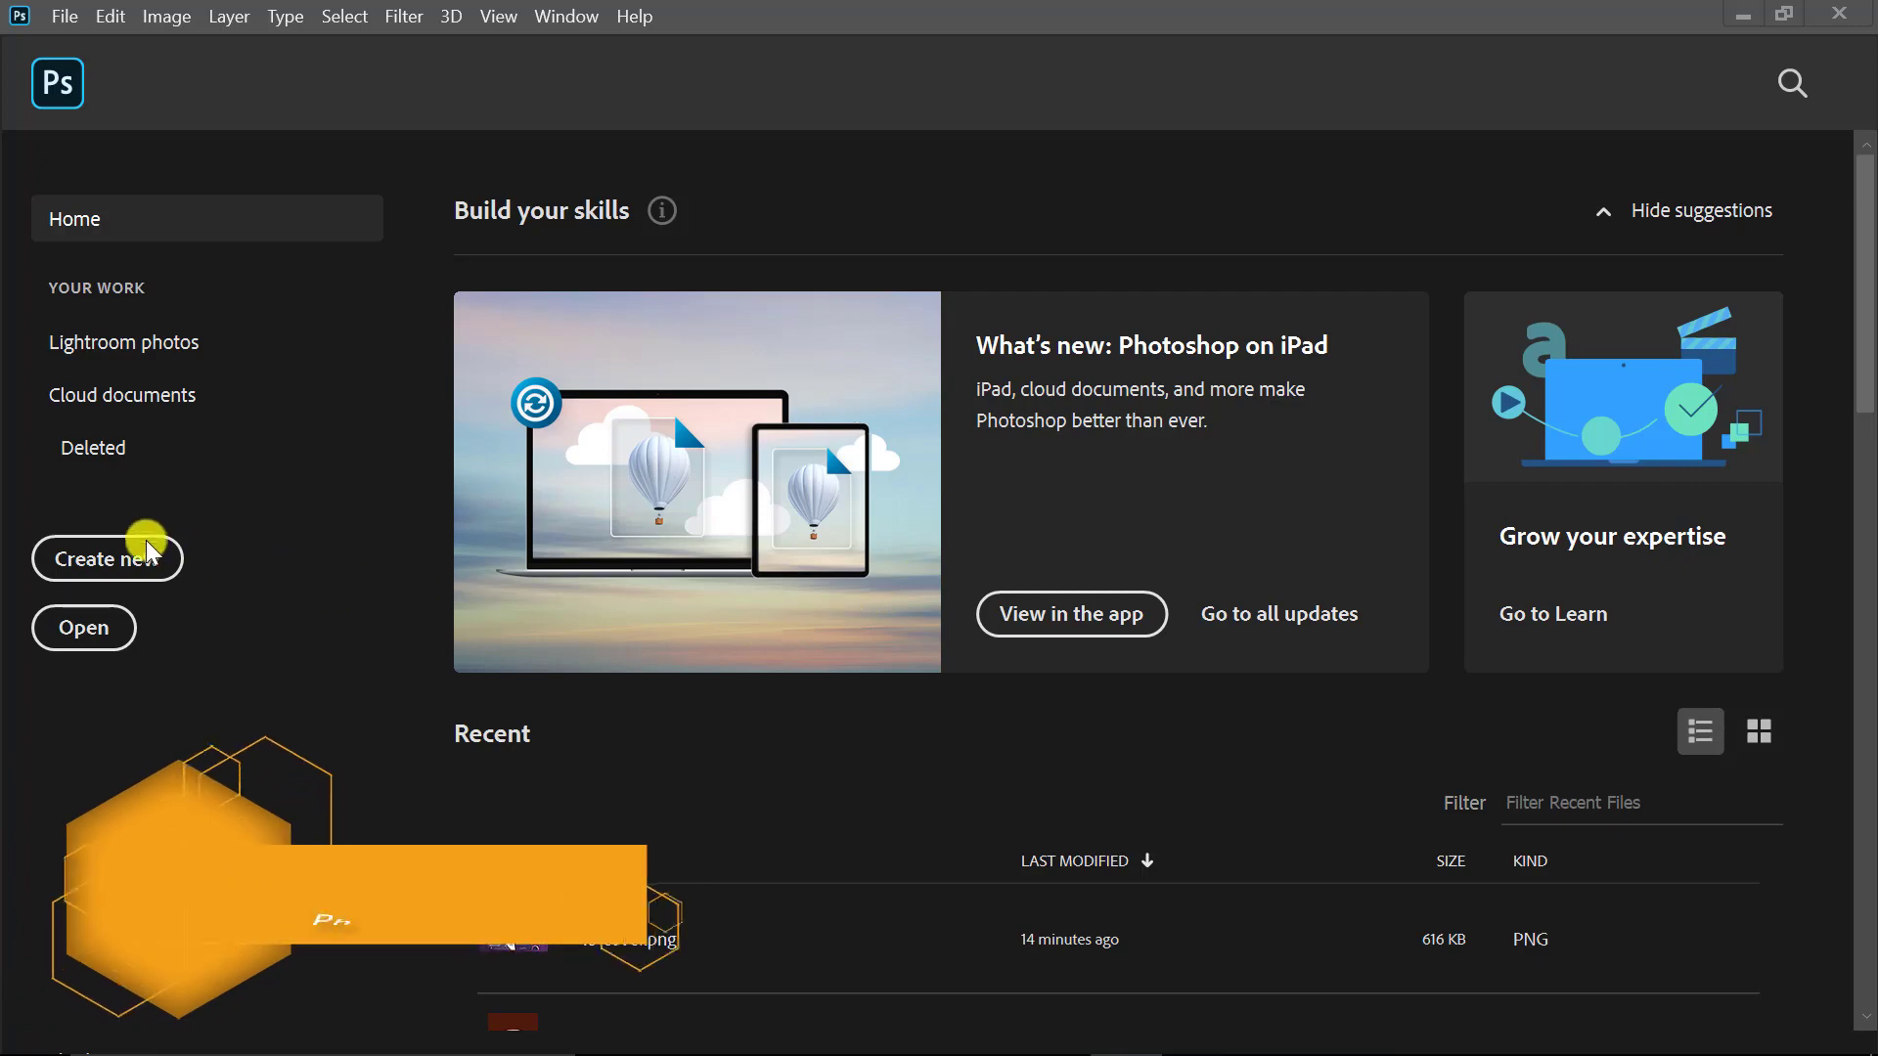
# - Start a new 1000 × 350 px document named 'Facebook Cover Design'
pyautogui.click(113, 565)
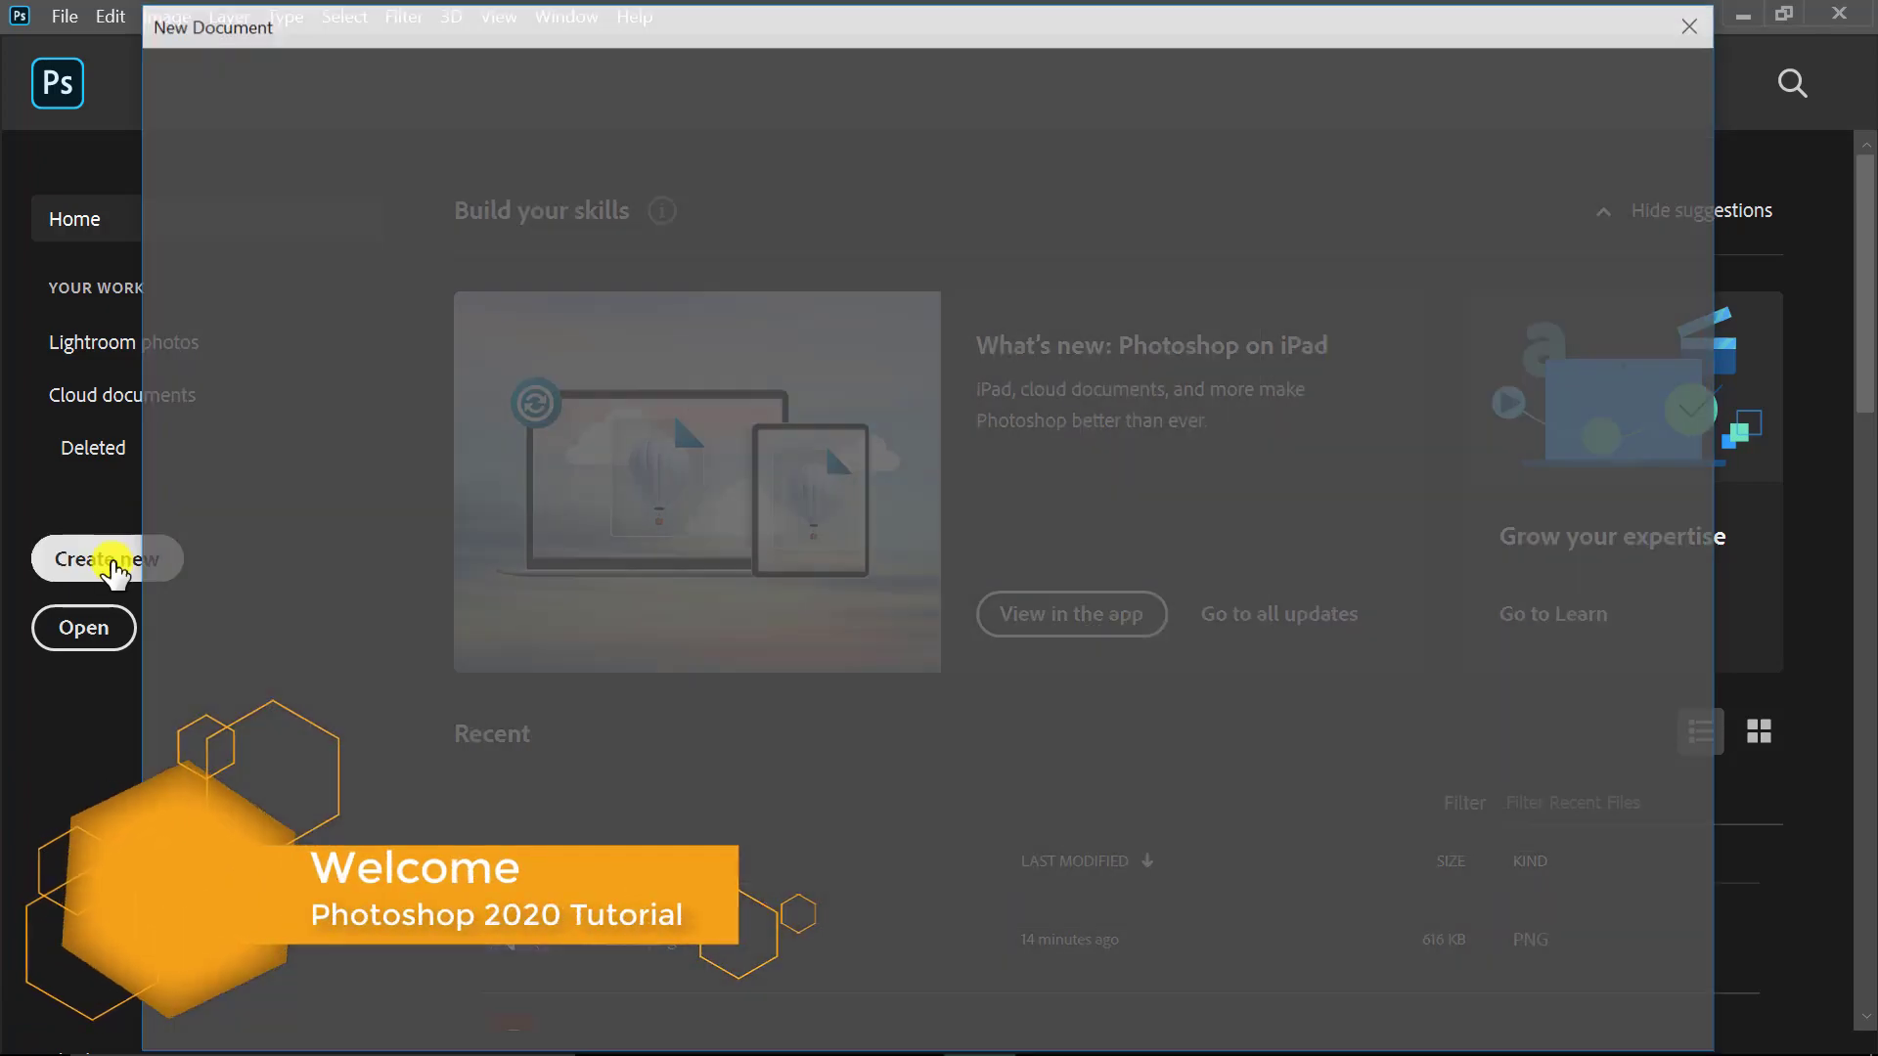
pyautogui.click(1338, 198)
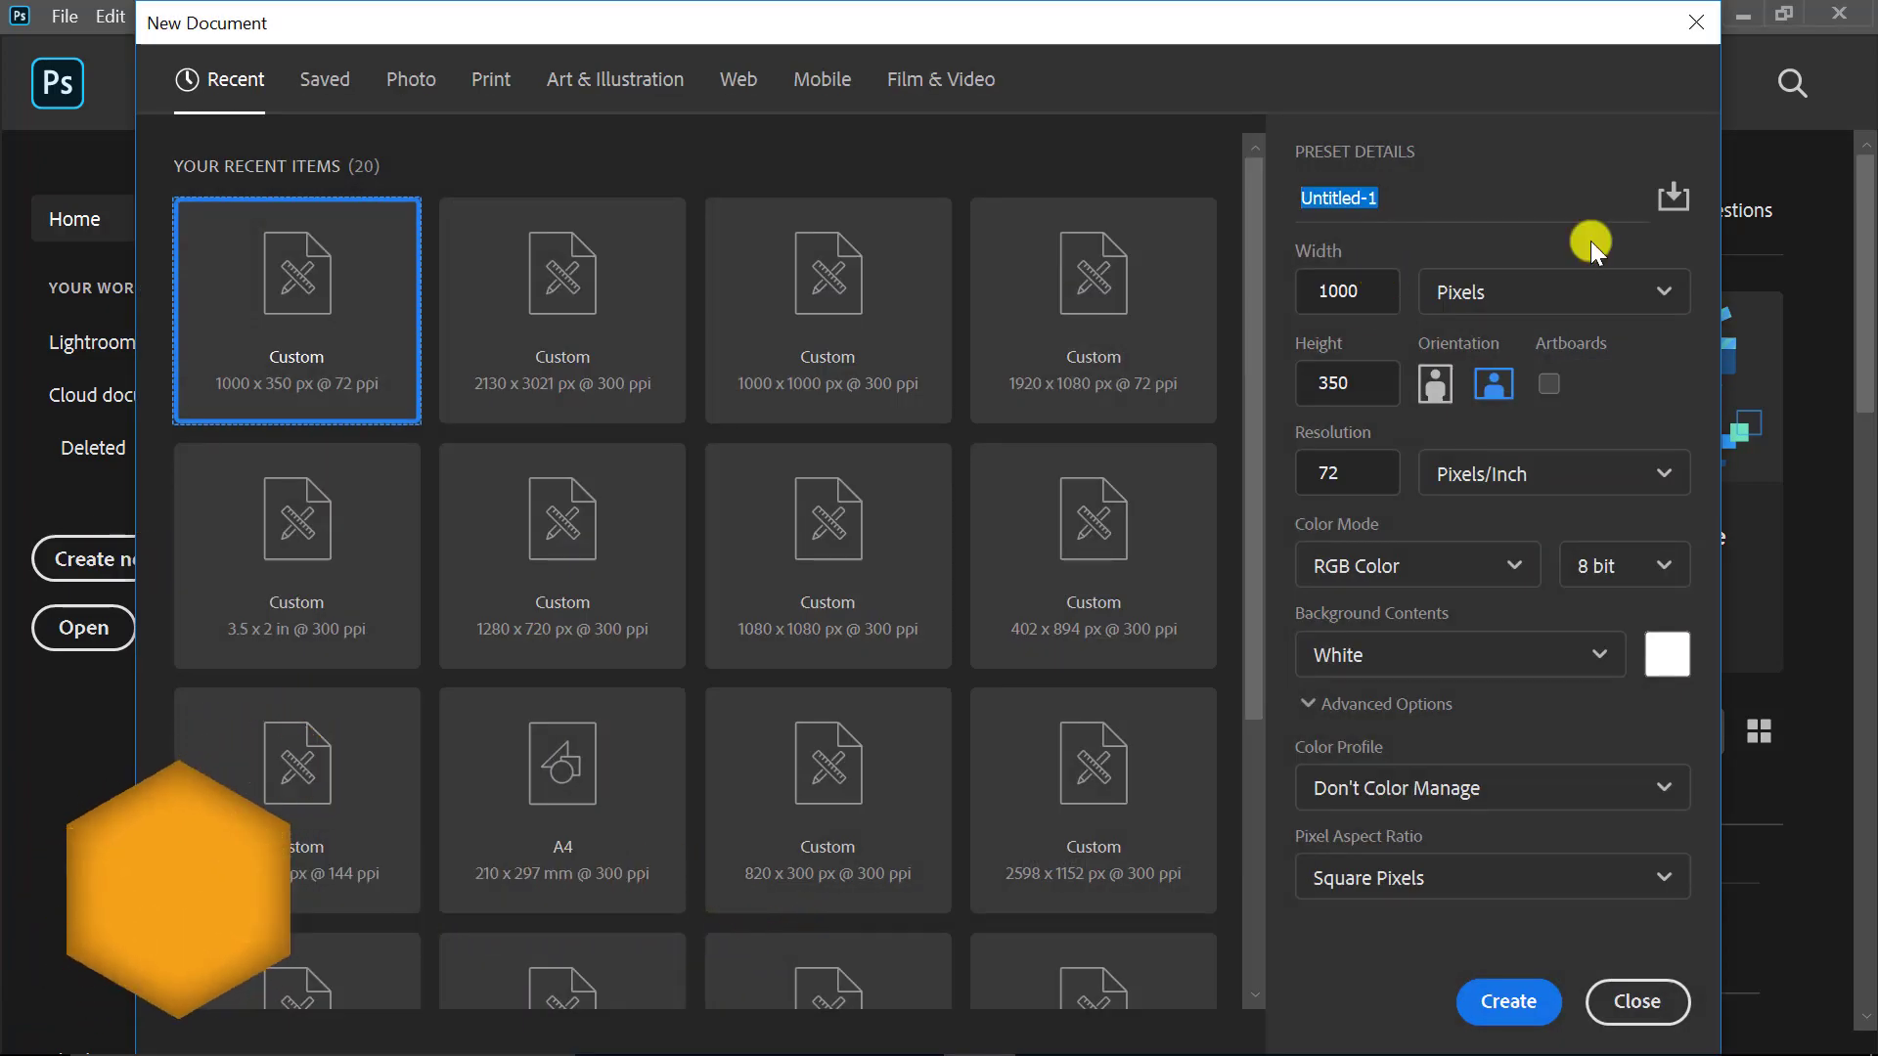
pyautogui.write('Facebook')
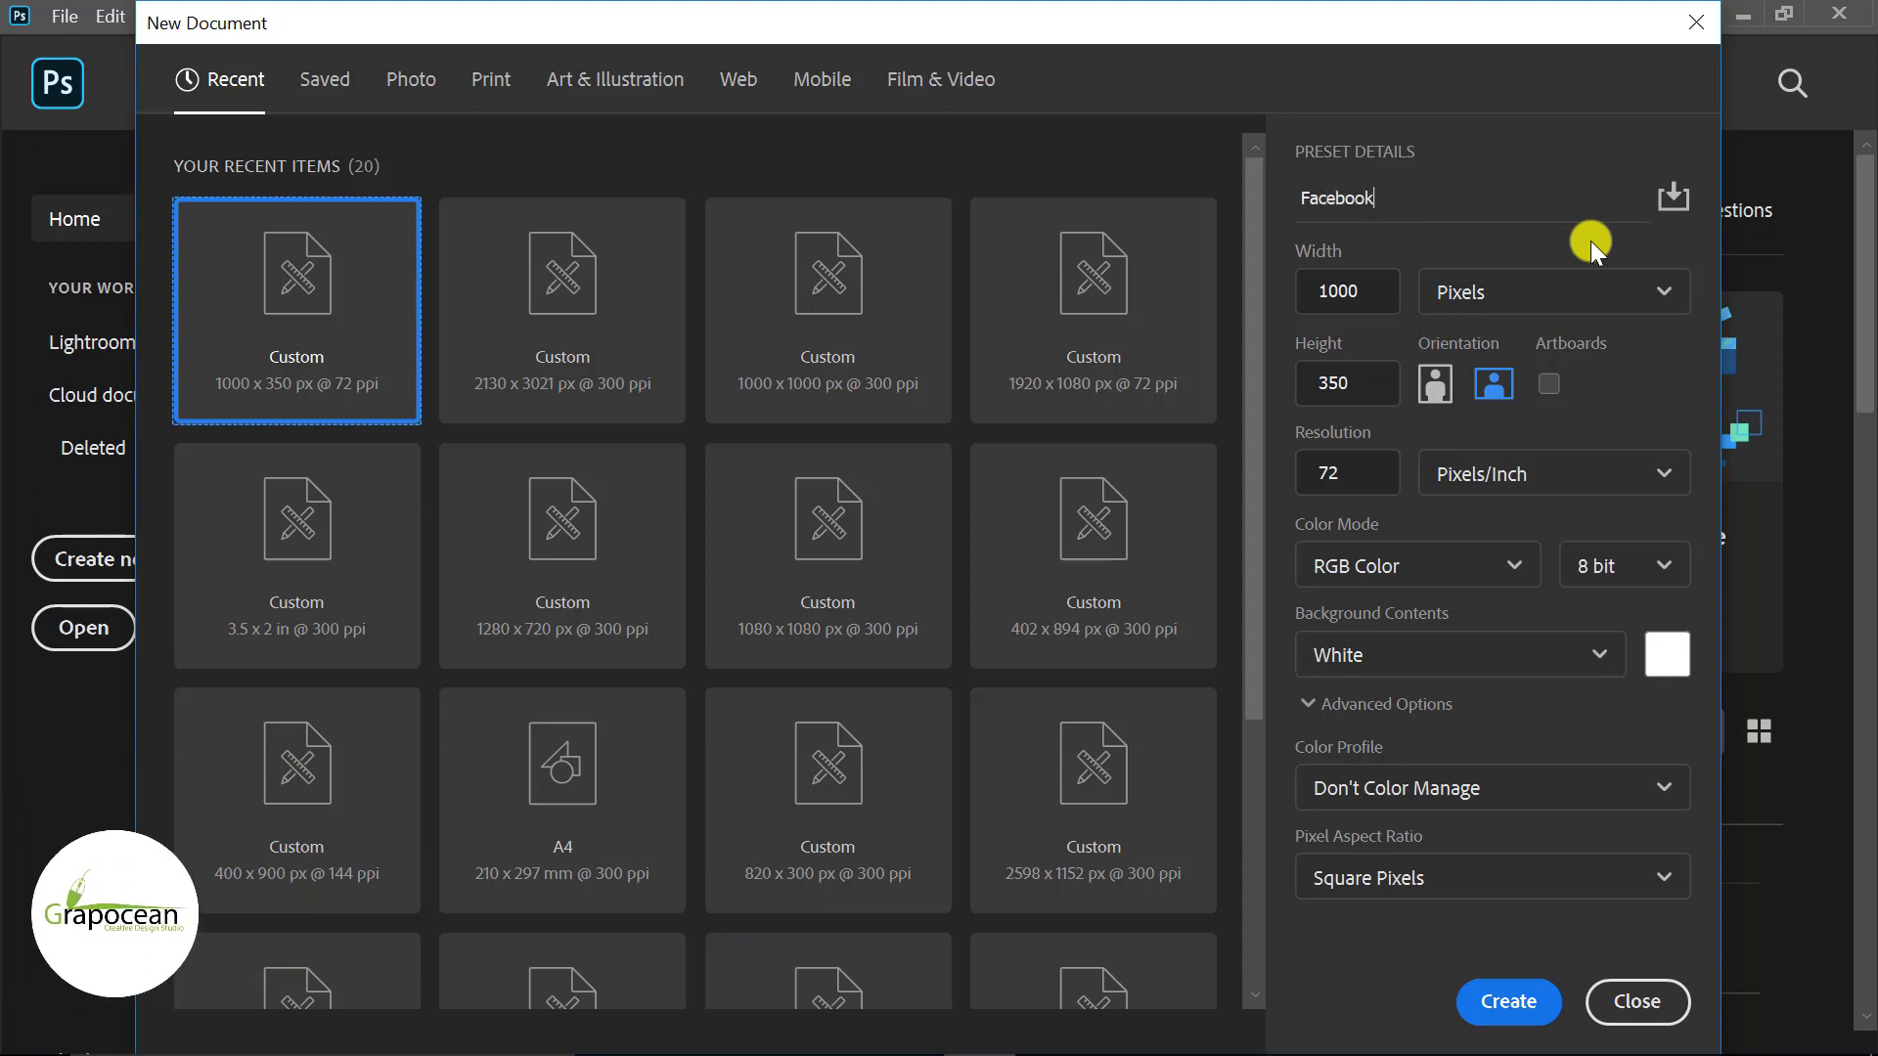
pyautogui.write(' Cover Design')
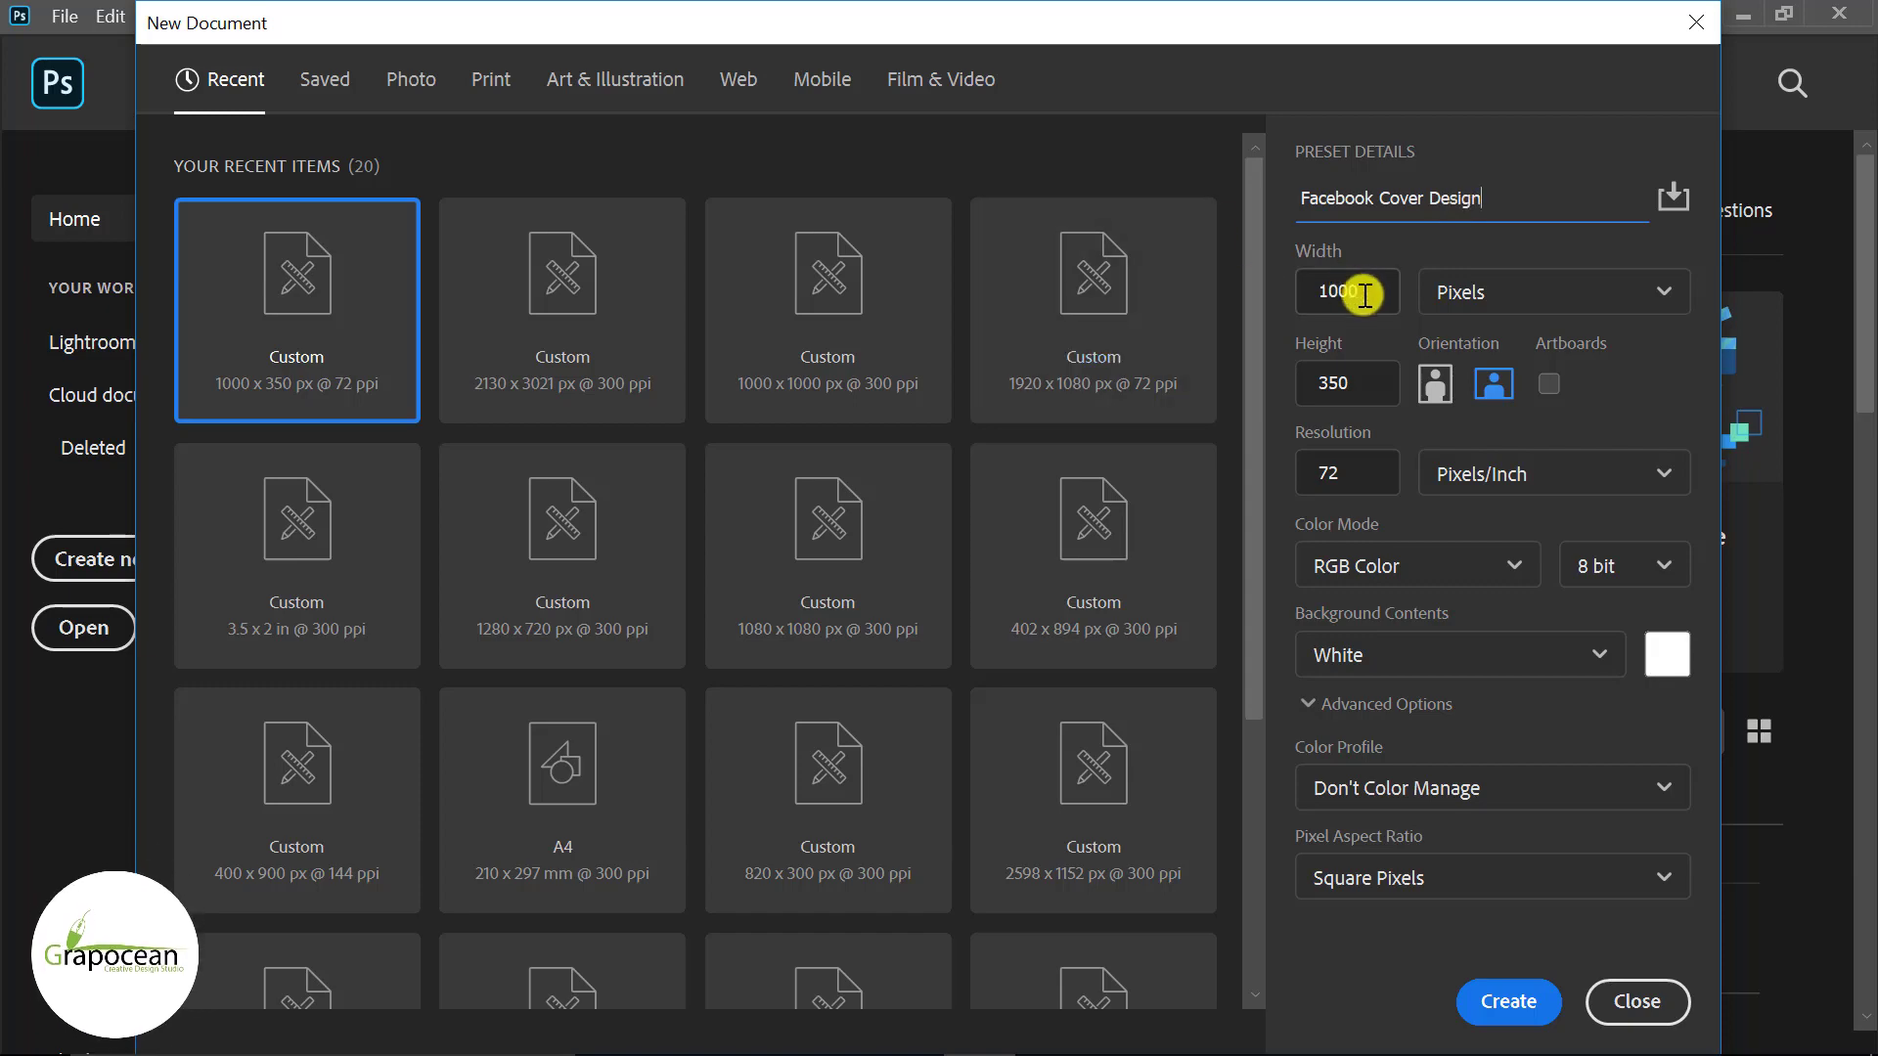
pyautogui.press('Tab')
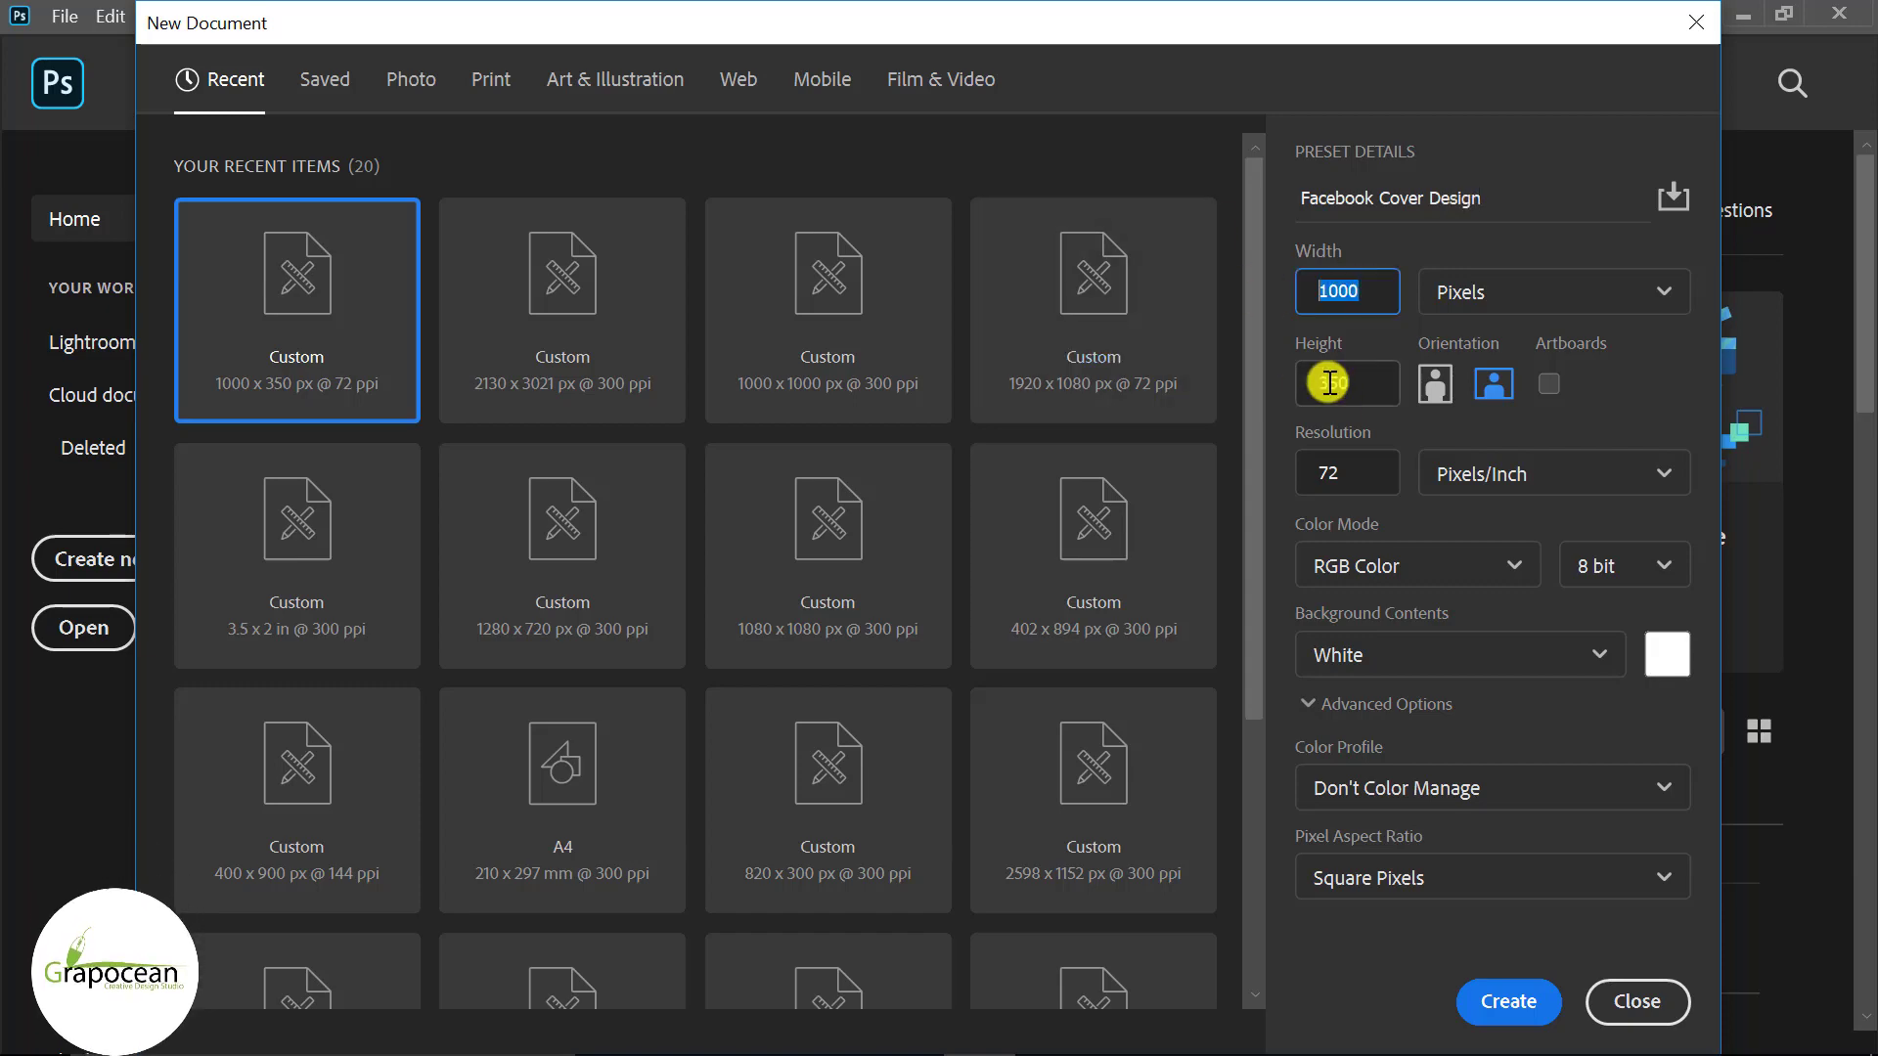
# - Create the document at 300 ppi and cover the whole canvas with a dark purple rectangle
pyautogui.write('300')
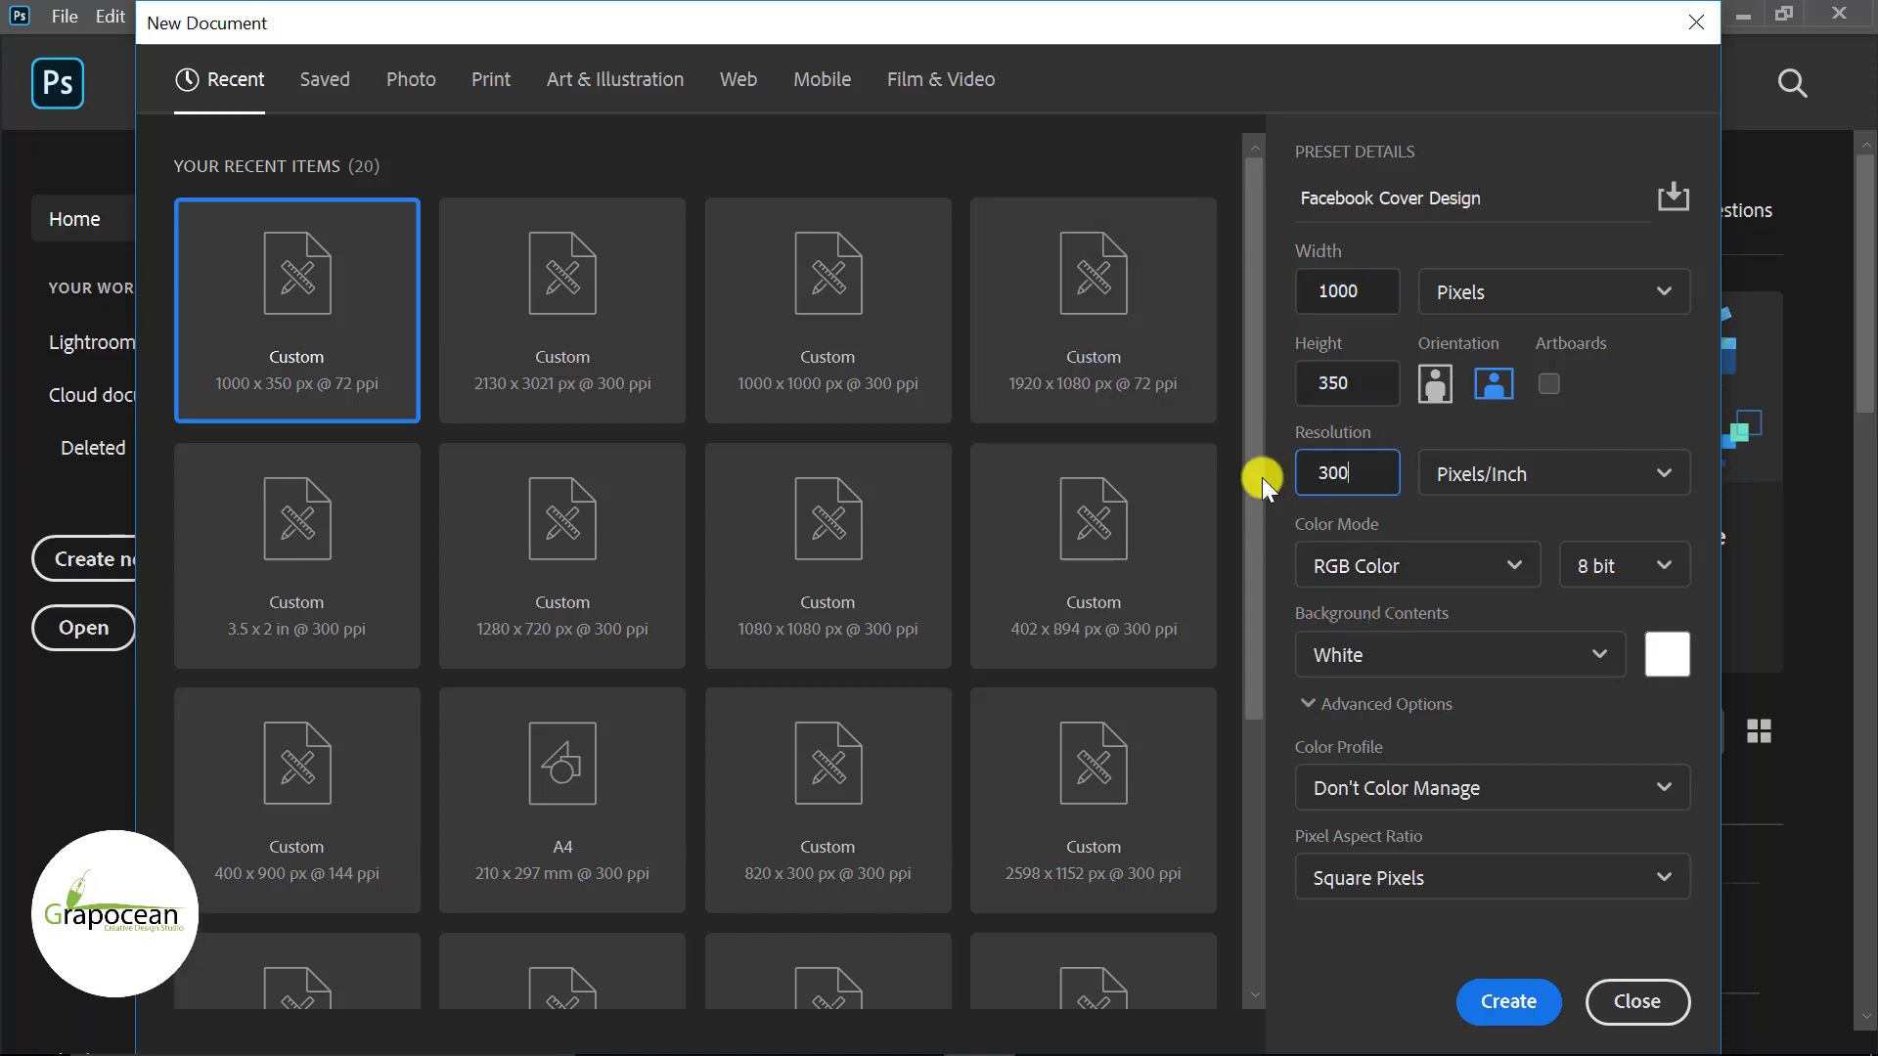
pyautogui.click(1508, 1001)
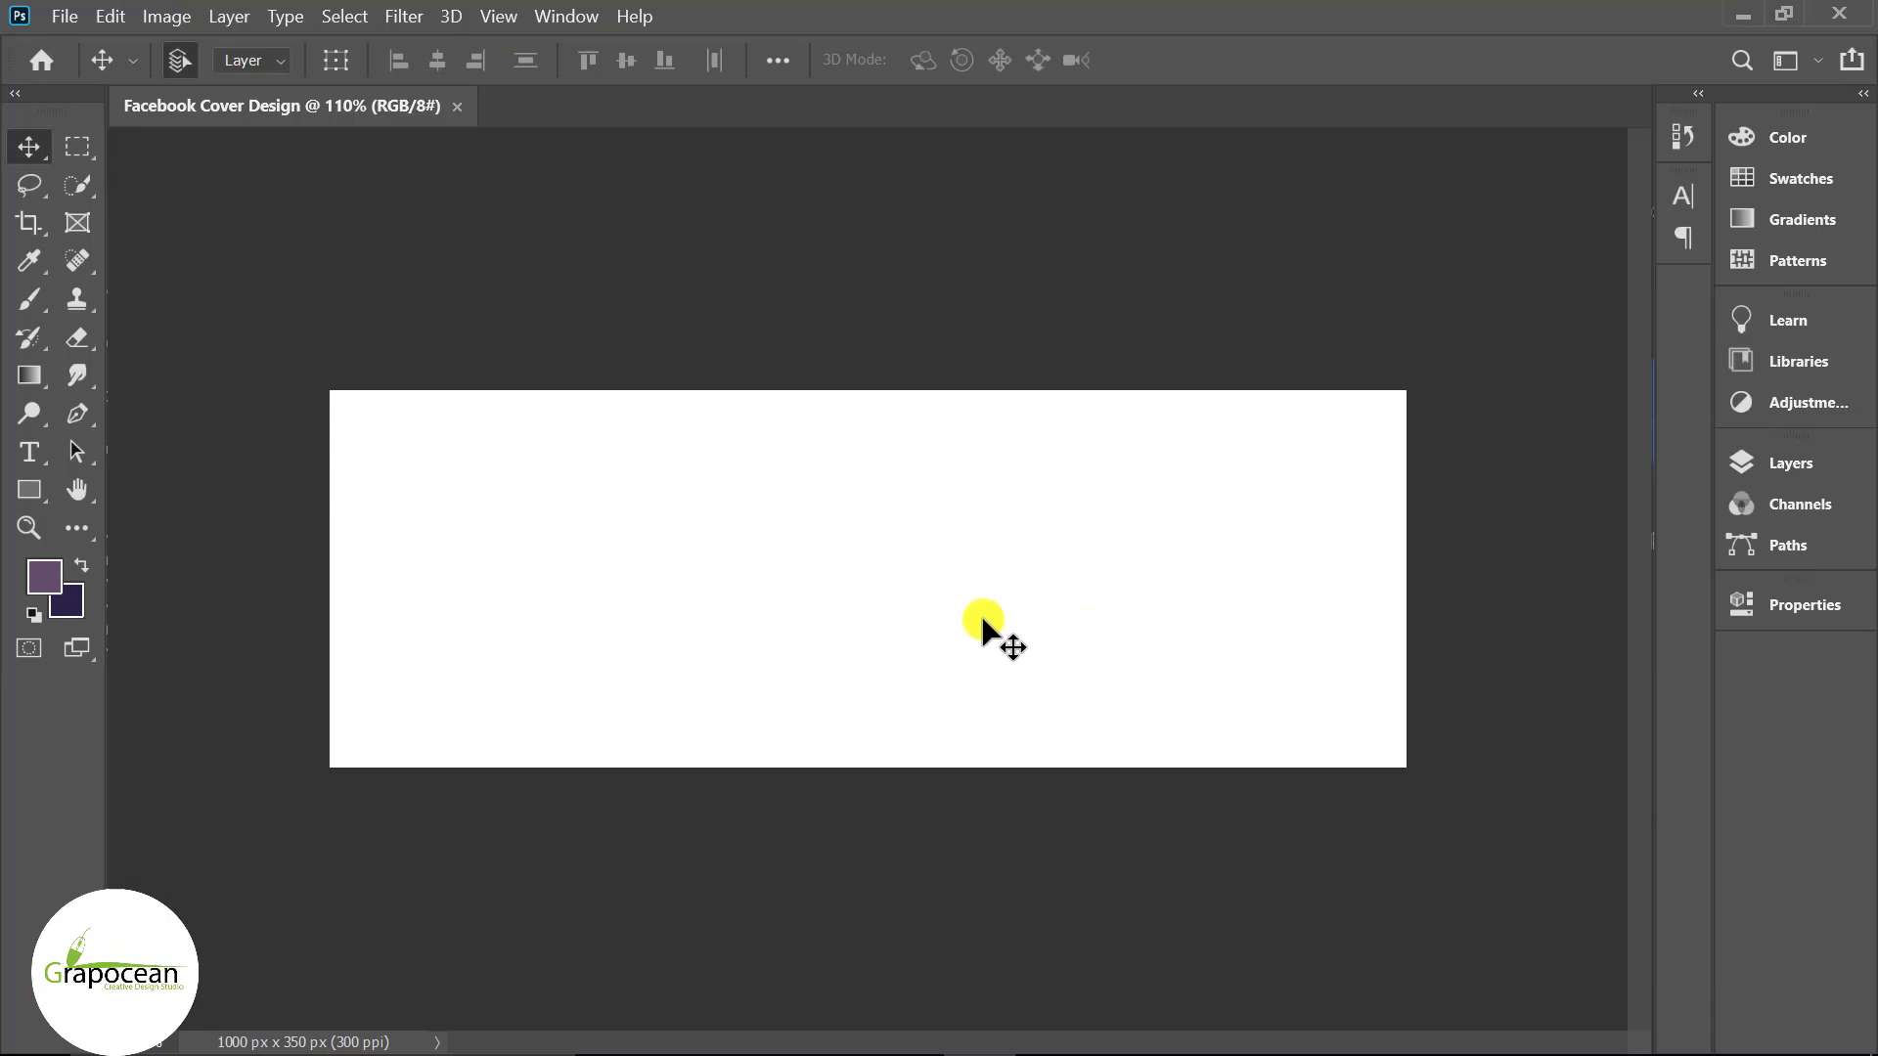
pyautogui.rightClick(52, 483)
pyautogui.click(102, 487)
pyautogui.click(82, 565)
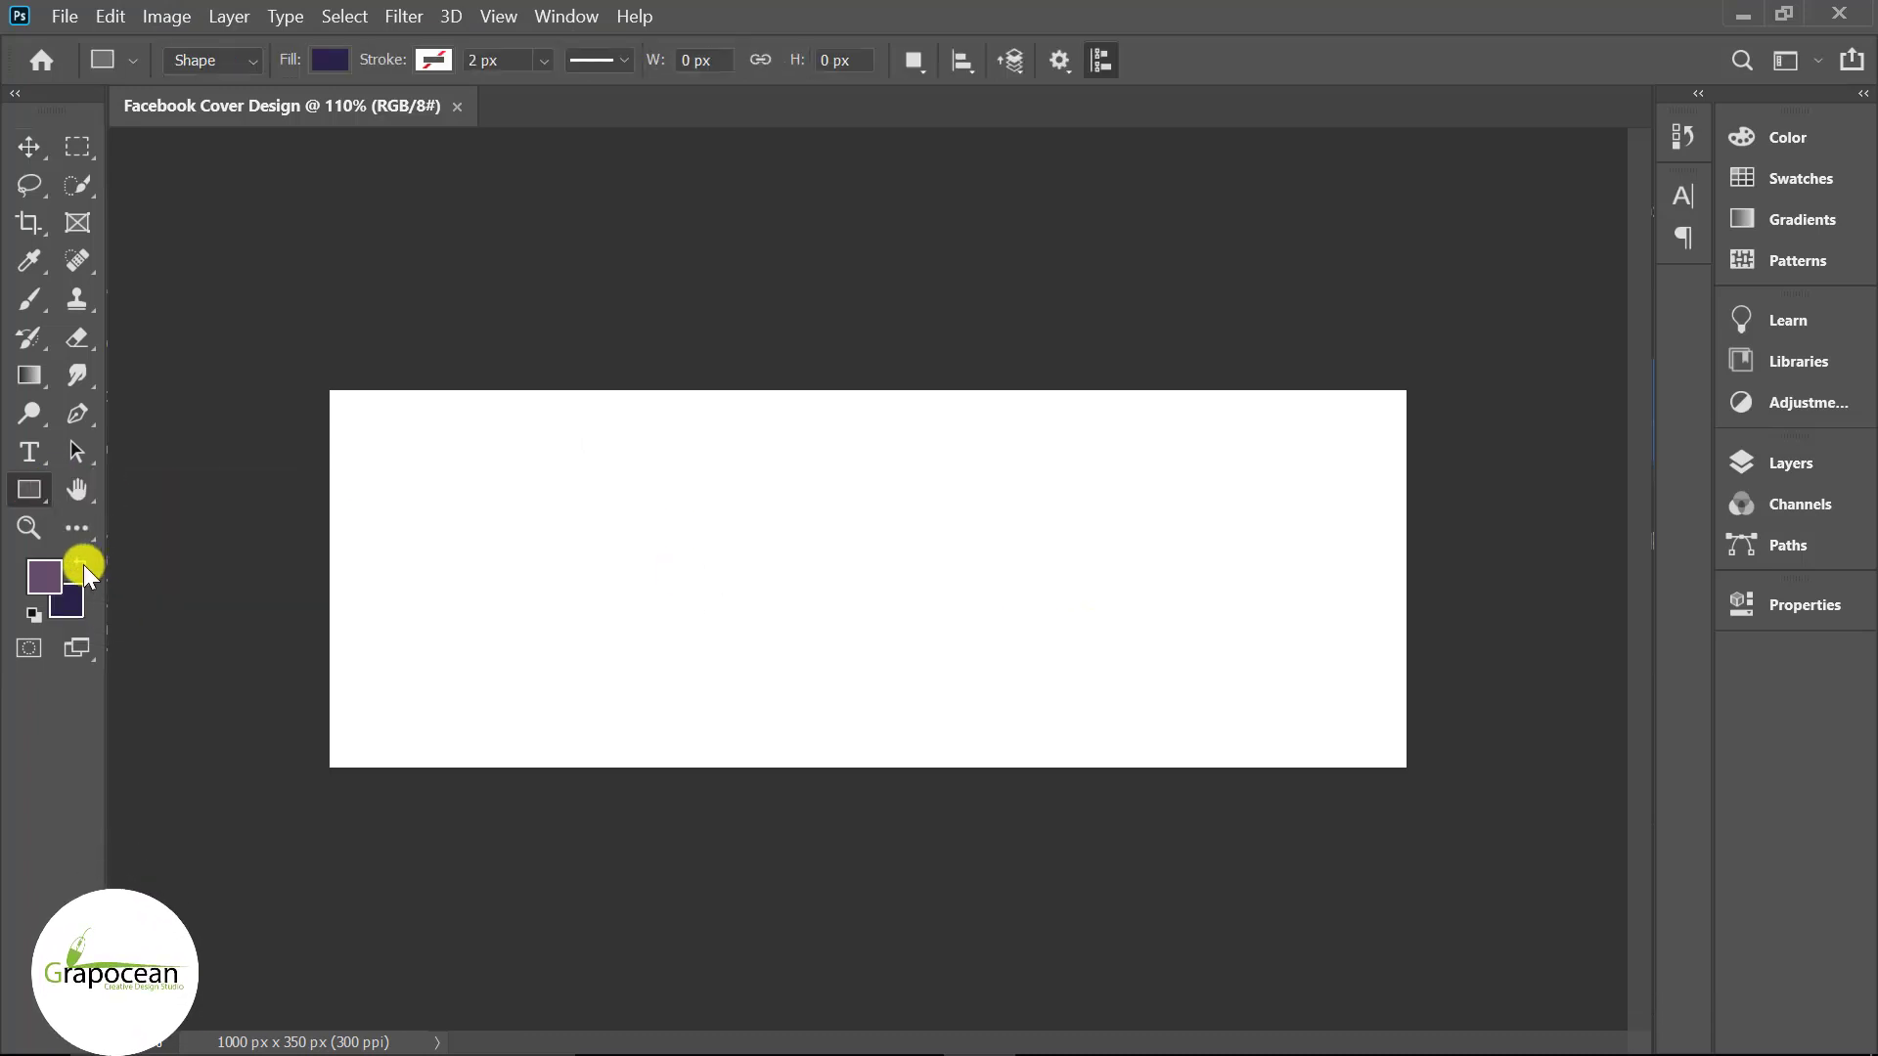
pyautogui.moveTo(295, 361); pyautogui.dragTo(1420, 786)
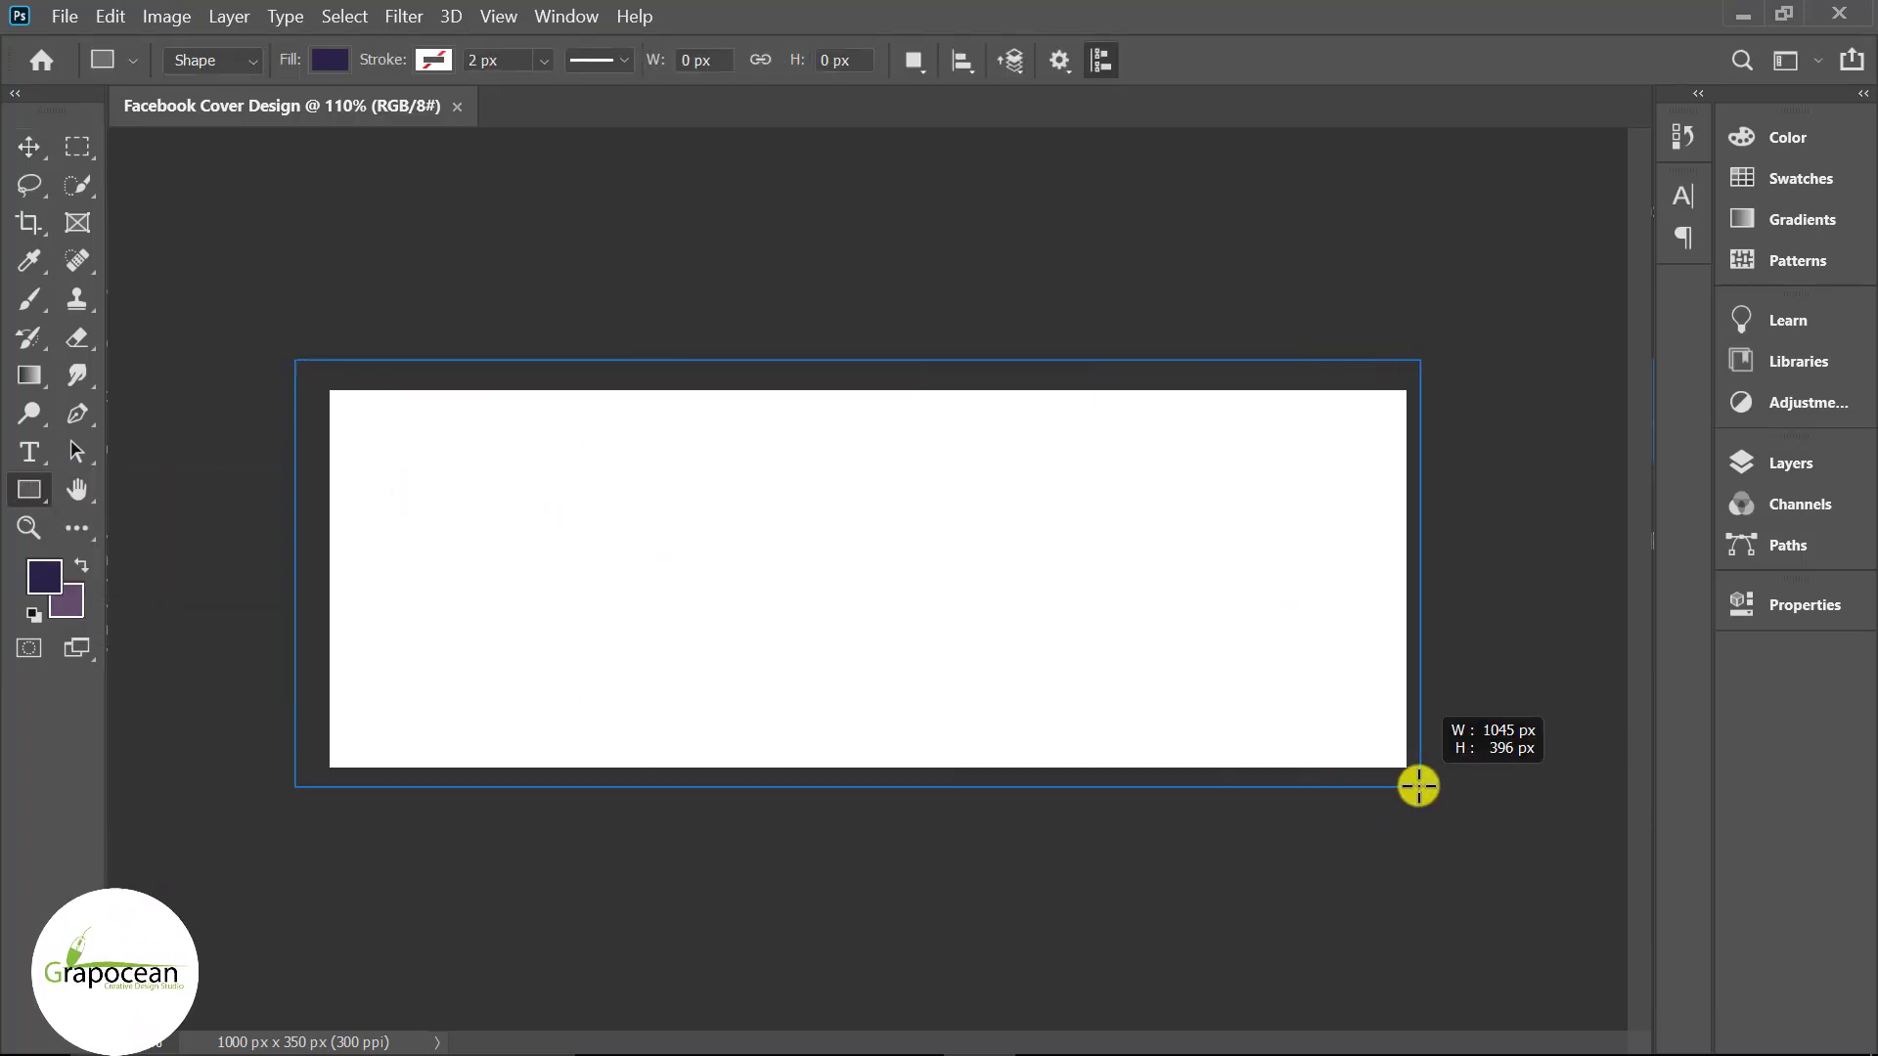
pyautogui.click(1653, 515)
pyautogui.press('F7')
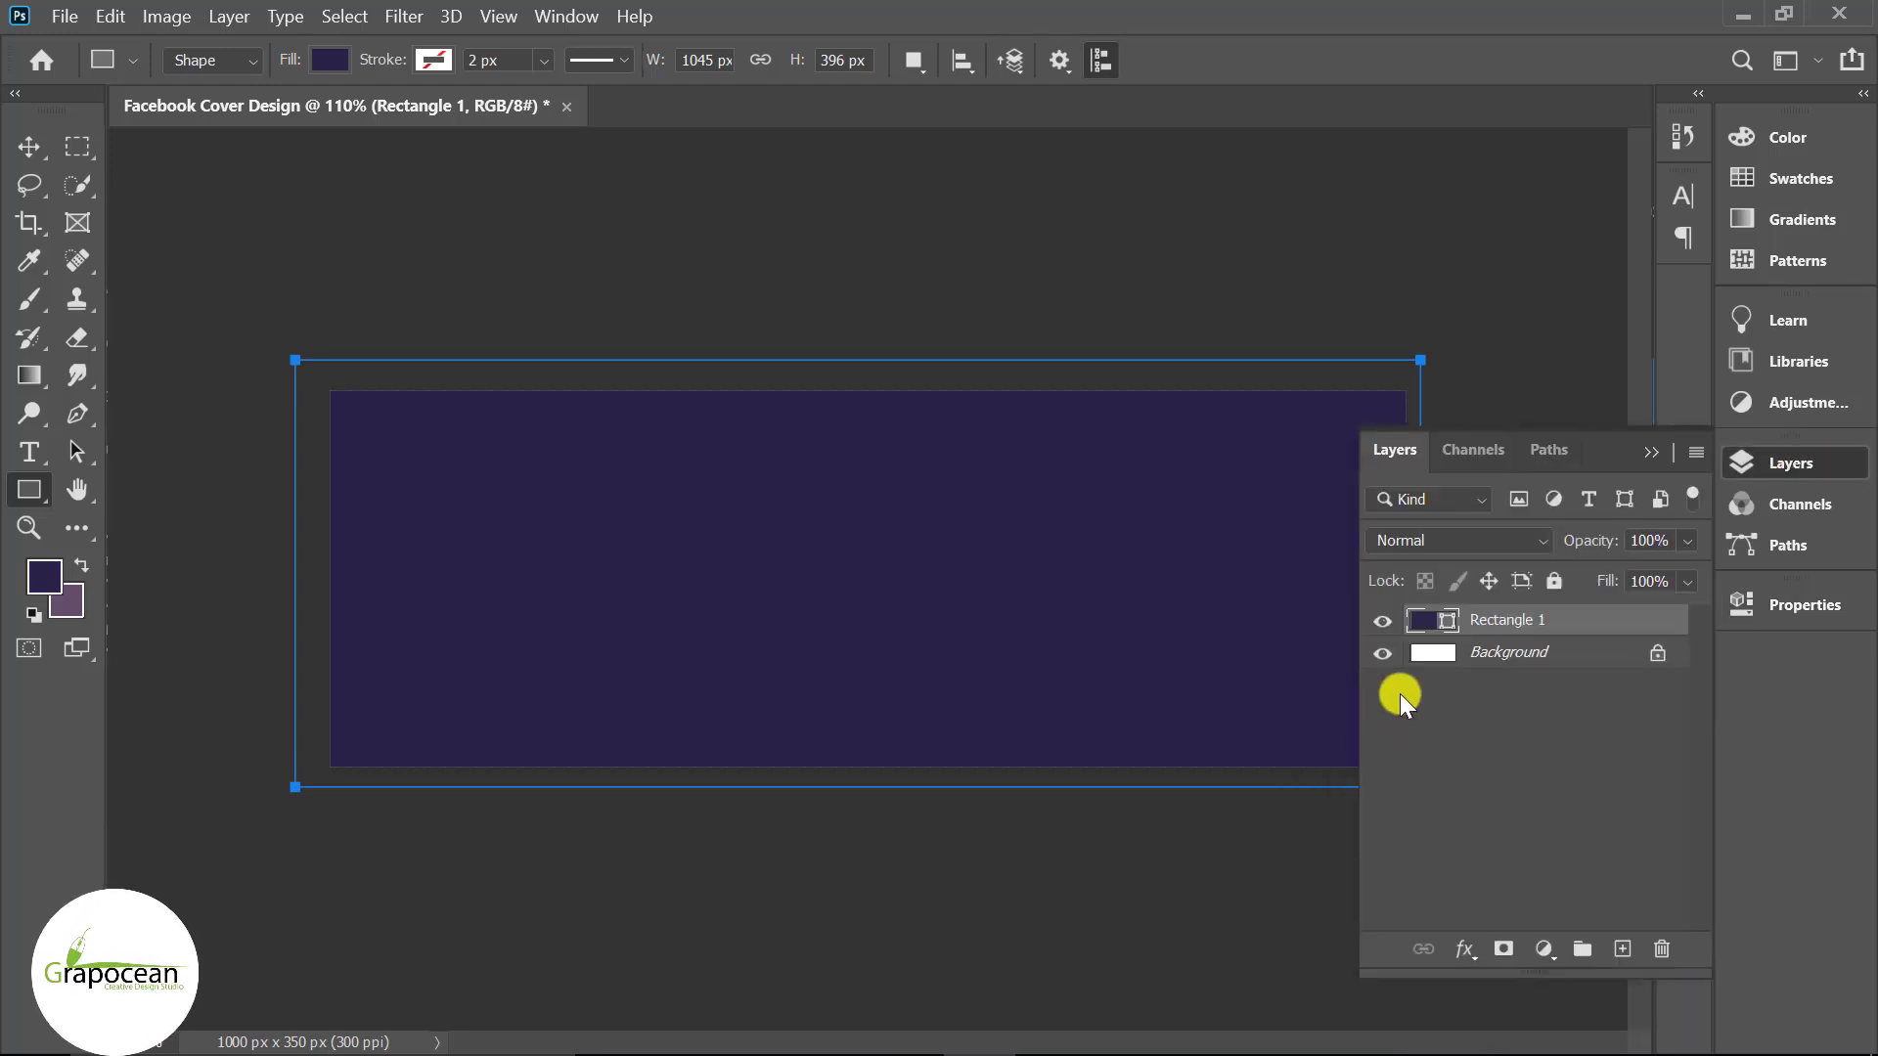
# - Add a new layer and set up a soft brush with light purple as the painting colour
pyautogui.click(1622, 949)
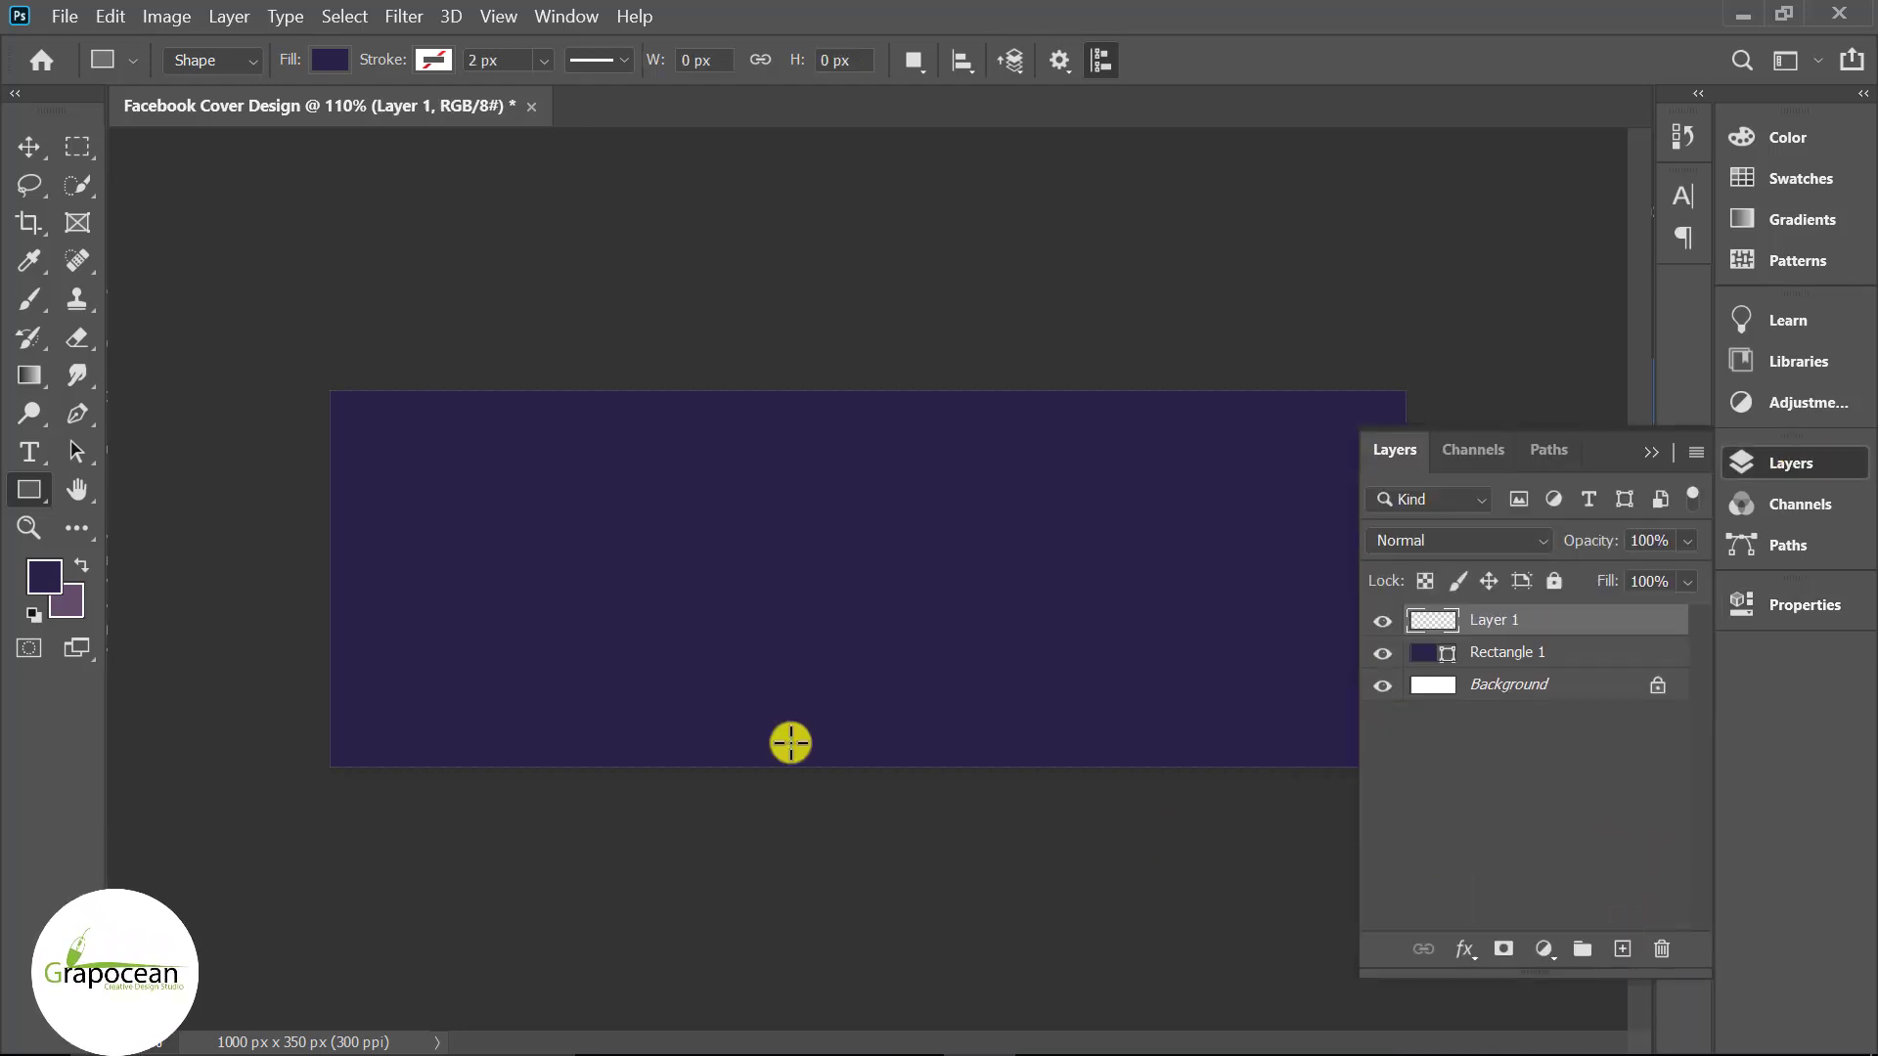
pyautogui.rightClick(29, 300)
pyautogui.click(156, 314)
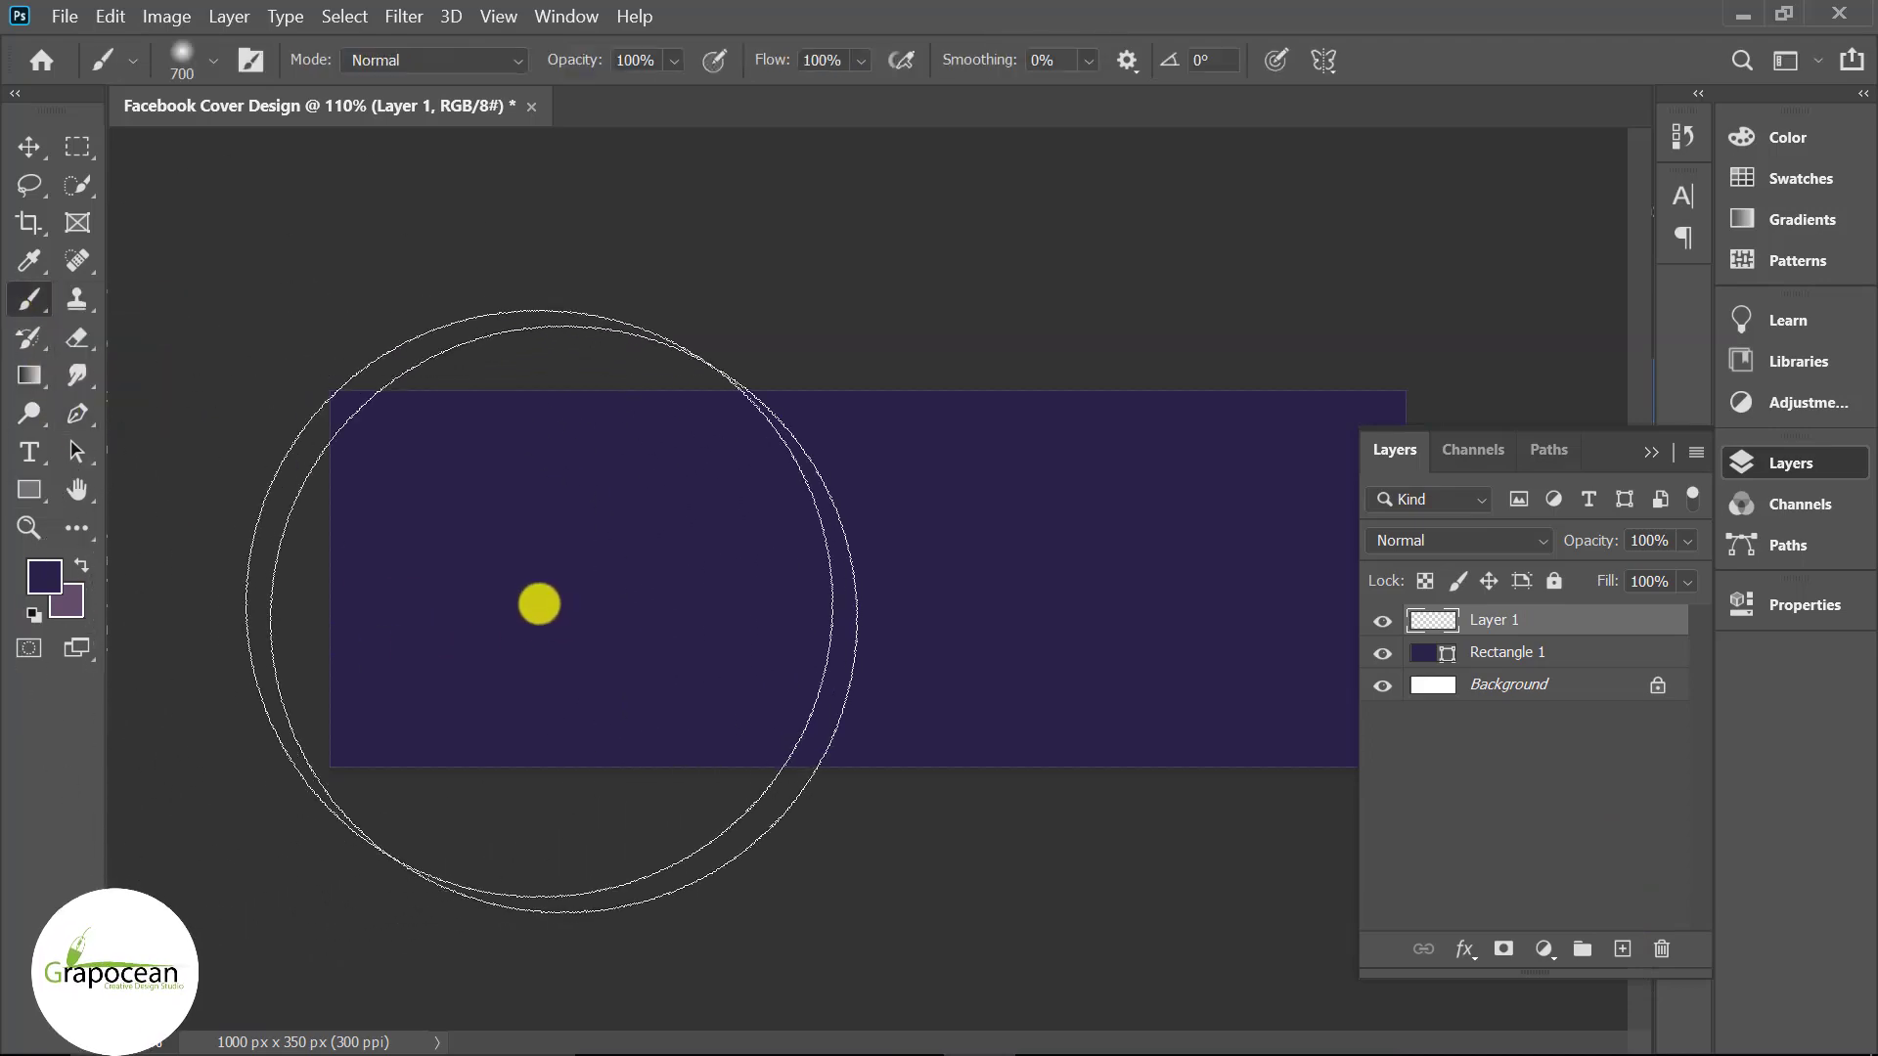
pyautogui.click(31, 576)
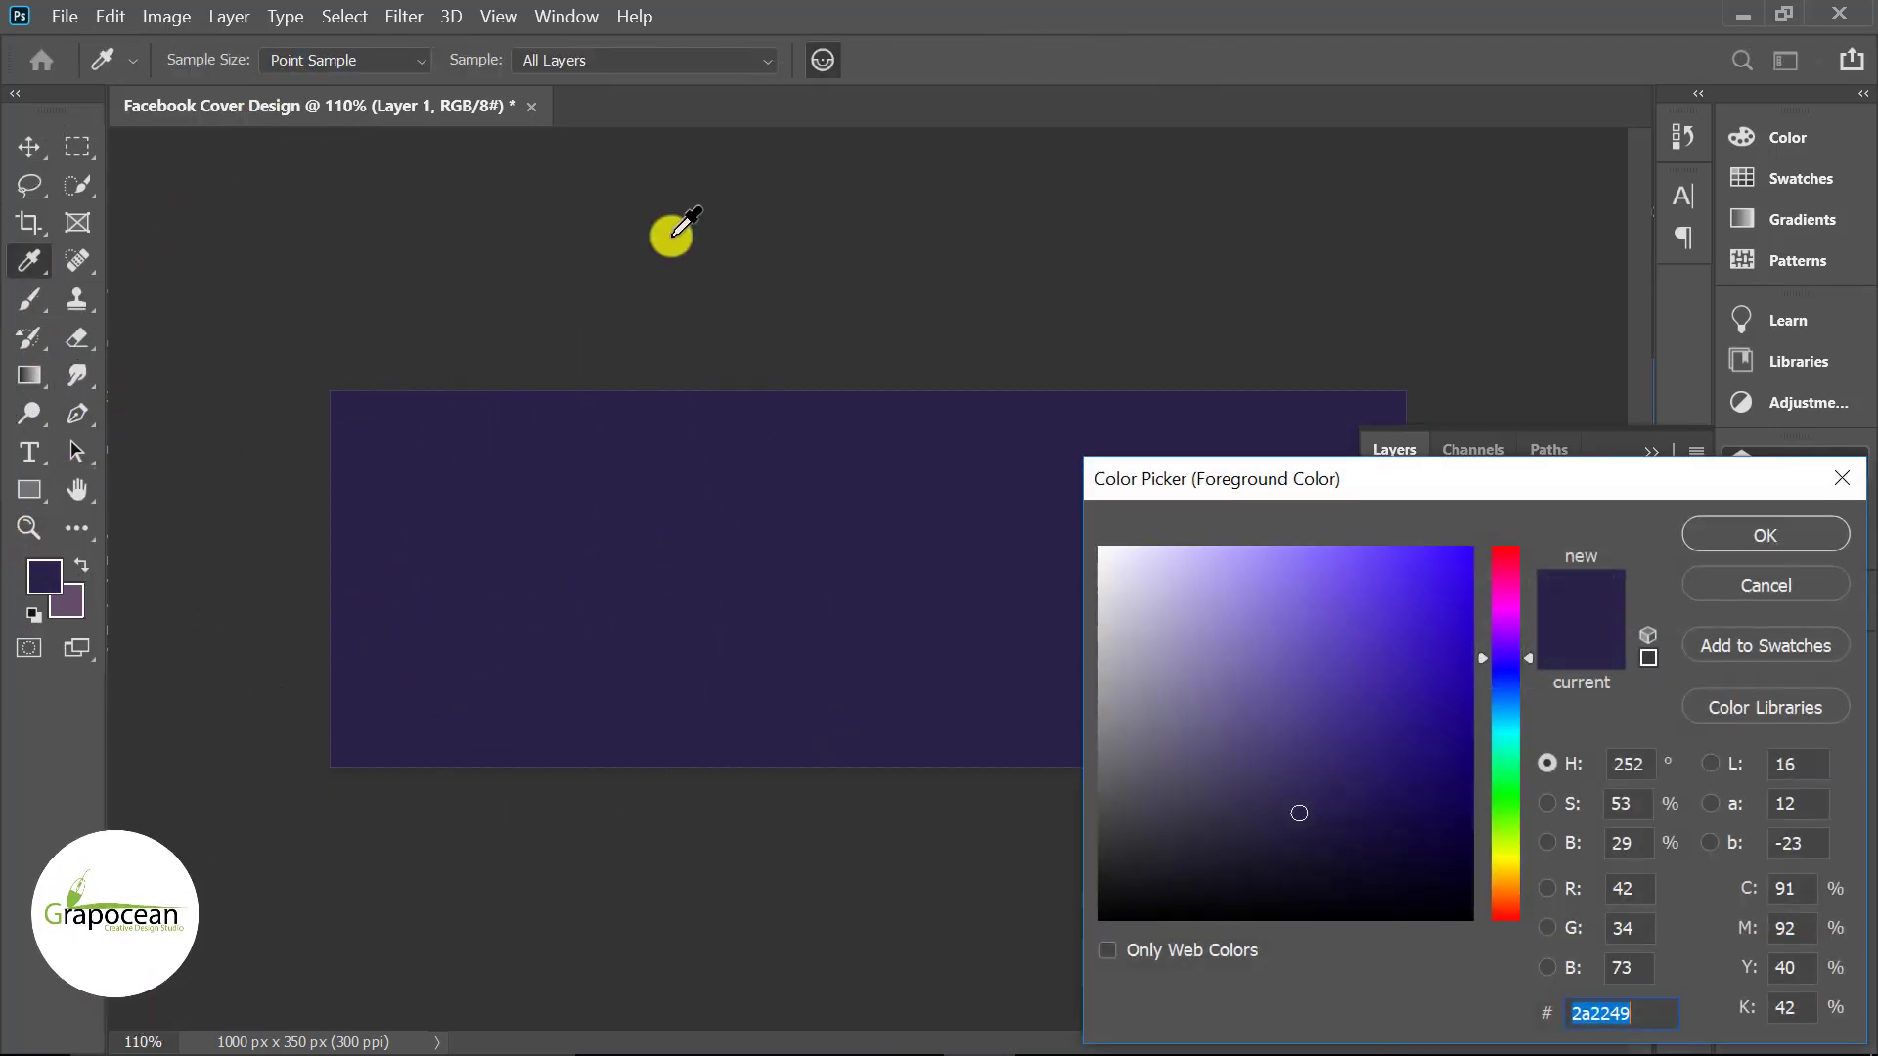
pyautogui.click(1794, 583)
pyautogui.click(81, 565)
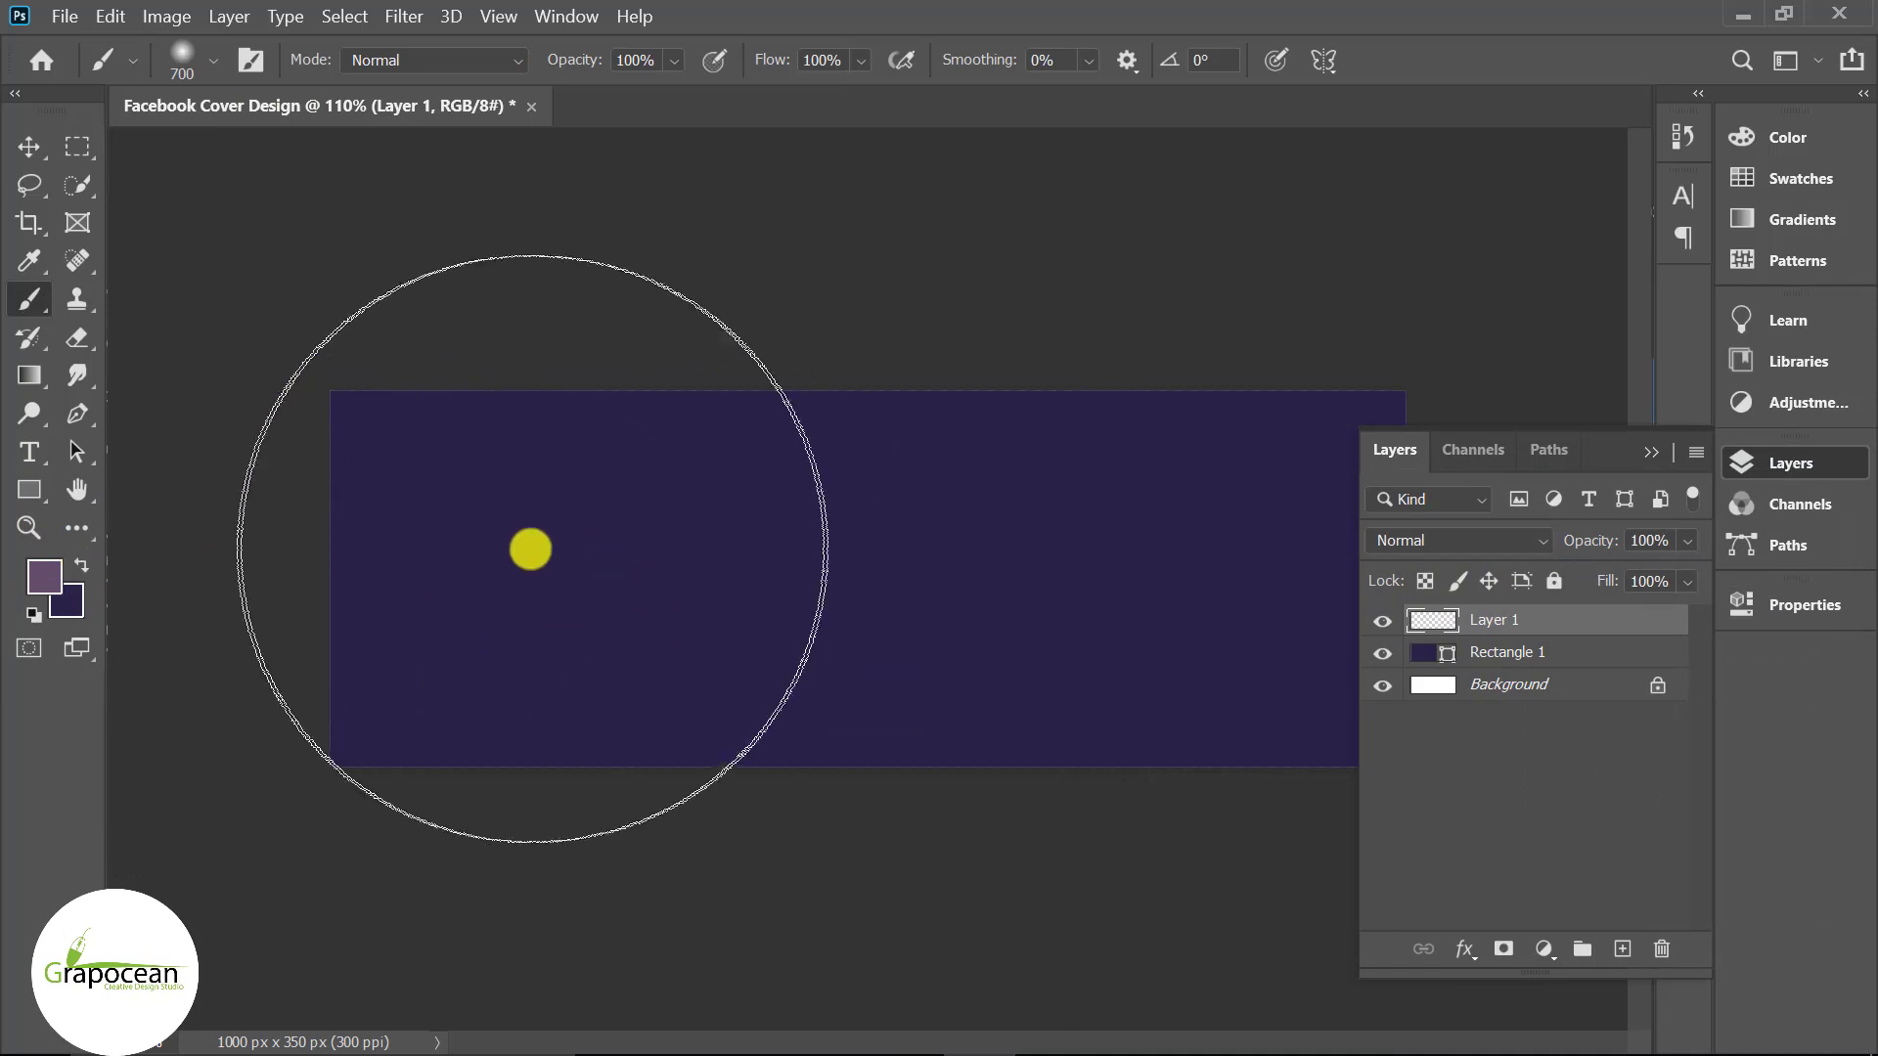
# - Paint a soft light-purple glow near the centre of the canvas
pyautogui.click(533, 554)
pyautogui.hotkey('ctrl', 'z')
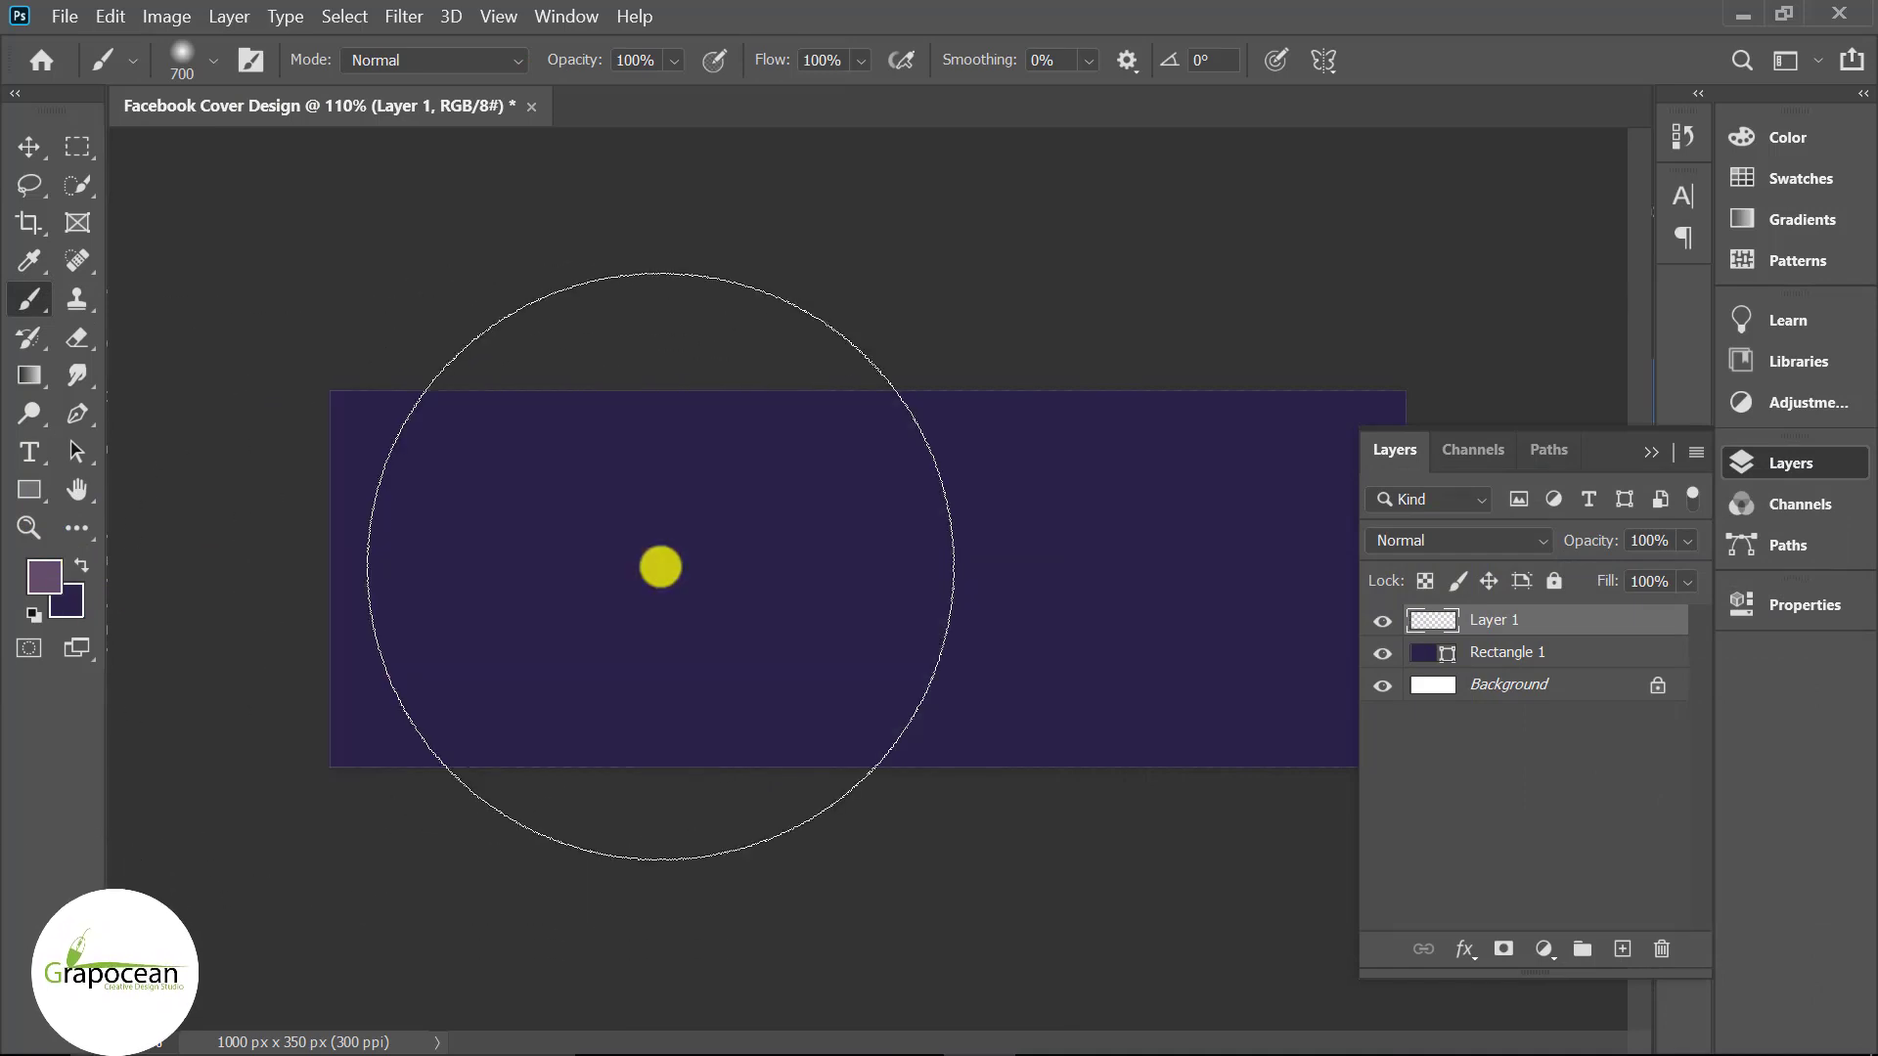
pyautogui.click(689, 575)
pyautogui.hotkey('ctrl', 'z')
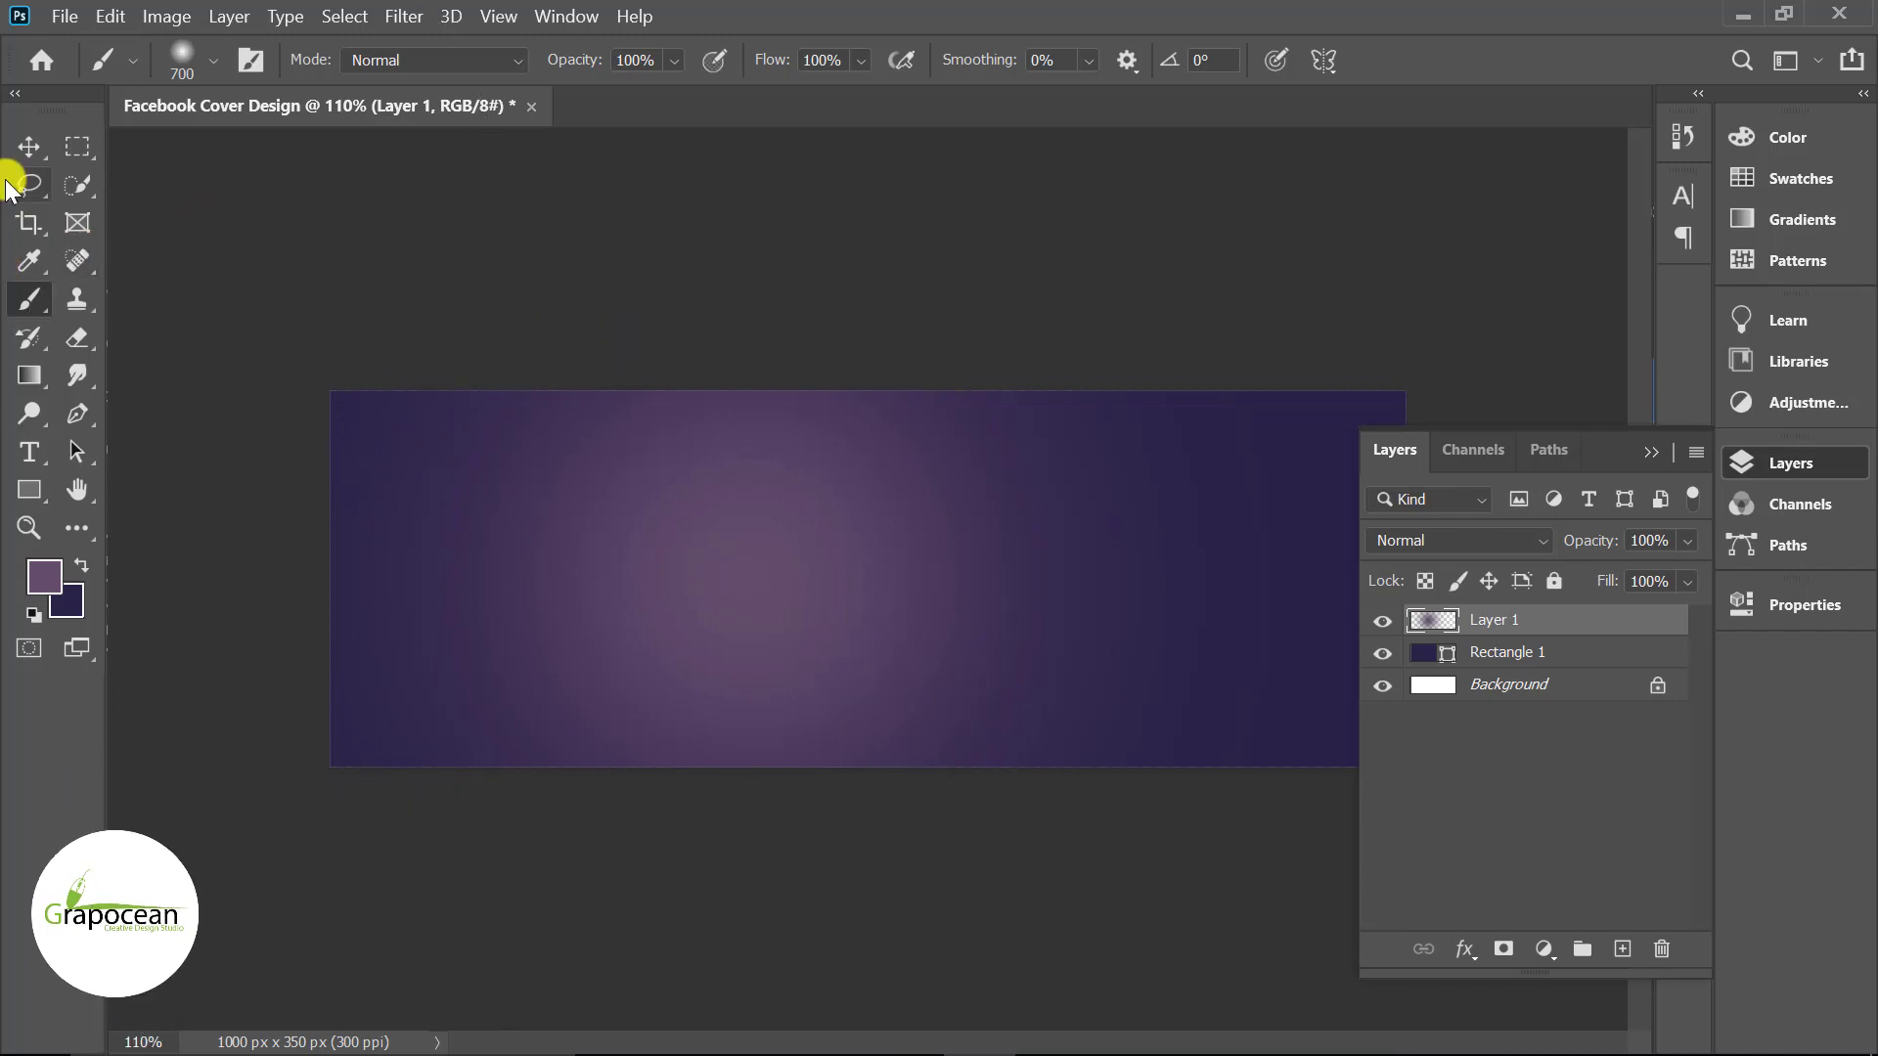
pyautogui.click(28, 147)
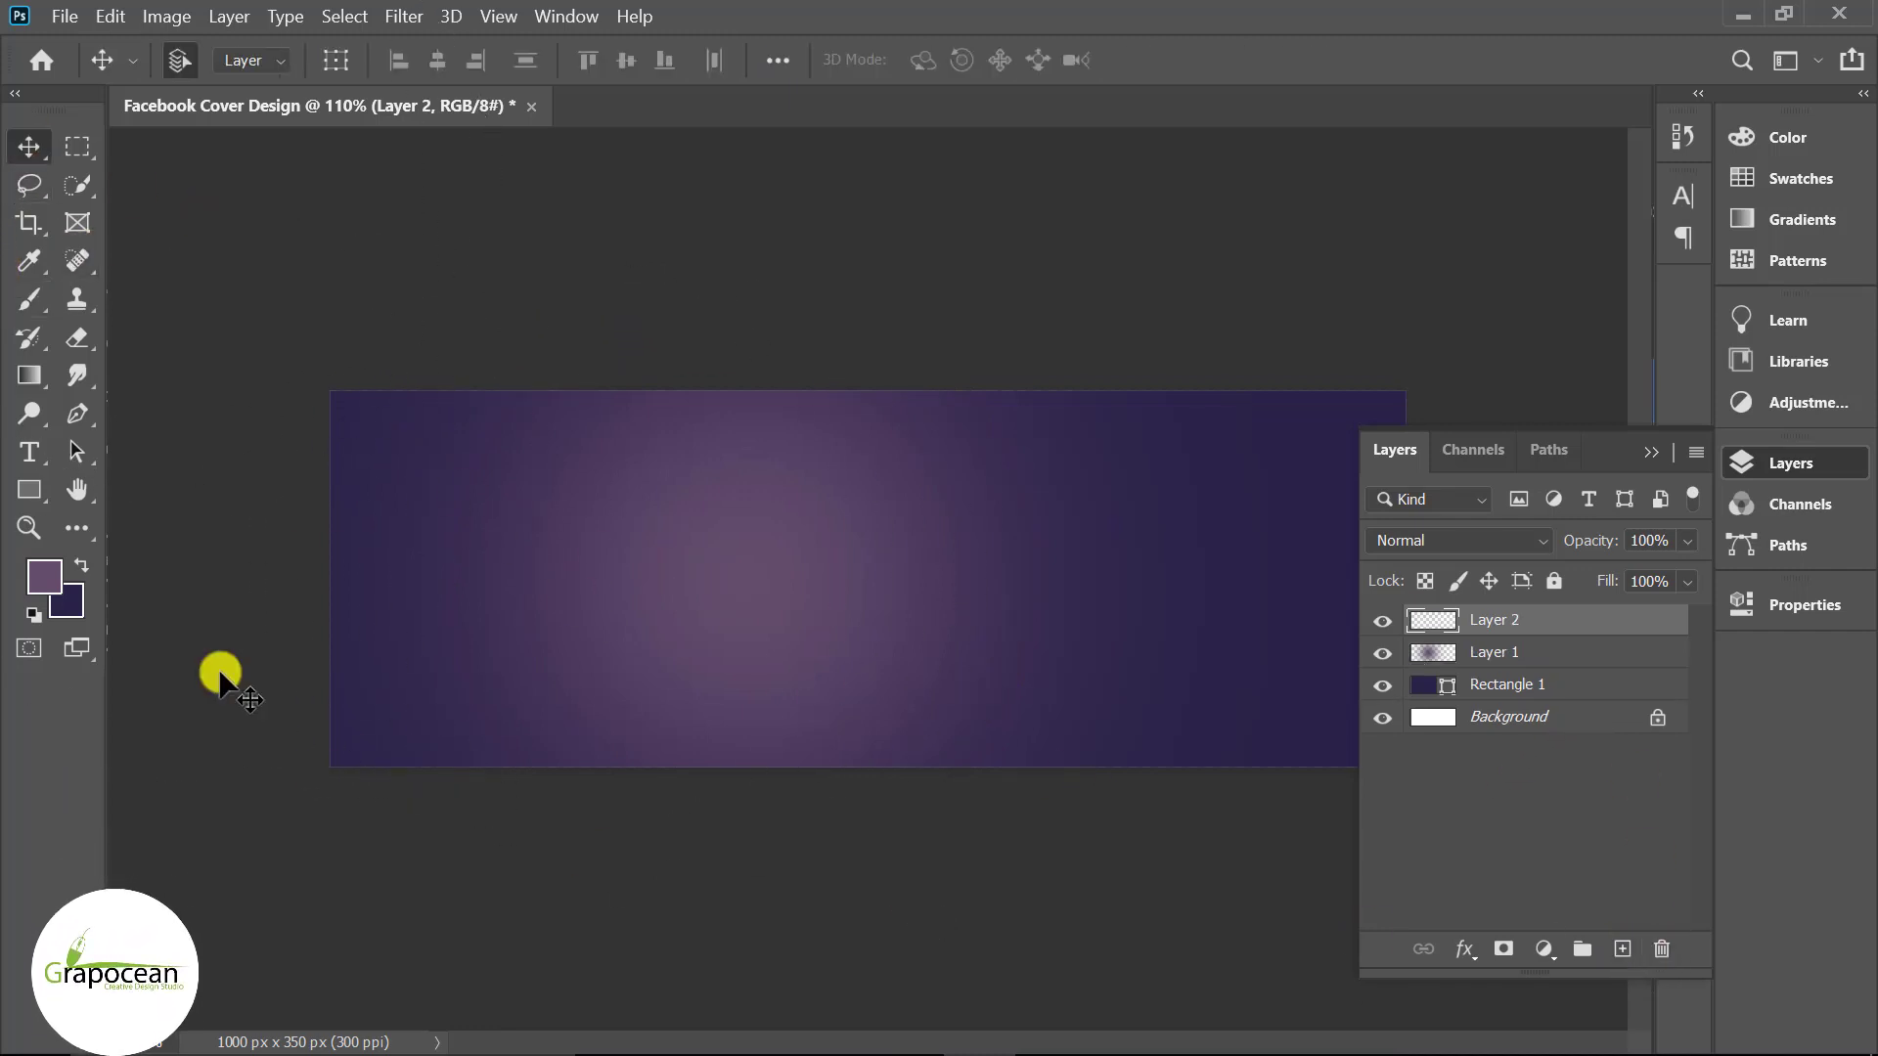
# - Draw a tall narrow rectangle crossing the canvas and give it a gradient fill
pyautogui.click(29, 489)
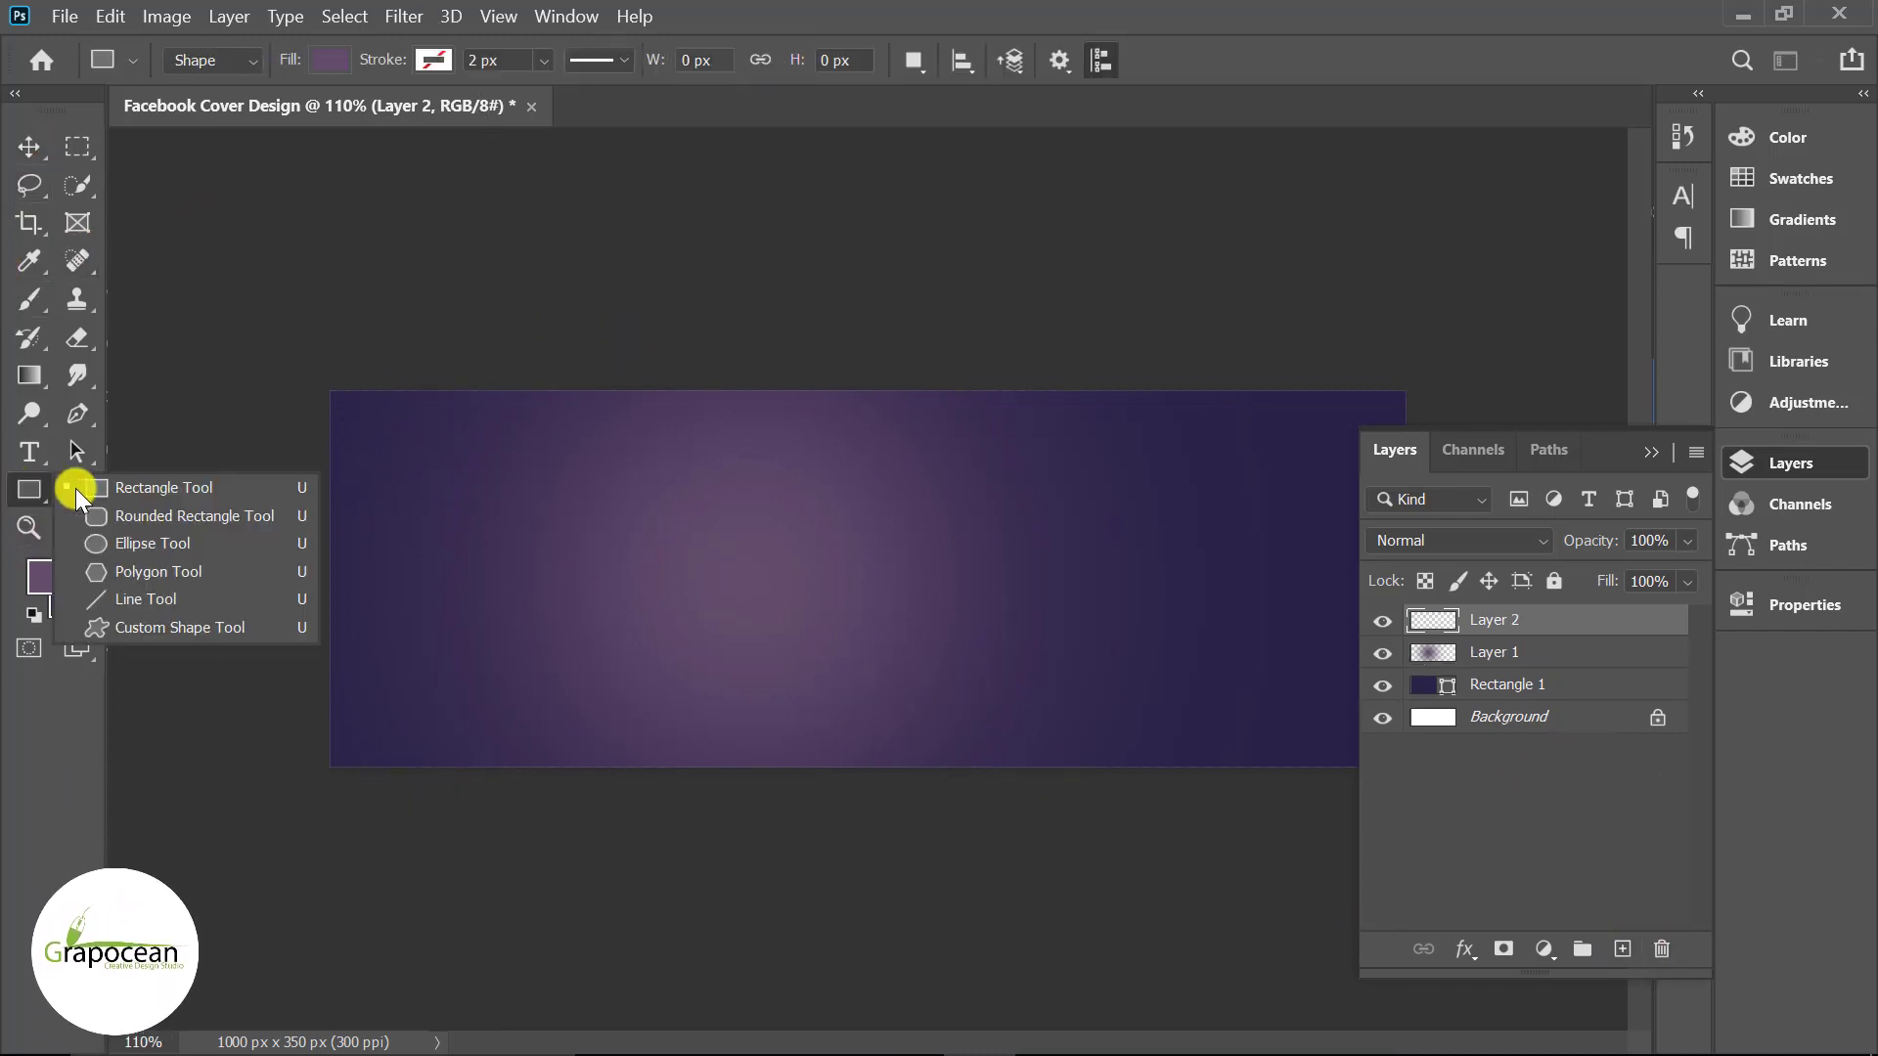
pyautogui.click(137, 487)
pyautogui.moveTo(706, 285)
pyautogui.mouseDown()
pyautogui.moveTo(955, 989)
pyautogui.moveTo(821, 1031)
pyautogui.mouseUp()
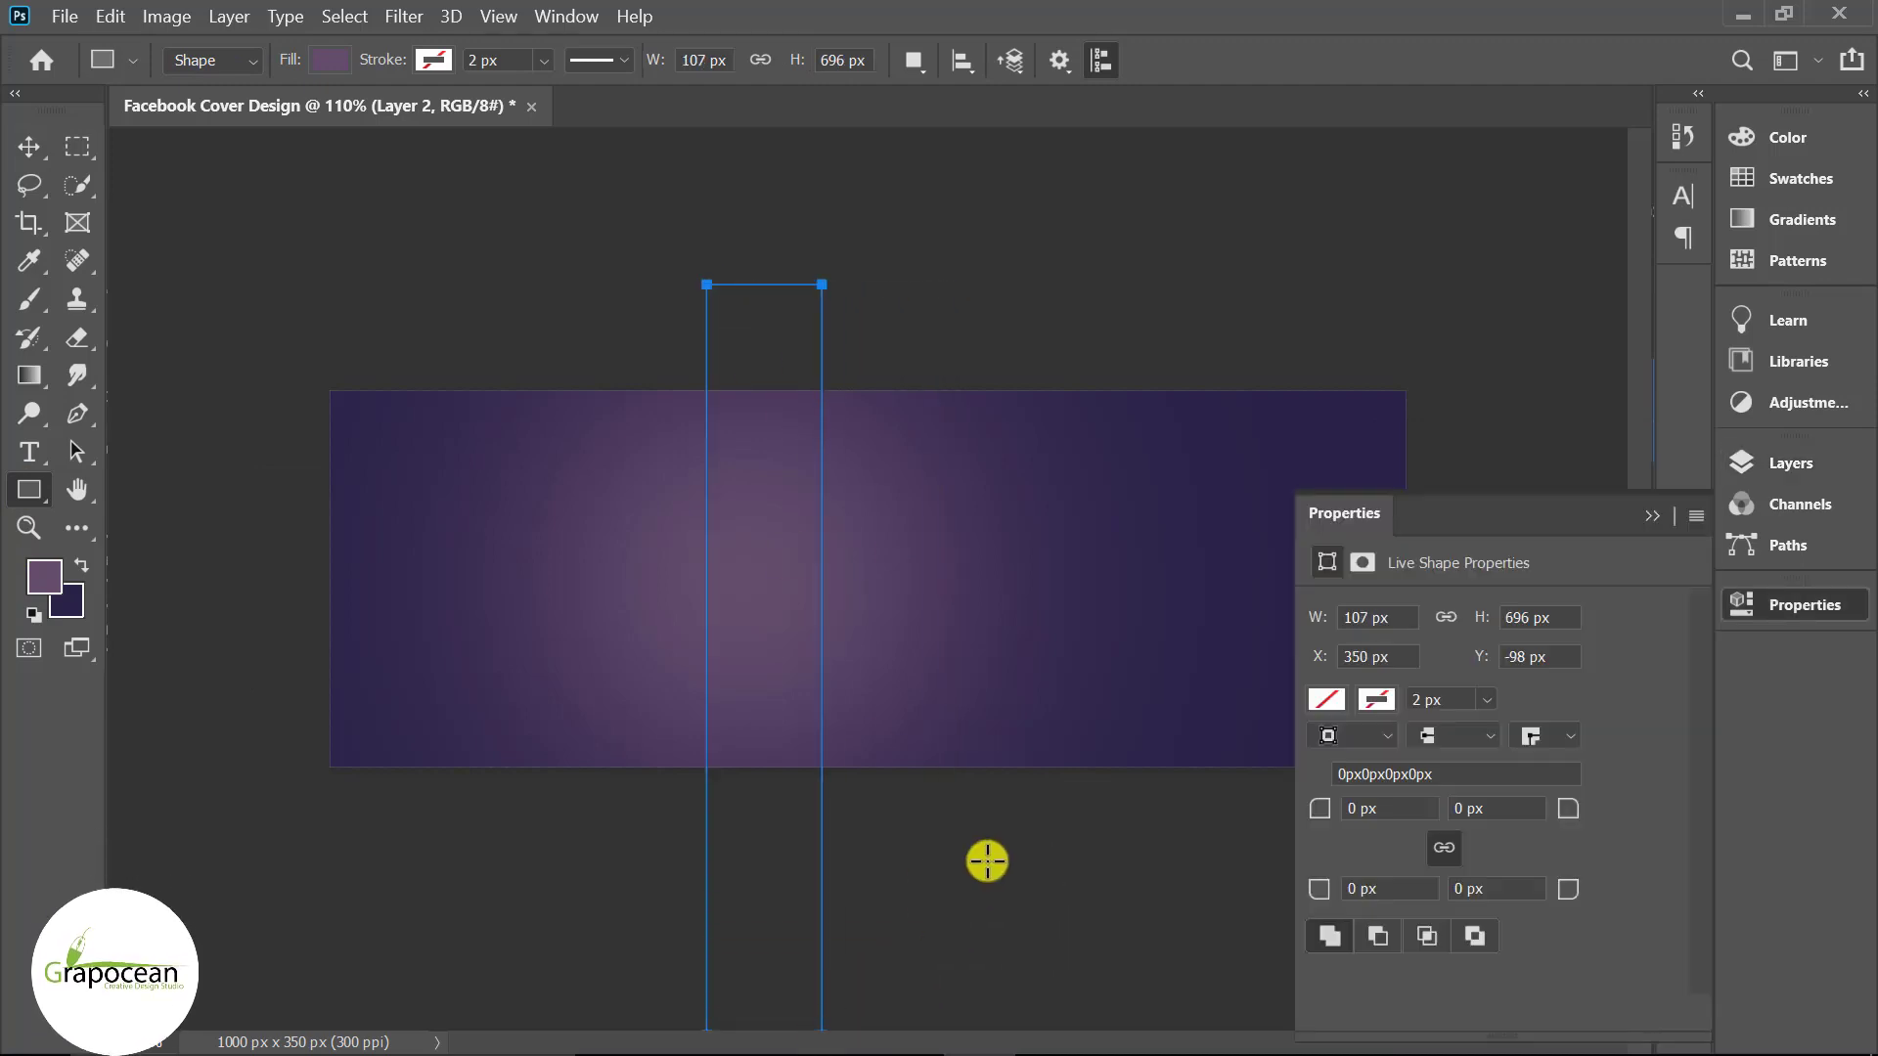
pyautogui.click(319, 57)
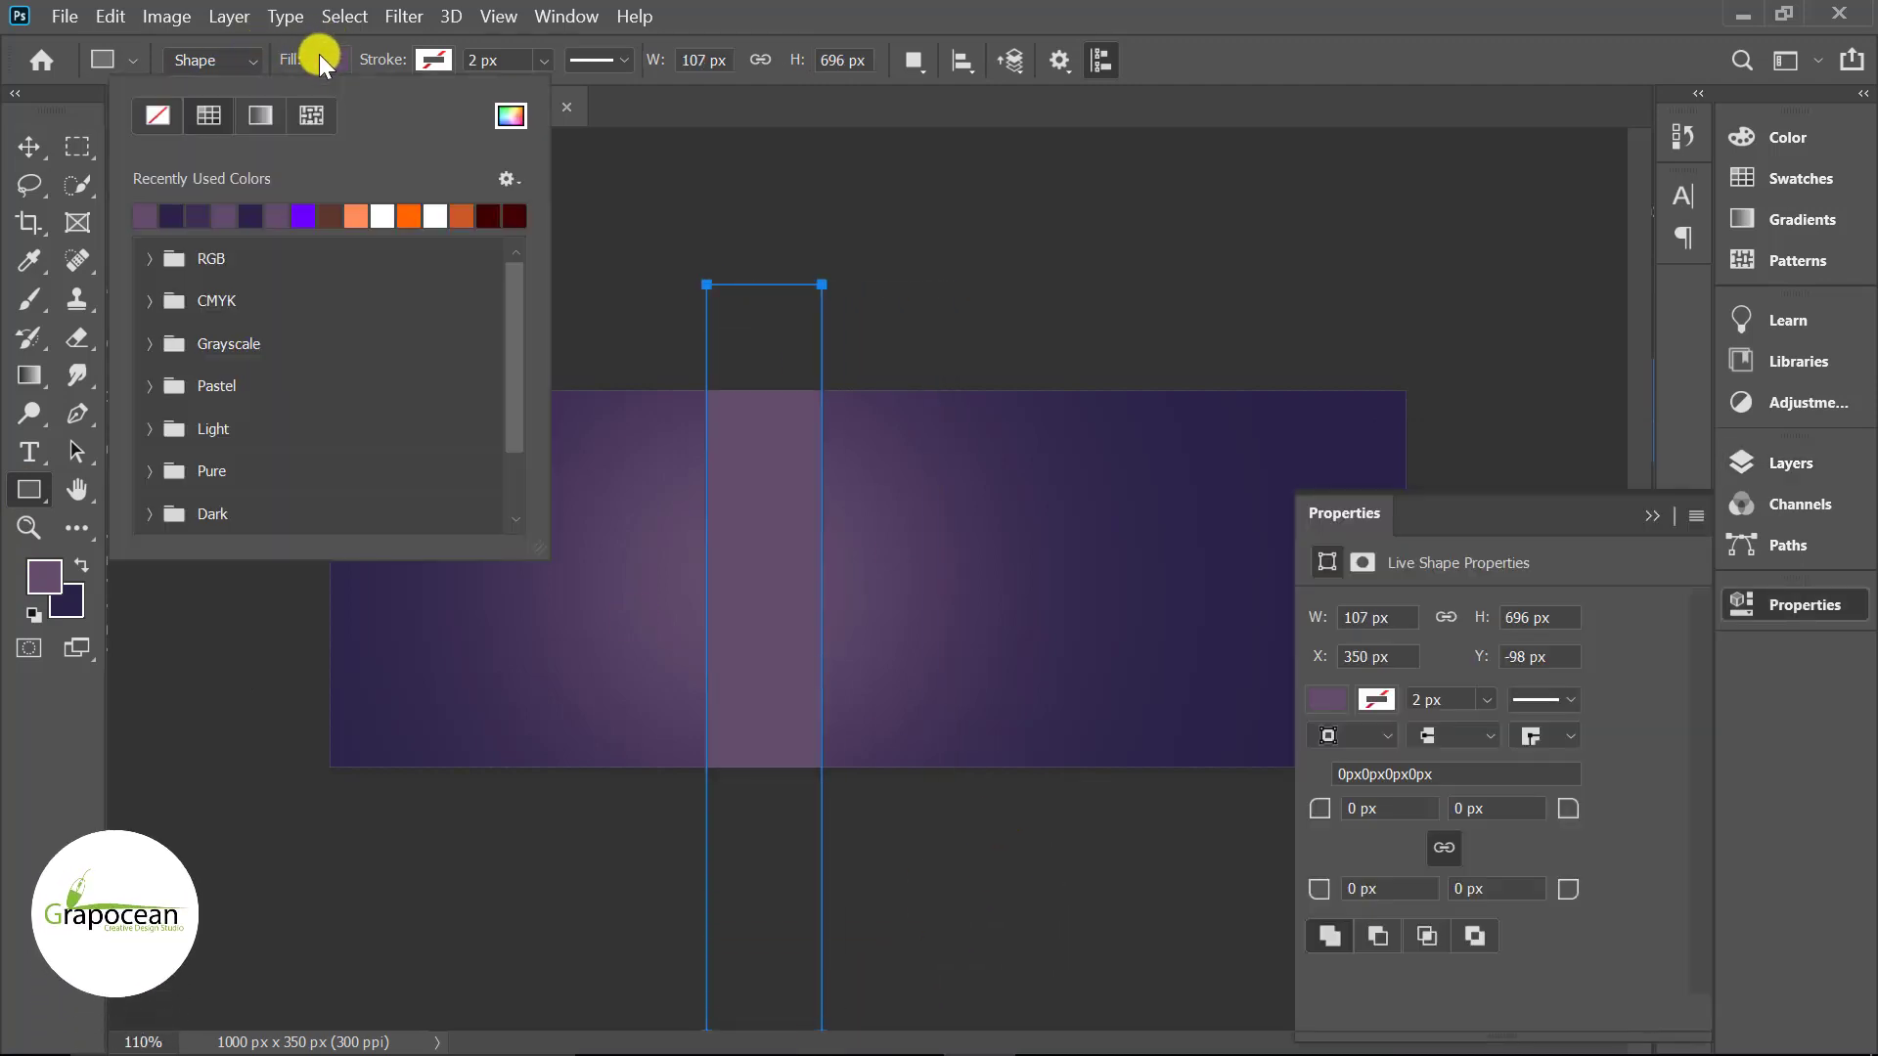
pyautogui.click(257, 116)
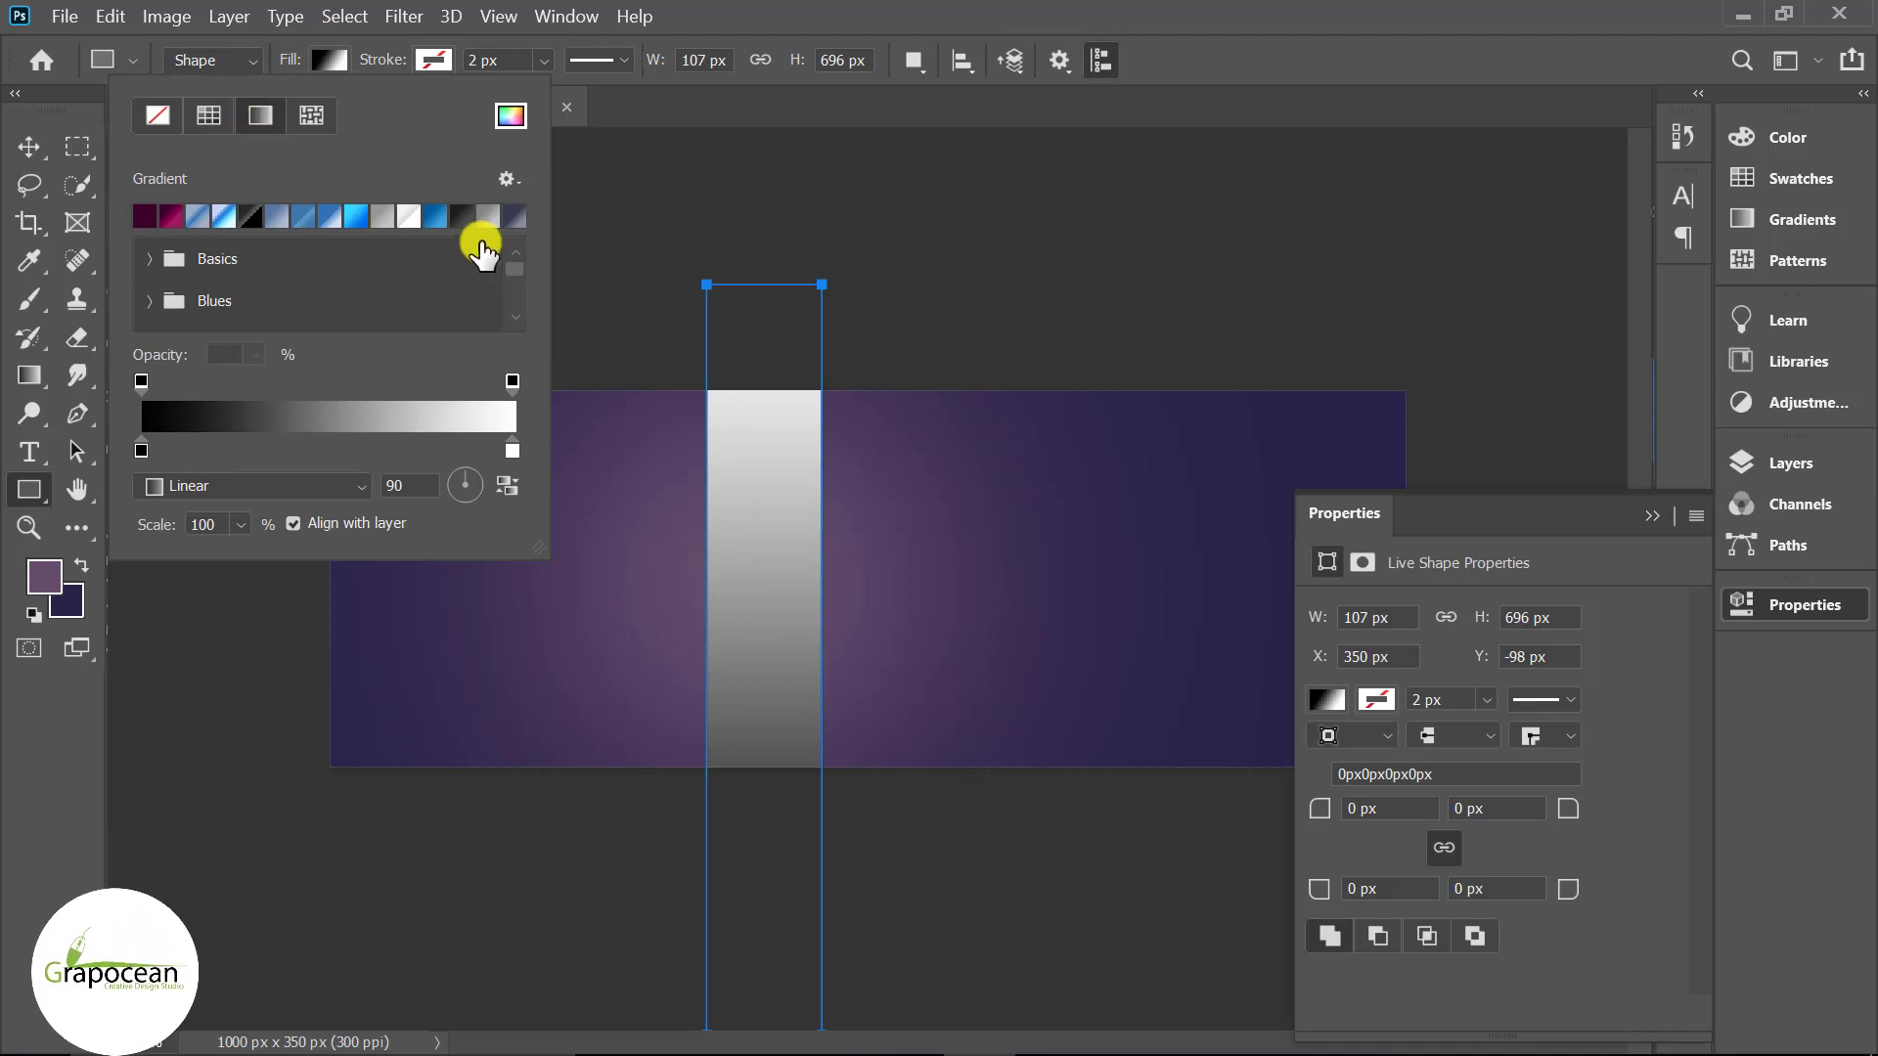
# - Set the gradient stops from light purple 644d6c to dark purple 2a2249
pyautogui.doubleClick(141, 450)
pyautogui.click(46, 575)
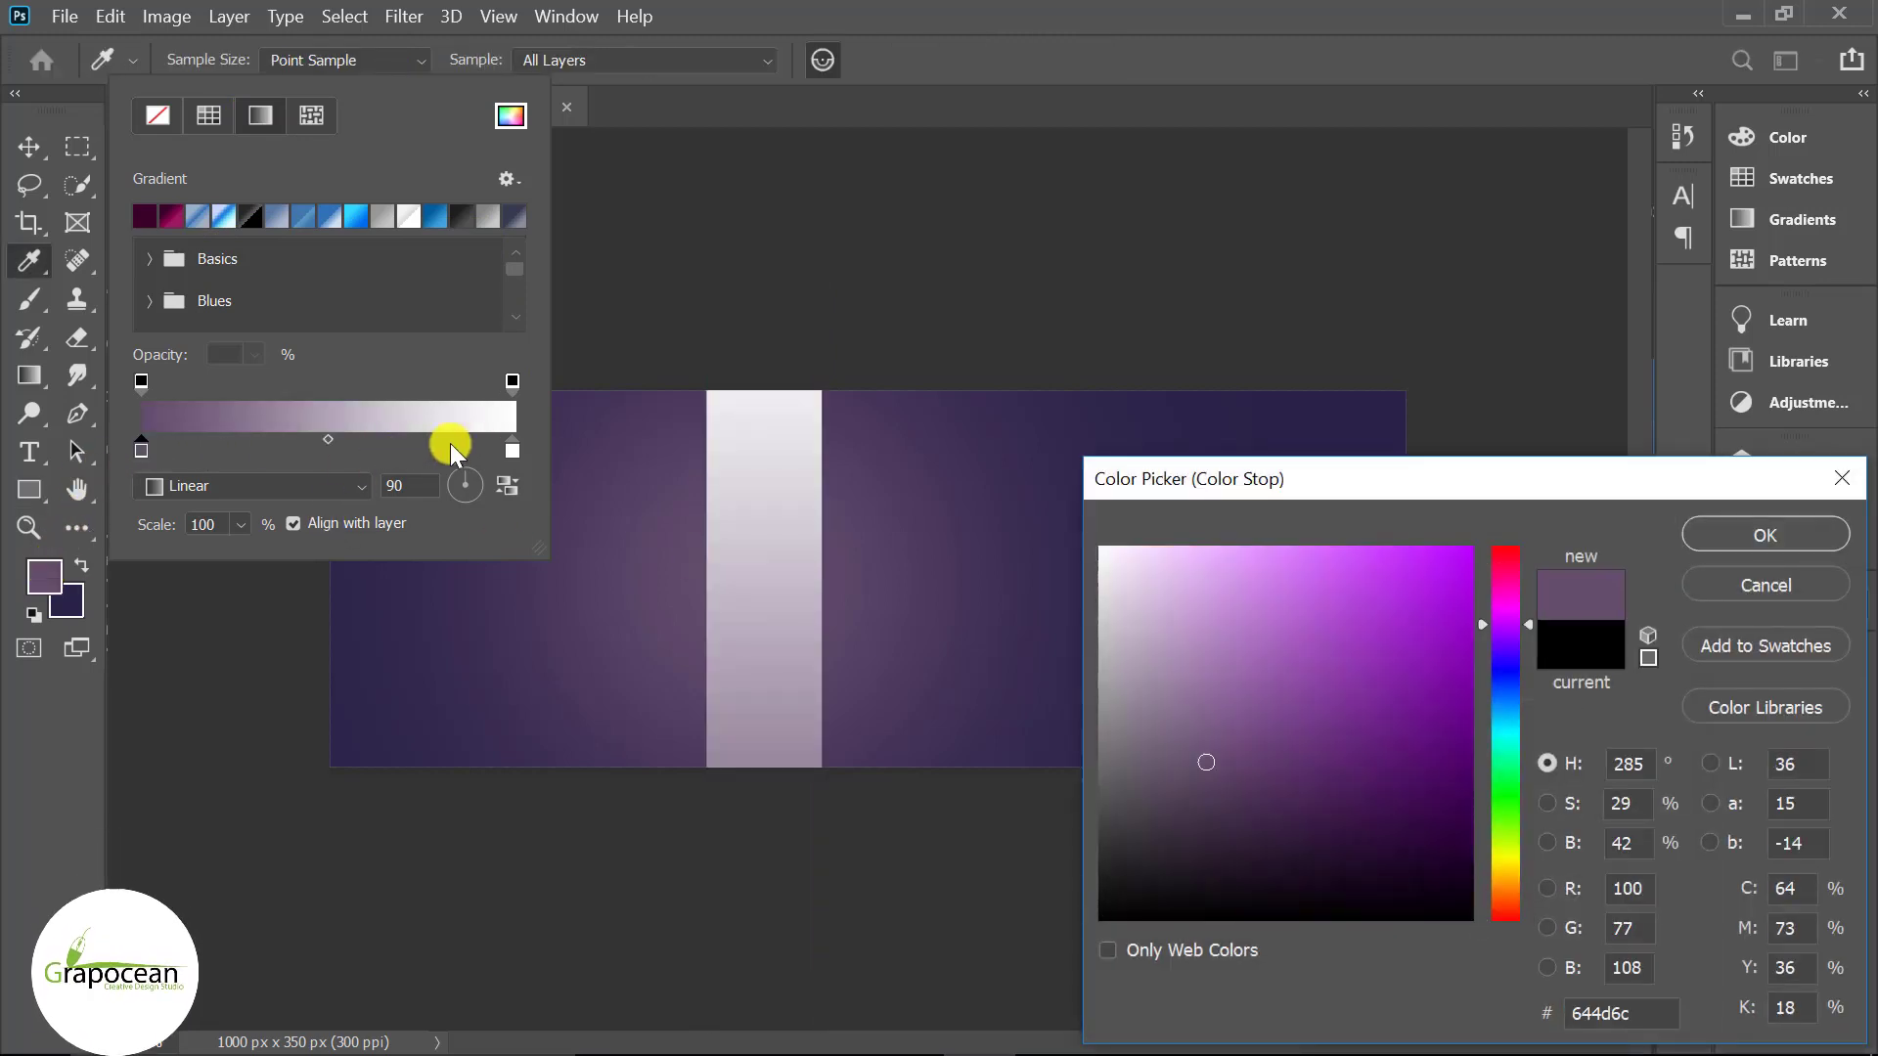
pyautogui.click(1766, 535)
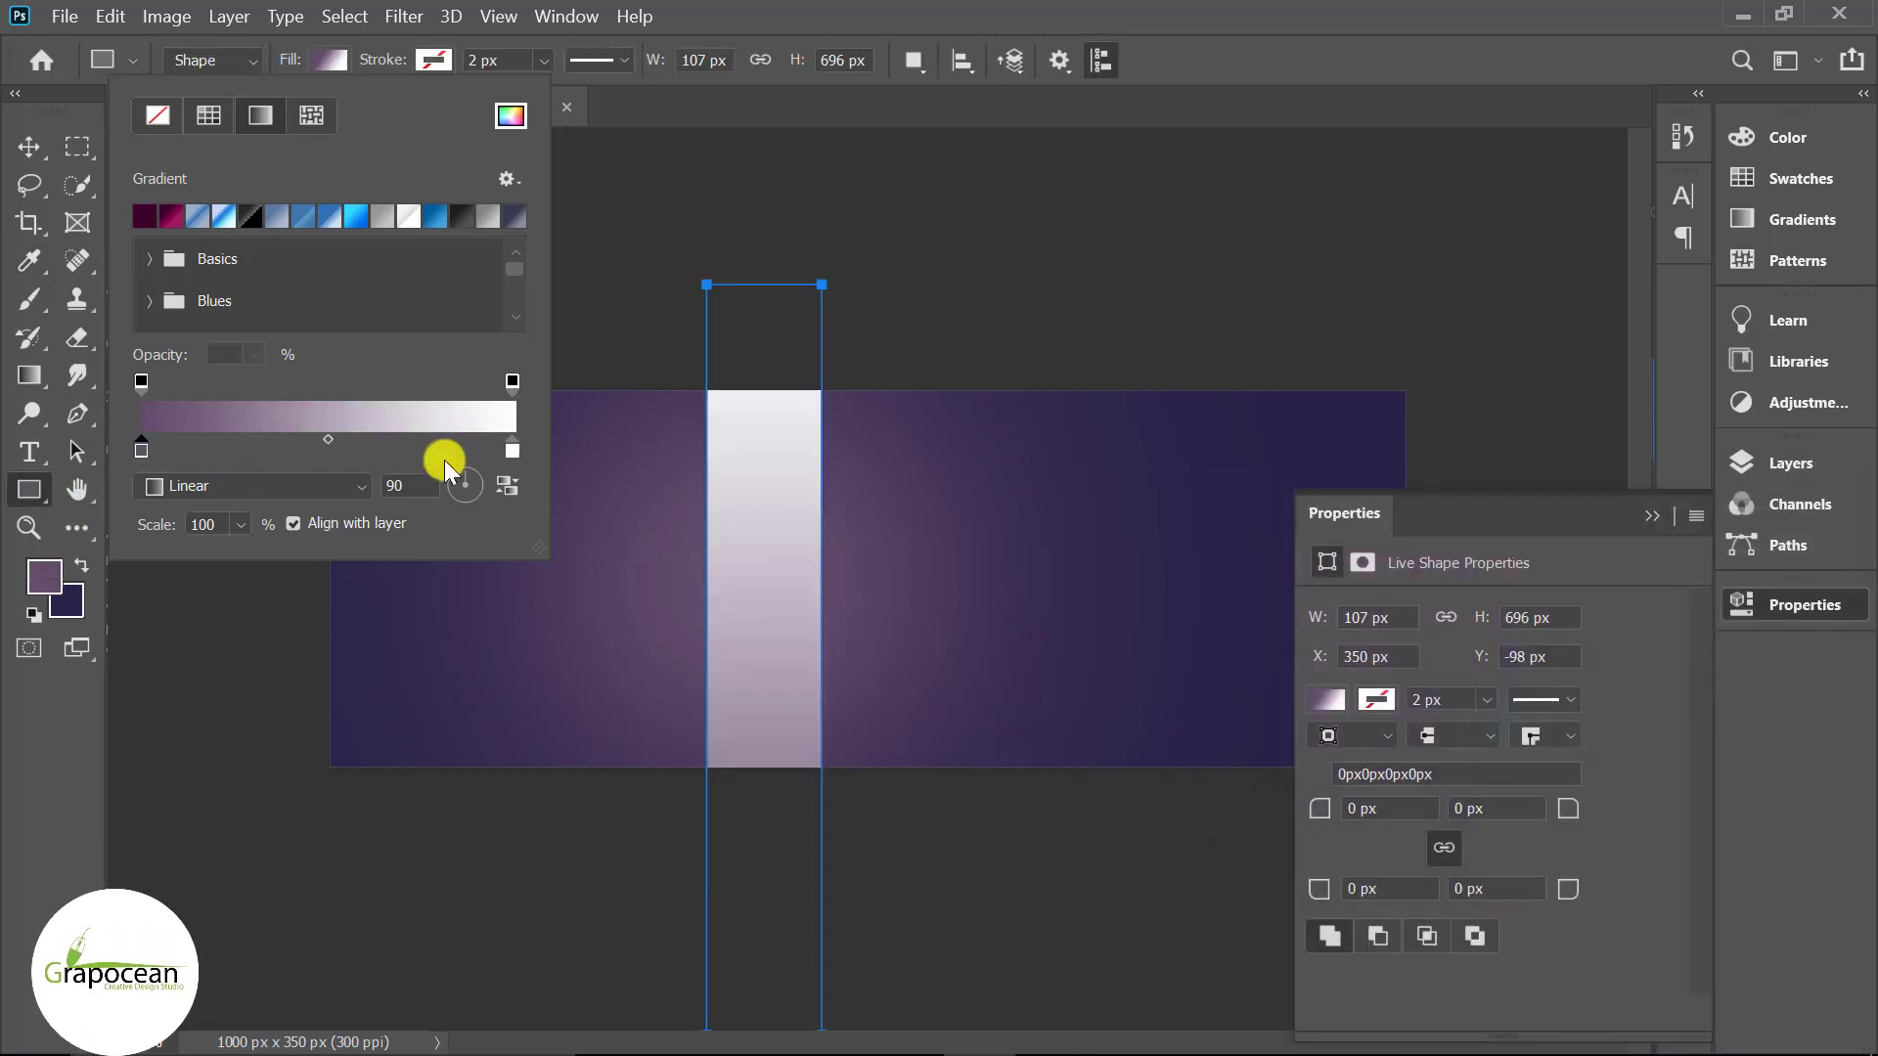
pyautogui.doubleClick(515, 448)
pyautogui.click(69, 602)
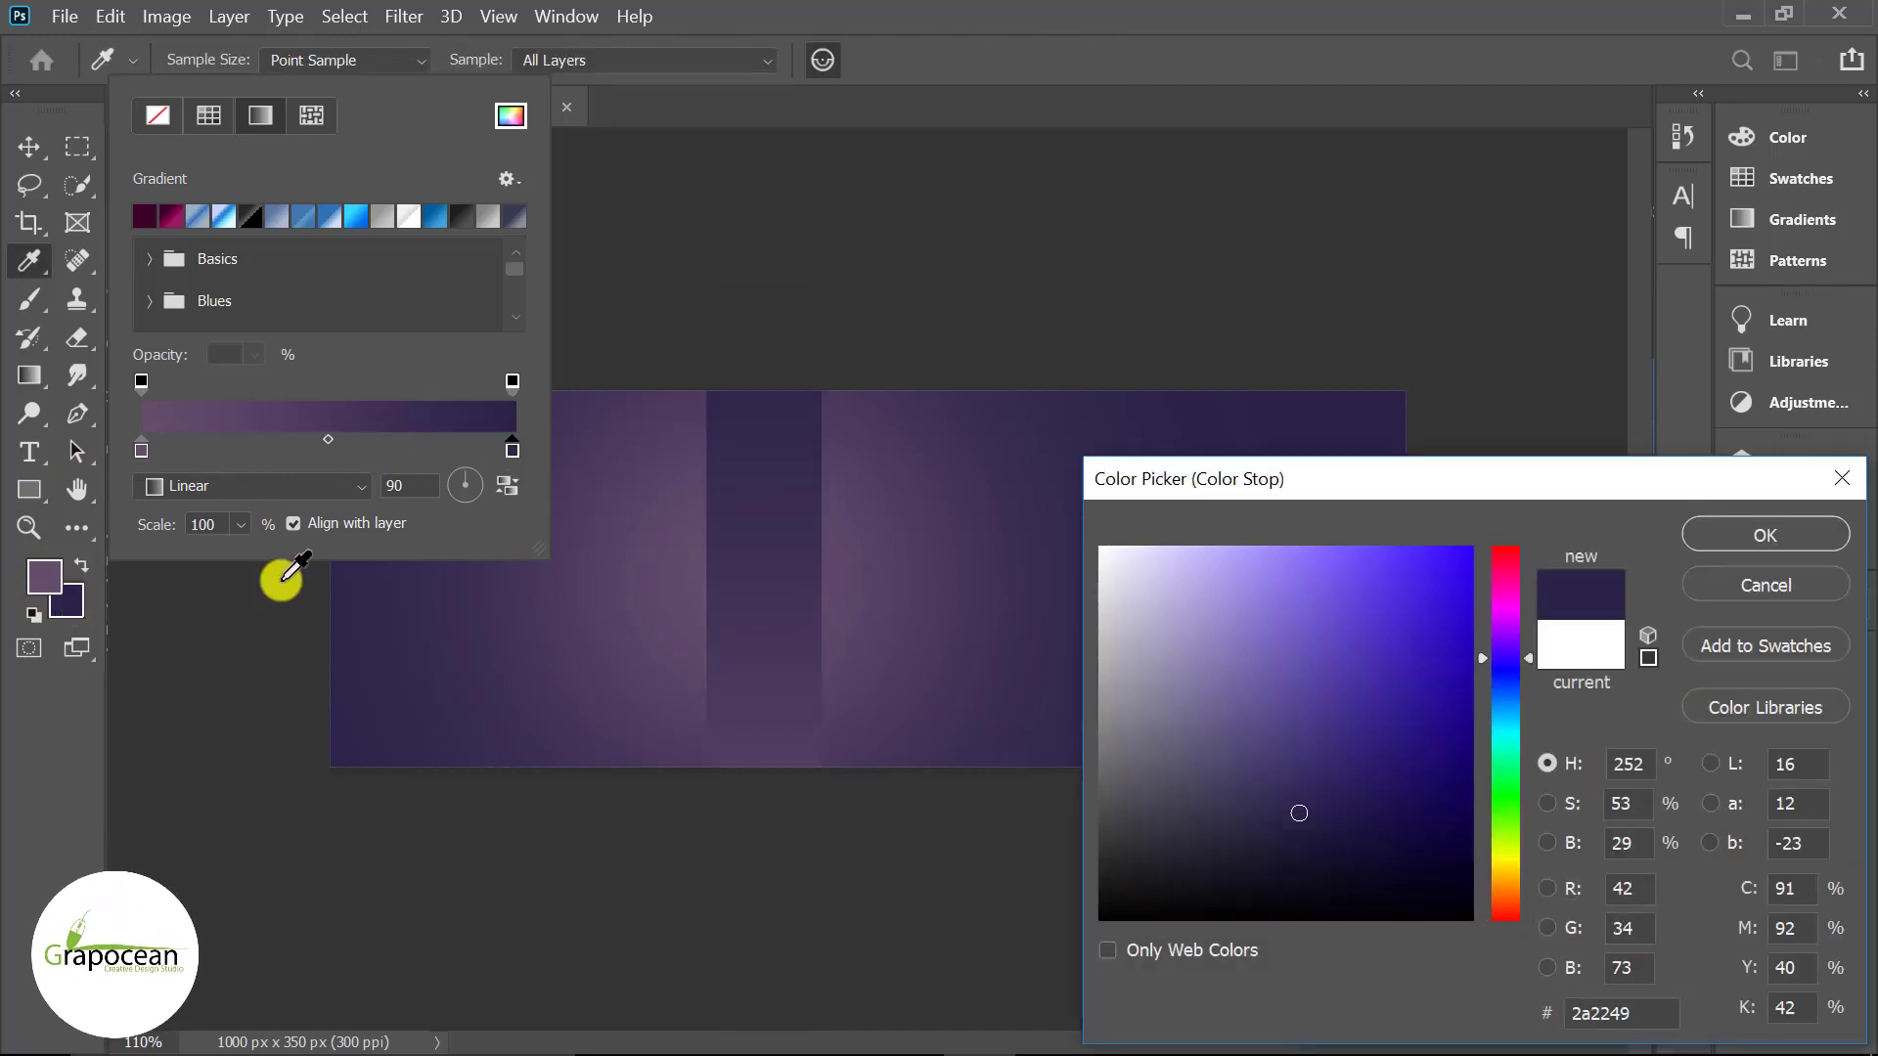
pyautogui.click(1768, 536)
pyautogui.click(36, 145)
# - Scale the gradient bar to about 65% (69.74 × 453.68 px) and place it left of centre
pyautogui.moveTo(759, 532); pyautogui.dragTo(765, 402)
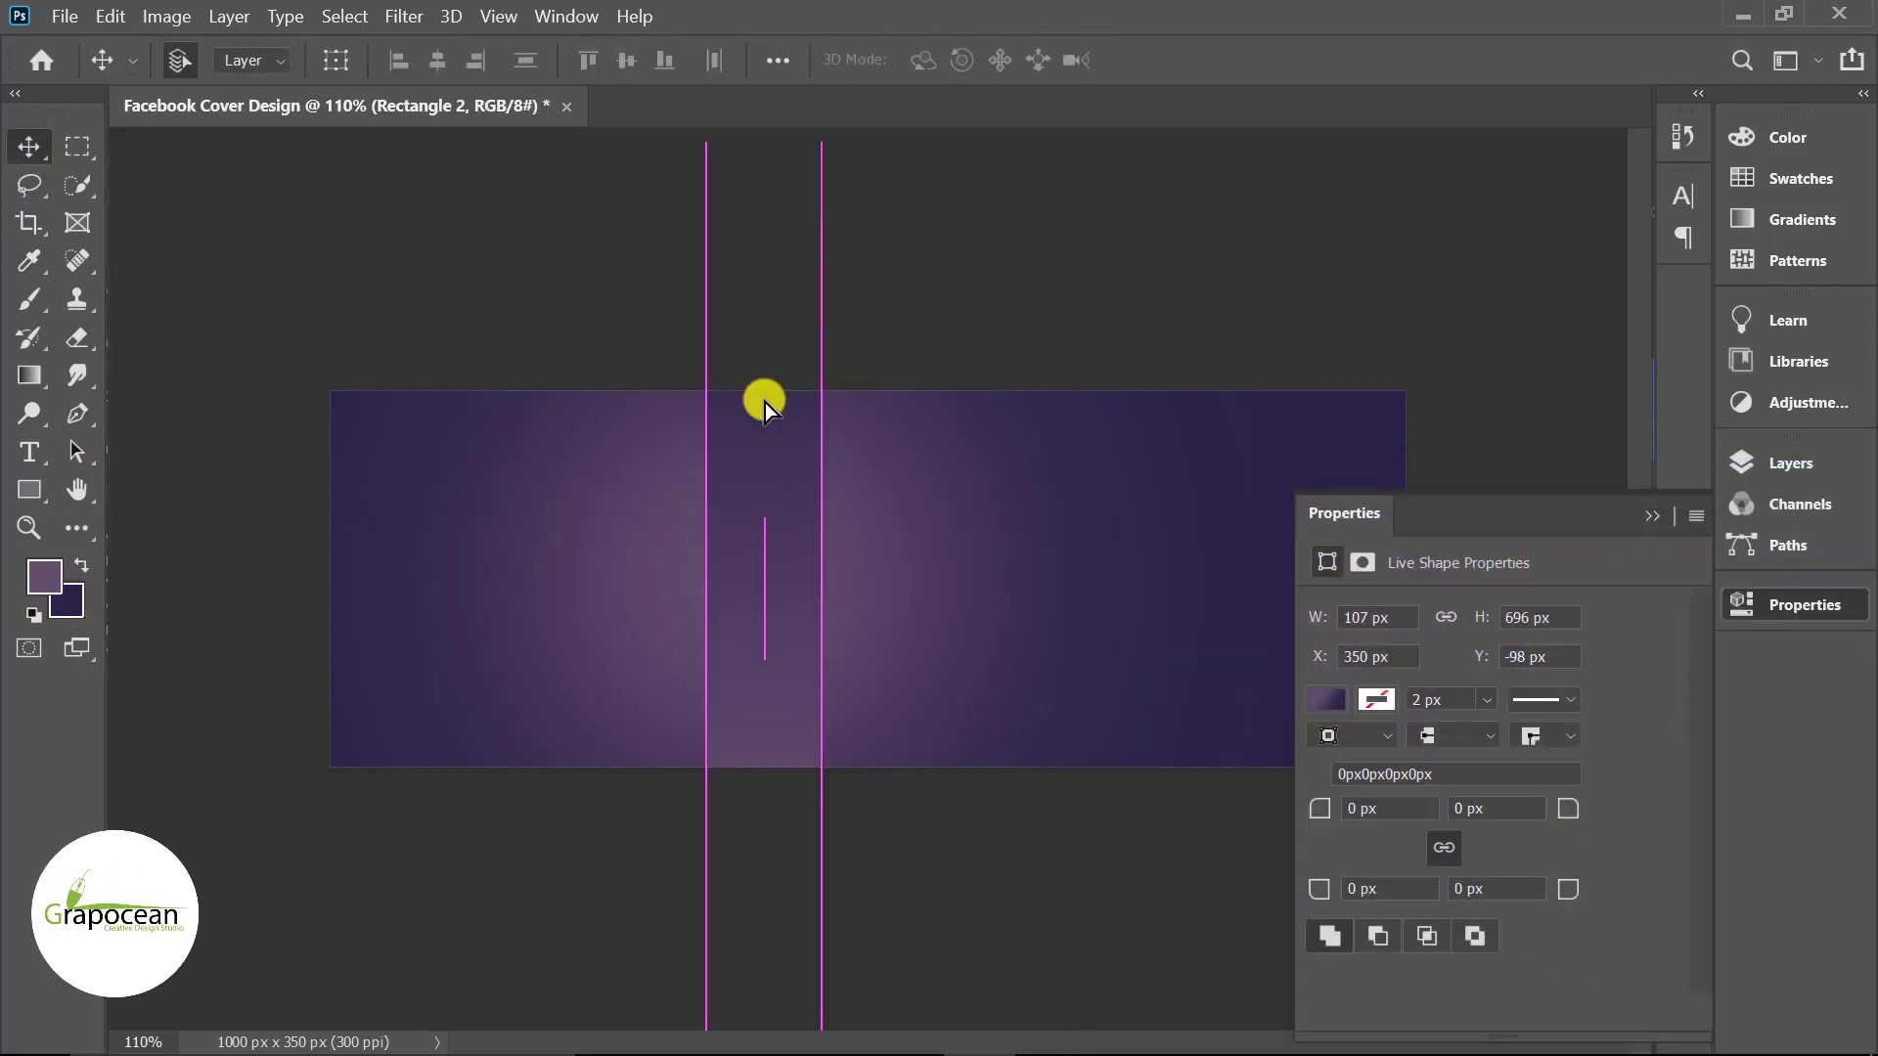
pyautogui.hotkey('ctrl', 't')
pyautogui.moveTo(708, 891); pyautogui.dragTo(741, 763)
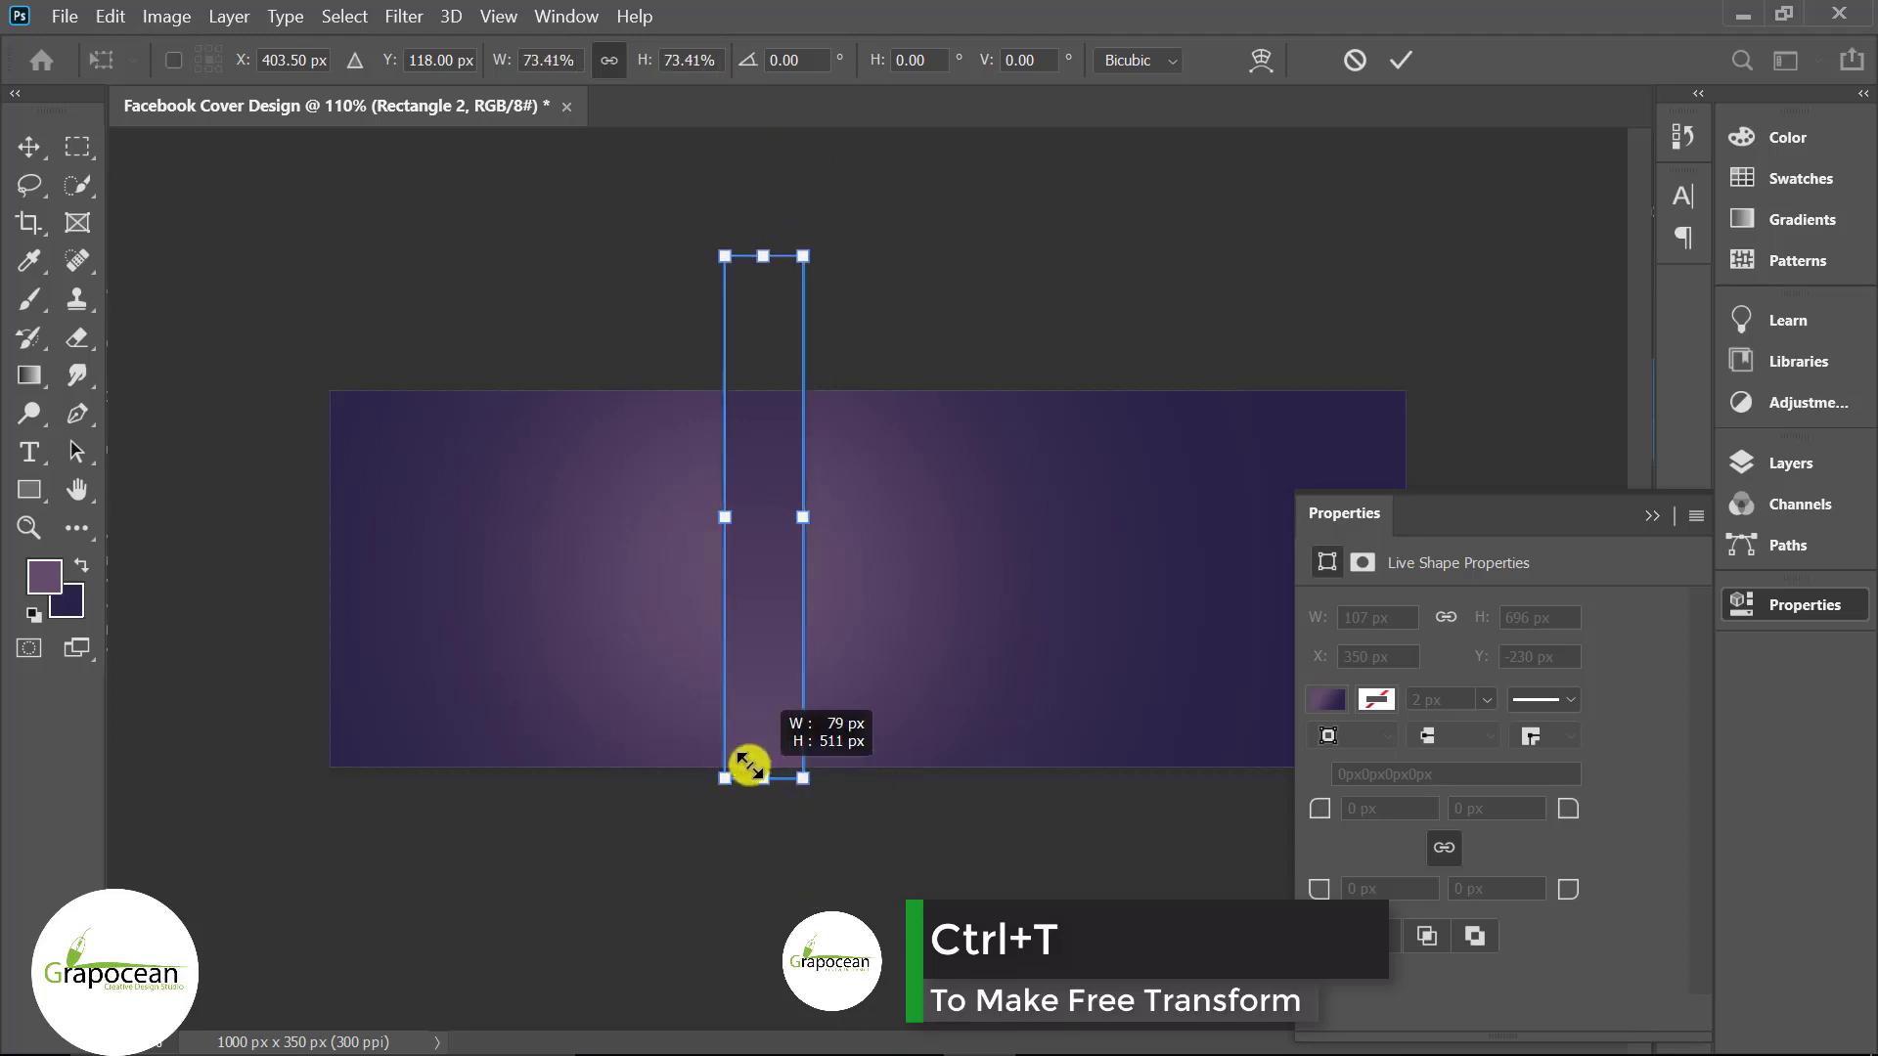
pyautogui.moveTo(759, 658)
pyautogui.mouseDown()
pyautogui.moveTo(748, 673)
pyautogui.moveTo(746, 642)
pyautogui.mouseUp()
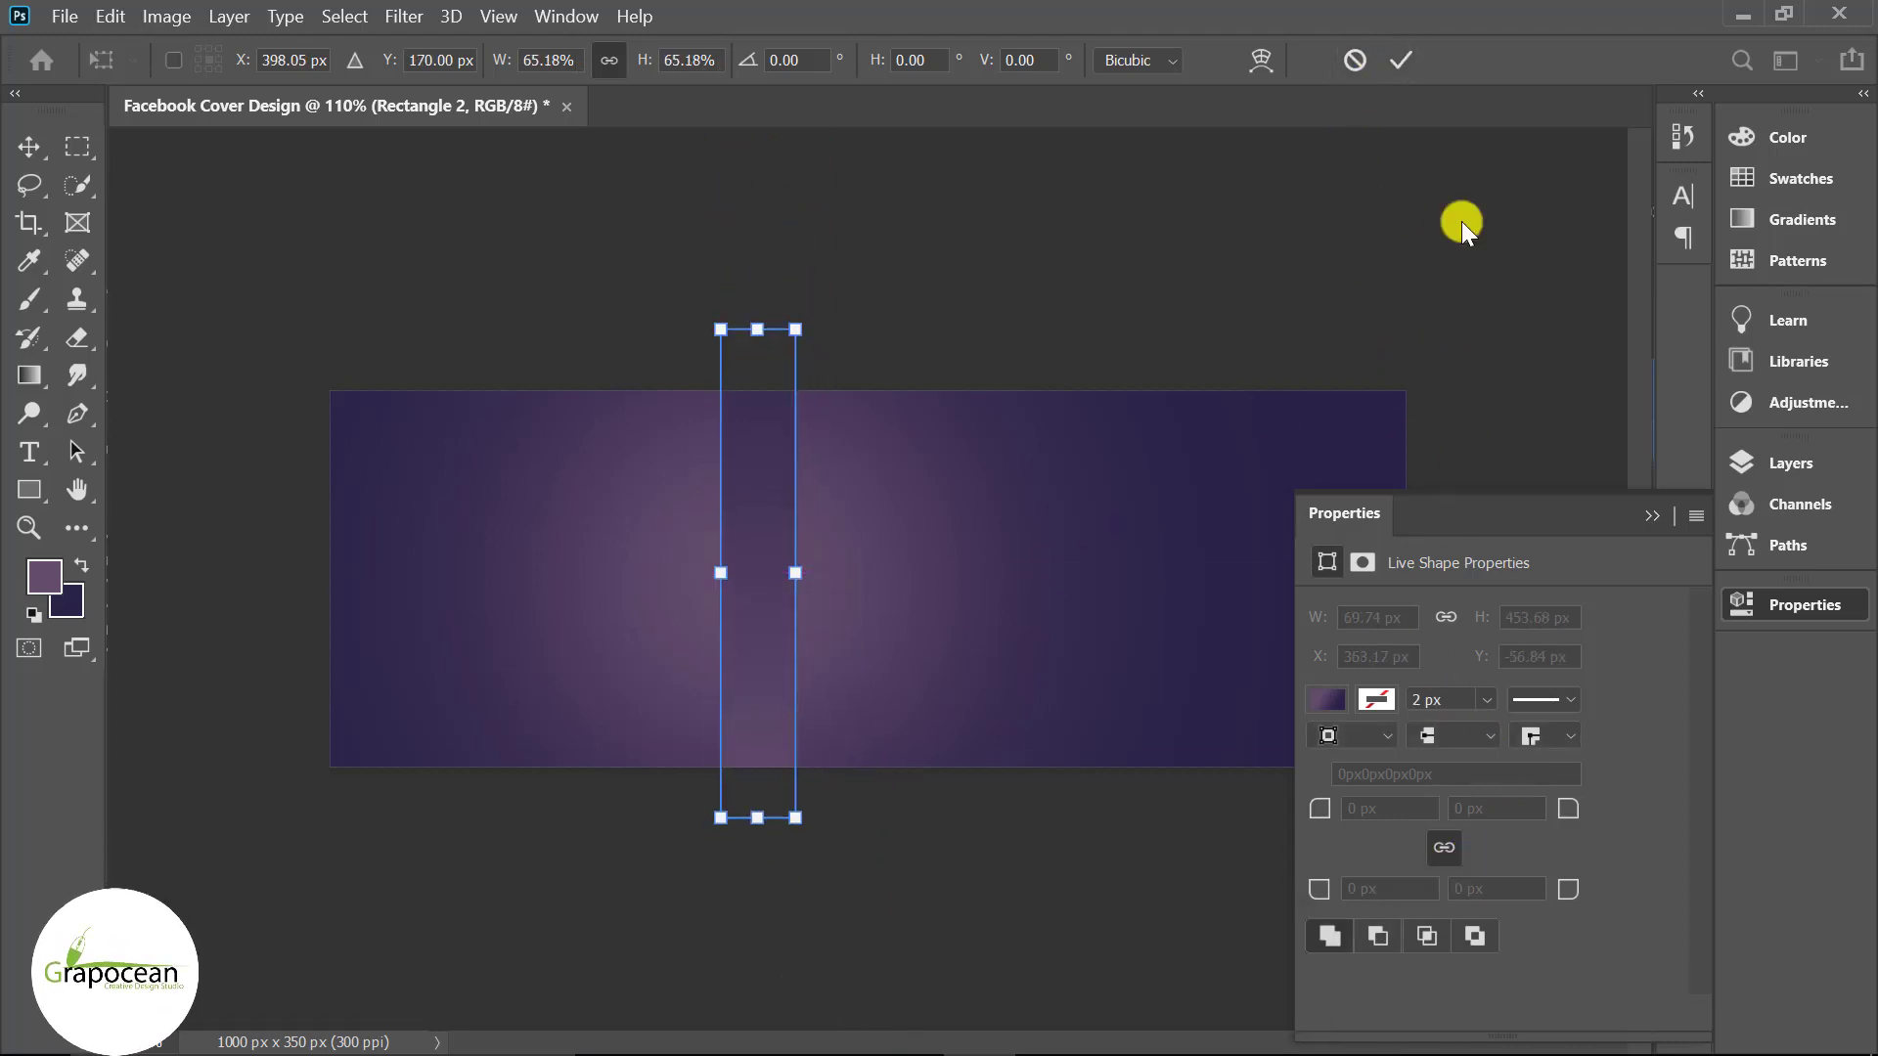
pyautogui.click(1405, 61)
pyautogui.moveTo(847, 578); pyautogui.dragTo(833, 582)
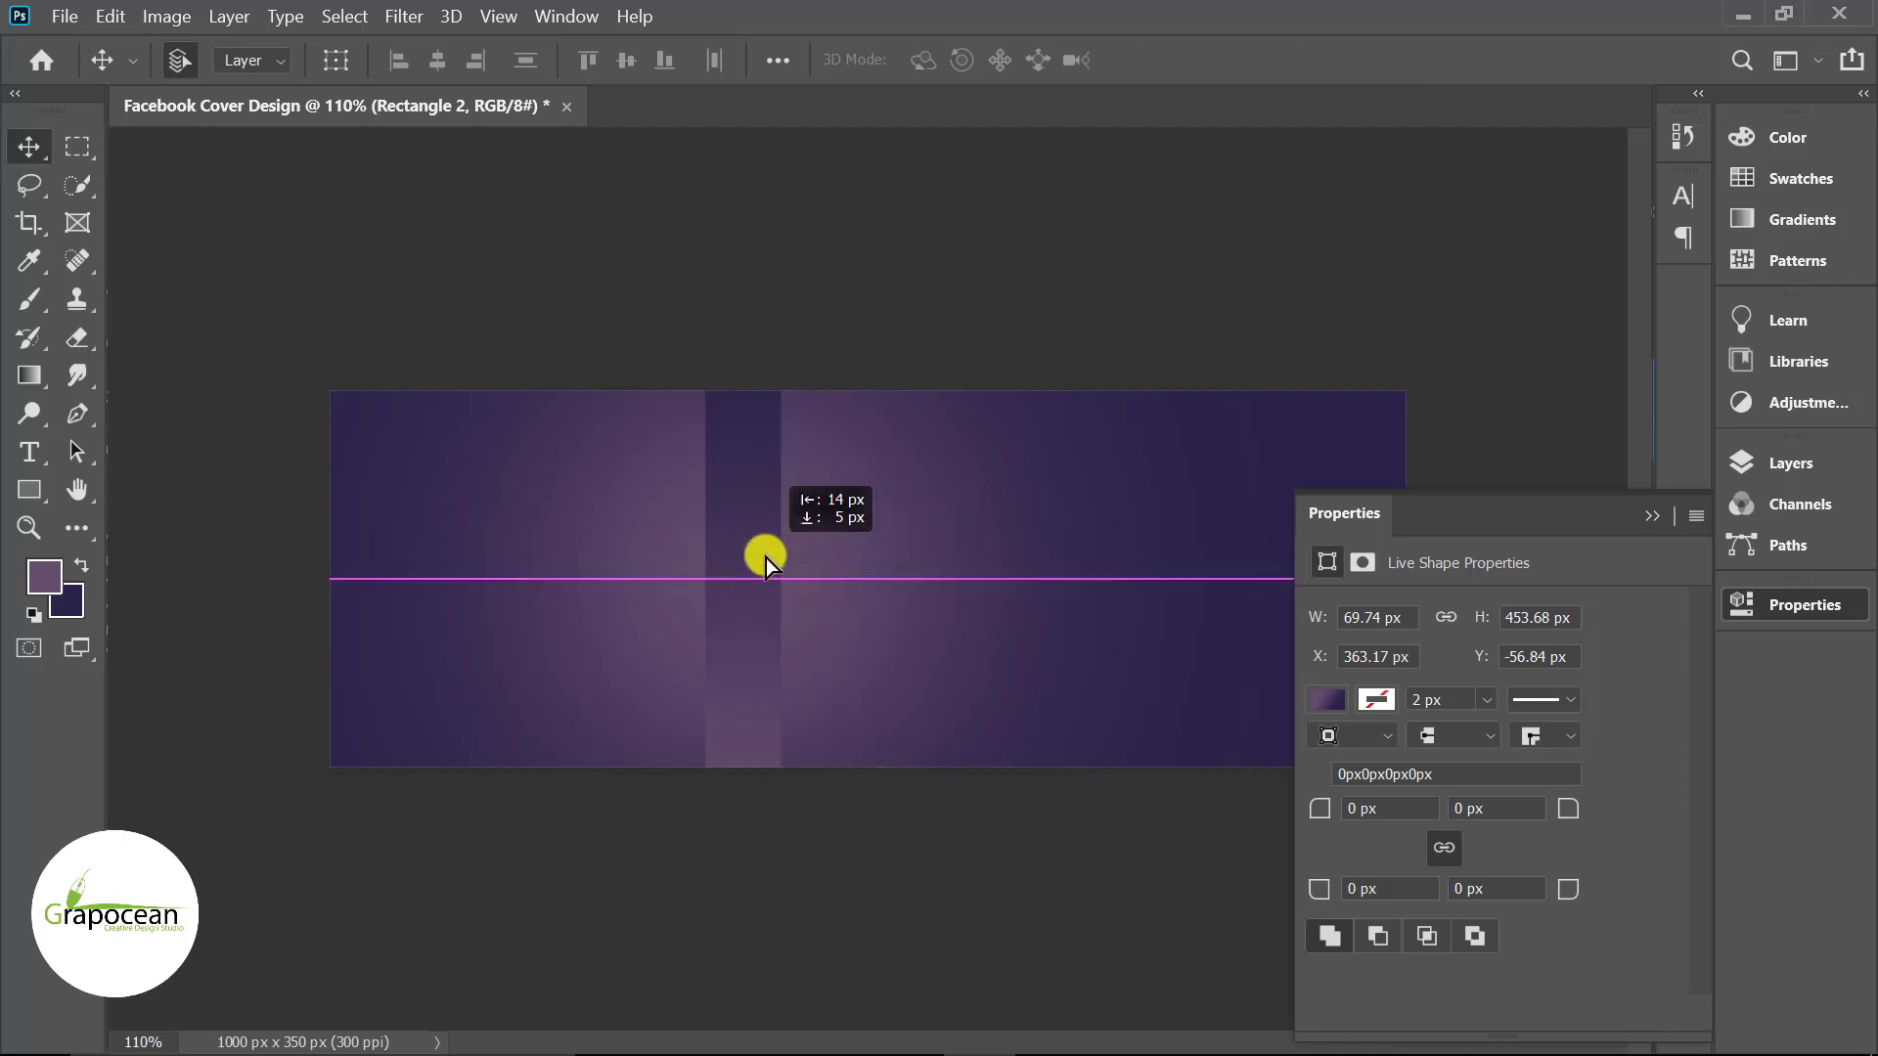
pyautogui.click(1647, 517)
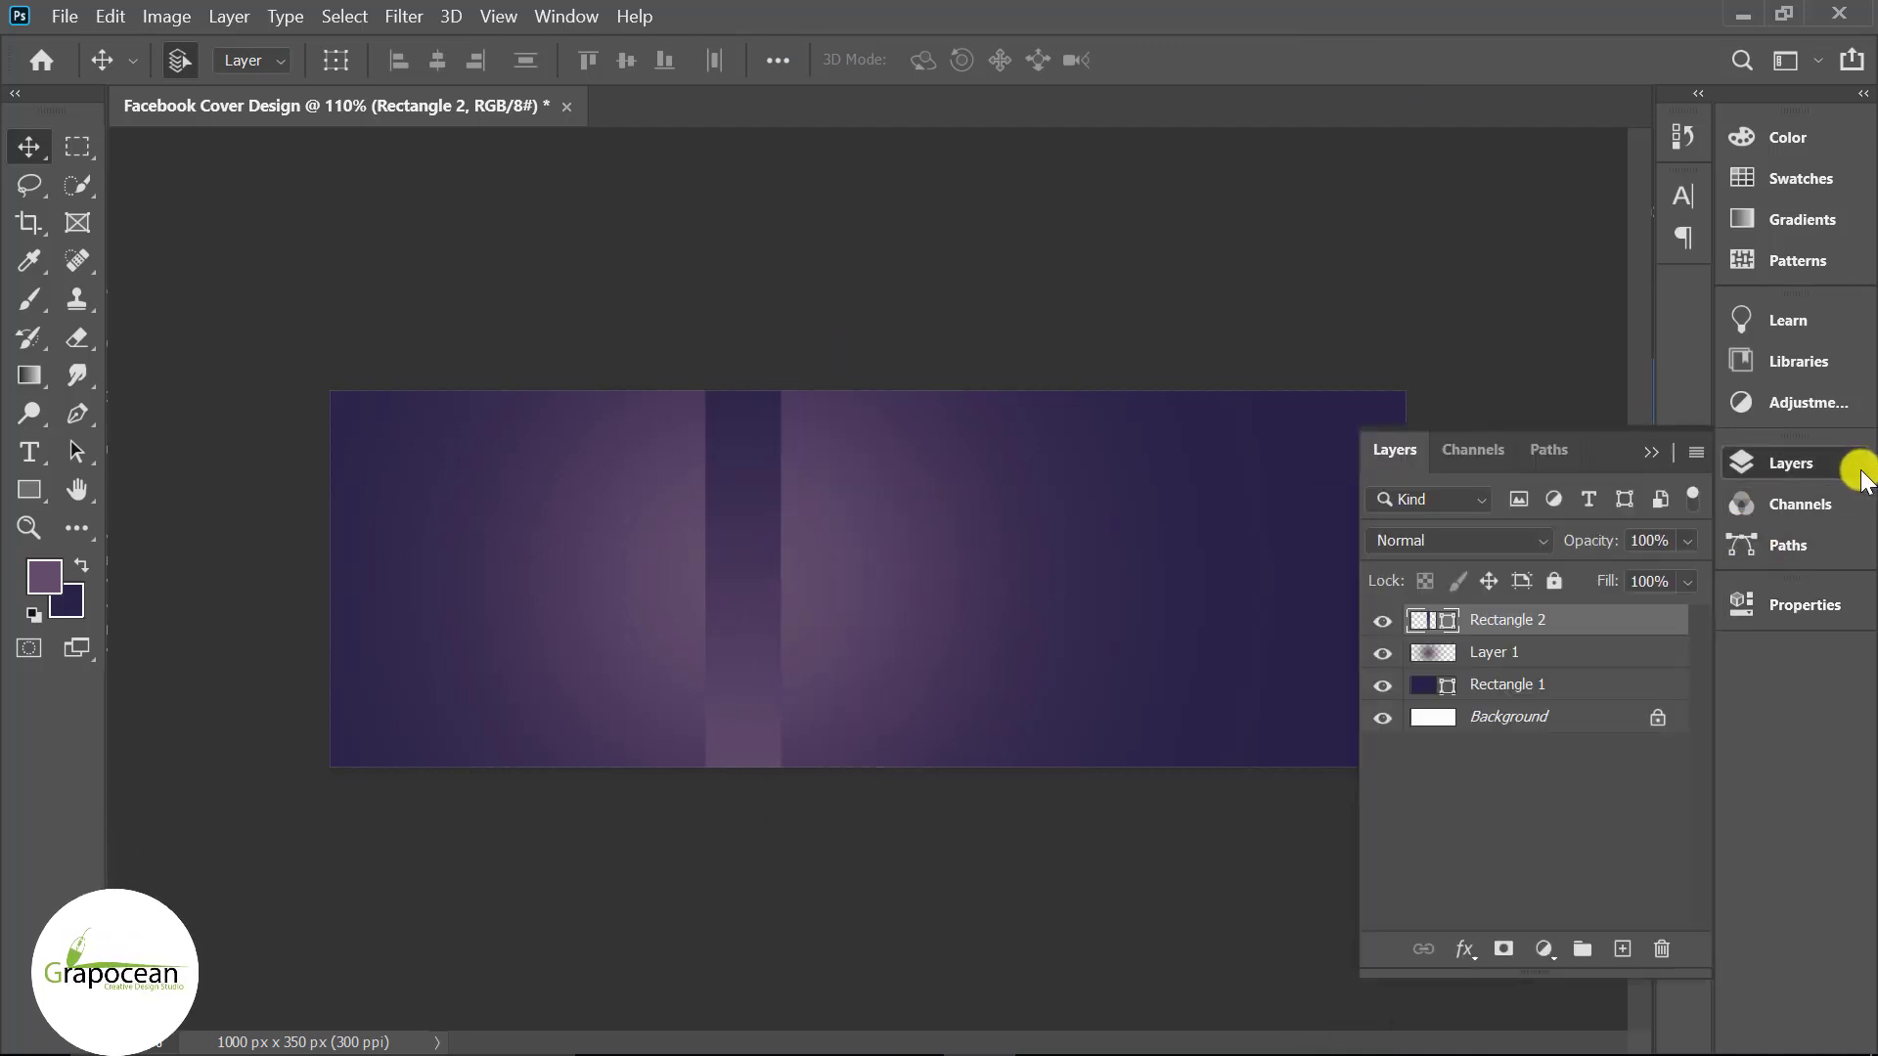
pyautogui.click(1790, 462)
# - Add a Bevel & Emboss layer style to the bar with the Linear gloss contour
pyautogui.rightClick(1574, 631)
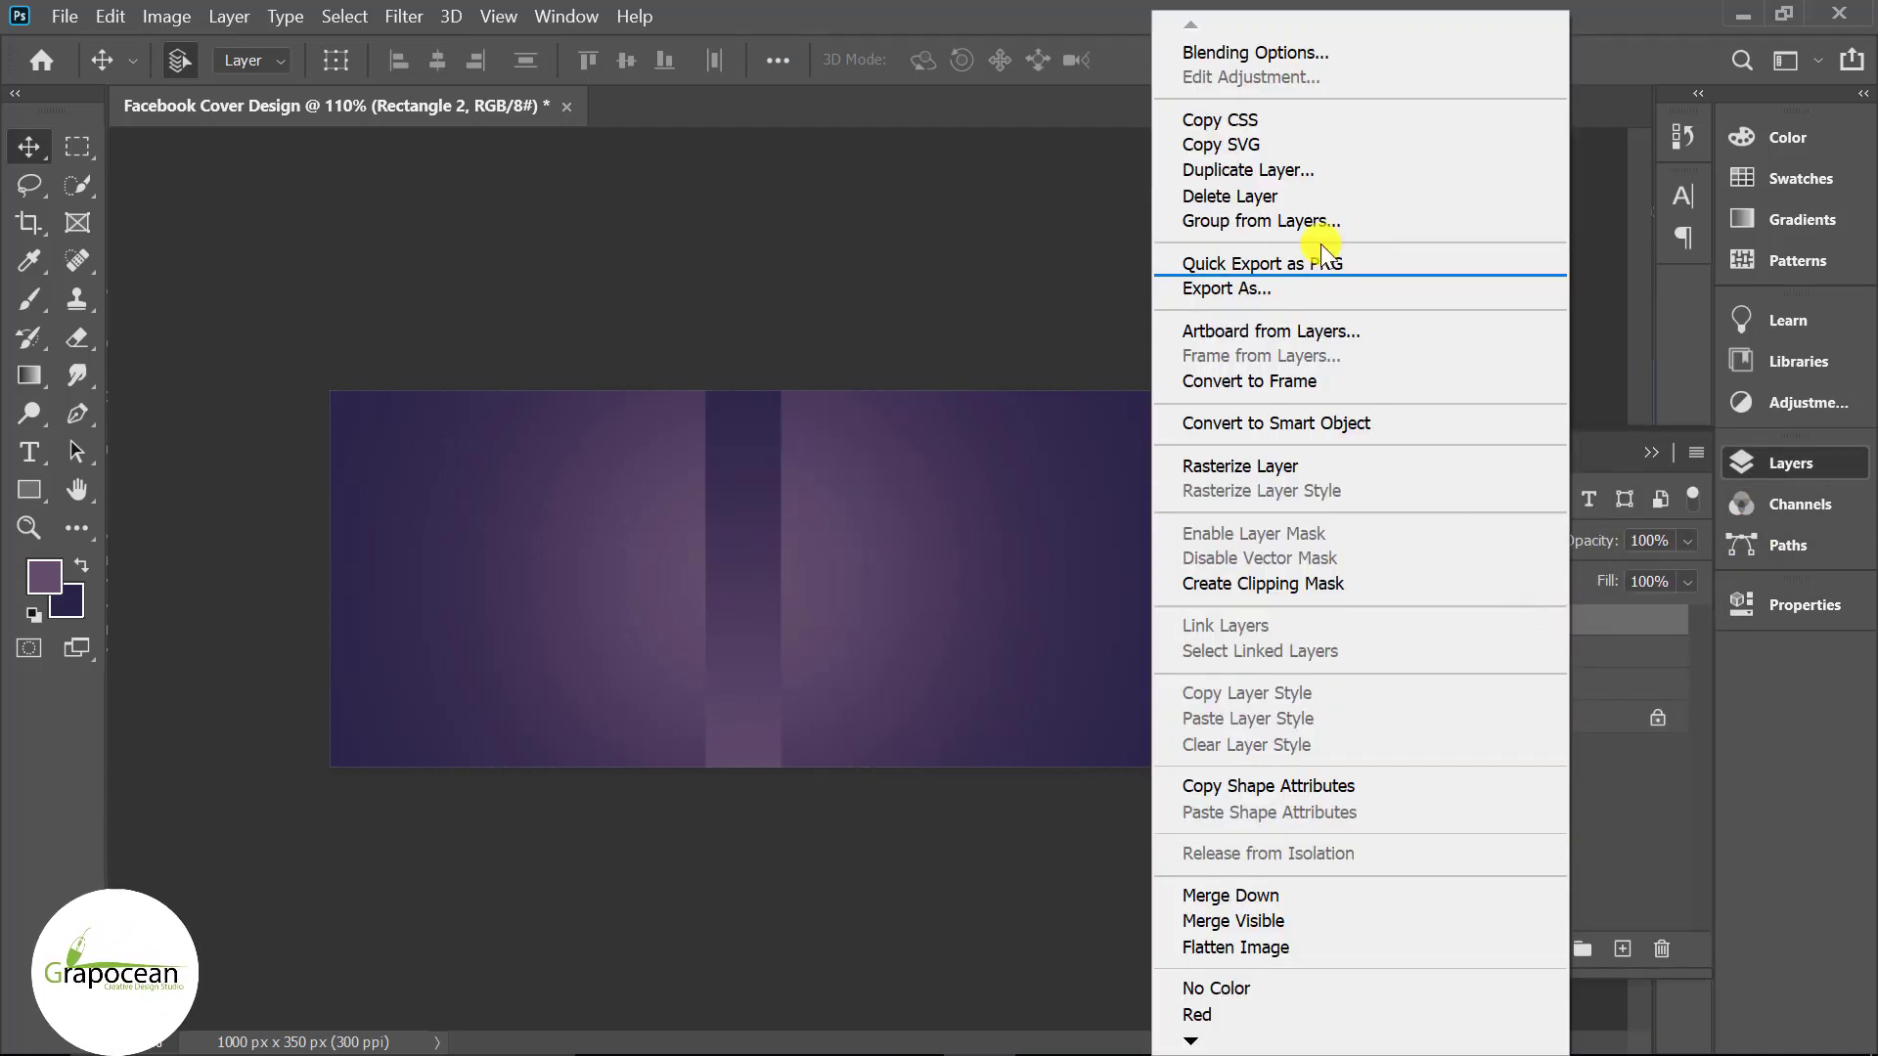
pyautogui.click(1278, 55)
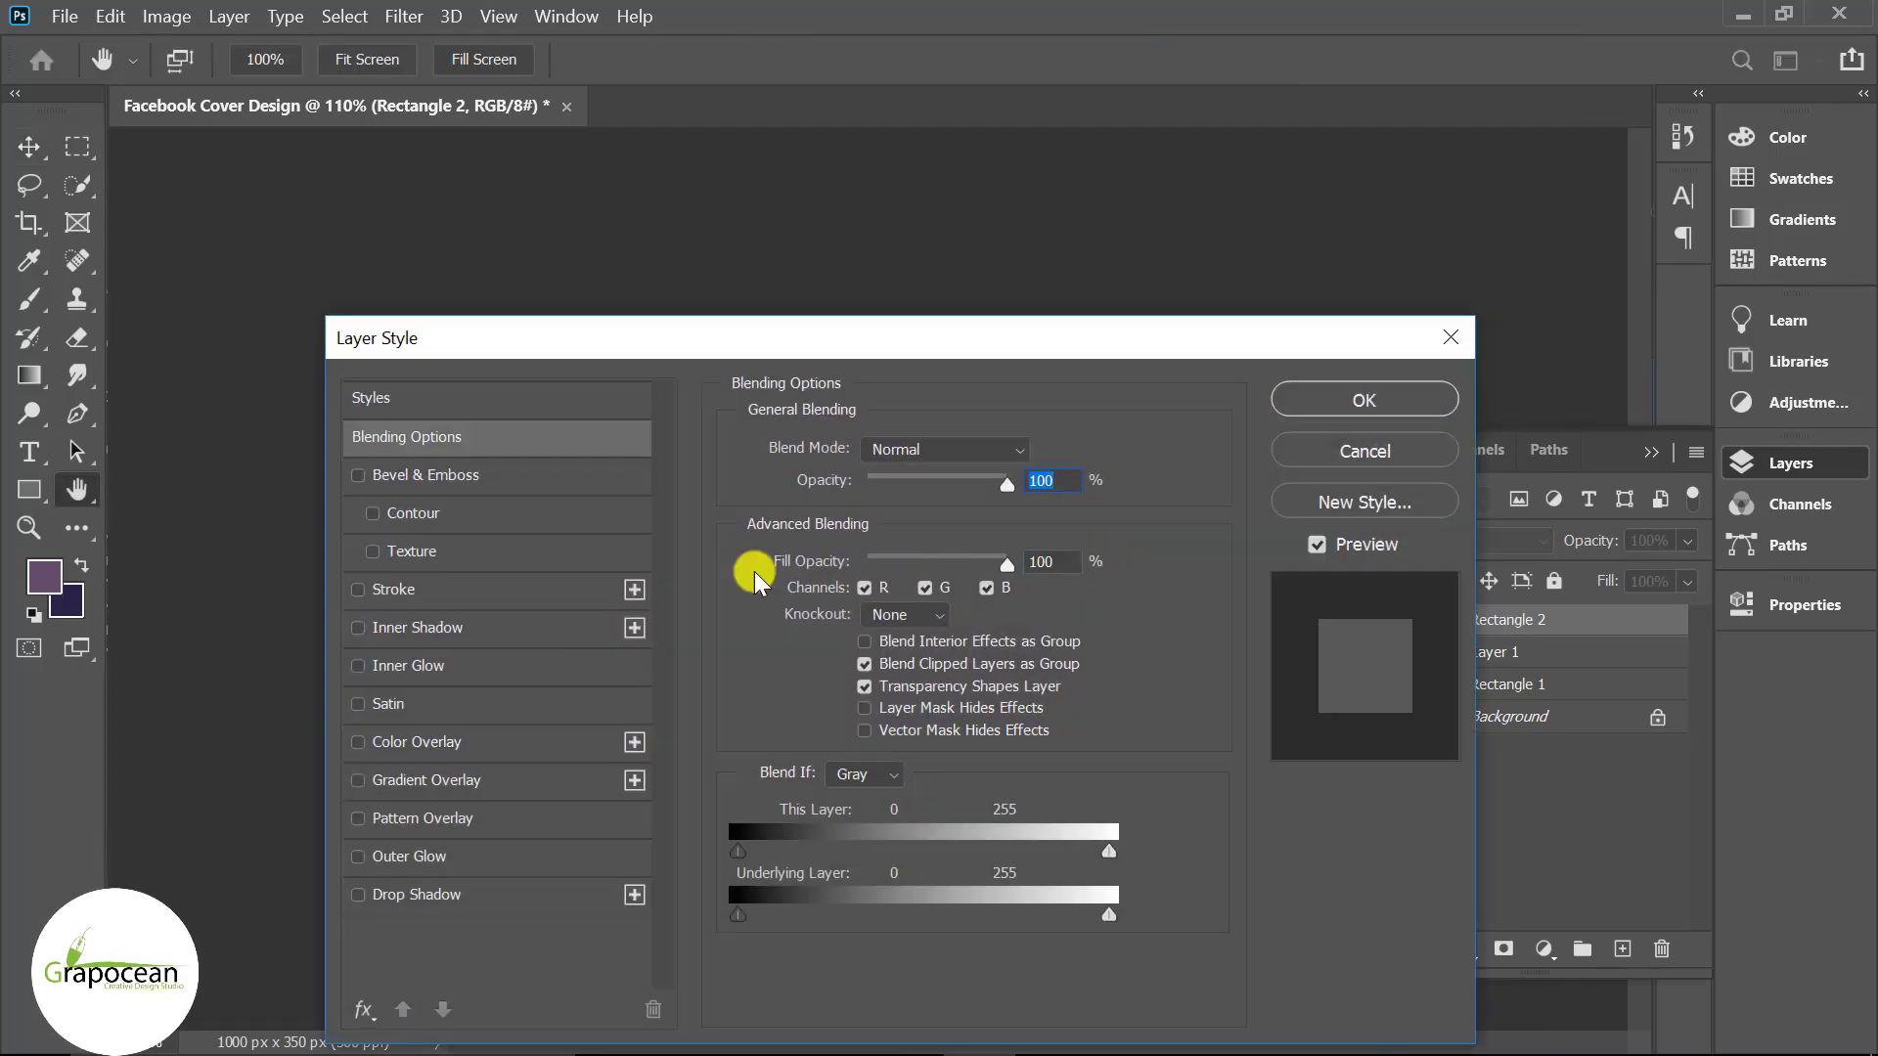
pyautogui.click(432, 474)
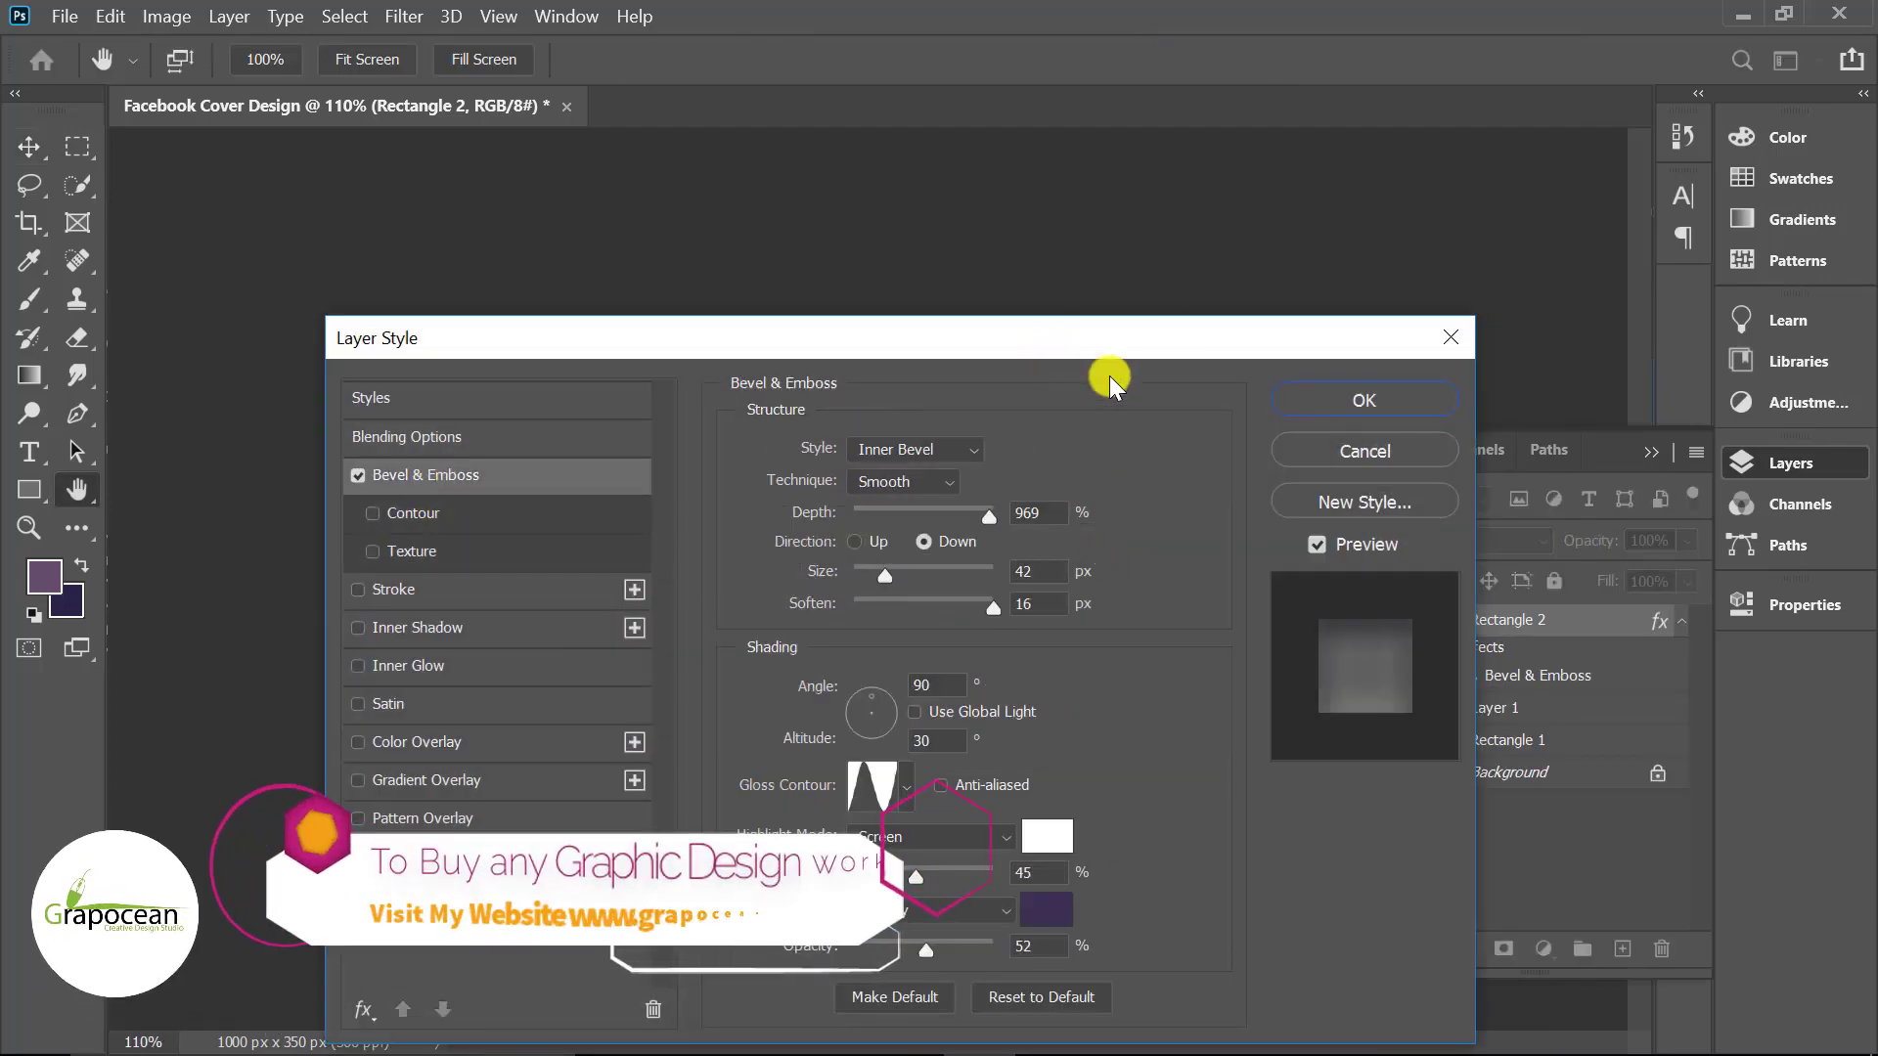
pyautogui.moveTo(1046, 352); pyautogui.dragTo(1616, 268)
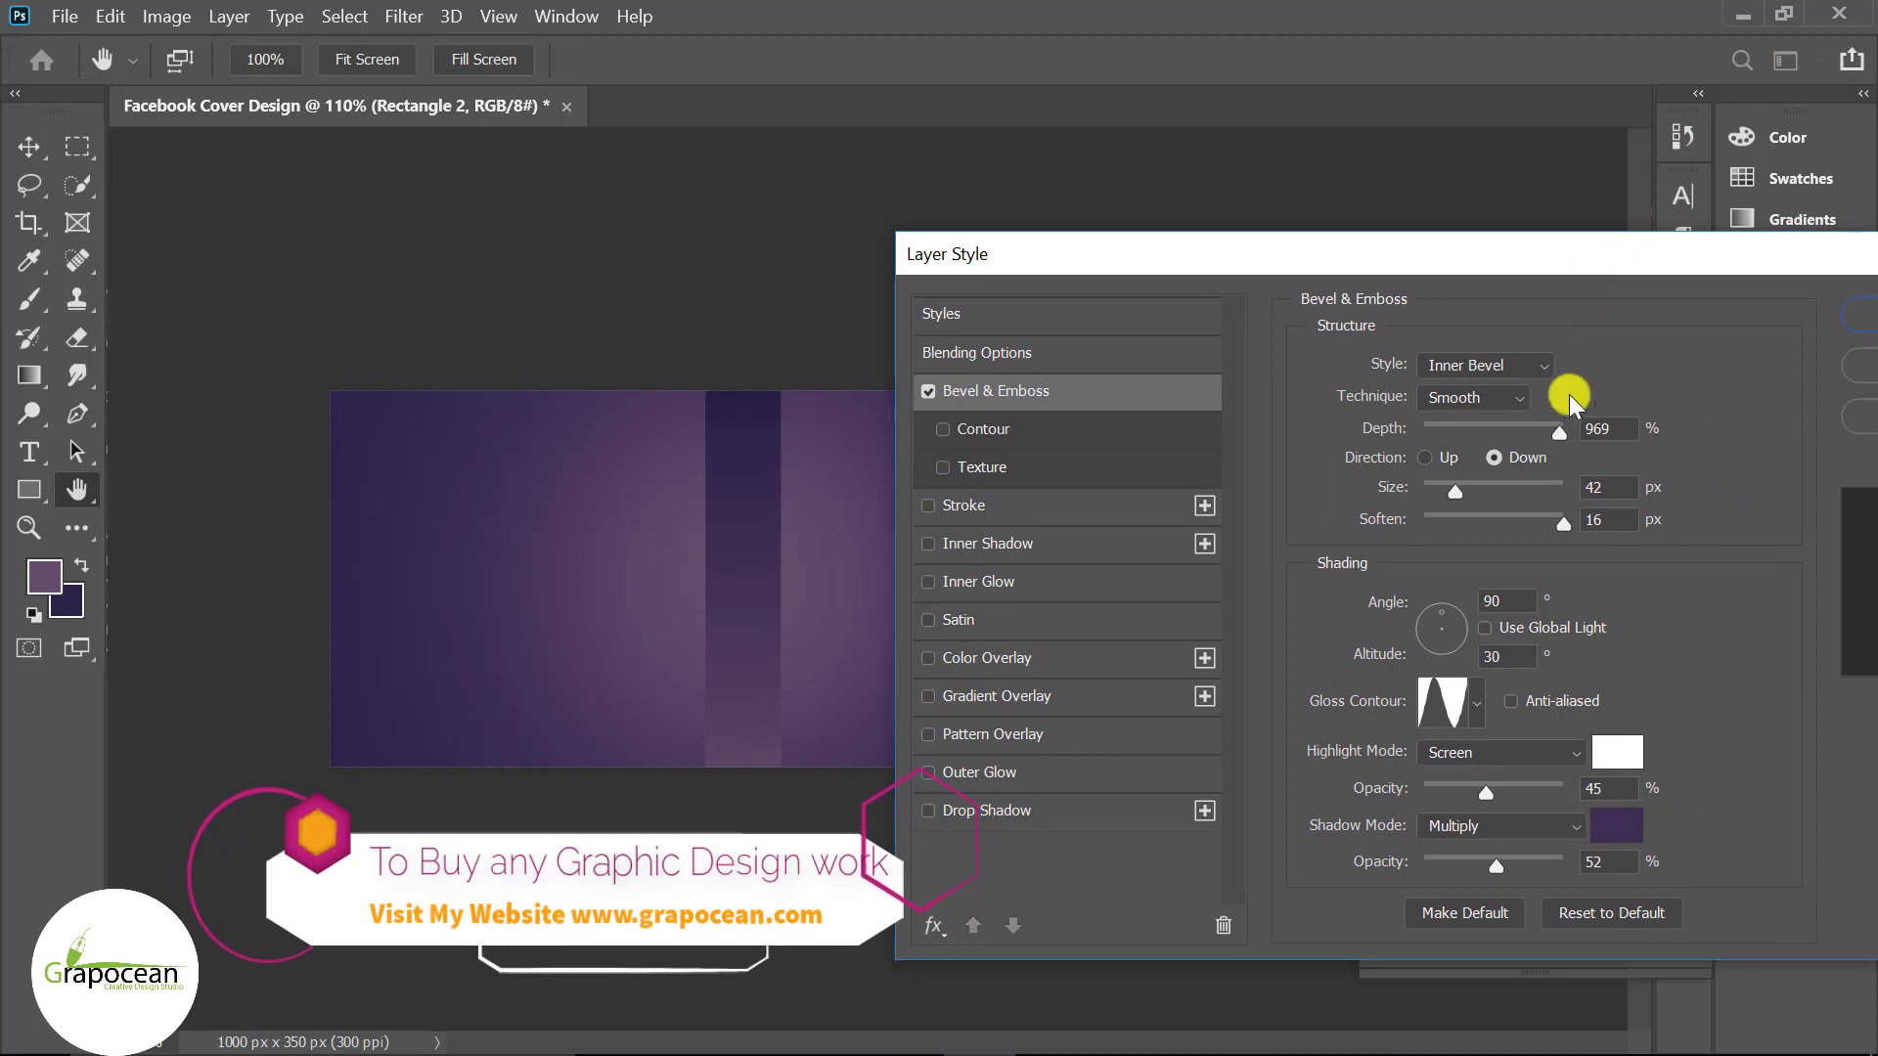
pyautogui.click(1480, 704)
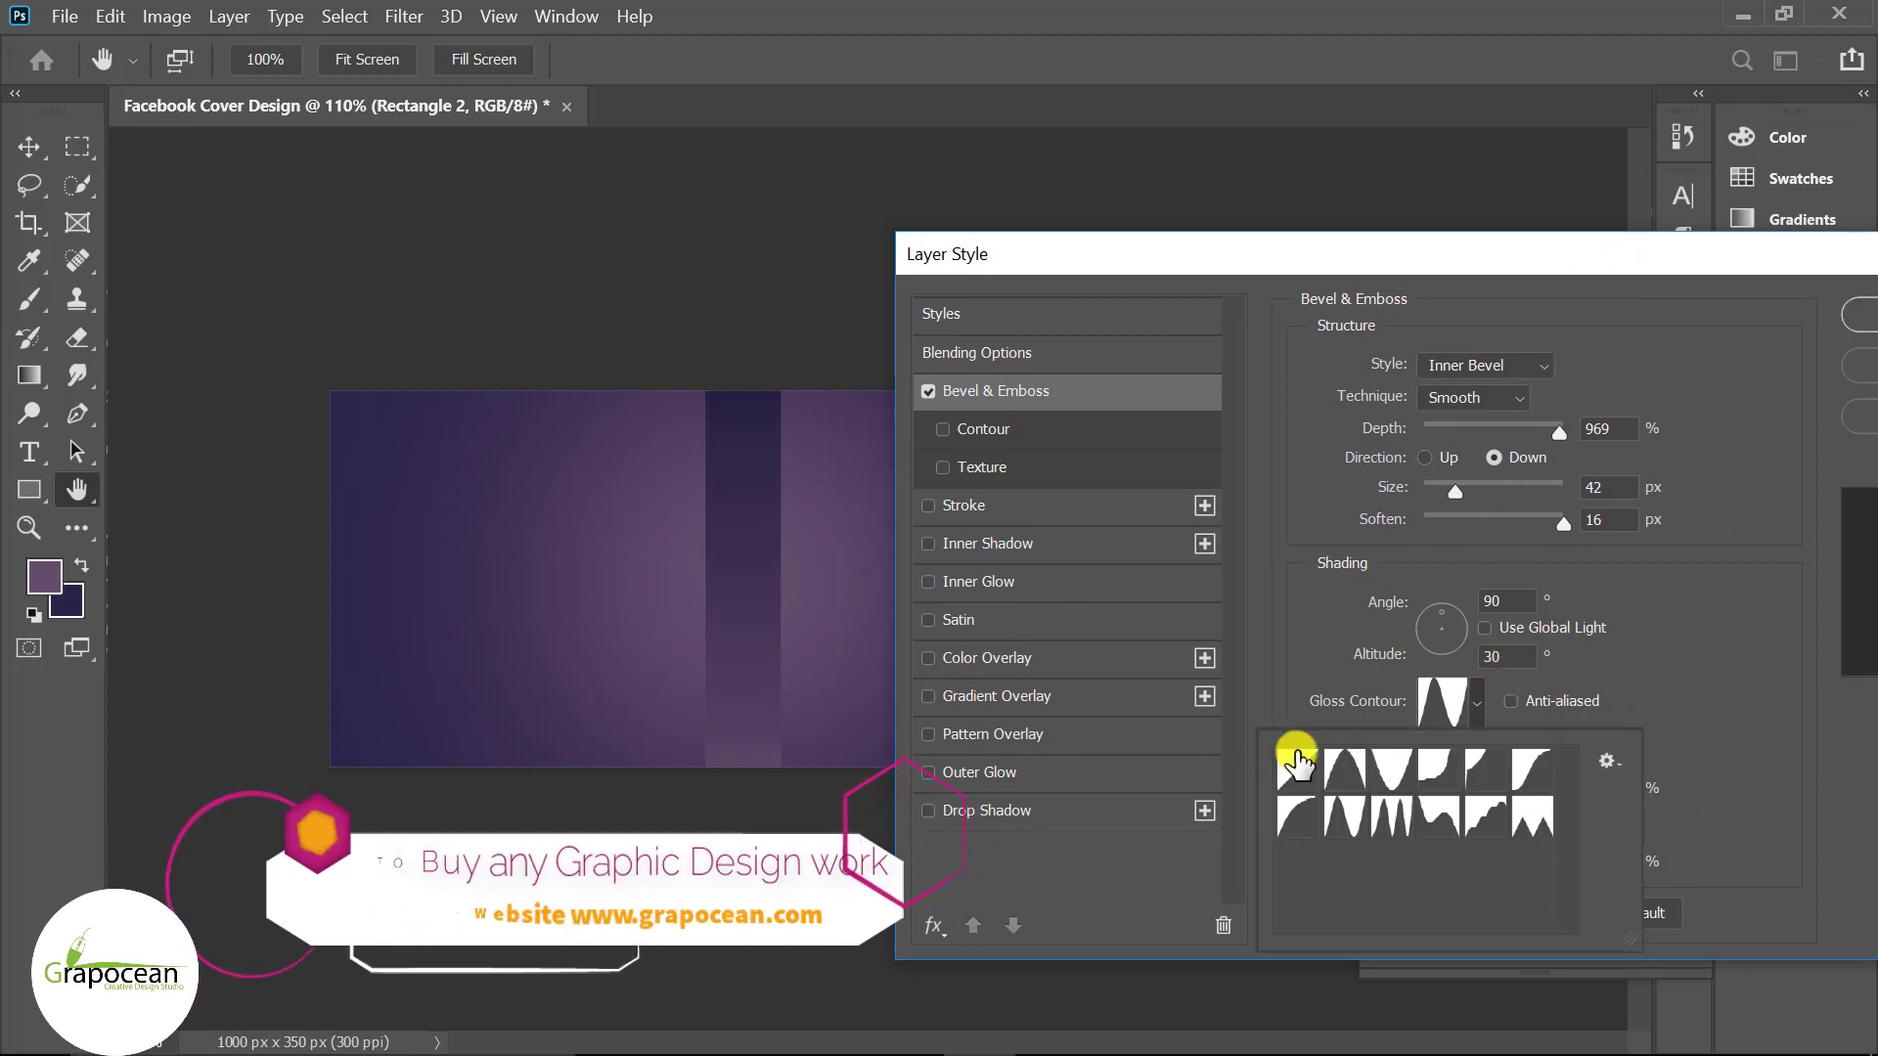
pyautogui.click(1298, 763)
pyautogui.click(1719, 626)
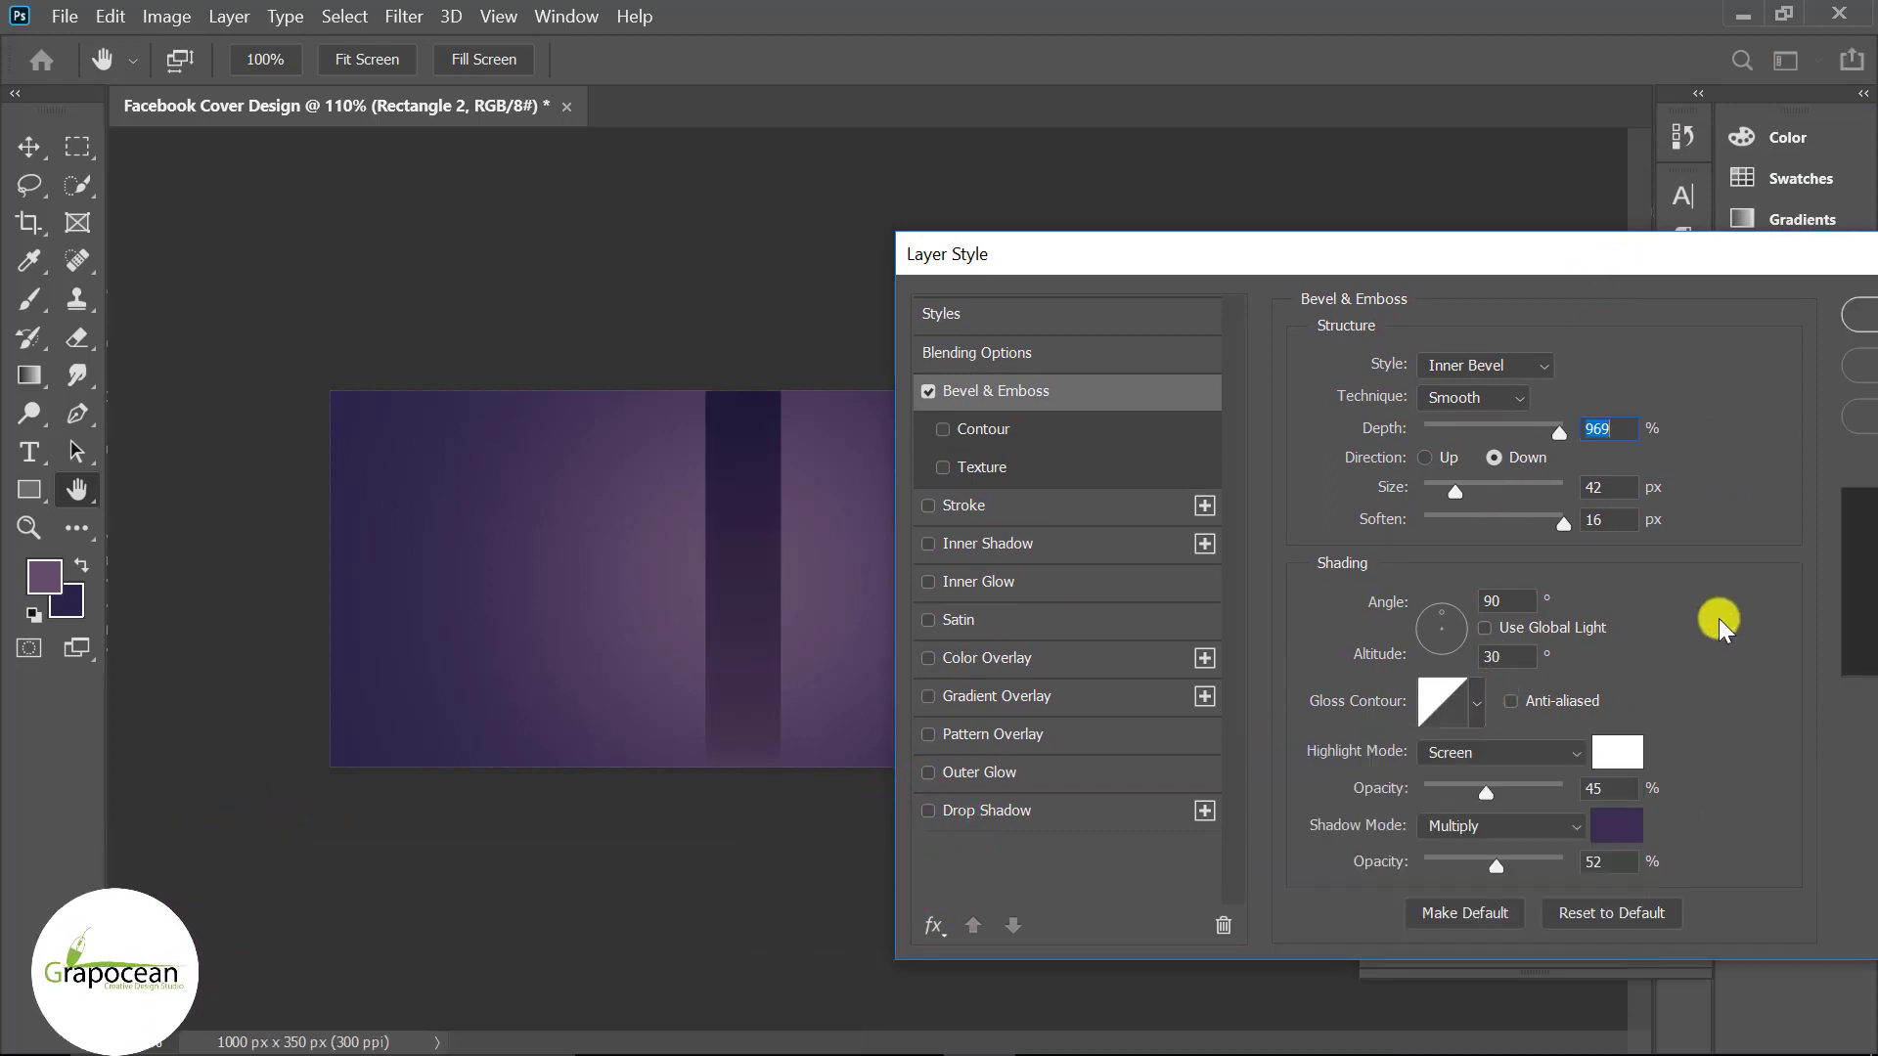
# - Set bevel size 13 px, highlight opacity 100% and shadow opacity 46%, then apply the style
pyautogui.moveTo(1459, 489); pyautogui.dragTo(1434, 503)
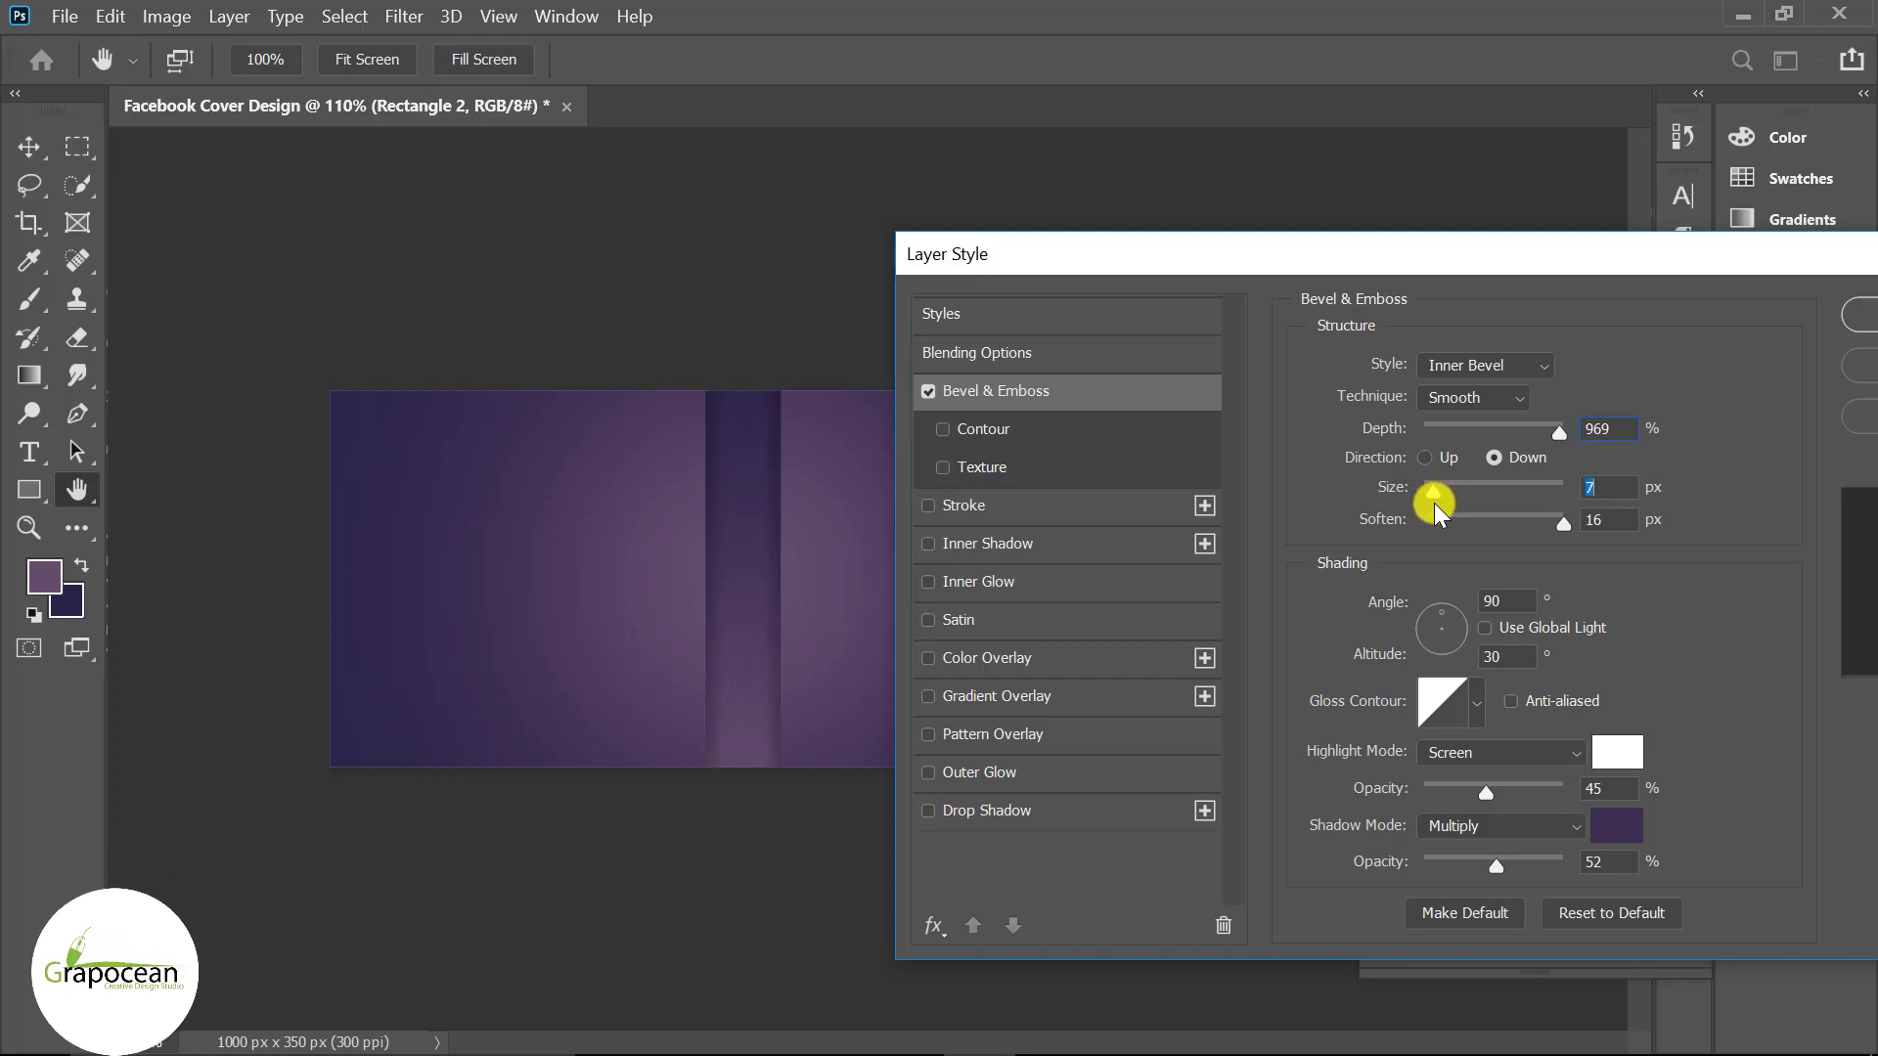
pyautogui.moveTo(1486, 788); pyautogui.dragTo(1565, 790)
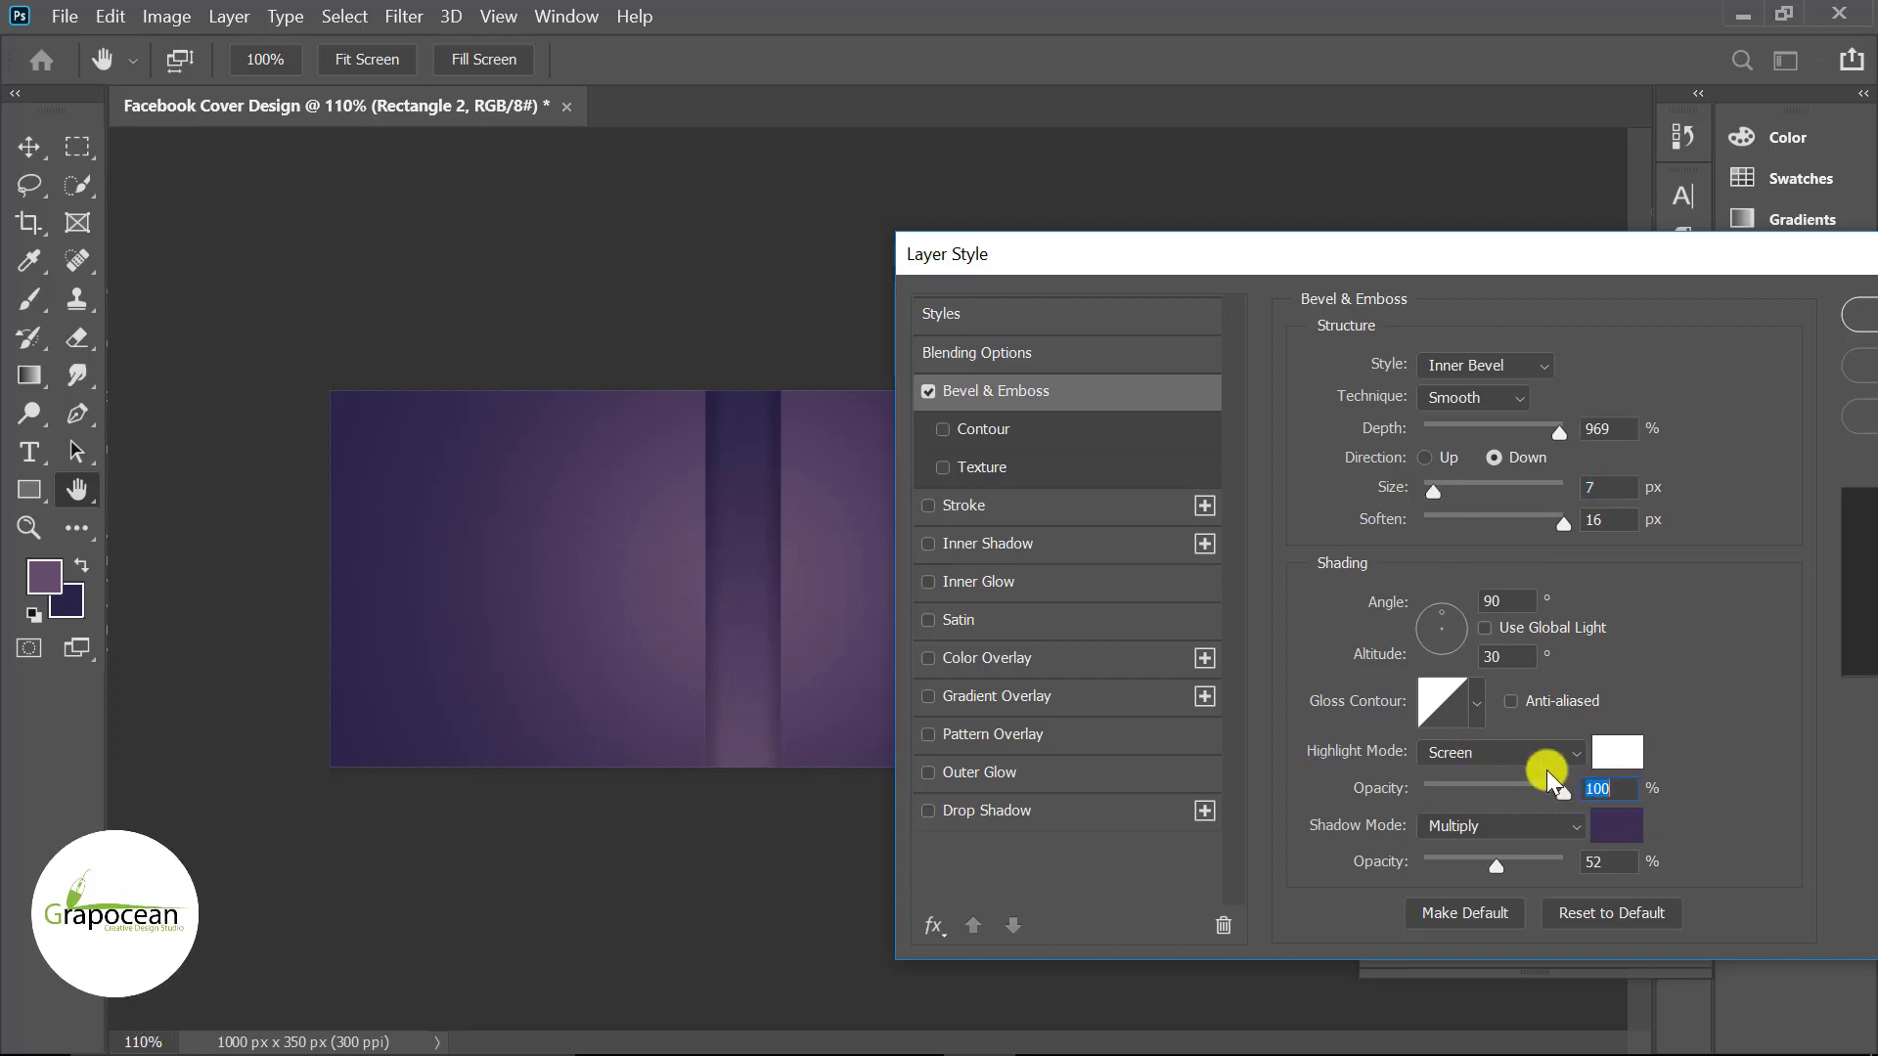
pyautogui.moveTo(1497, 866); pyautogui.dragTo(1639, 868)
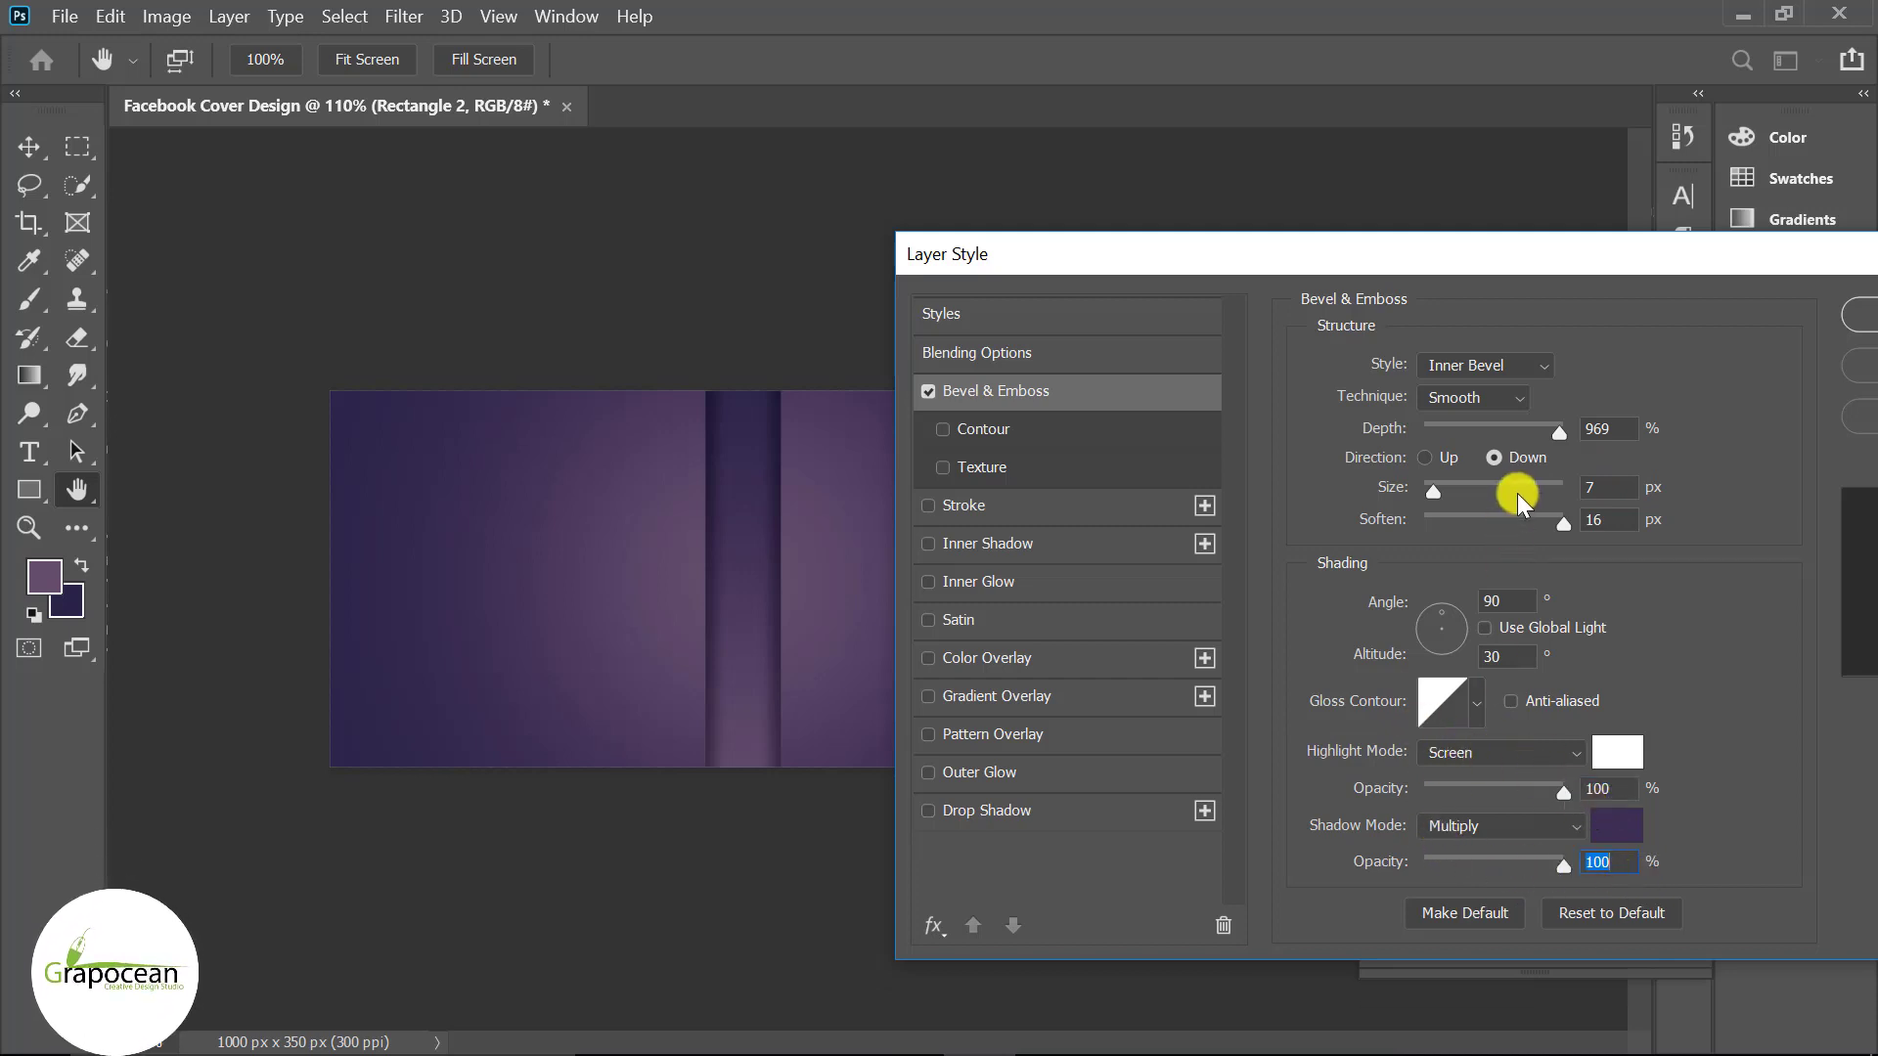
pyautogui.moveTo(1519, 502); pyautogui.dragTo(1428, 493)
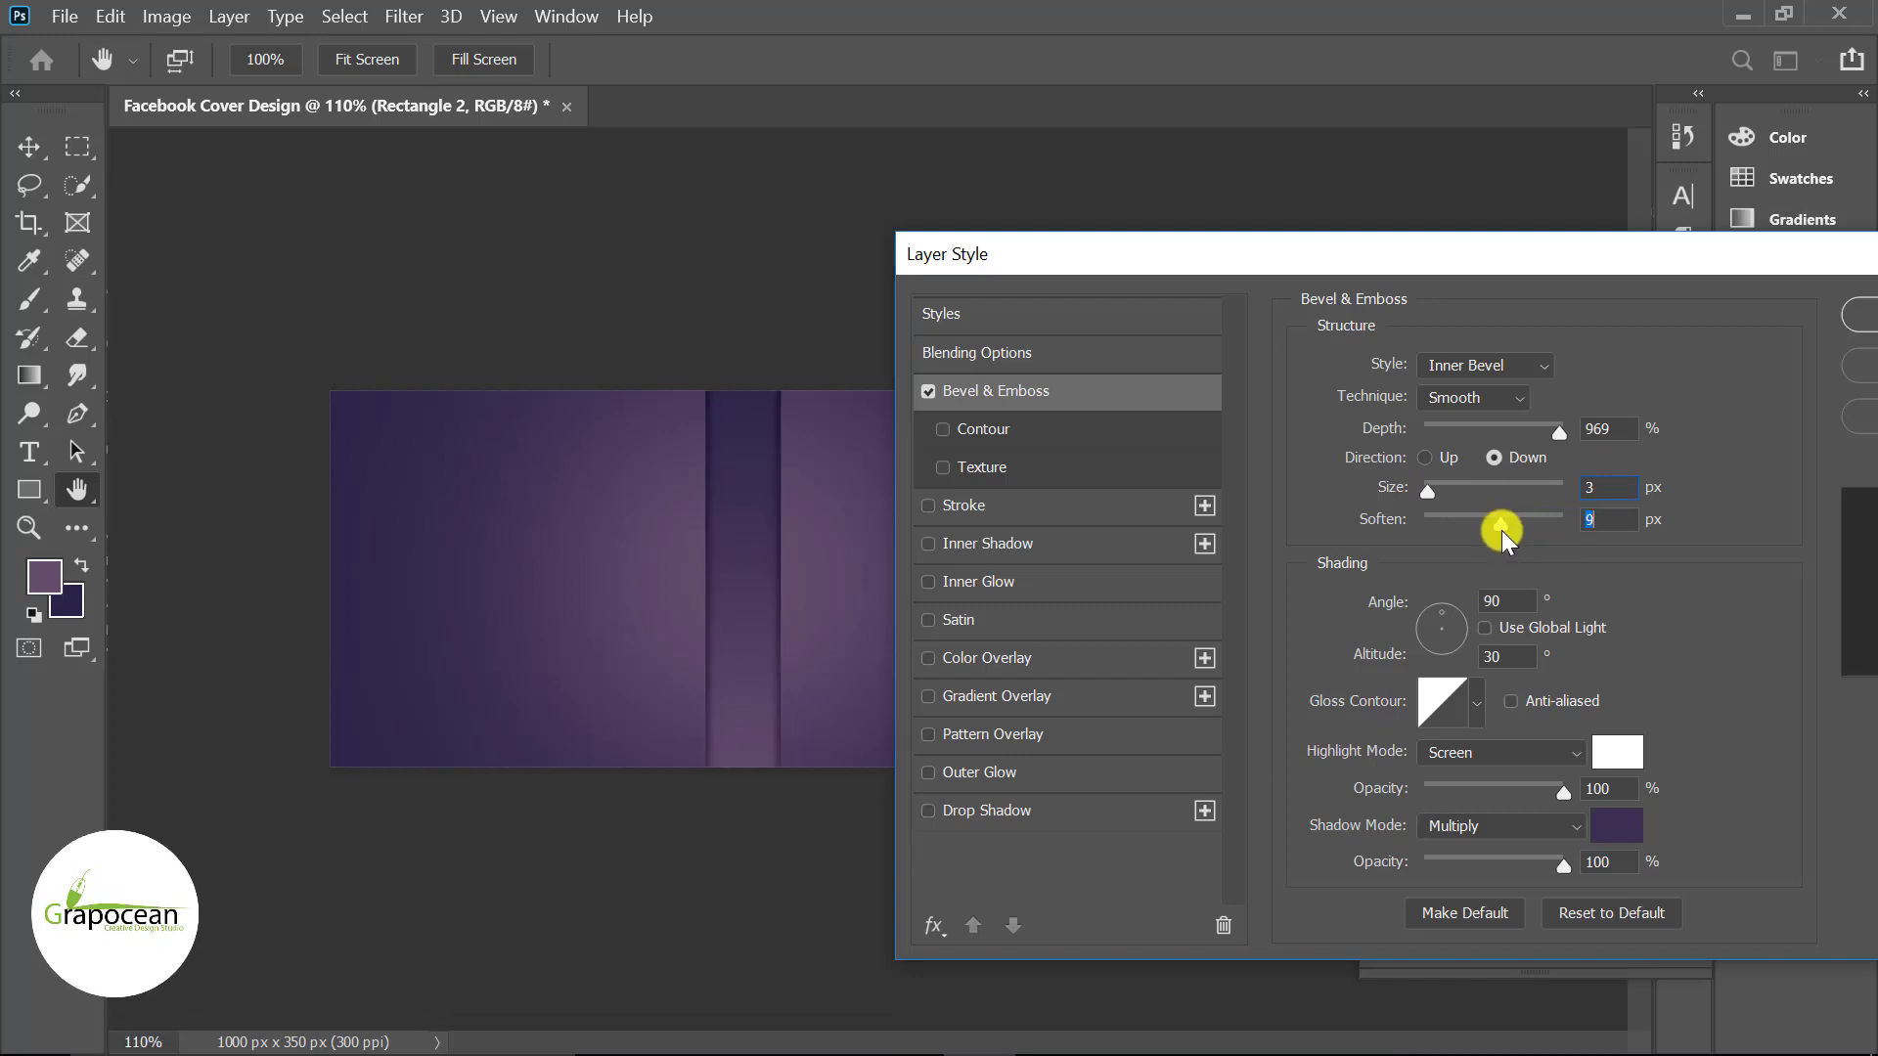
pyautogui.moveTo(1499, 531)
pyautogui.mouseDown()
pyautogui.moveTo(1450, 530)
pyautogui.moveTo(1655, 537)
pyautogui.mouseUp()
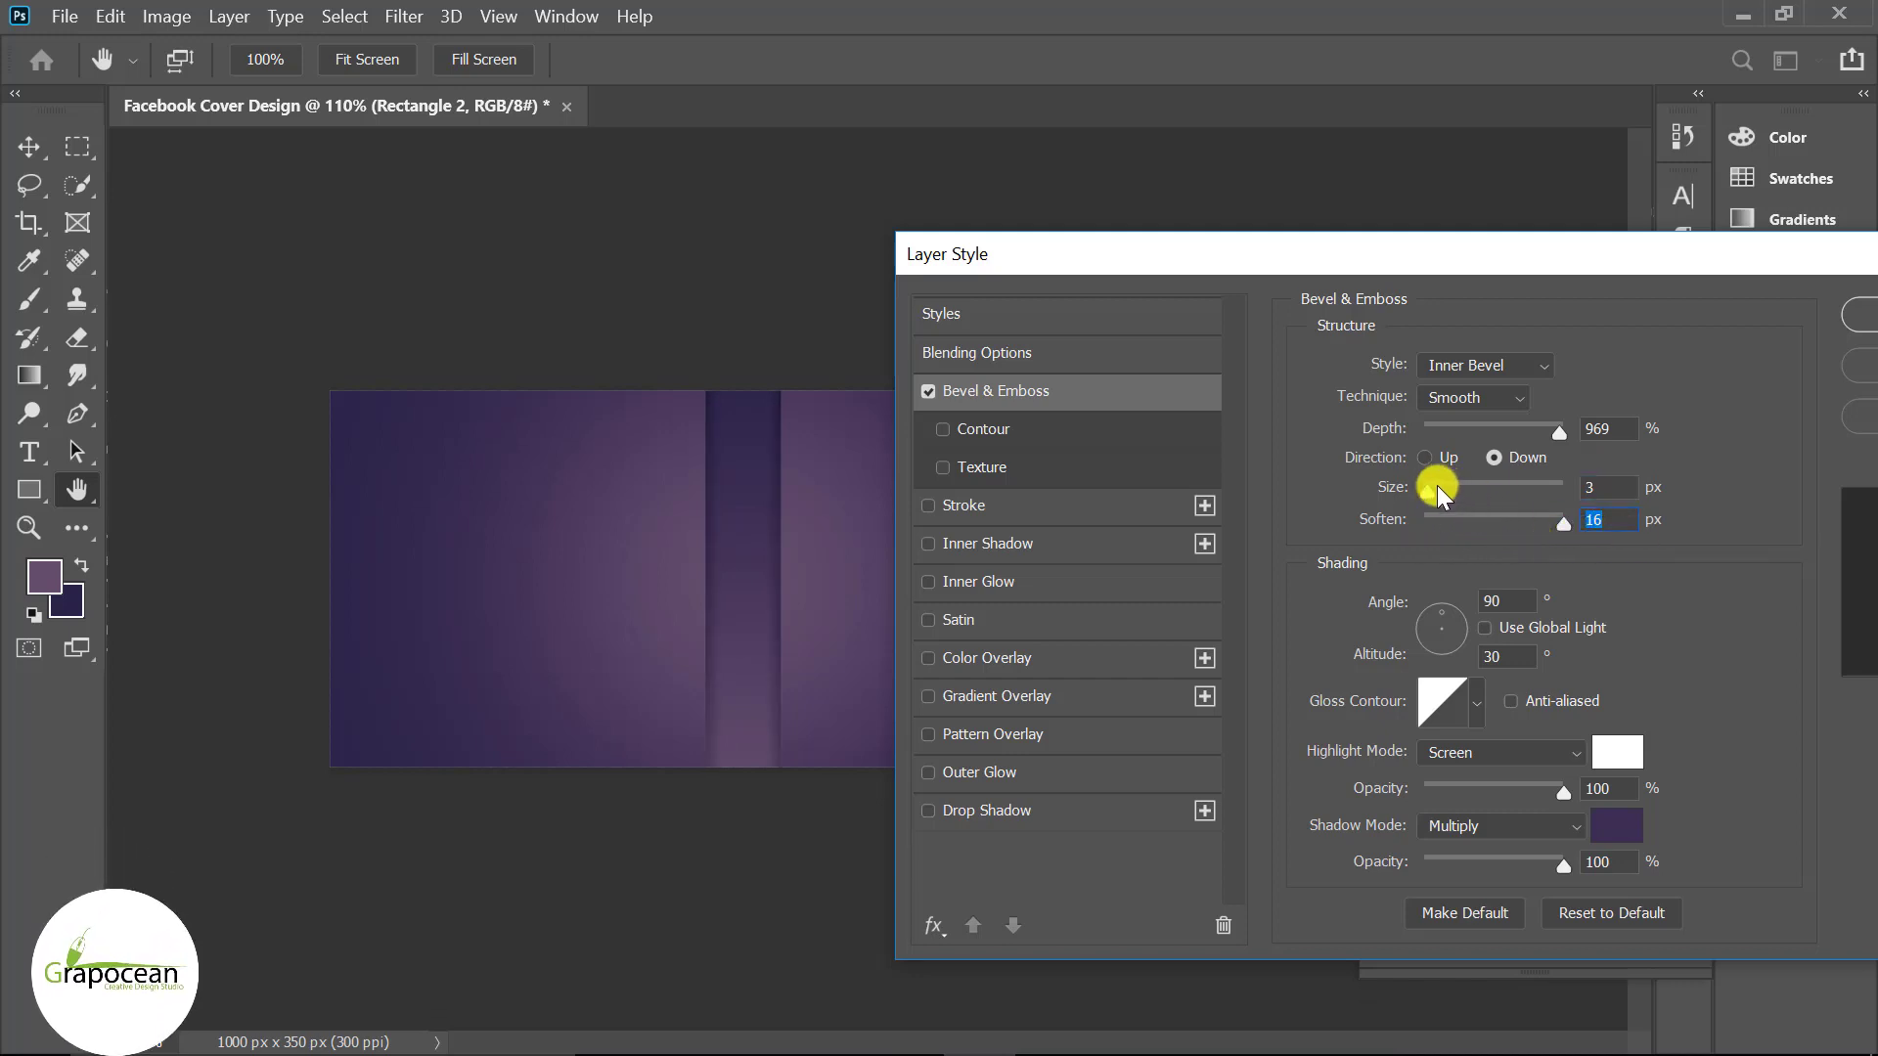
pyautogui.moveTo(1436, 487); pyautogui.dragTo(1443, 493)
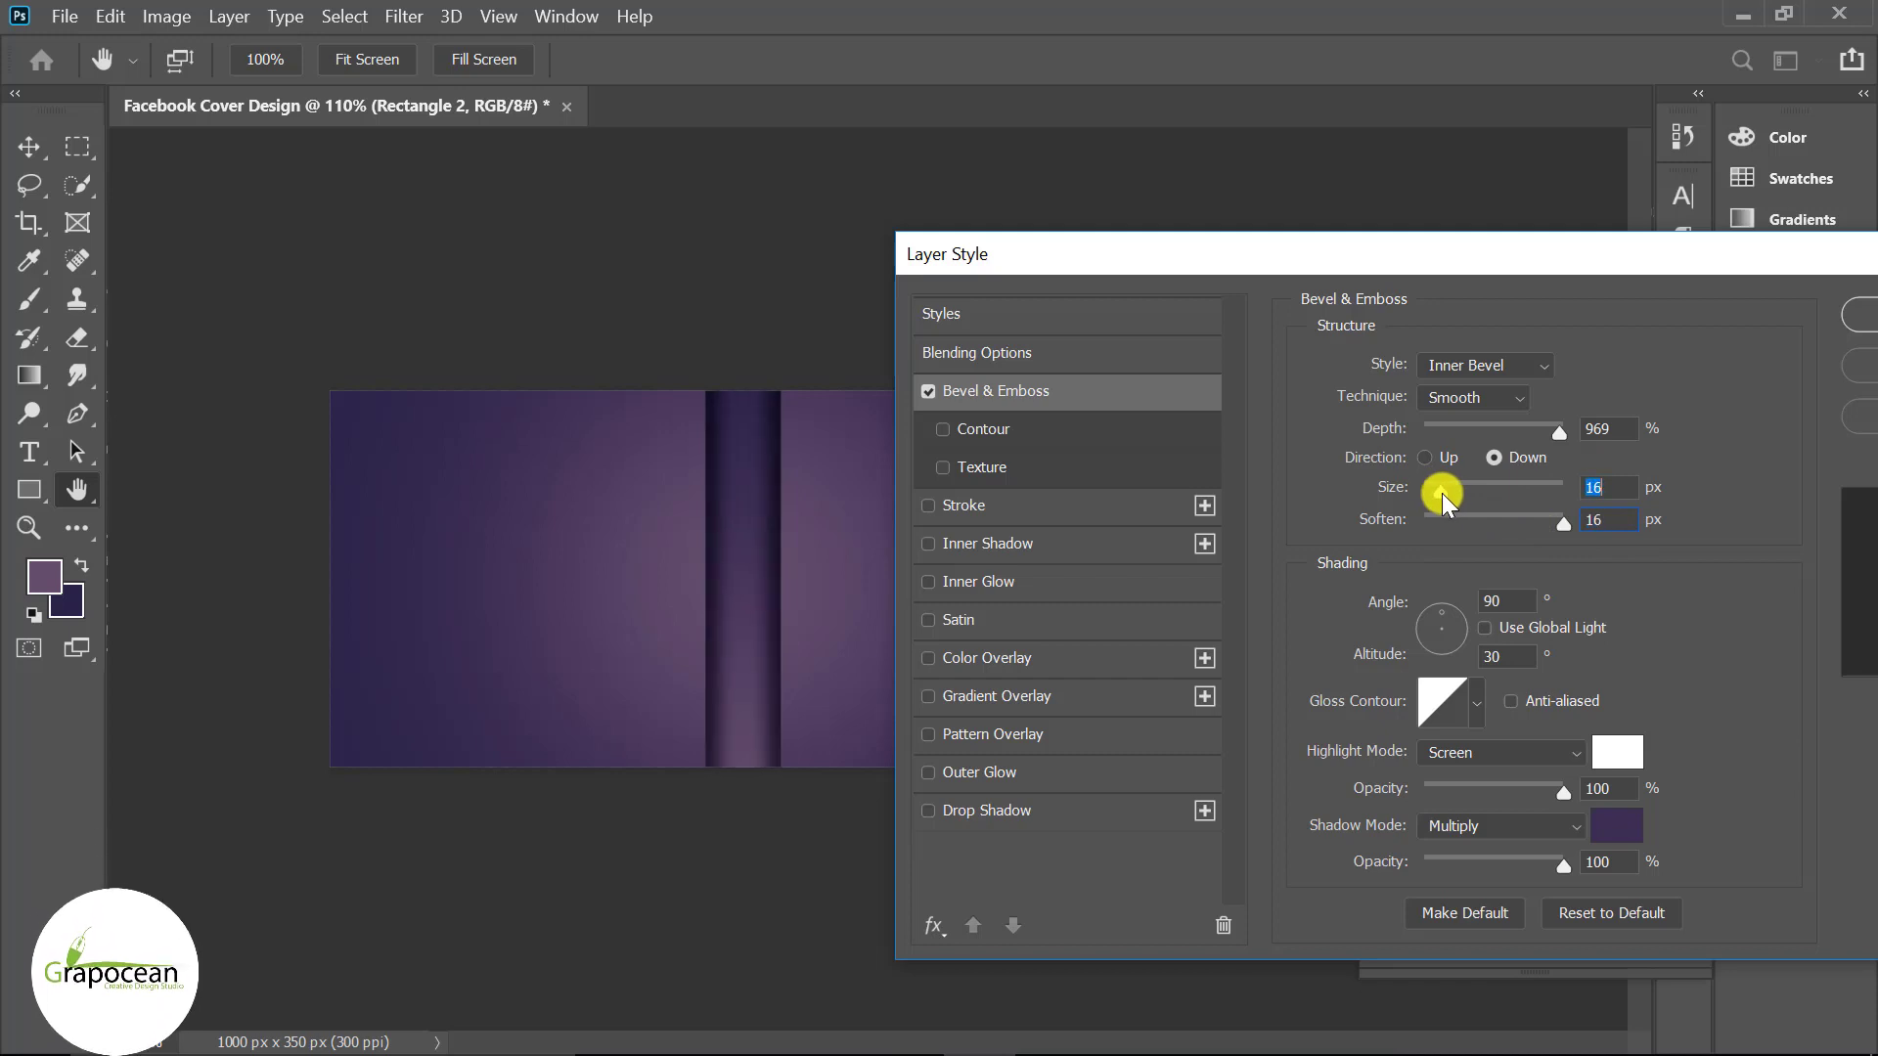
pyautogui.moveTo(1518, 867); pyautogui.dragTo(1489, 863)
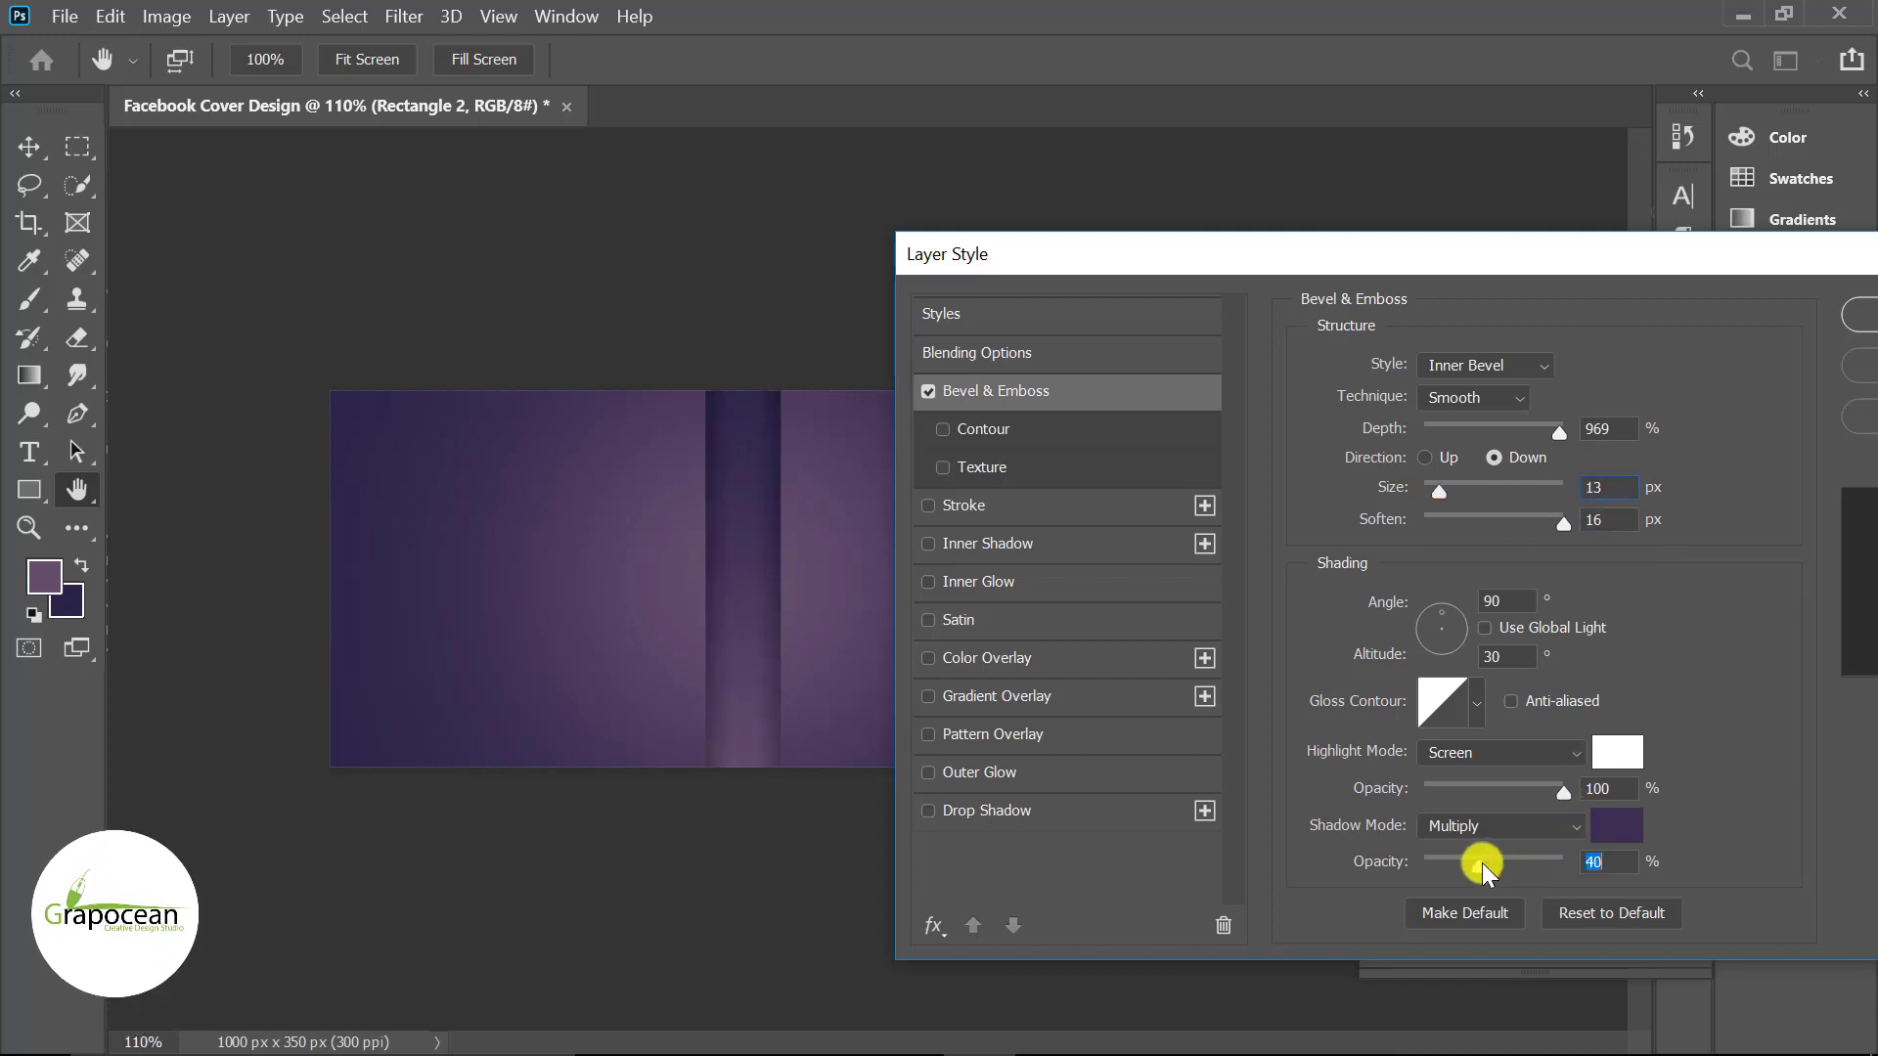
pyautogui.click(1559, 801)
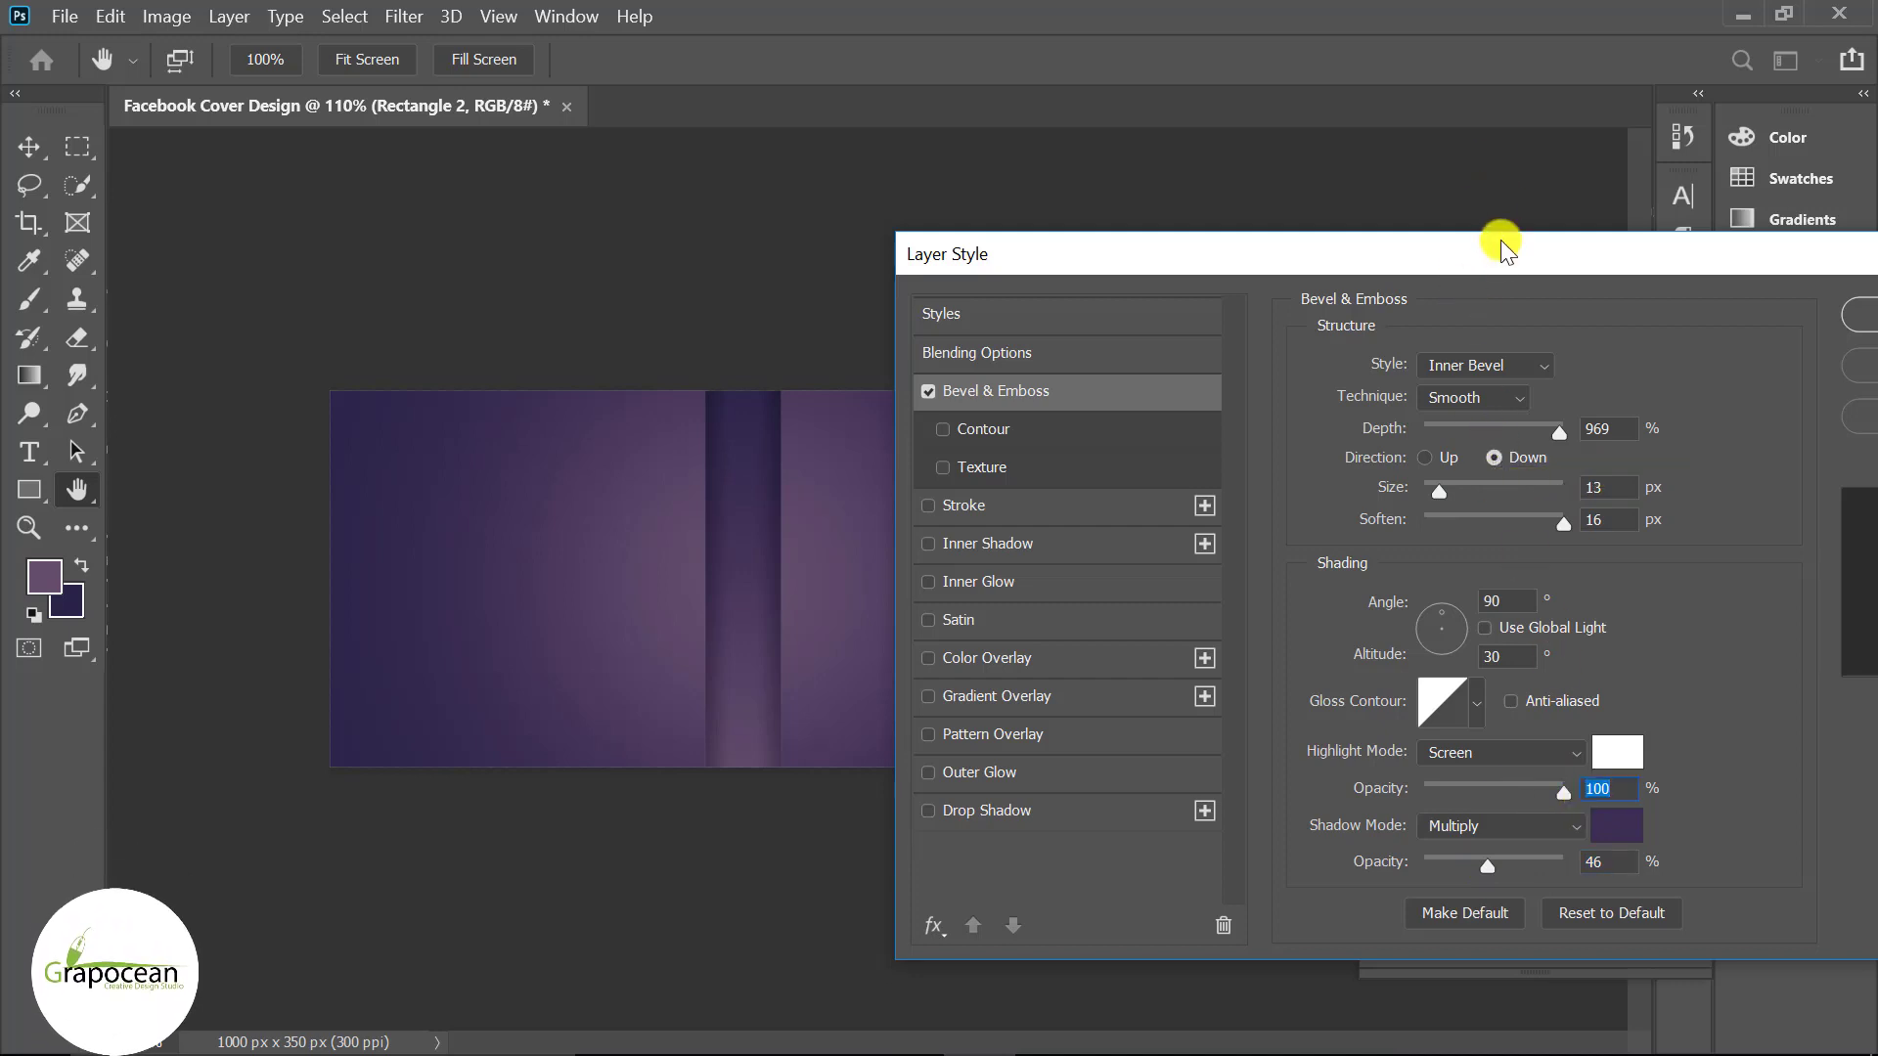
pyautogui.moveTo(1496, 250); pyautogui.dragTo(1042, 581)
pyautogui.click(1438, 648)
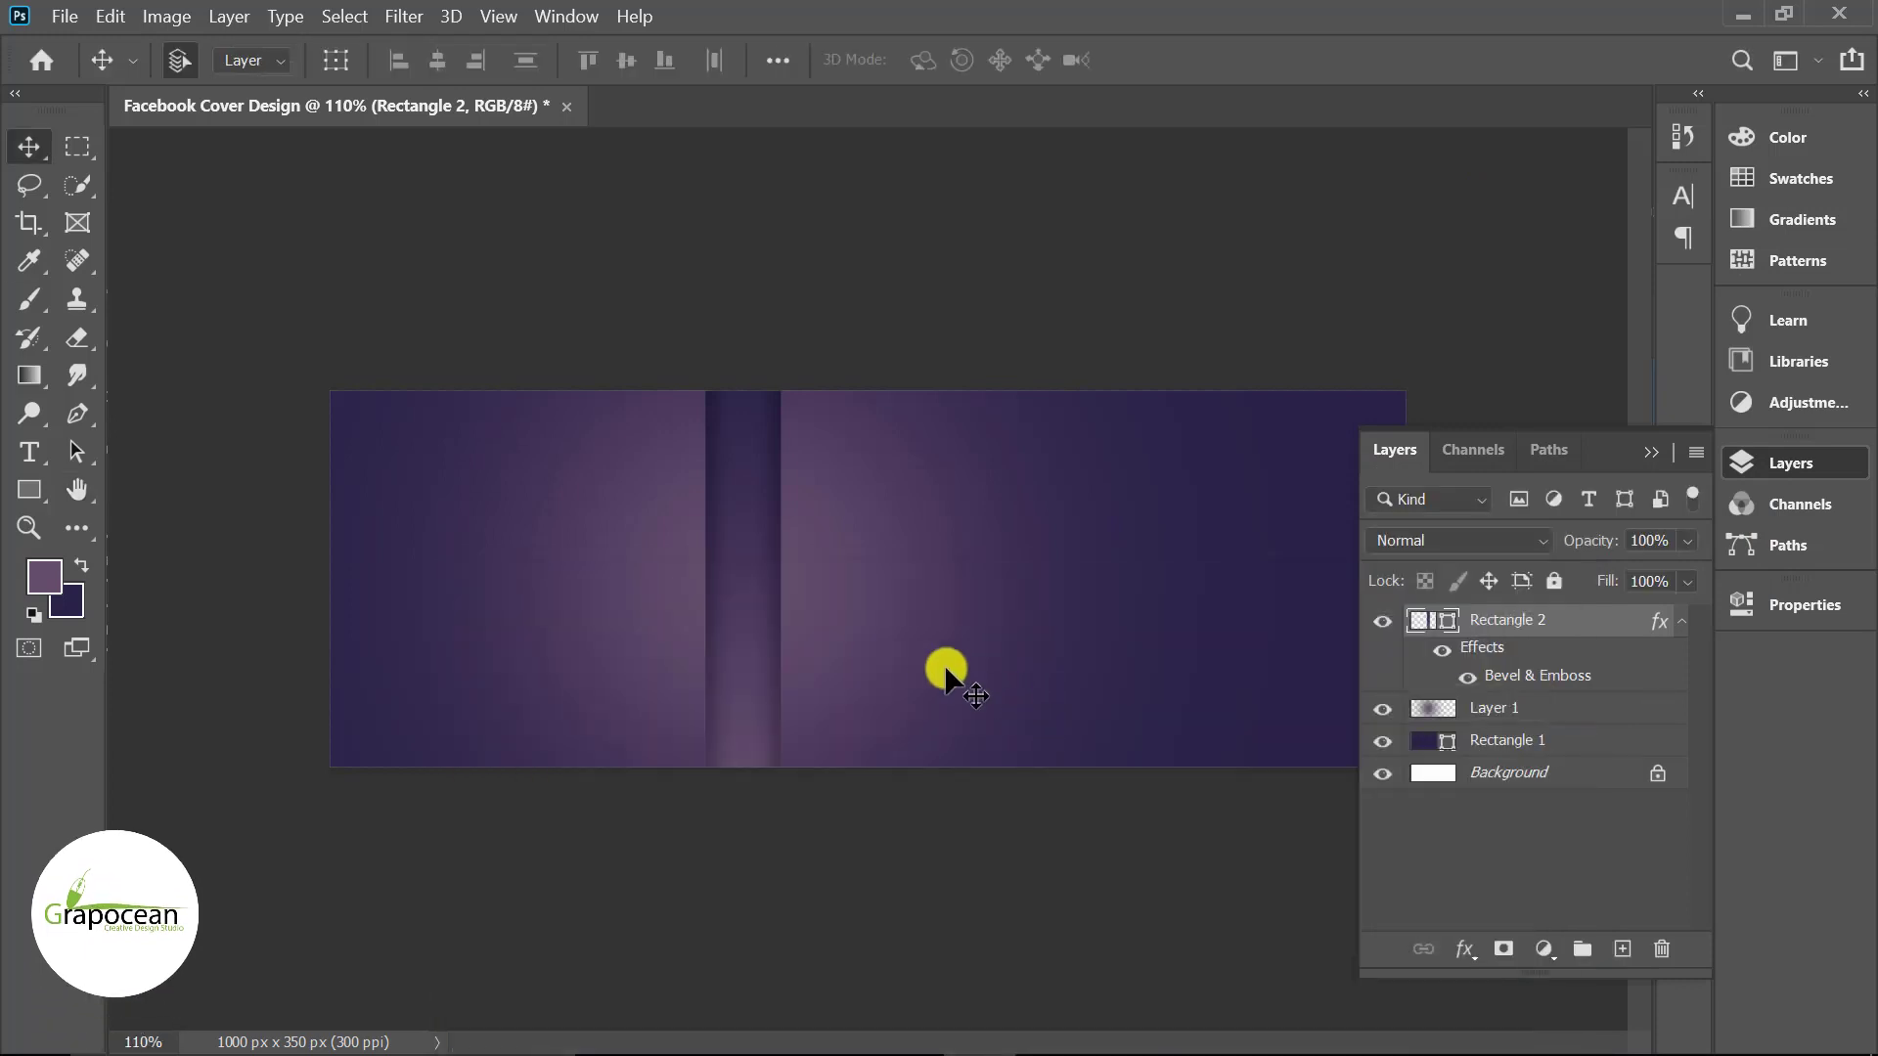
# - Scale the bevelled stripe down slightly
pyautogui.hotkey('ctrl', 't')
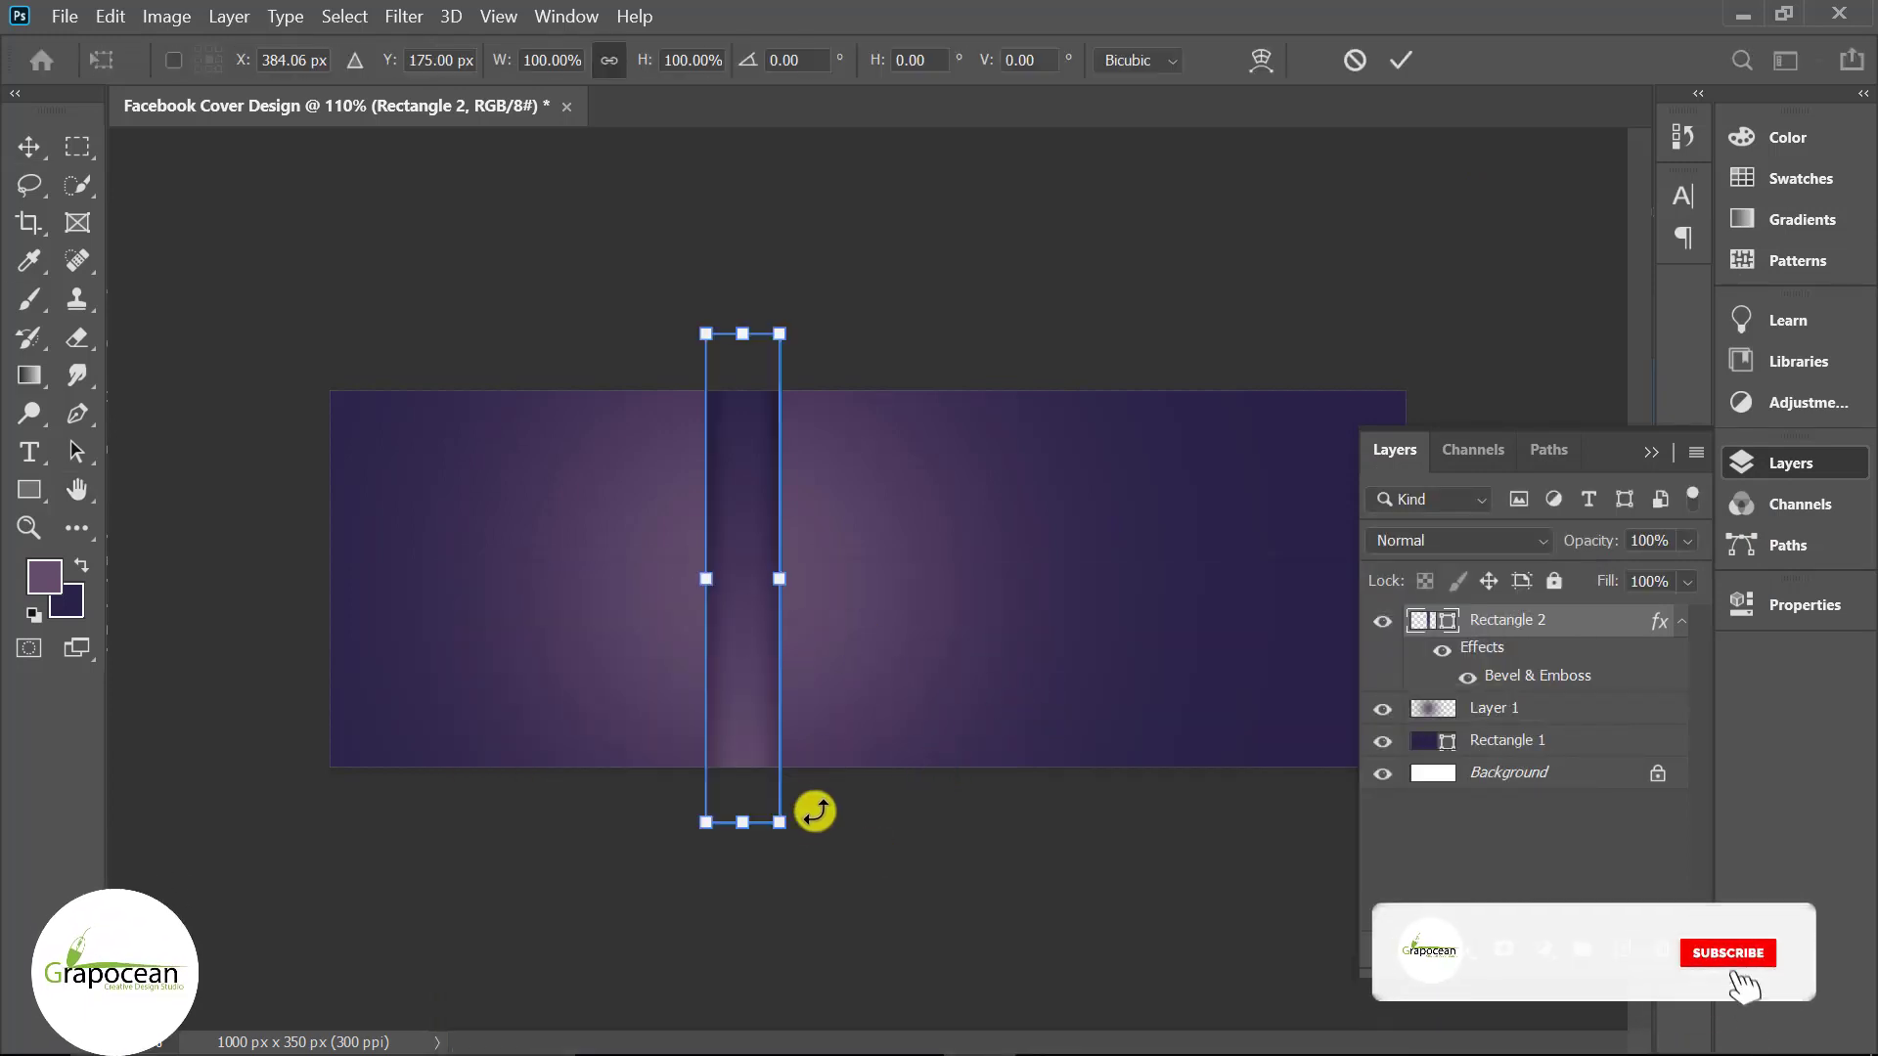
pyautogui.moveTo(779, 822)
pyautogui.mouseDown()
pyautogui.moveTo(766, 780)
pyautogui.moveTo(779, 807)
pyautogui.mouseUp()
pyautogui.click(1402, 60)
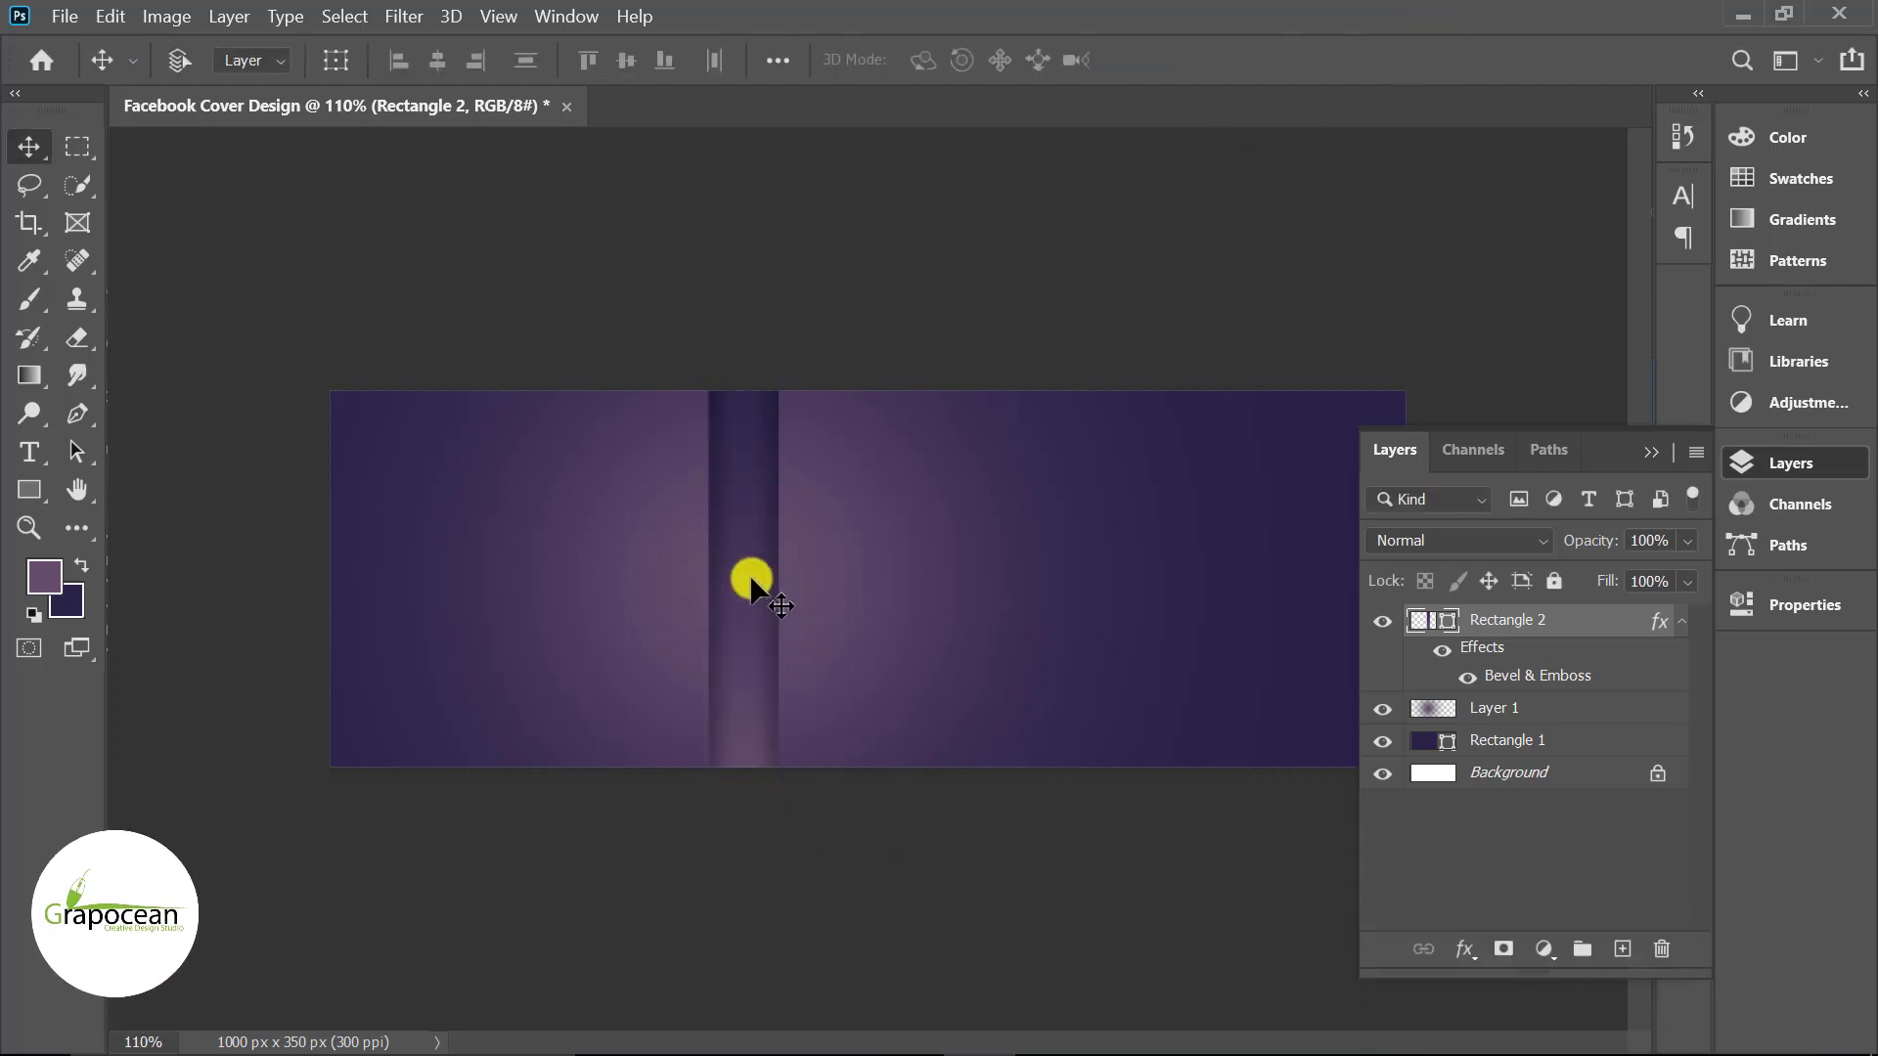
# - Warp the stripe so its right side bows outward, reposition it, and duplicate the layer
pyautogui.hotkey('ctrl', 't')
pyautogui.click(1259, 59)
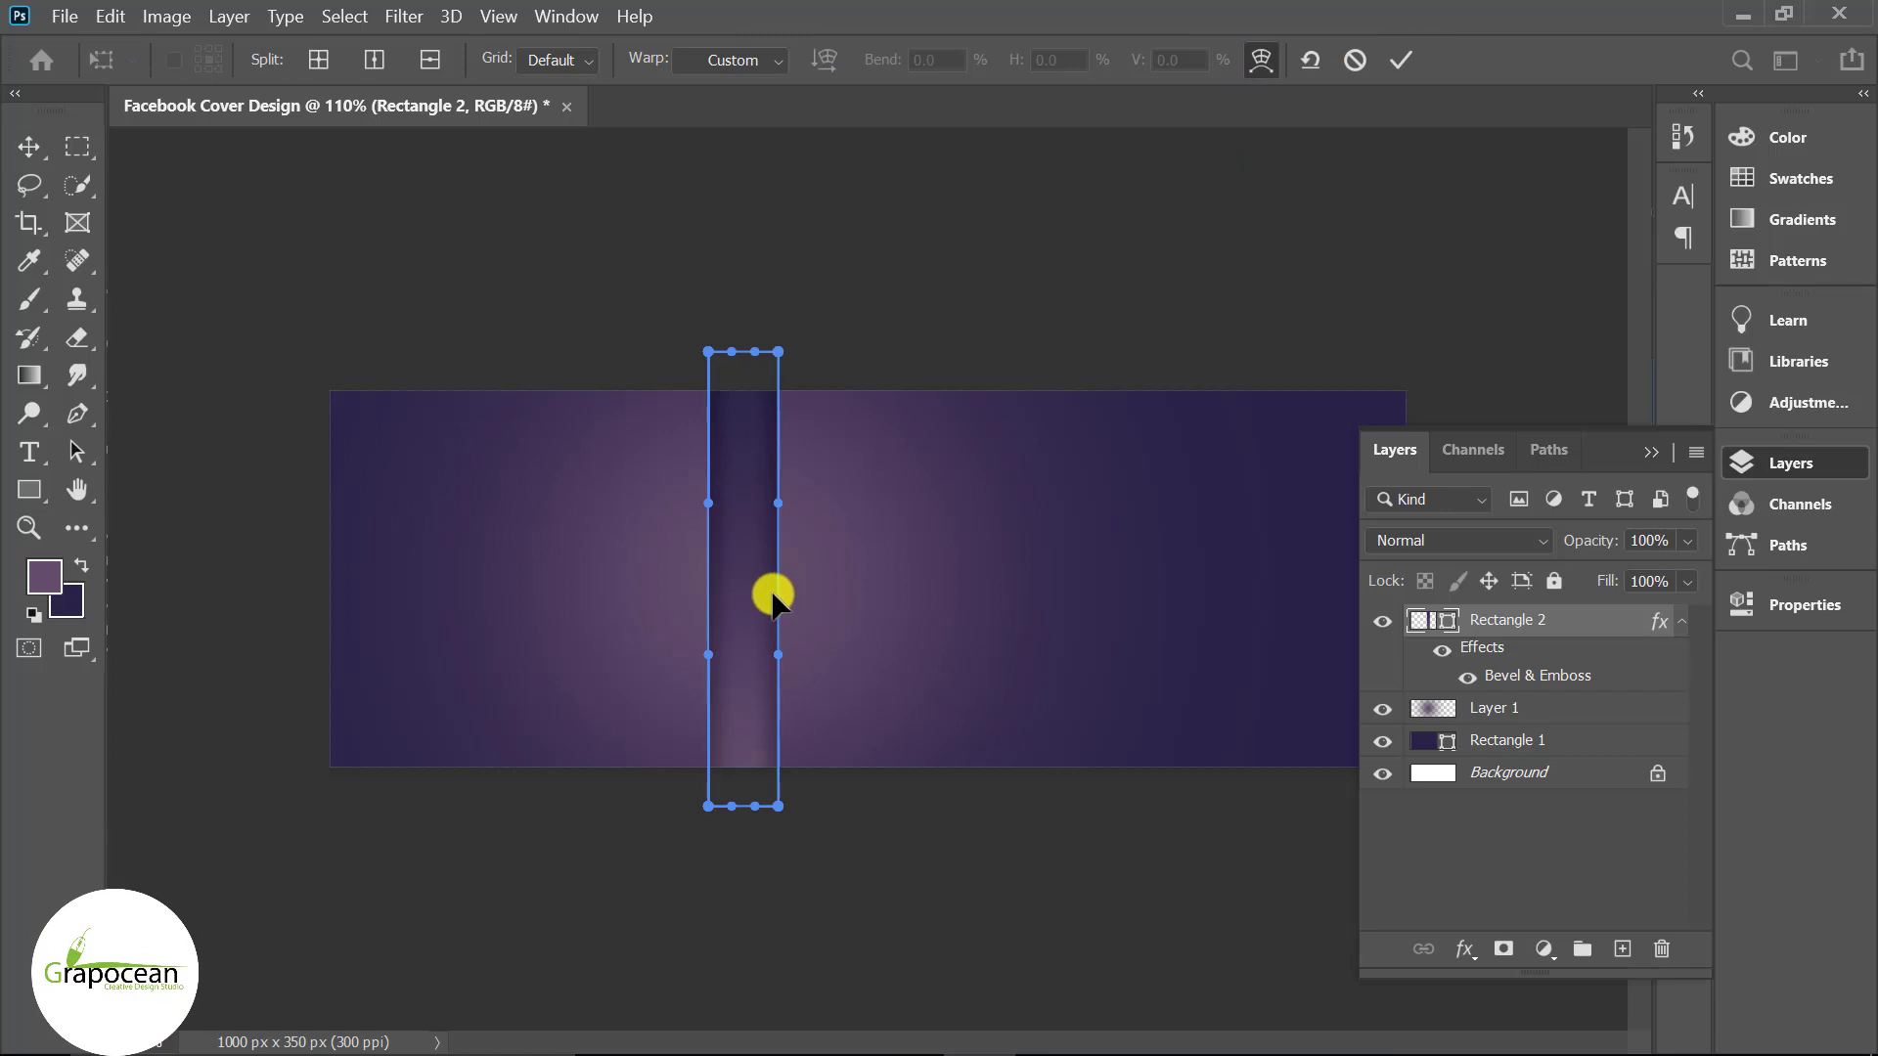
pyautogui.moveTo(781, 506); pyautogui.dragTo(819, 510)
pyautogui.hotkey('ctrl', 'z')
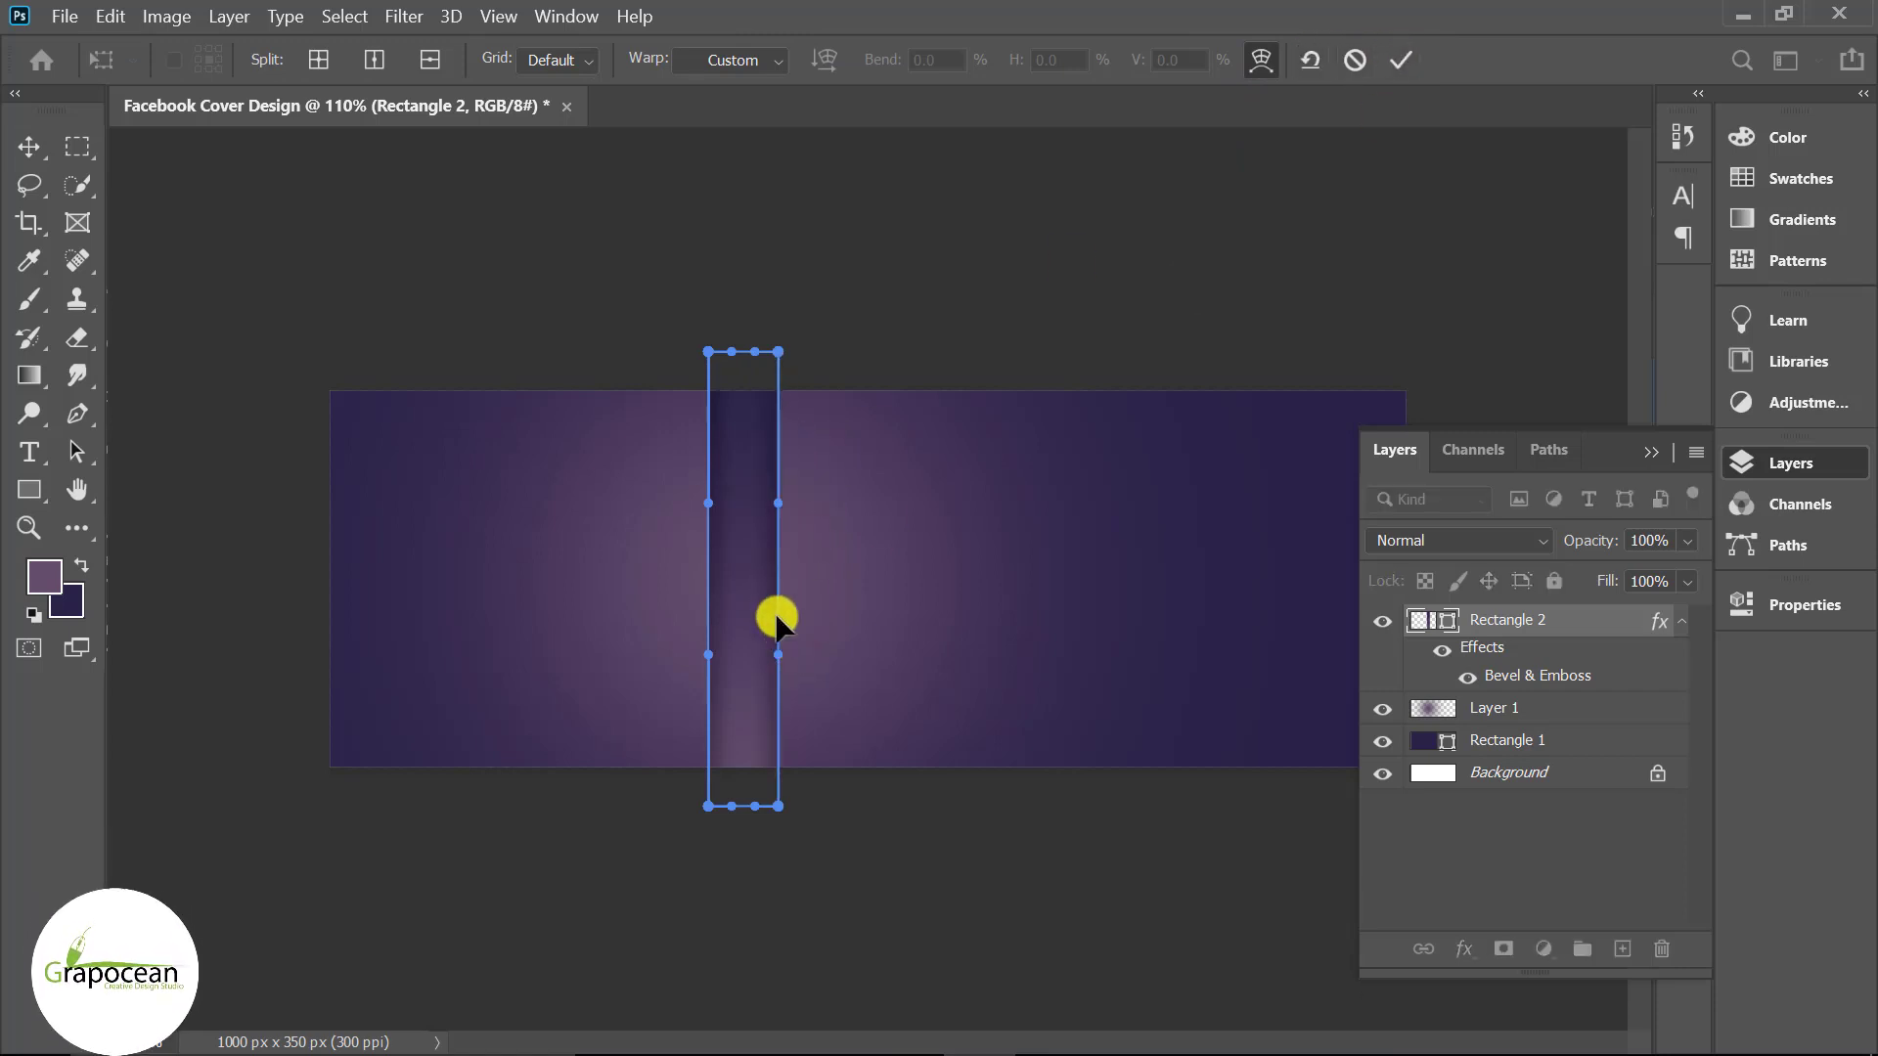
pyautogui.moveTo(790, 597)
pyautogui.mouseDown()
pyautogui.moveTo(814, 604)
pyautogui.moveTo(759, 591)
pyautogui.mouseUp()
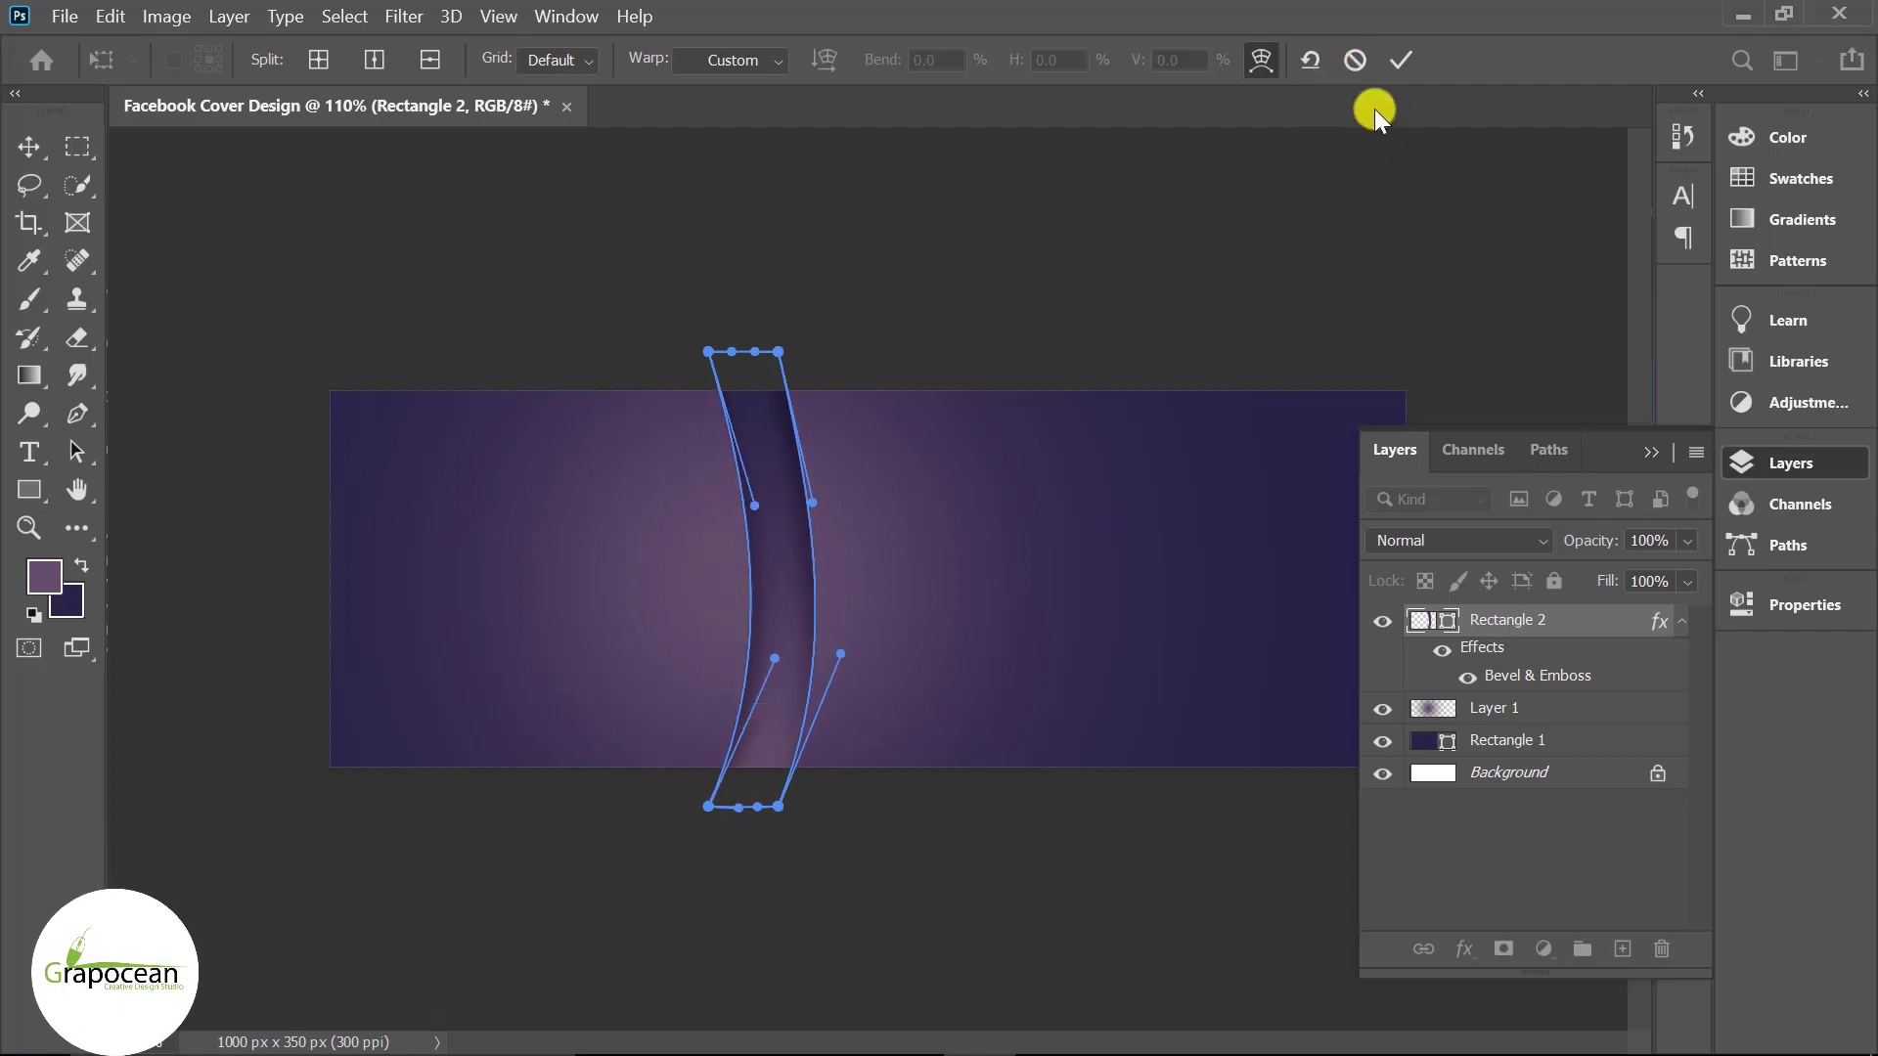
pyautogui.press('Return')
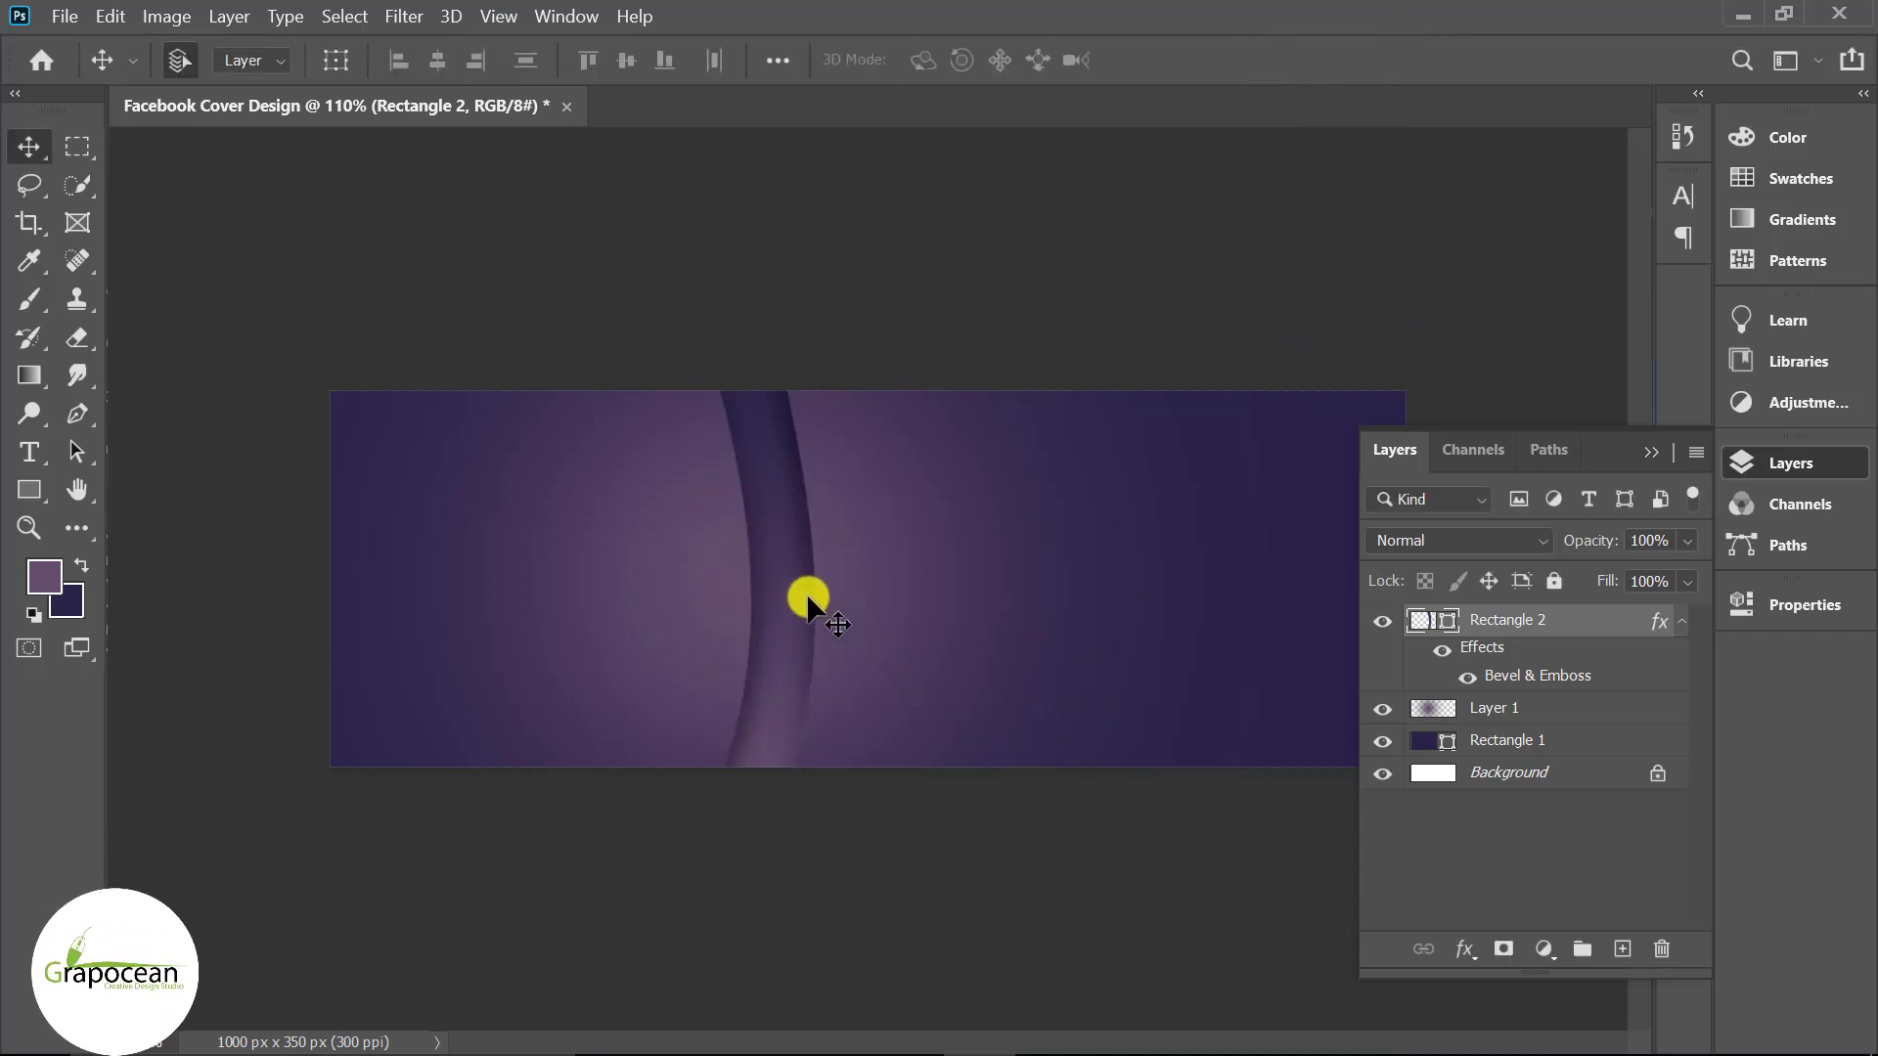
pyautogui.moveTo(808, 594); pyautogui.dragTo(815, 612)
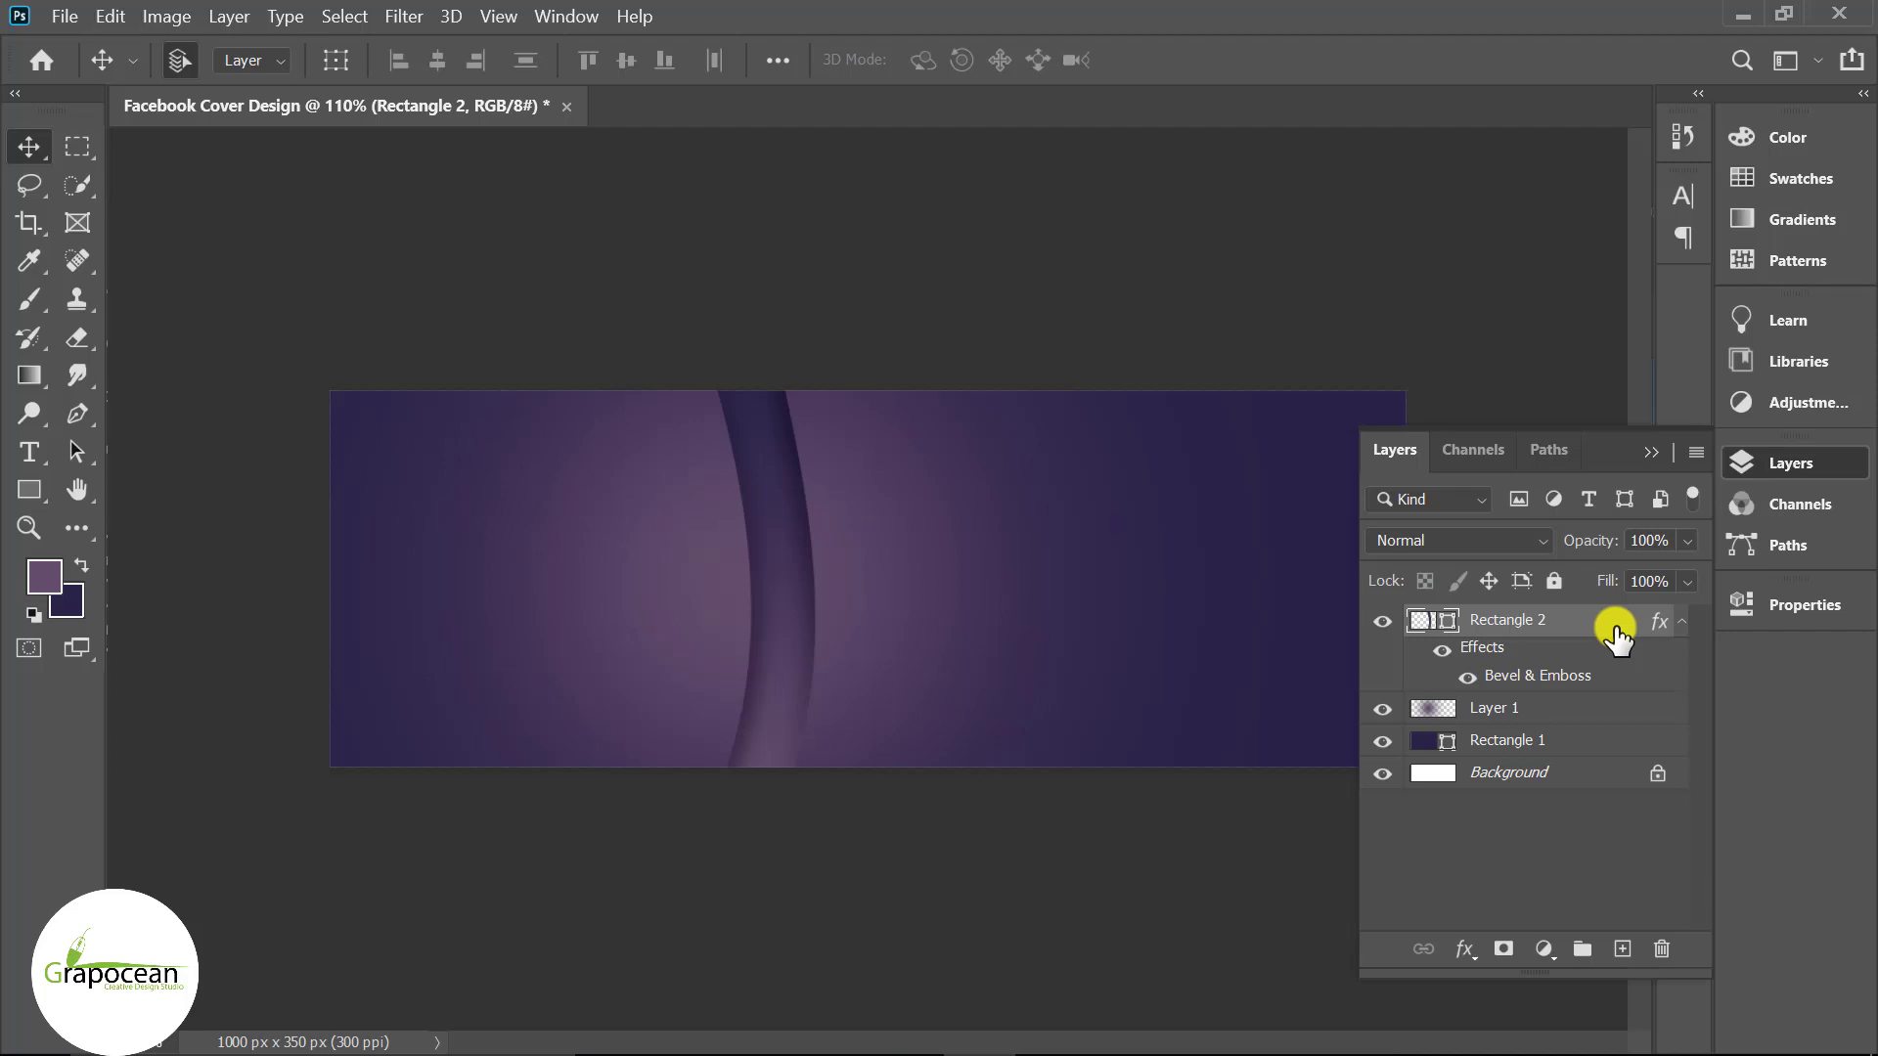
pyautogui.moveTo(1616, 634); pyautogui.dragTo(1621, 951)
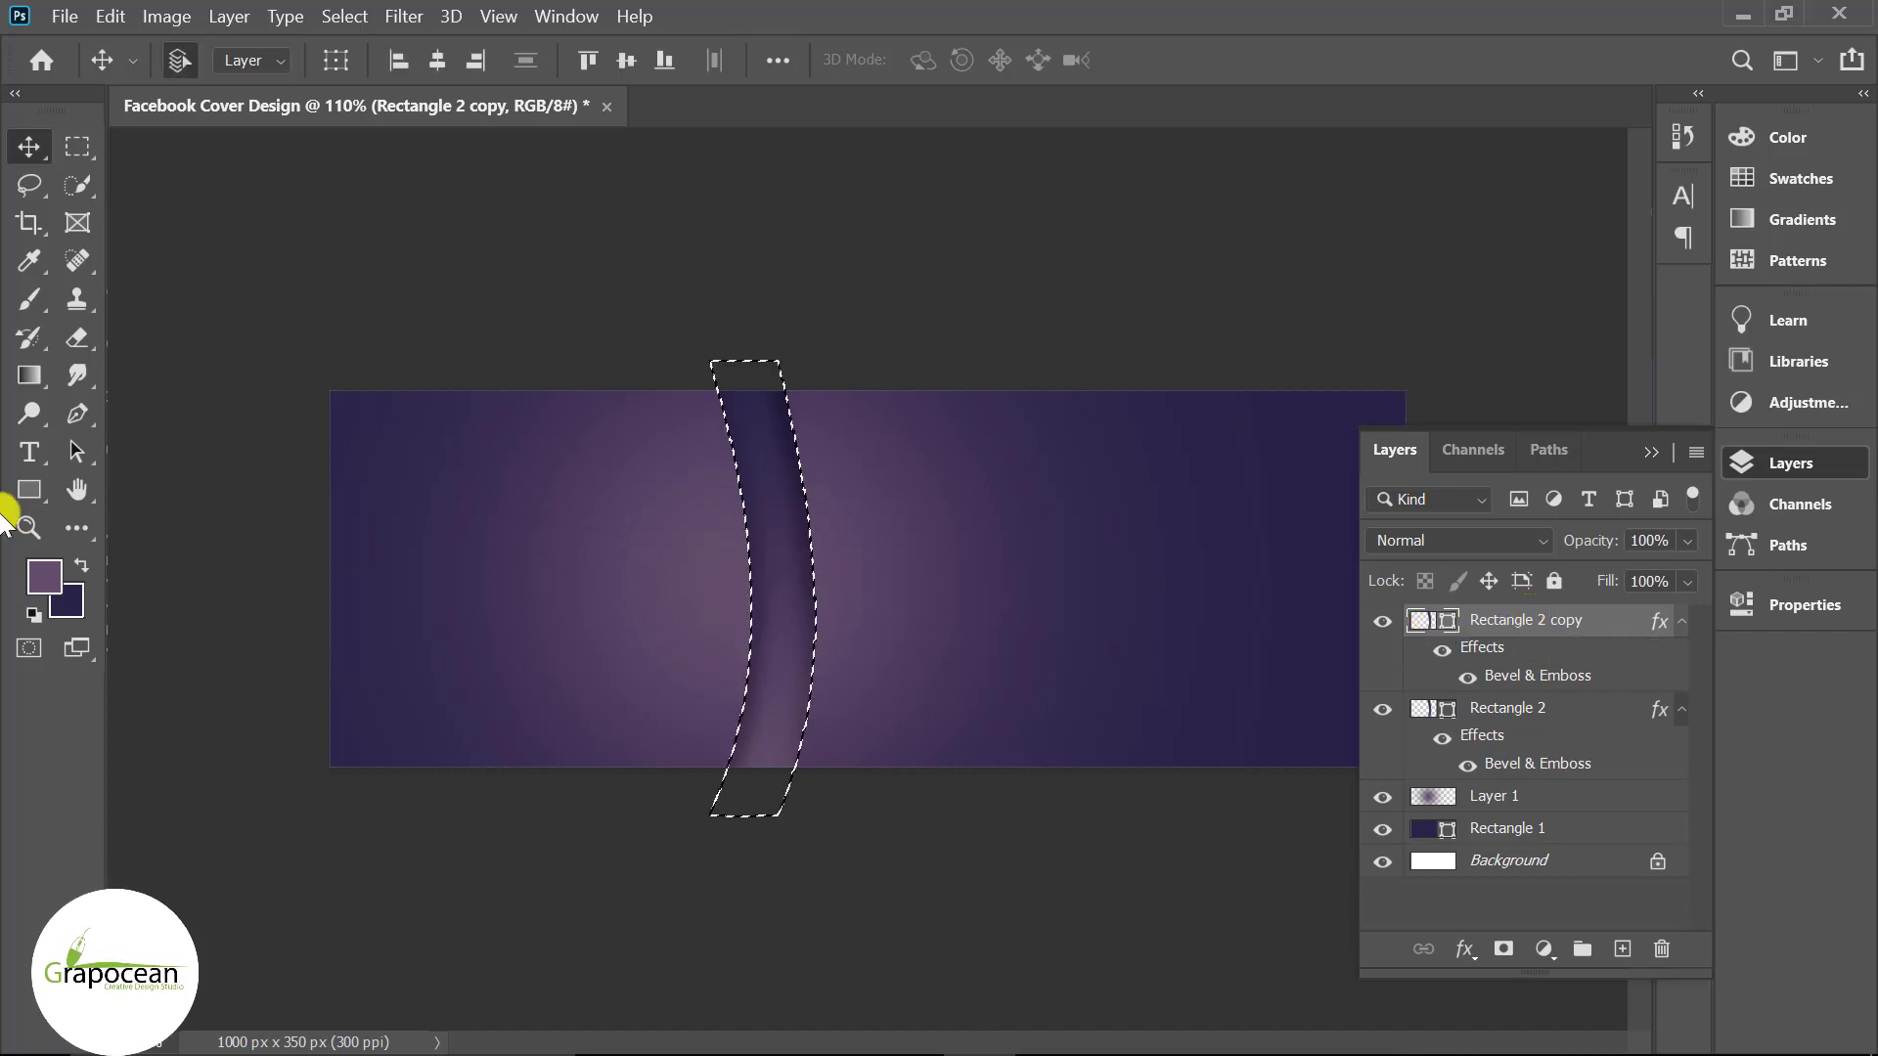
# - Add a new layer and pick a magenta brush colour
pyautogui.rightClick(28, 300)
pyautogui.click(122, 286)
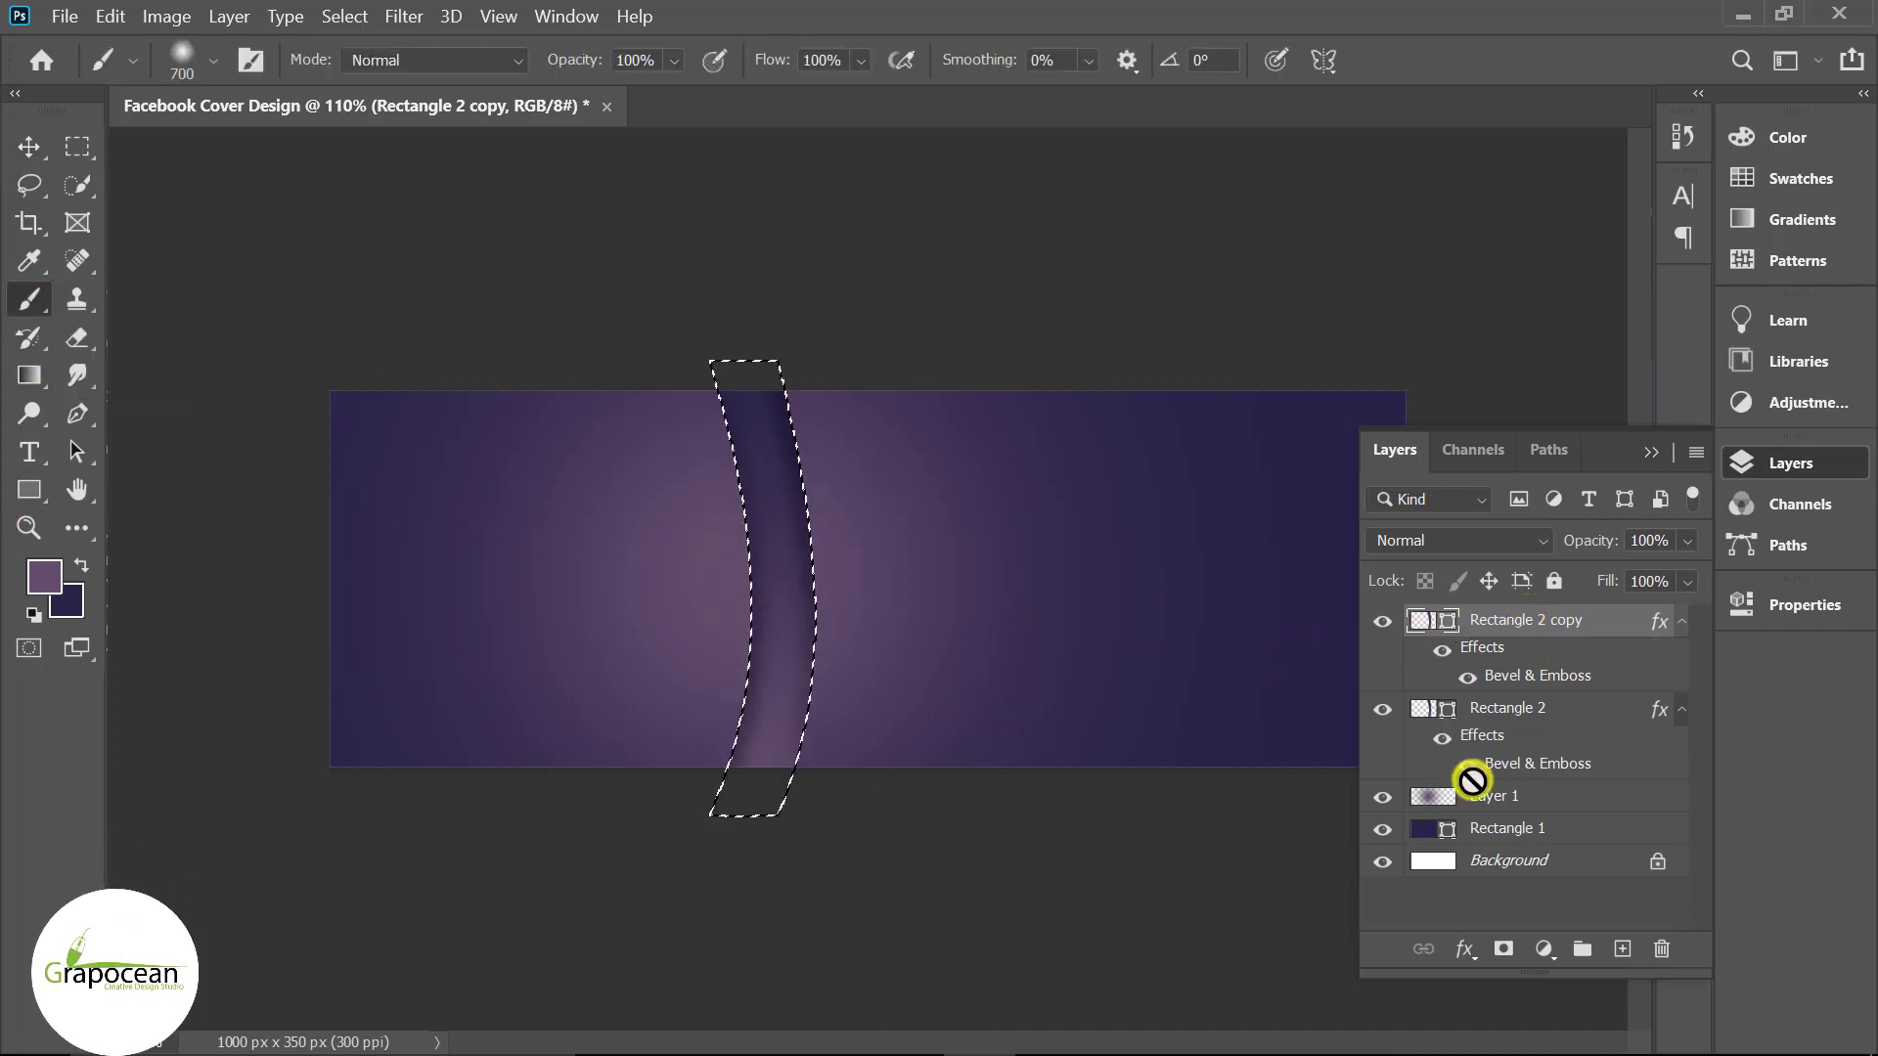
pyautogui.click(1621, 951)
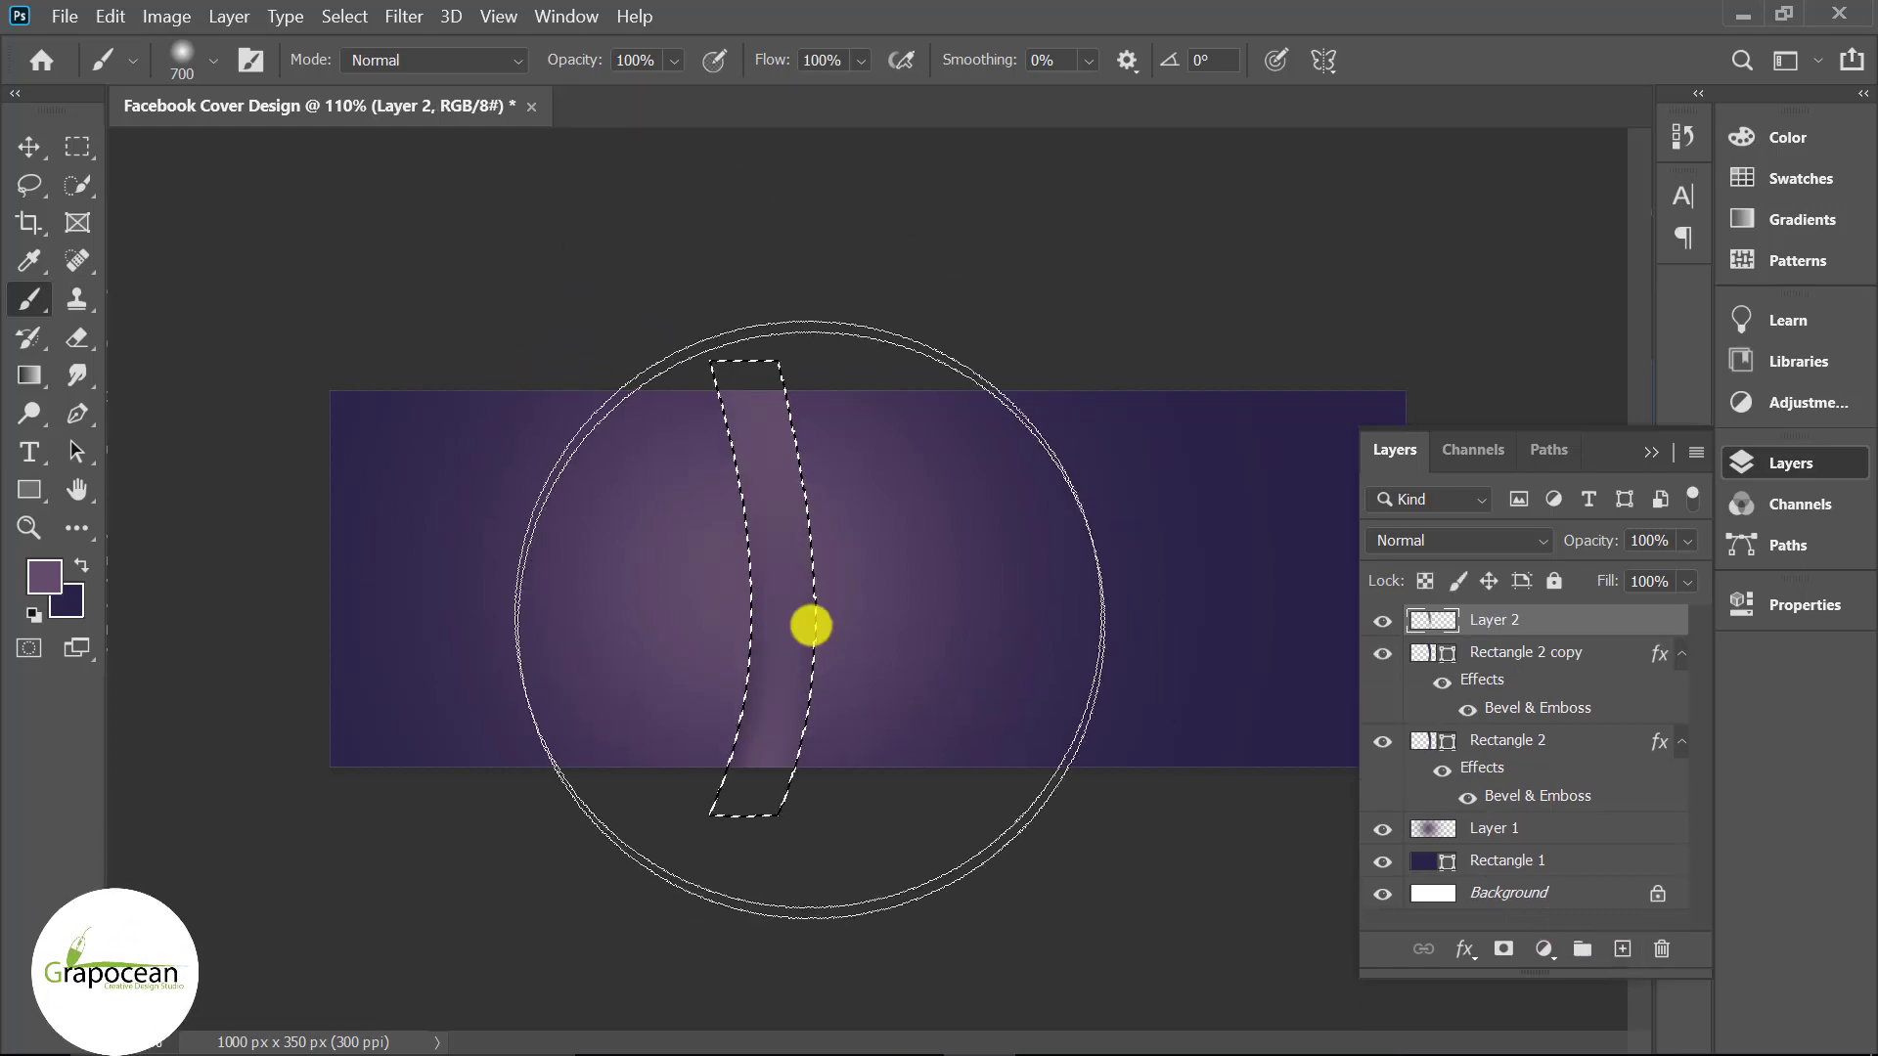
pyautogui.click(802, 594)
pyautogui.click(46, 584)
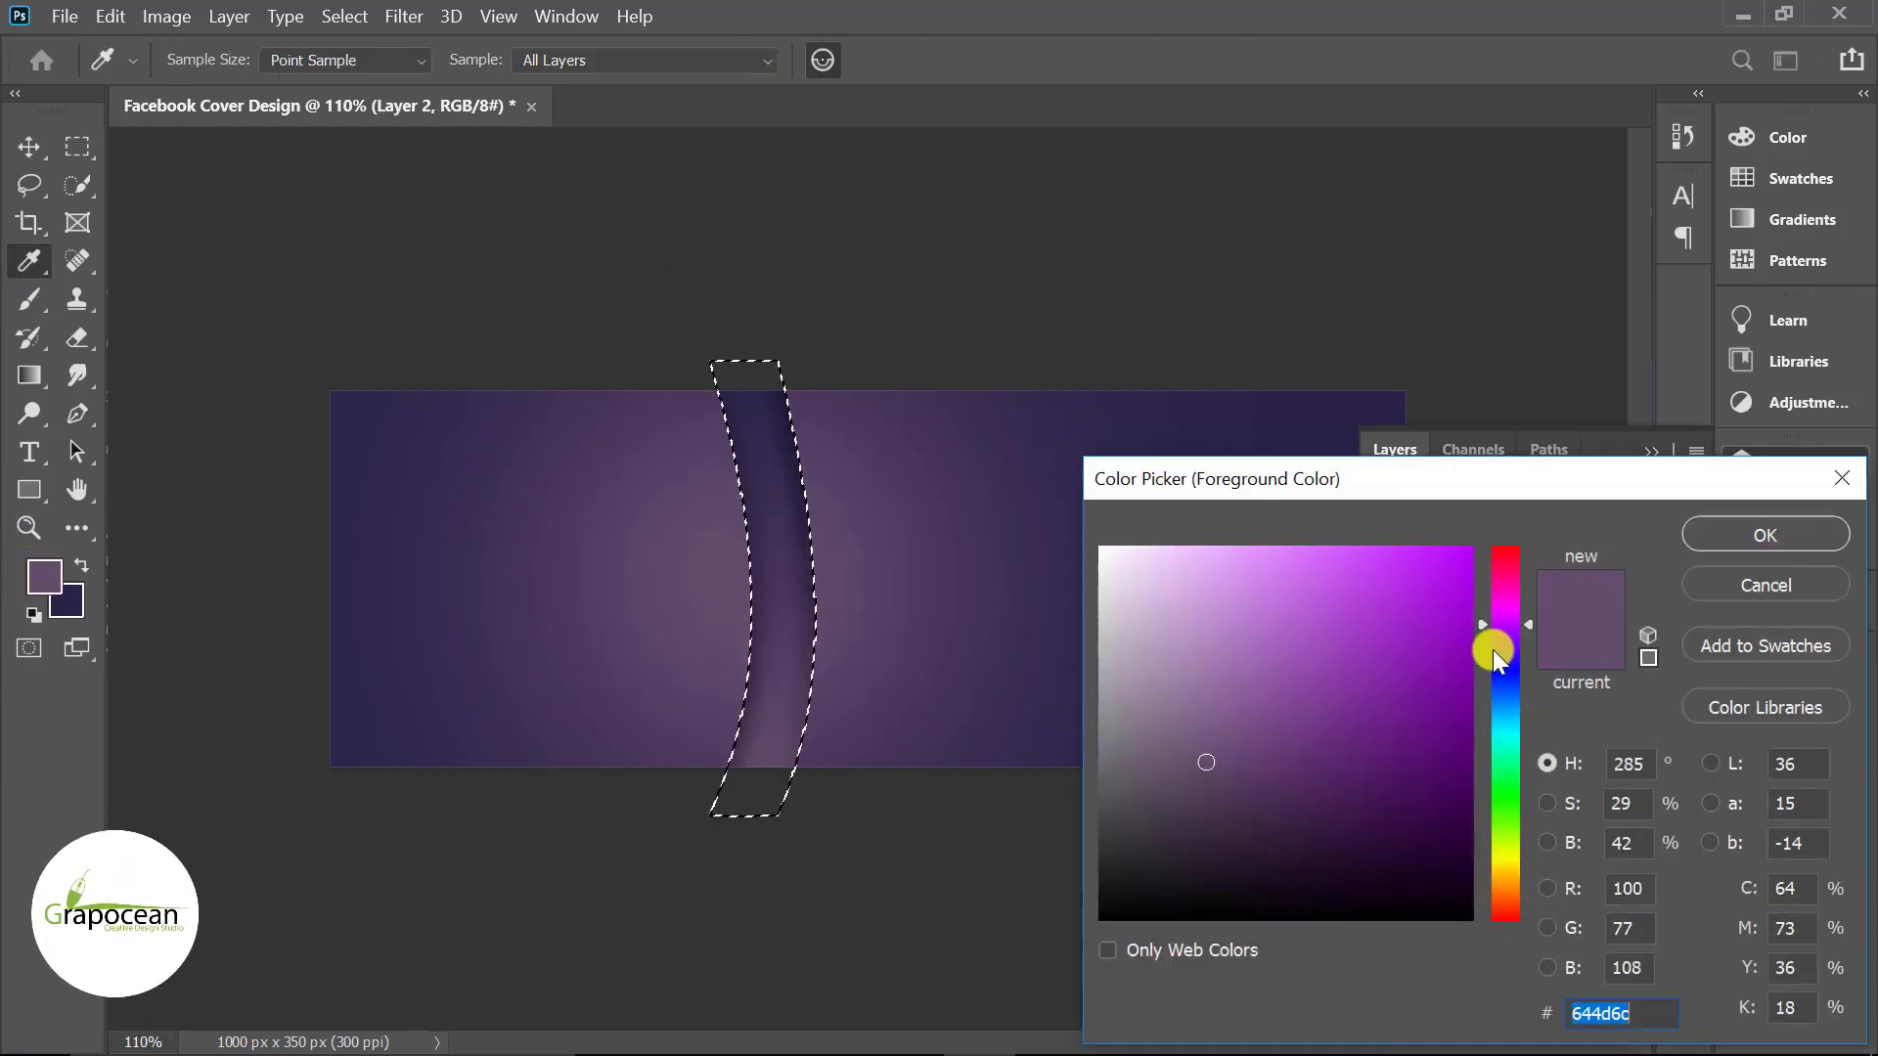
pyautogui.moveTo(1493, 649); pyautogui.dragTo(1511, 619)
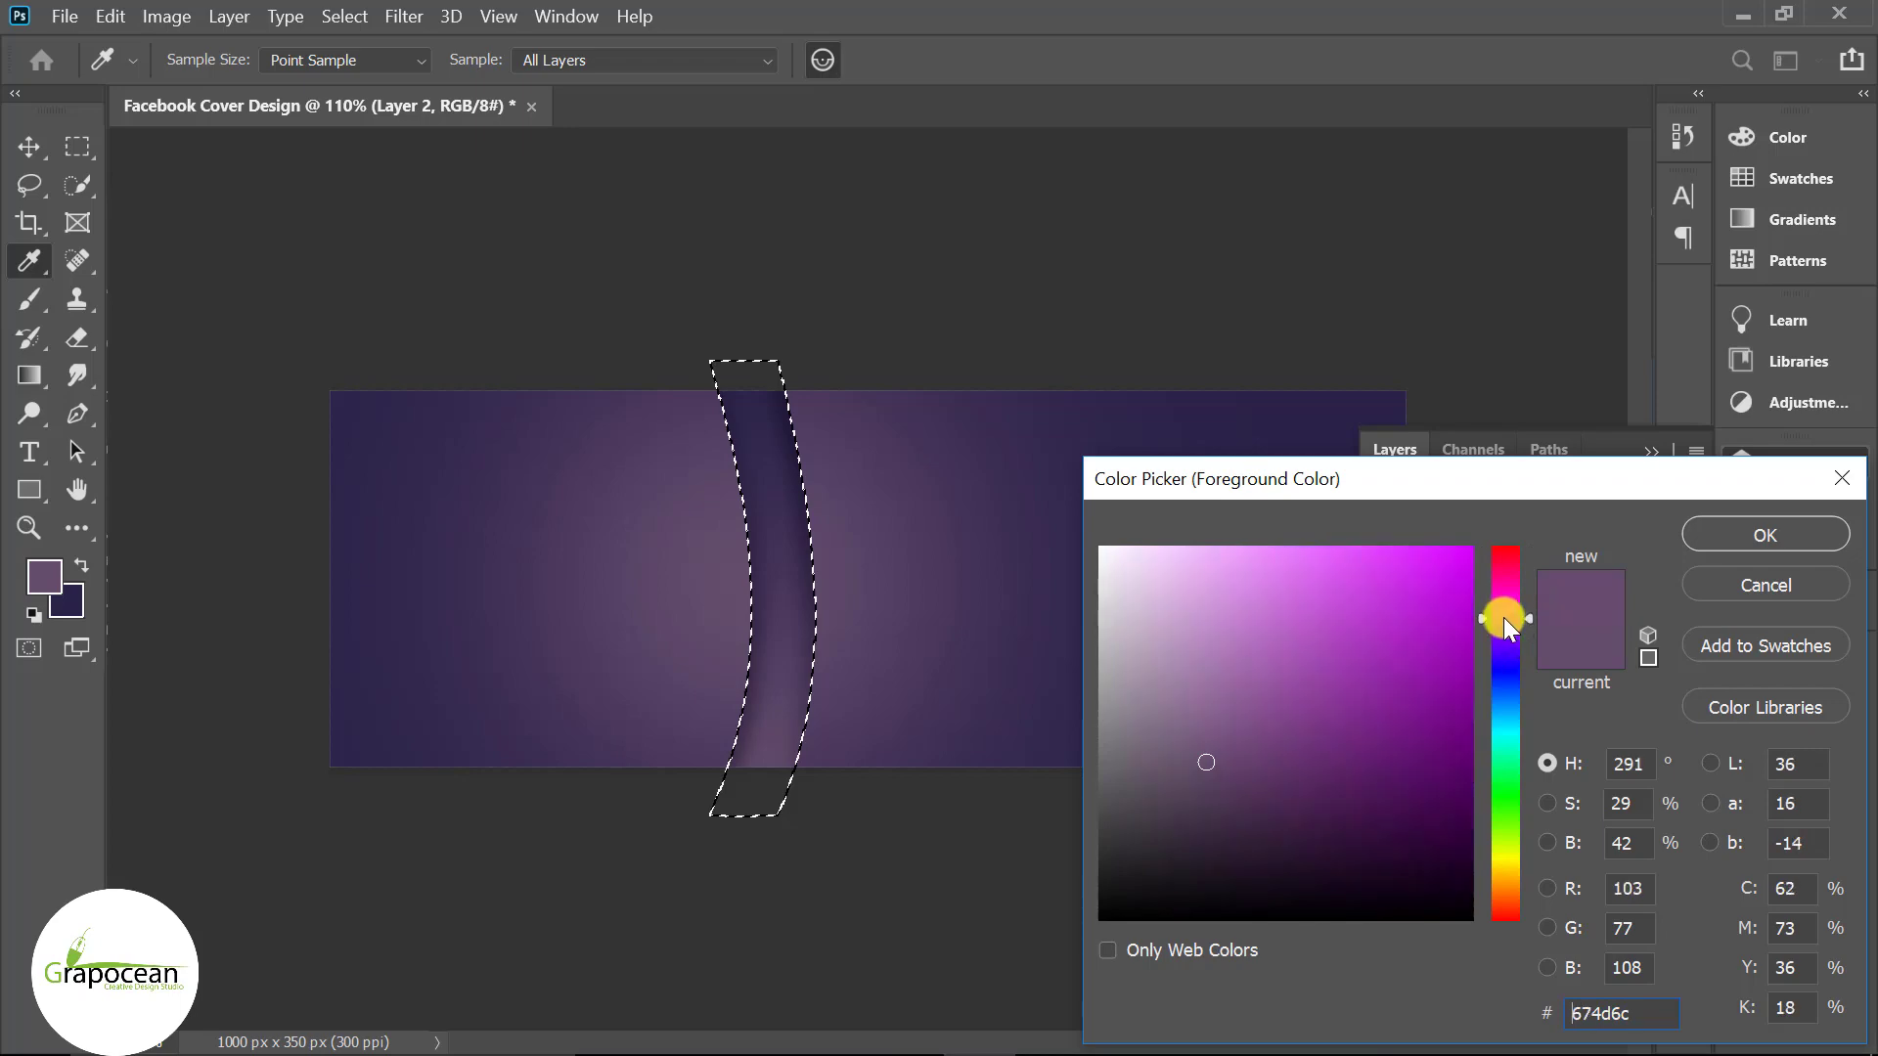
pyautogui.click(1448, 597)
pyautogui.click(1765, 536)
# - Paint magenta glows with a smaller brush near the top and bottom of the stripe
pyautogui.press('b')
pyautogui.click(767, 377)
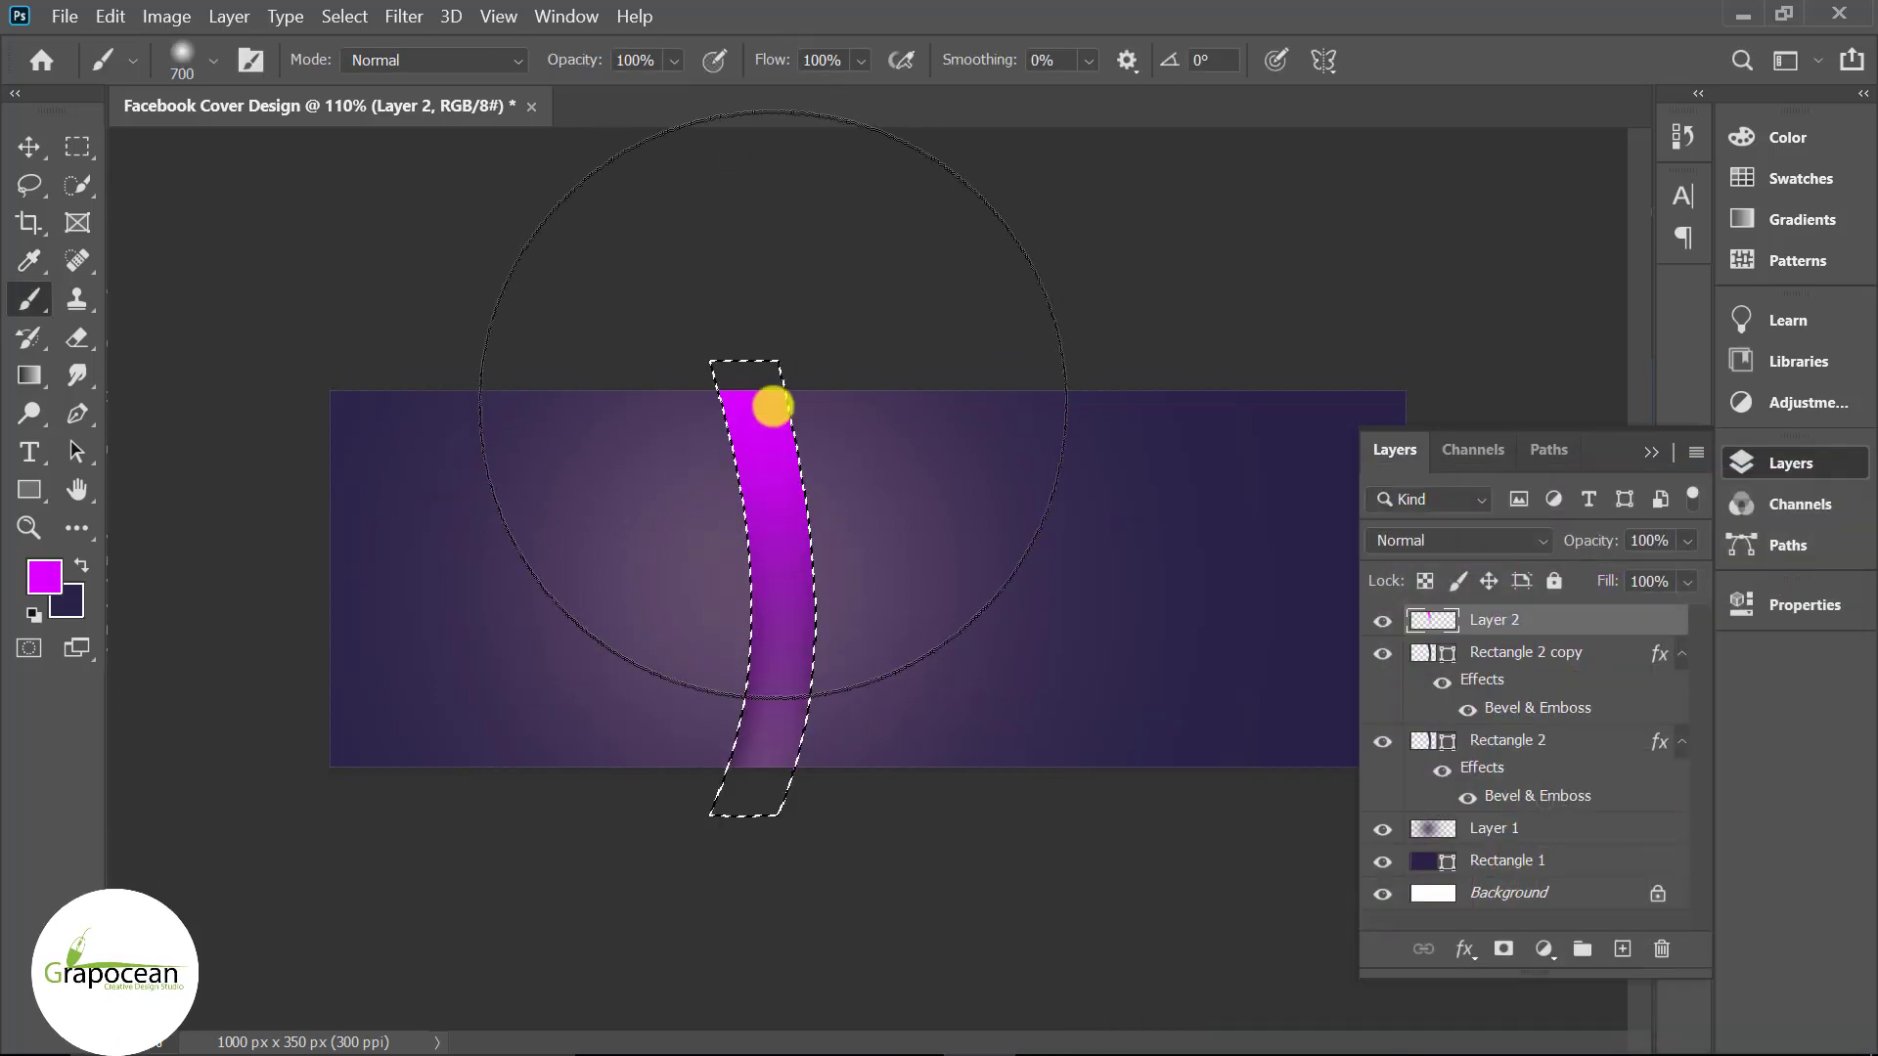
pyautogui.hotkey('ctrl', 'z')
pyautogui.hotkey('ctrl', 'z')
pyautogui.press('[')
pyautogui.press('[')
pyautogui.press('[')
pyautogui.press('[')
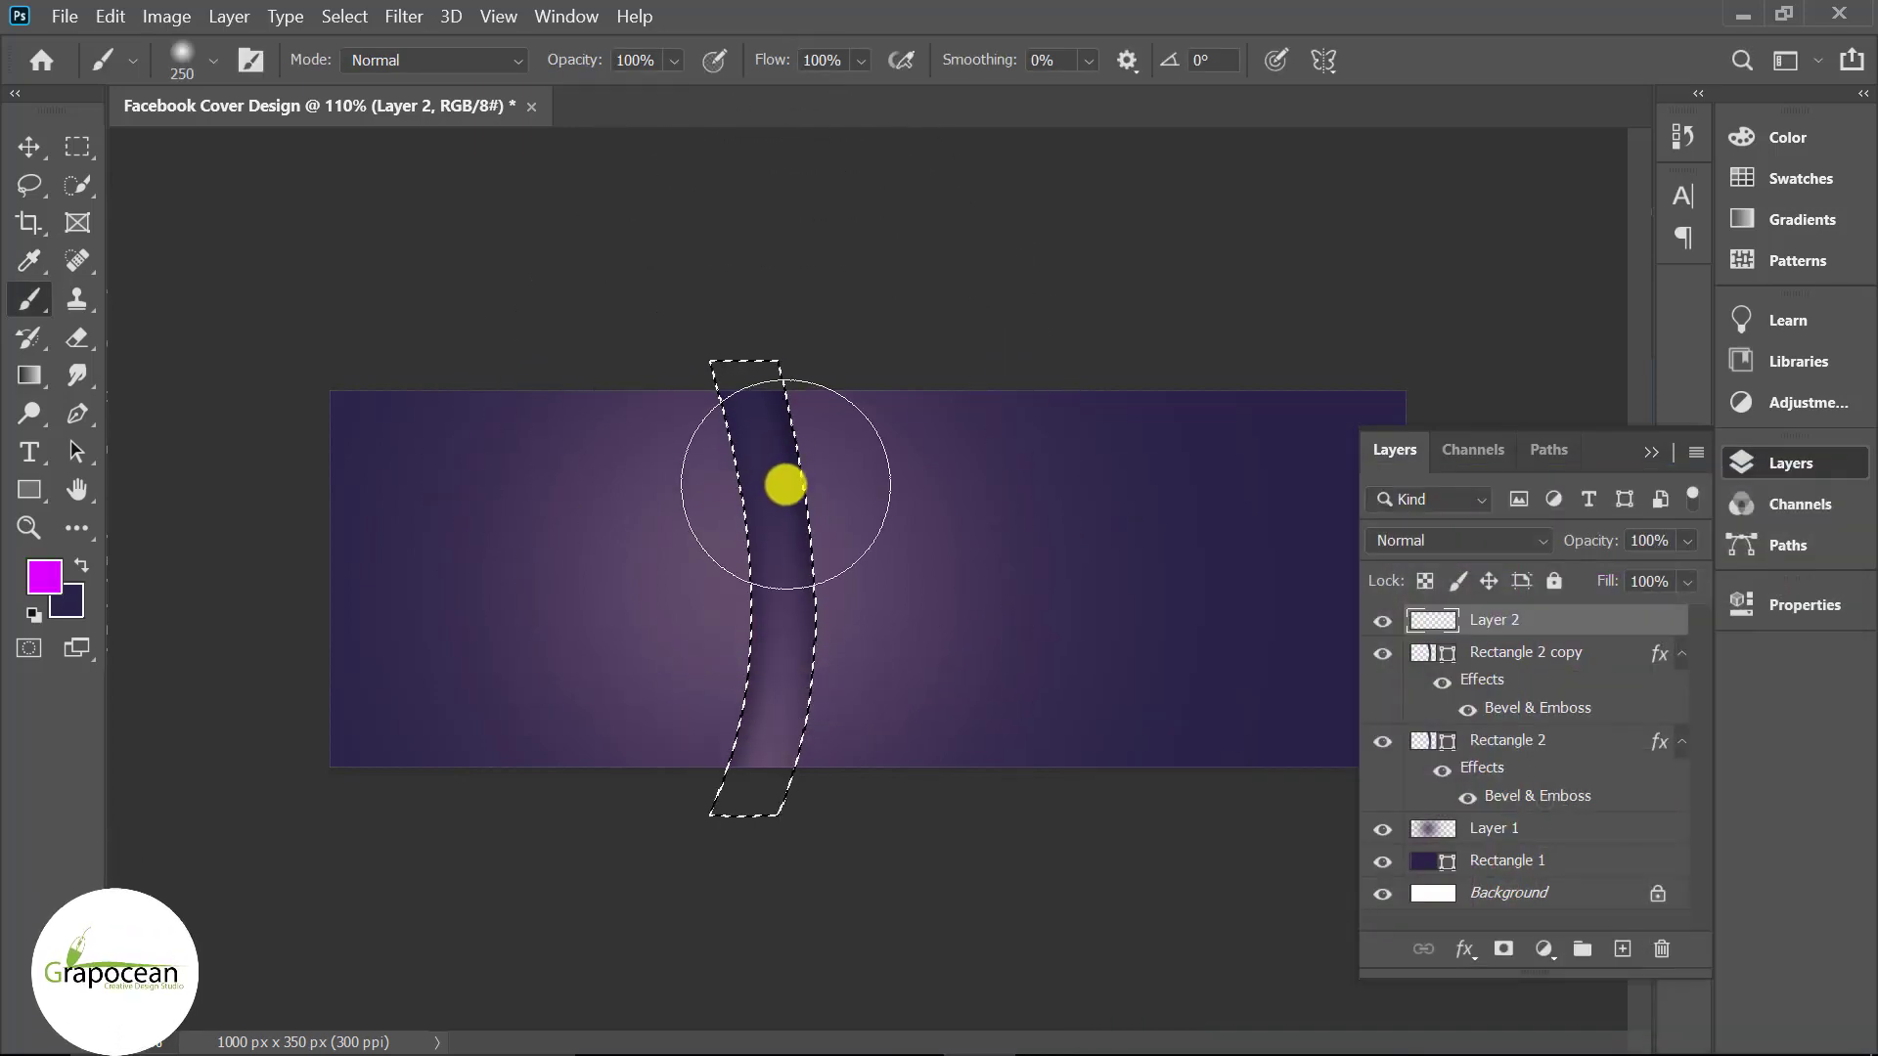
pyautogui.press('[')
pyautogui.press('[')
pyautogui.moveTo(841, 461); pyautogui.dragTo(839, 578)
pyautogui.hotkey('ctrl', 'z')
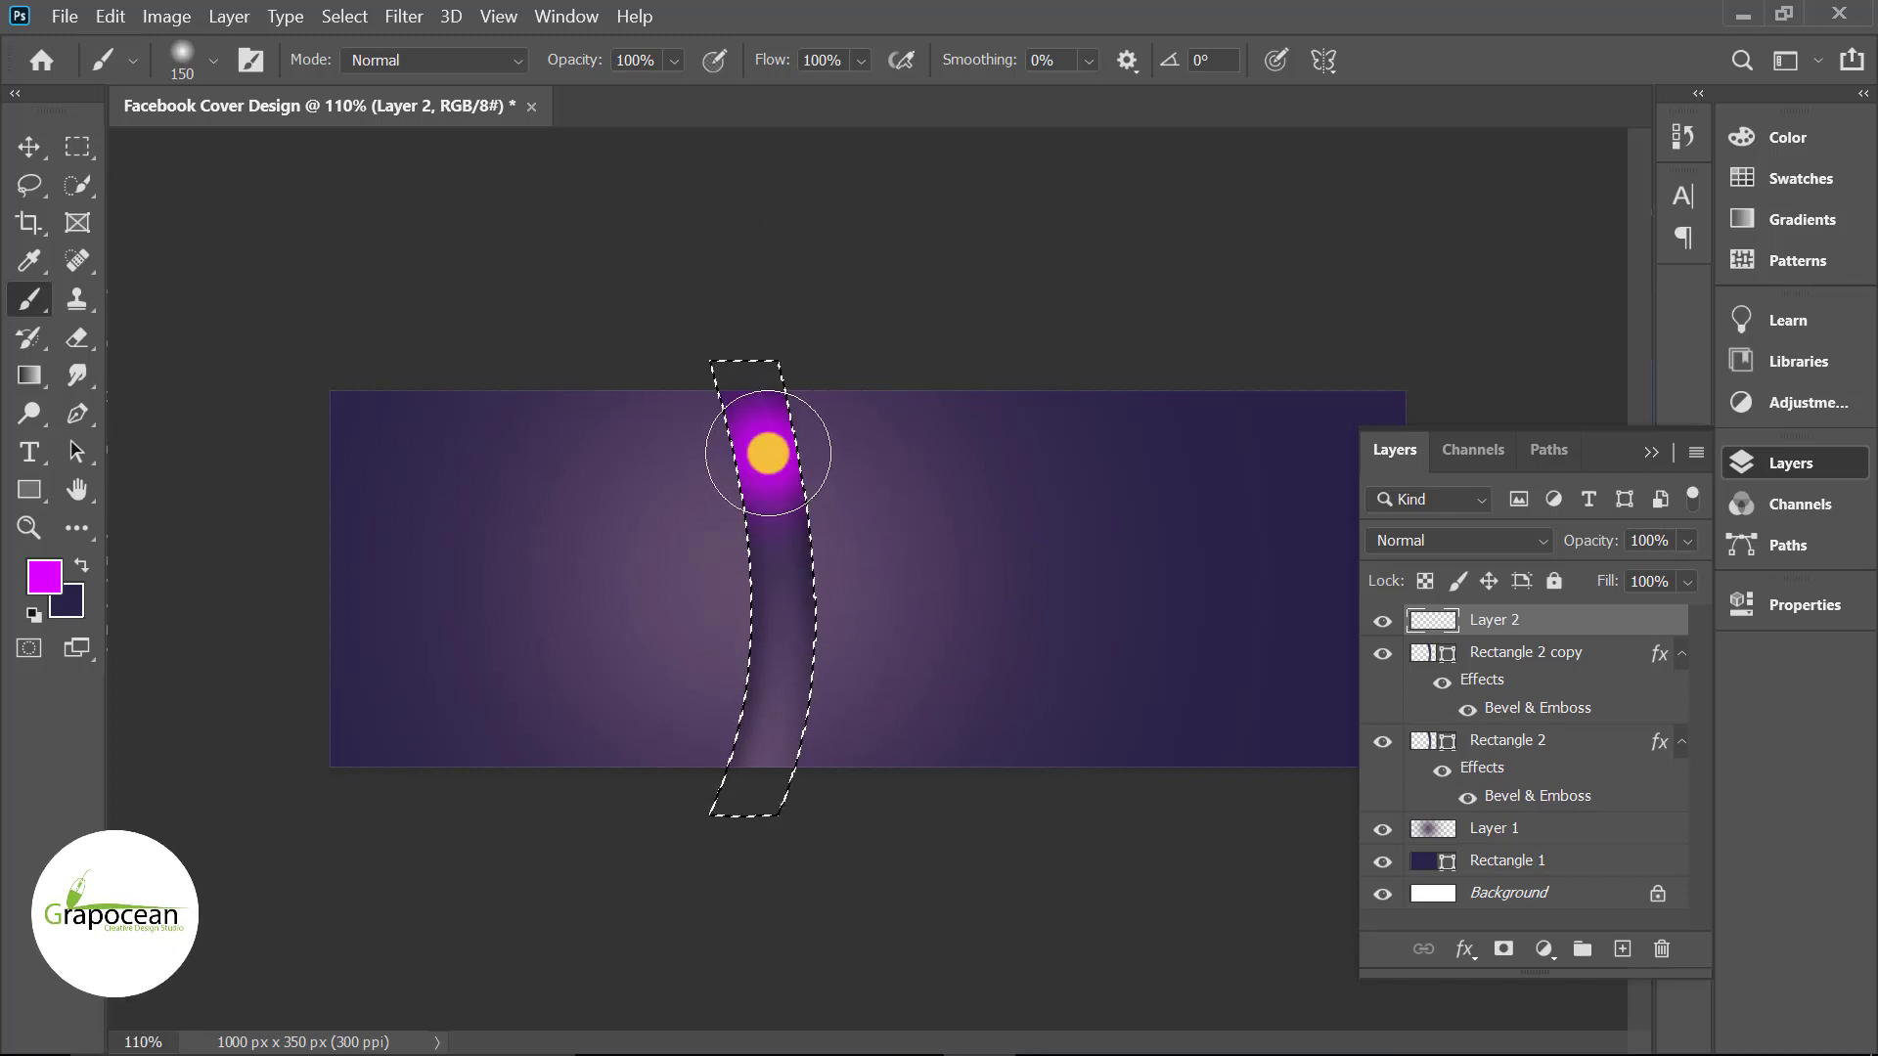
pyautogui.moveTo(767, 453); pyautogui.dragTo(779, 590)
pyautogui.hotkey('ctrl', 'z')
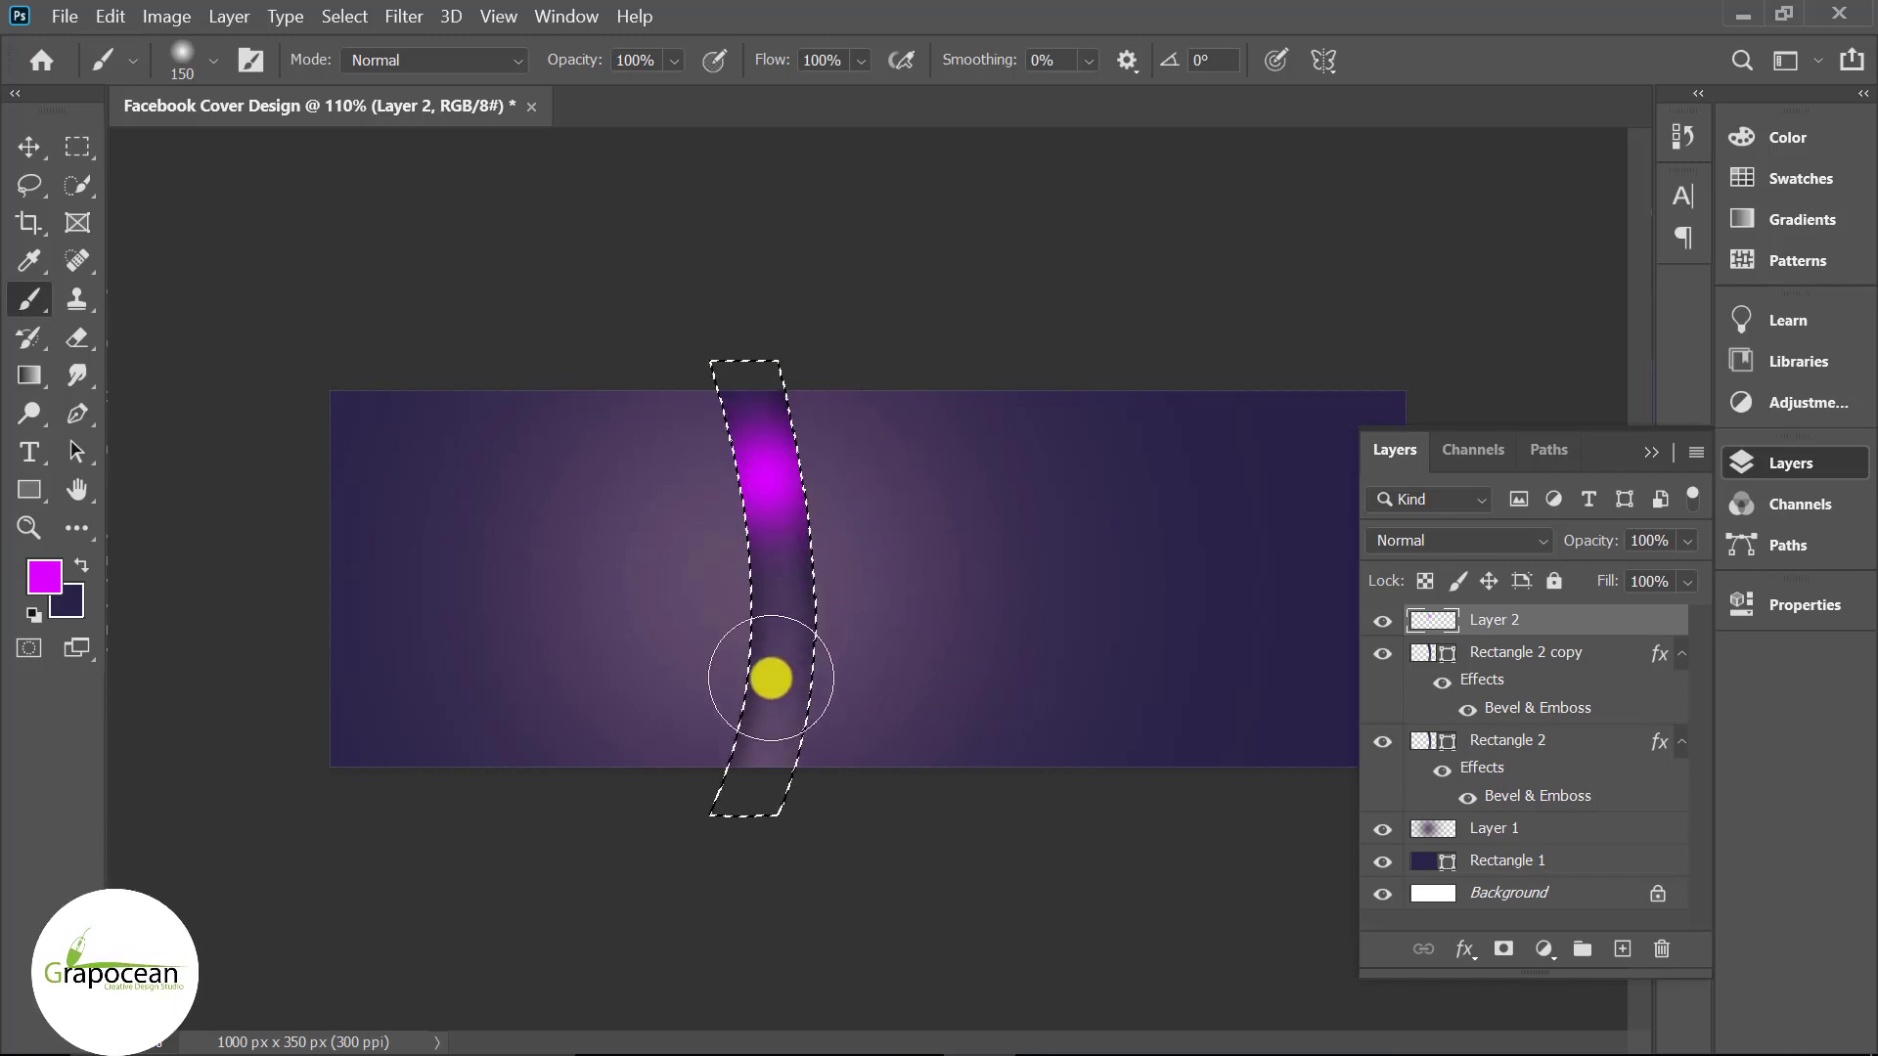
pyautogui.click(771, 678)
# - Clear the stripe-shaped selection
pyautogui.click(28, 147)
pyautogui.click(640, 416)
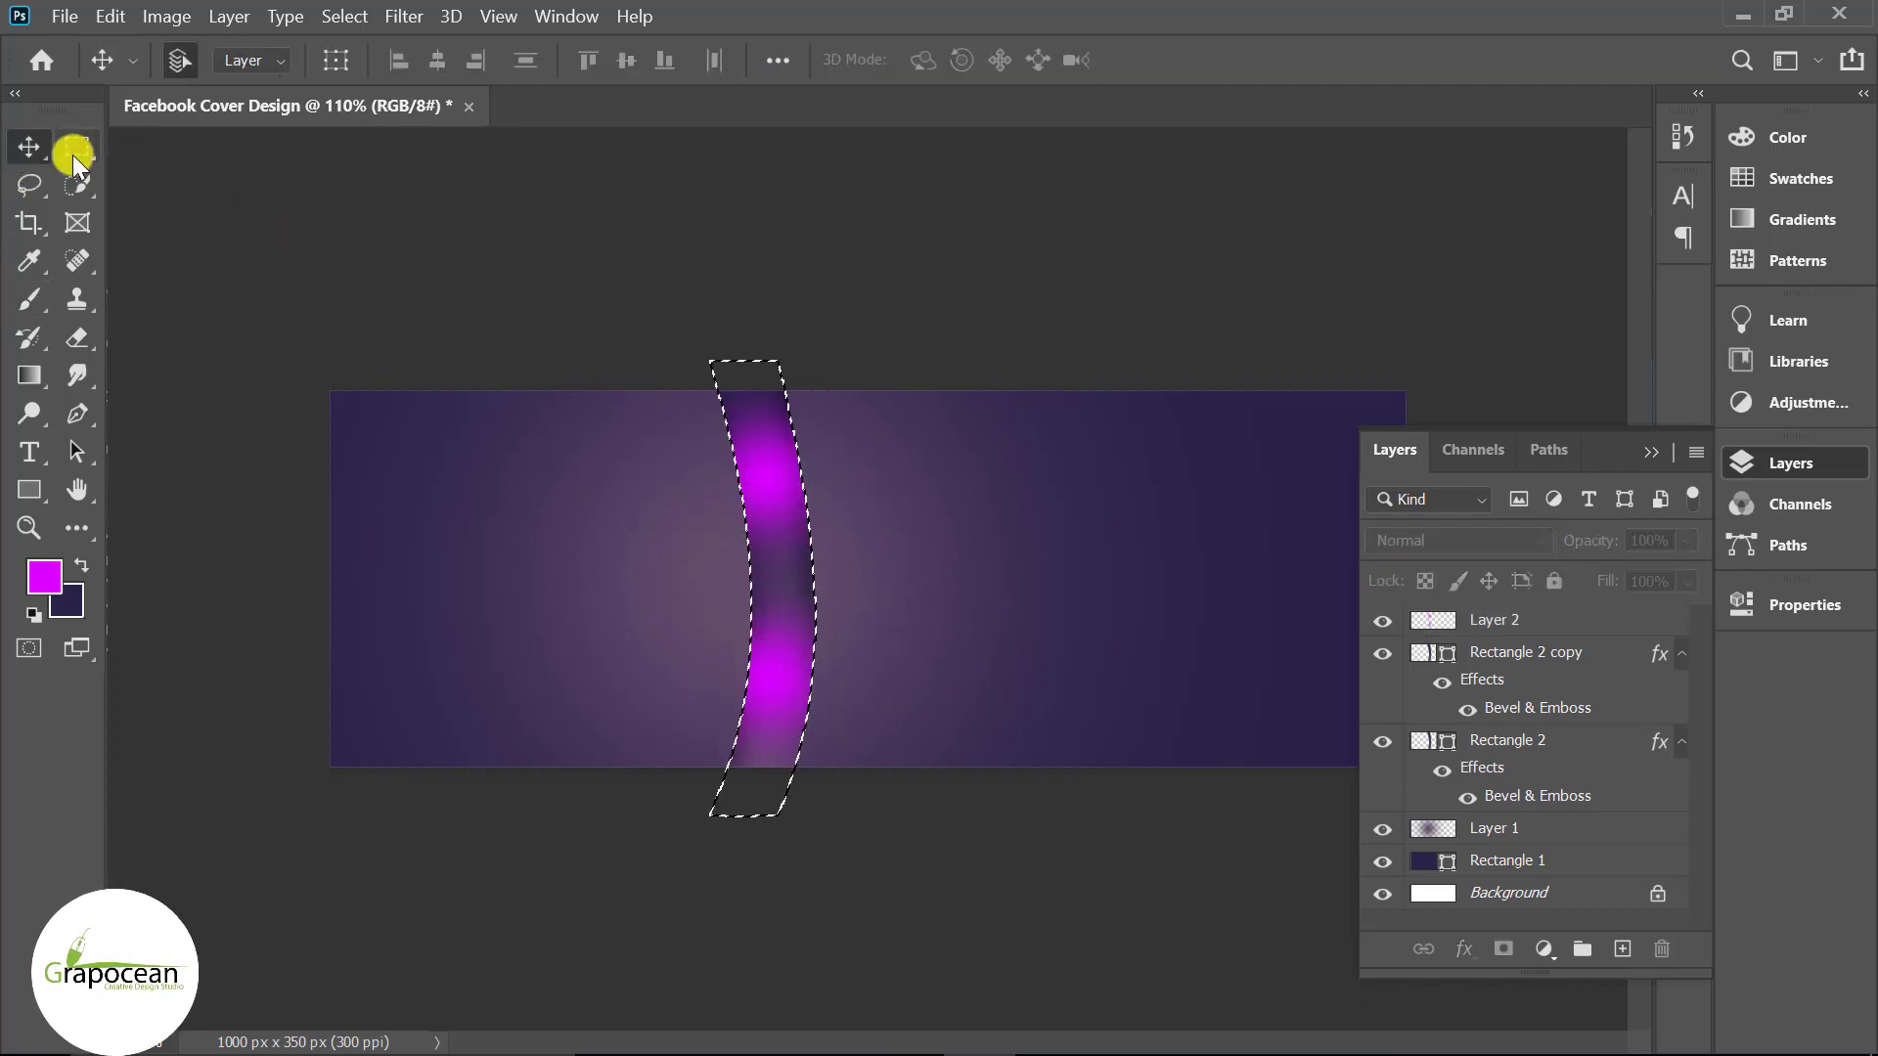
pyautogui.click(78, 149)
pyautogui.click(623, 388)
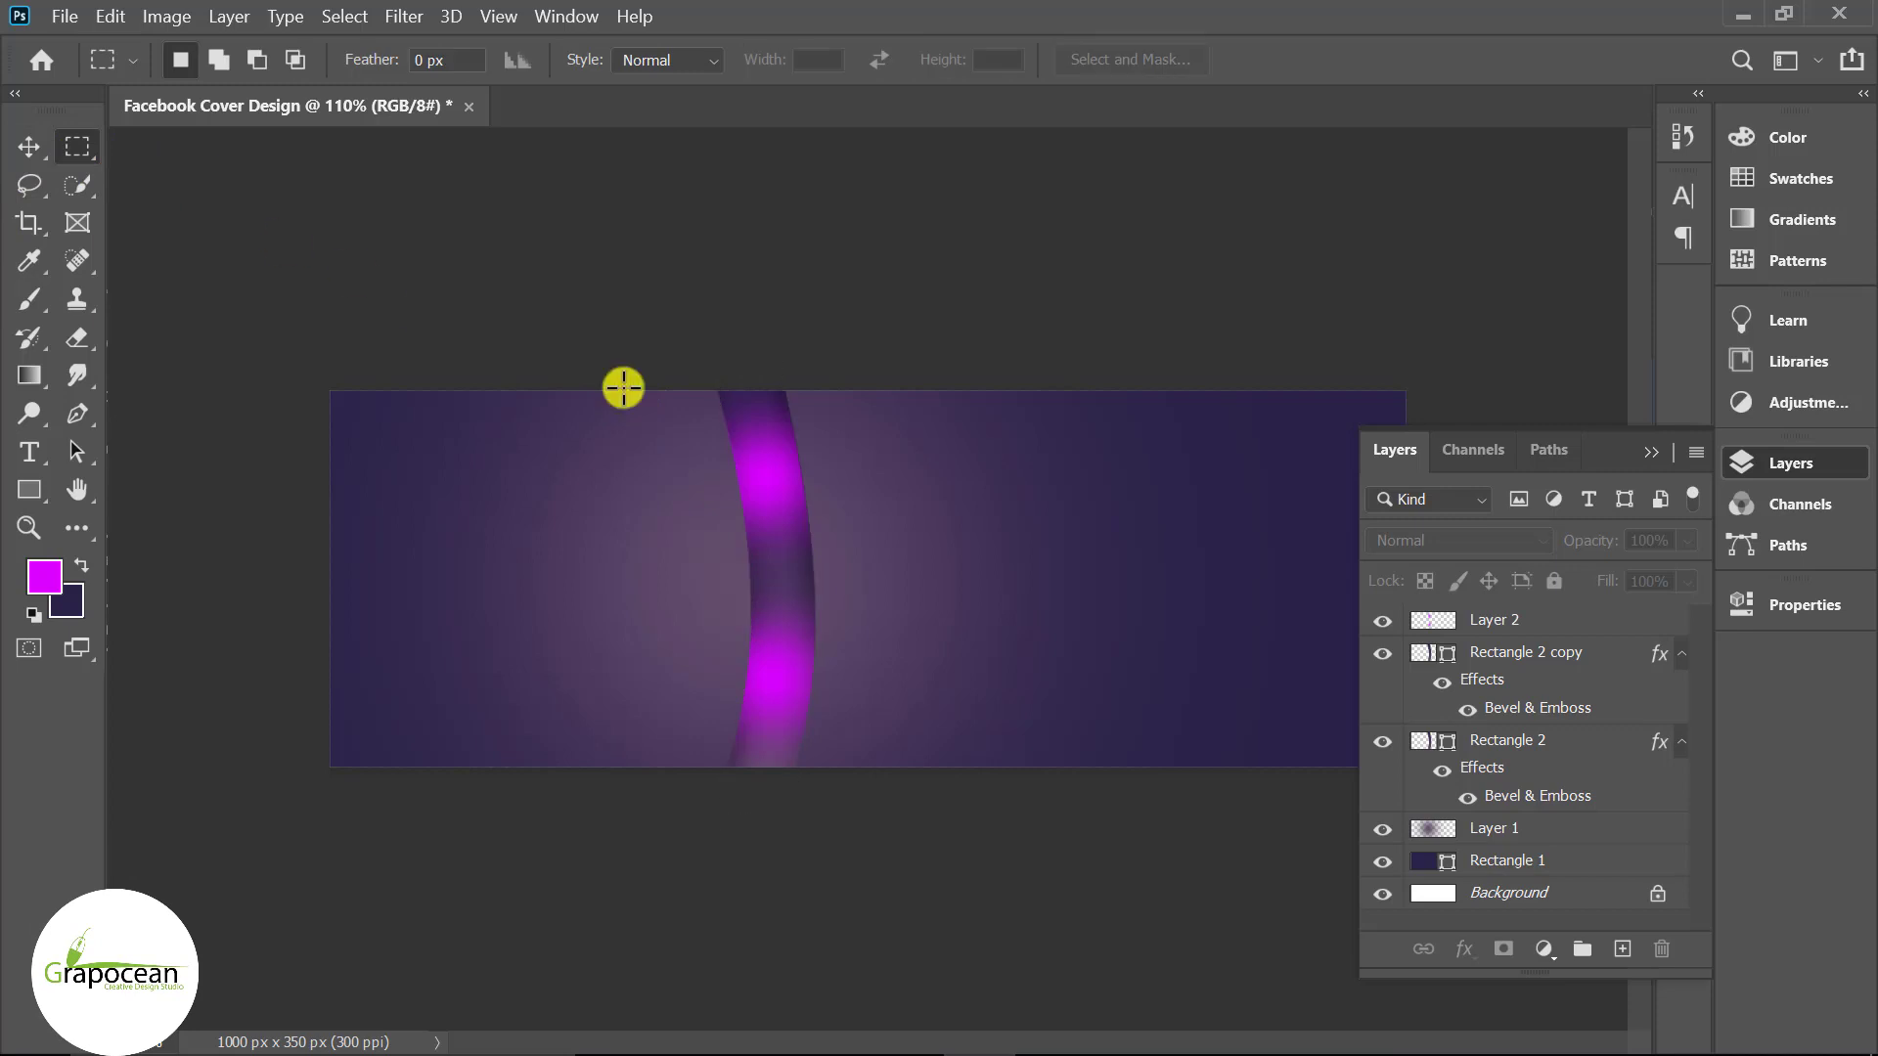
# - Set Layer 2 to Exclusion blending and move it beneath Rectangle 2 copy
pyautogui.click(1506, 620)
pyautogui.click(1482, 542)
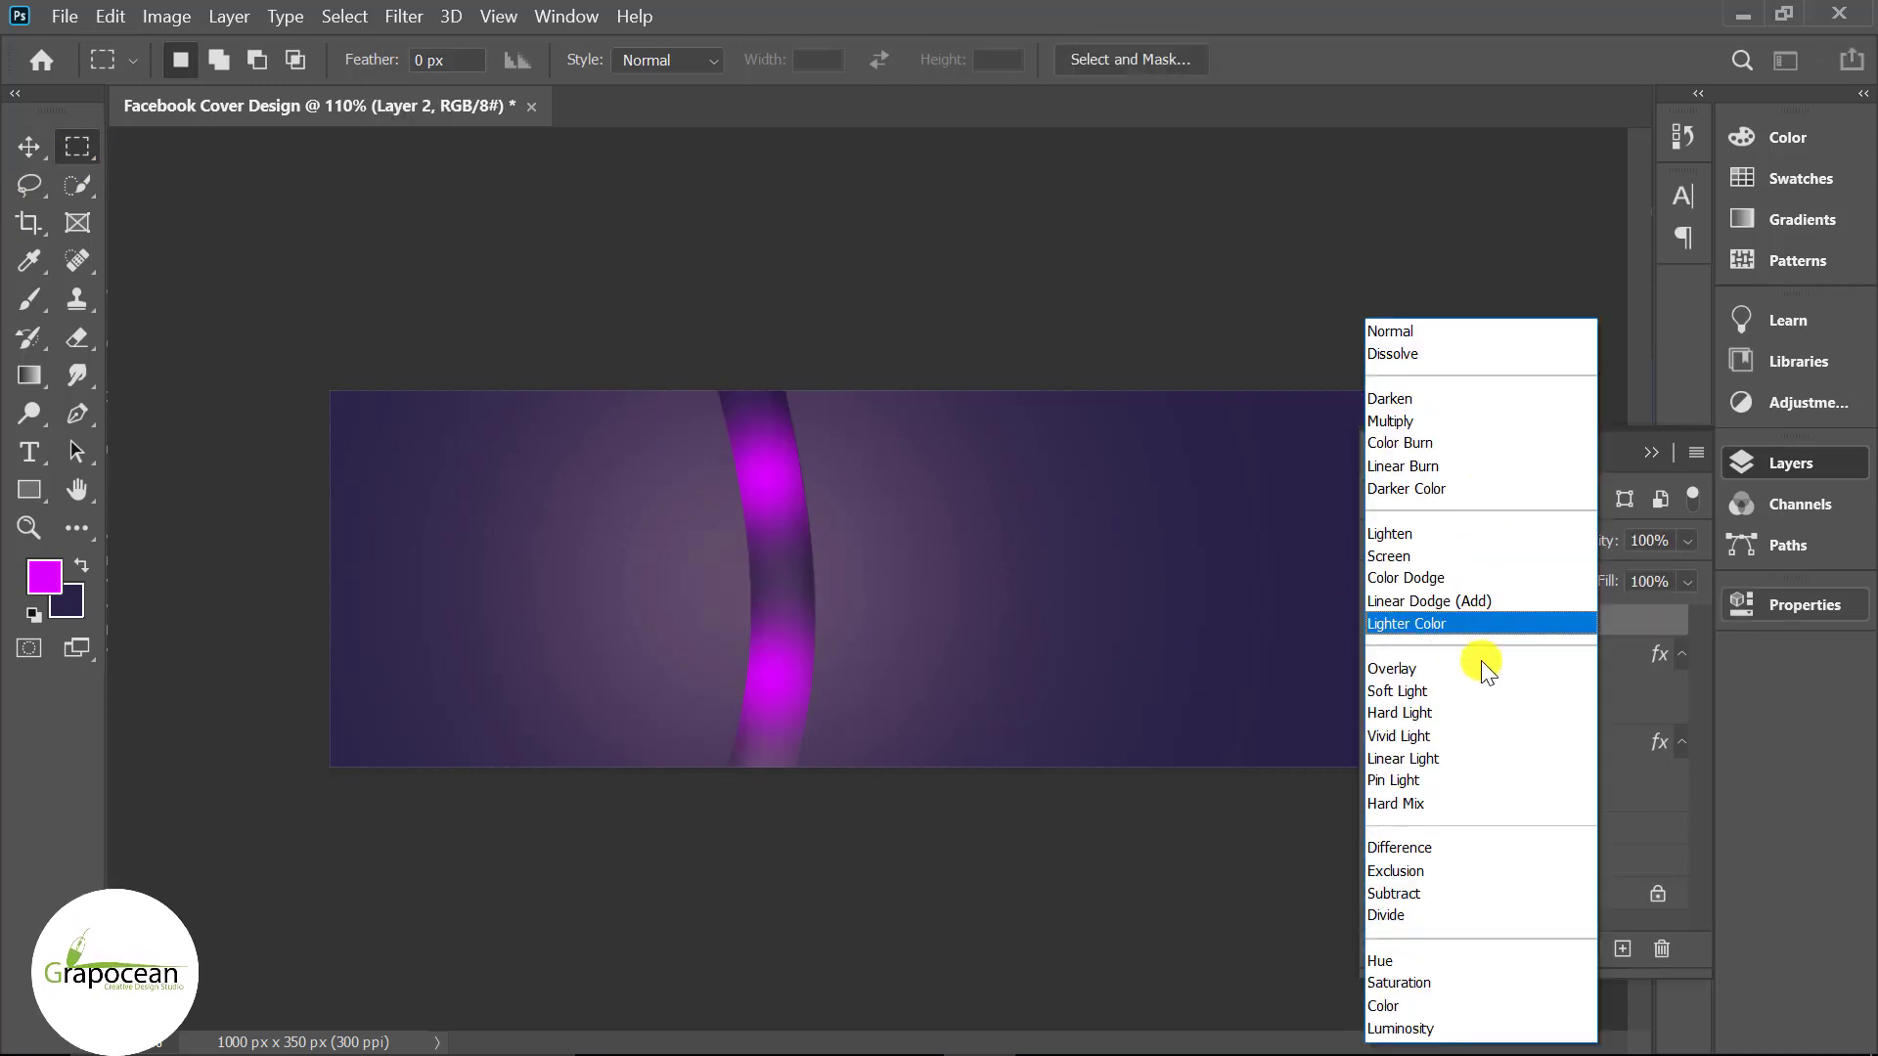
pyautogui.click(1462, 848)
pyautogui.hotkey('ctrl', '[')
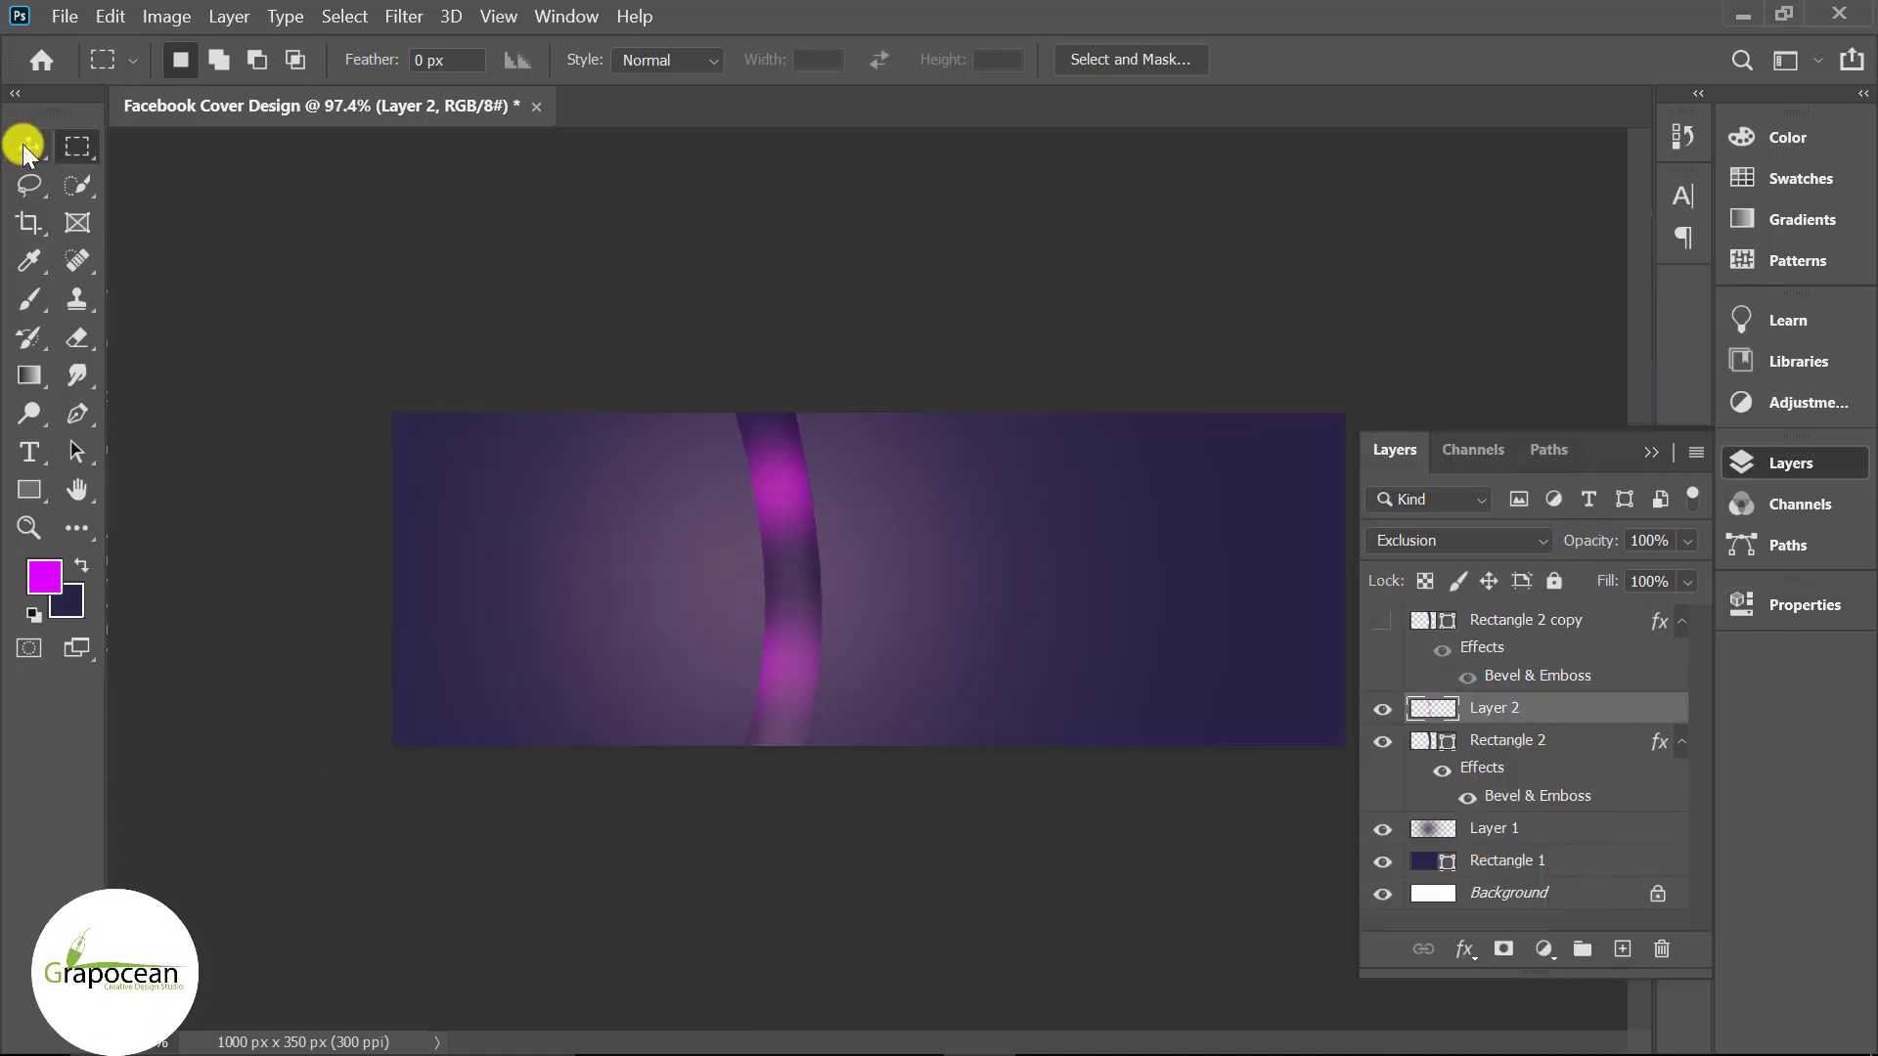
pyautogui.click(28, 147)
pyautogui.click(1519, 626)
pyautogui.moveTo(1142, 726); pyautogui.dragTo(988, 748)
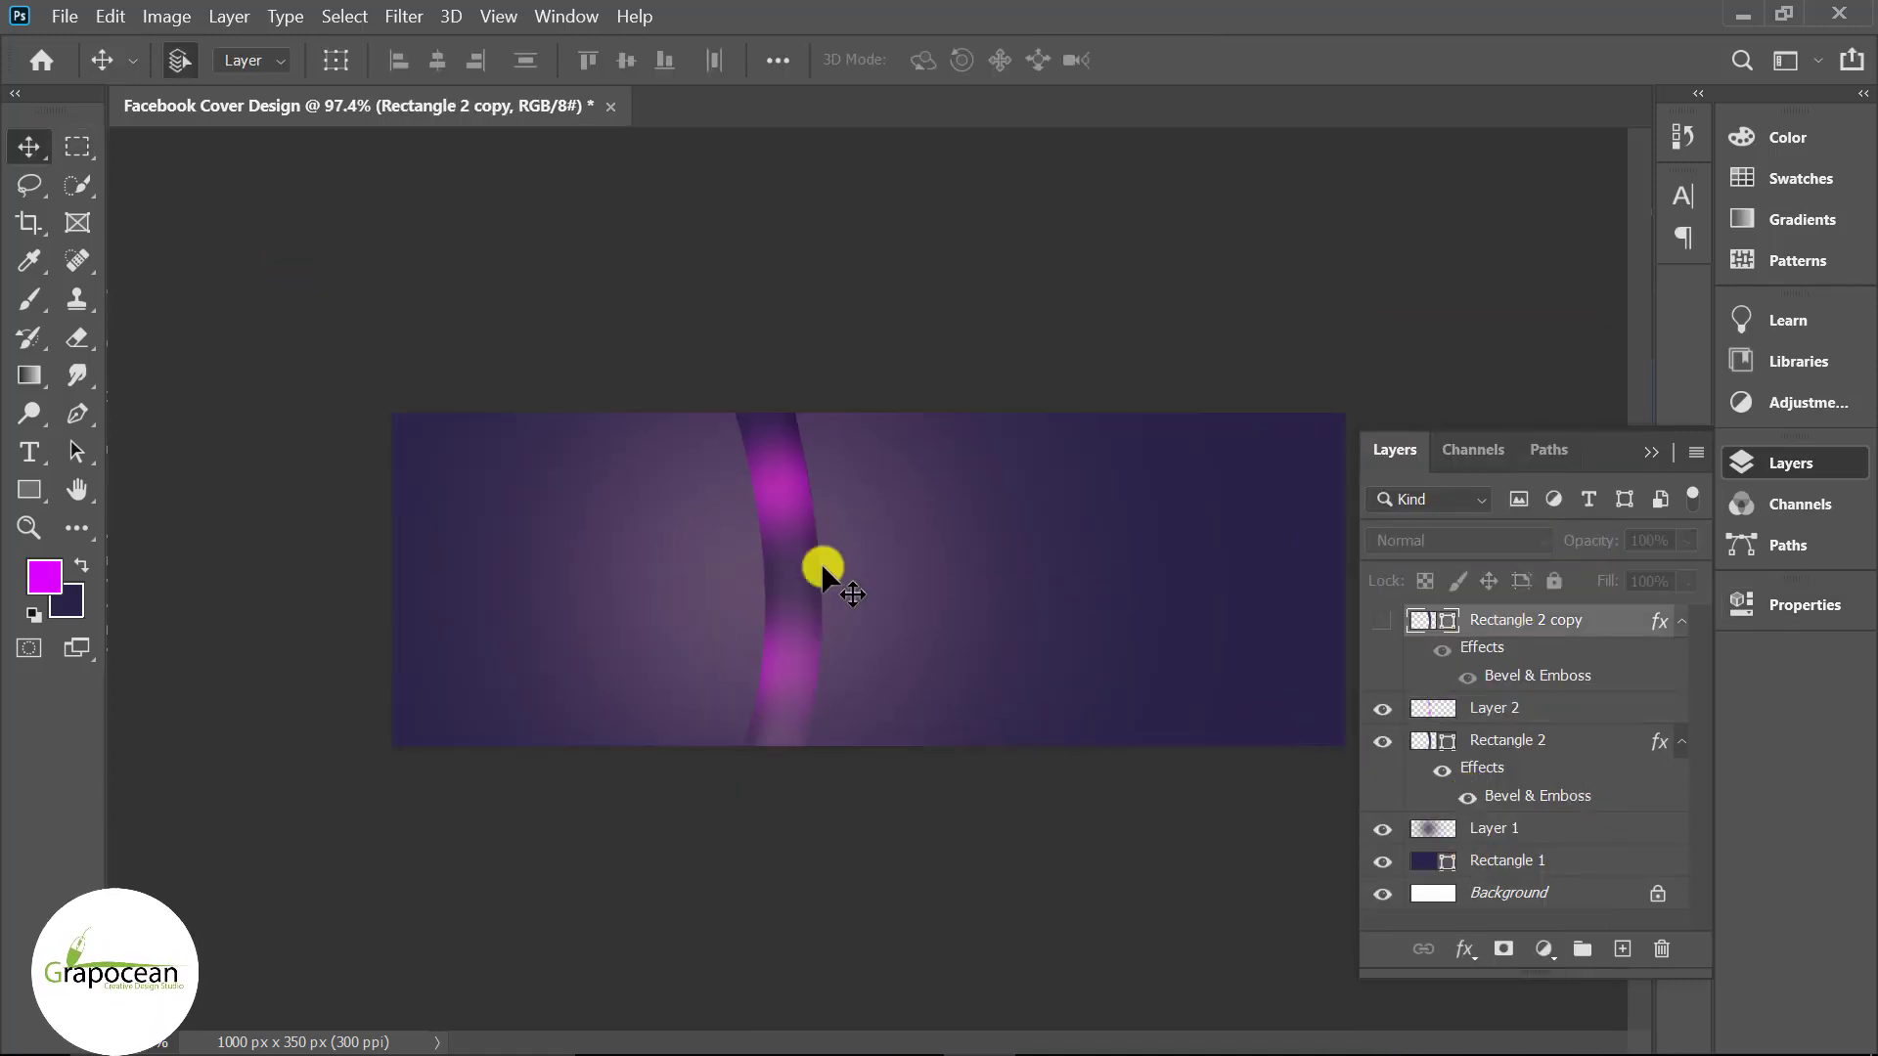
# - Show Rectangle 2 copy, then enlarge, move and tilt it to about -2.35°
pyautogui.click(1387, 626)
pyautogui.hotkey('ctrl', 't')
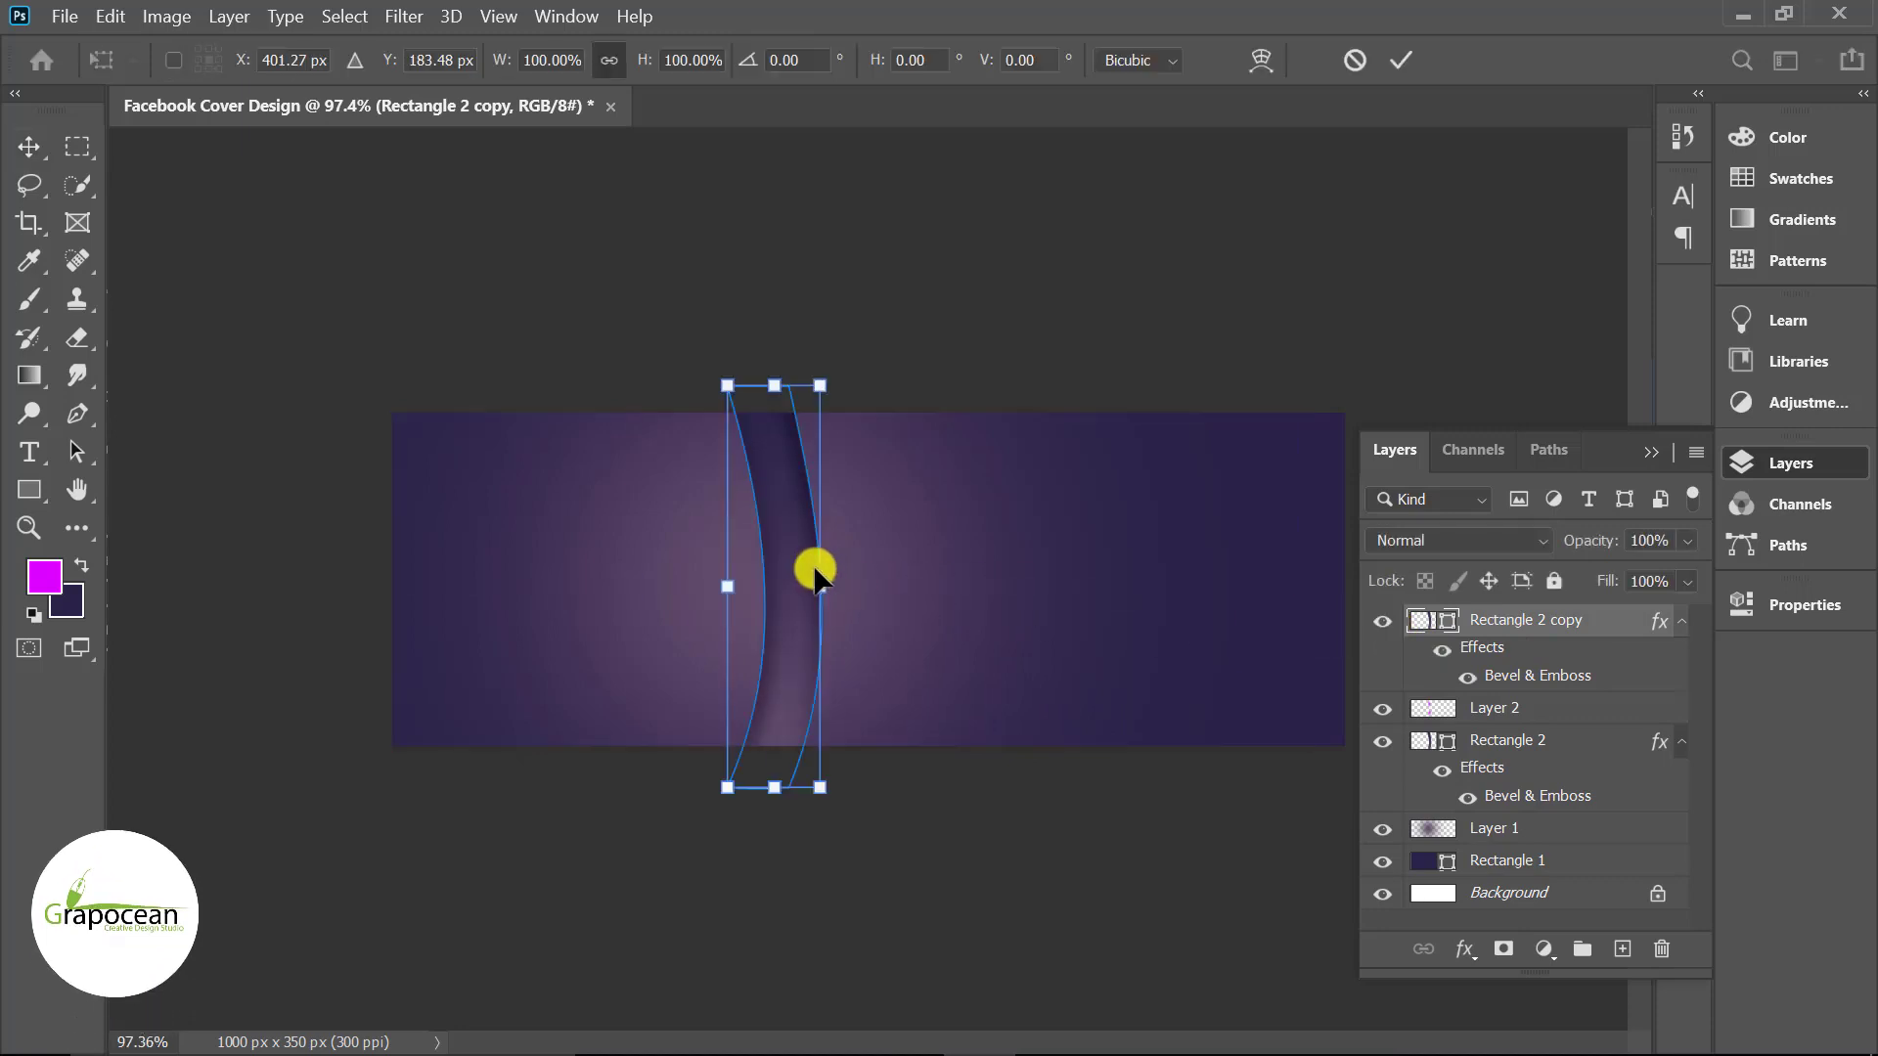
pyautogui.moveTo(811, 577); pyautogui.dragTo(885, 577)
pyautogui.moveTo(897, 802); pyautogui.dragTo(978, 881)
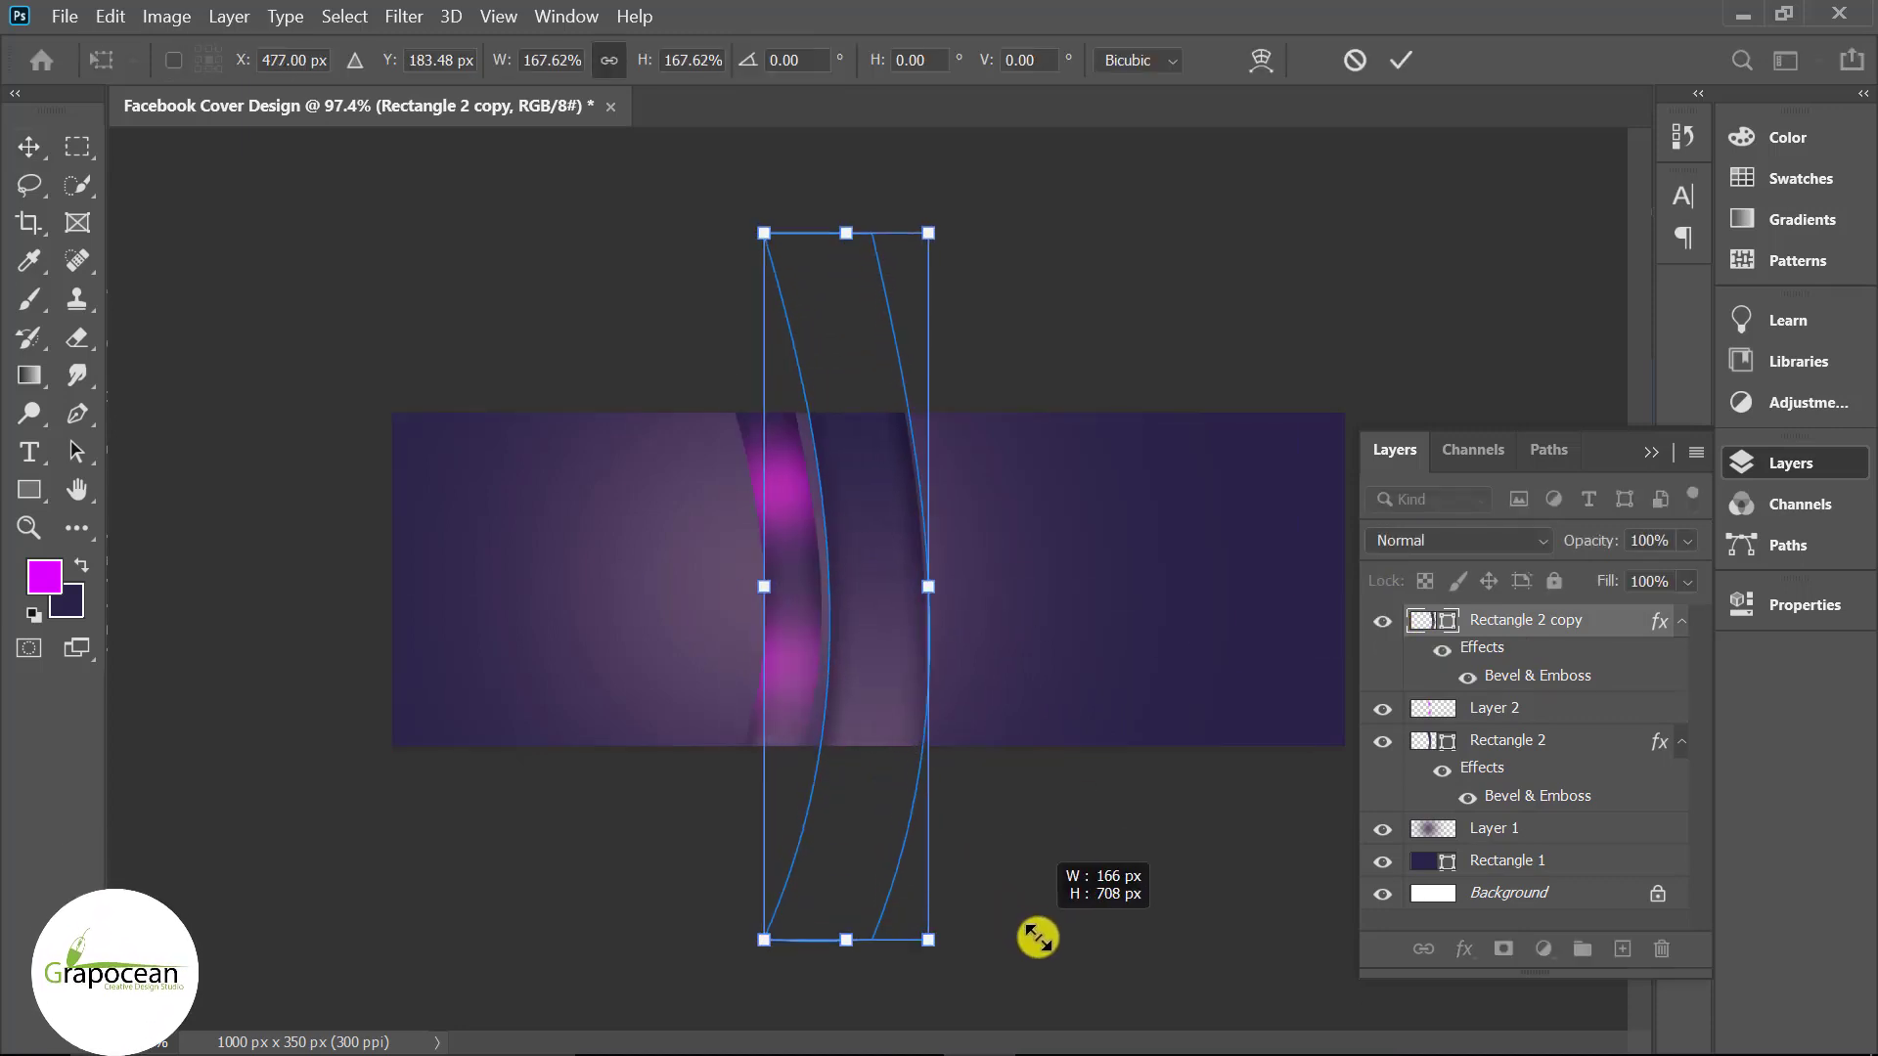
pyautogui.moveTo(920, 822); pyautogui.dragTo(932, 772)
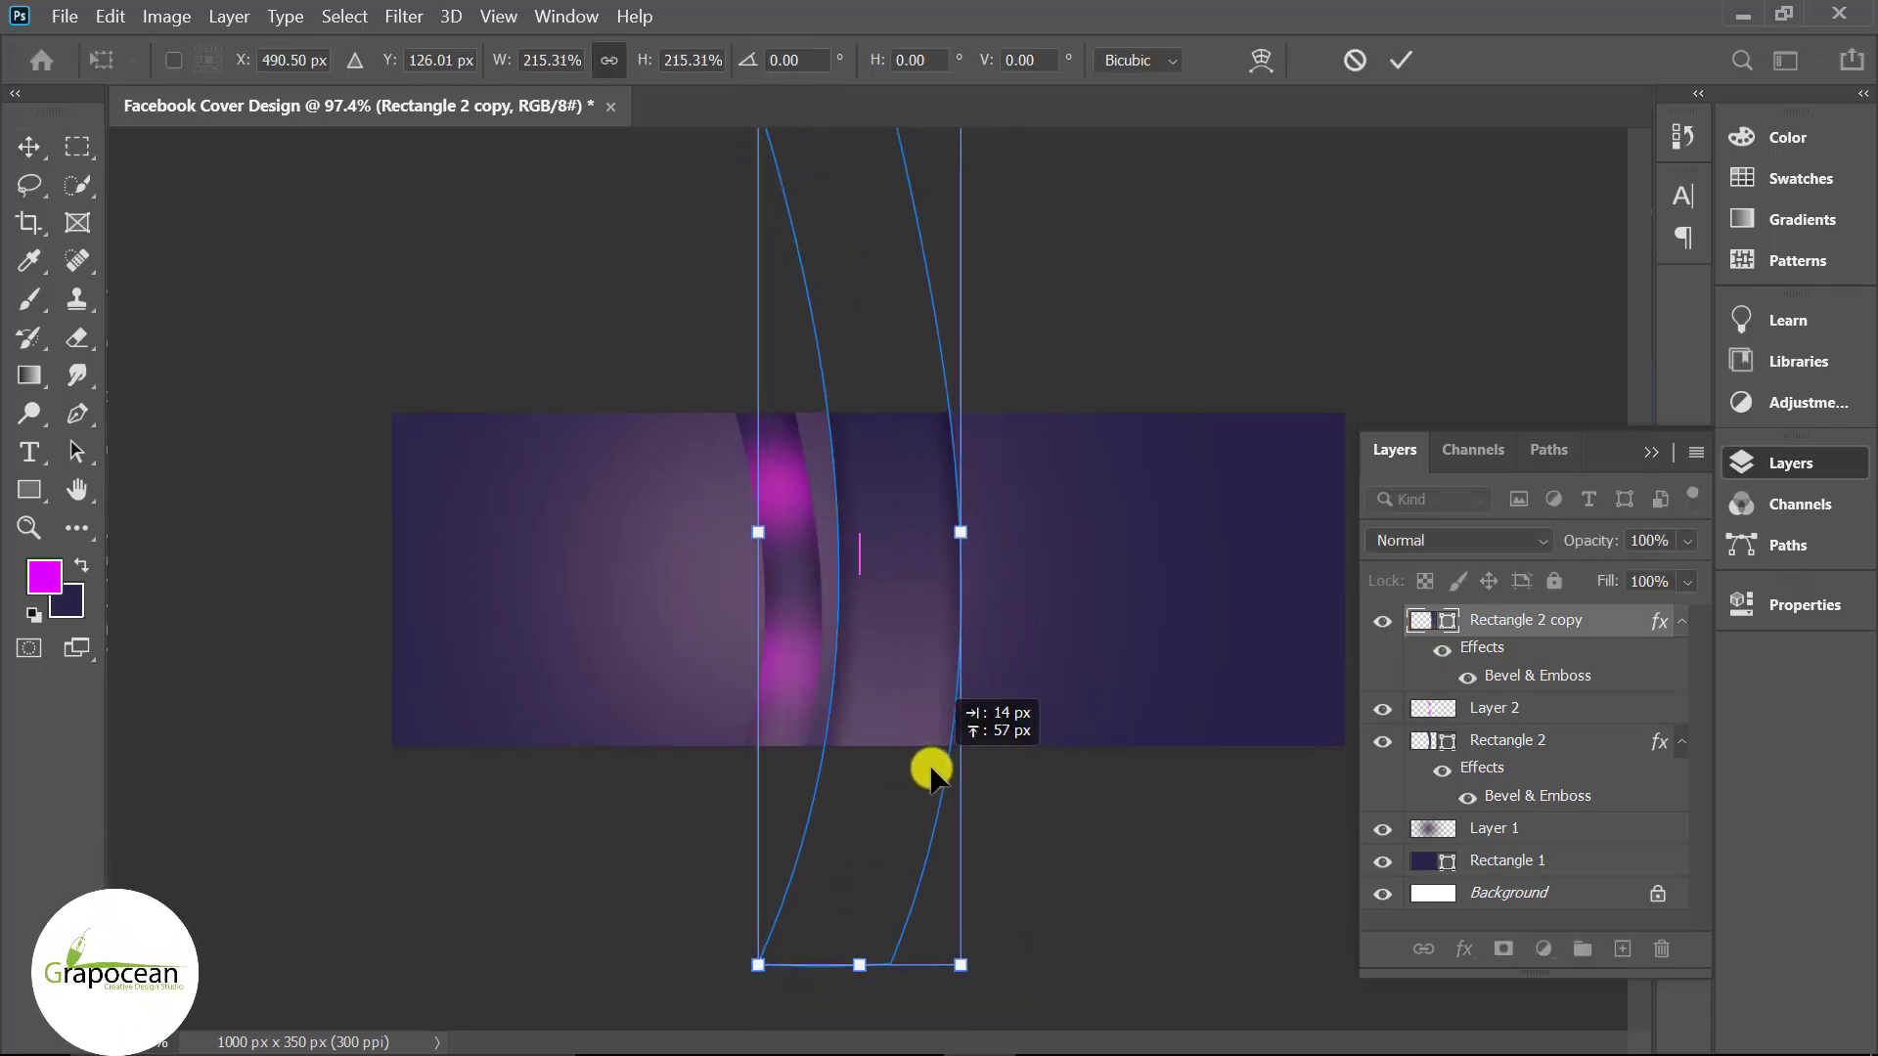
pyautogui.moveTo(1020, 989); pyautogui.dragTo(1023, 981)
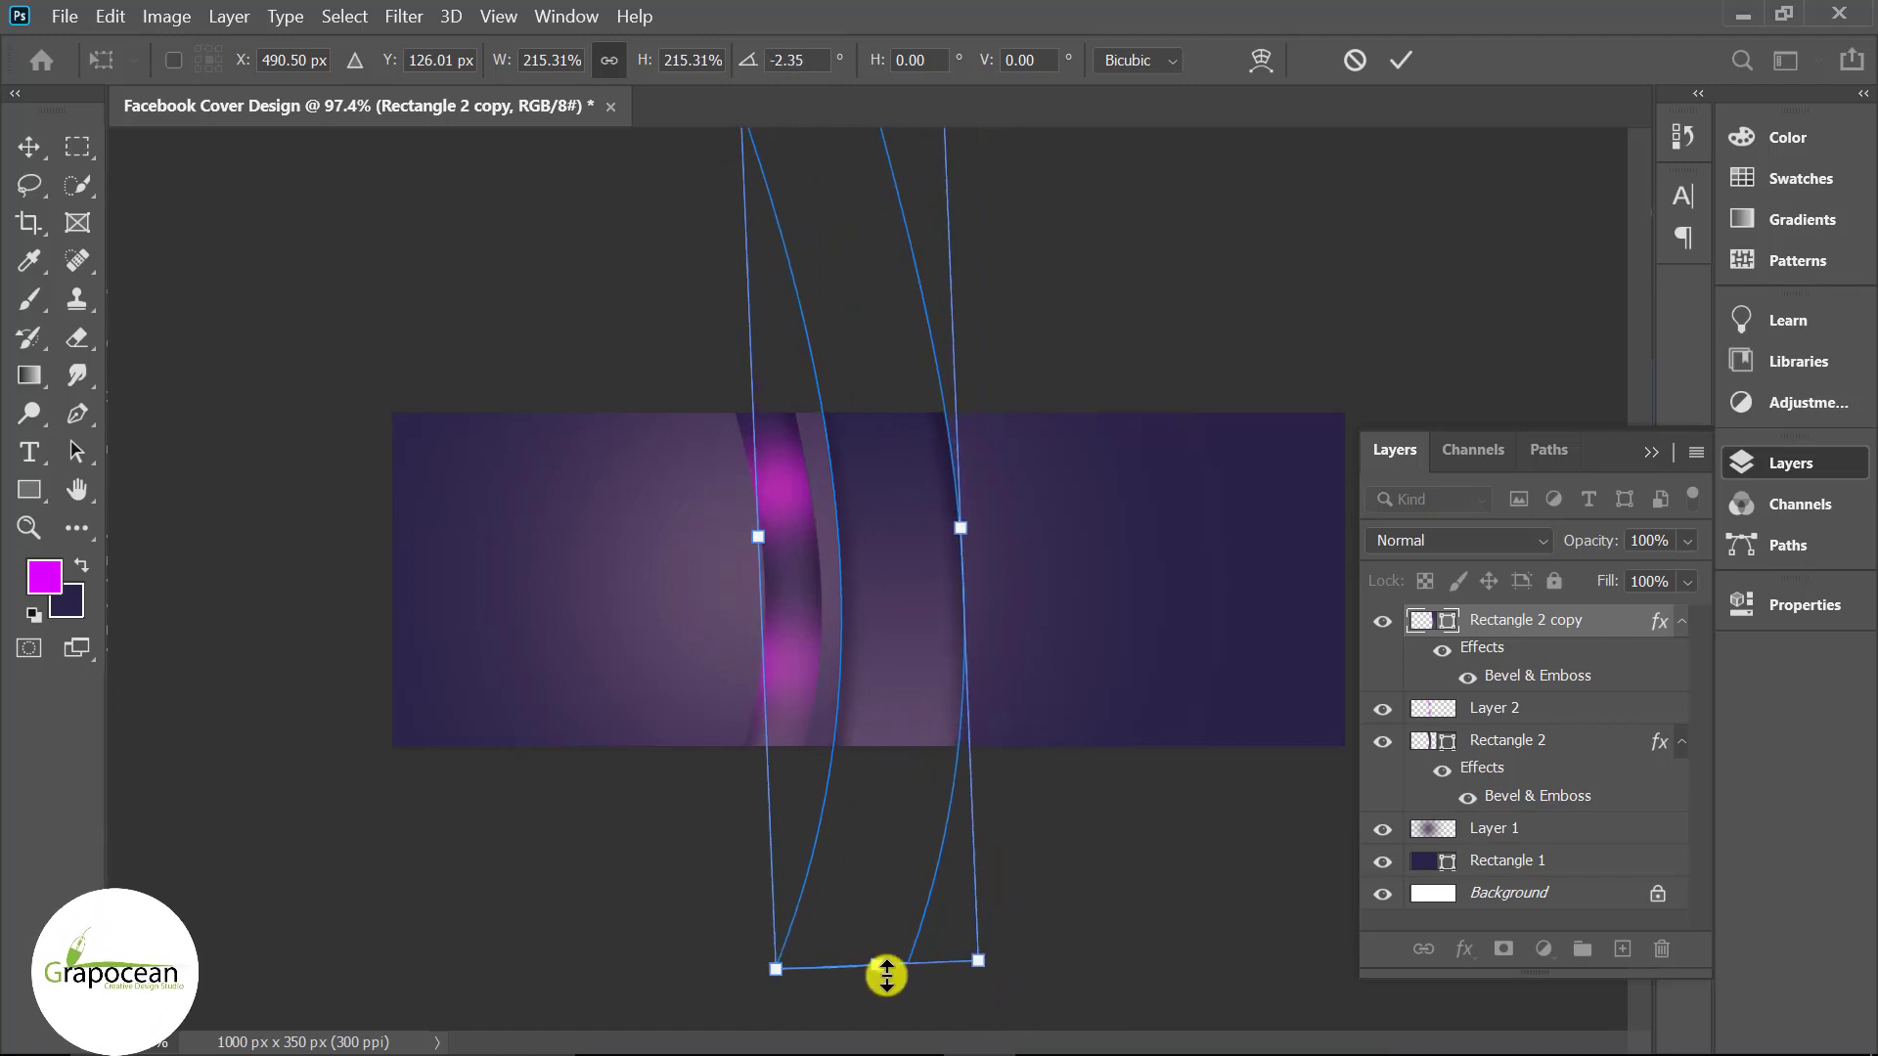
pyautogui.moveTo(884, 972); pyautogui.dragTo(884, 834)
# - Widen and stretch the copy into a broad curved band across the middle, then commit
pyautogui.moveTo(885, 550)
pyautogui.mouseDown()
pyautogui.moveTo(919, 667)
pyautogui.moveTo(888, 661)
pyautogui.moveTo(927, 653)
pyautogui.mouseUp()
pyautogui.hotkey('ctrl', '-')
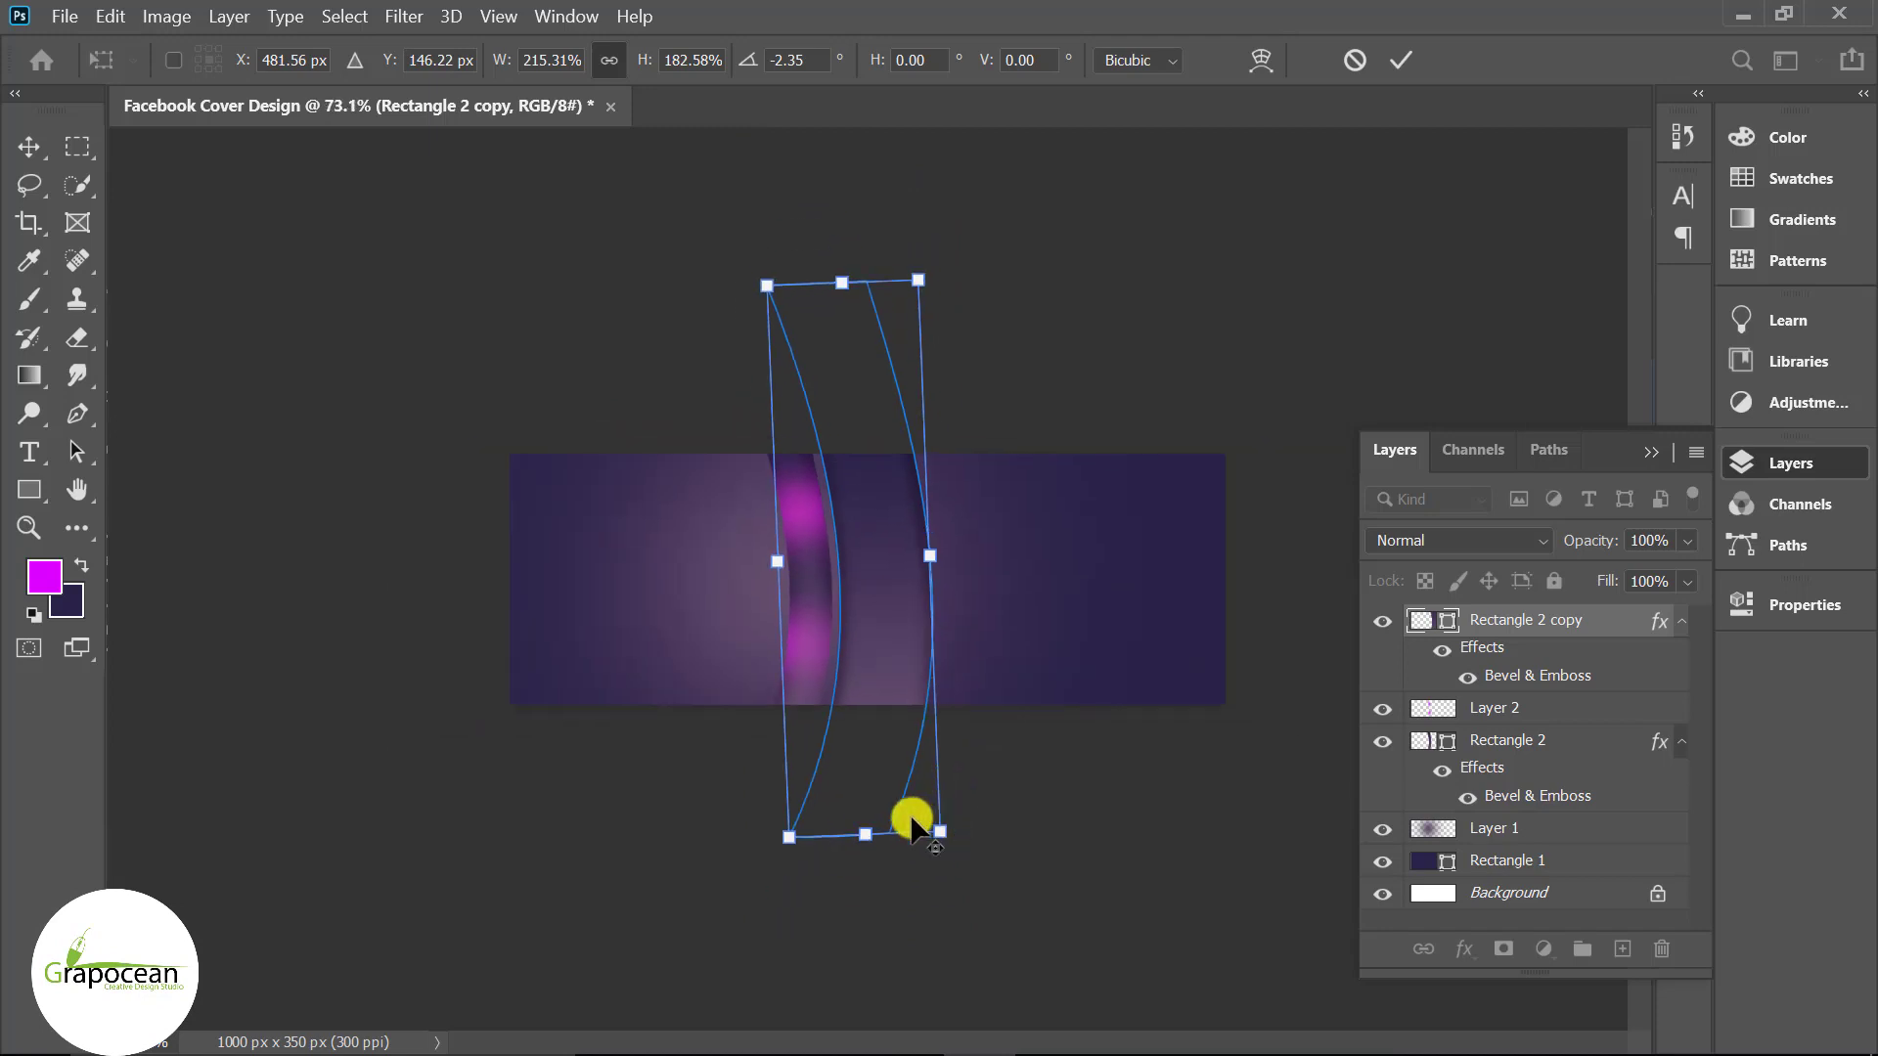
pyautogui.moveTo(941, 558)
pyautogui.mouseDown()
pyautogui.moveTo(1048, 587)
pyautogui.moveTo(935, 591)
pyautogui.mouseUp()
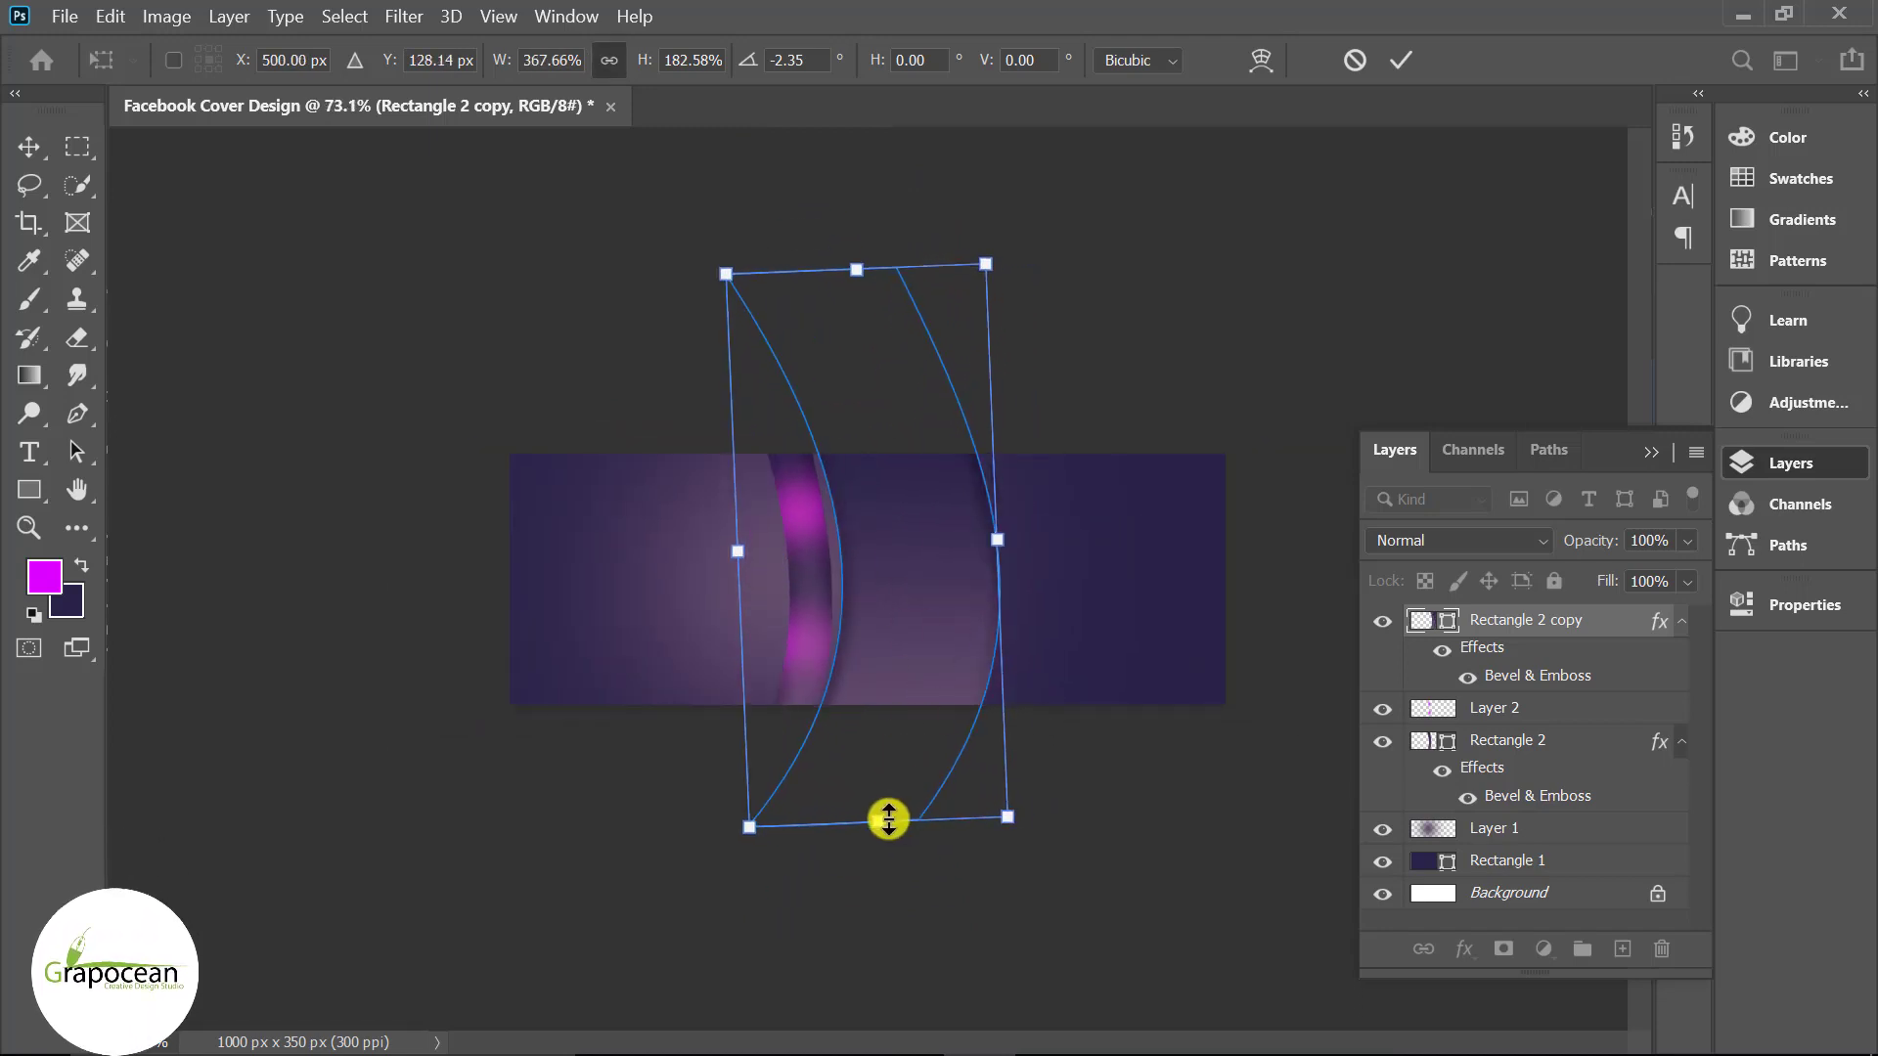
pyautogui.hotkey('ctrl', '+')
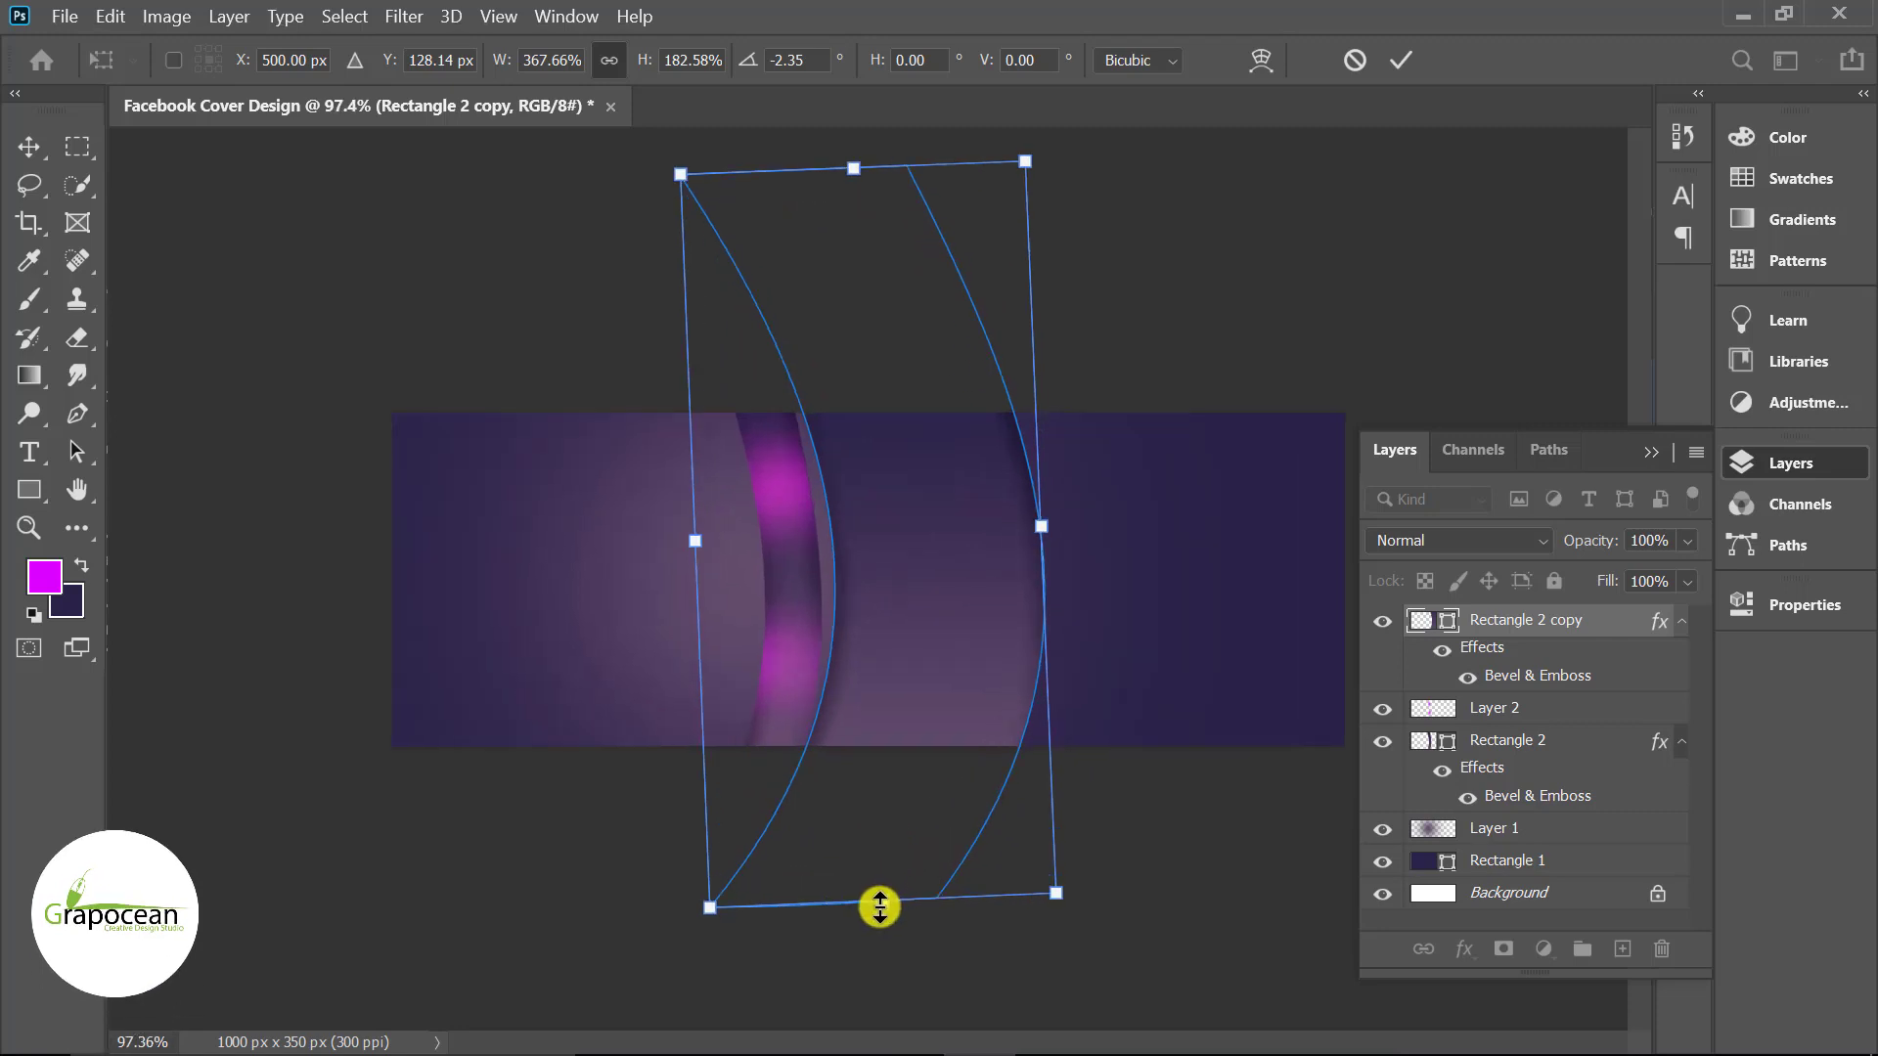
pyautogui.moveTo(882, 900); pyautogui.dragTo(874, 1019)
pyautogui.moveTo(885, 846); pyautogui.dragTo(858, 796)
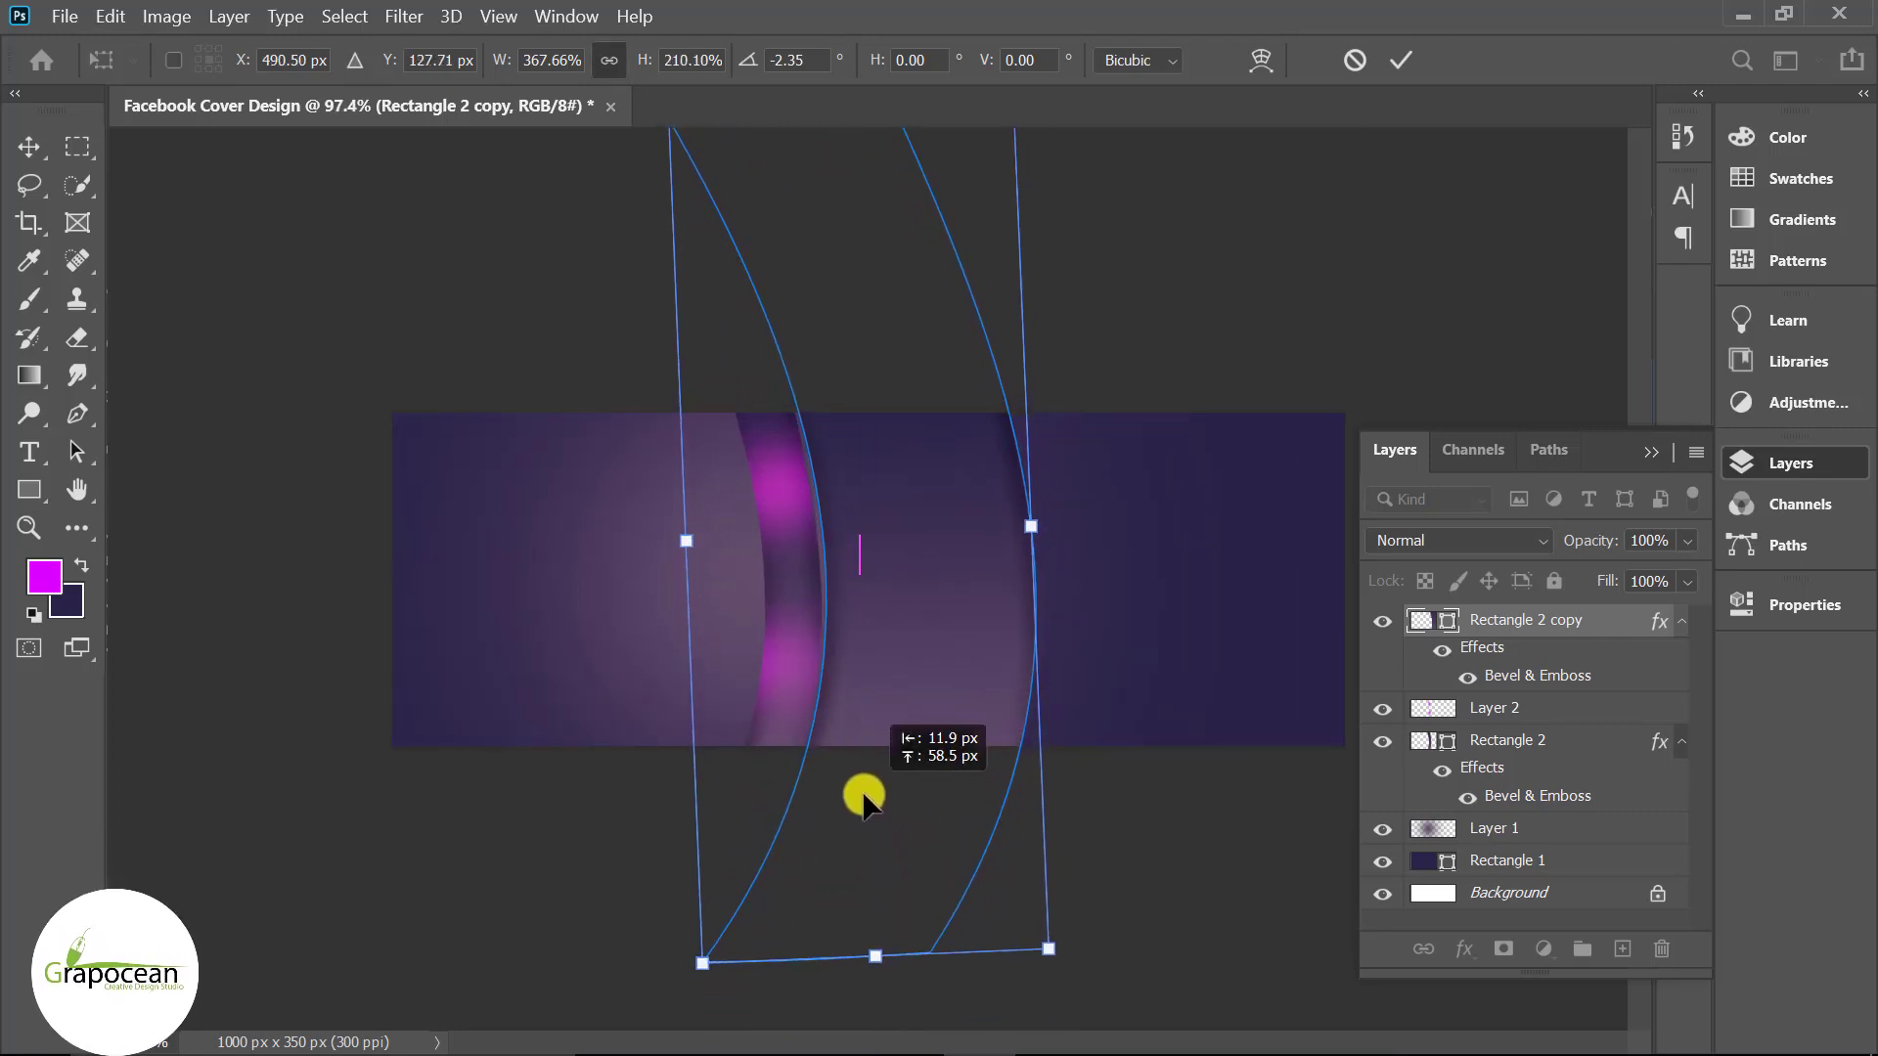
pyautogui.click(1401, 60)
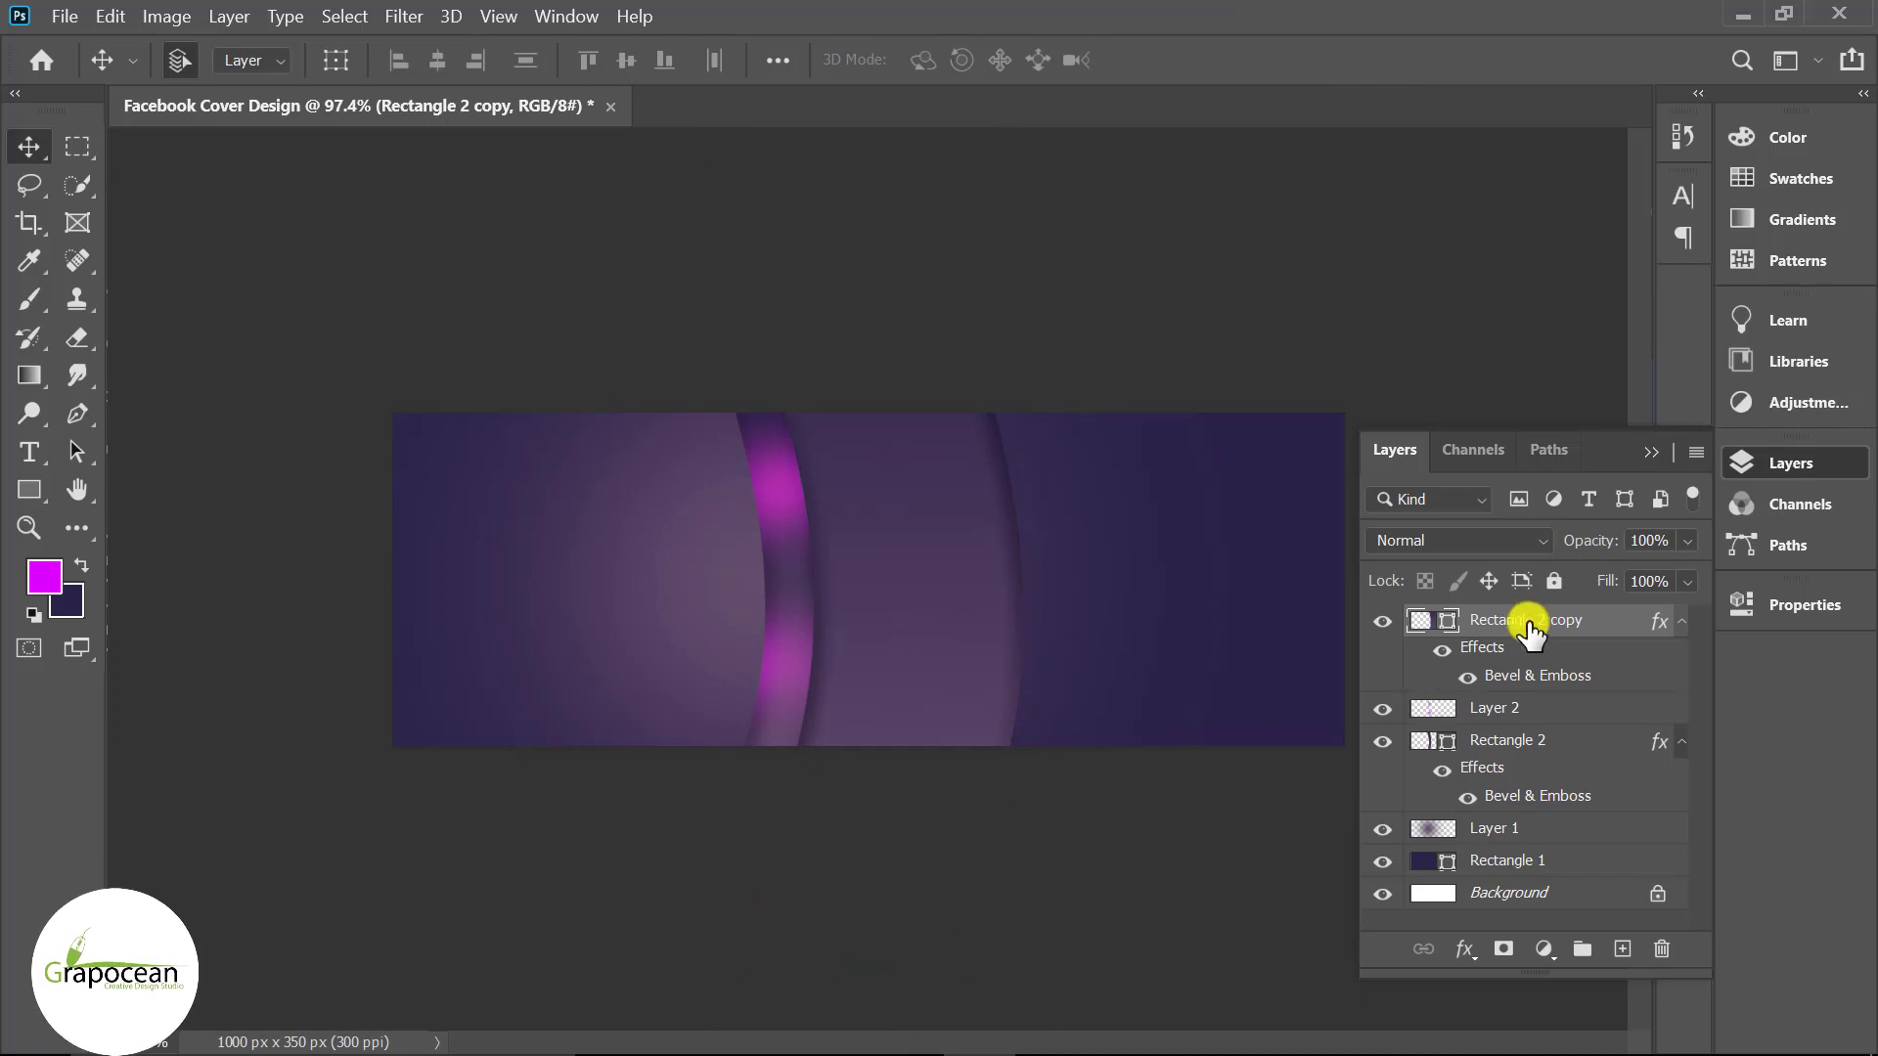
# - Switch Layer 2's magenta glow to Overlay blend mode
pyautogui.moveTo(1558, 634); pyautogui.dragTo(1501, 732)
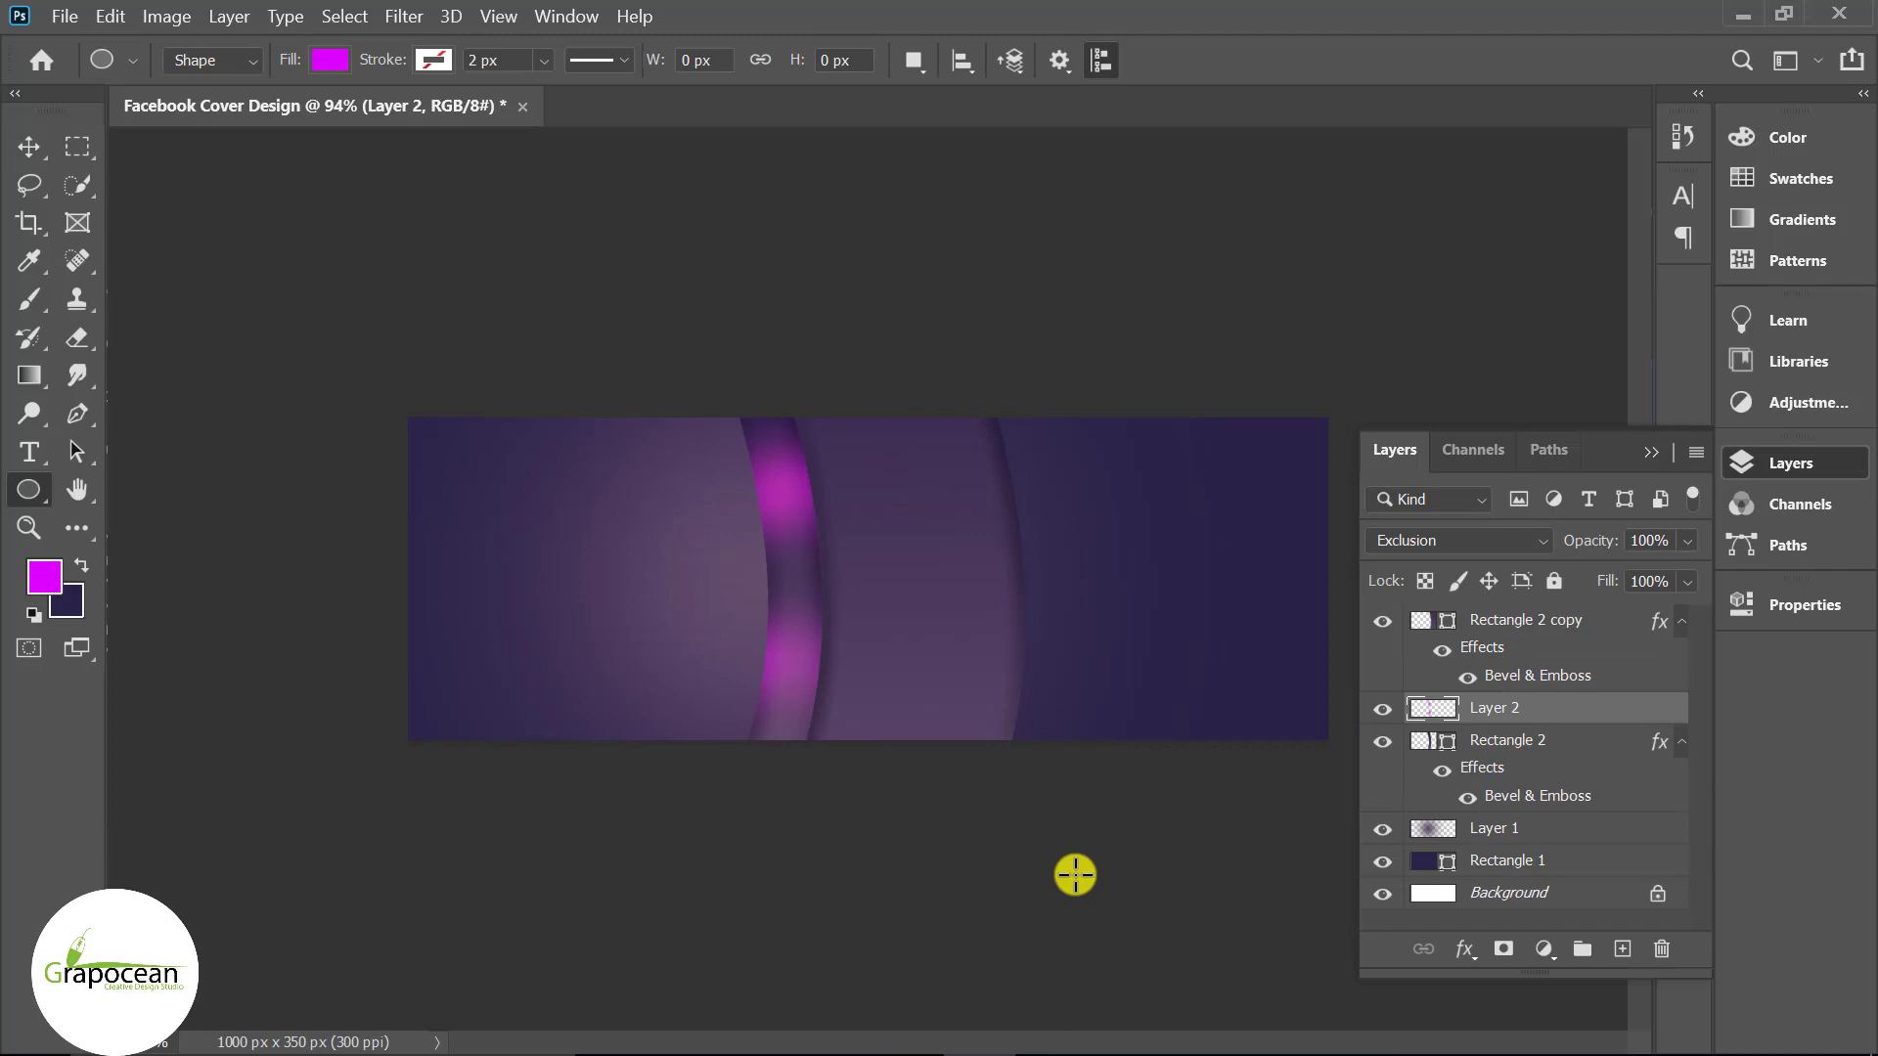
pyautogui.click(1452, 548)
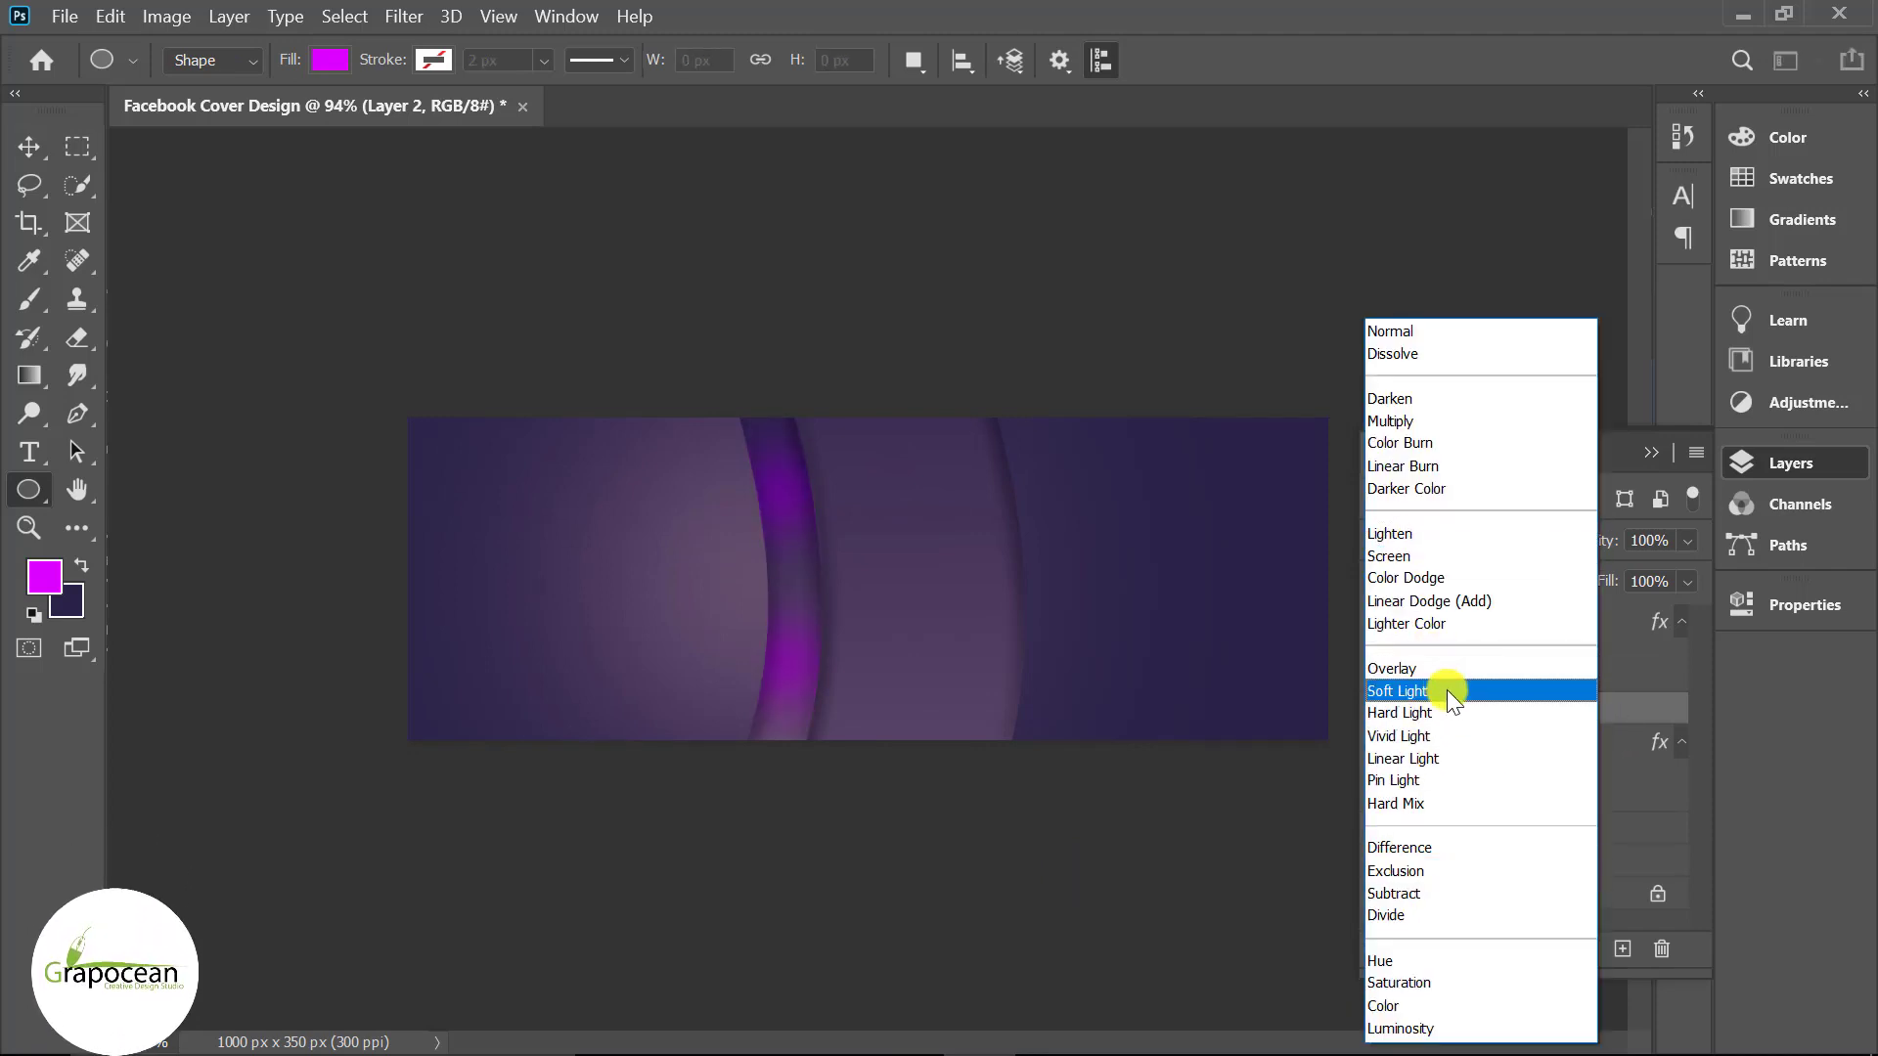
pyautogui.click(1446, 668)
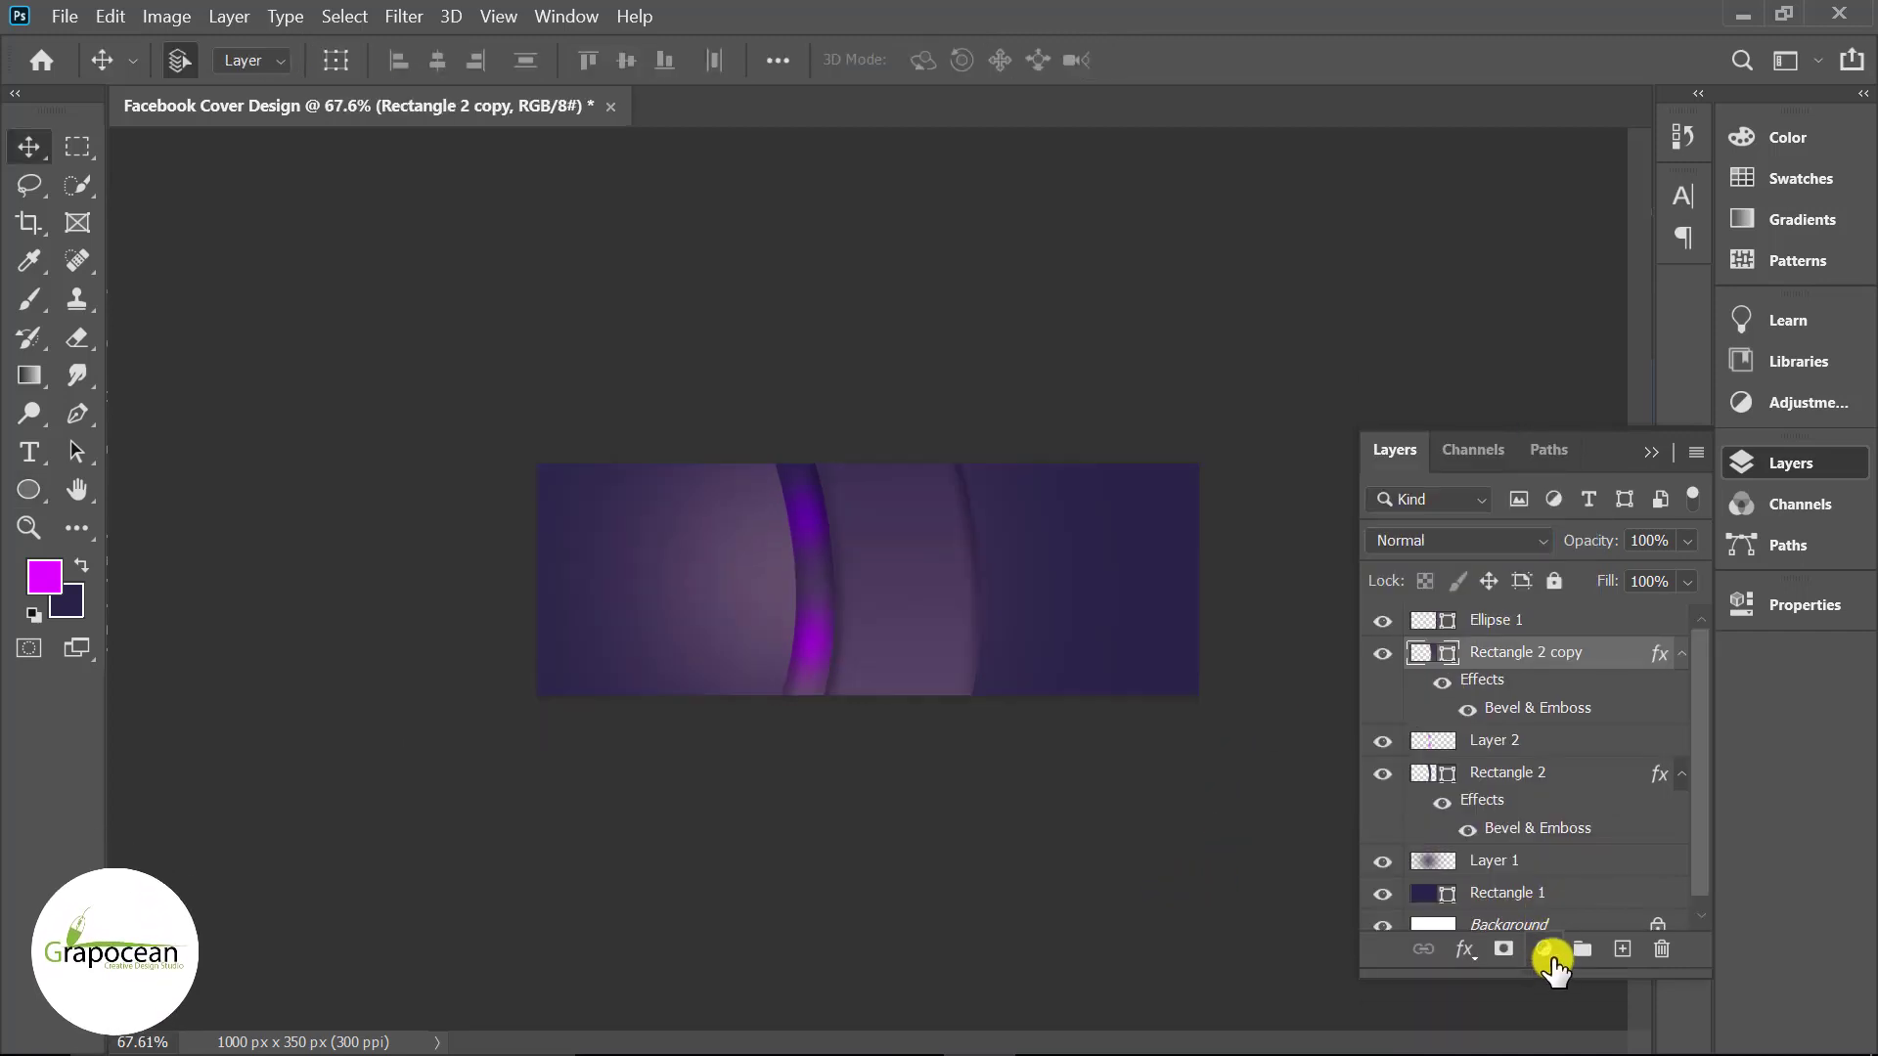
pyautogui.click(1550, 956)
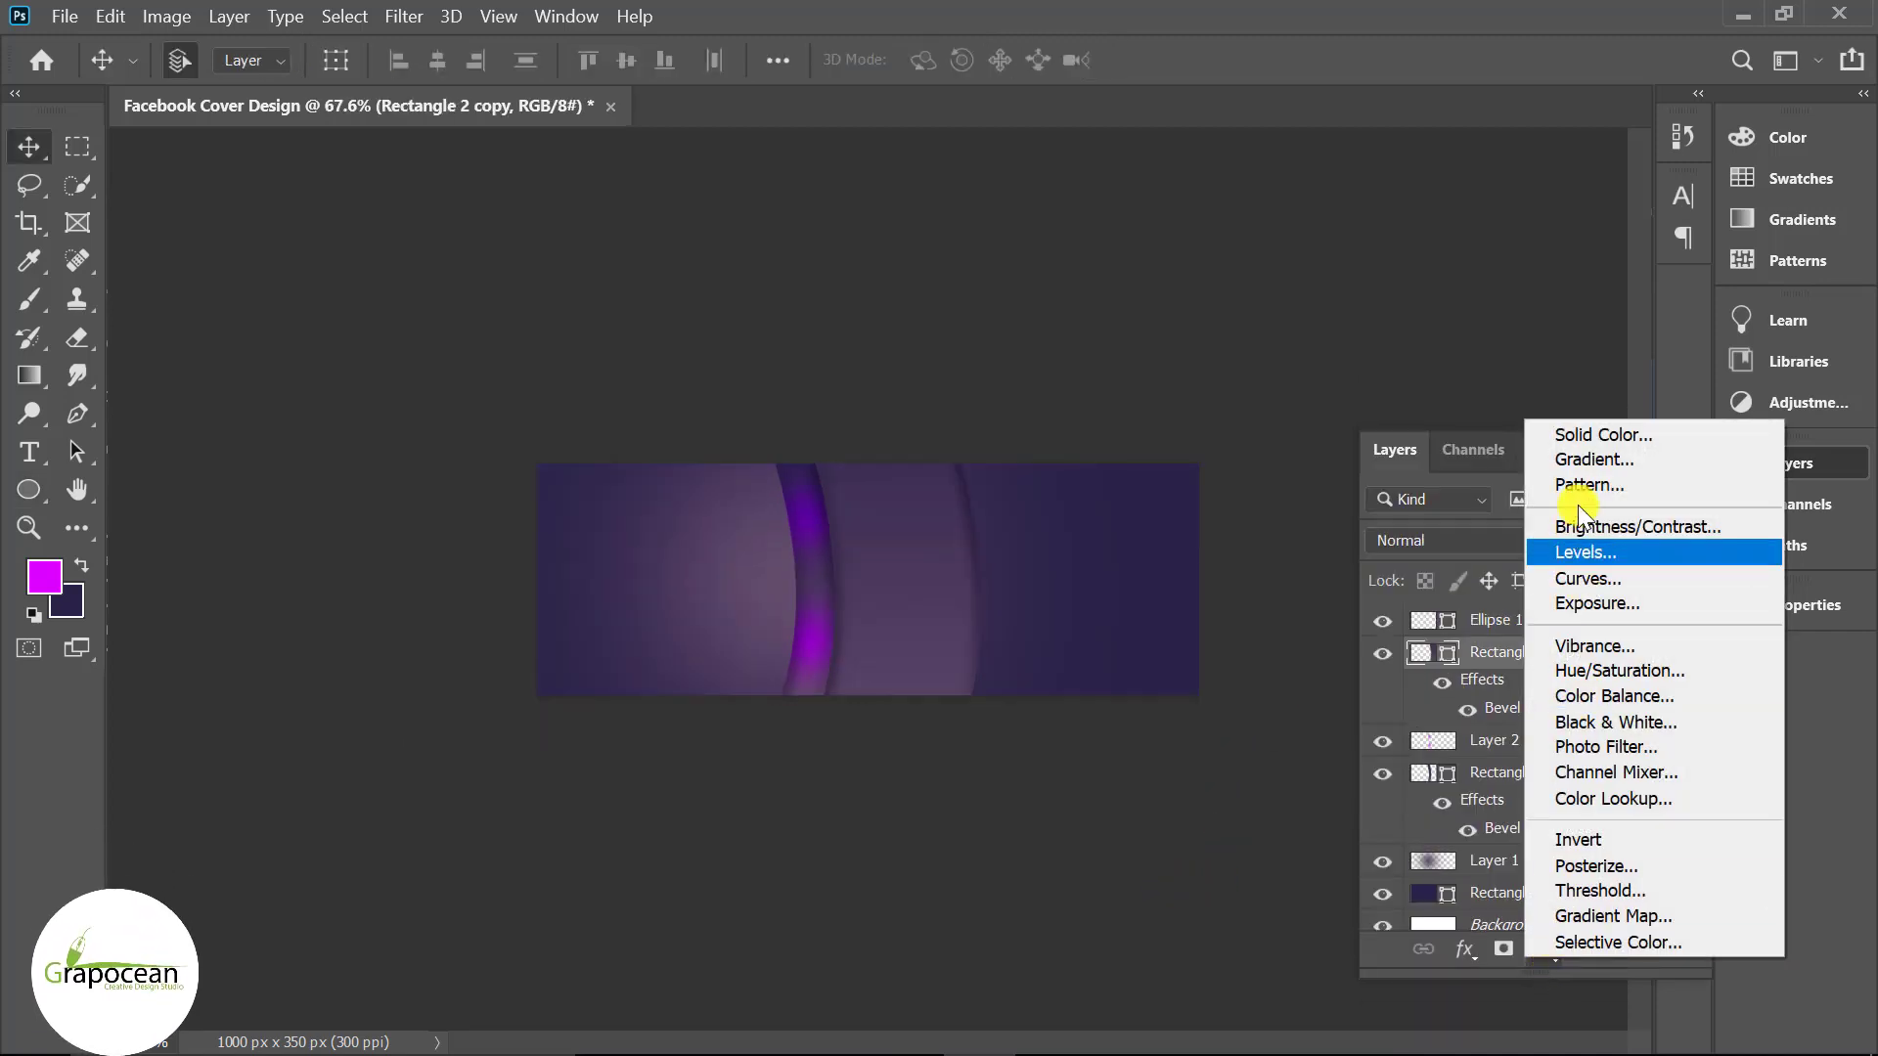
# - Add a Solid Color fill sampled from the dark purple background, clipped to Rectangle 2 copy
pyautogui.click(1594, 435)
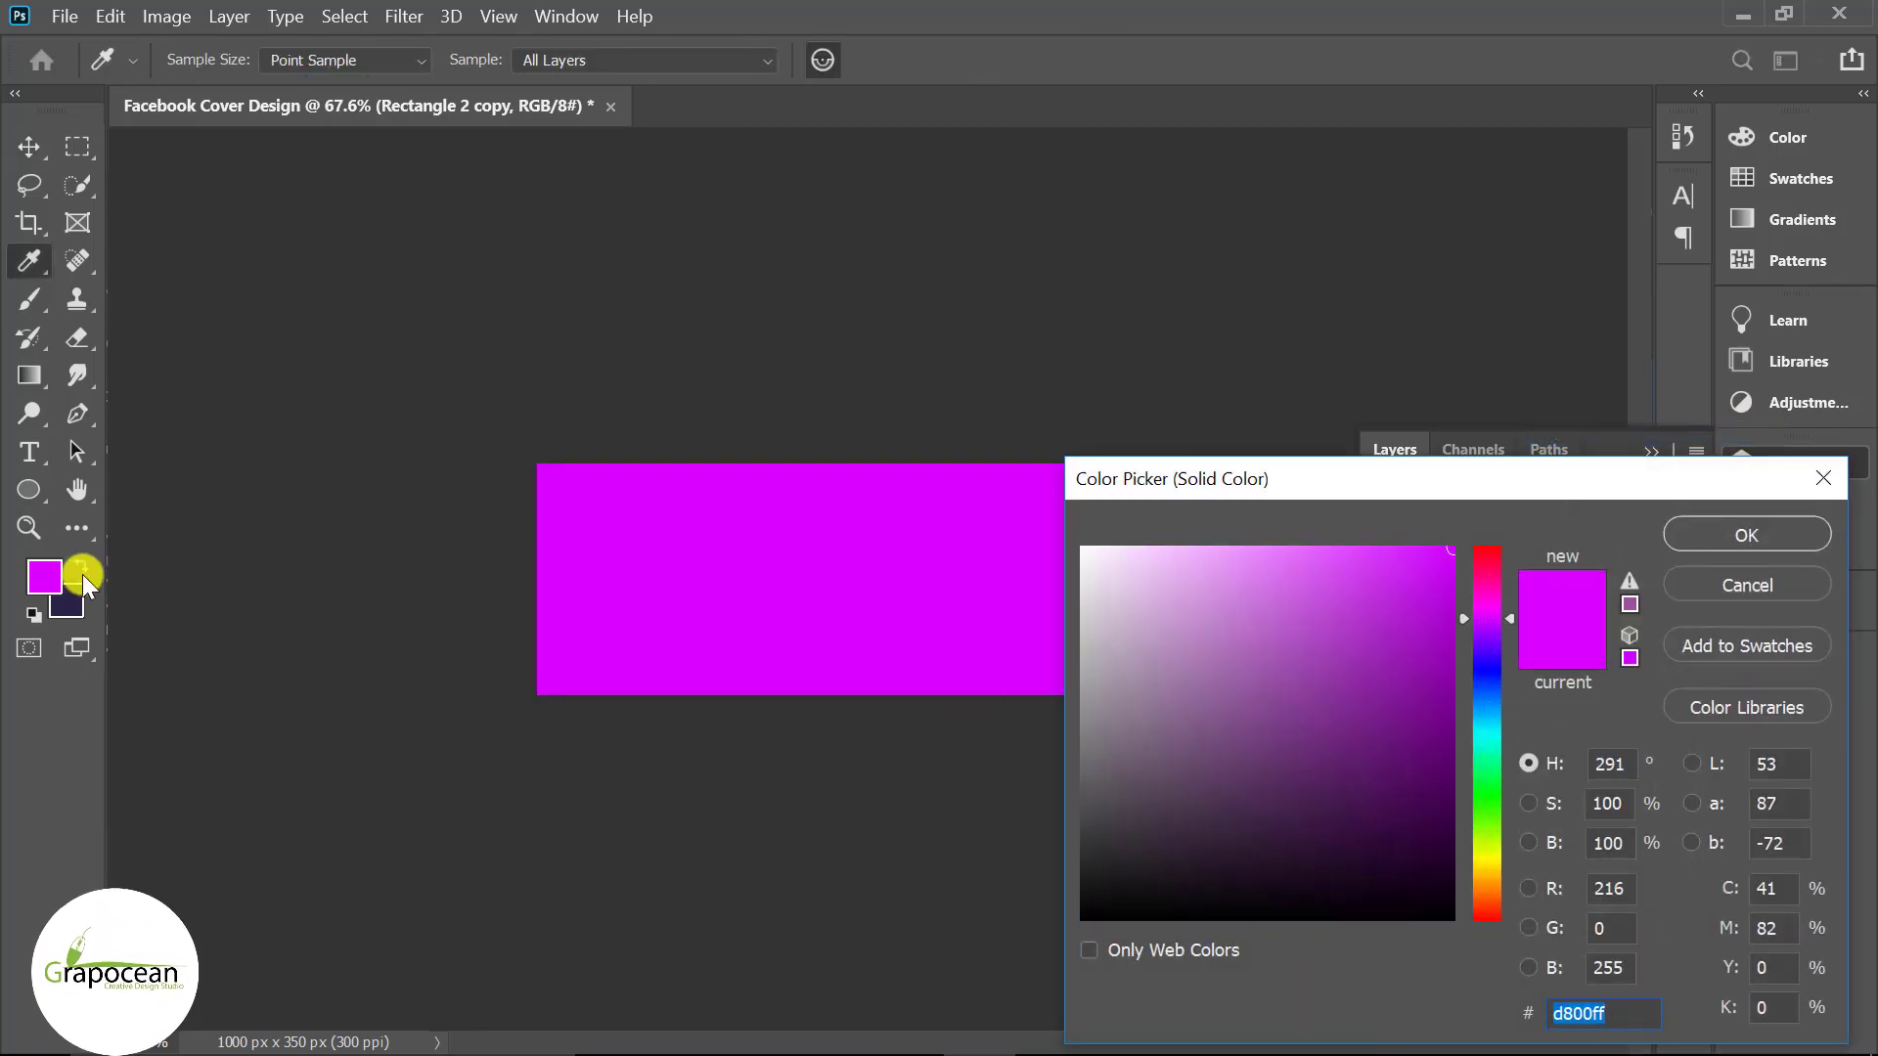
pyautogui.click(82, 597)
pyautogui.click(1825, 536)
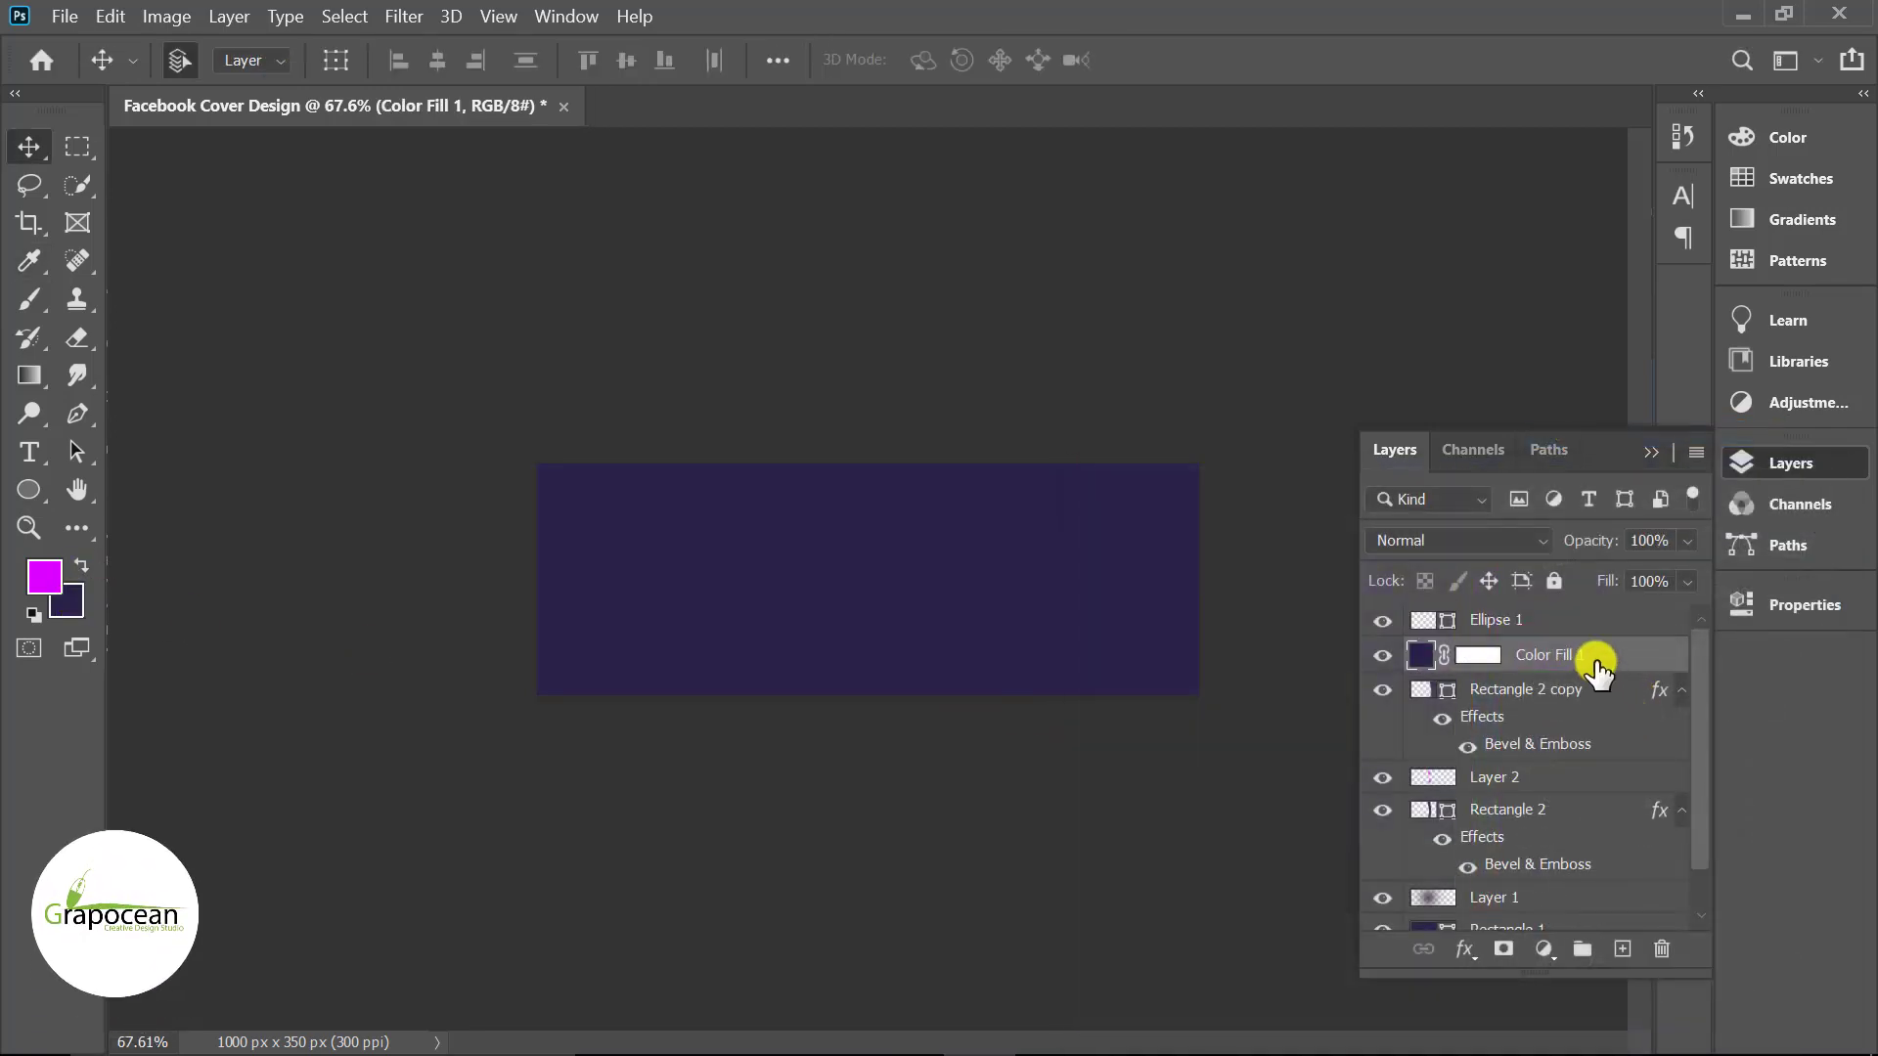
pyautogui.rightClick(1594, 655)
pyautogui.click(1369, 583)
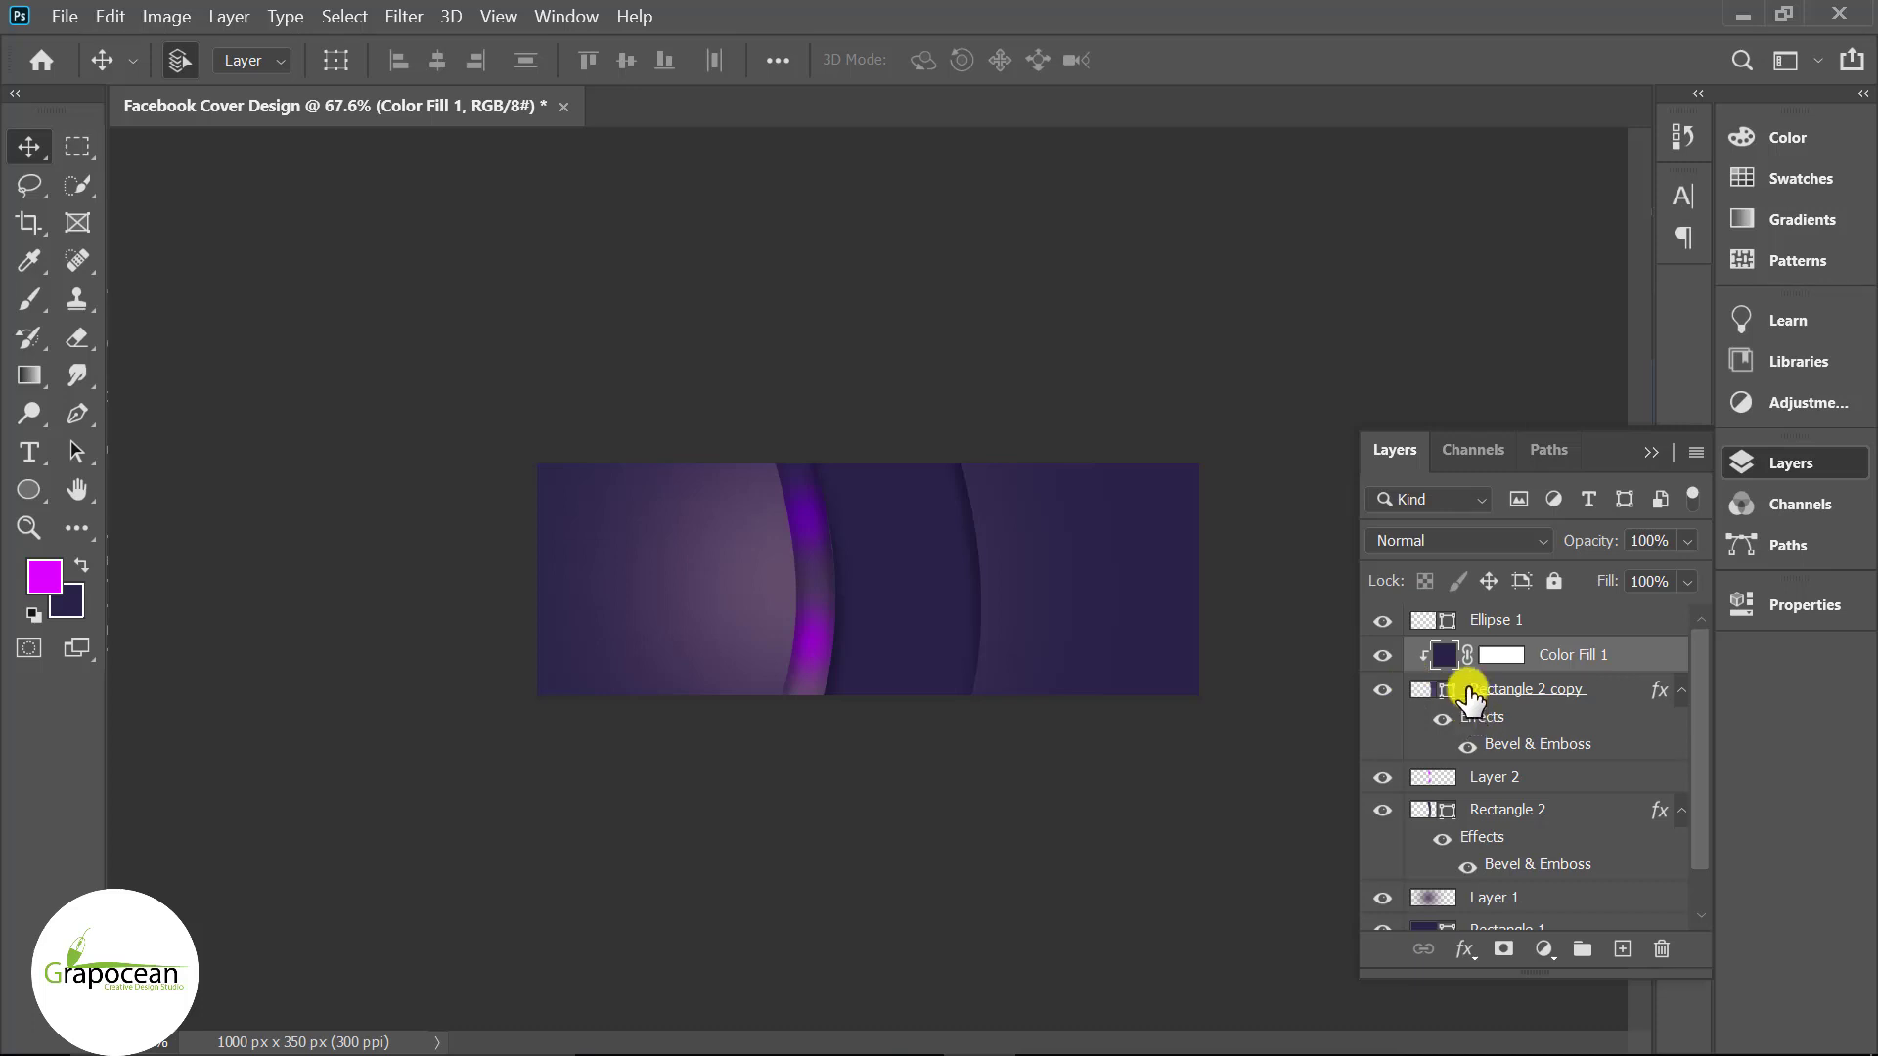
# - Brush the fill's mask with a soft black brush to reveal a lighter glow
pyautogui.rightClick(29, 299)
pyautogui.click(92, 293)
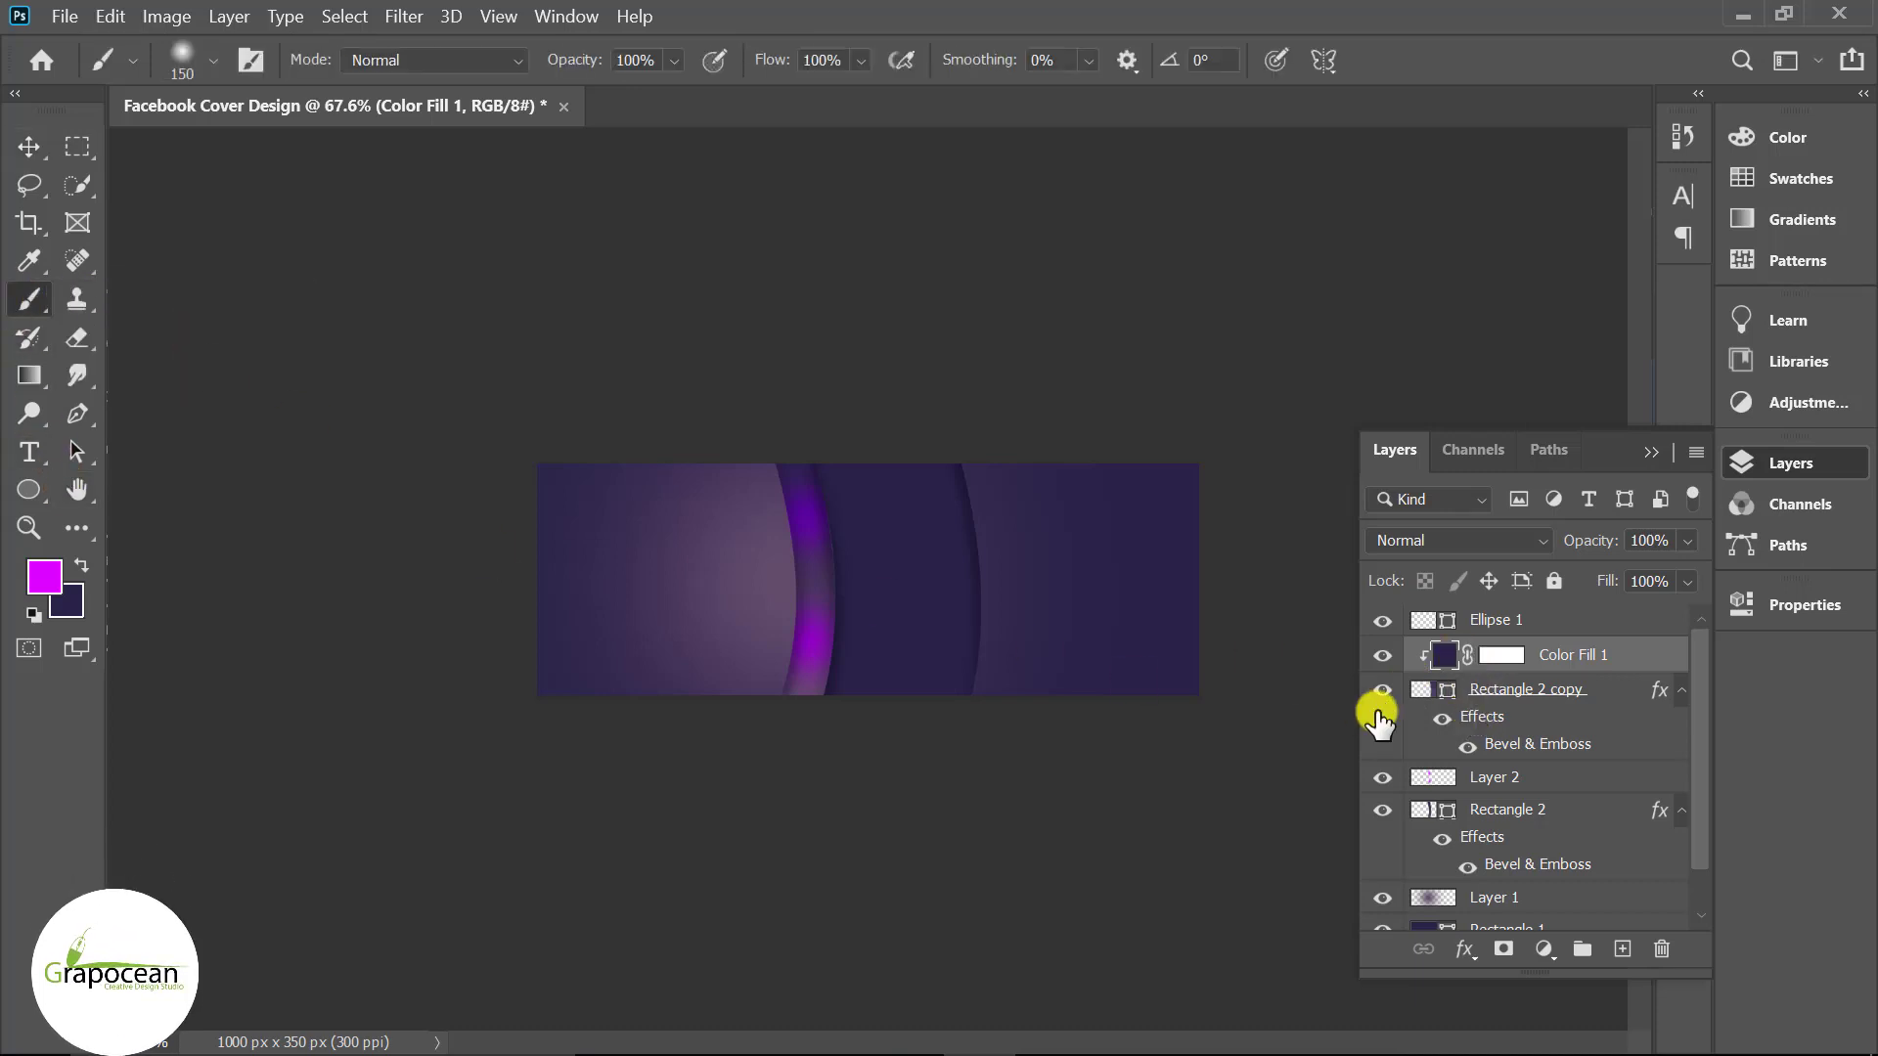
pyautogui.click(904, 555)
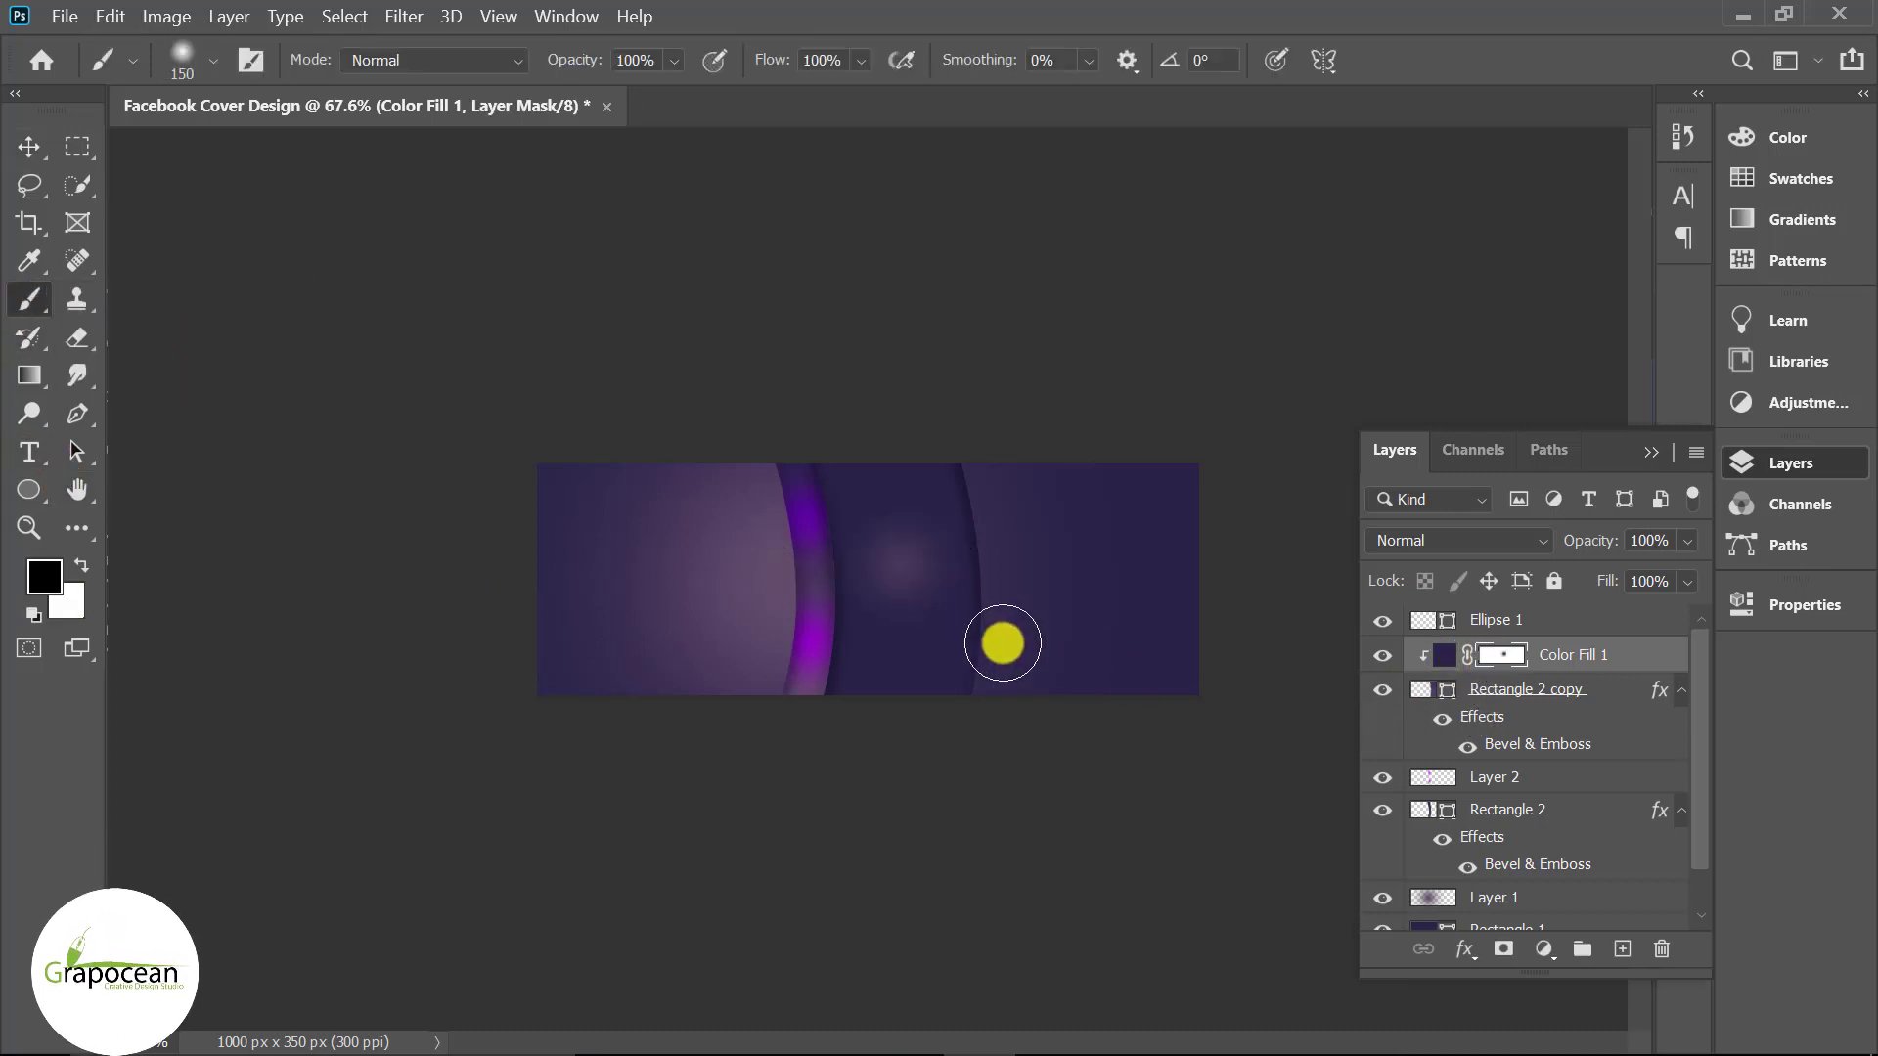
pyautogui.press('[')
pyautogui.press('[')
pyautogui.press('[')
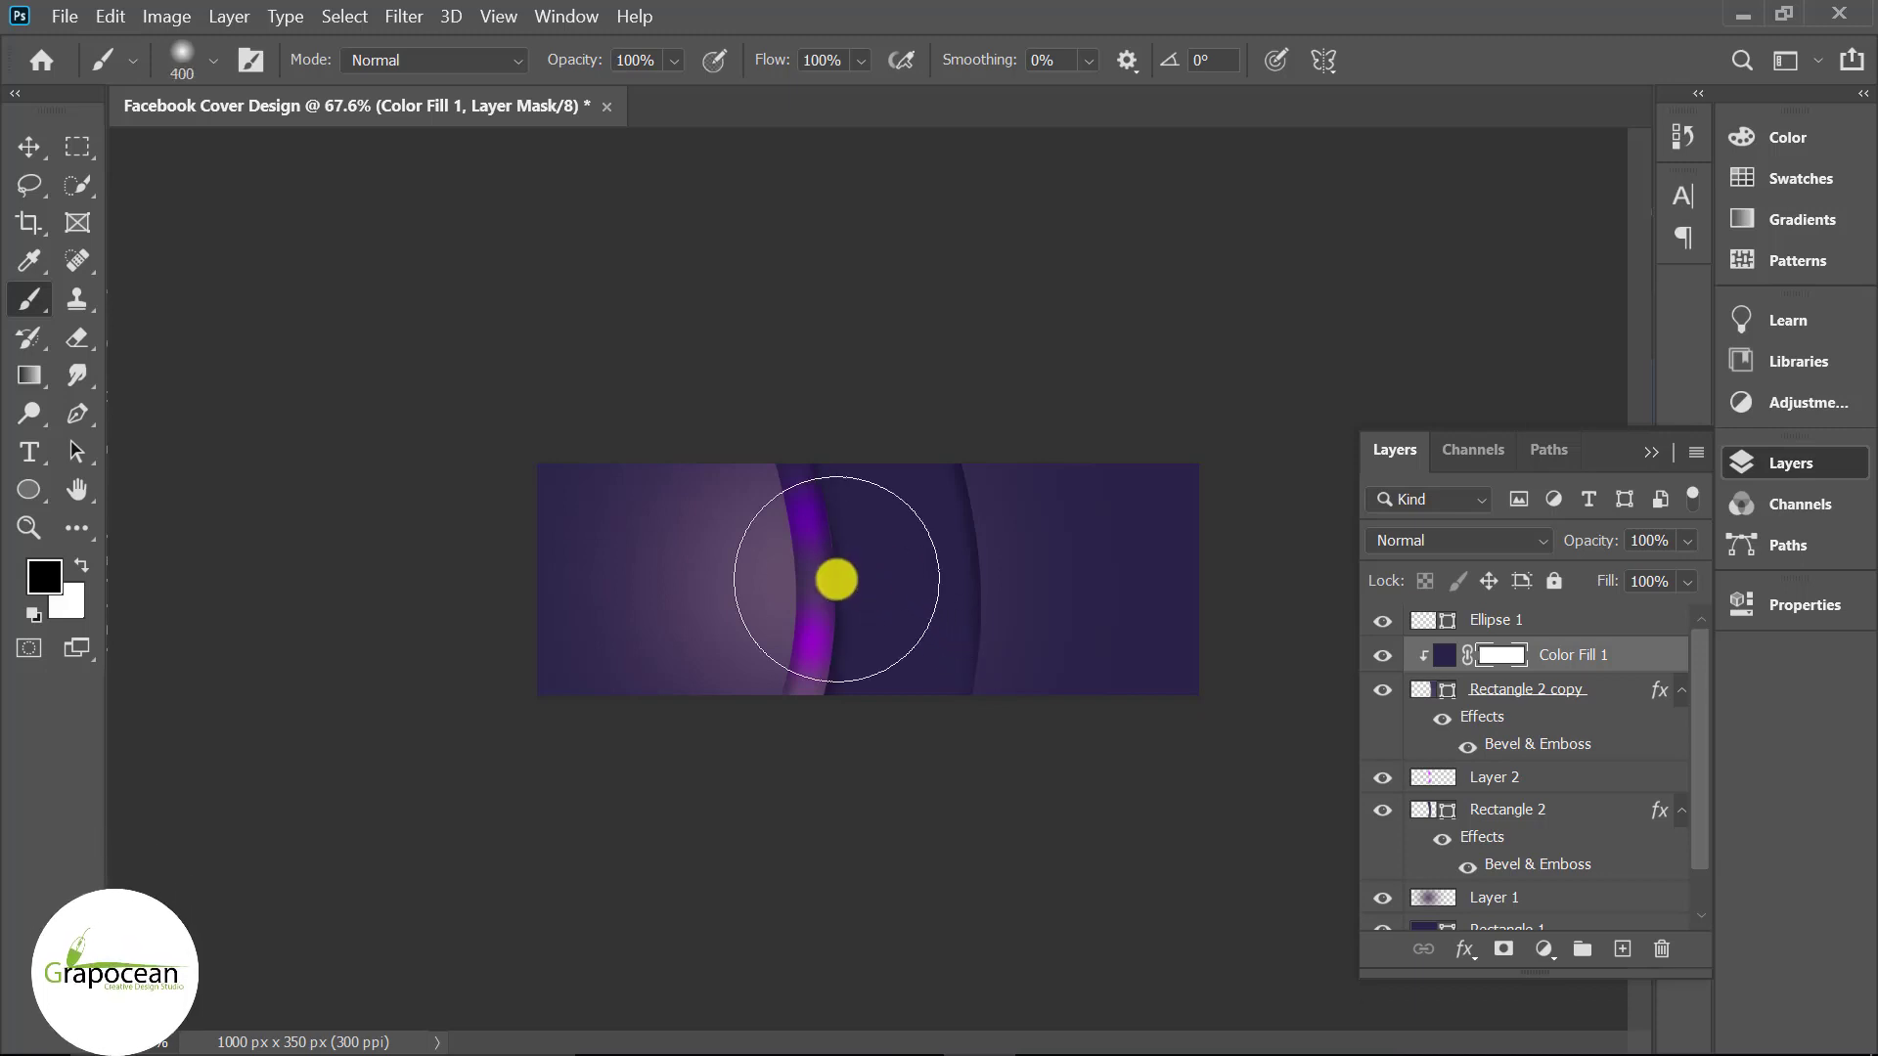
pyautogui.click(836, 579)
pyautogui.press(']')
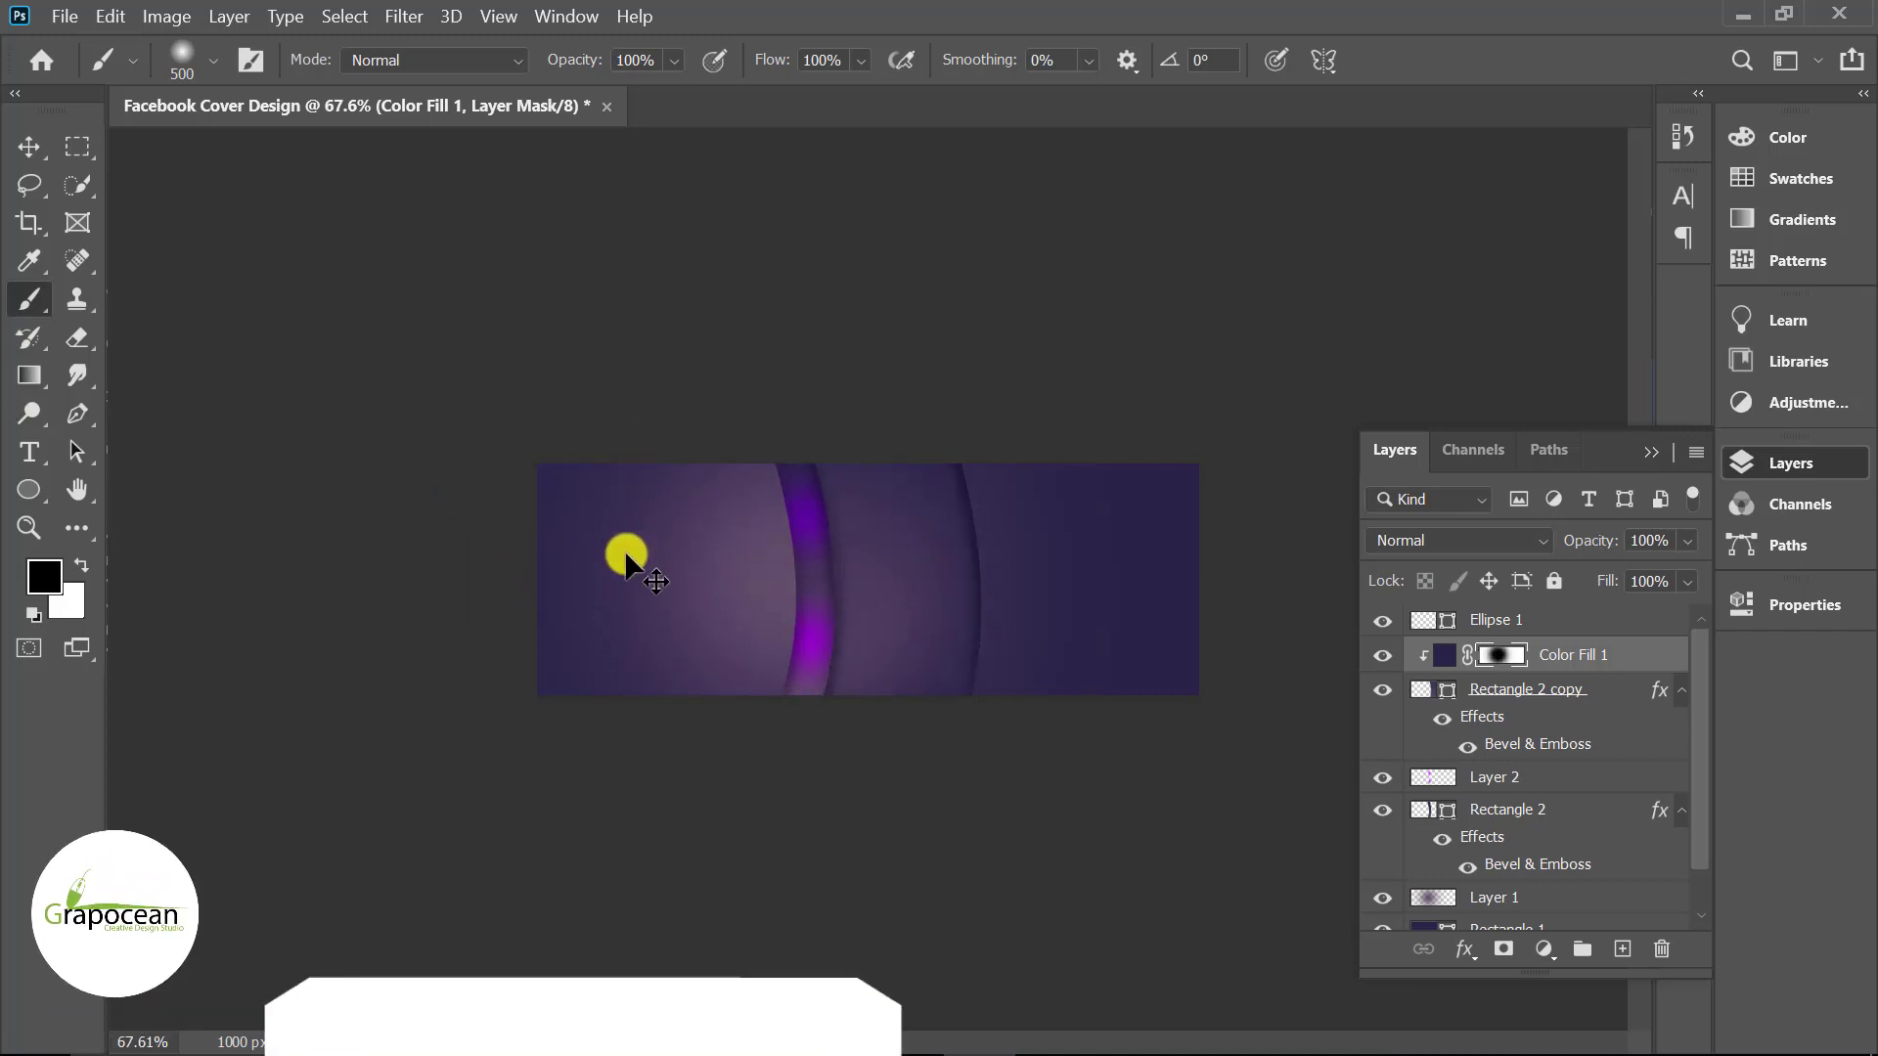
pyautogui.click(30, 148)
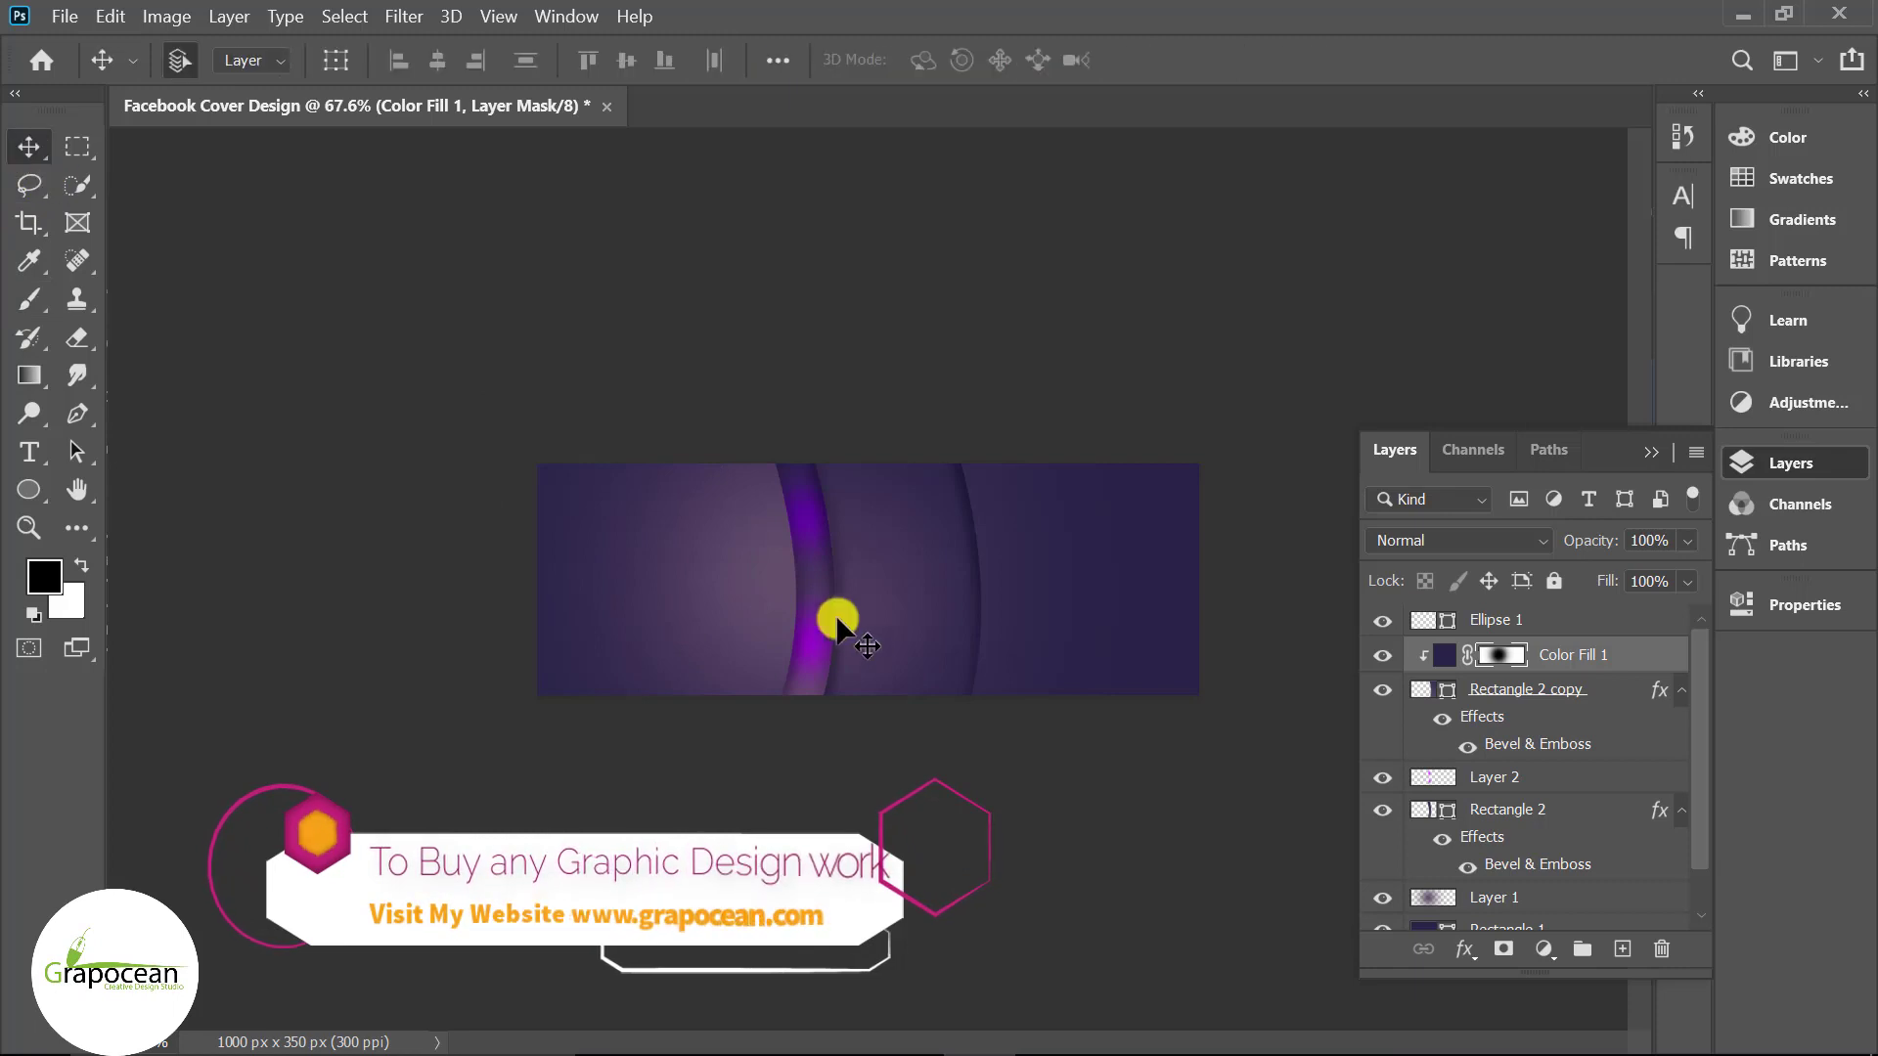
# - Move the Layer 1 glow left and rescale it to fit the band
pyautogui.moveTo(838, 626); pyautogui.dragTo(660, 595)
pyautogui.hotkey('ctrl', 't')
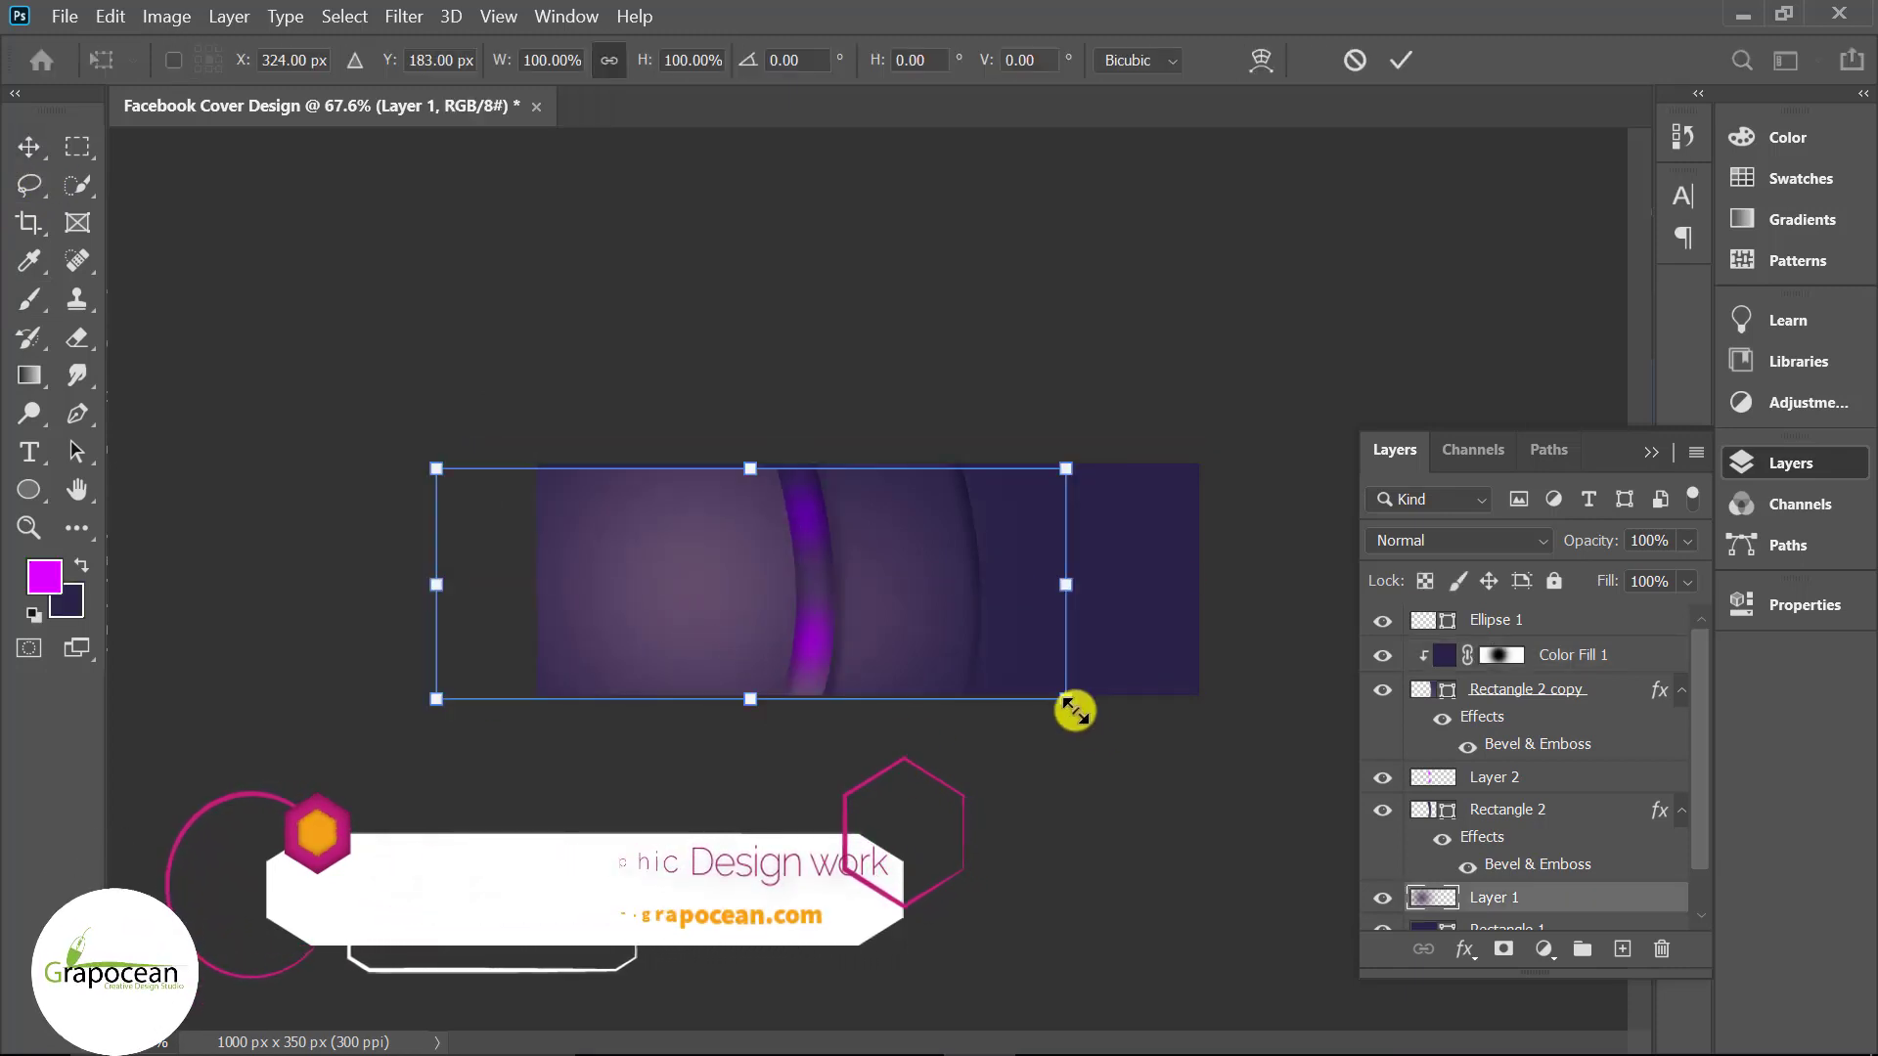
pyautogui.moveTo(1075, 711); pyautogui.dragTo(970, 706)
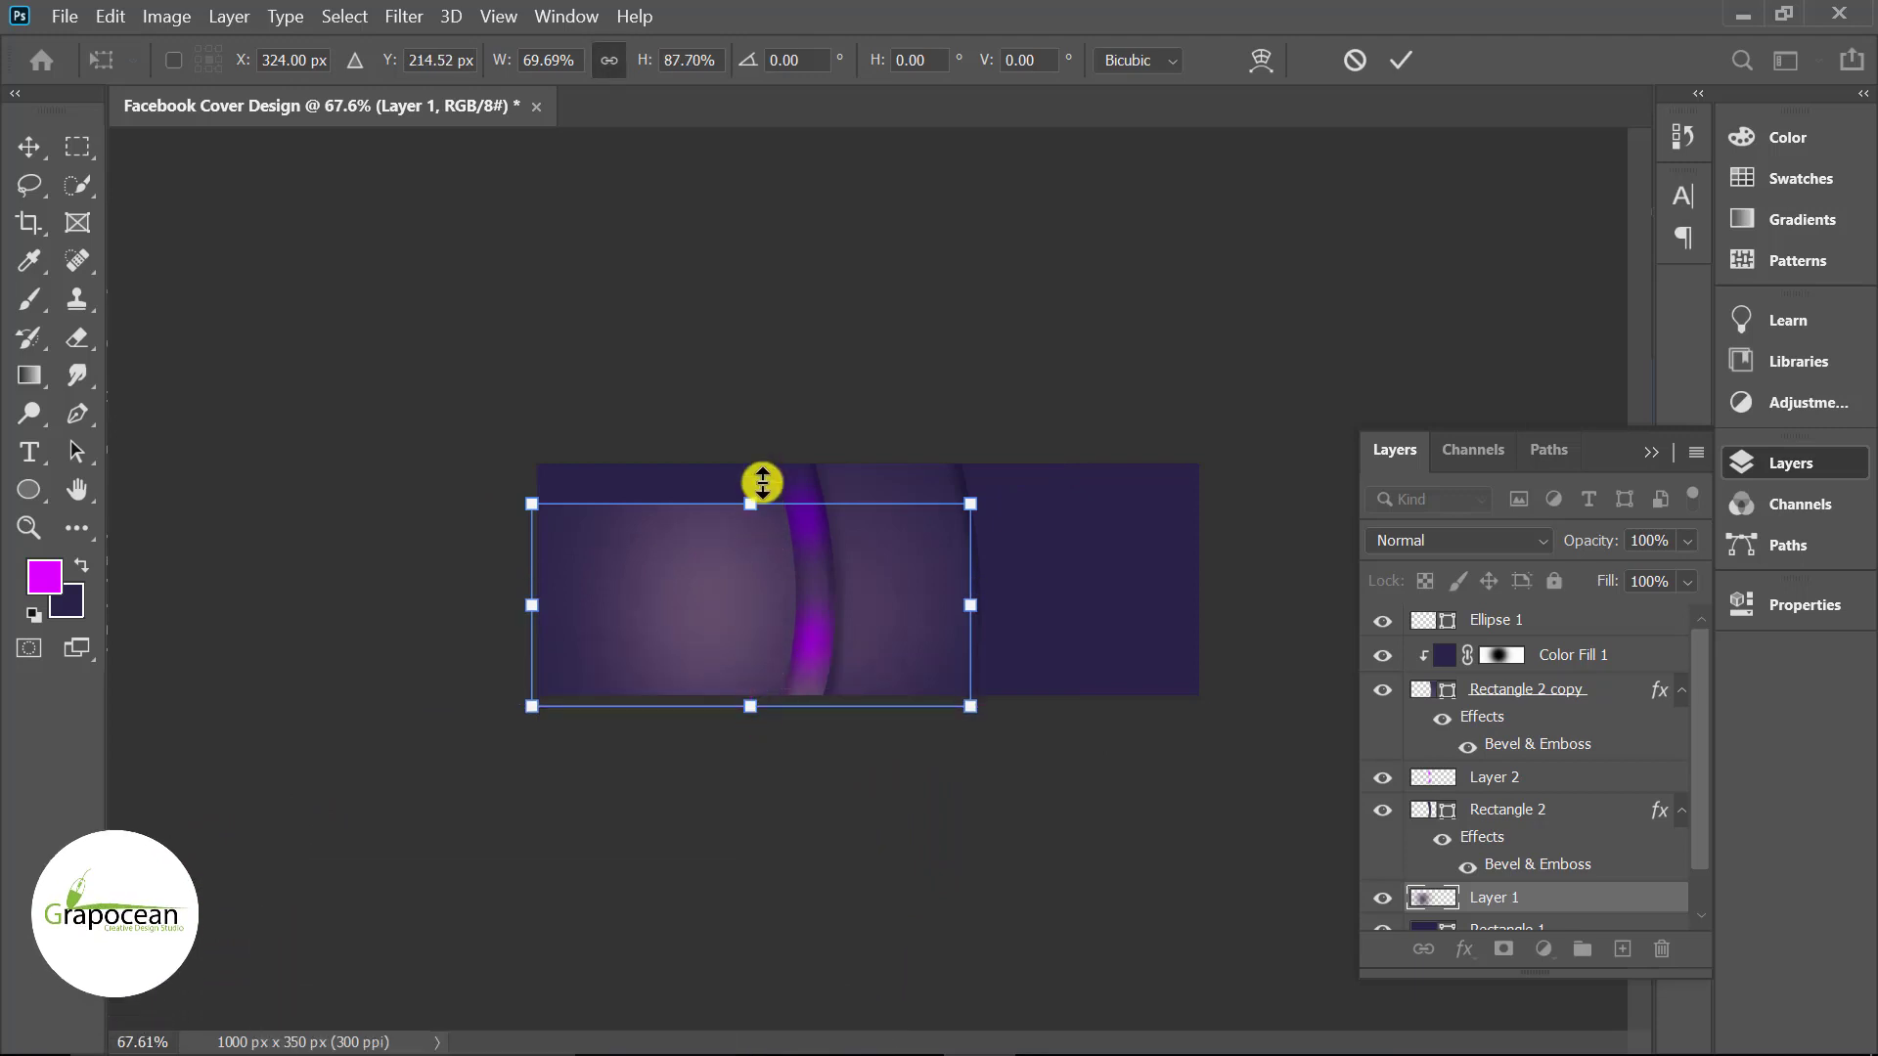
pyautogui.moveTo(762, 483); pyautogui.dragTo(759, 444)
pyautogui.moveTo(958, 707); pyautogui.dragTo(930, 692)
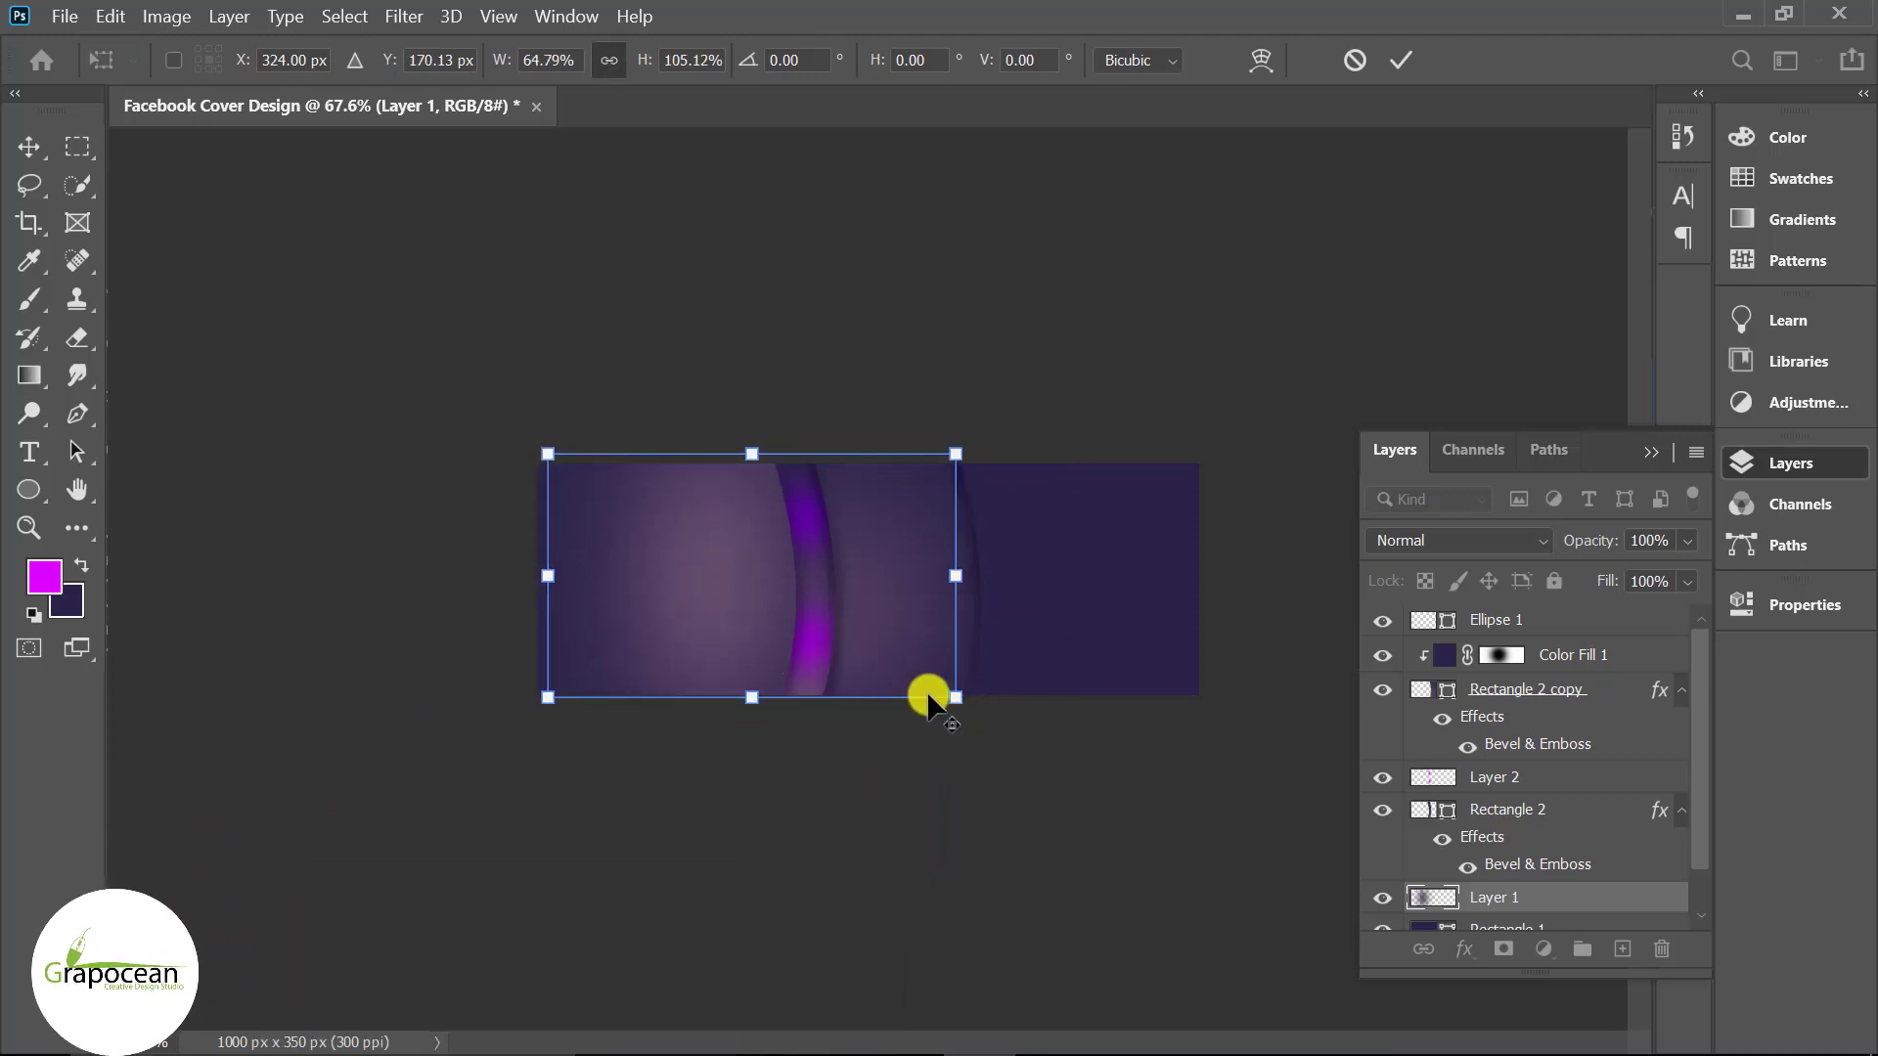
pyautogui.click(1401, 59)
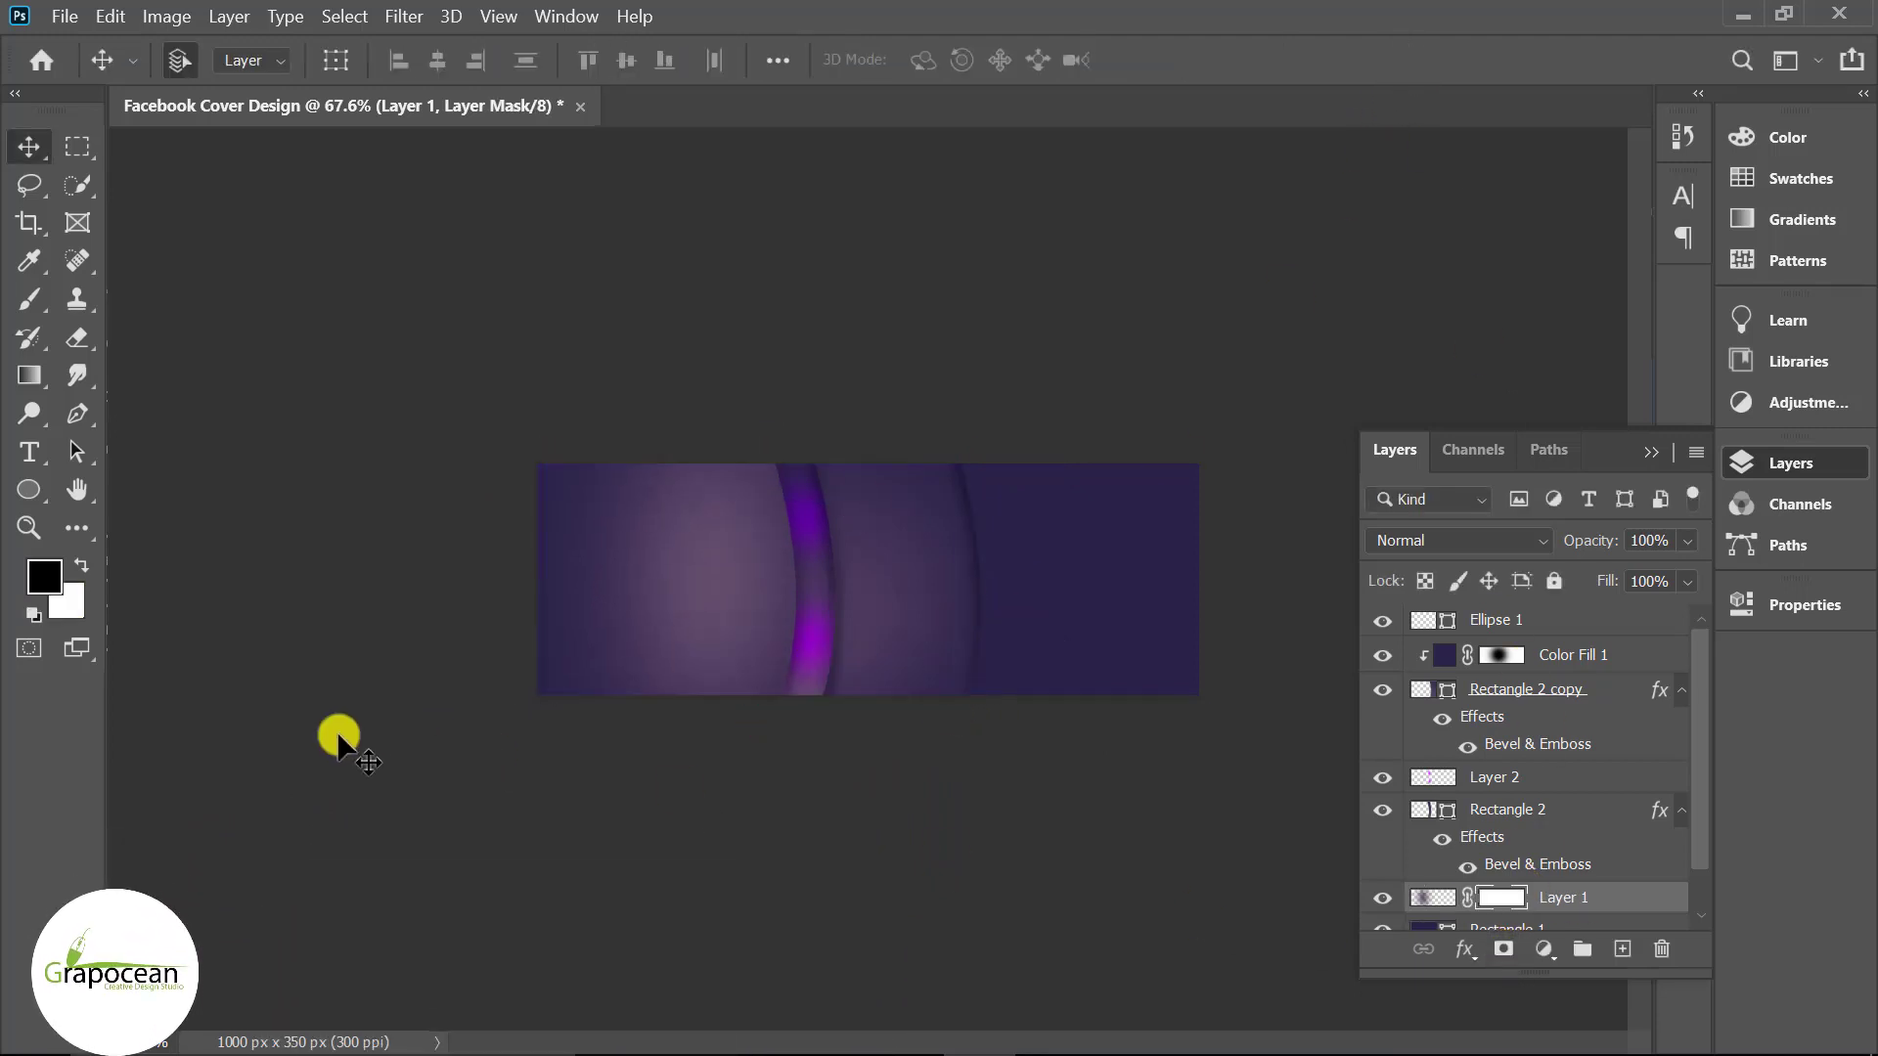
# - Fade the glow's left side with a black-to-white gradient on its layer mask
pyautogui.click(29, 377)
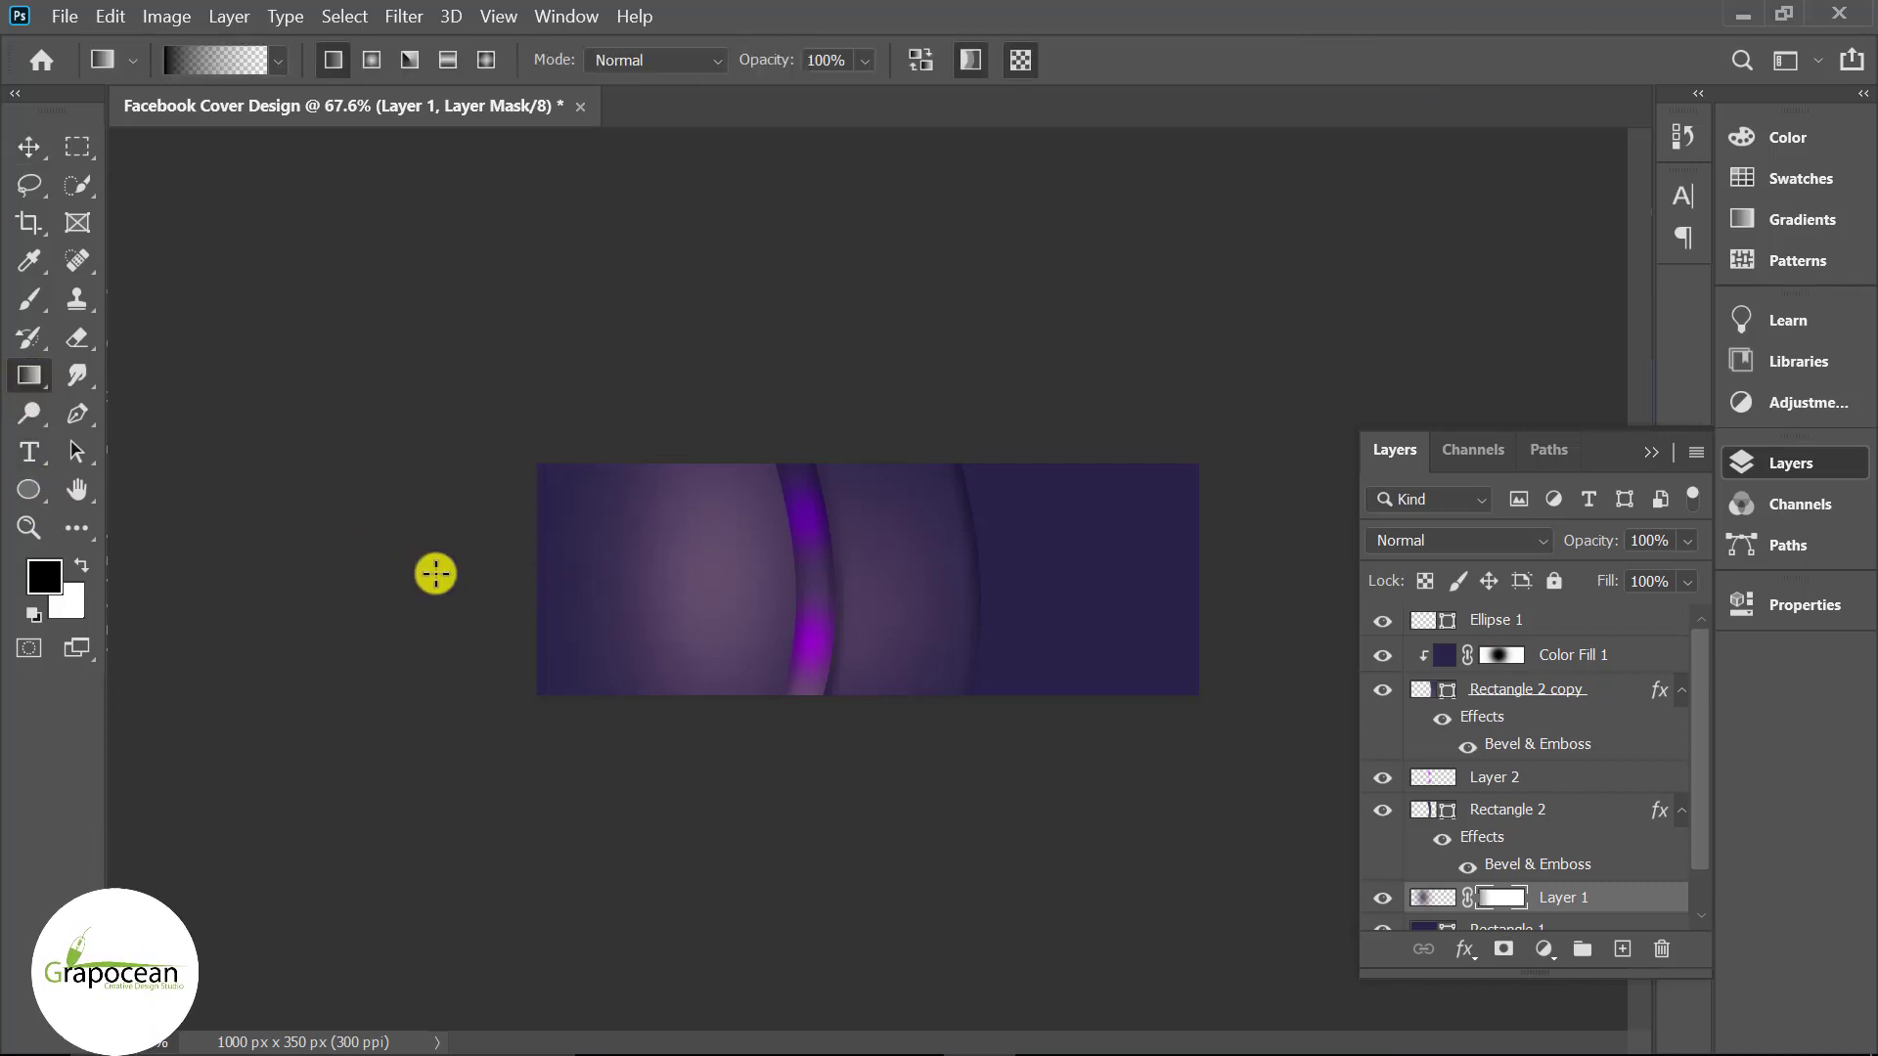
pyautogui.moveTo(886, 615); pyautogui.dragTo(1018, 620)
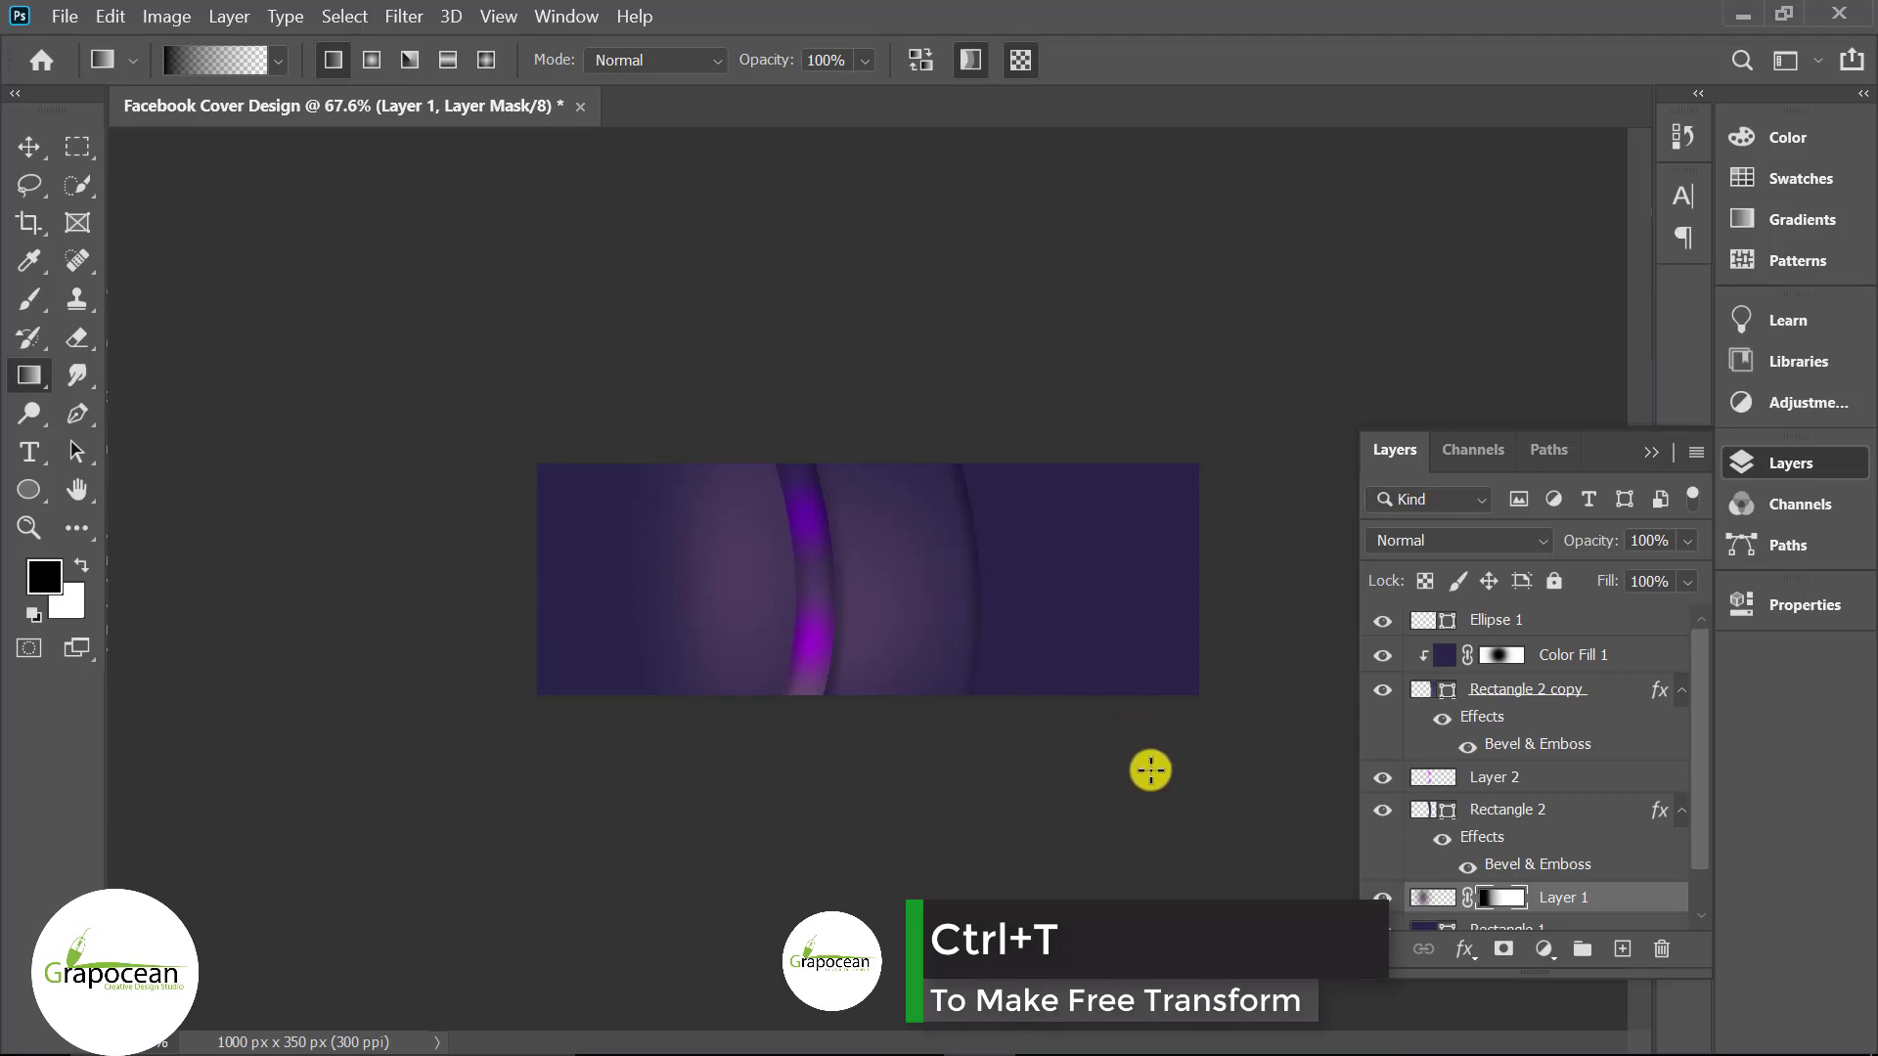
pyautogui.scroll(2, 1150, 770)
pyautogui.click(28, 146)
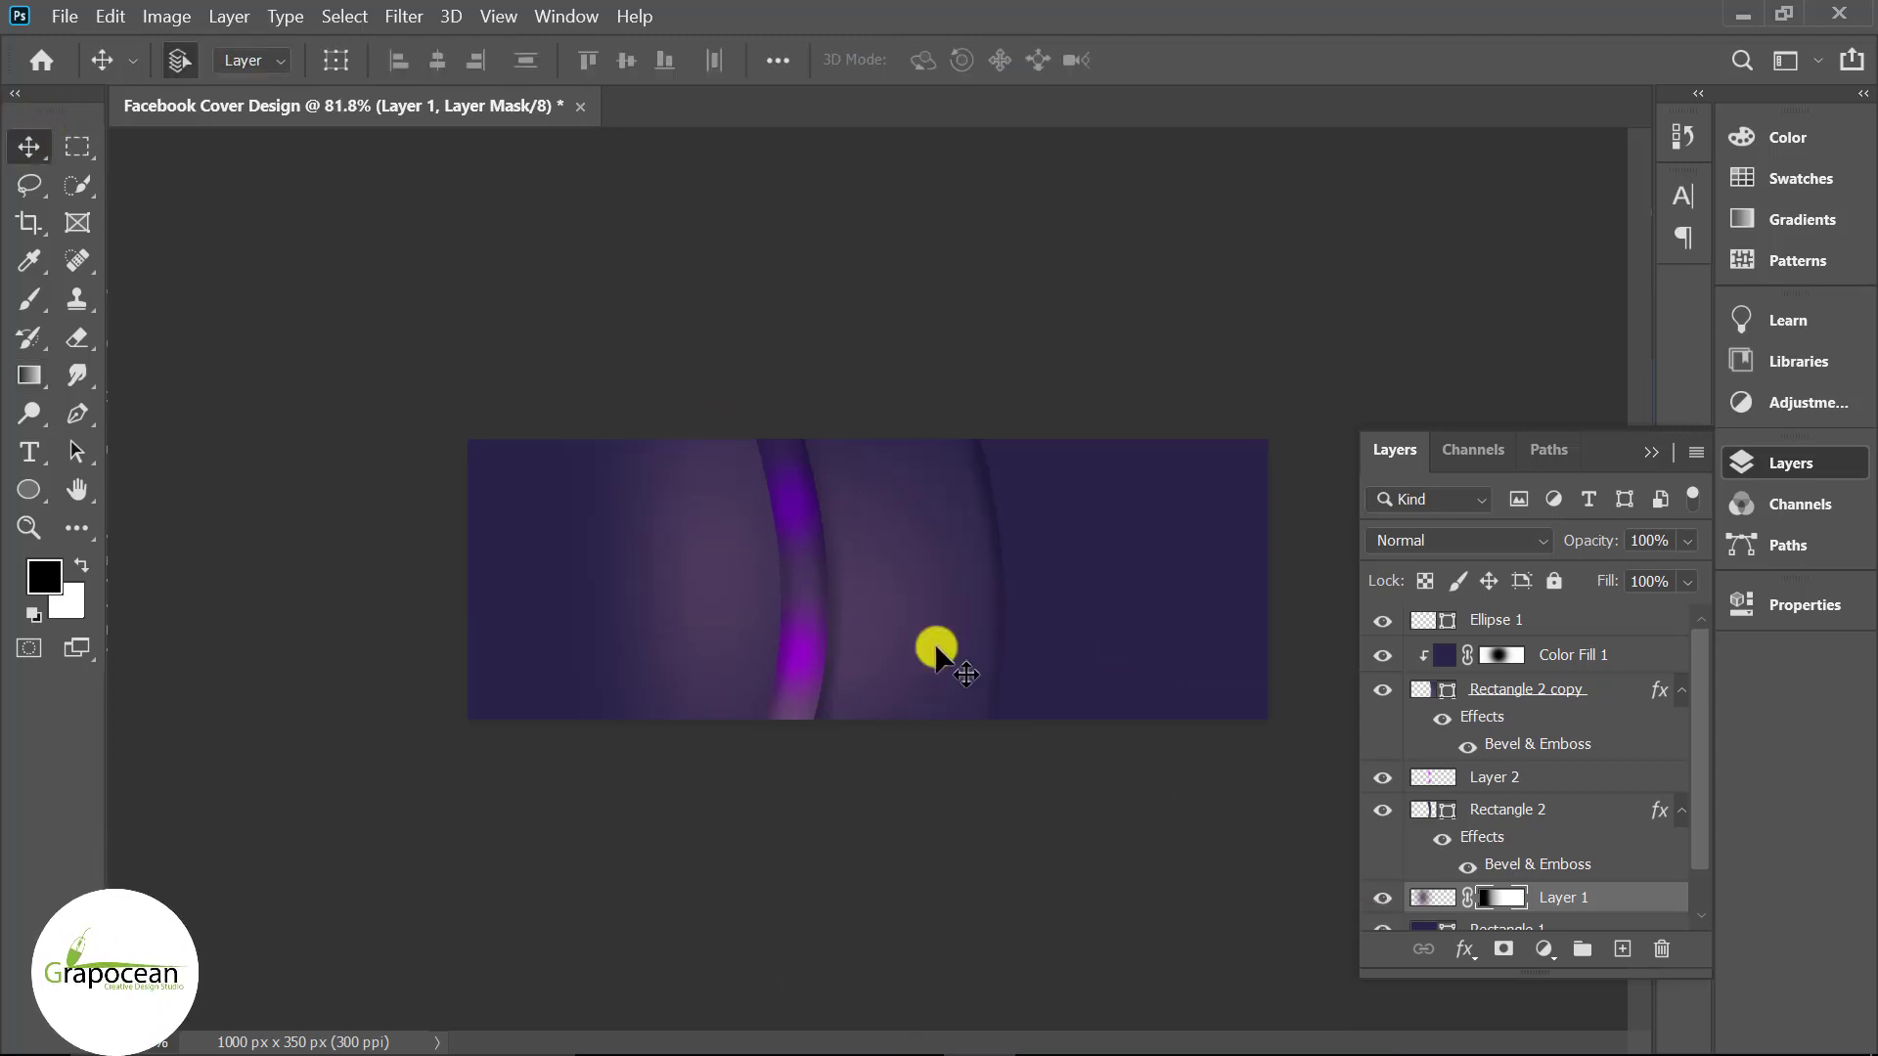
pyautogui.scroll(2, 998, 776)
pyautogui.scroll(2, 997, 776)
pyautogui.scroll(-2, 1000, 780)
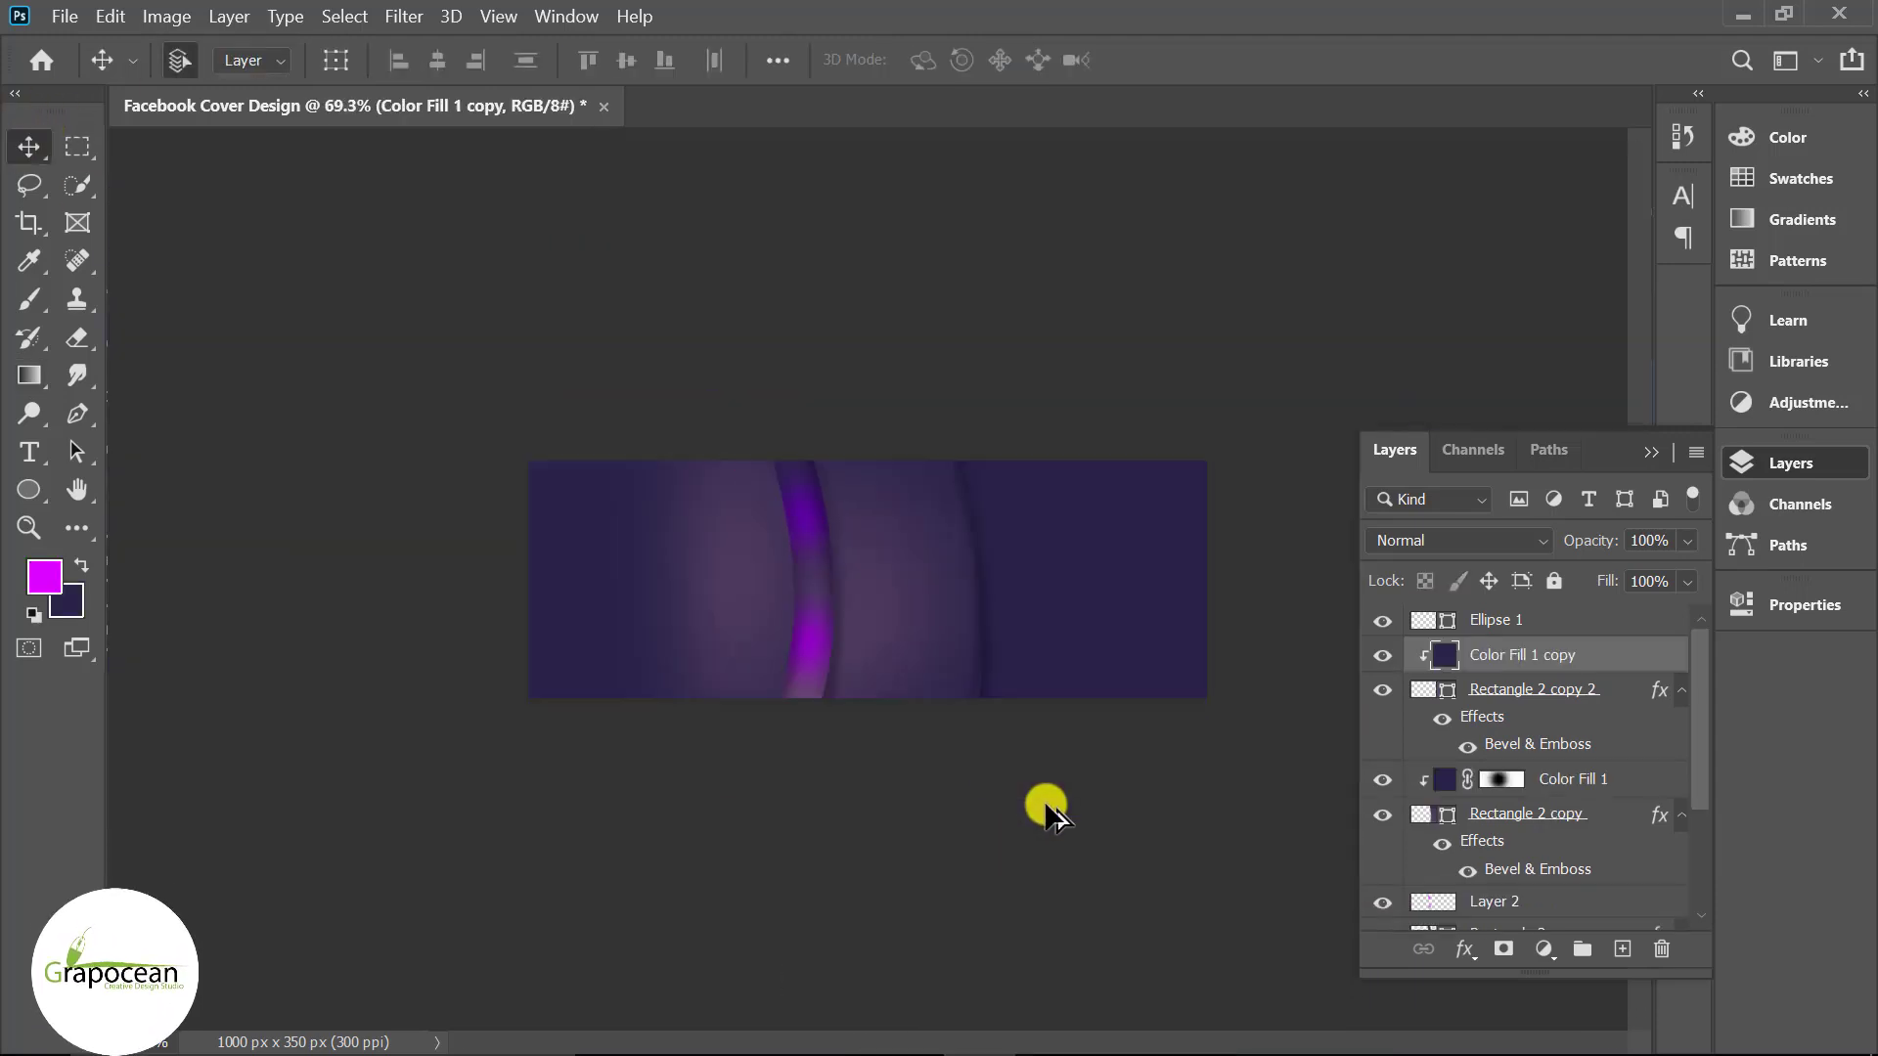
# - Draw a 287 px magenta circle and position it at the banner's top-right corner
pyautogui.click(29, 486)
pyautogui.click(117, 516)
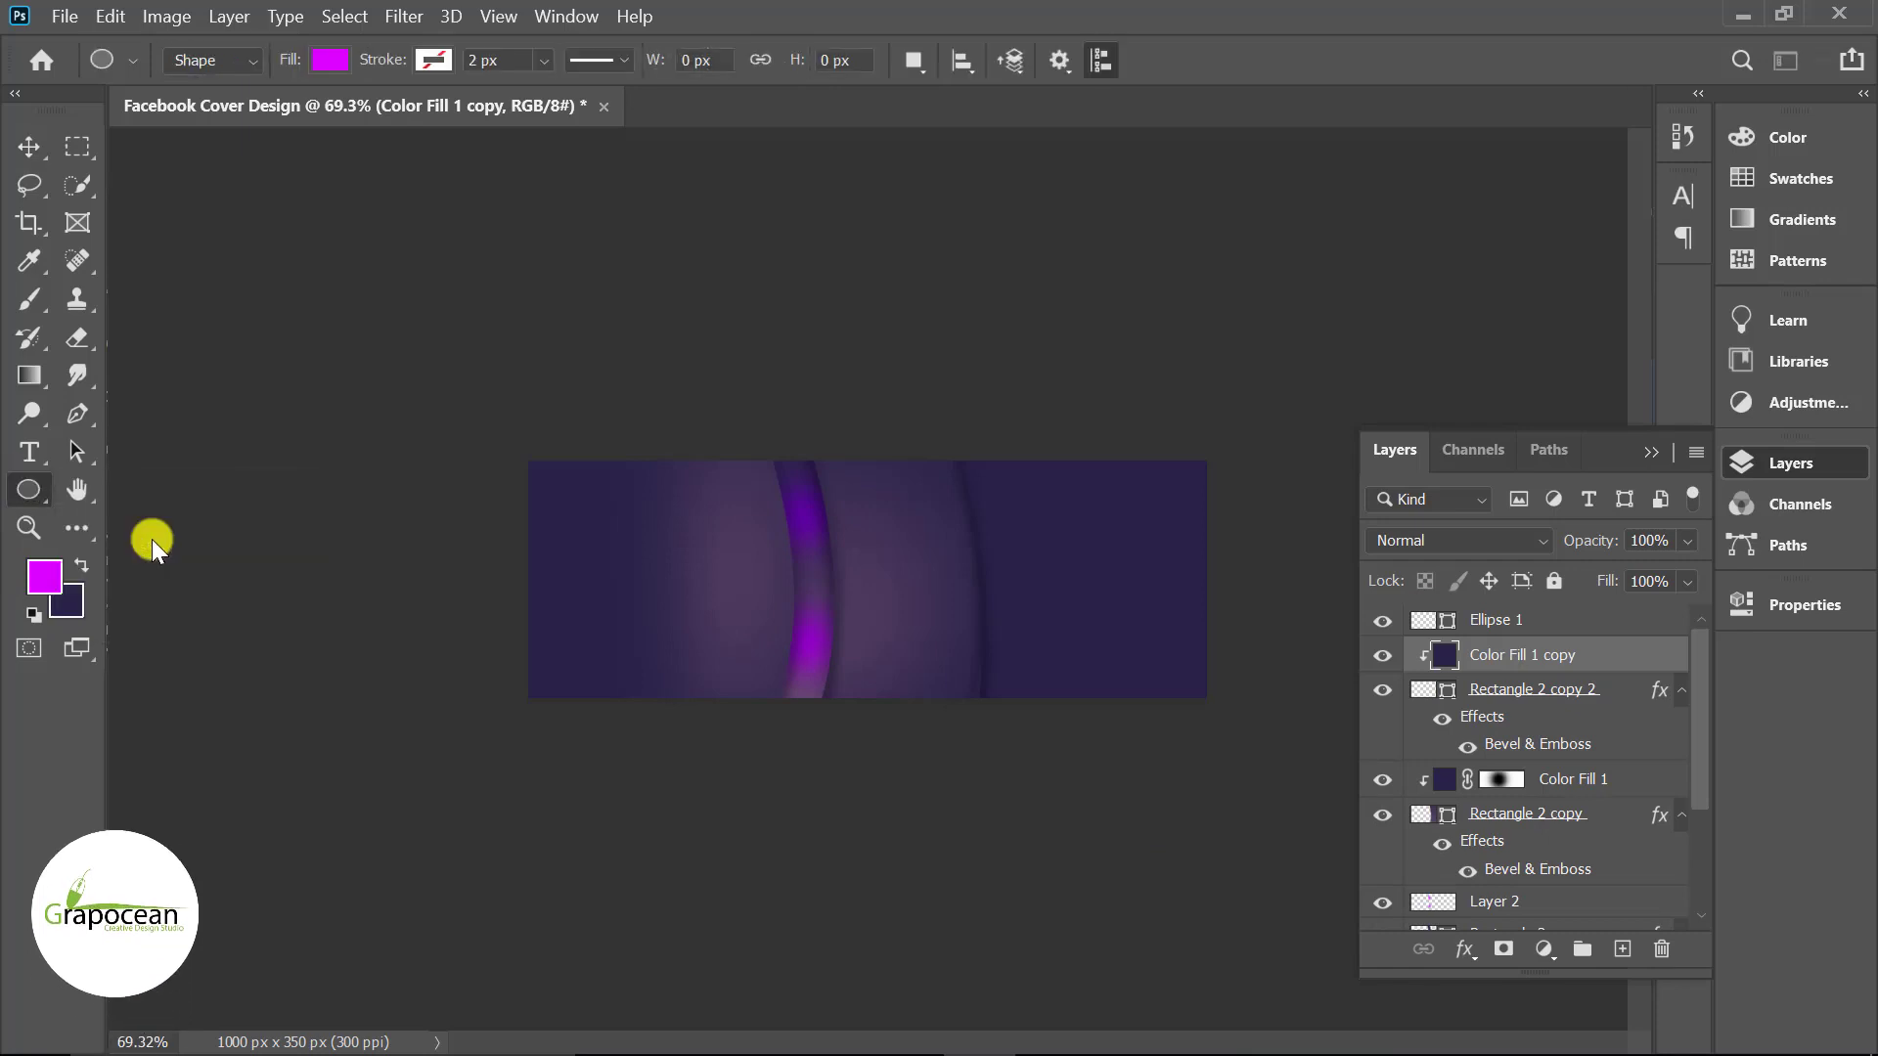
pyautogui.moveTo(999, 429); pyautogui.dragTo(1265, 626)
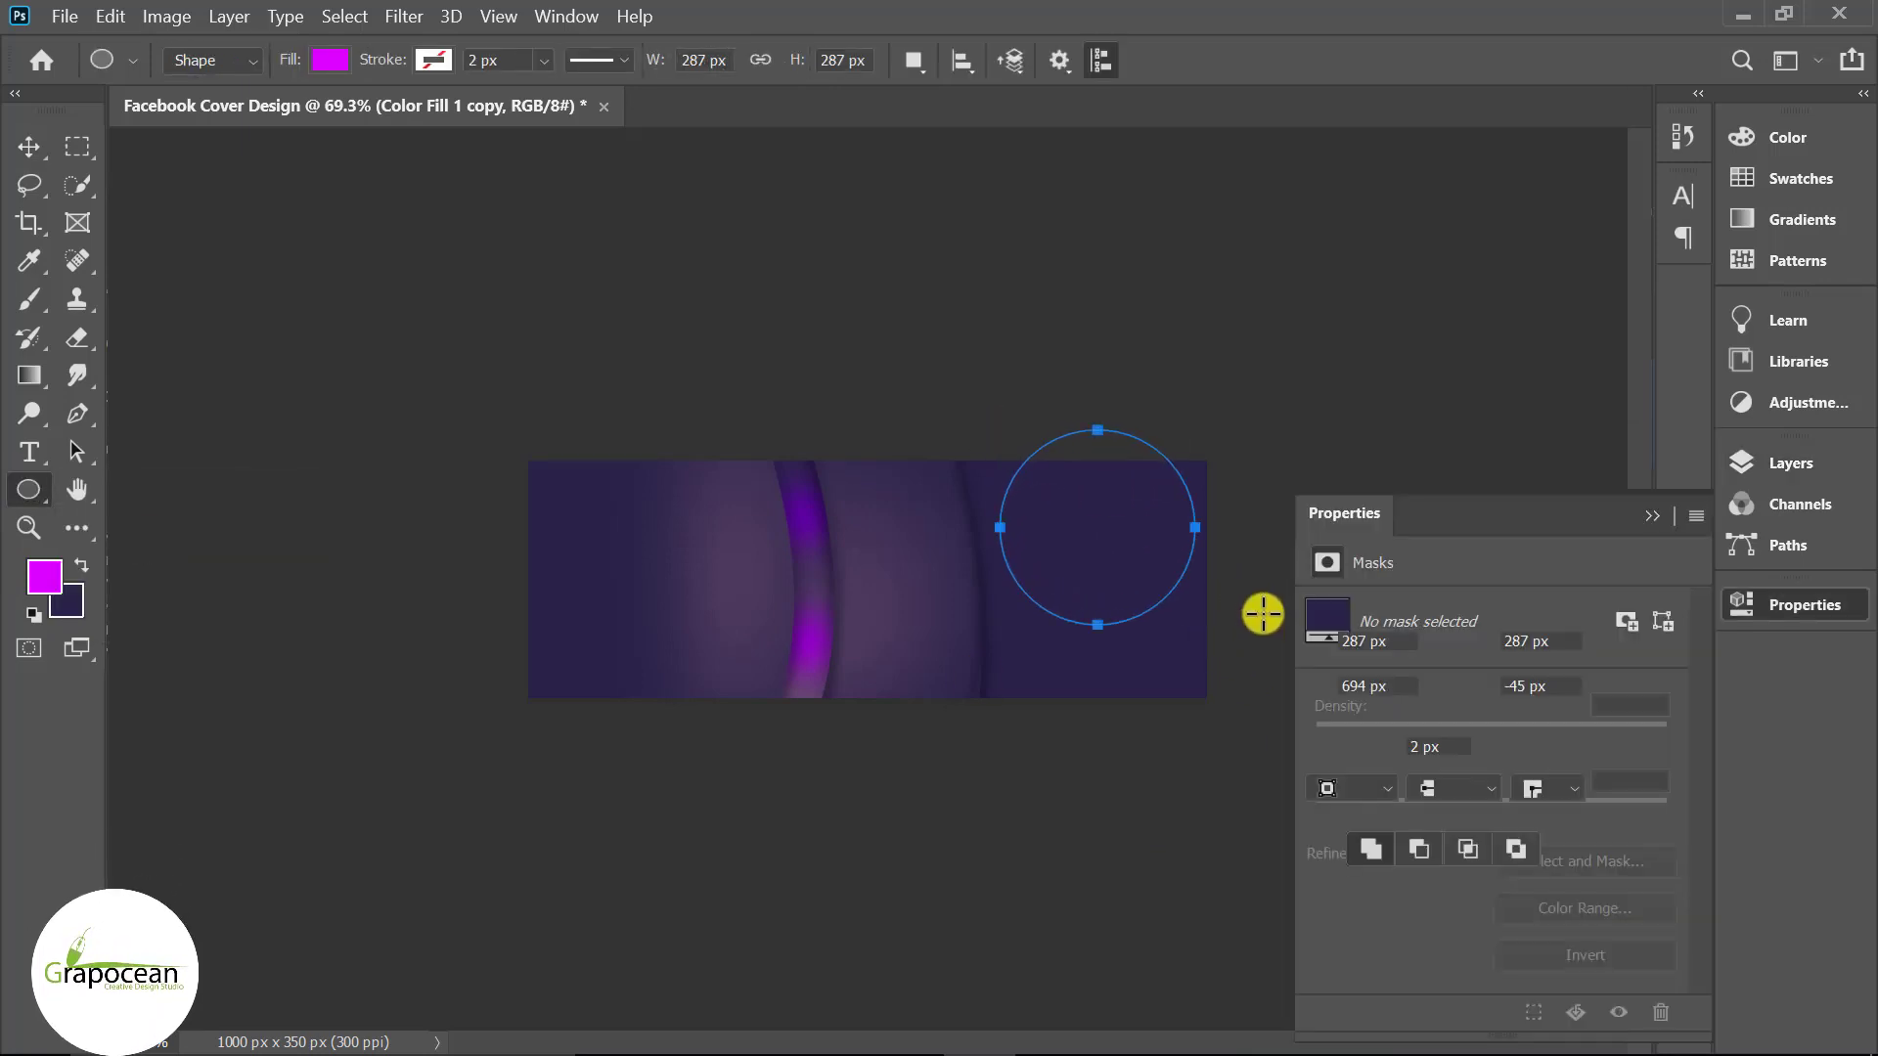
pyautogui.click(29, 145)
pyautogui.moveTo(1115, 578); pyautogui.dragTo(1125, 584)
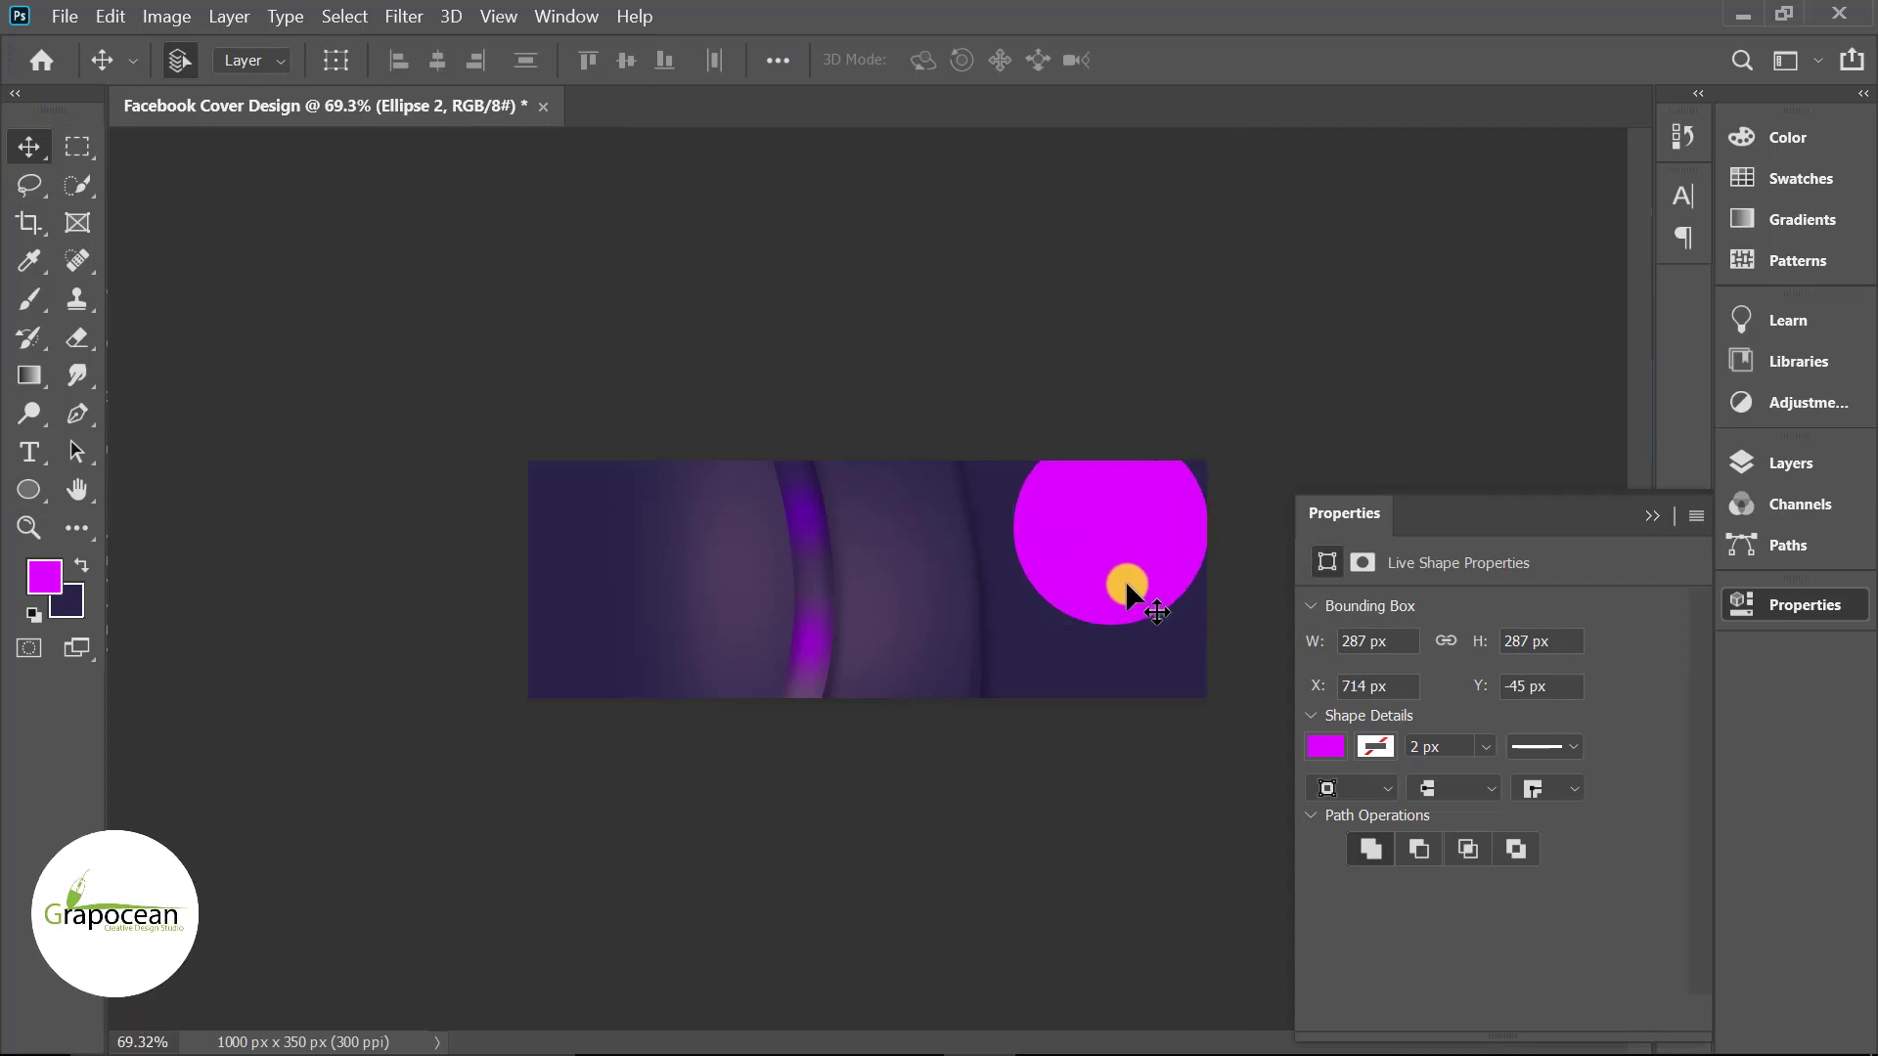
# - Open the businessman photo r06vsDmyFu.jpg
pyautogui.click(64, 17)
pyautogui.click(98, 72)
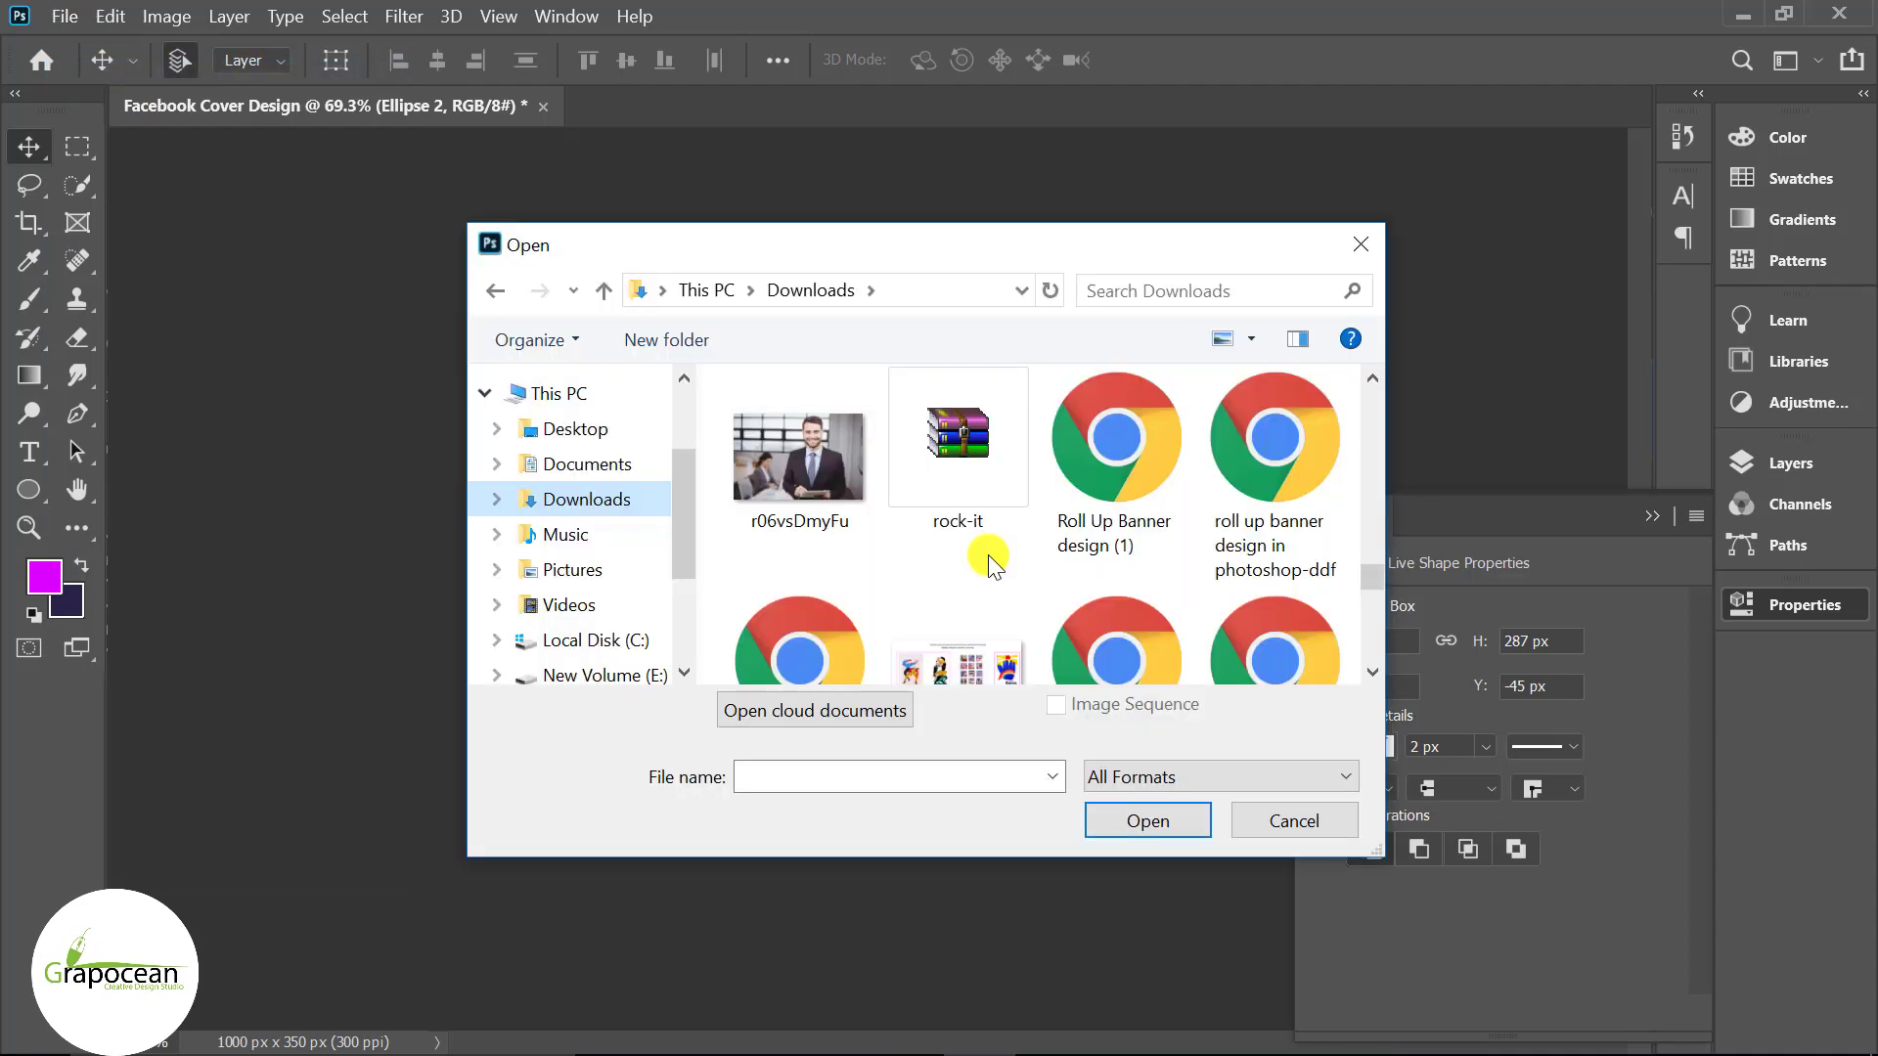
pyautogui.click(798, 456)
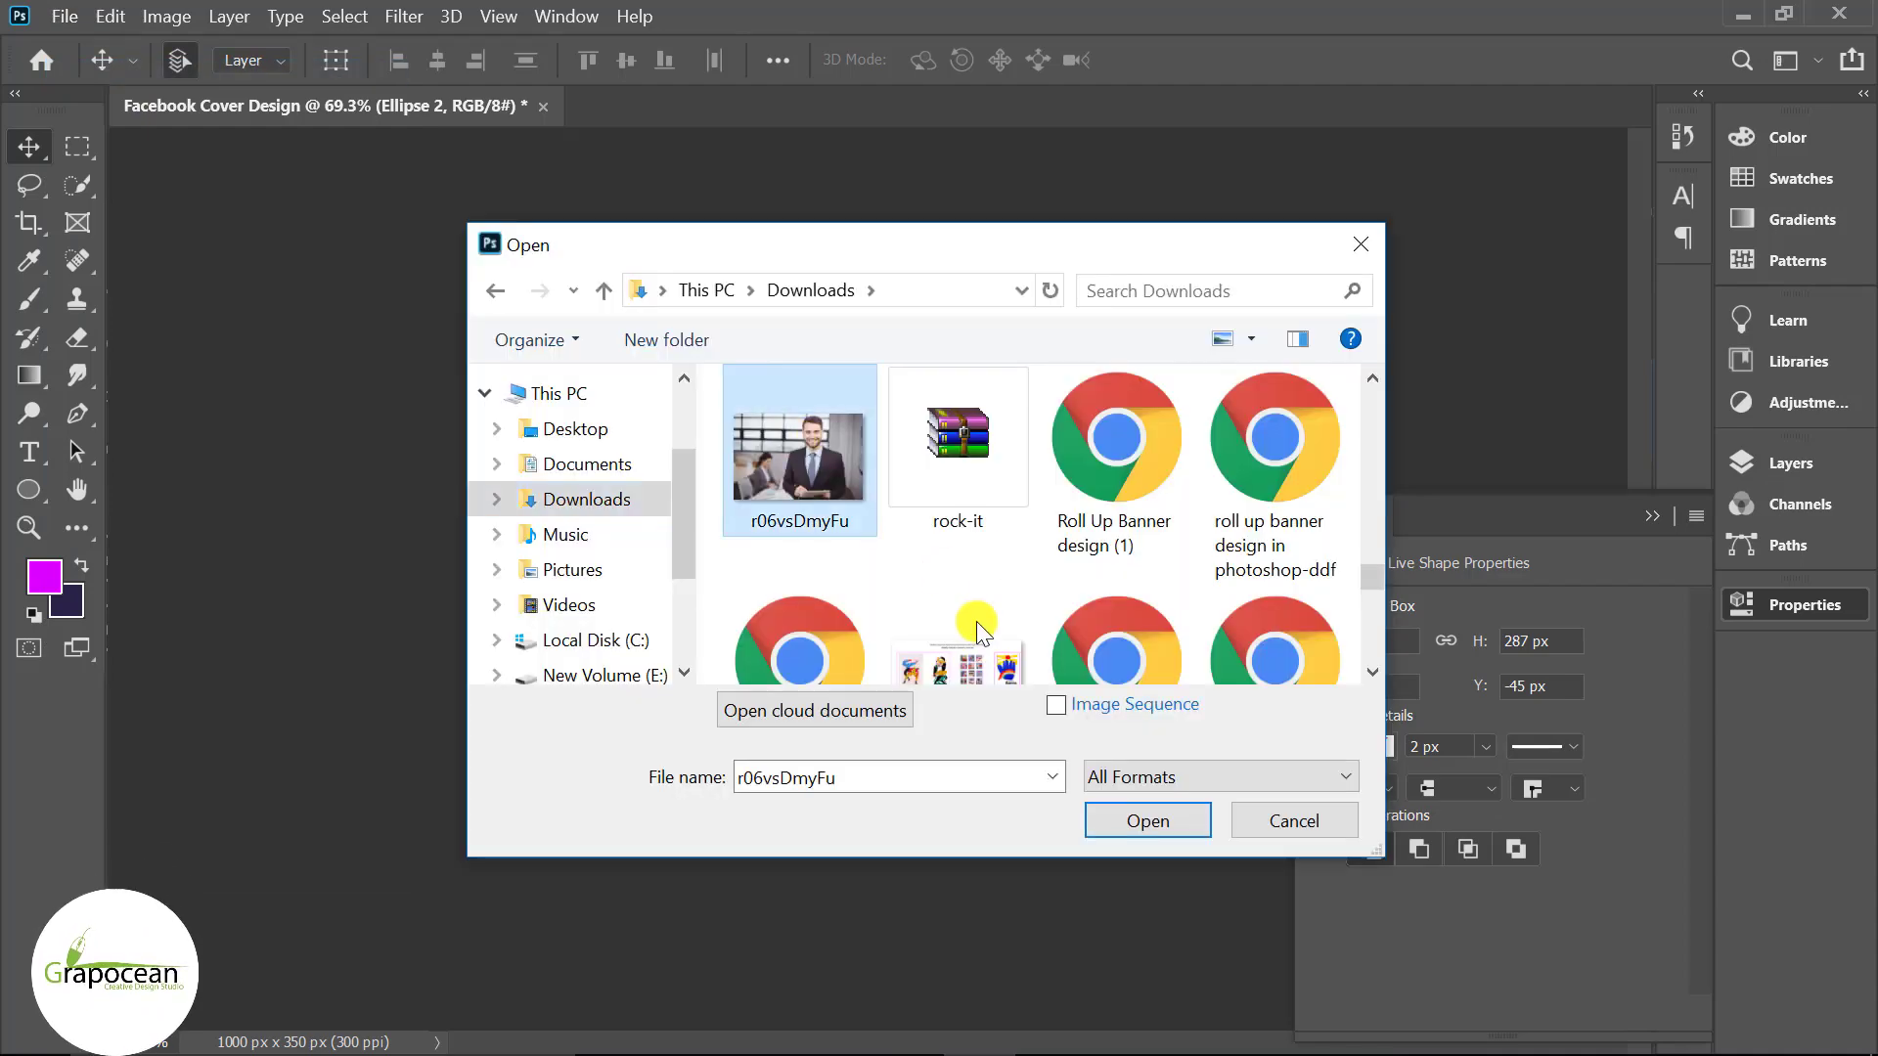
pyautogui.click(1142, 822)
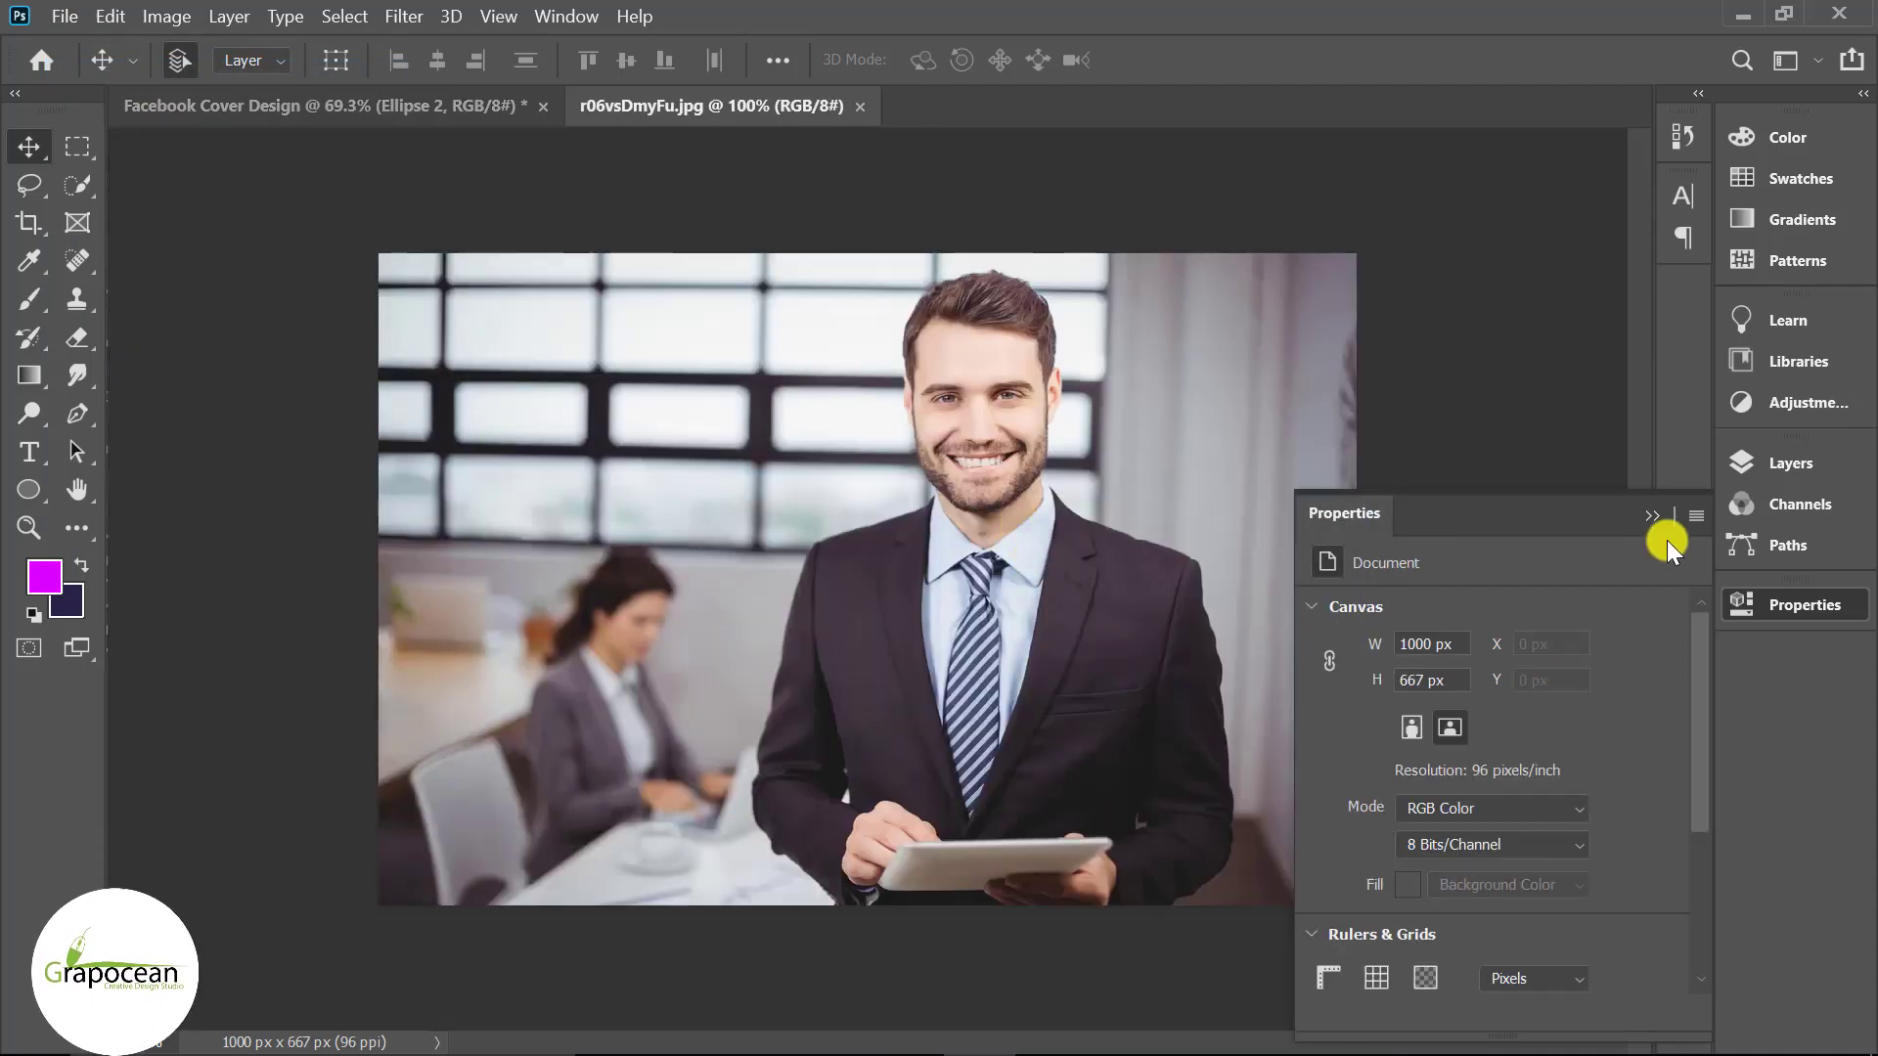
# - Unlock the photo's Background layer and drag it into the Facebook Cover Design as Layer 3
pyautogui.click(1652, 515)
pyautogui.click(1810, 462)
pyautogui.click(1665, 628)
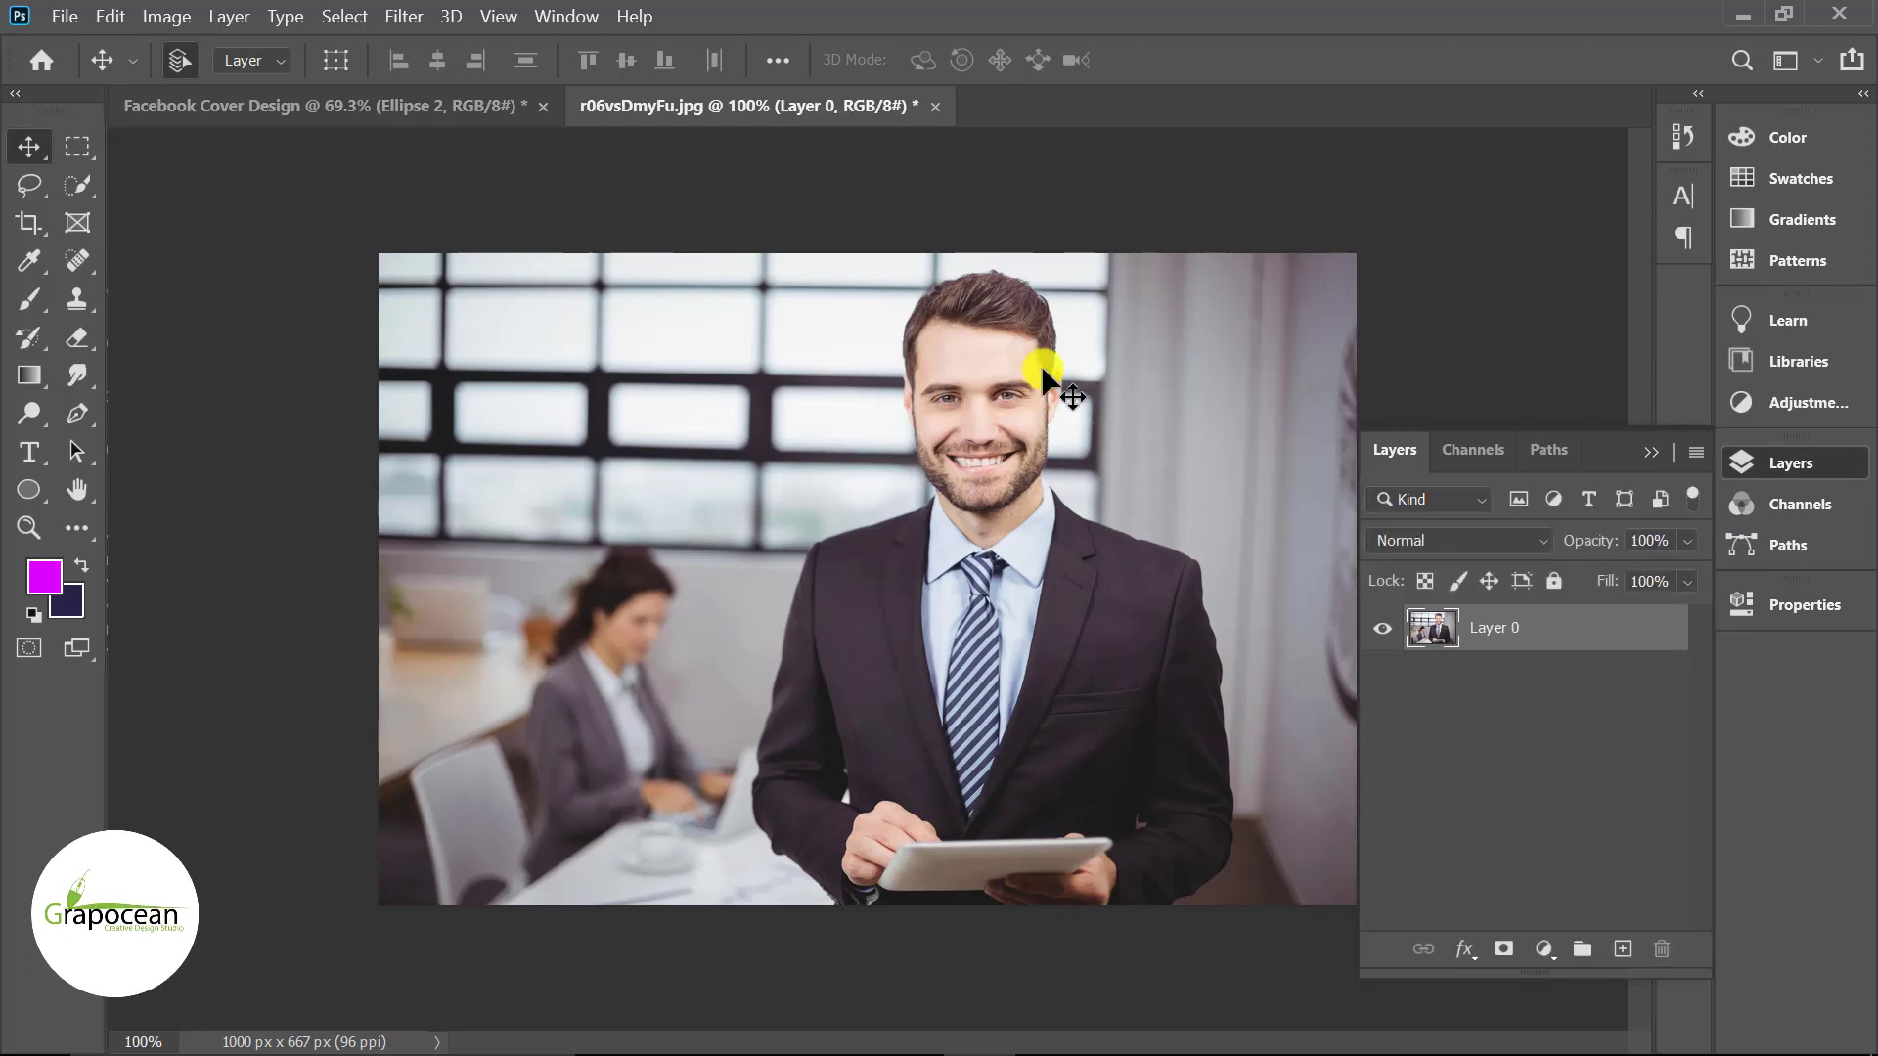
pyautogui.moveTo(1040, 366)
pyautogui.mouseDown()
pyautogui.moveTo(465, 90)
pyautogui.moveTo(1080, 523)
pyautogui.mouseUp()
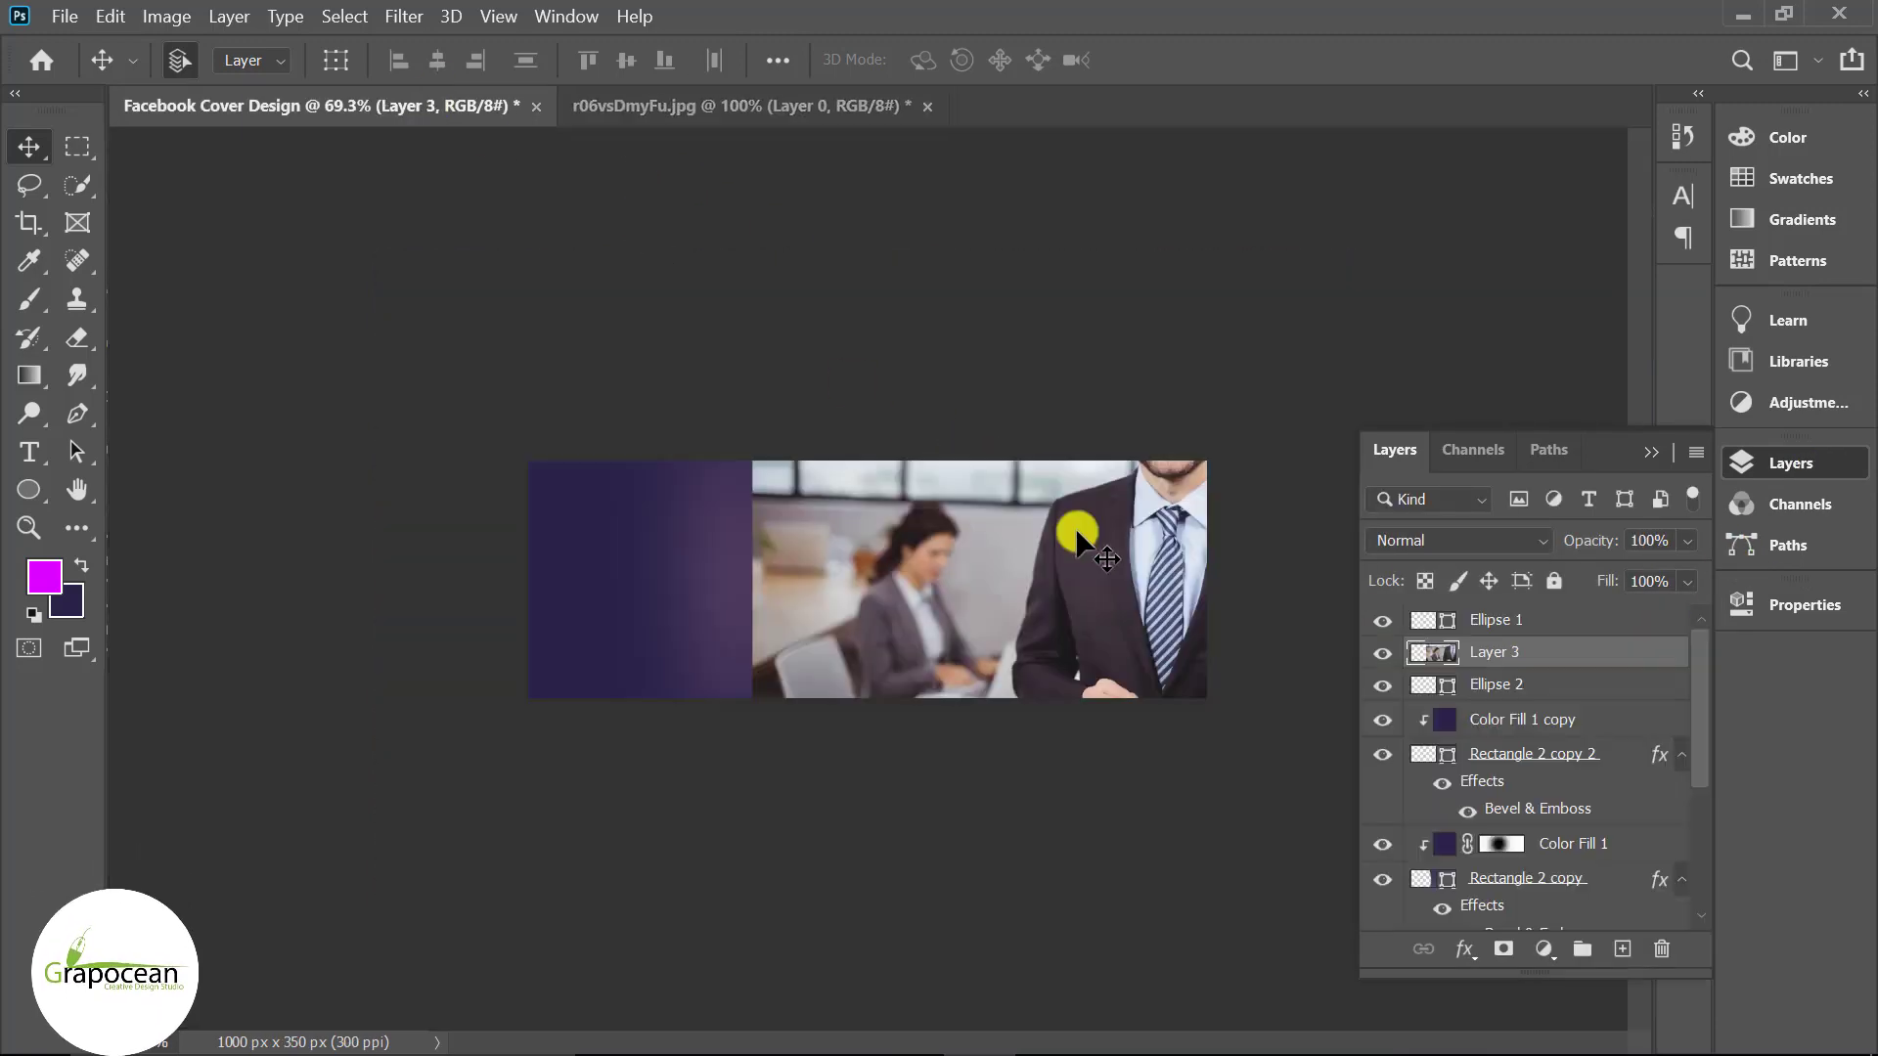
# - Clip Layer 3's photo into the circle and scale it down to about 54%
pyautogui.rightClick(1578, 654)
pyautogui.click(1330, 584)
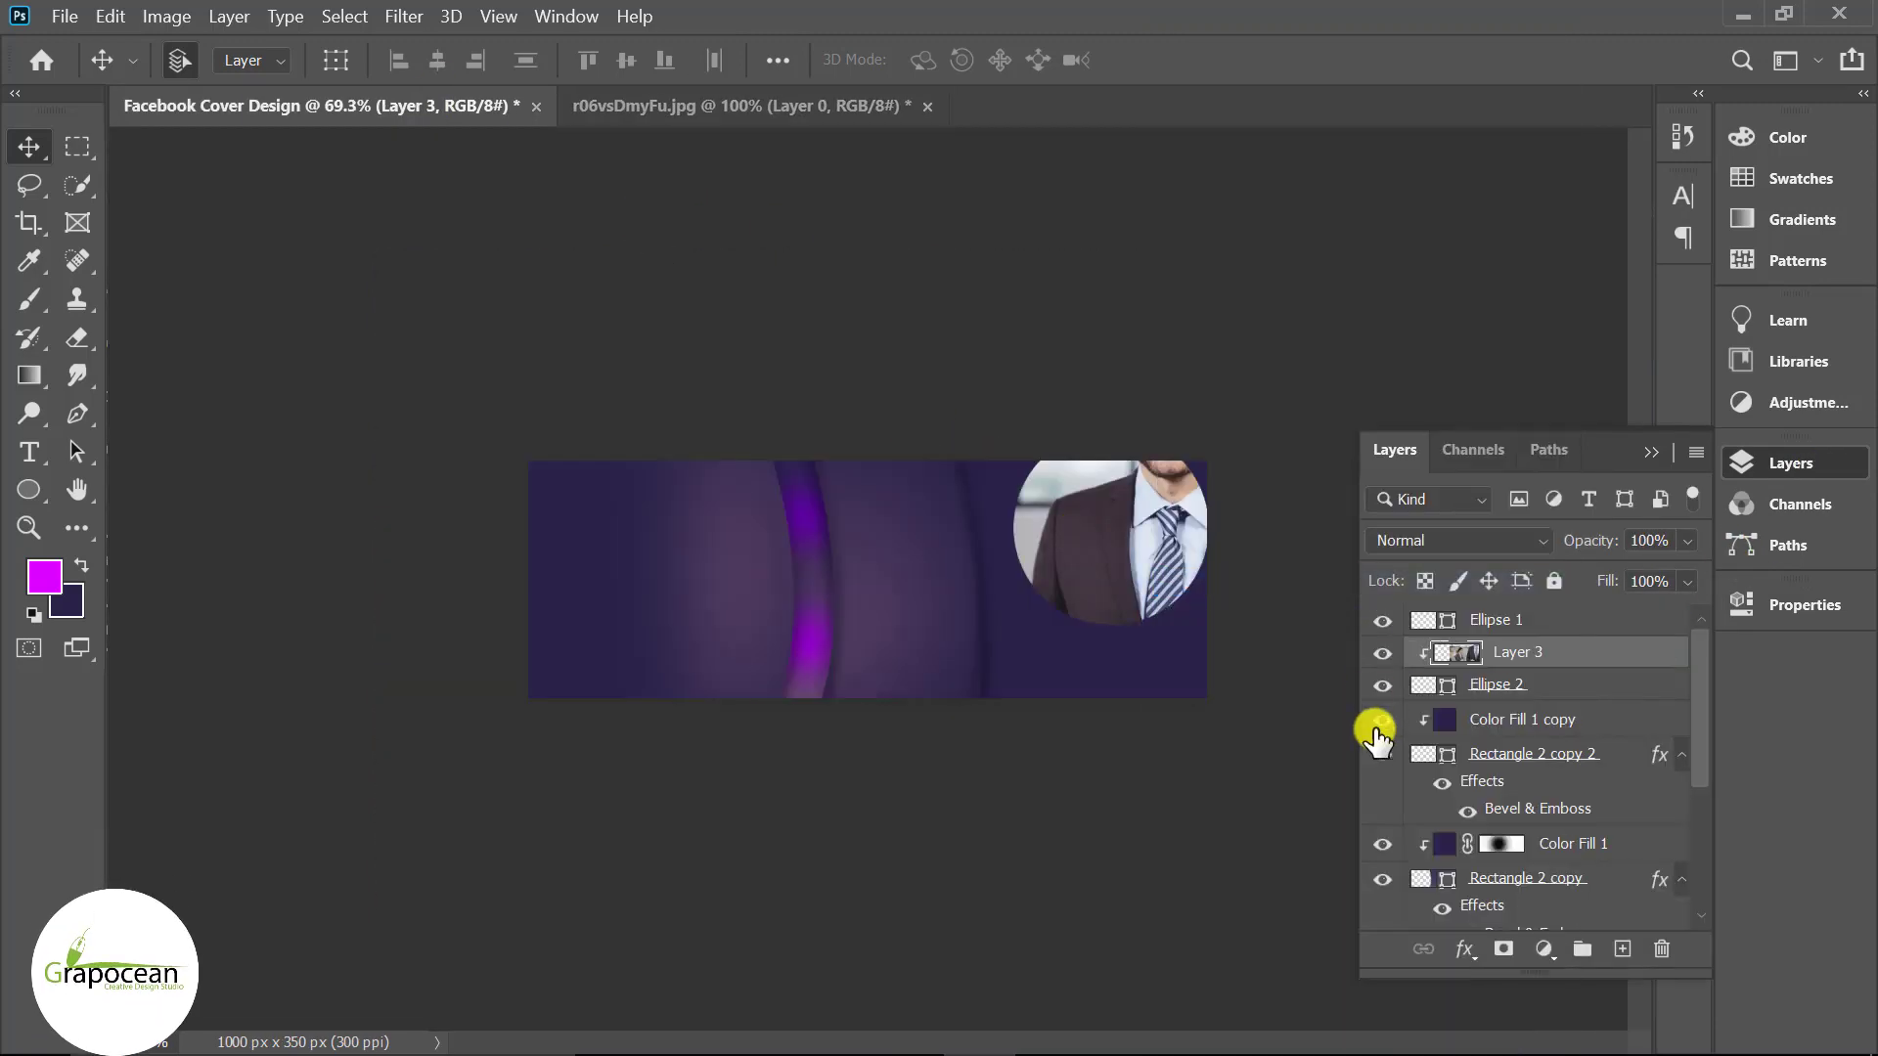
pyautogui.hotkey('ctrl', 't')
pyautogui.hotkey('ctrl', '-')
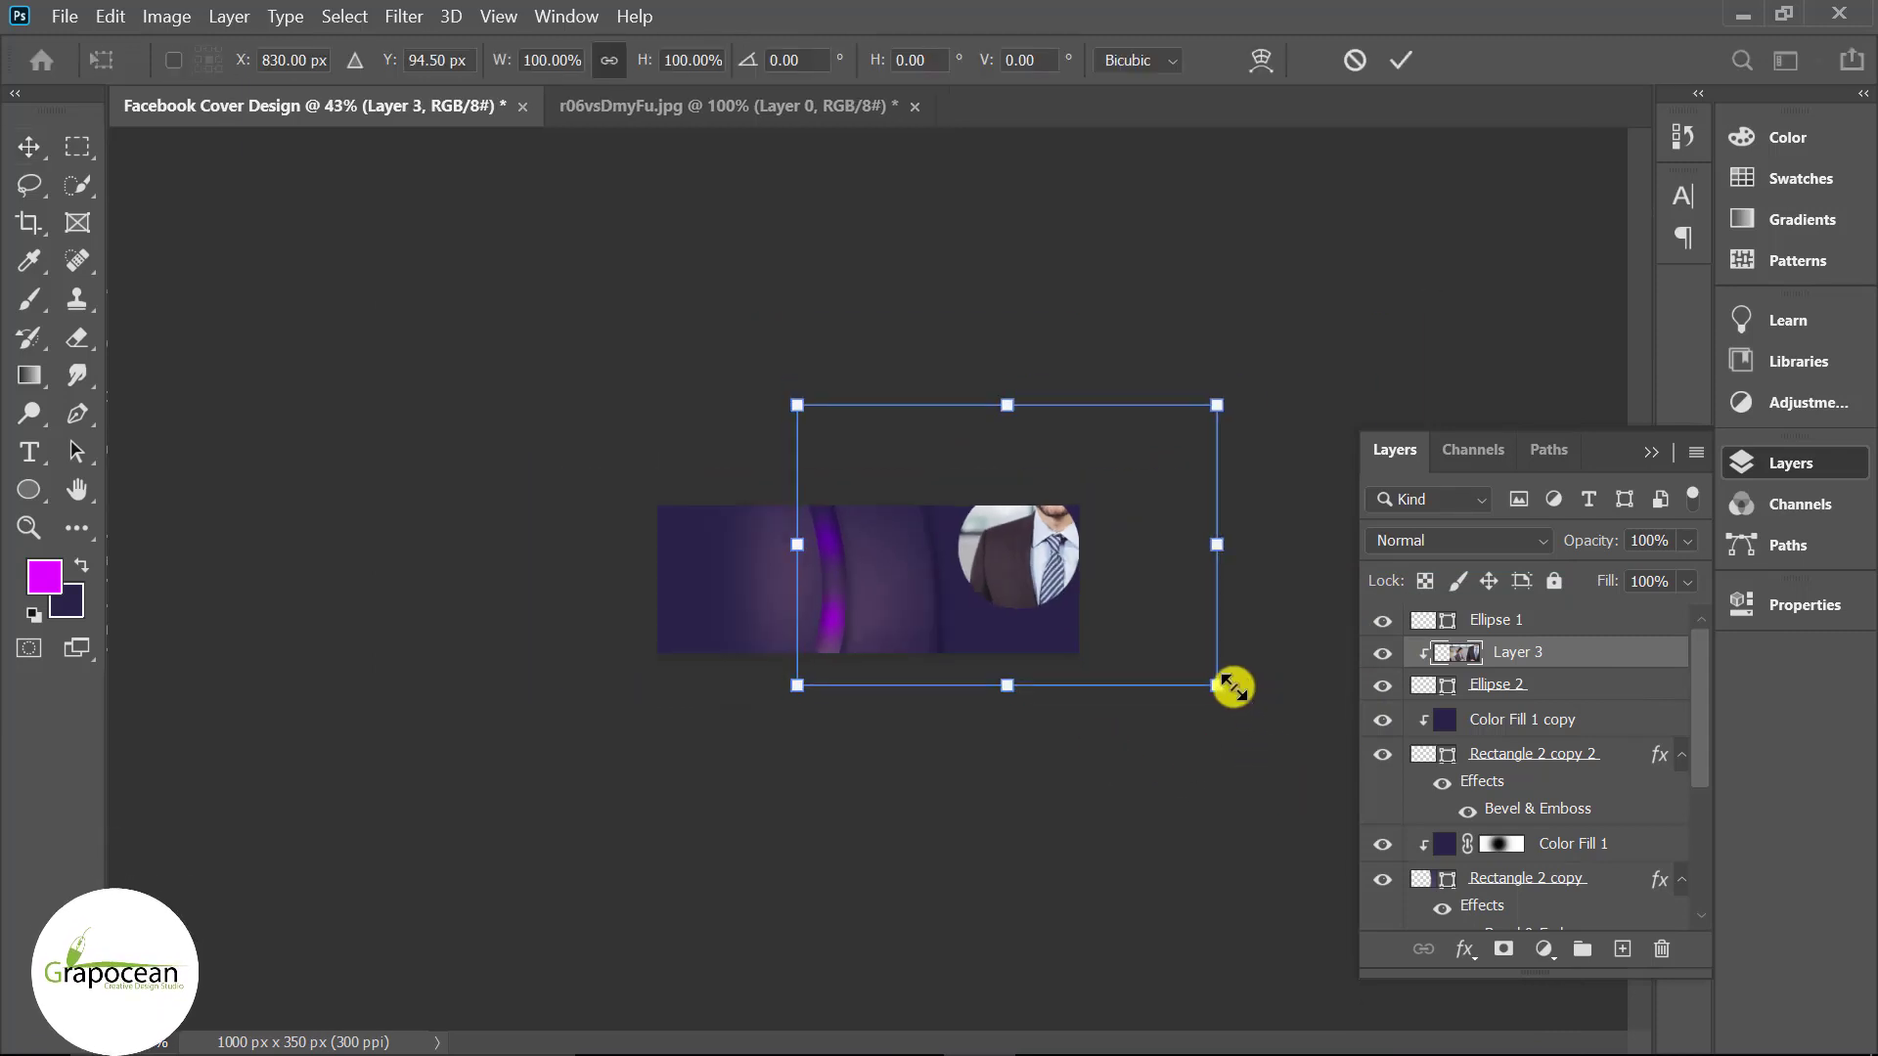
pyautogui.moveTo(1223, 675)
pyautogui.mouseDown()
pyautogui.moveTo(1099, 663)
pyautogui.moveTo(1063, 636)
pyautogui.moveTo(1120, 643)
pyautogui.mouseUp()
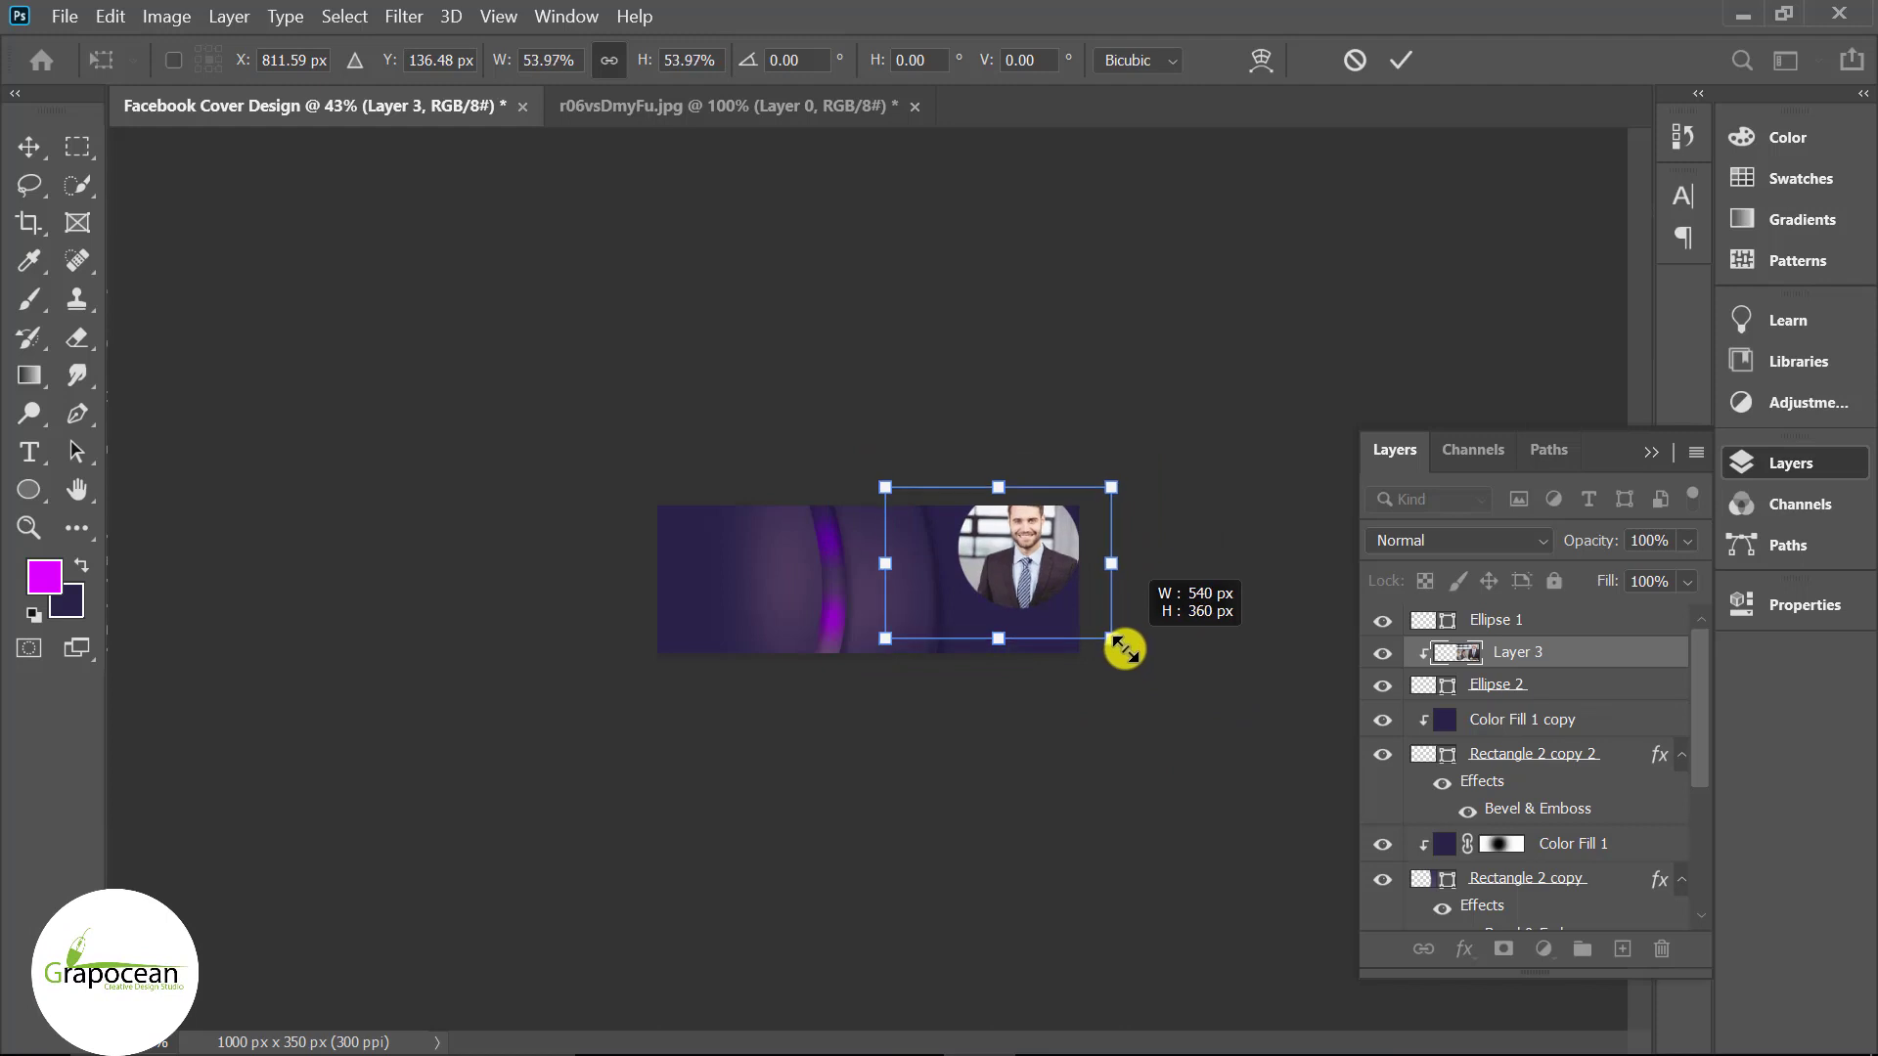
pyautogui.click(1399, 63)
# - Delete the empty Ellipse 1 layer and move the framed photo to the banner's right end
pyautogui.moveTo(1509, 651); pyautogui.dragTo(1505, 631)
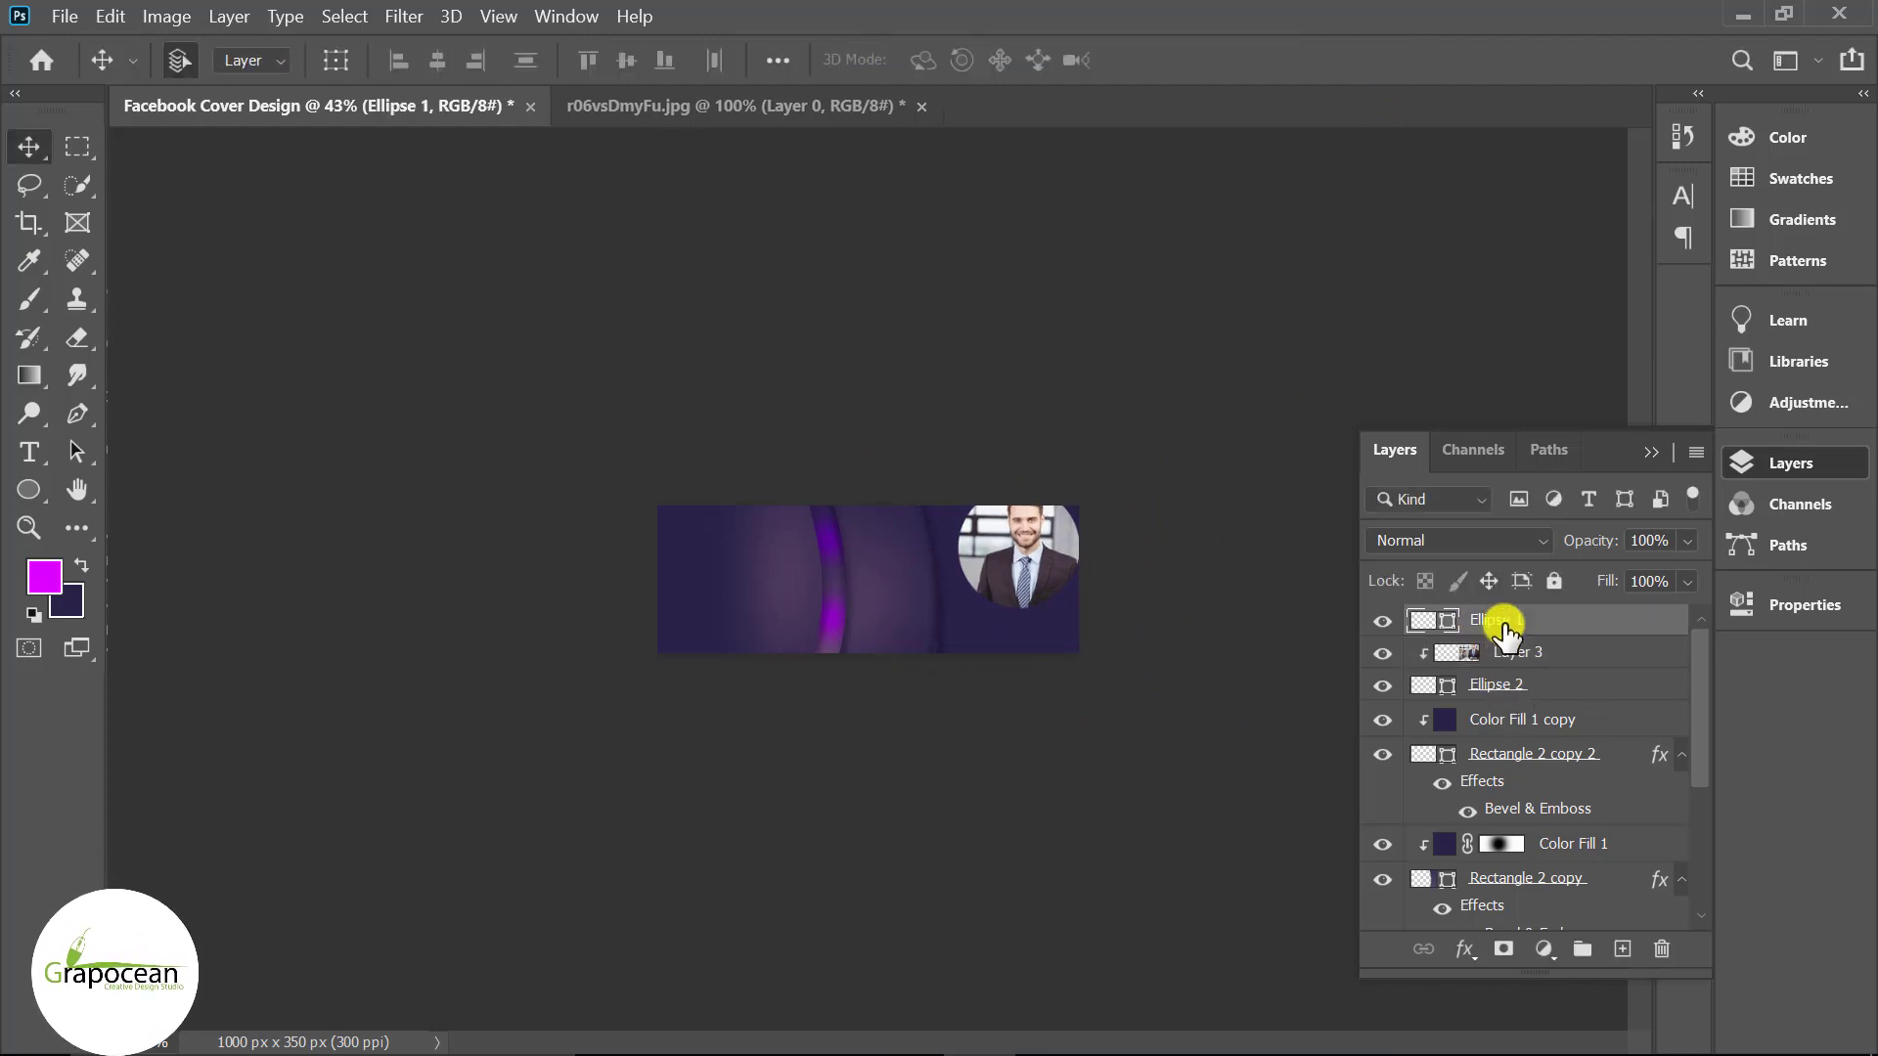
pyautogui.click(1519, 653)
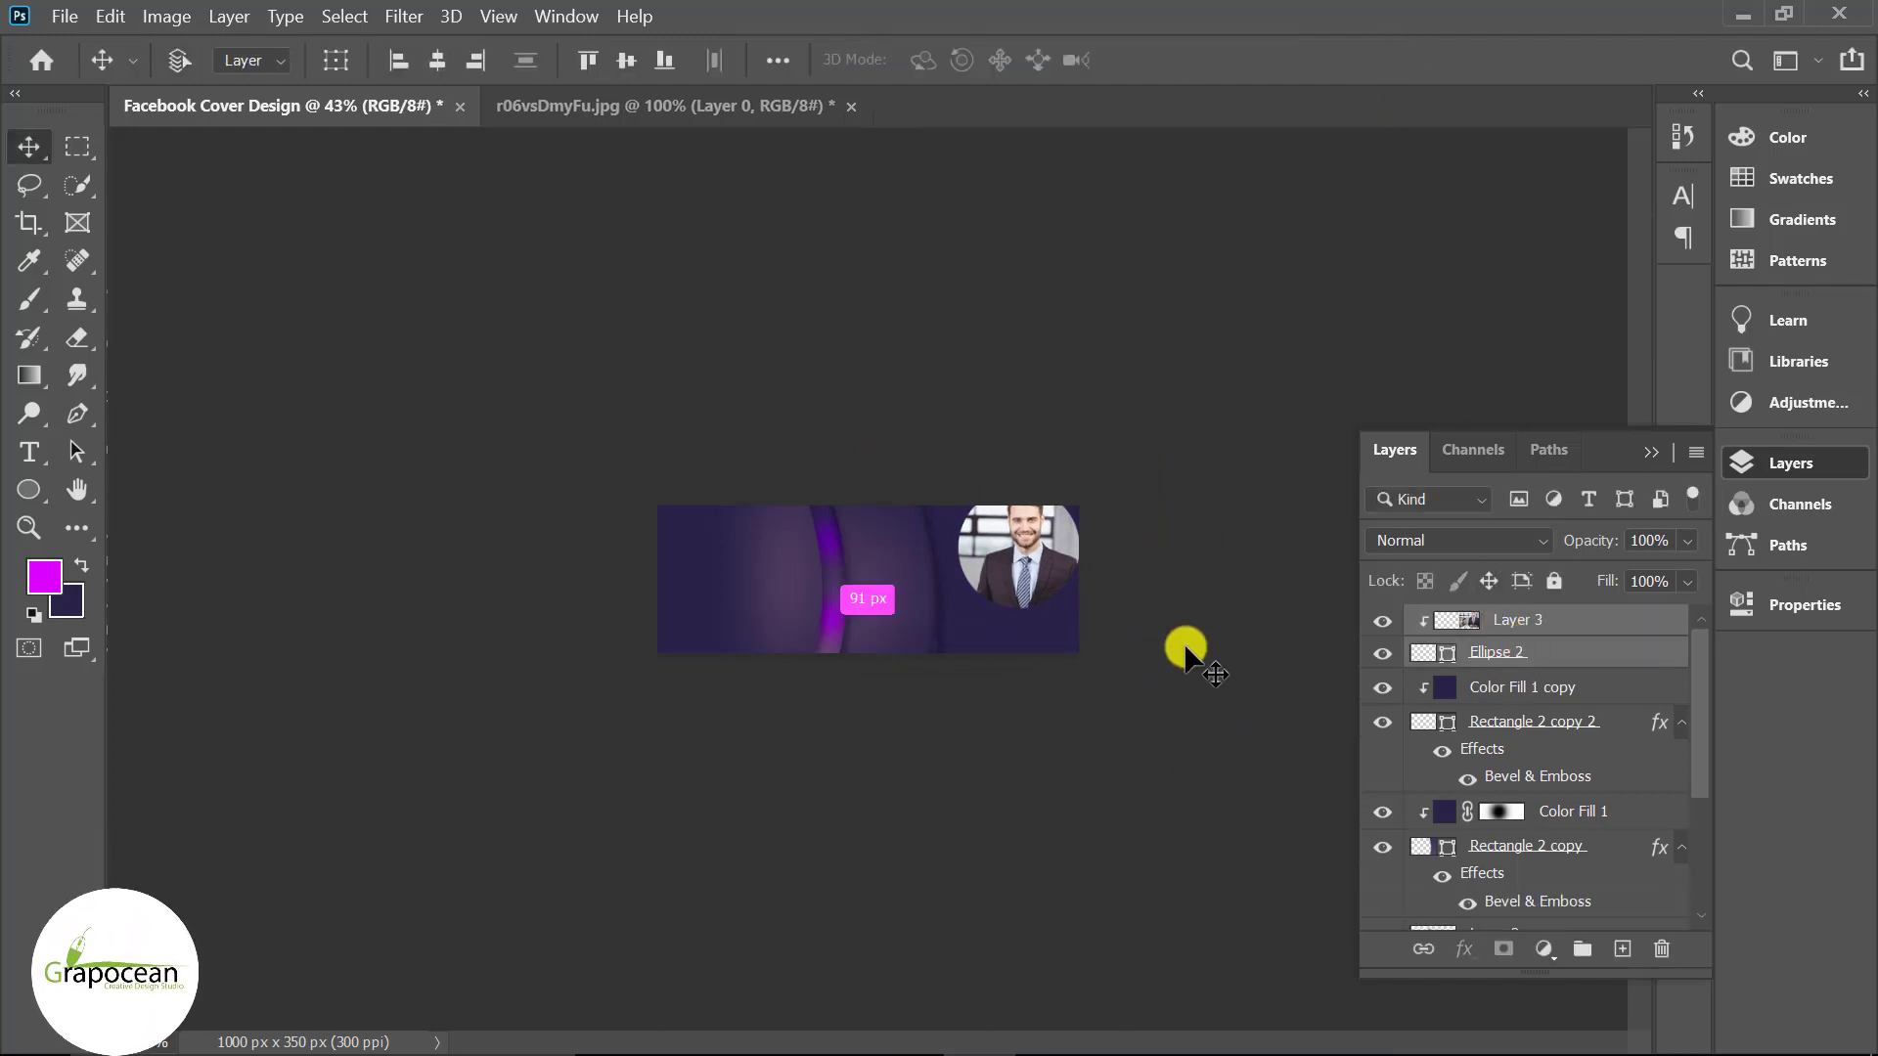
pyautogui.hotkey('ctrl', 't')
pyautogui.moveTo(1035, 585)
pyautogui.mouseDown()
pyautogui.moveTo(1169, 597)
pyautogui.moveTo(1157, 608)
pyautogui.mouseUp()
pyautogui.scroll(2, 1044, 578)
pyautogui.scroll(2, 1077, 587)
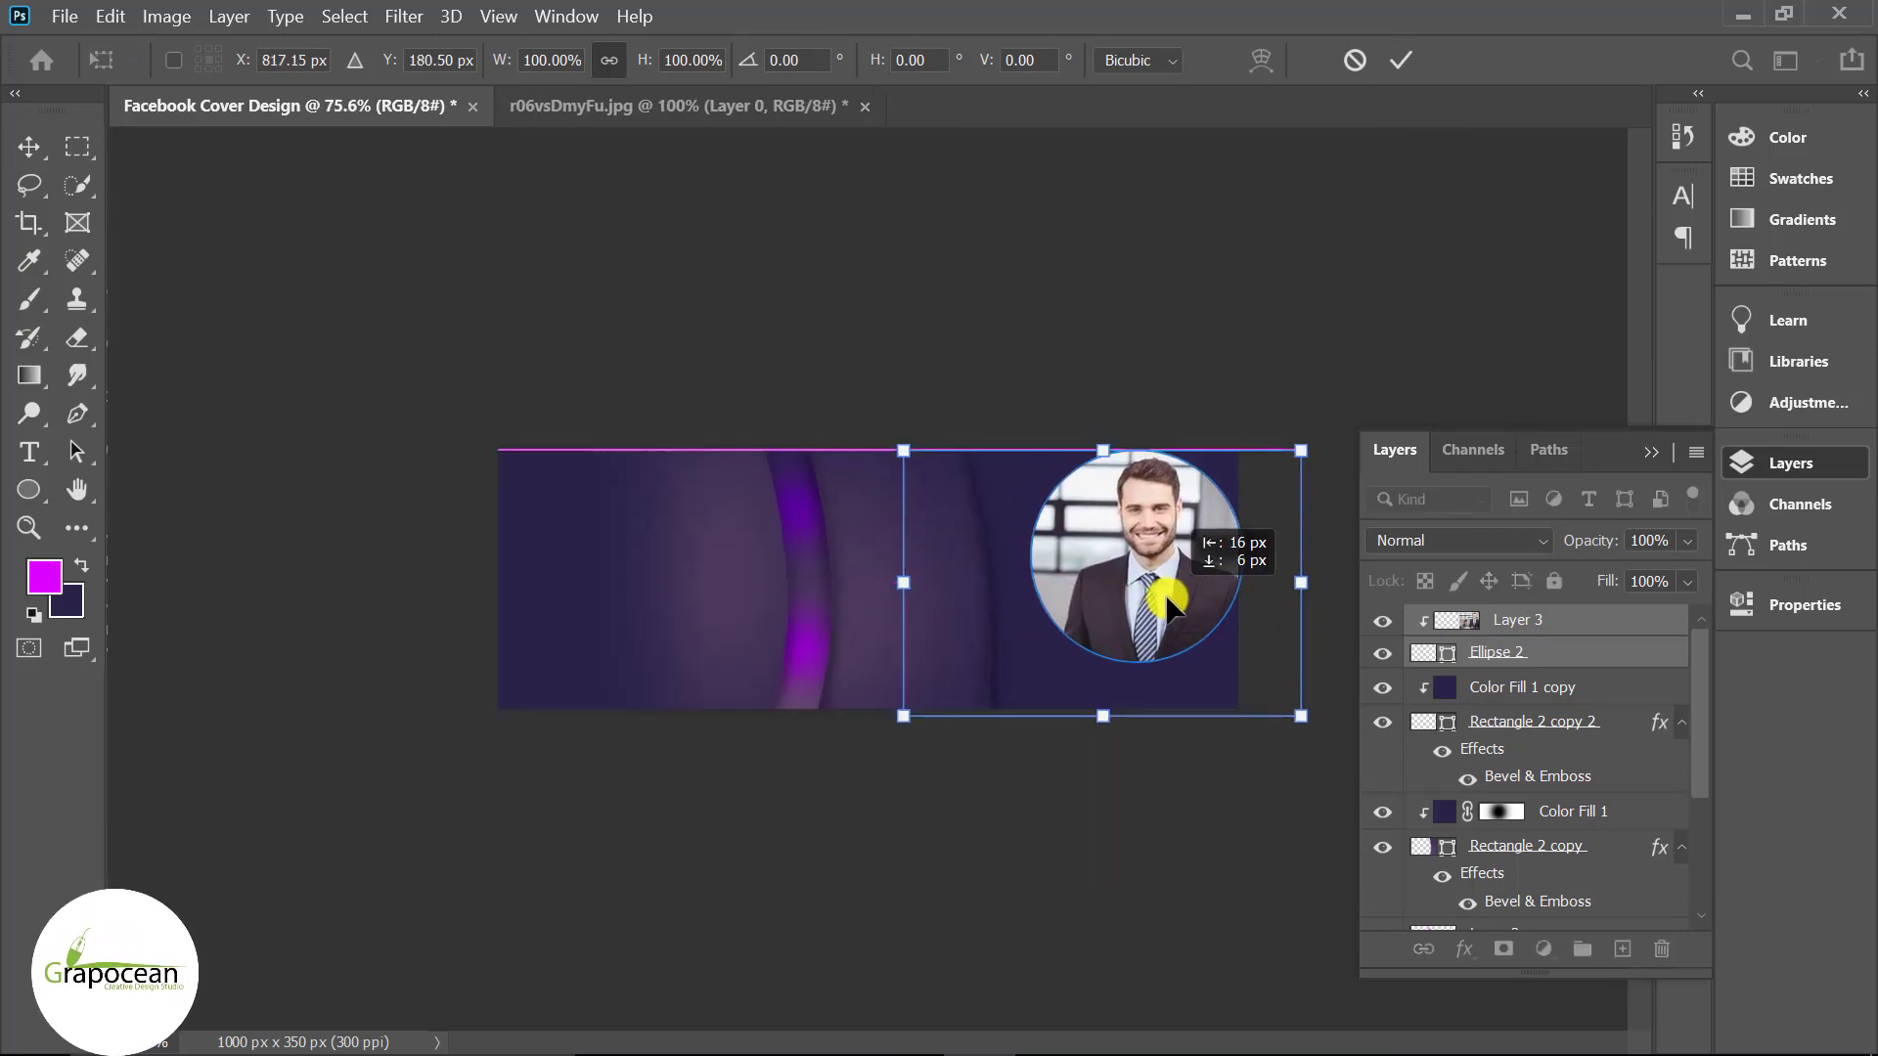
pyautogui.click(1400, 83)
pyautogui.scroll(-2, 690, 758)
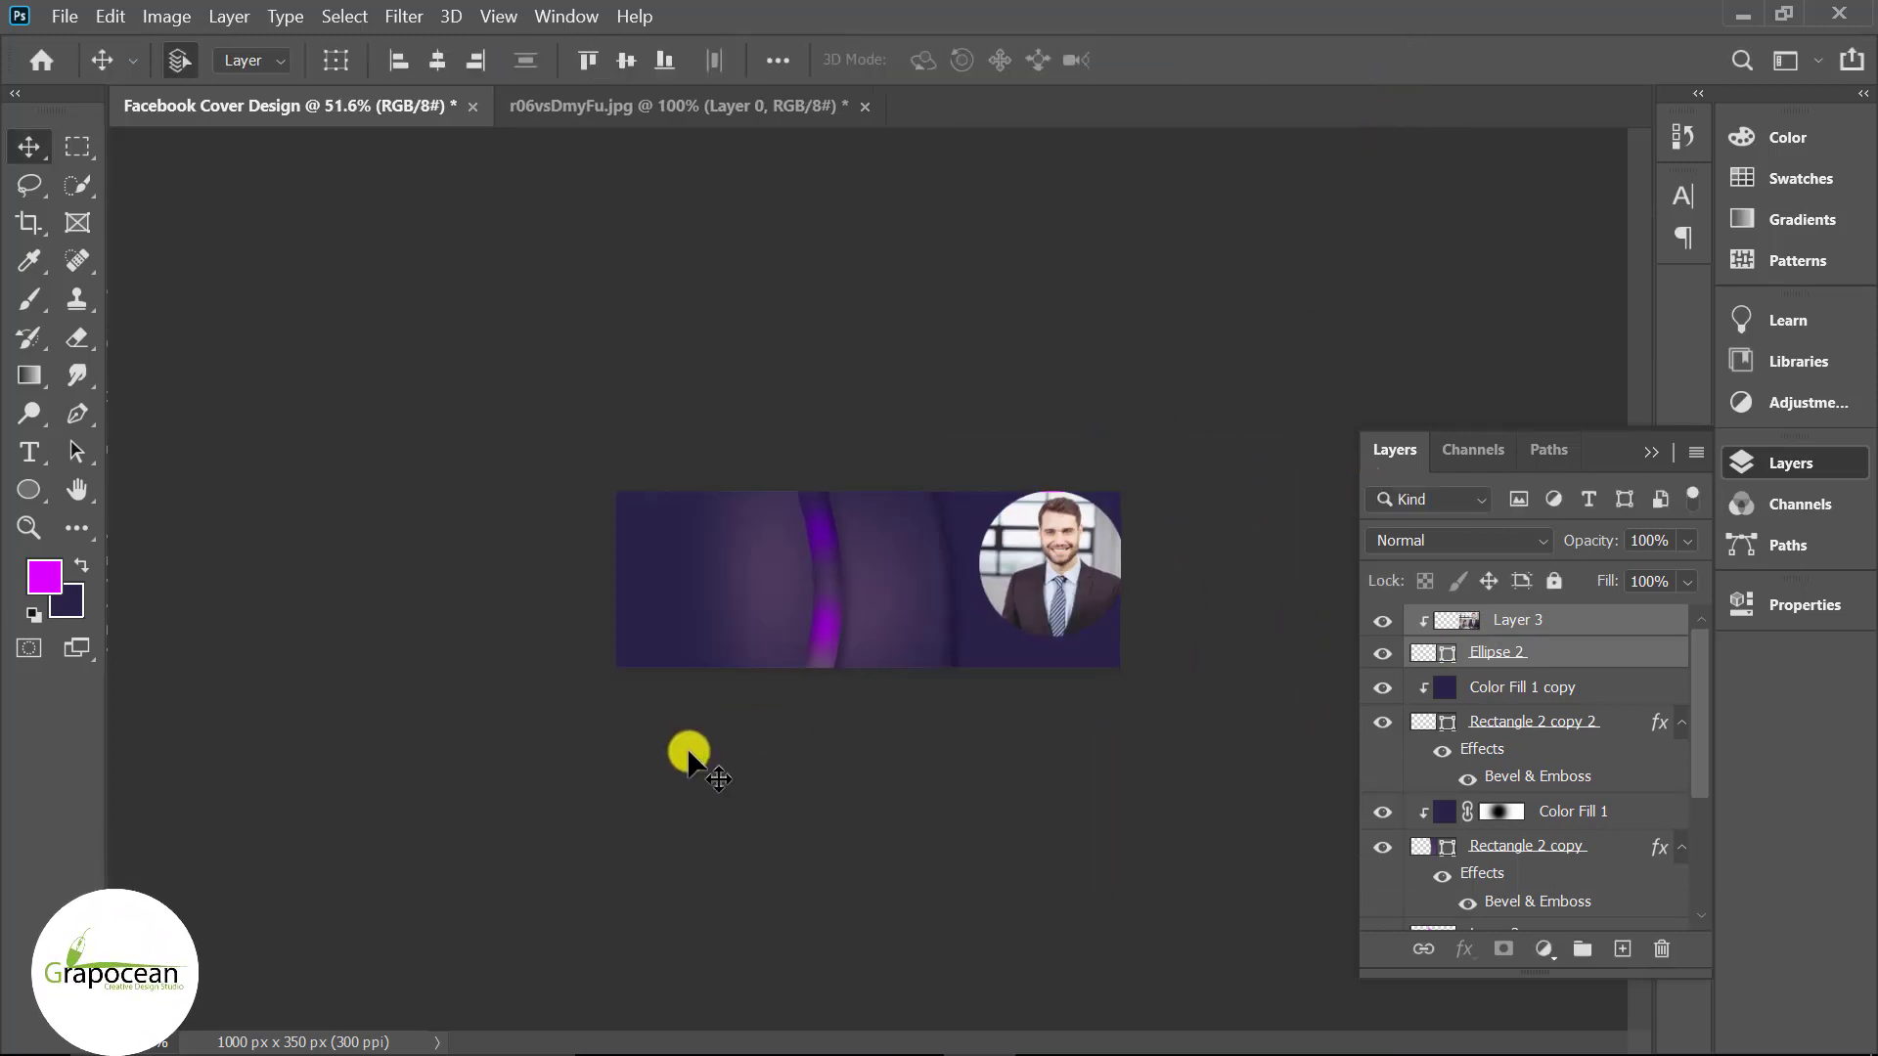
pyautogui.scroll(1, 1096, 751)
pyautogui.scroll(1, 1105, 750)
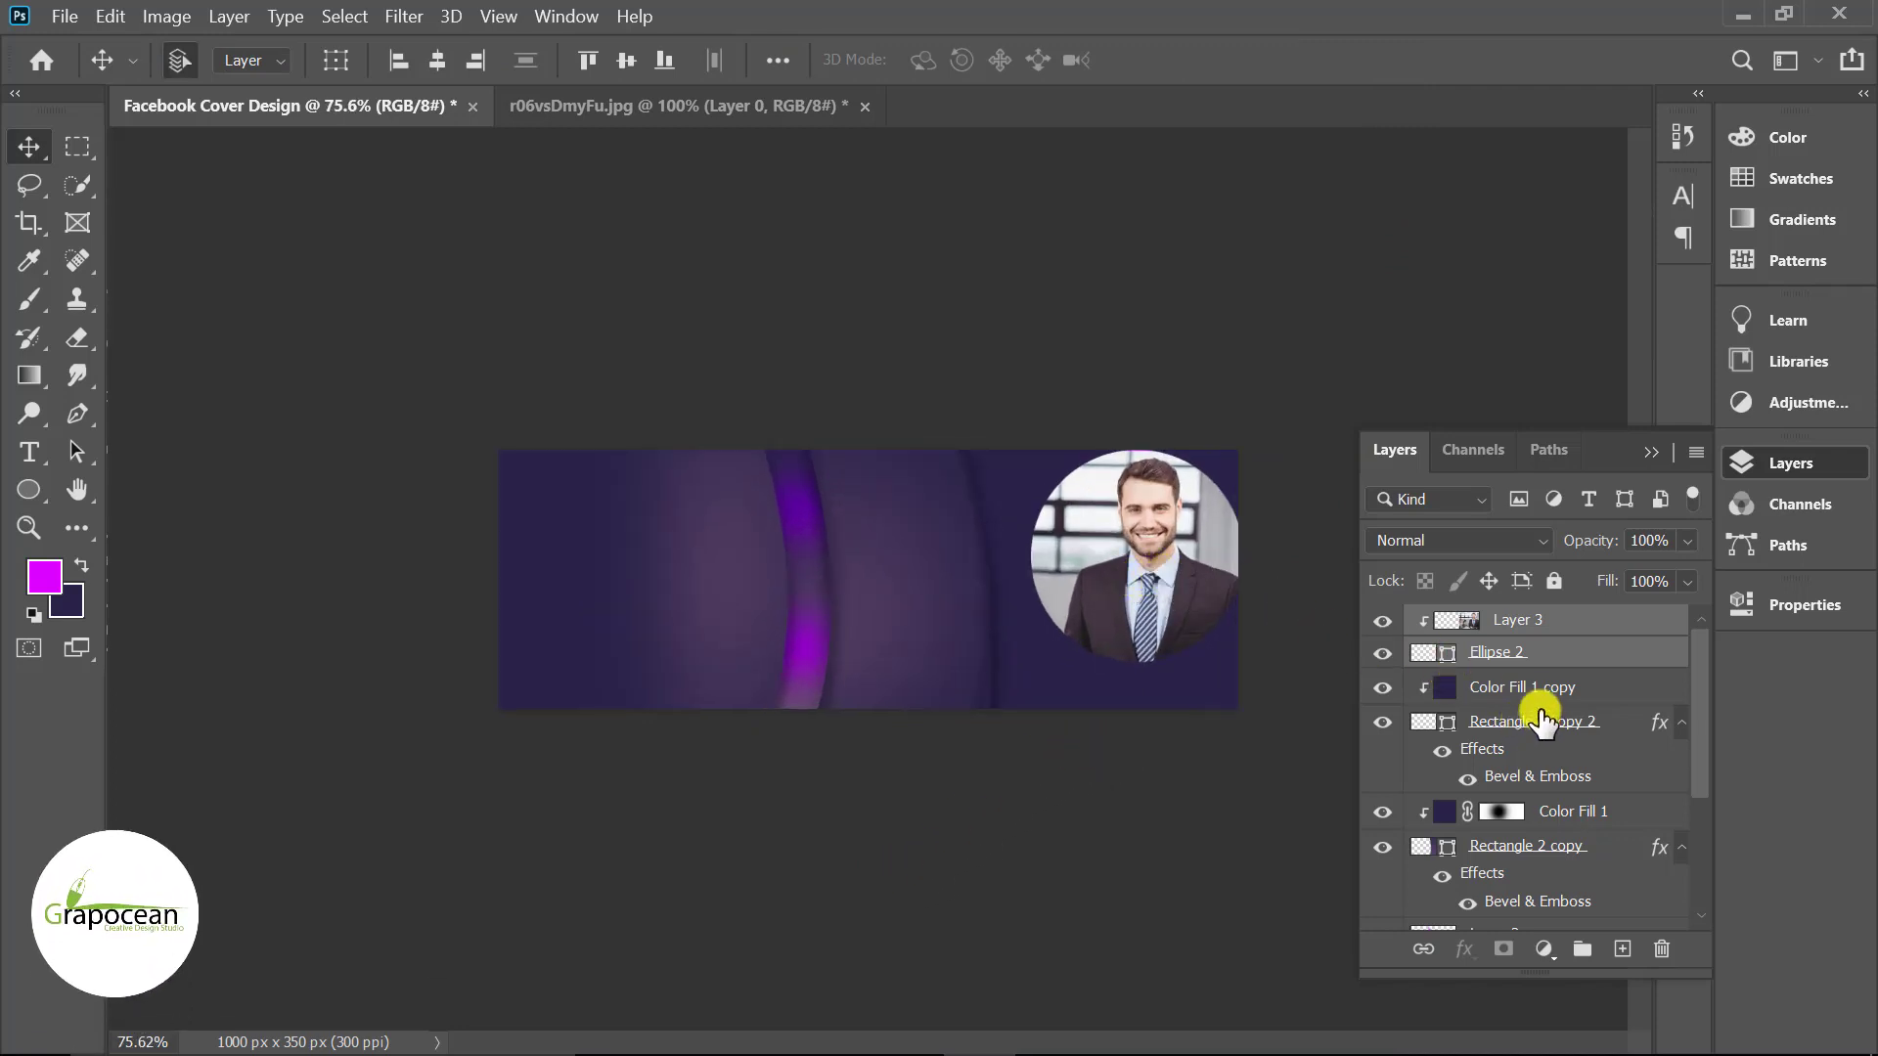
# - Duplicate Ellipse 2 and enlarge the lower circle to about 122% as a magenta ring
pyautogui.click(1539, 653)
pyautogui.hotkey('ctrl', 'j')
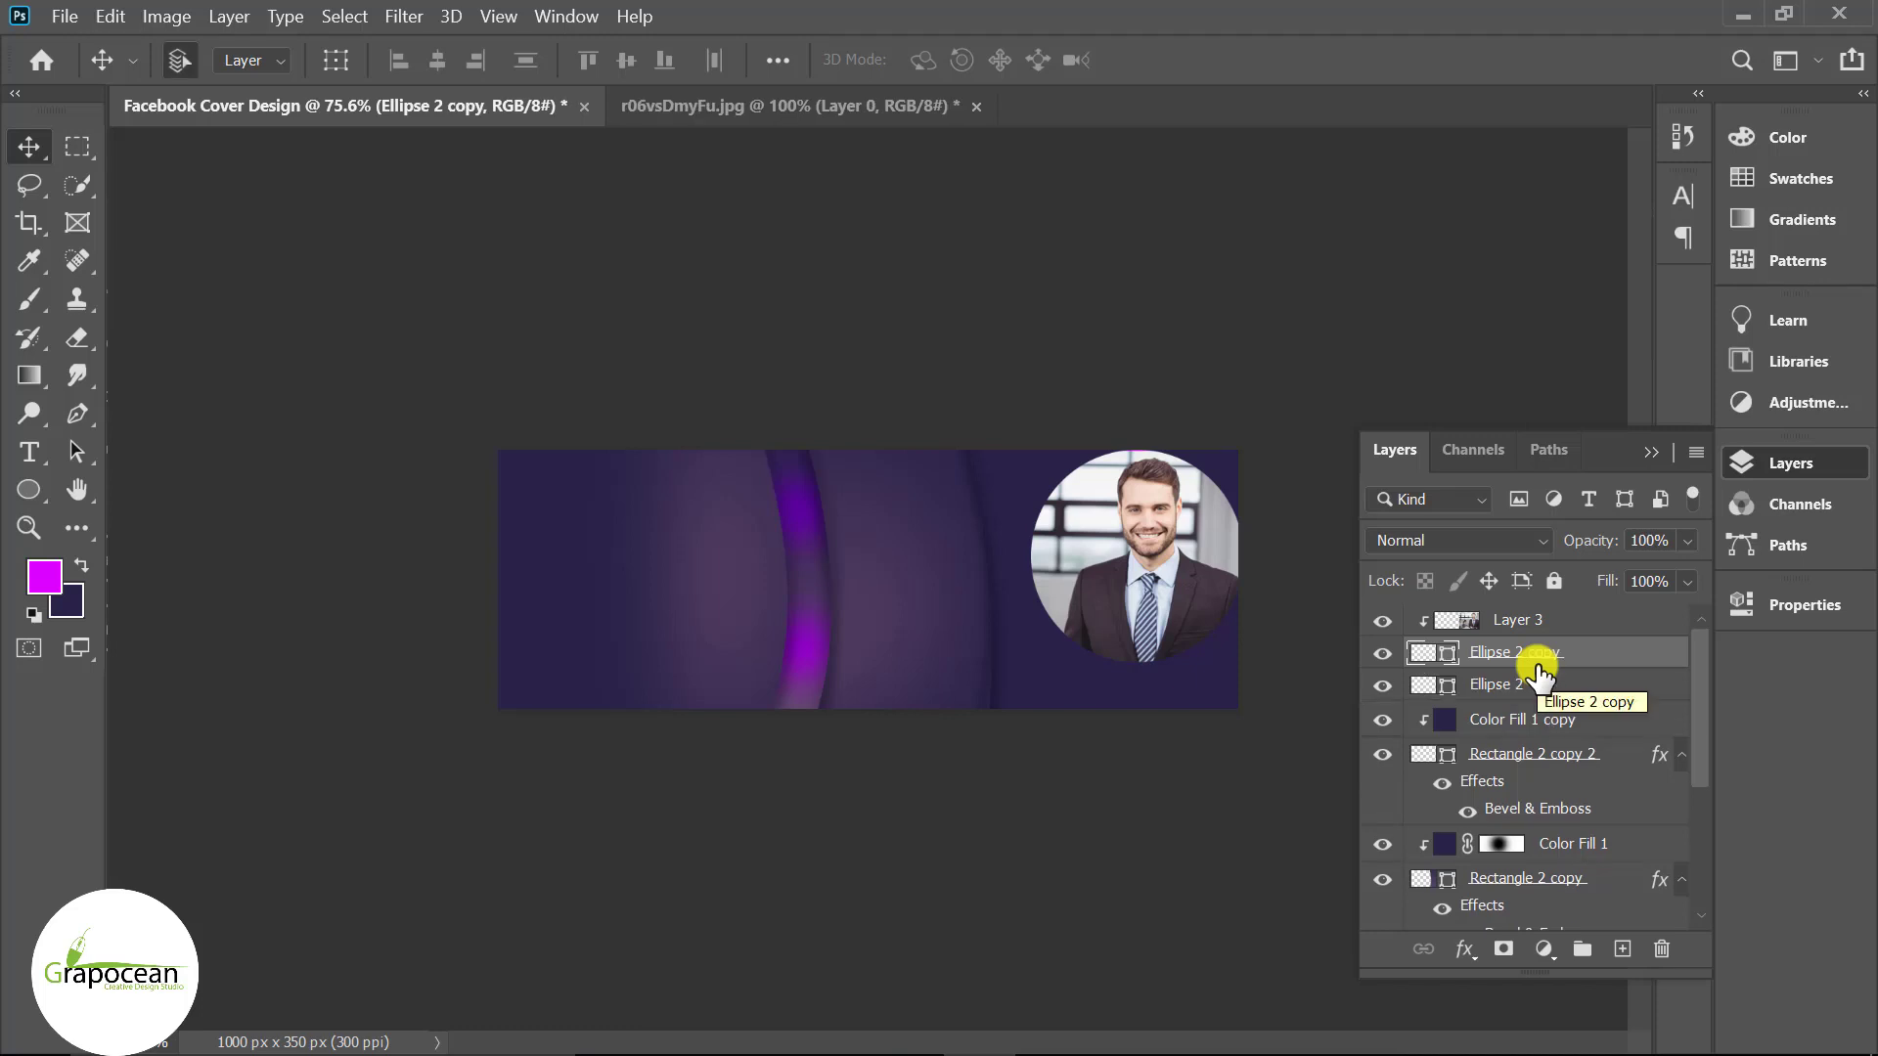
pyautogui.click(1531, 689)
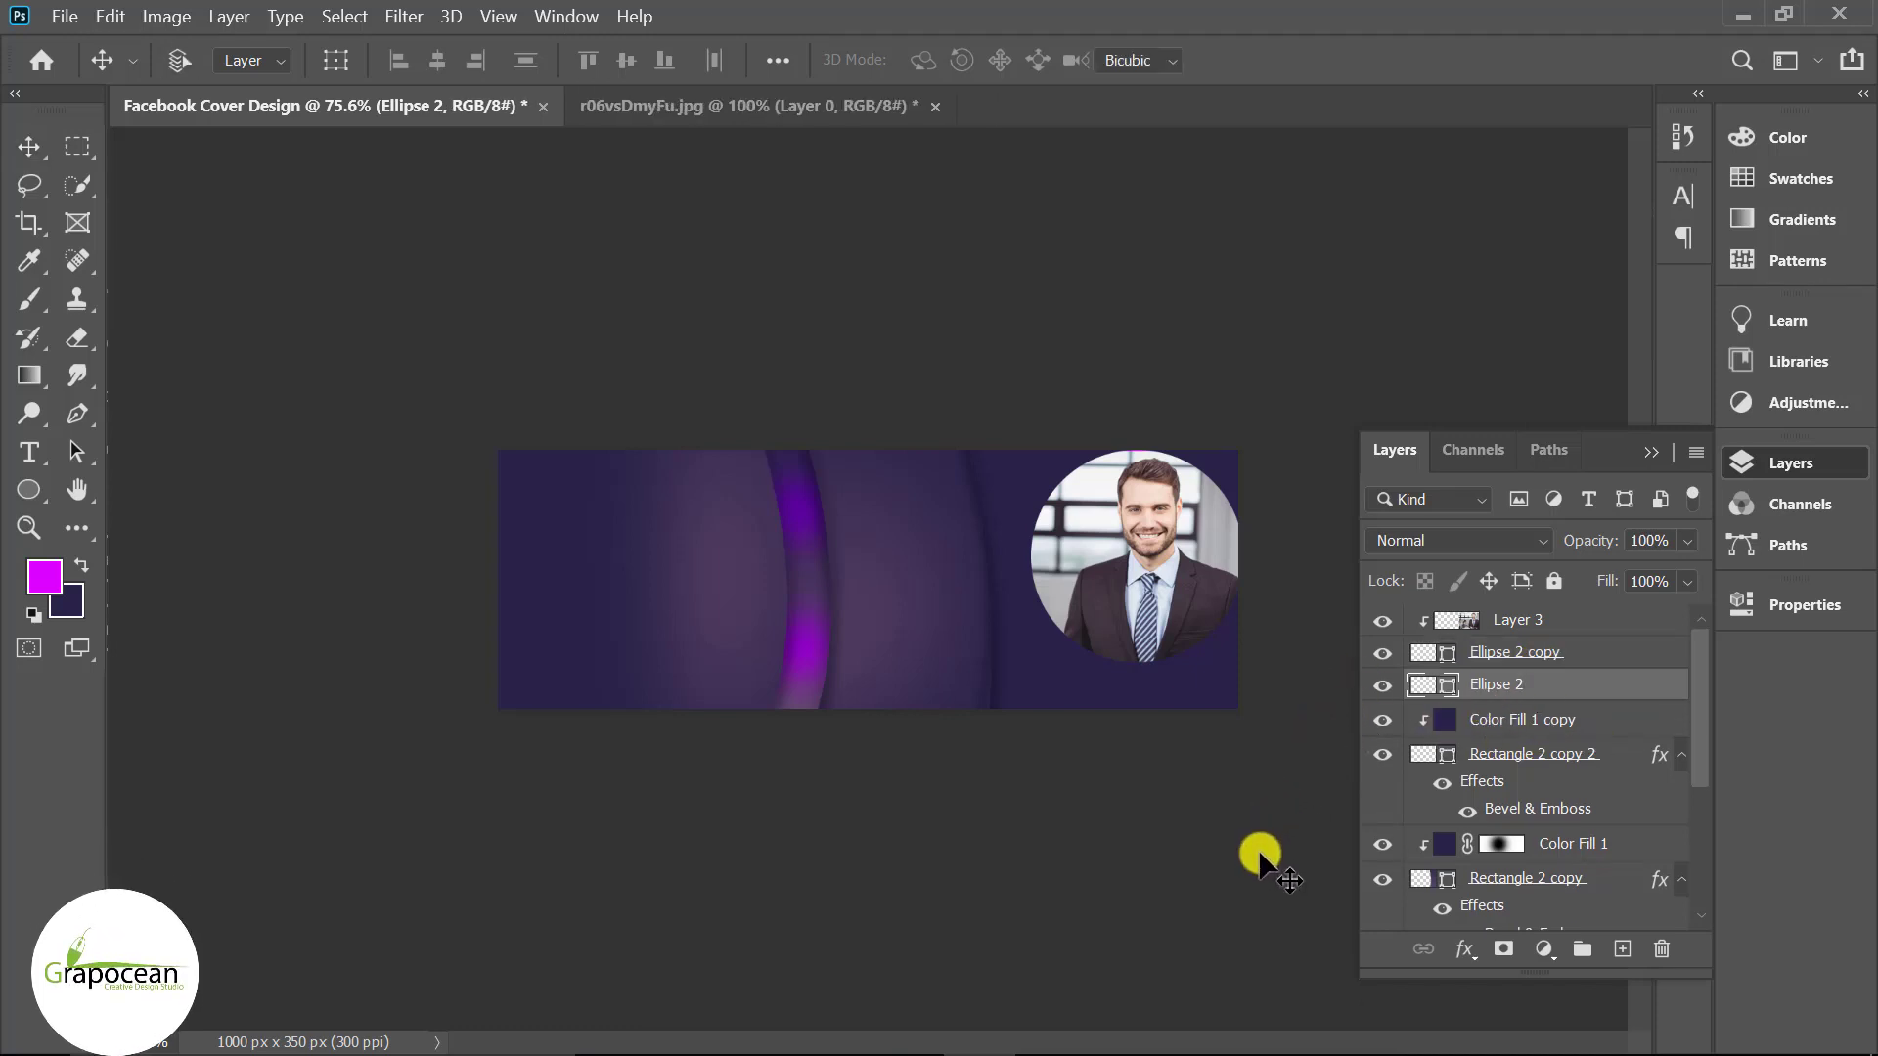
pyautogui.hotkey('ctrl', 't')
pyautogui.moveTo(1252, 671); pyautogui.dragTo(1276, 681)
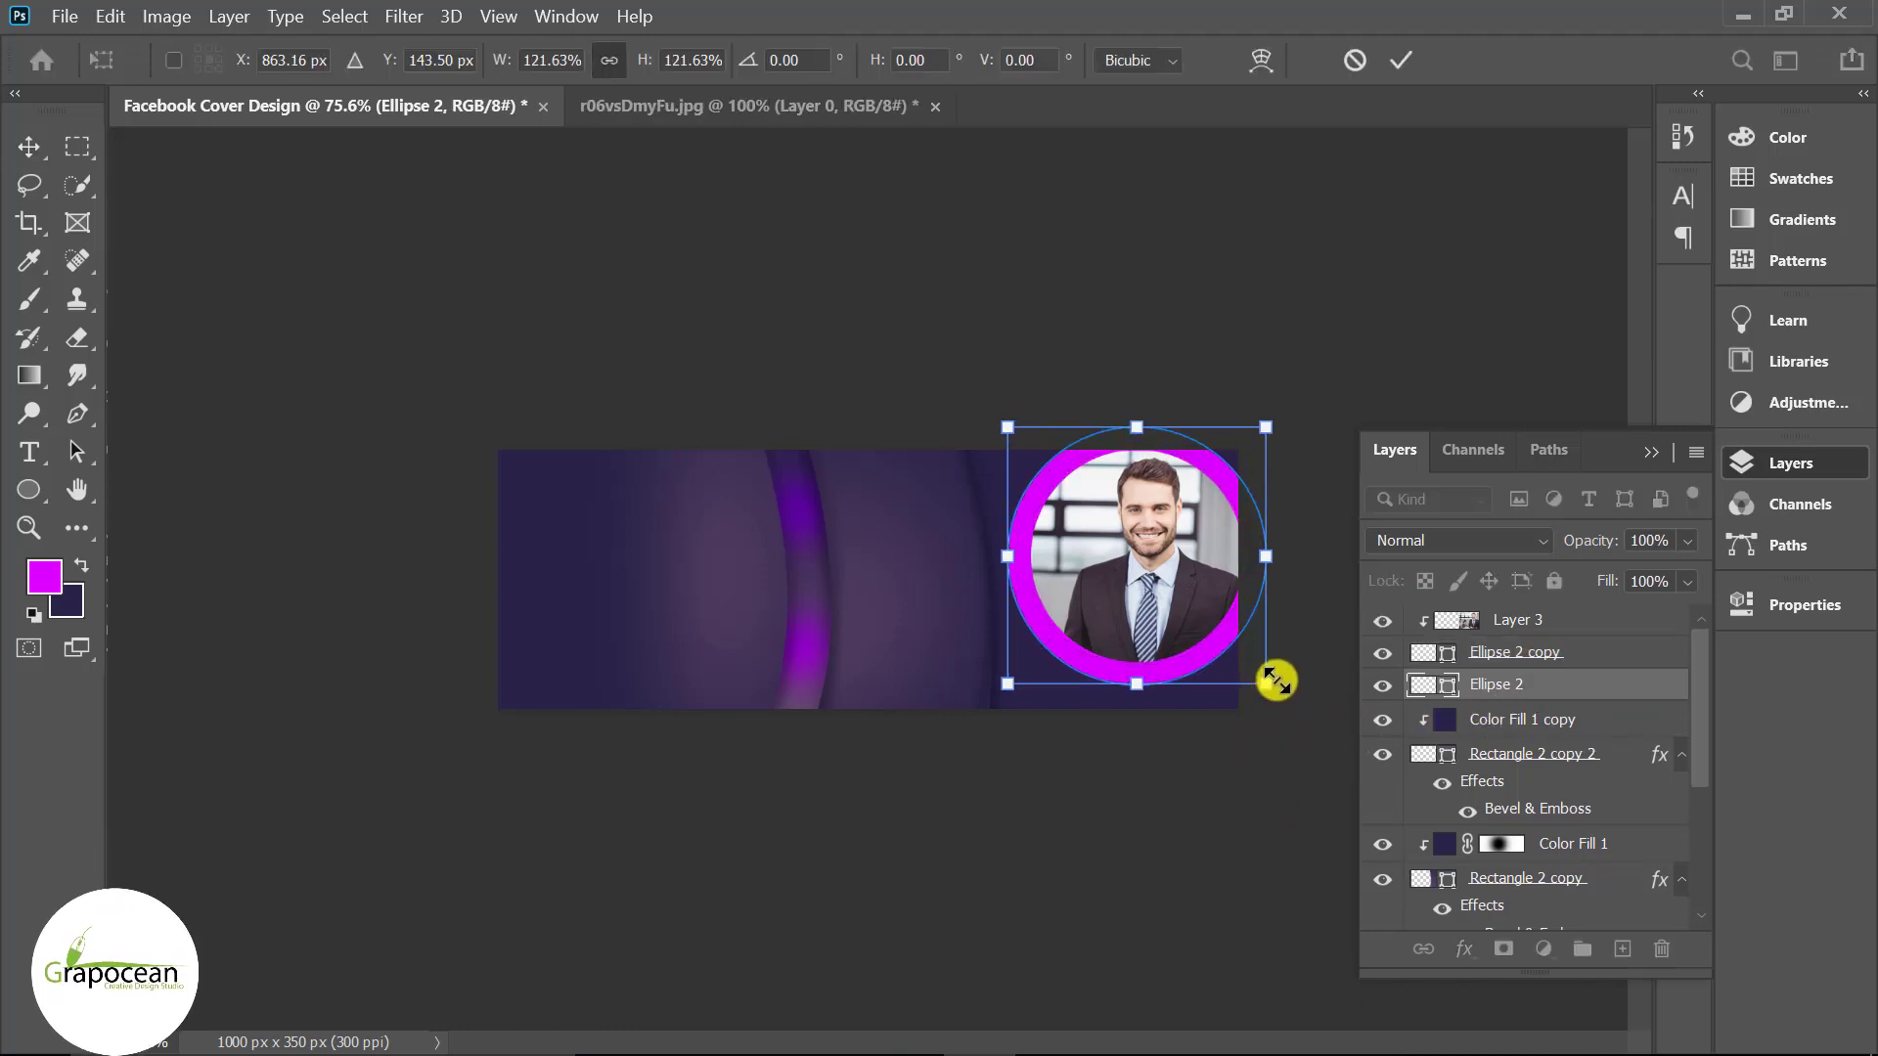
pyautogui.click(1408, 61)
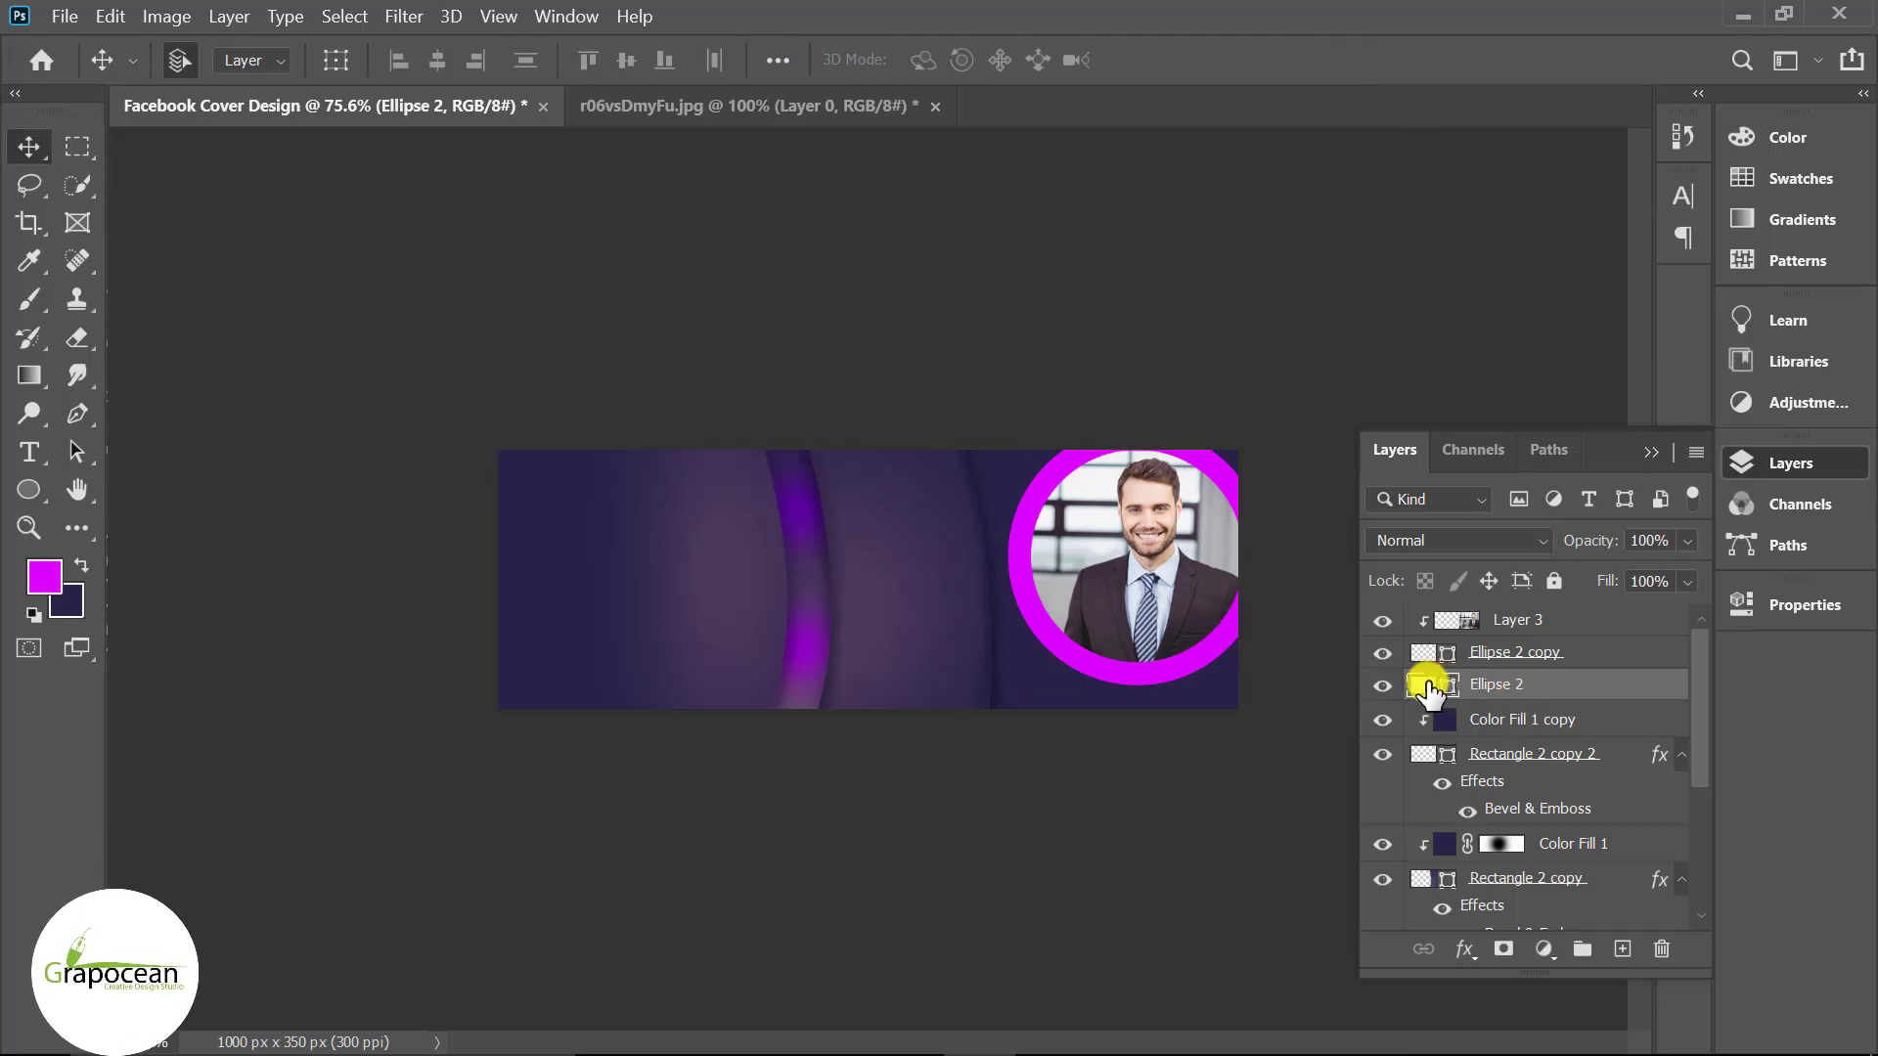
pyautogui.click(30, 492)
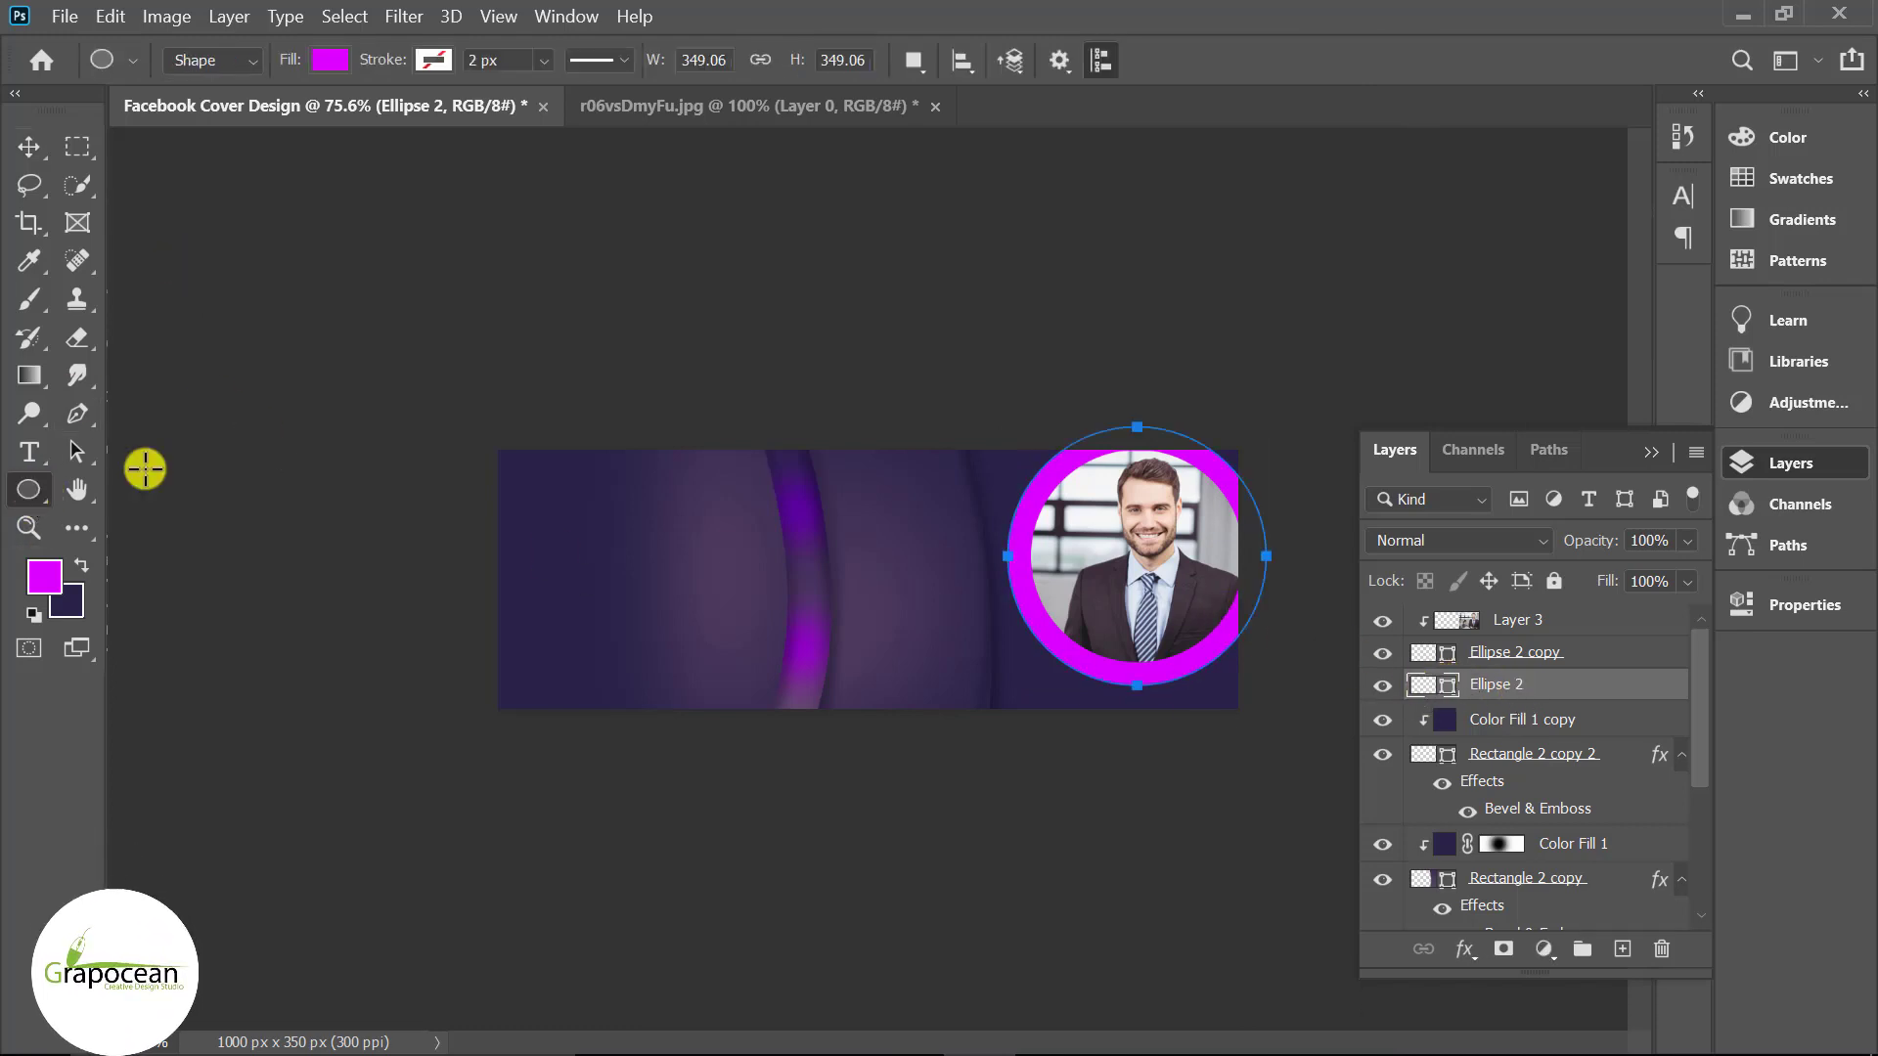
# - Switch the ring's fill to a gradient with a purple left stop sampled from the banner
pyautogui.click(333, 63)
pyautogui.click(263, 117)
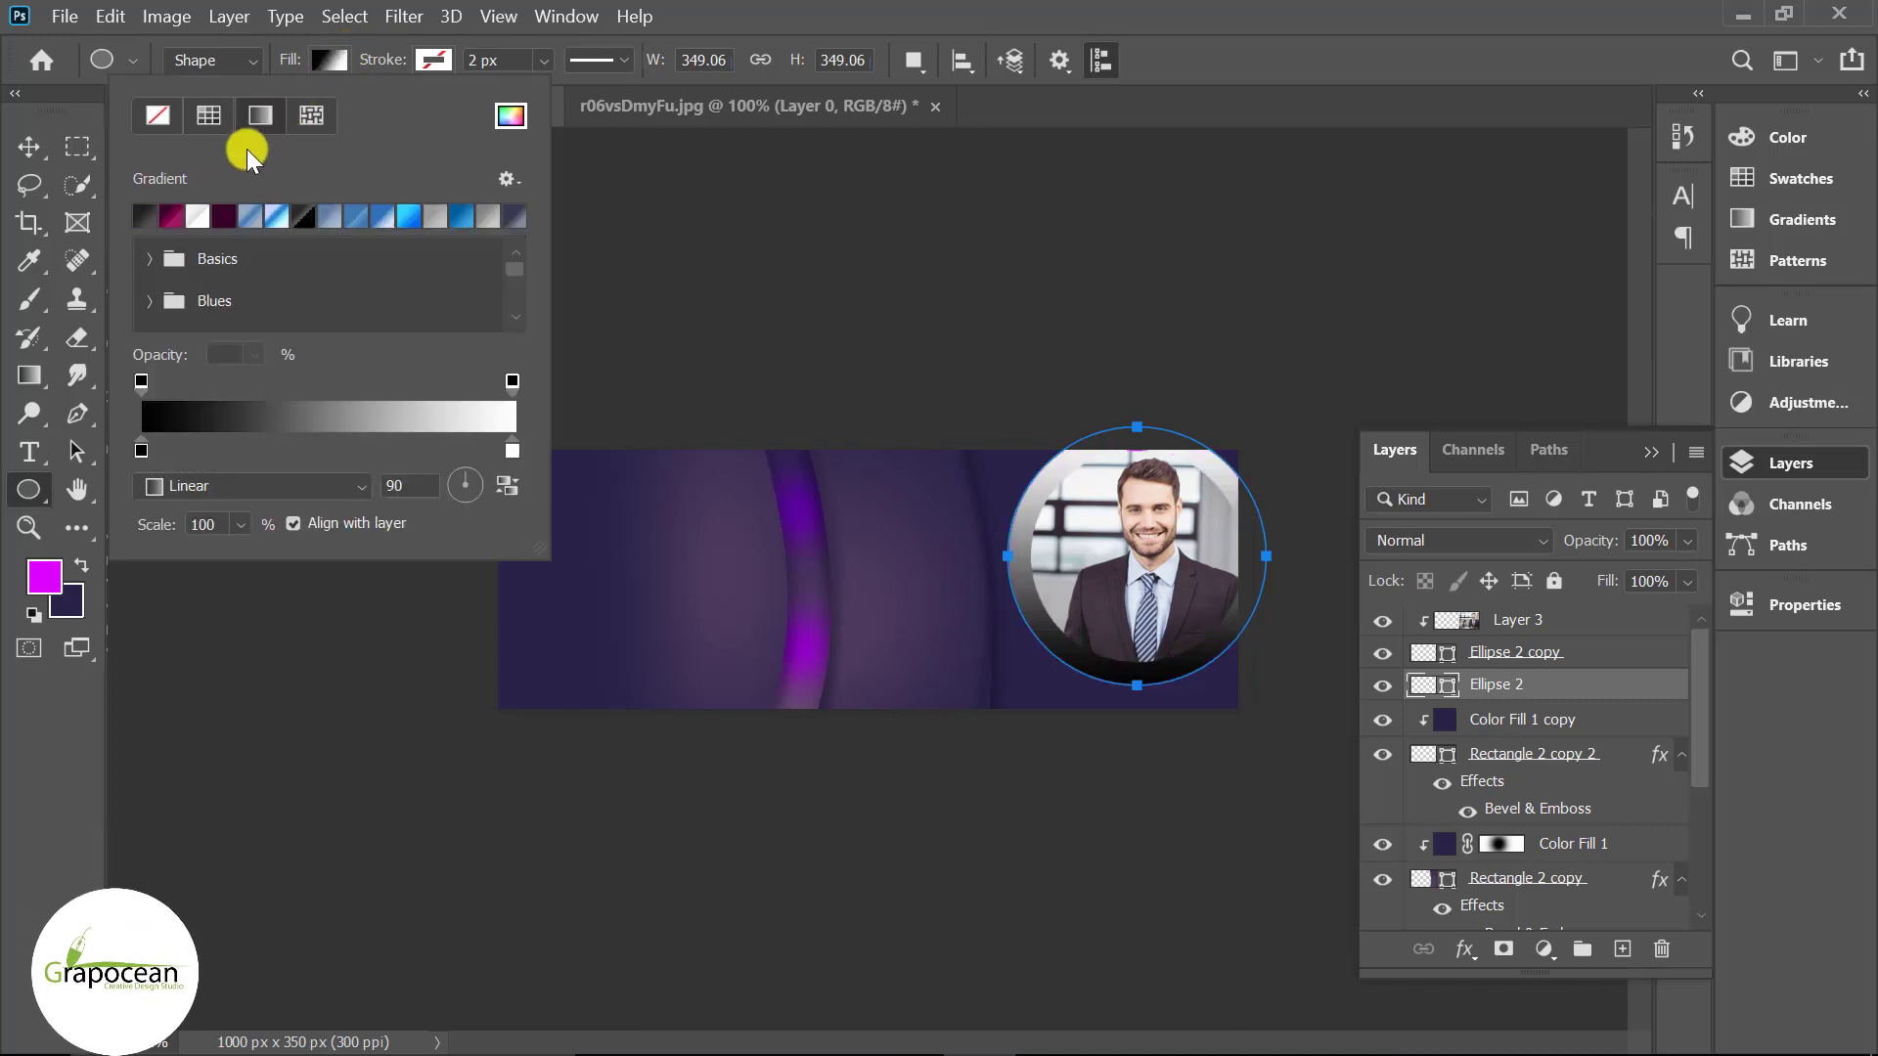
pyautogui.doubleClick(142, 452)
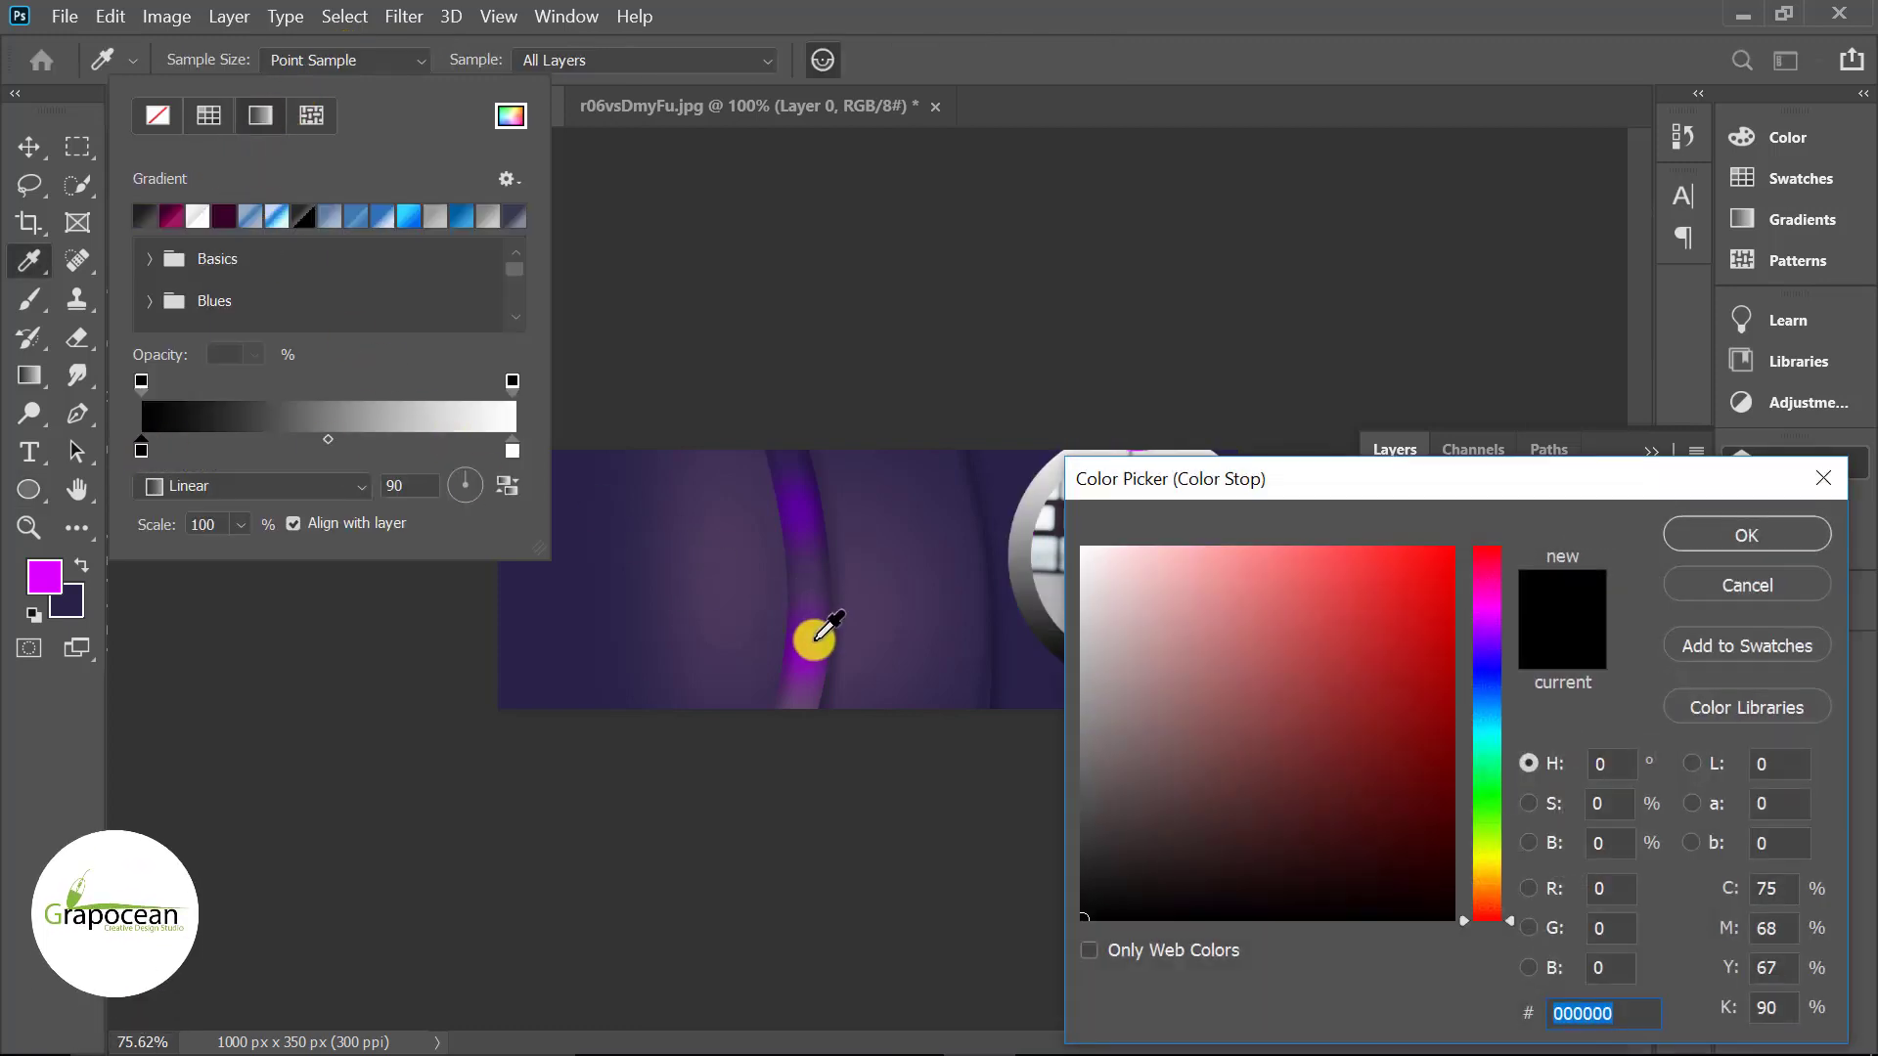
pyautogui.click(824, 509)
pyautogui.moveTo(1417, 503)
pyautogui.mouseDown()
pyautogui.moveTo(1614, 721)
pyautogui.moveTo(1076, 675)
pyautogui.mouseUp()
pyautogui.click(1350, 714)
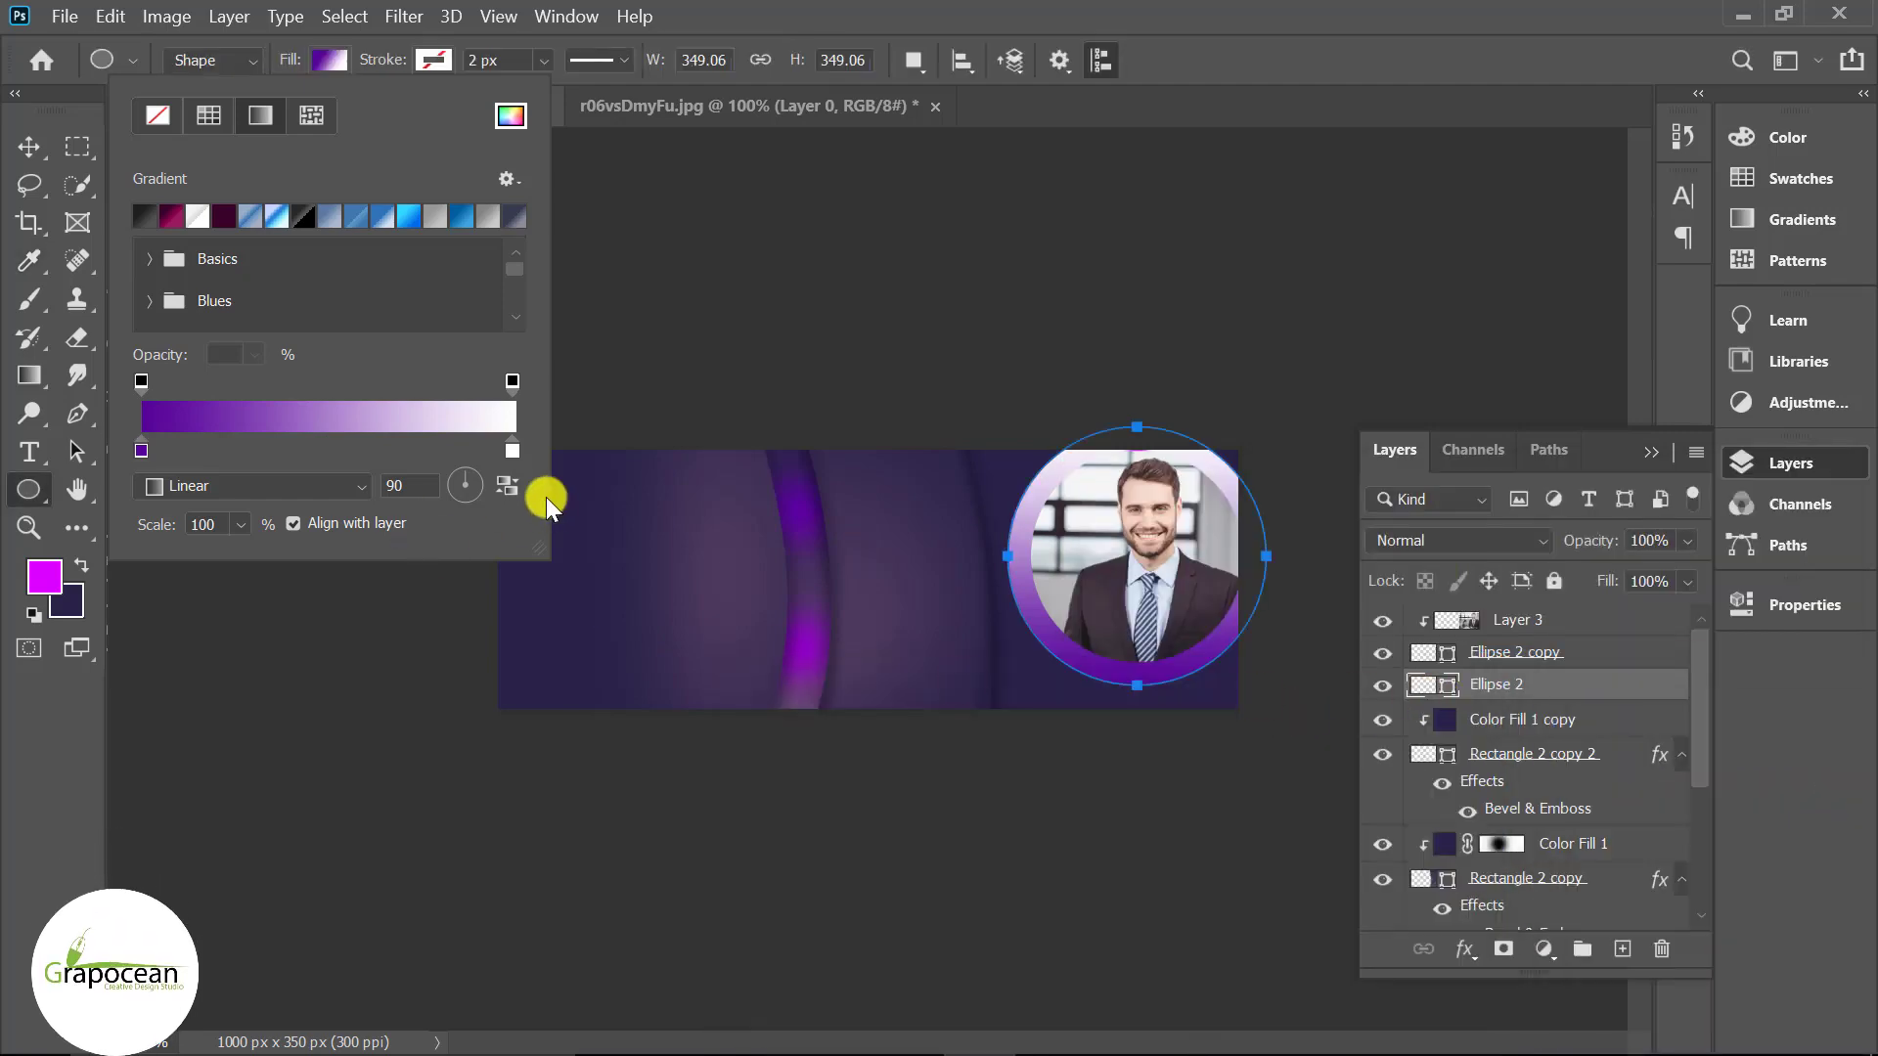
# - Set the gradient's right stop to dark navy sampled from the banner
pyautogui.doubleClick(509, 450)
pyautogui.moveTo(880, 481); pyautogui.dragTo(873, 704)
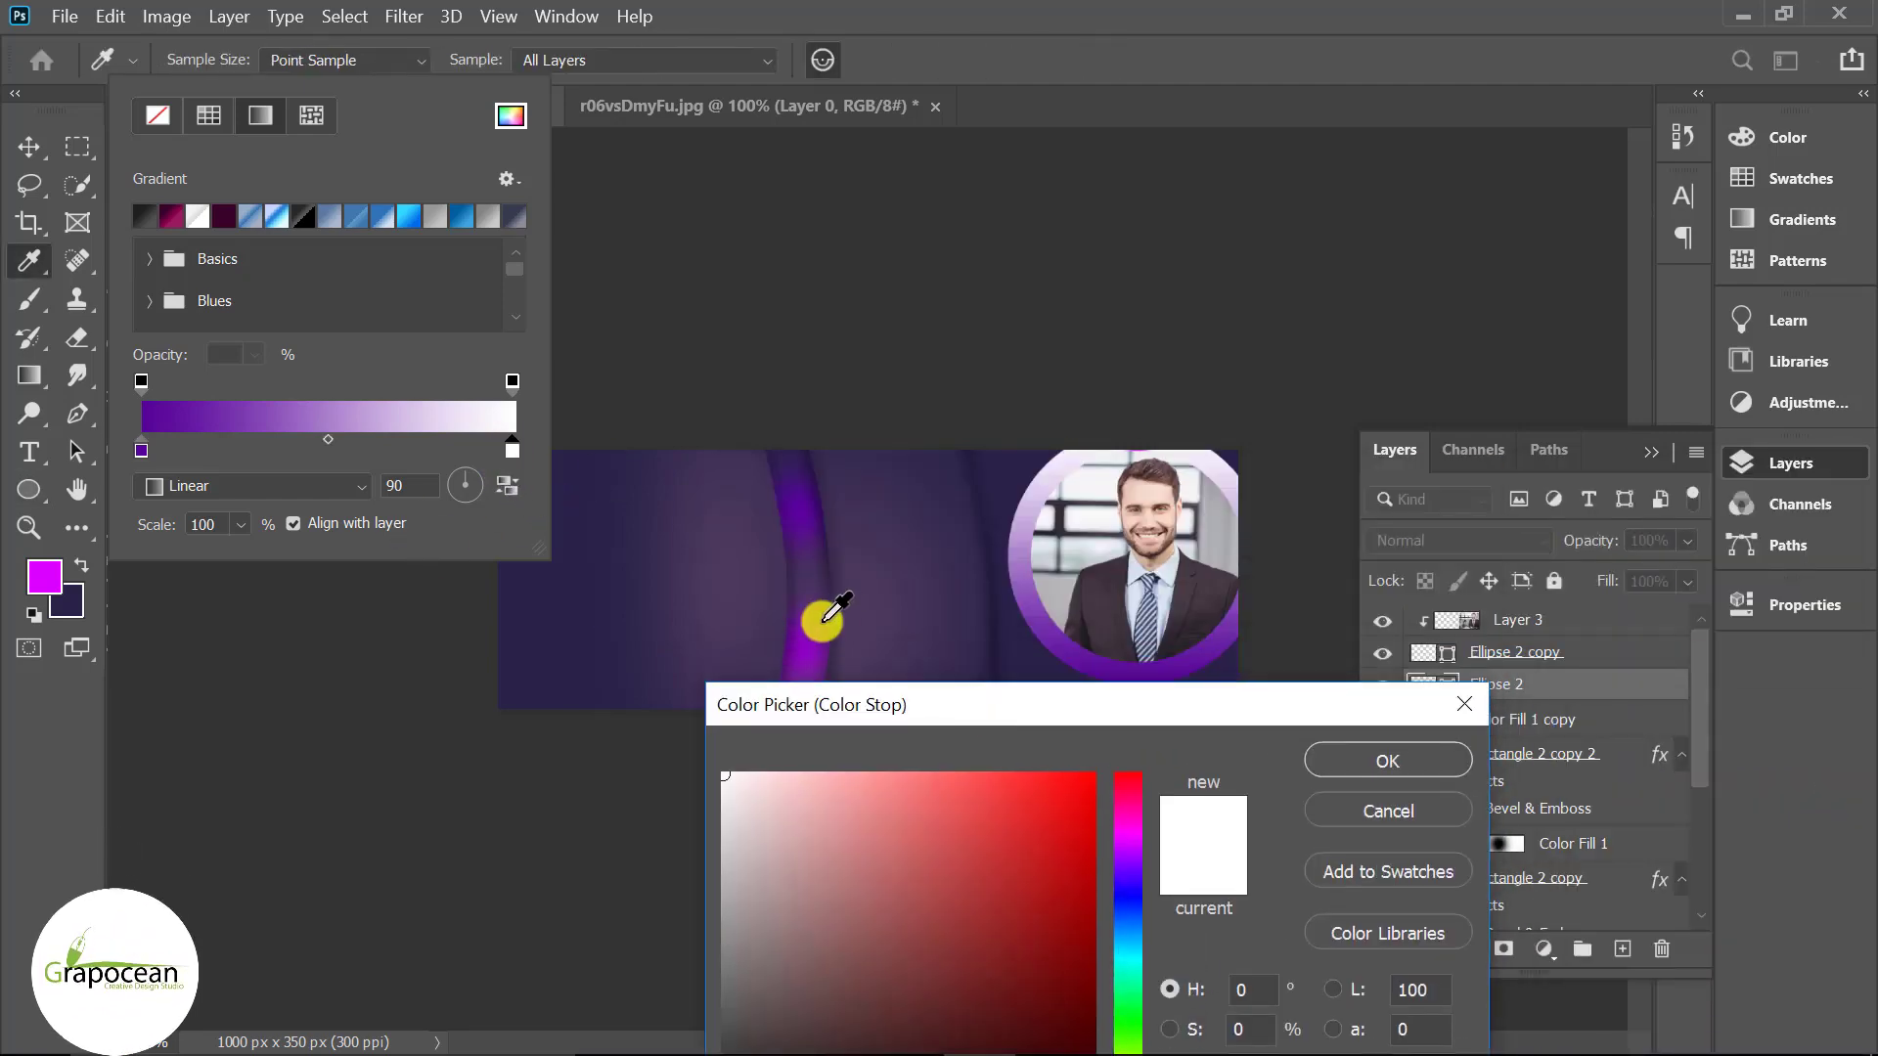
pyautogui.click(811, 652)
pyautogui.moveTo(1200, 703)
pyautogui.mouseDown()
pyautogui.moveTo(1472, 862)
pyautogui.moveTo(1230, 776)
pyautogui.moveTo(1342, 695)
pyautogui.moveTo(1426, 708)
pyautogui.moveTo(1319, 691)
pyautogui.mouseUp()
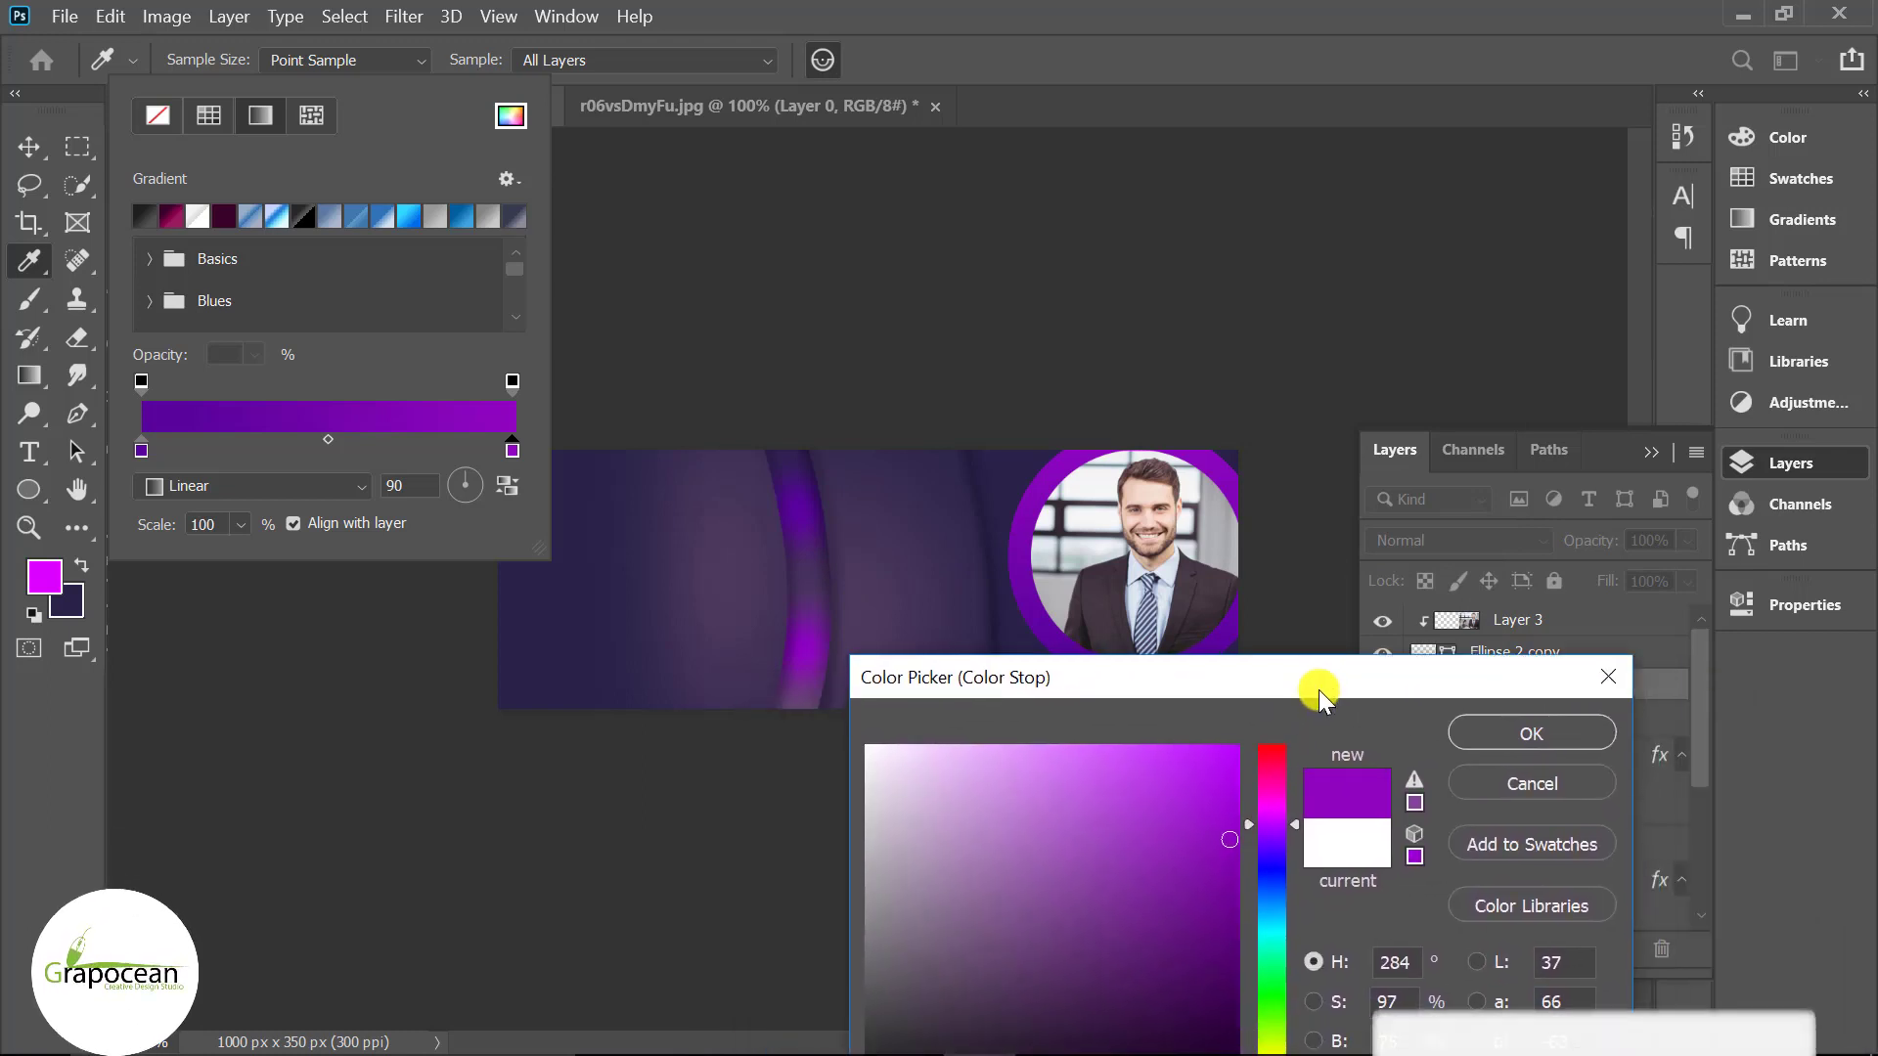
pyautogui.click(600, 617)
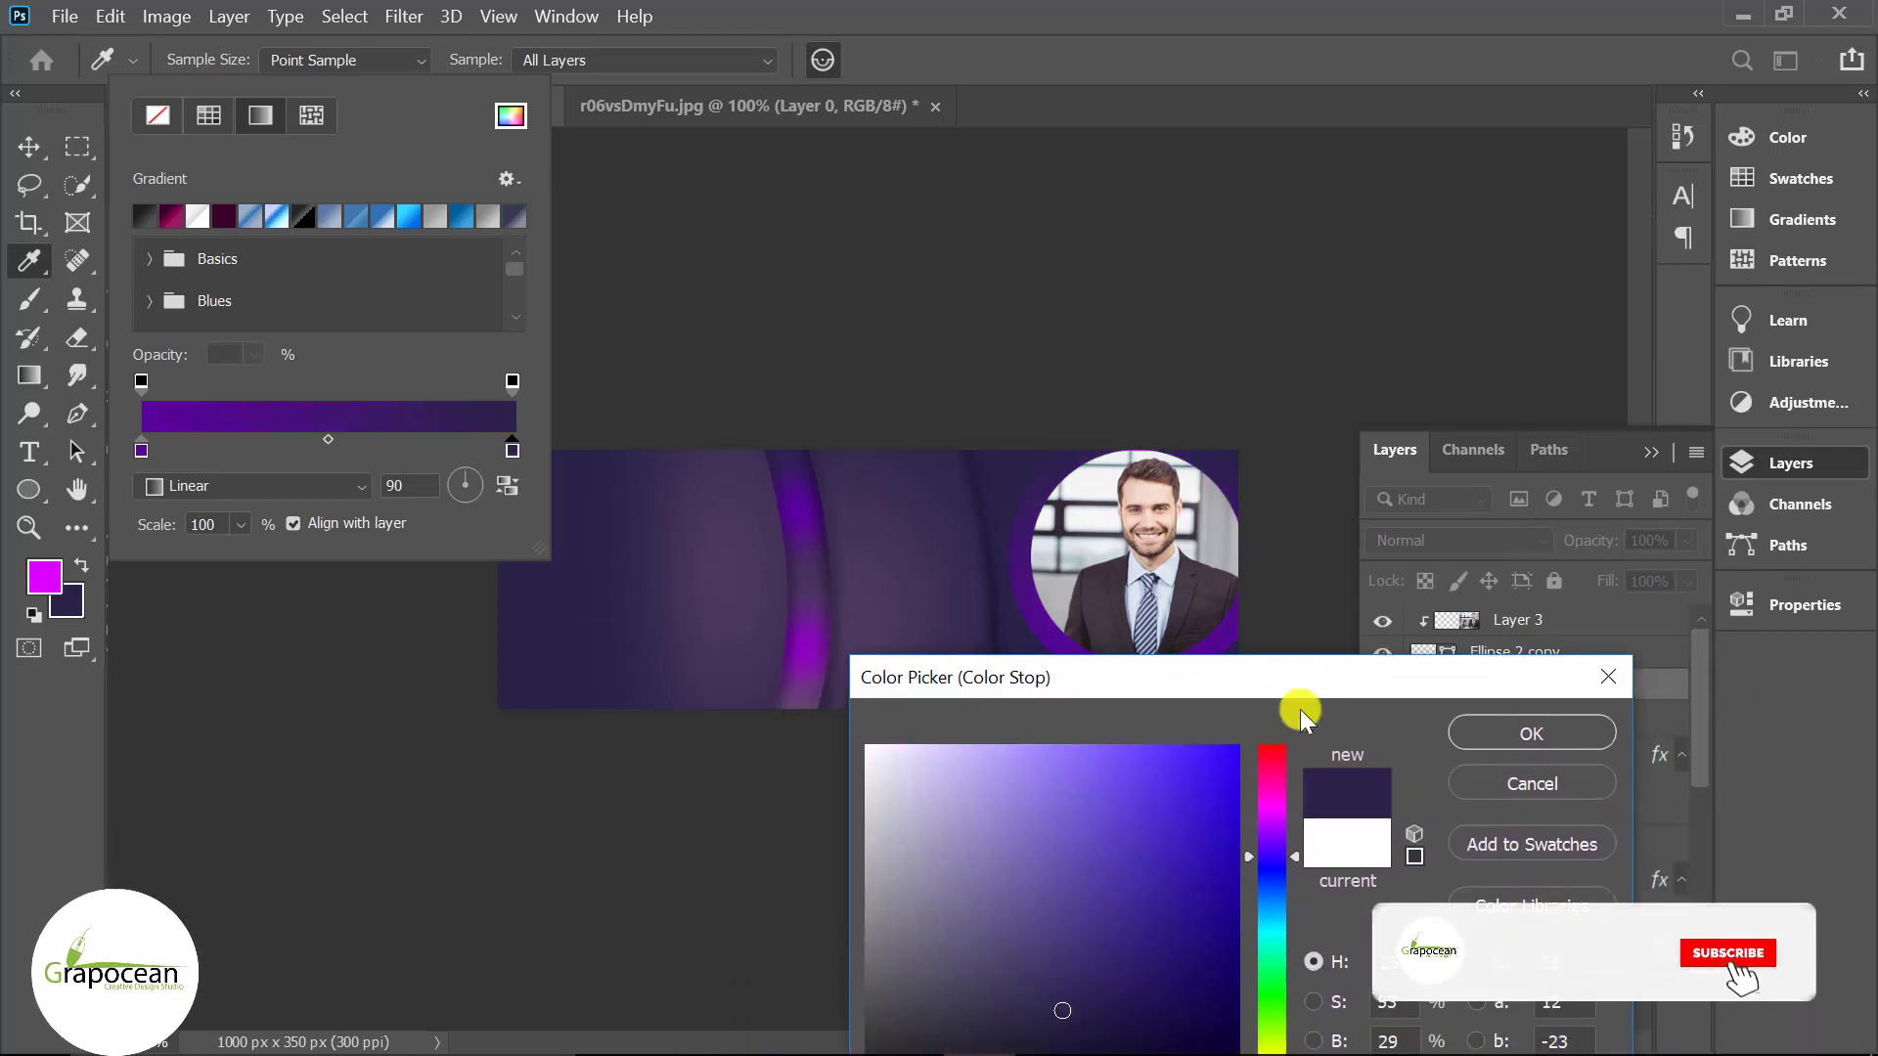
pyautogui.click(1532, 733)
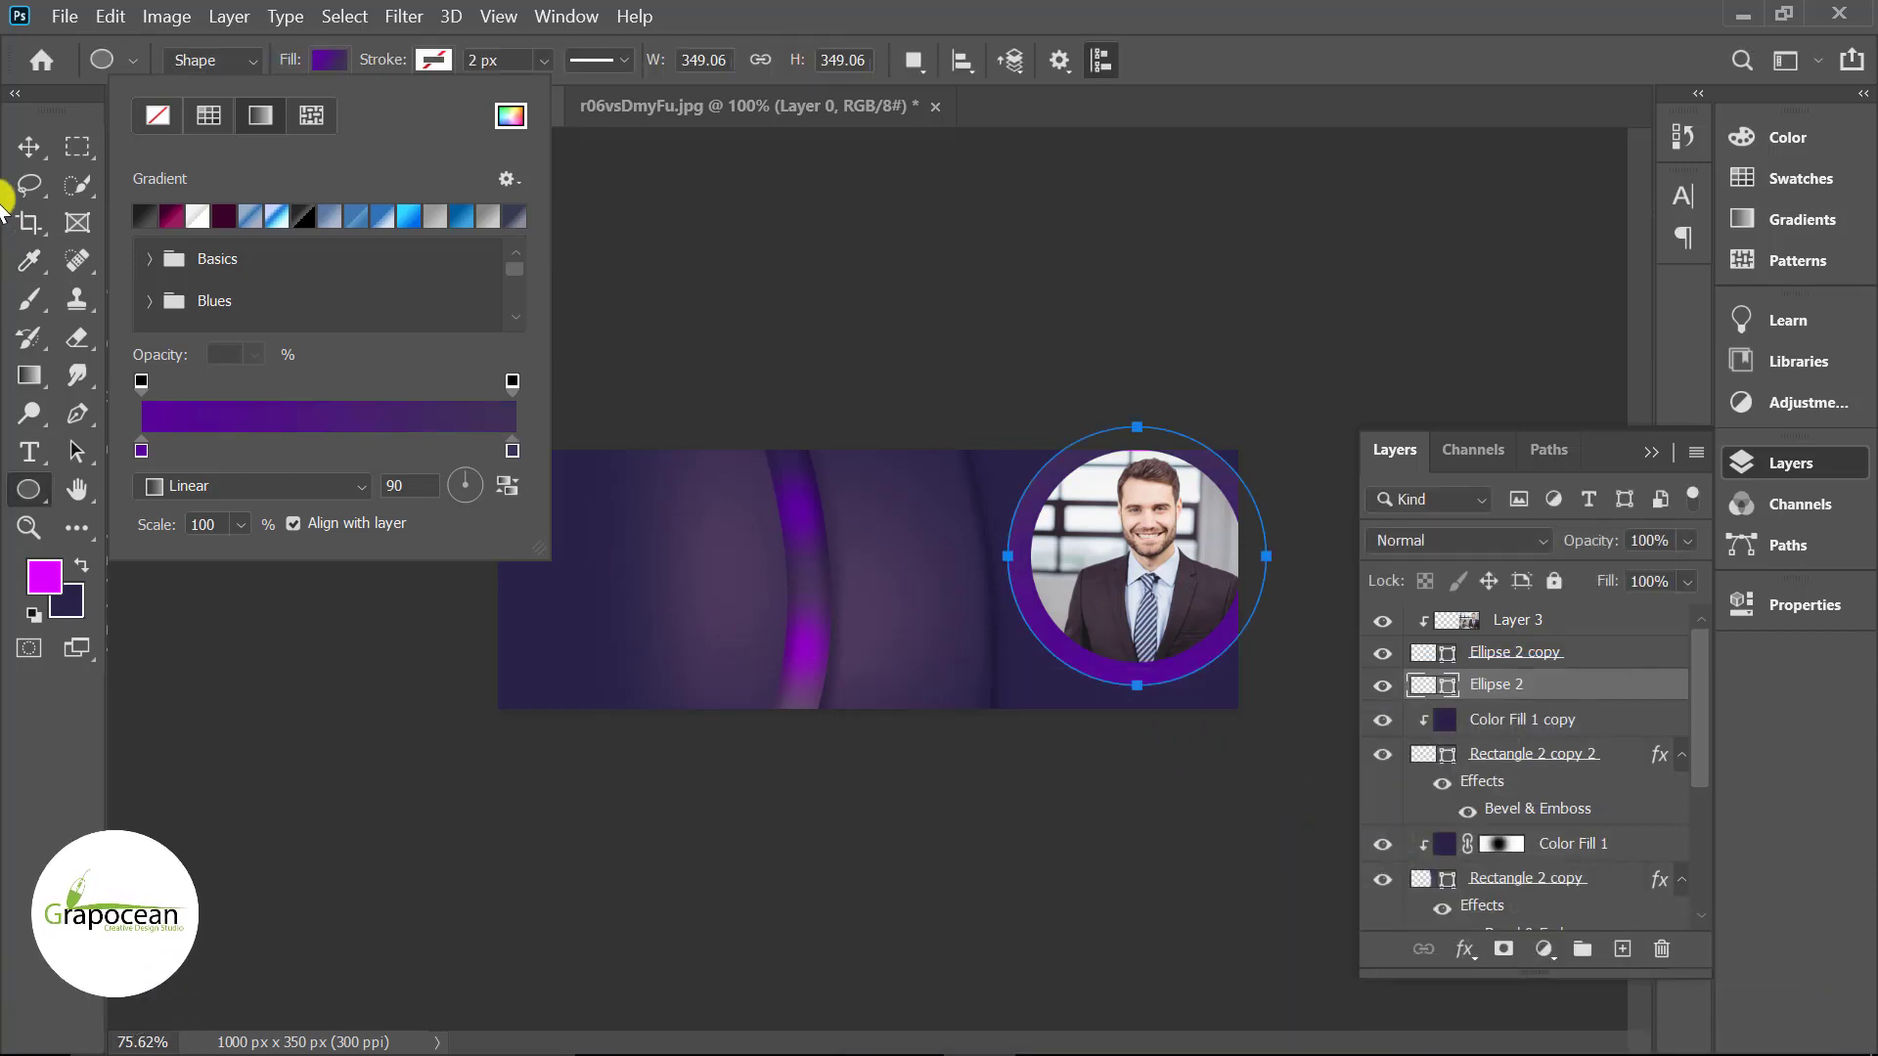
pyautogui.click(30, 145)
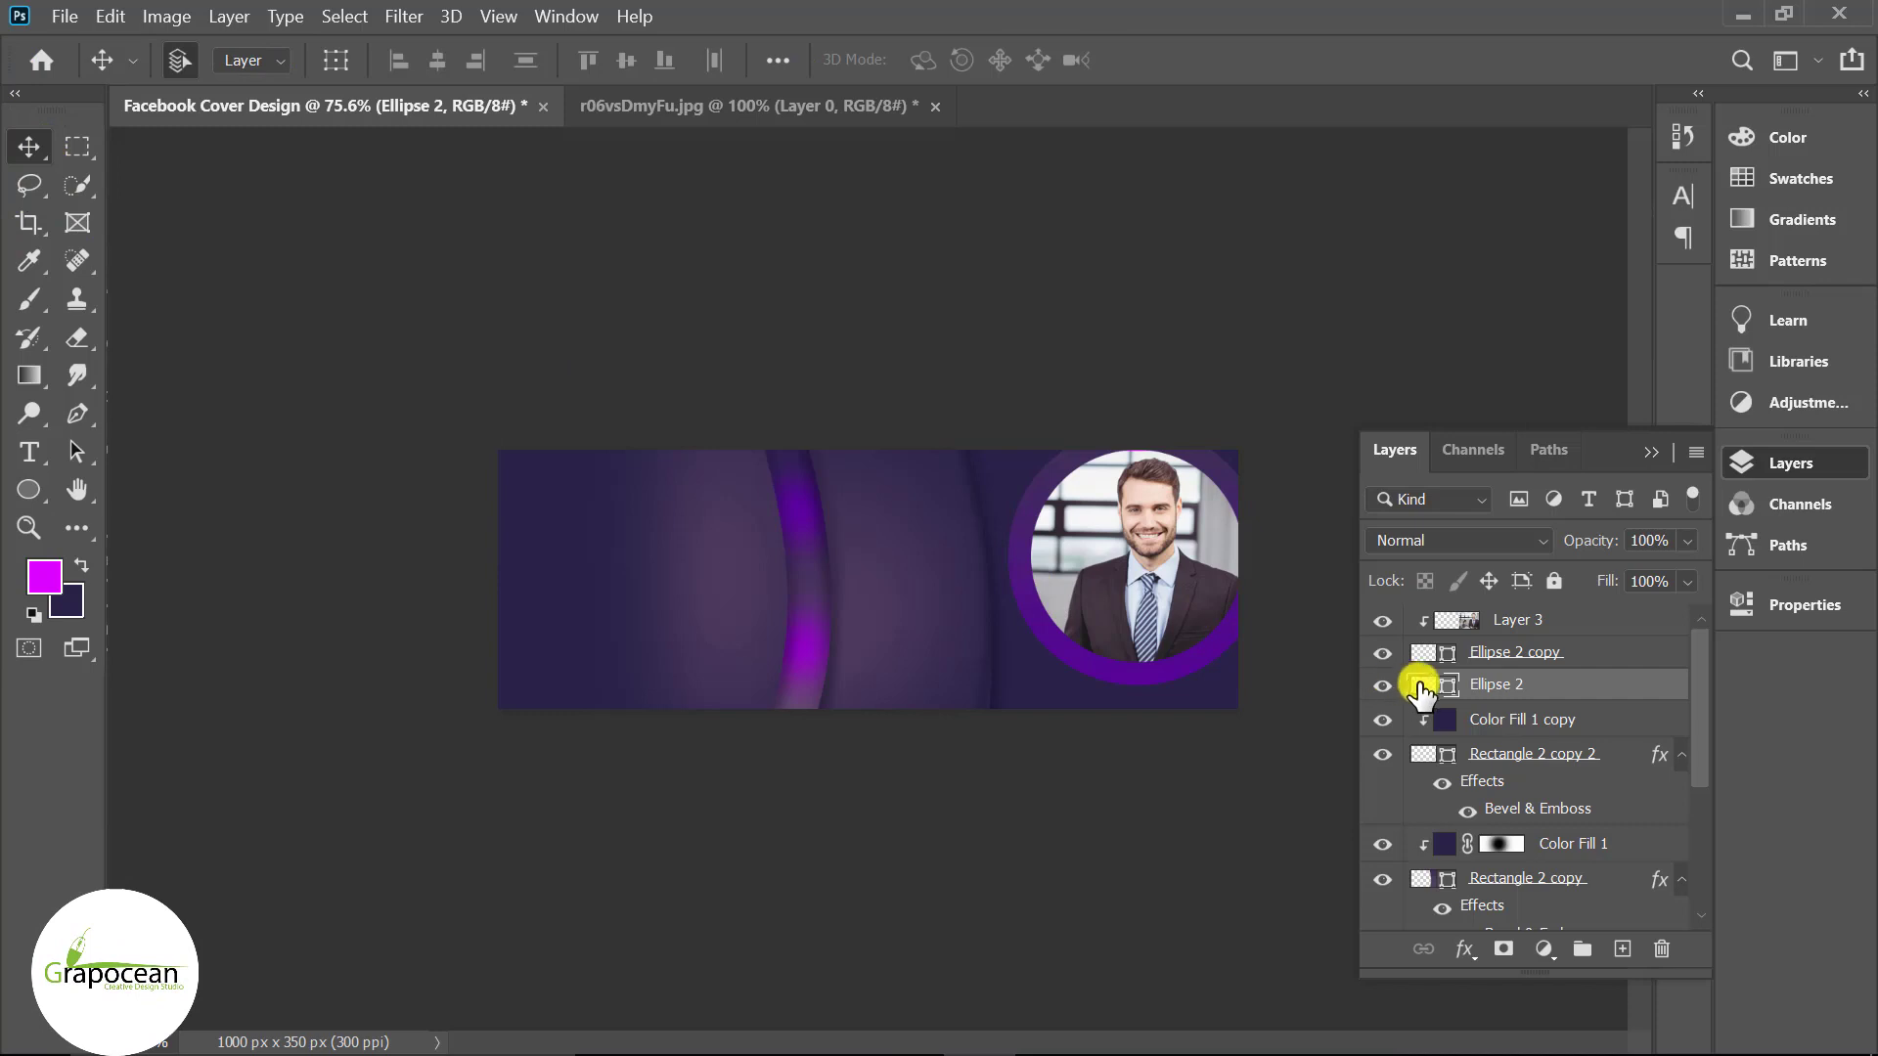
# - Load the ring as a selection and brush it with purple 4b3a5d on new Layer 4
pyautogui.keyDown('ctrl'); pyautogui.click(1420, 685); pyautogui.keyUp('ctrl')
pyautogui.click(39, 297)
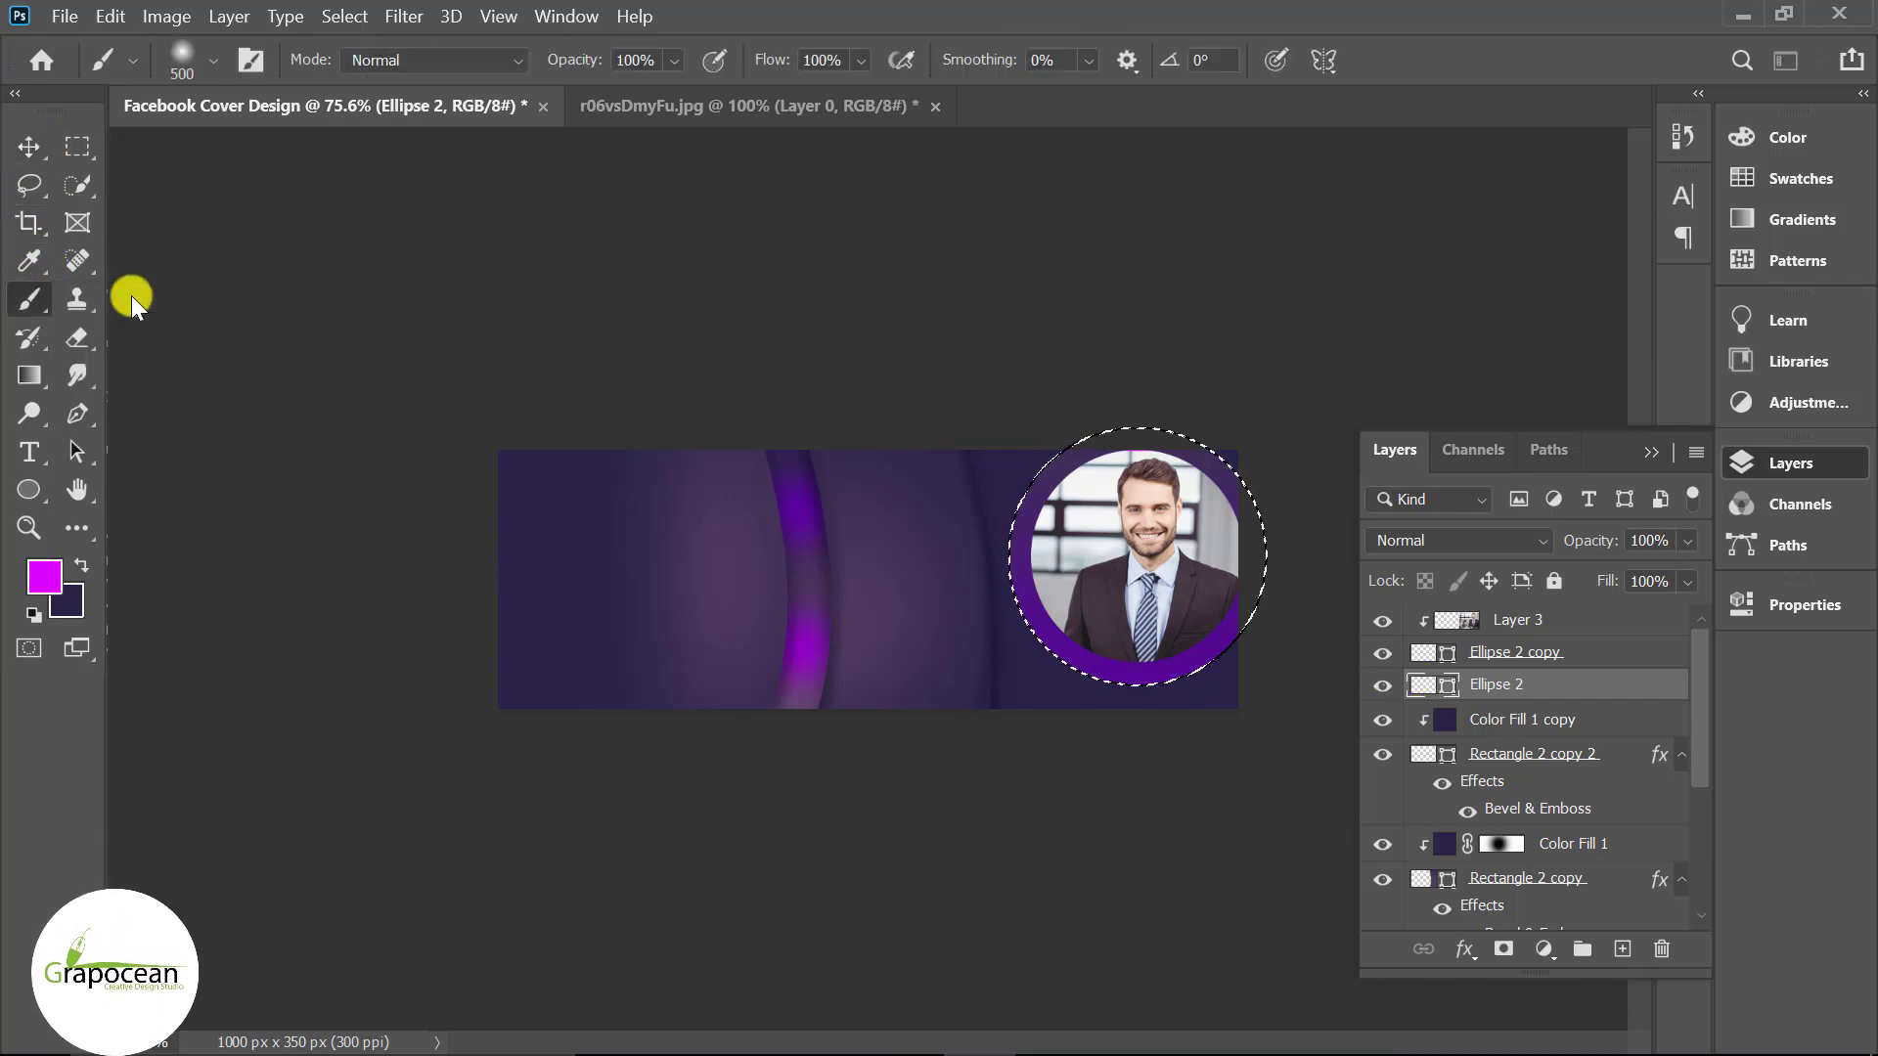
pyautogui.click(1622, 949)
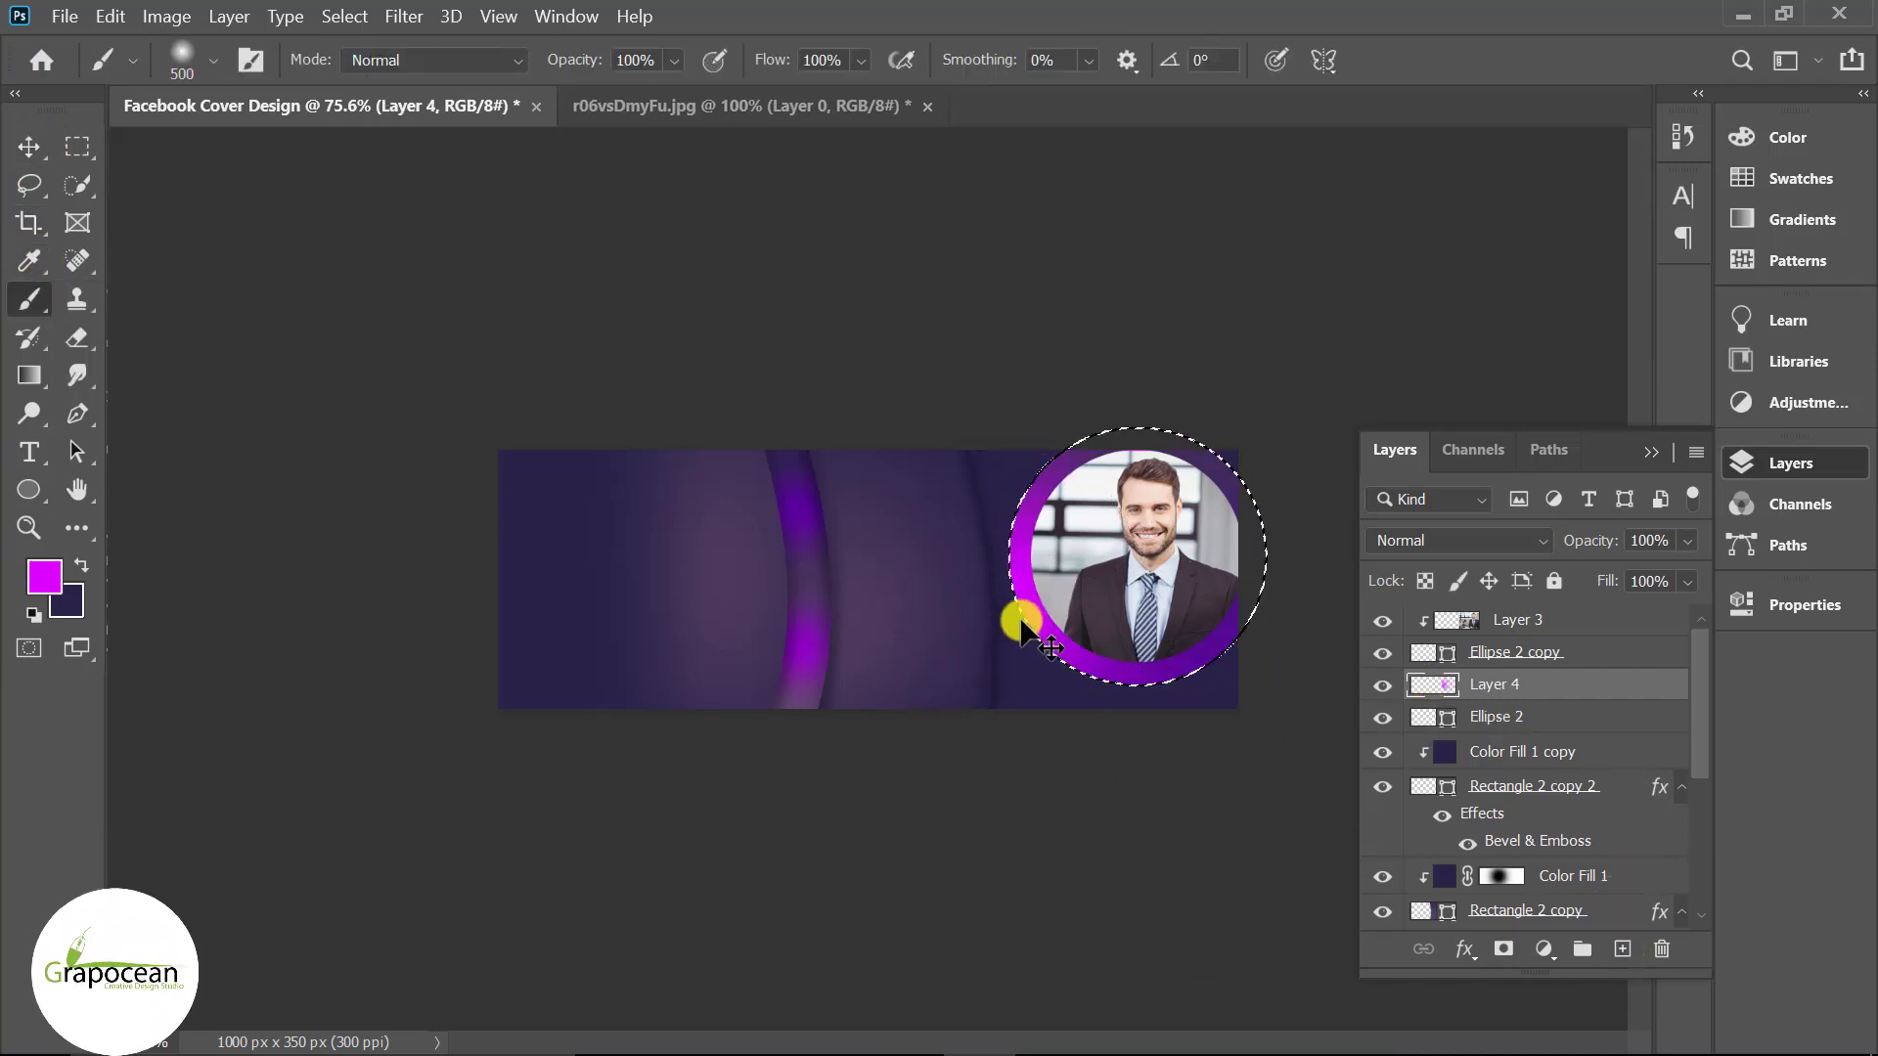
pyautogui.click(45, 585)
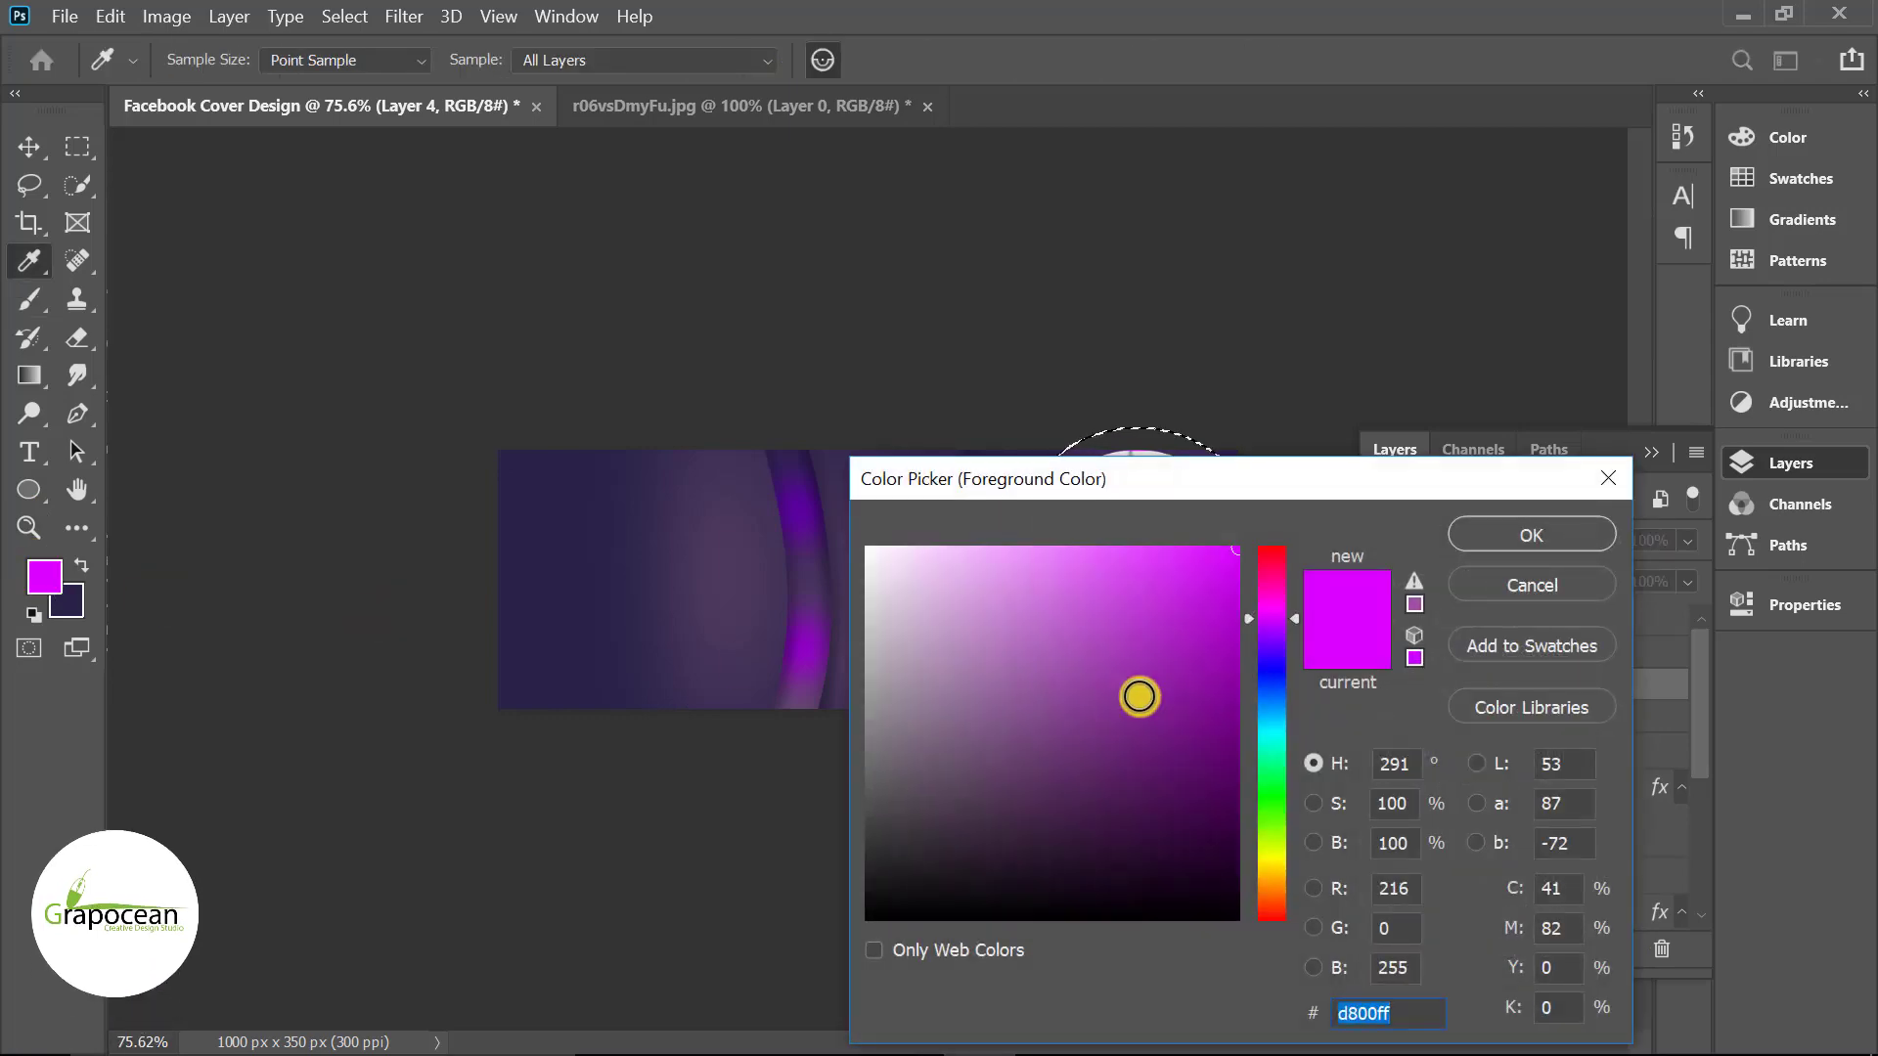
pyautogui.click(732, 600)
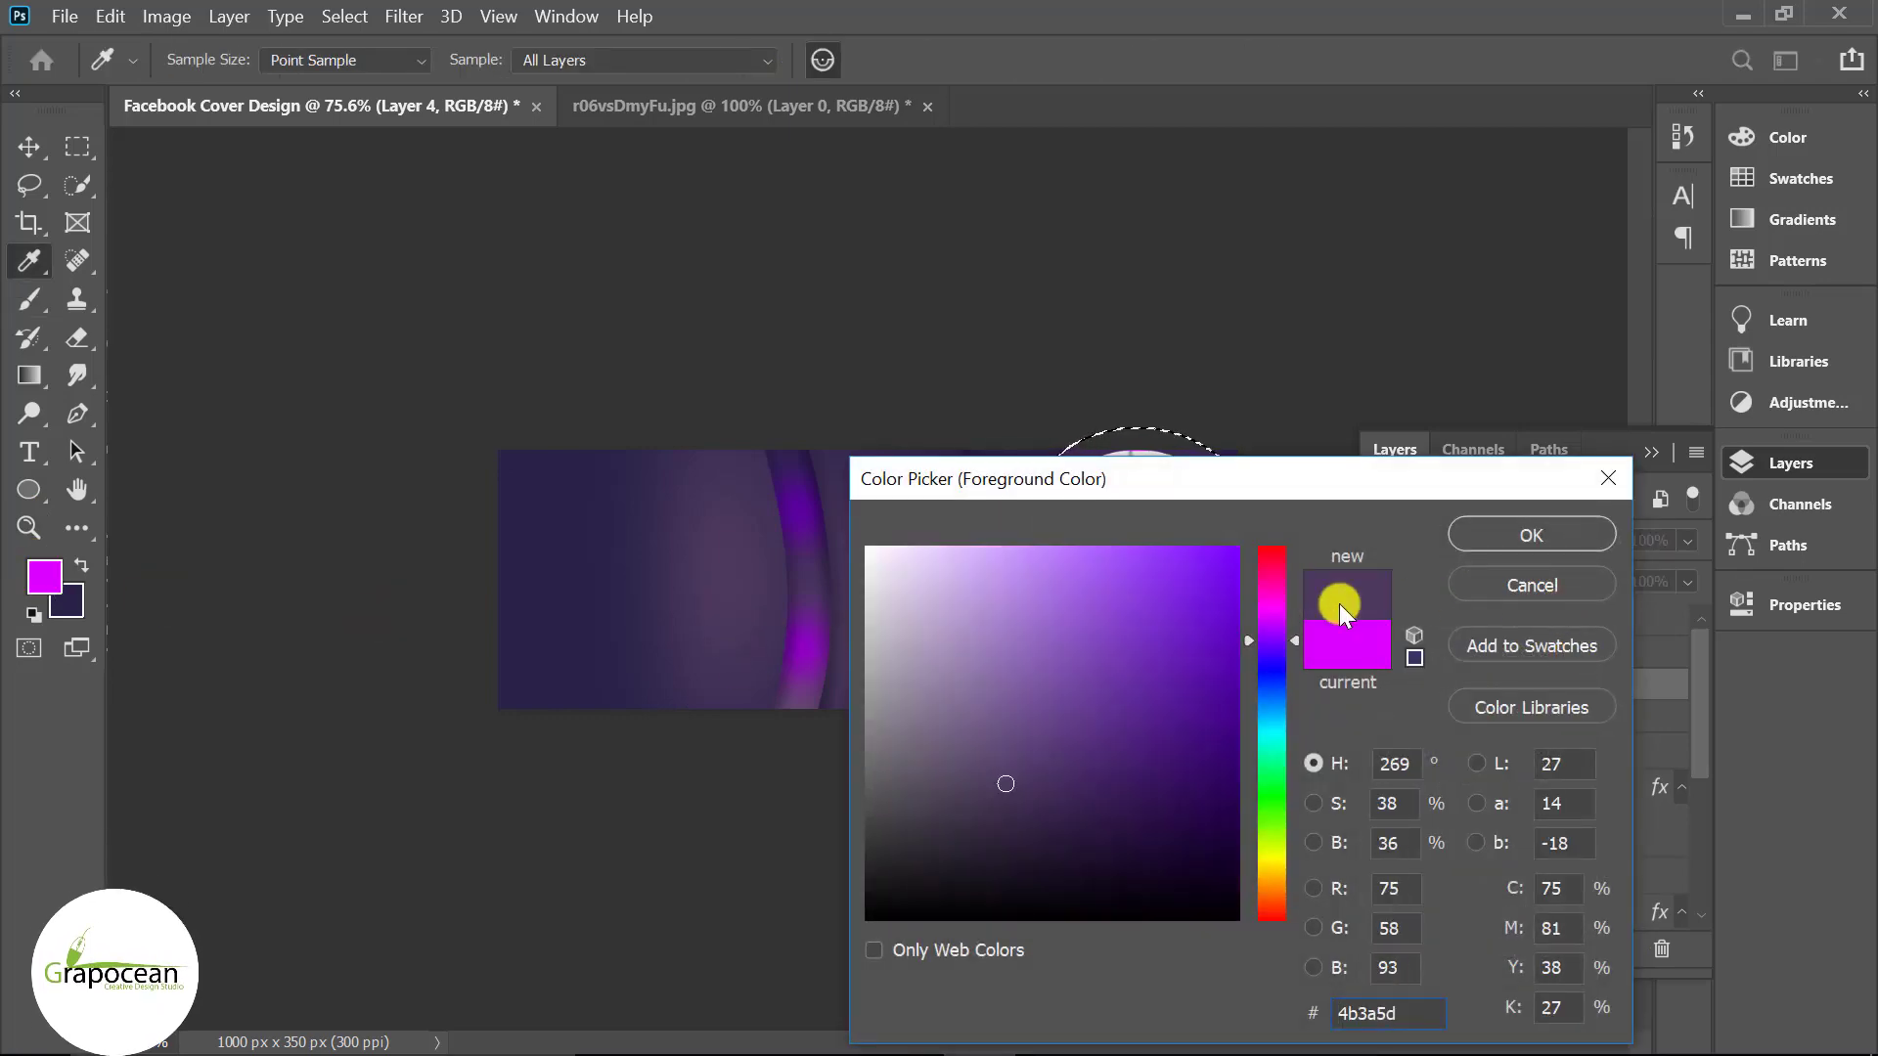
pyautogui.click(1504, 543)
pyautogui.press('b')
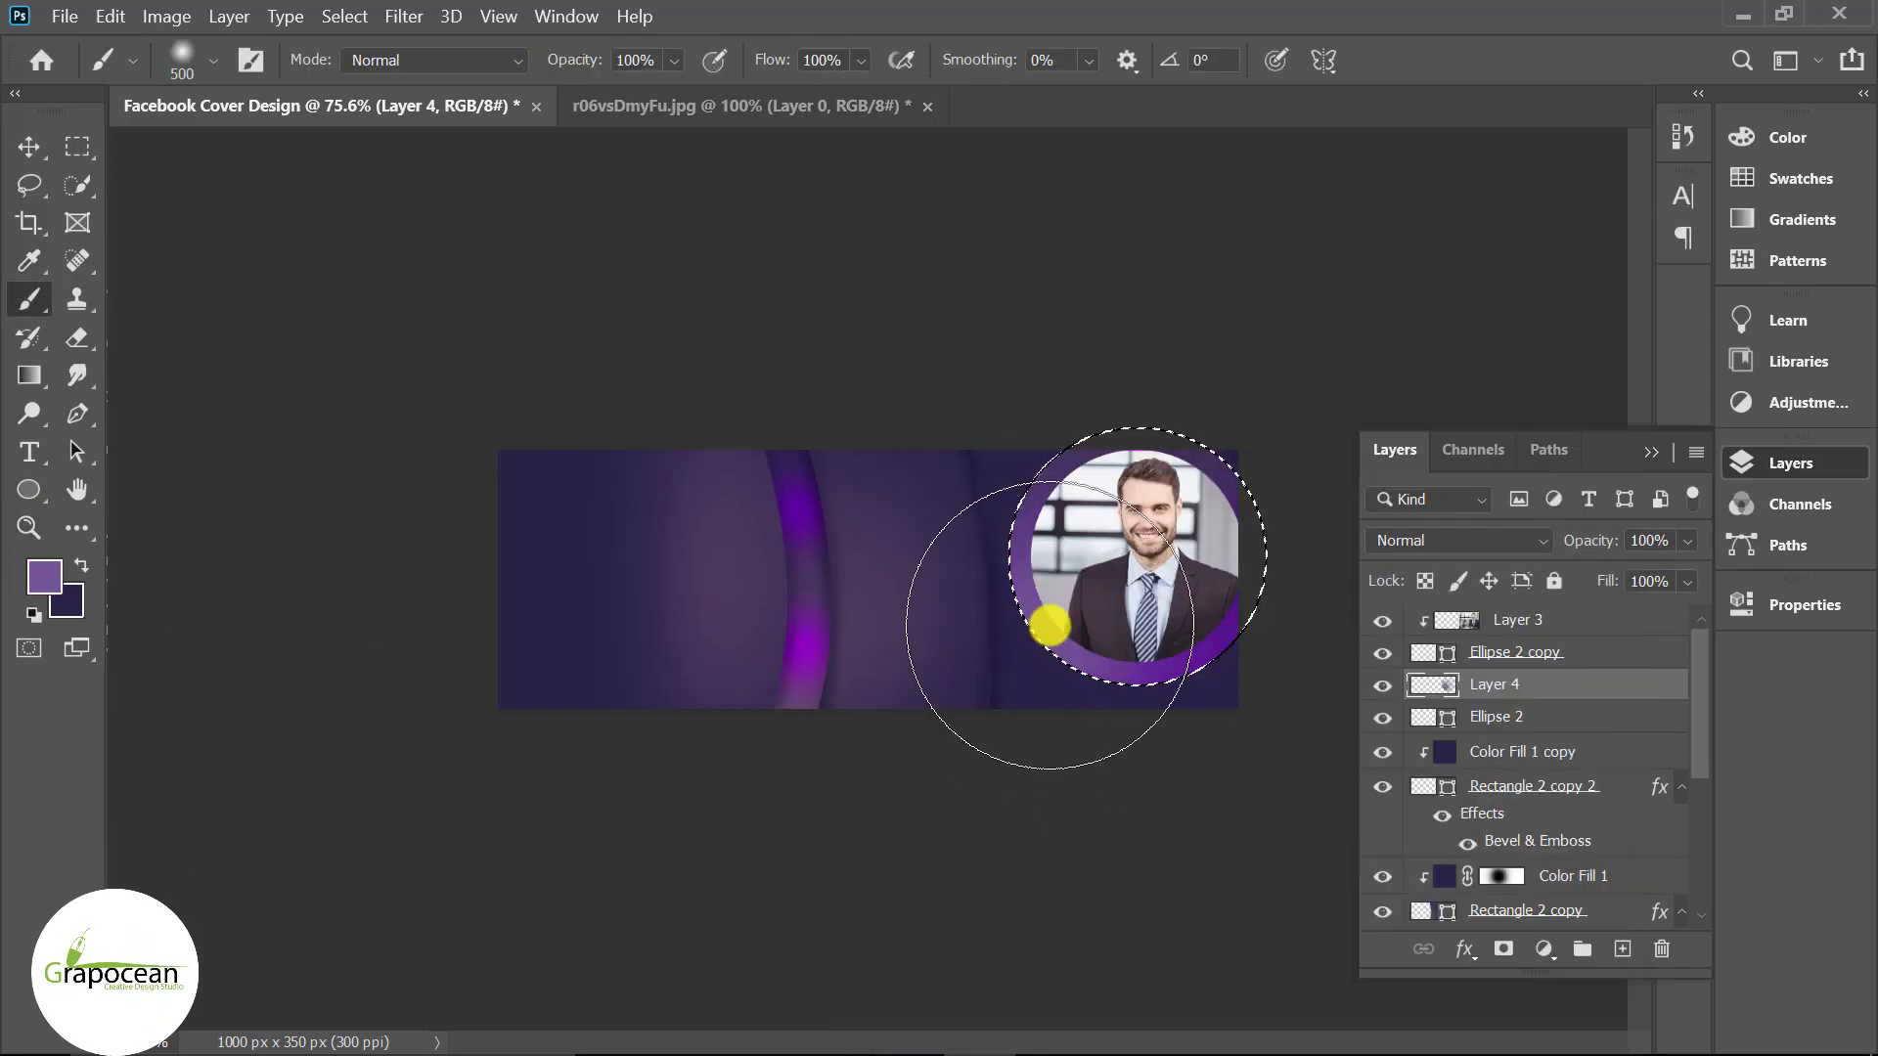
pyautogui.click(77, 147)
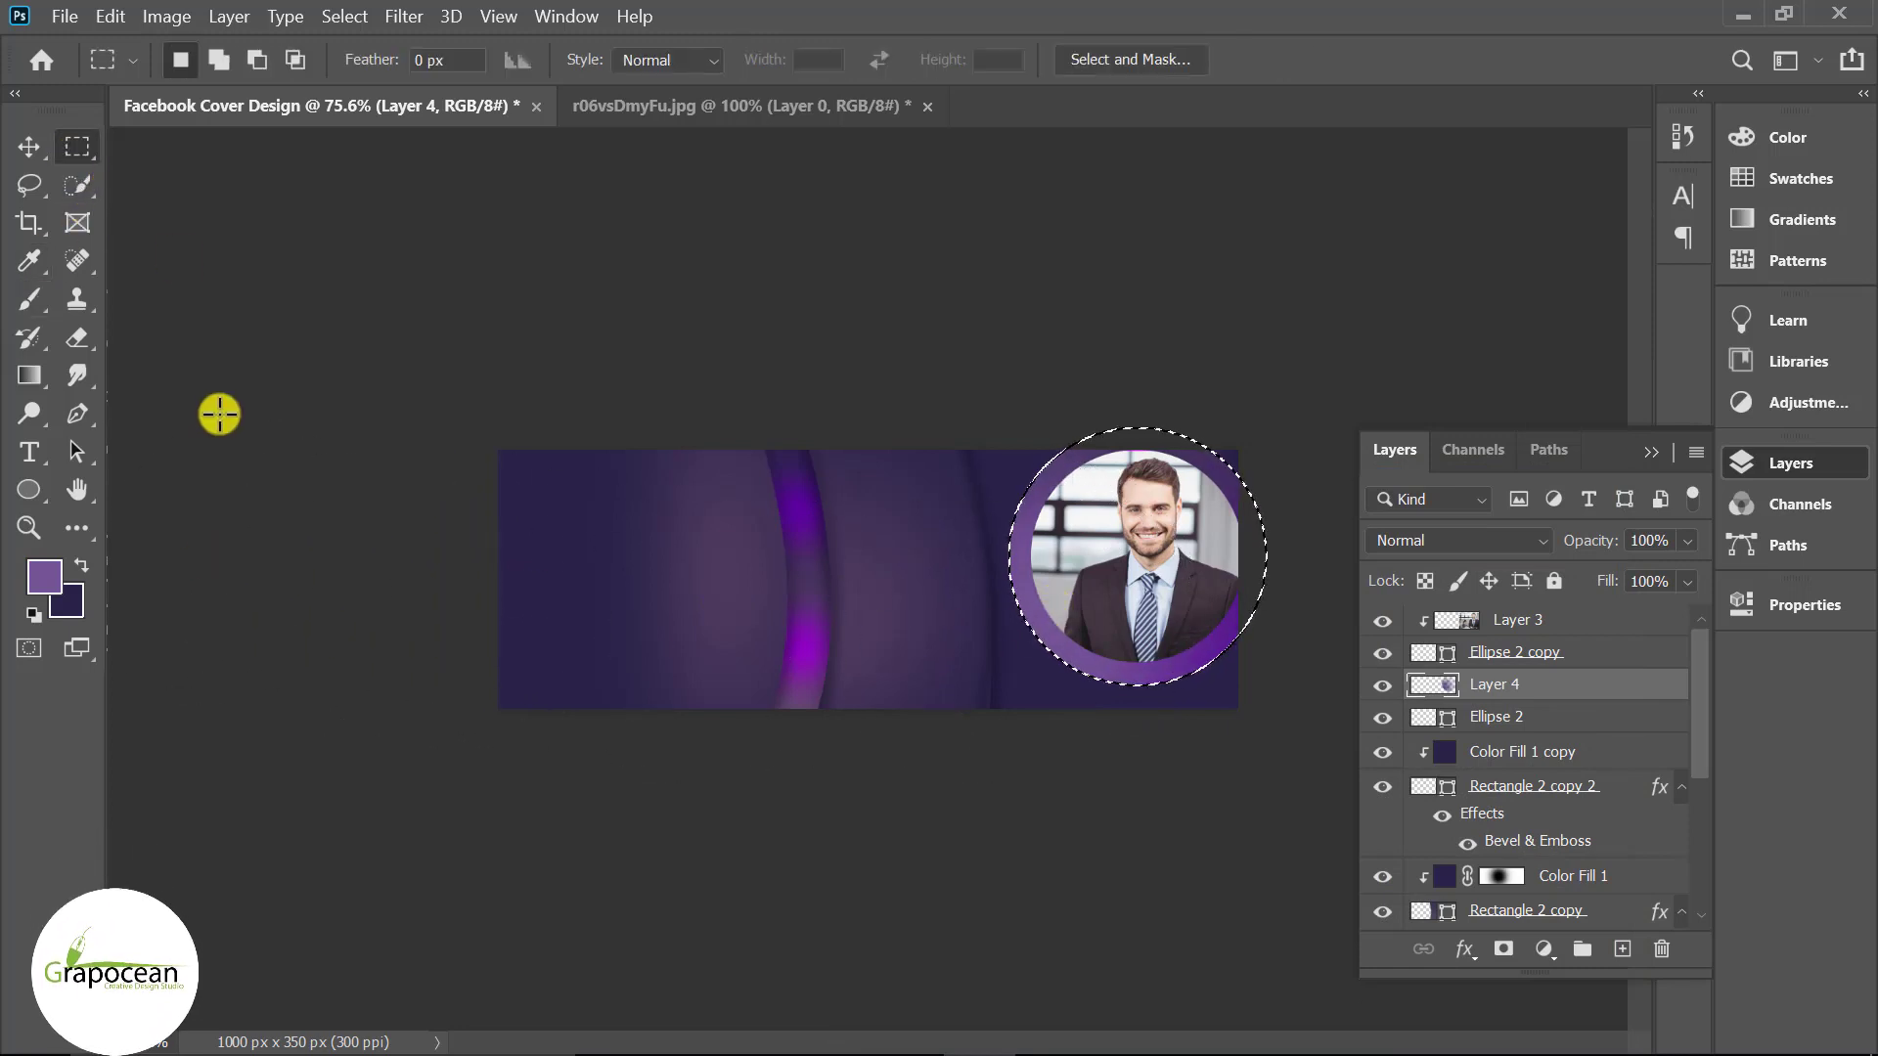
pyautogui.hotkey('ctrl', '+')
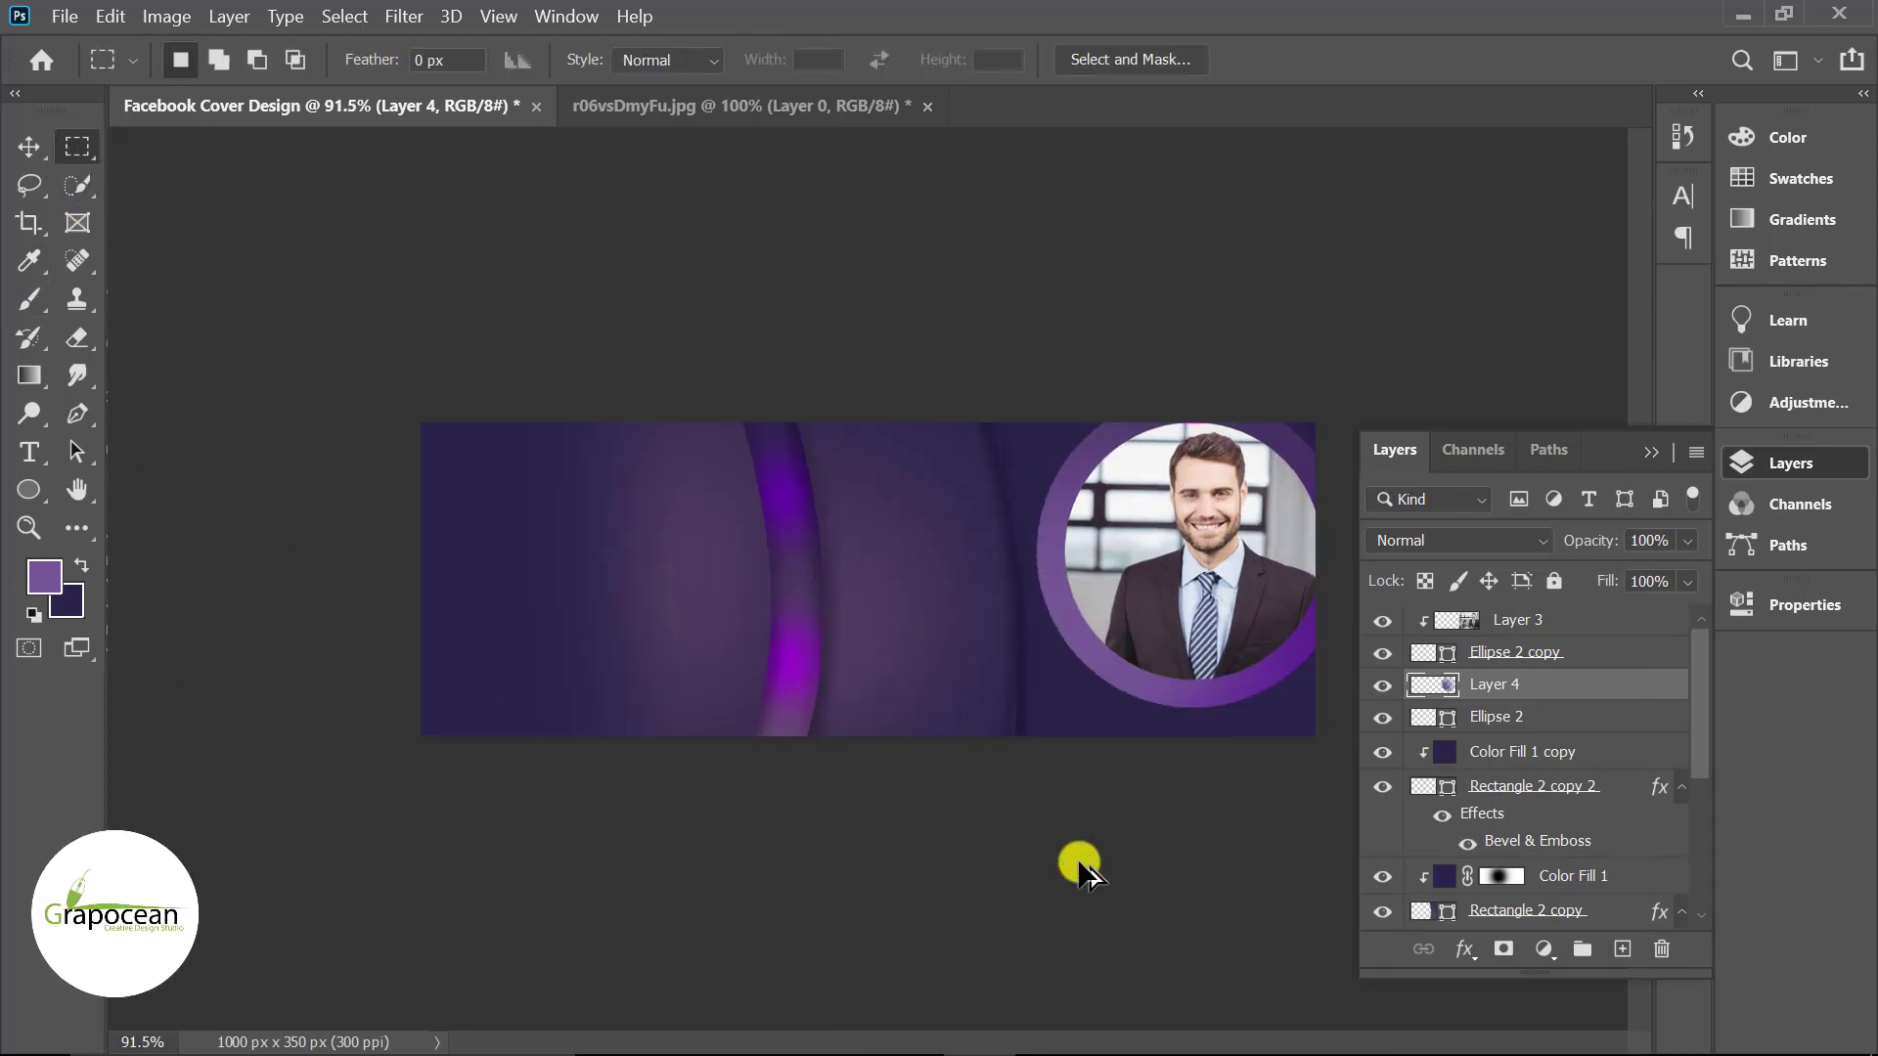
pyautogui.click(1565, 719)
# - Add a 1 px Stroke layer style to Ellipse 2
pyautogui.rightClick(1570, 719)
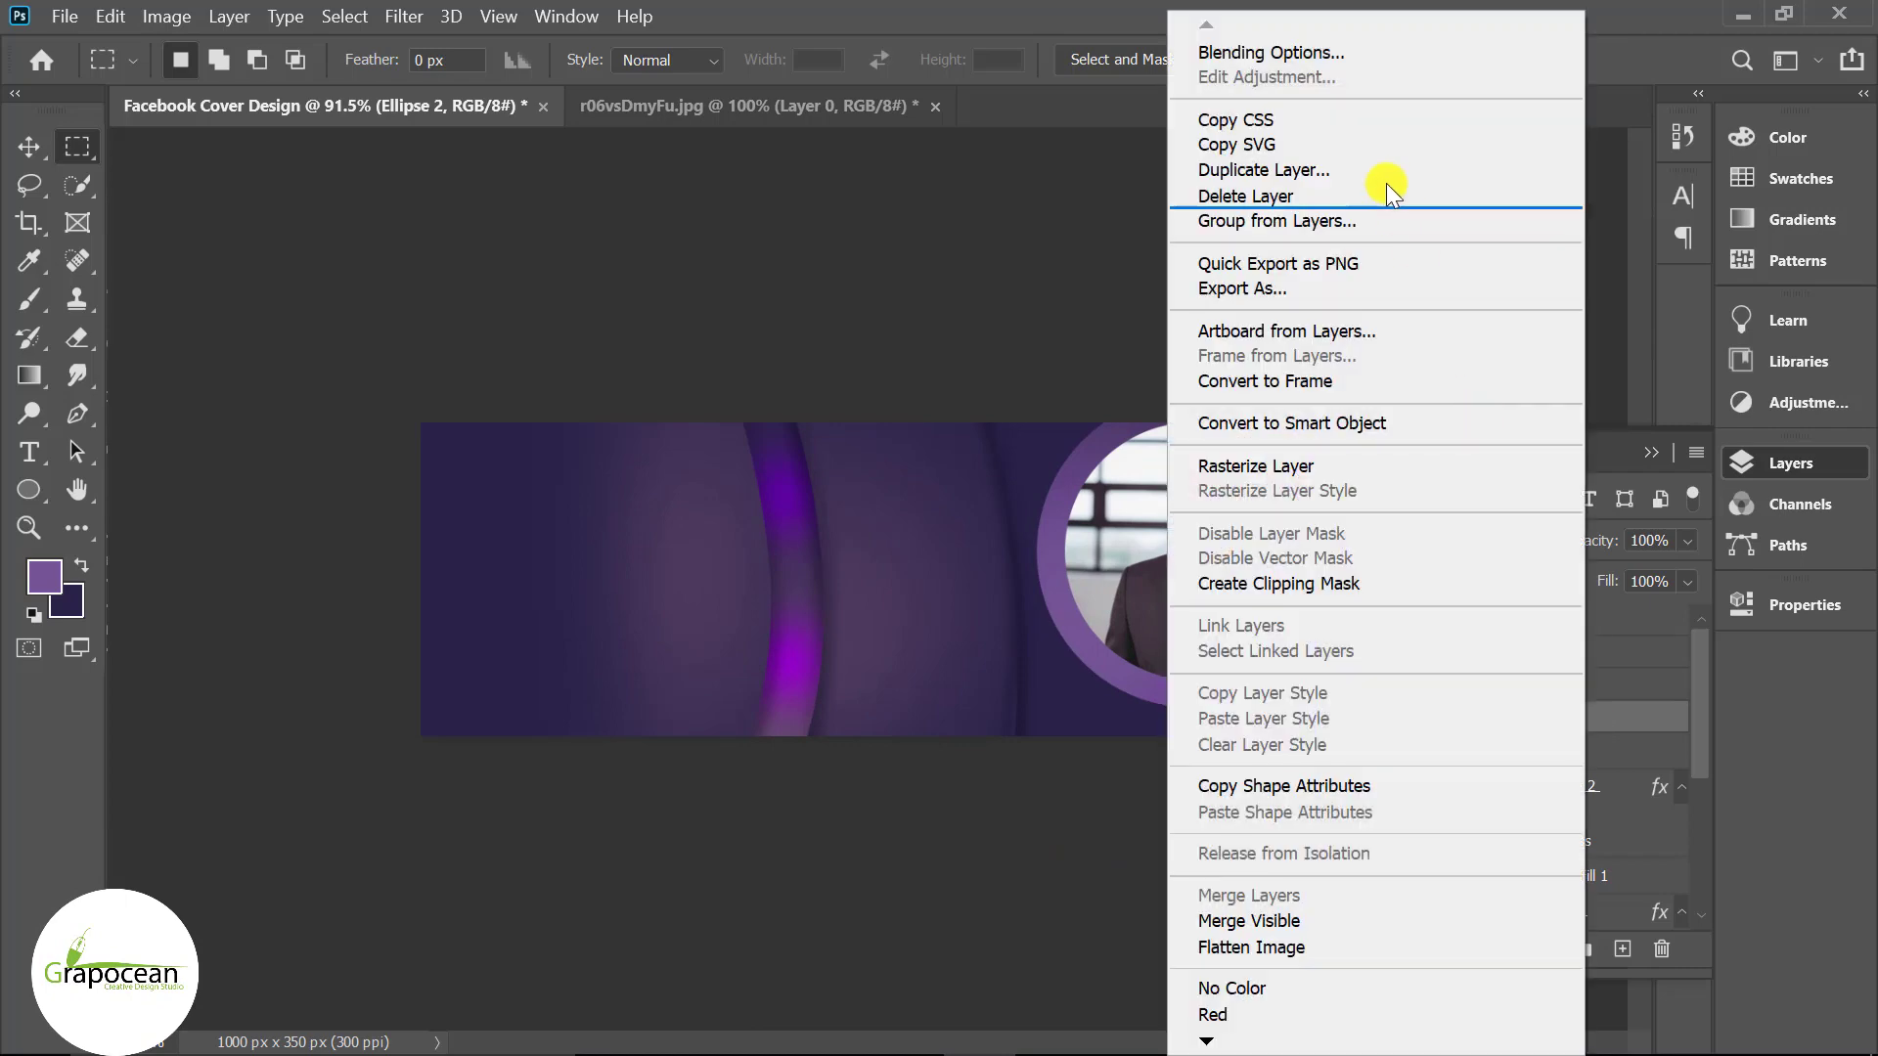
pyautogui.click(1301, 54)
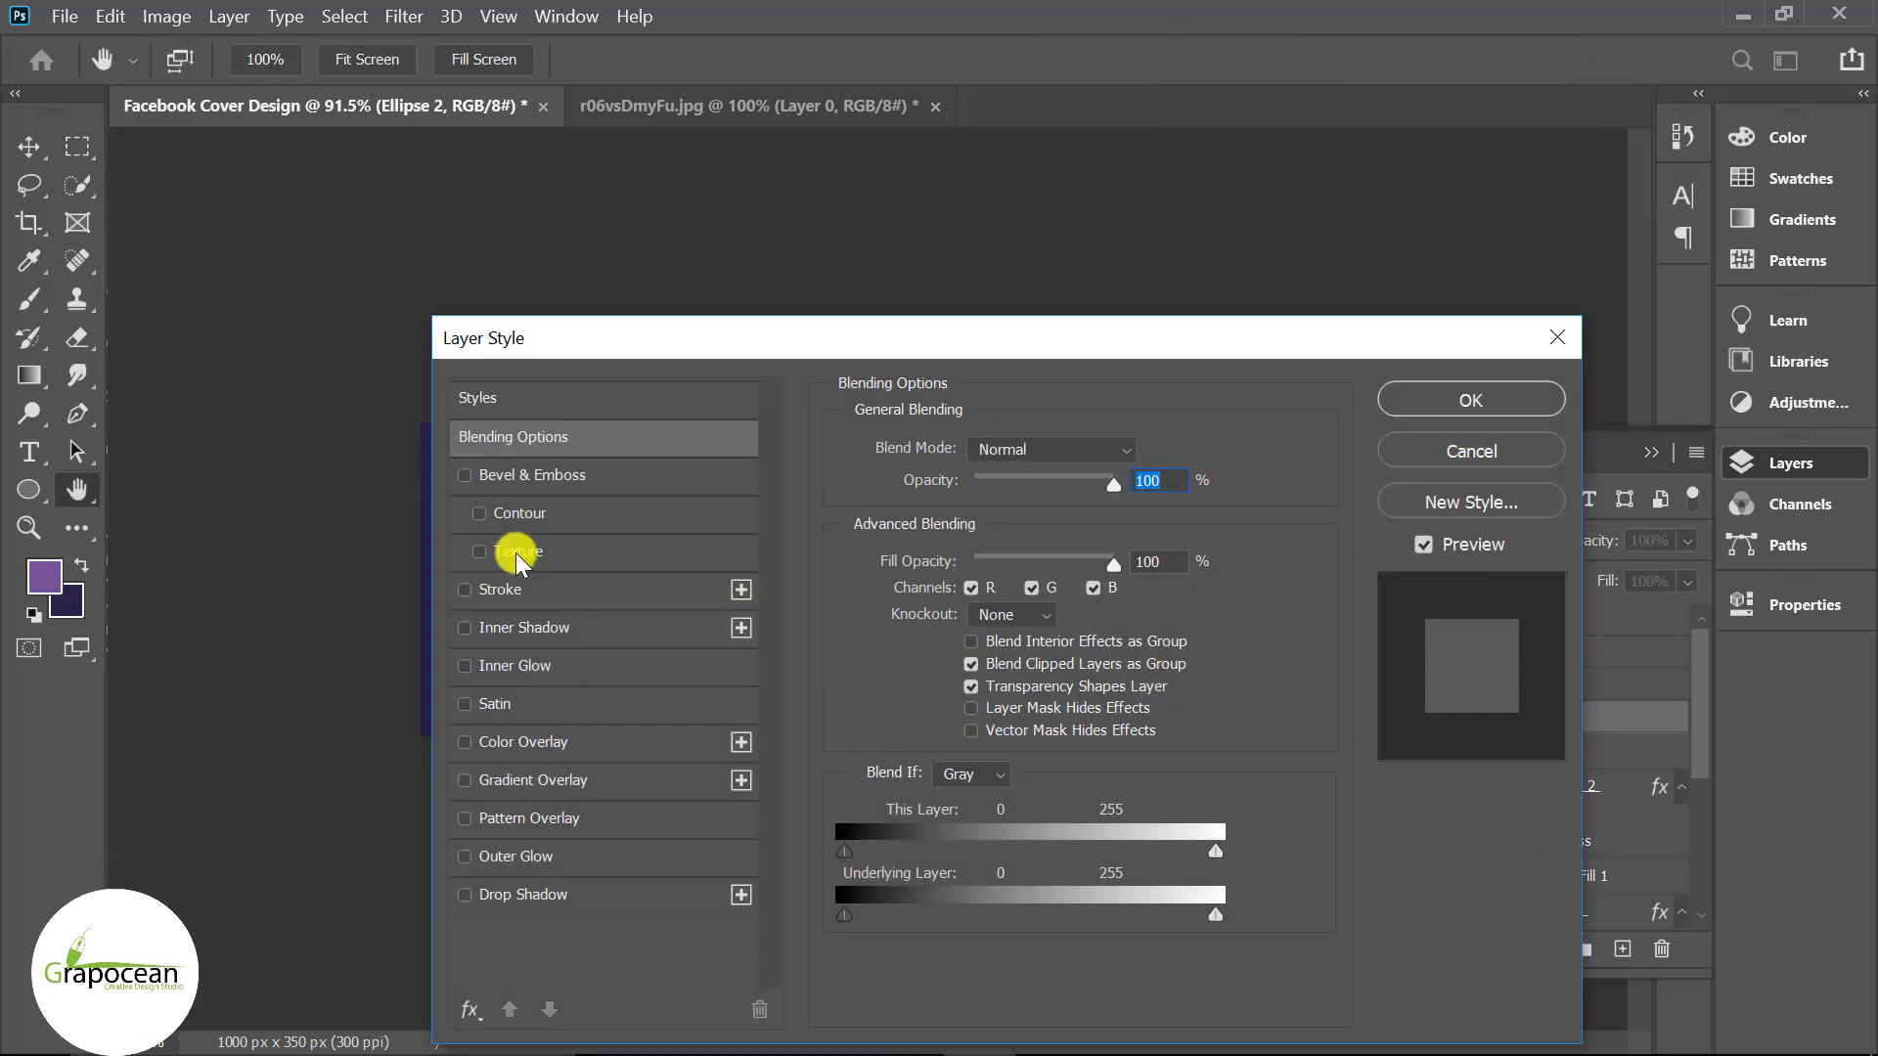
pyautogui.click(499, 588)
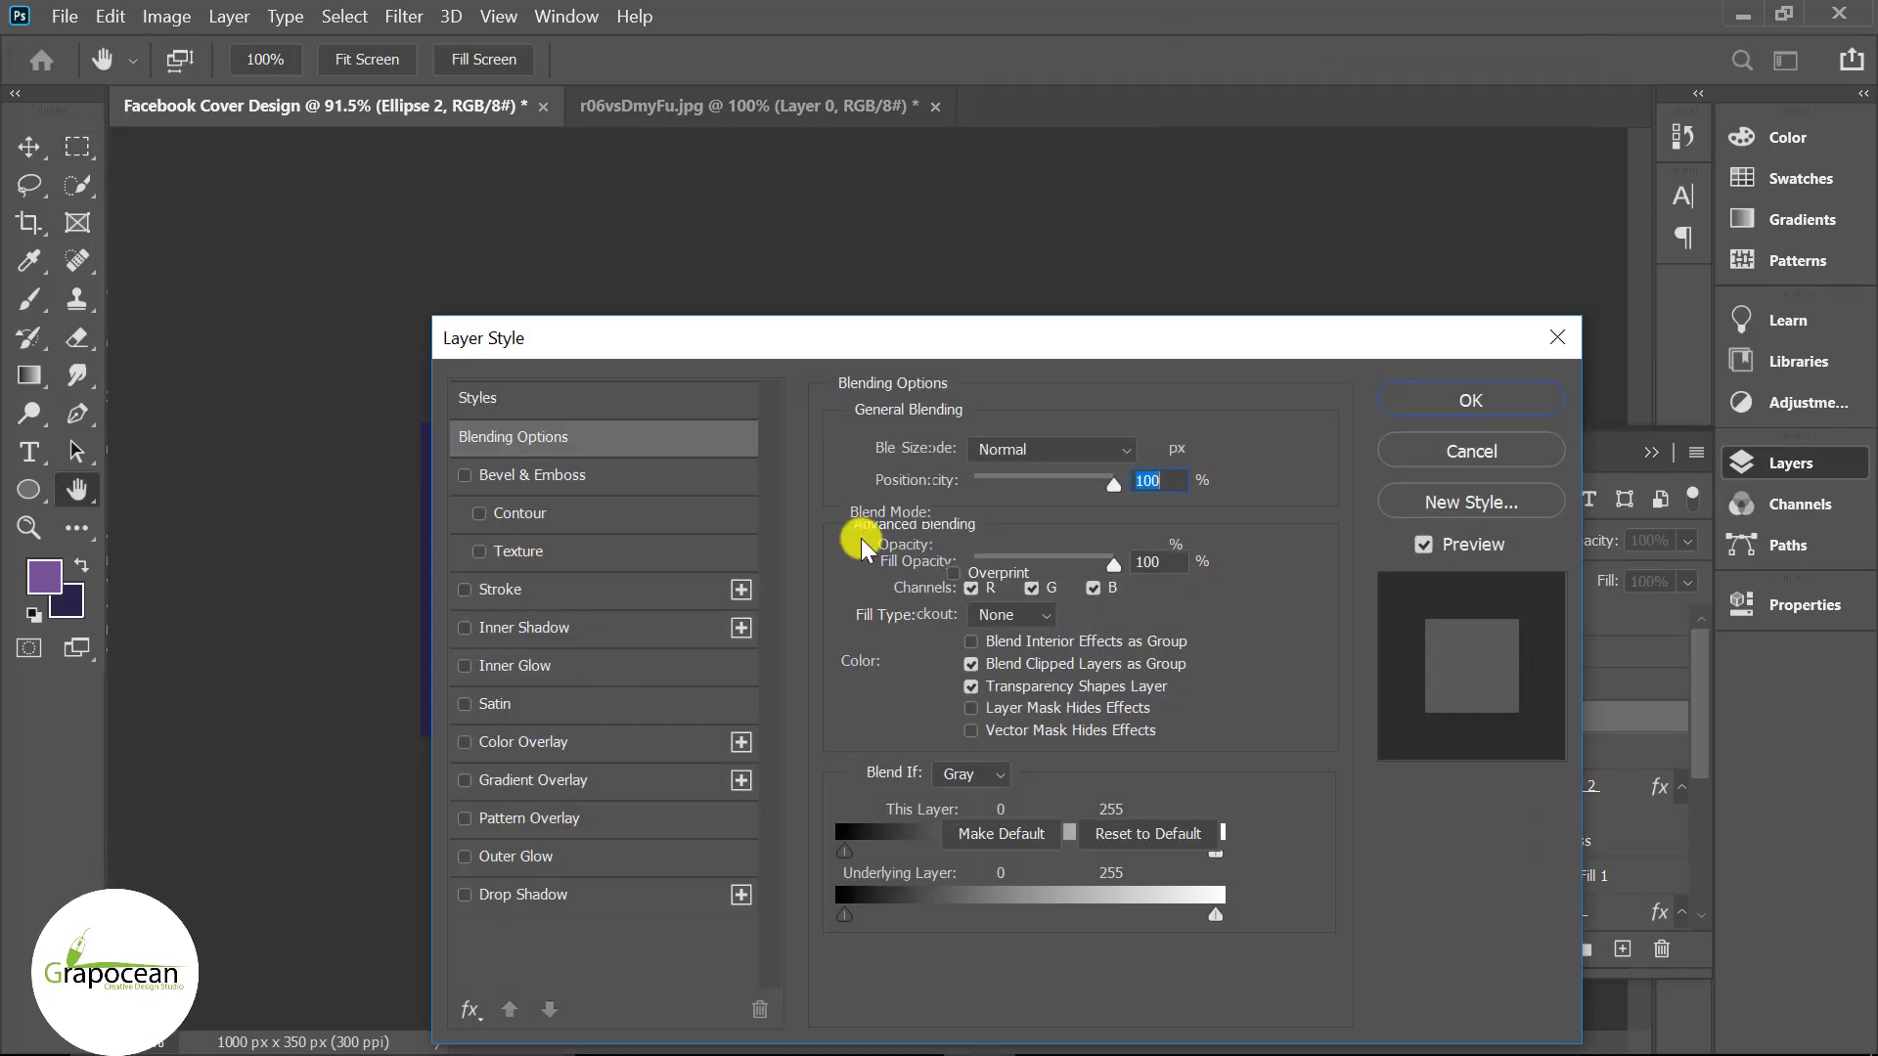
pyautogui.moveTo(1048, 344)
pyautogui.mouseDown()
pyautogui.moveTo(1864, 729)
pyautogui.moveTo(1646, 663)
pyautogui.mouseUp()
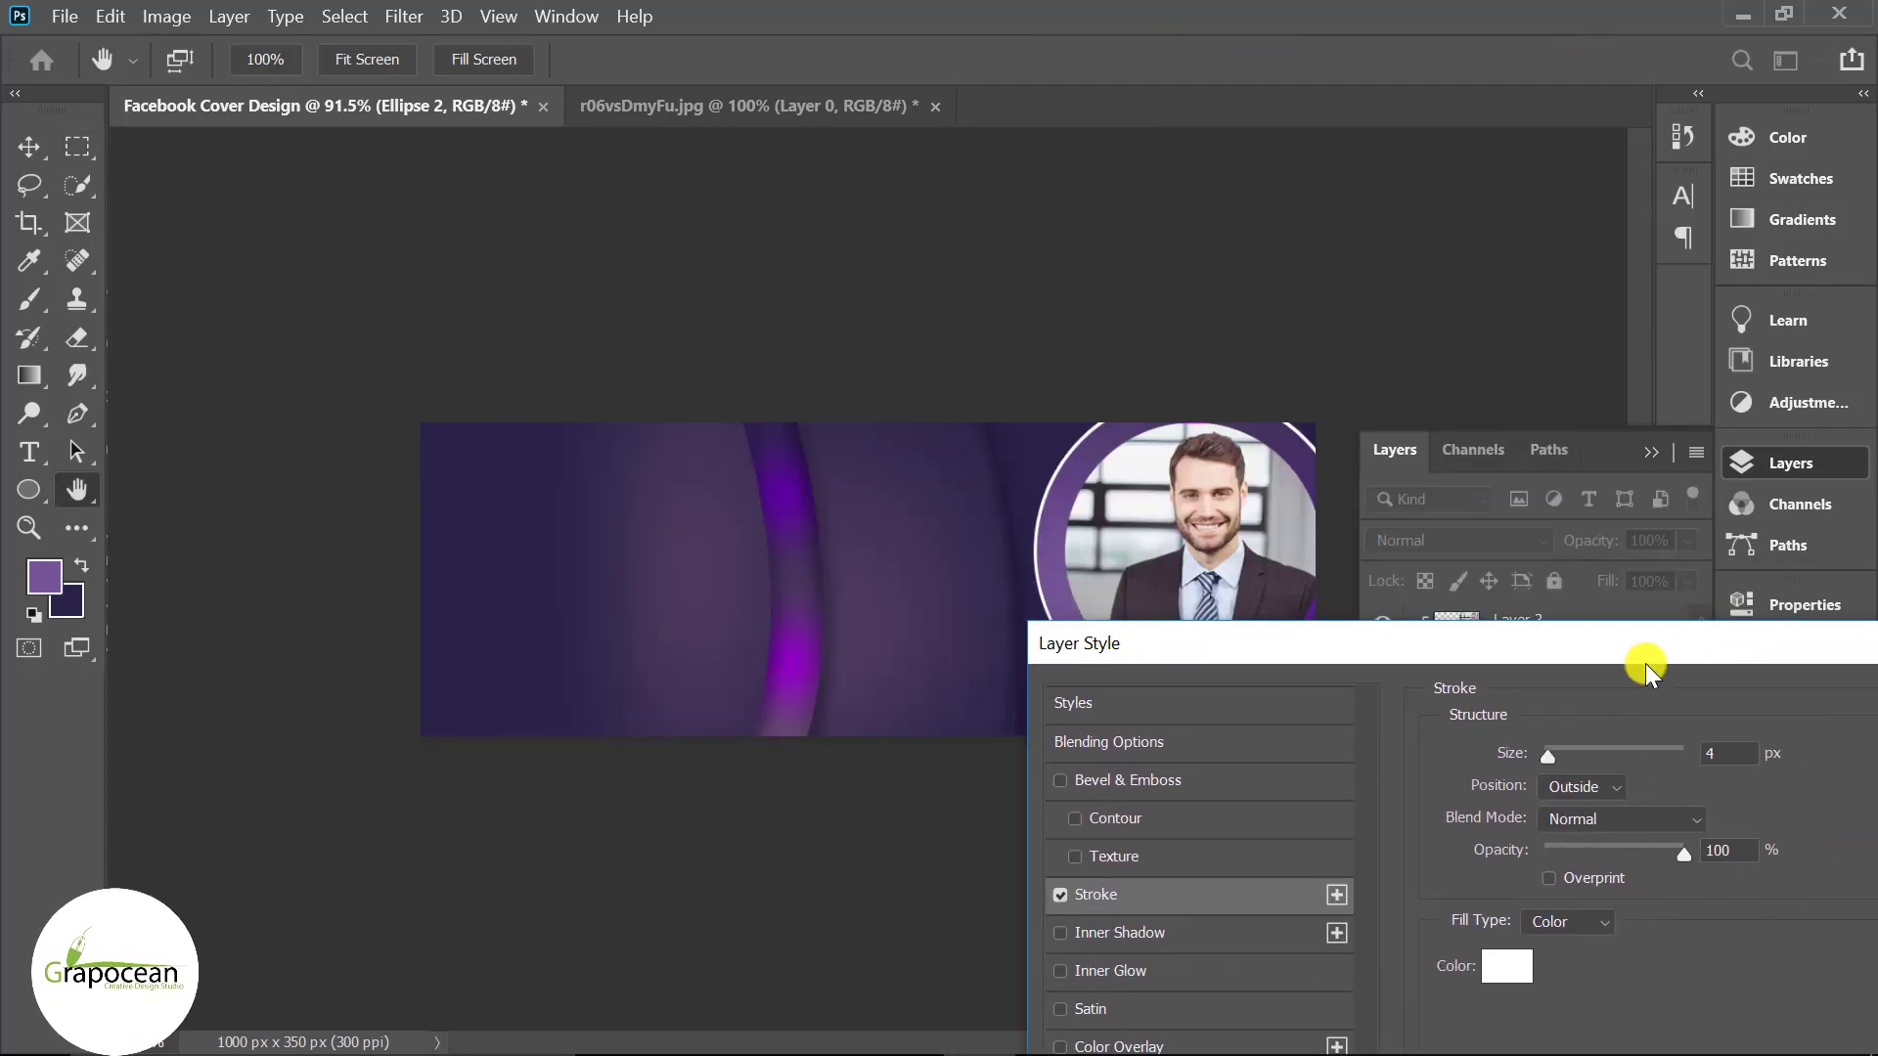
pyautogui.moveTo(1552, 761); pyautogui.dragTo(1512, 772)
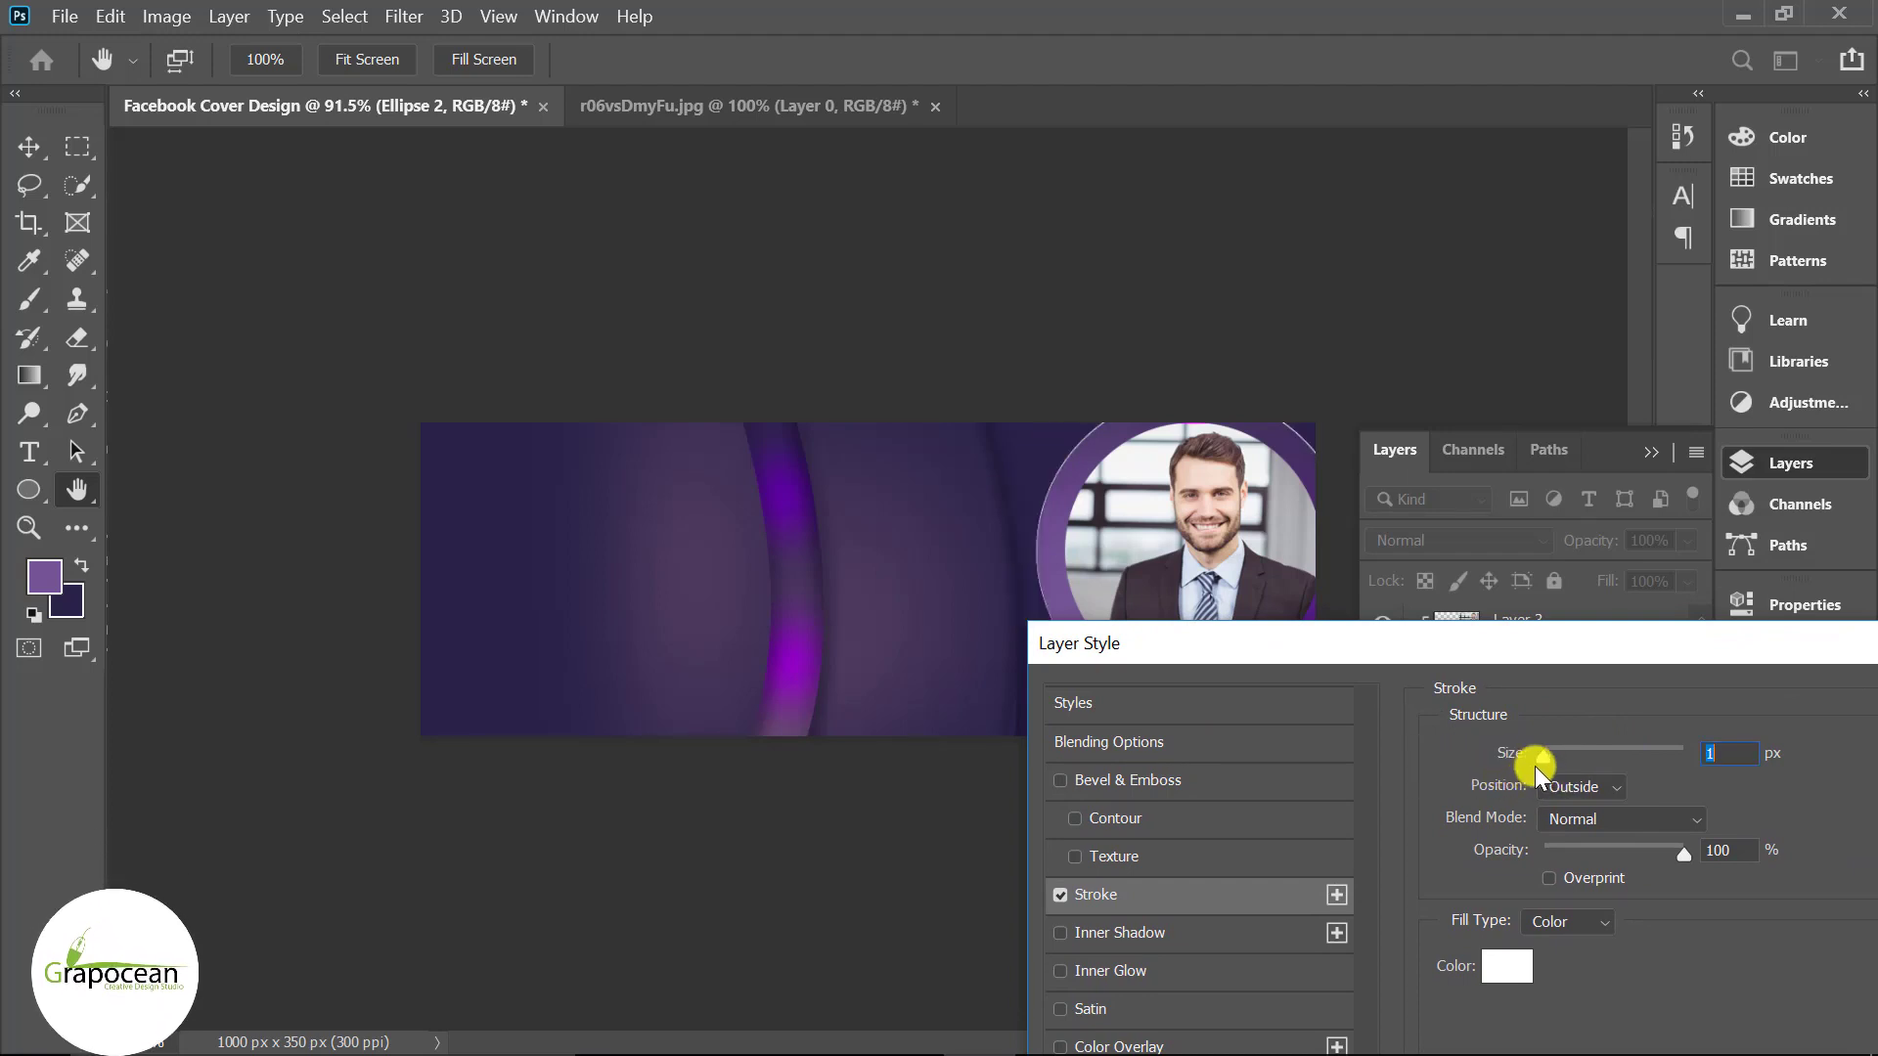
pyautogui.moveTo(1546, 757); pyautogui.dragTo(1547, 757)
pyautogui.moveTo(1442, 654)
pyautogui.mouseDown()
pyautogui.moveTo(1713, 1003)
pyautogui.moveTo(1461, 497)
pyautogui.moveTo(1488, 593)
pyautogui.mouseUp()
# - Set the stroke position to Outside and its fill type to Gradient
pyautogui.click(1648, 722)
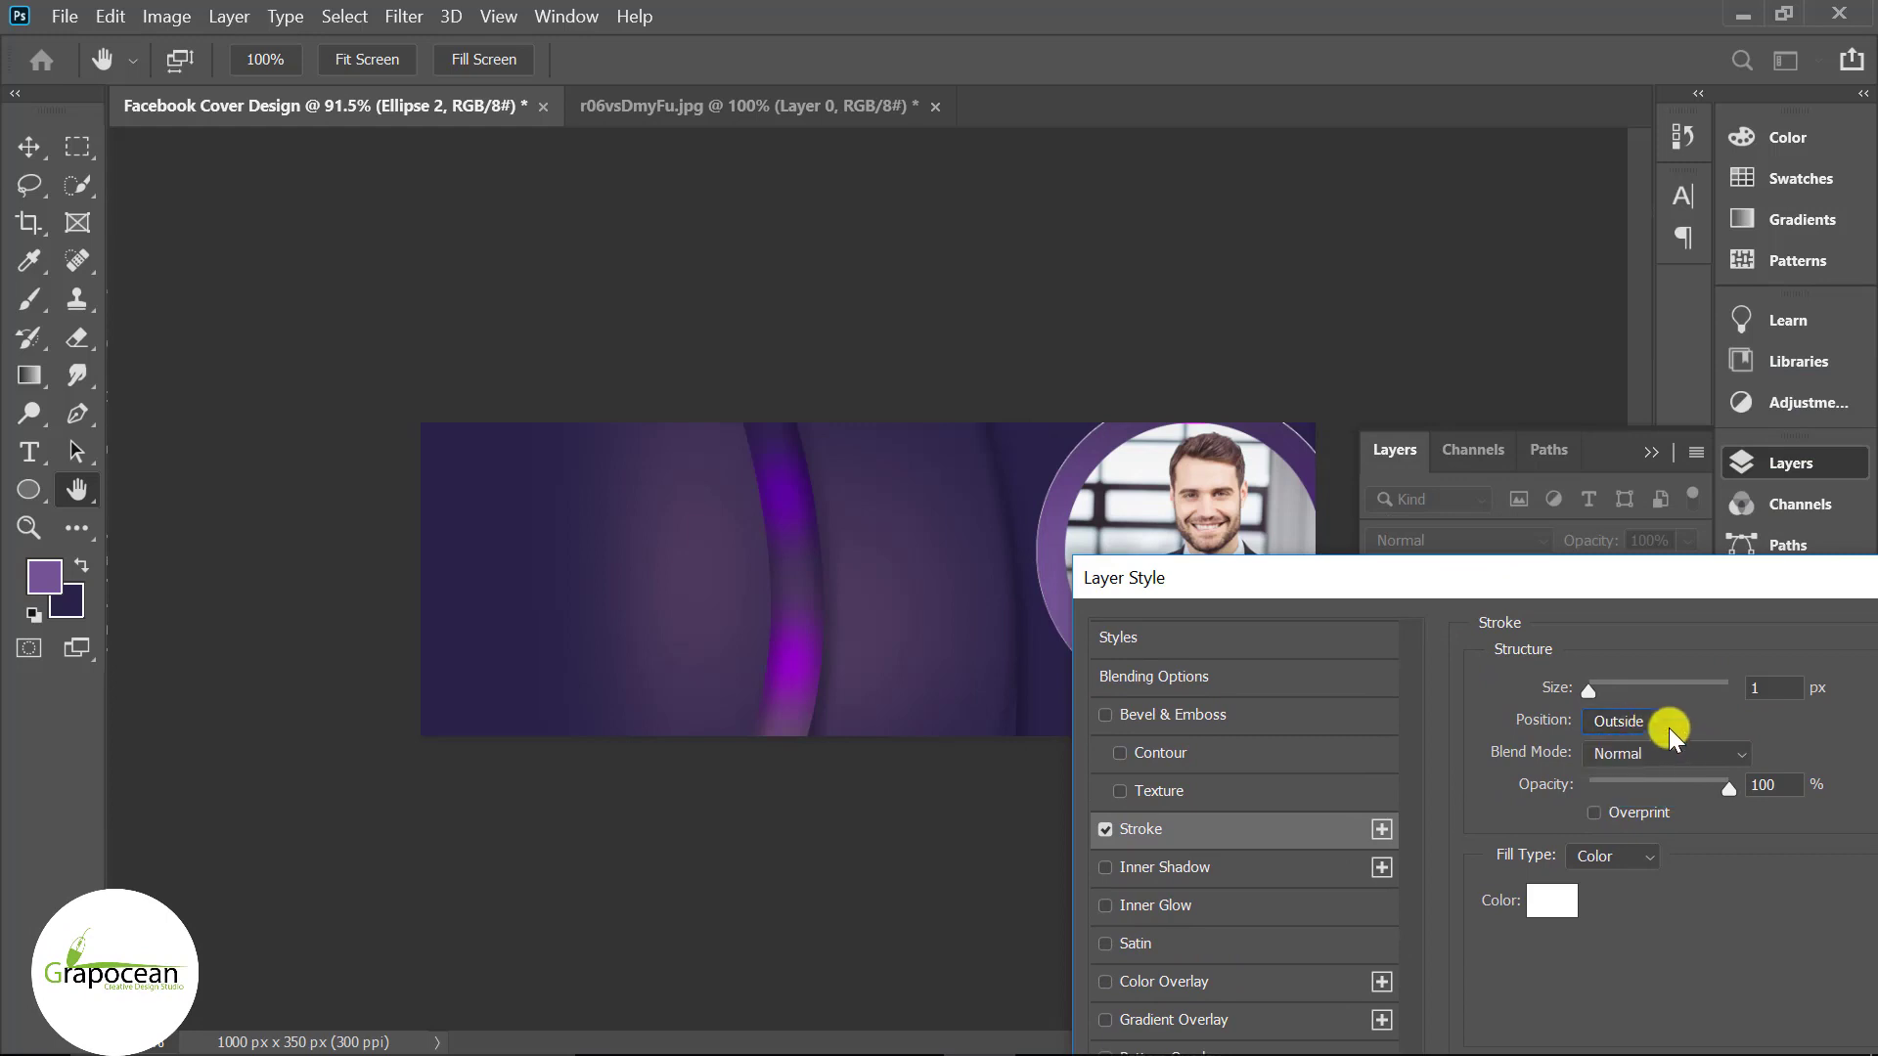
pyautogui.click(1636, 721)
pyautogui.click(1624, 755)
pyautogui.click(1609, 856)
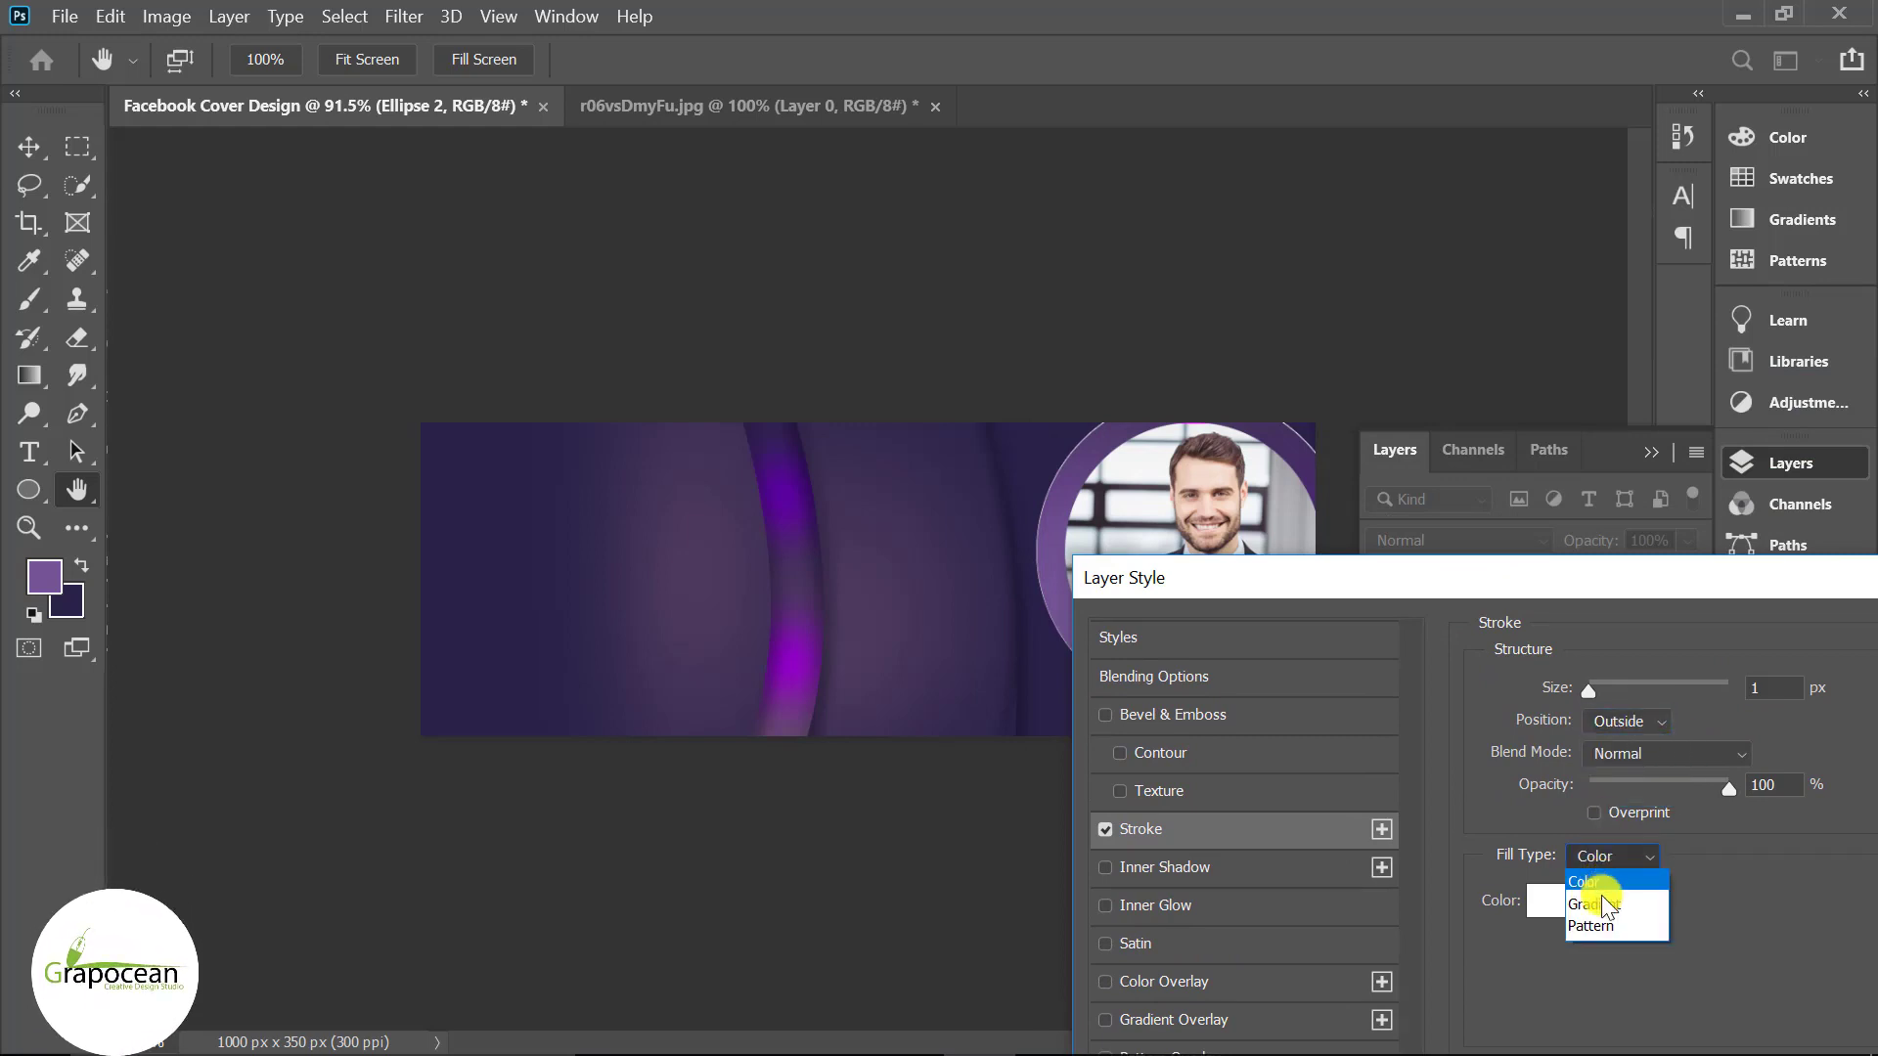
pyautogui.click(1604, 905)
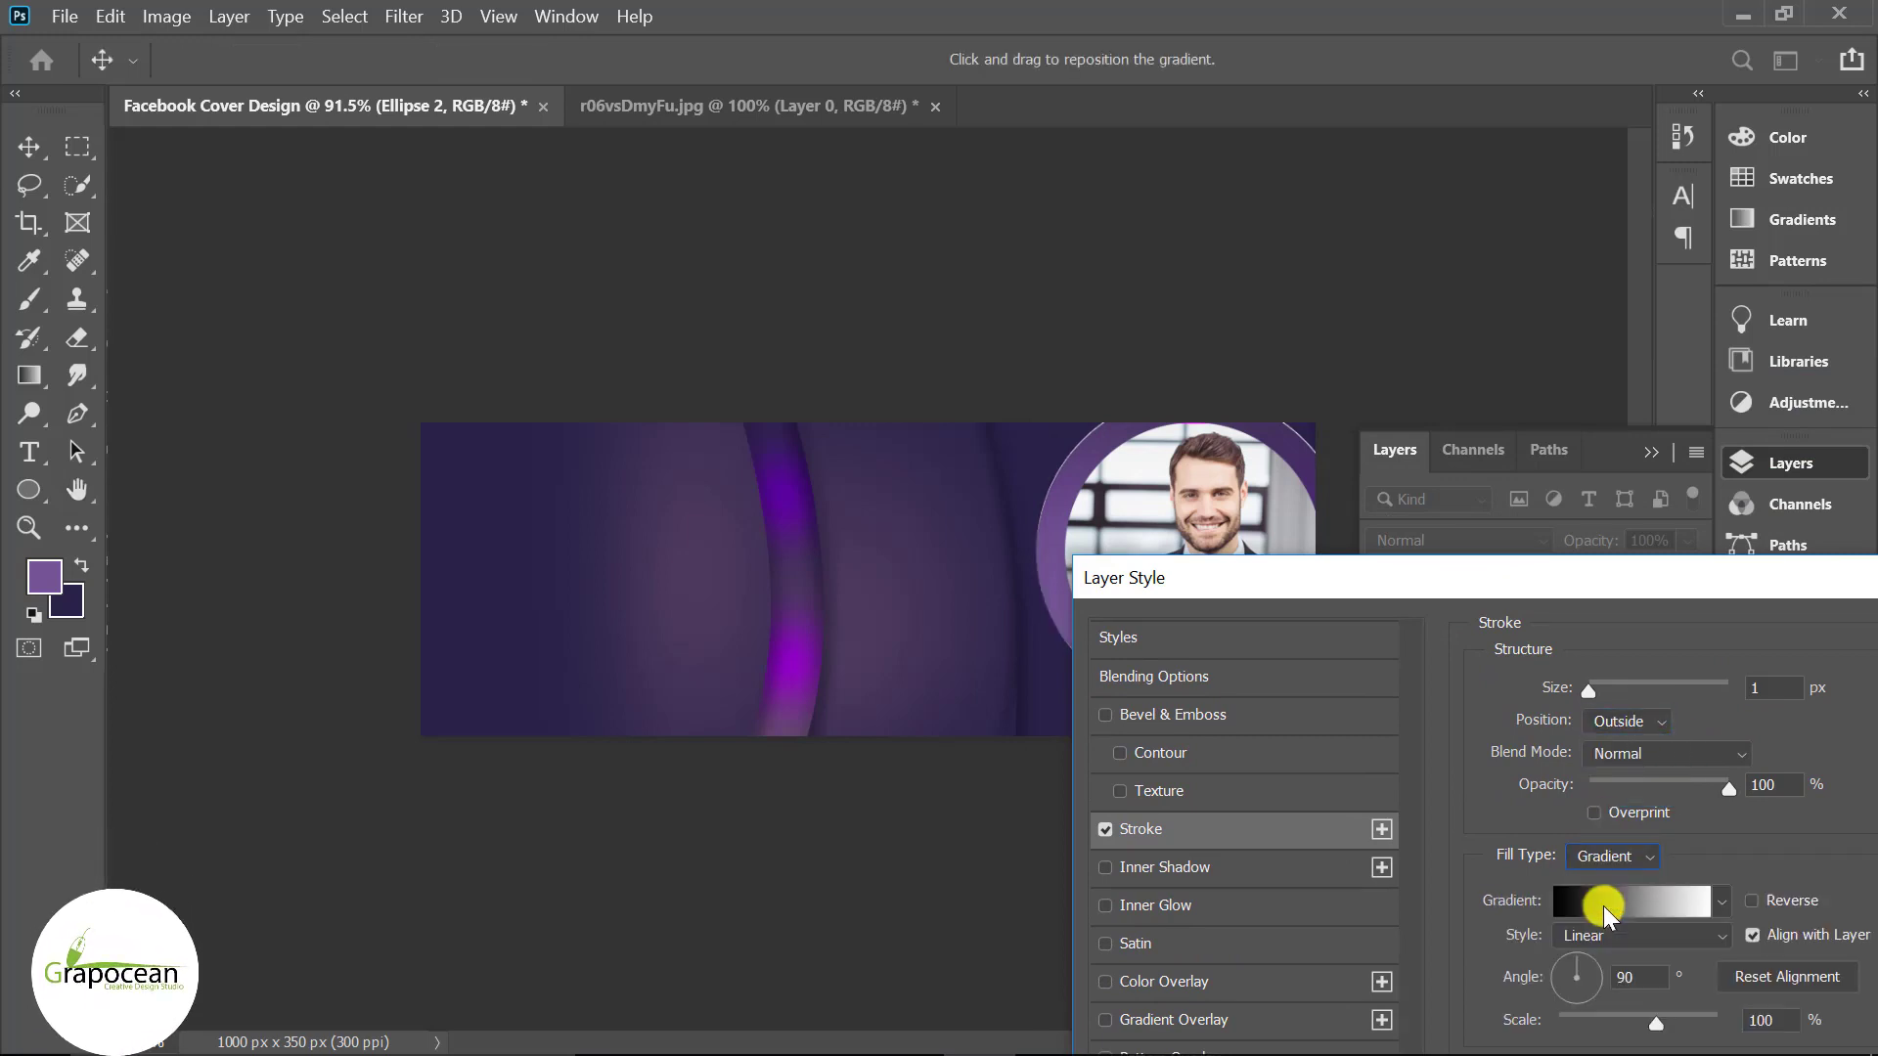
# - Choose the blue-to-pink gradient from the Purples presets for the stroke
pyautogui.moveTo(1386, 565)
pyautogui.mouseDown()
pyautogui.moveTo(1795, 860)
pyautogui.moveTo(1237, 513)
pyautogui.mouseUp()
pyautogui.click(1565, 849)
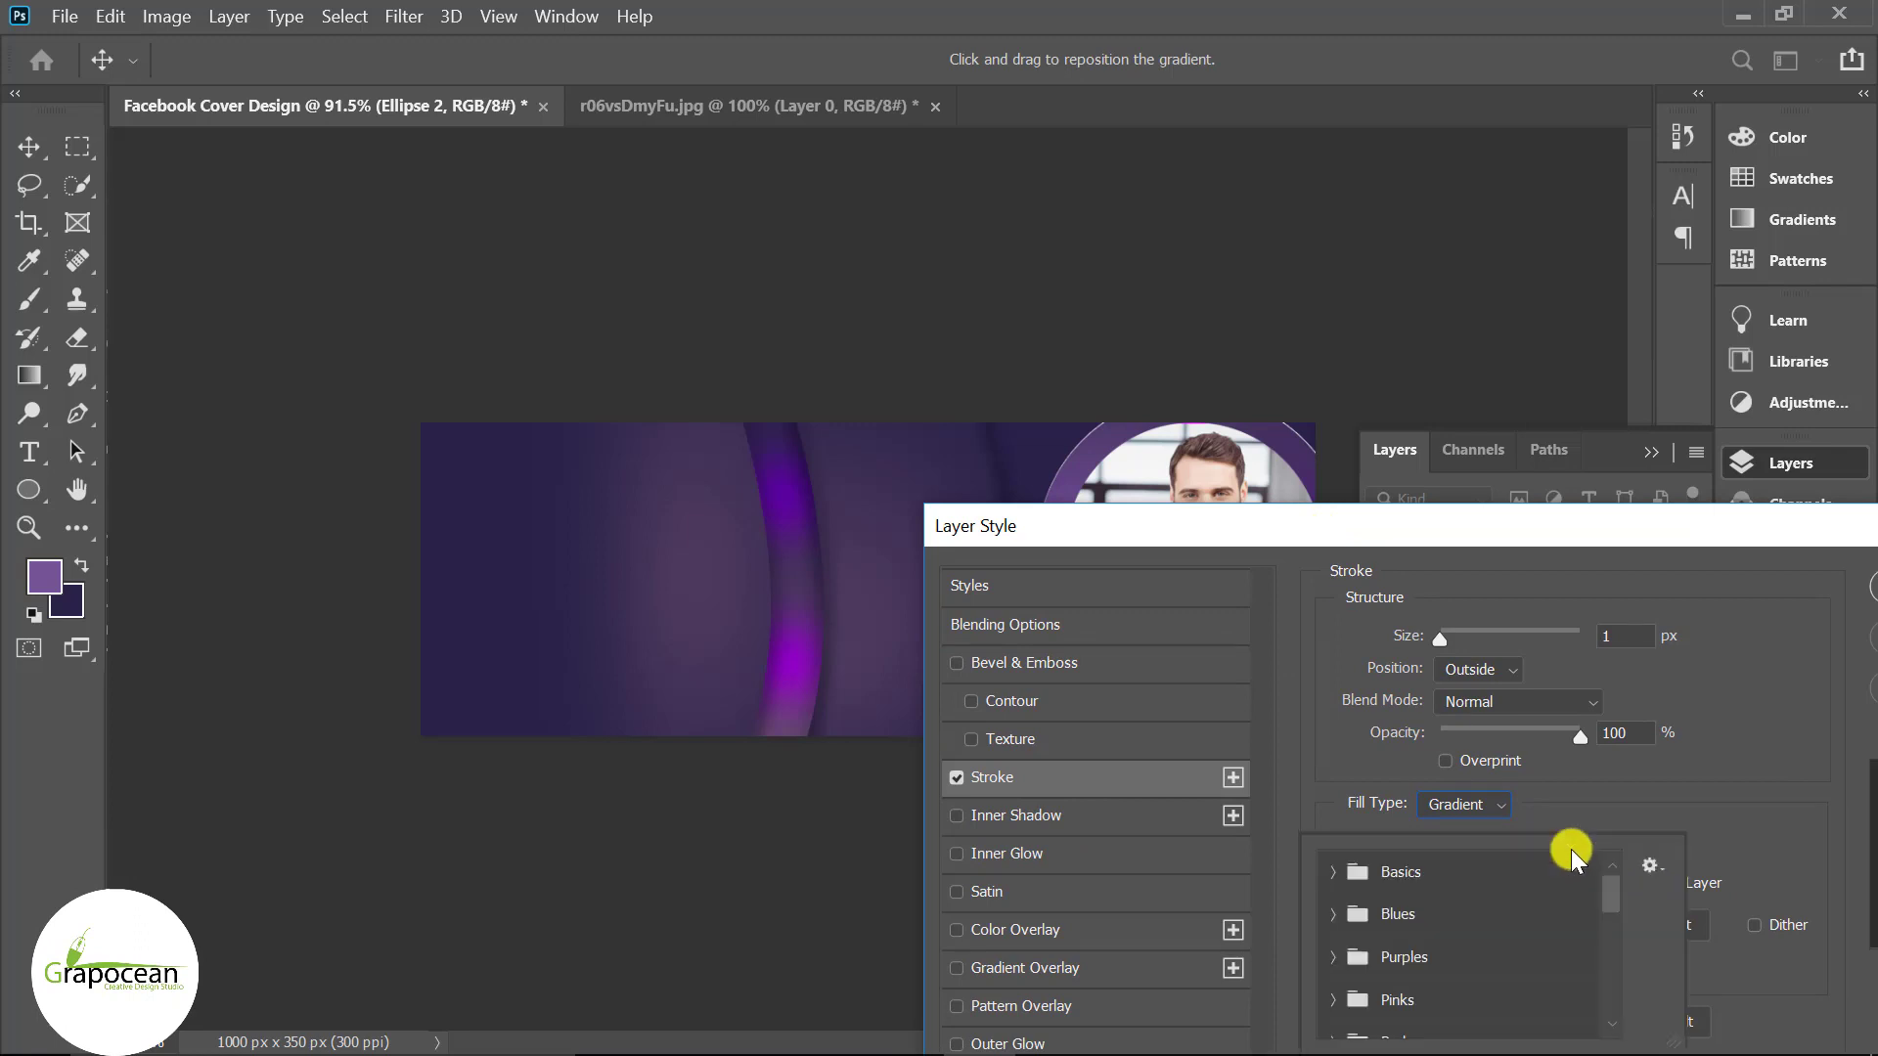
pyautogui.click(1334, 916)
pyautogui.click(1335, 916)
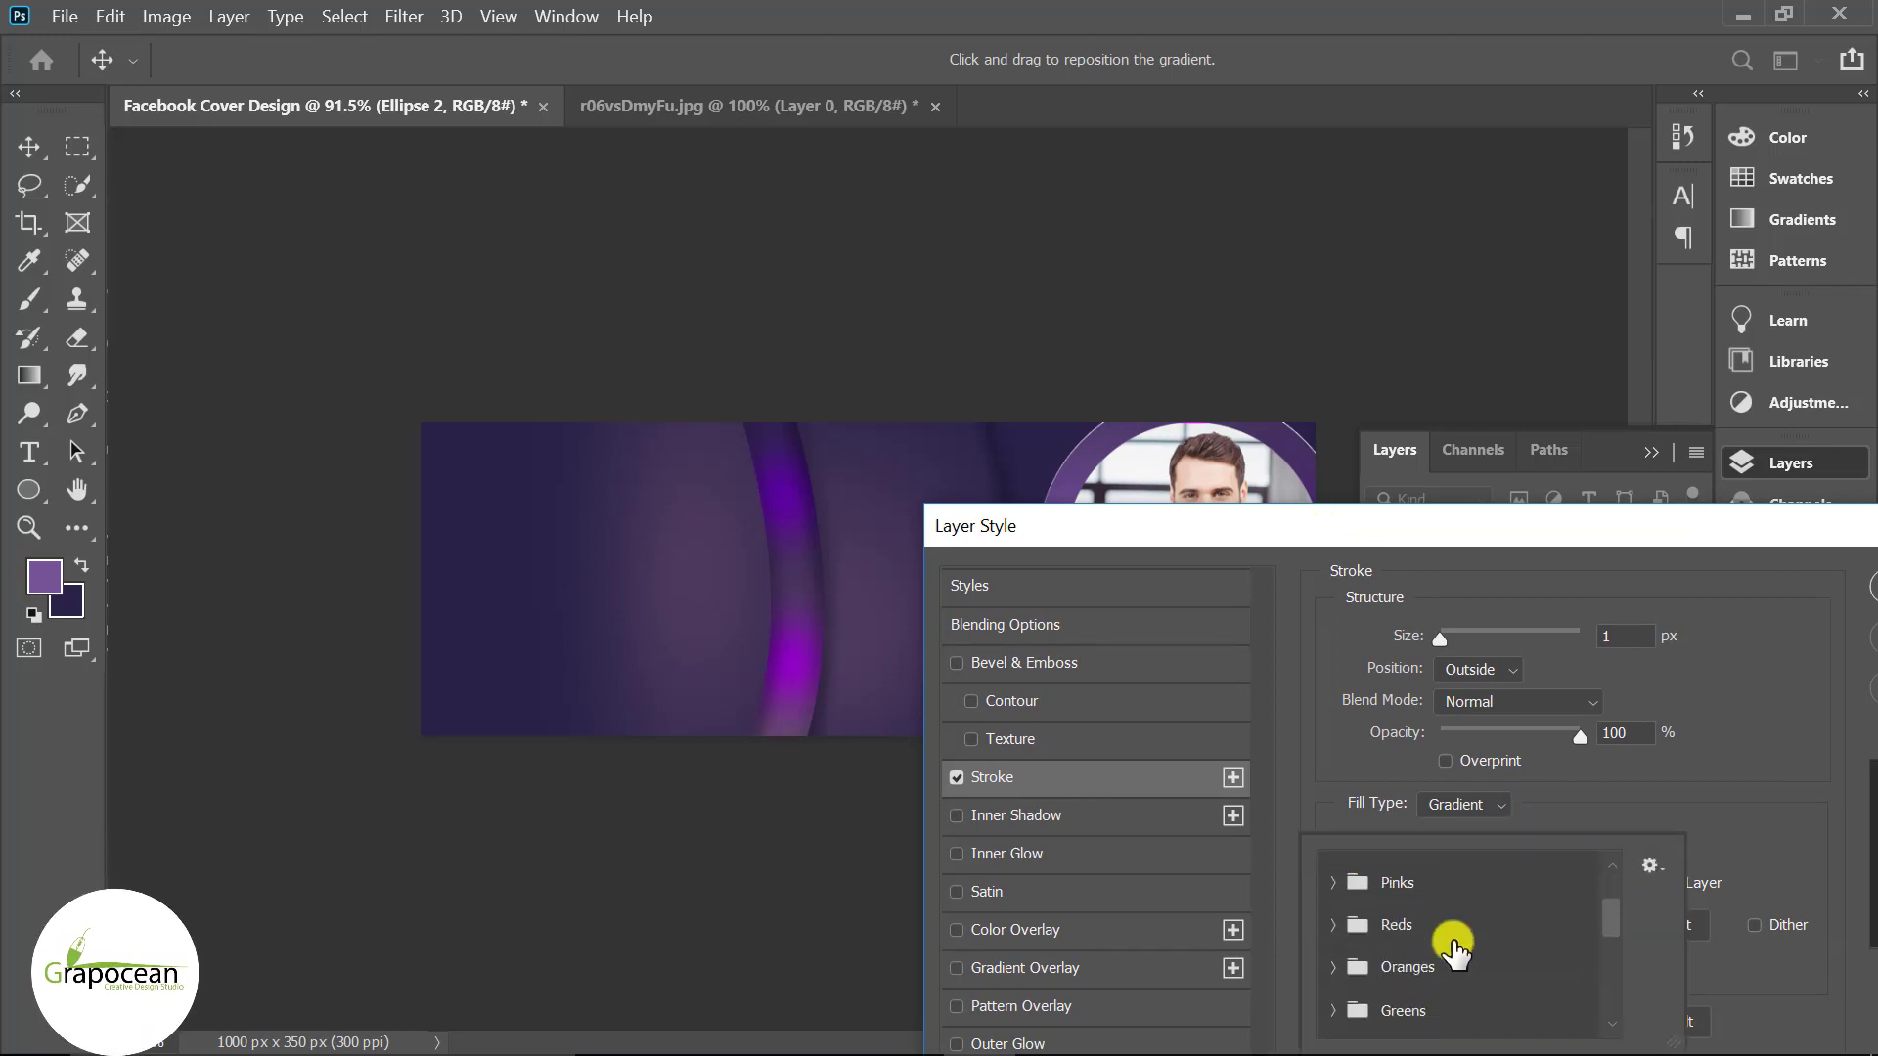
pyautogui.scroll(-1, 1433, 968)
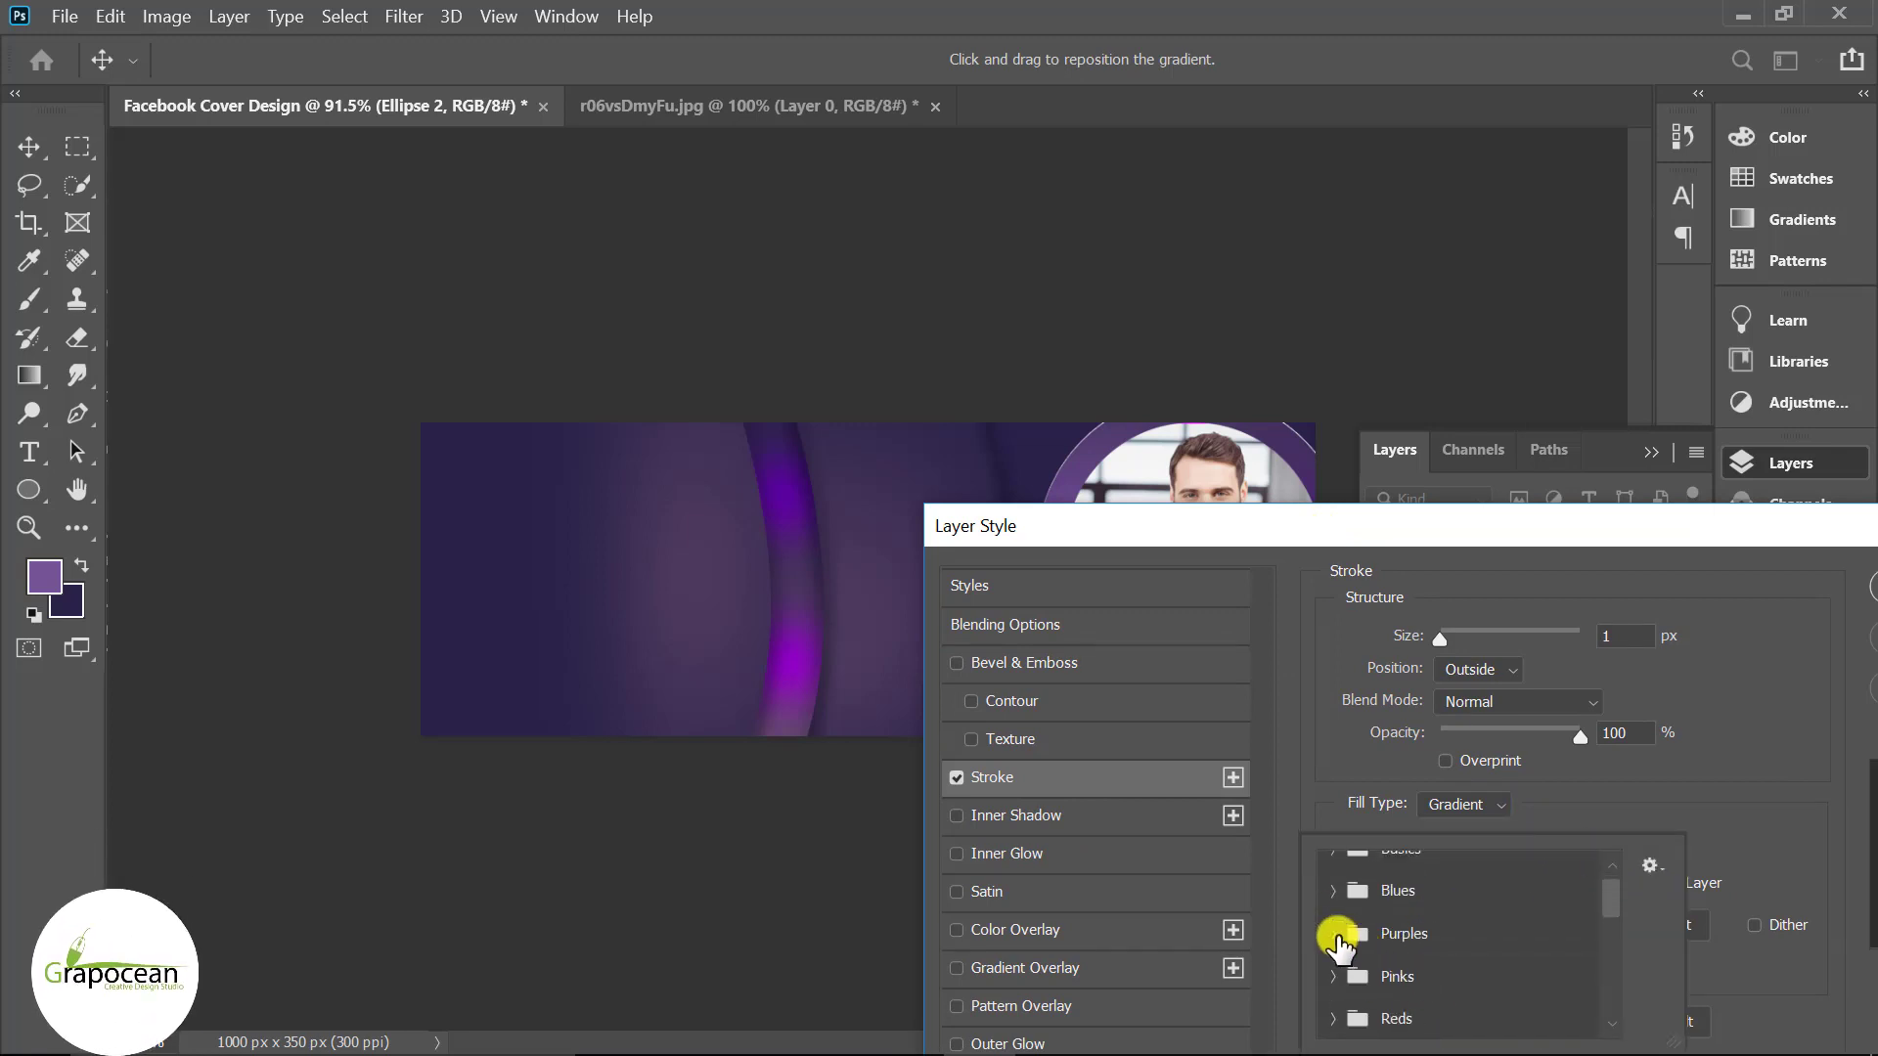
pyautogui.click(1334, 934)
pyautogui.click(1484, 867)
pyautogui.click(1582, 683)
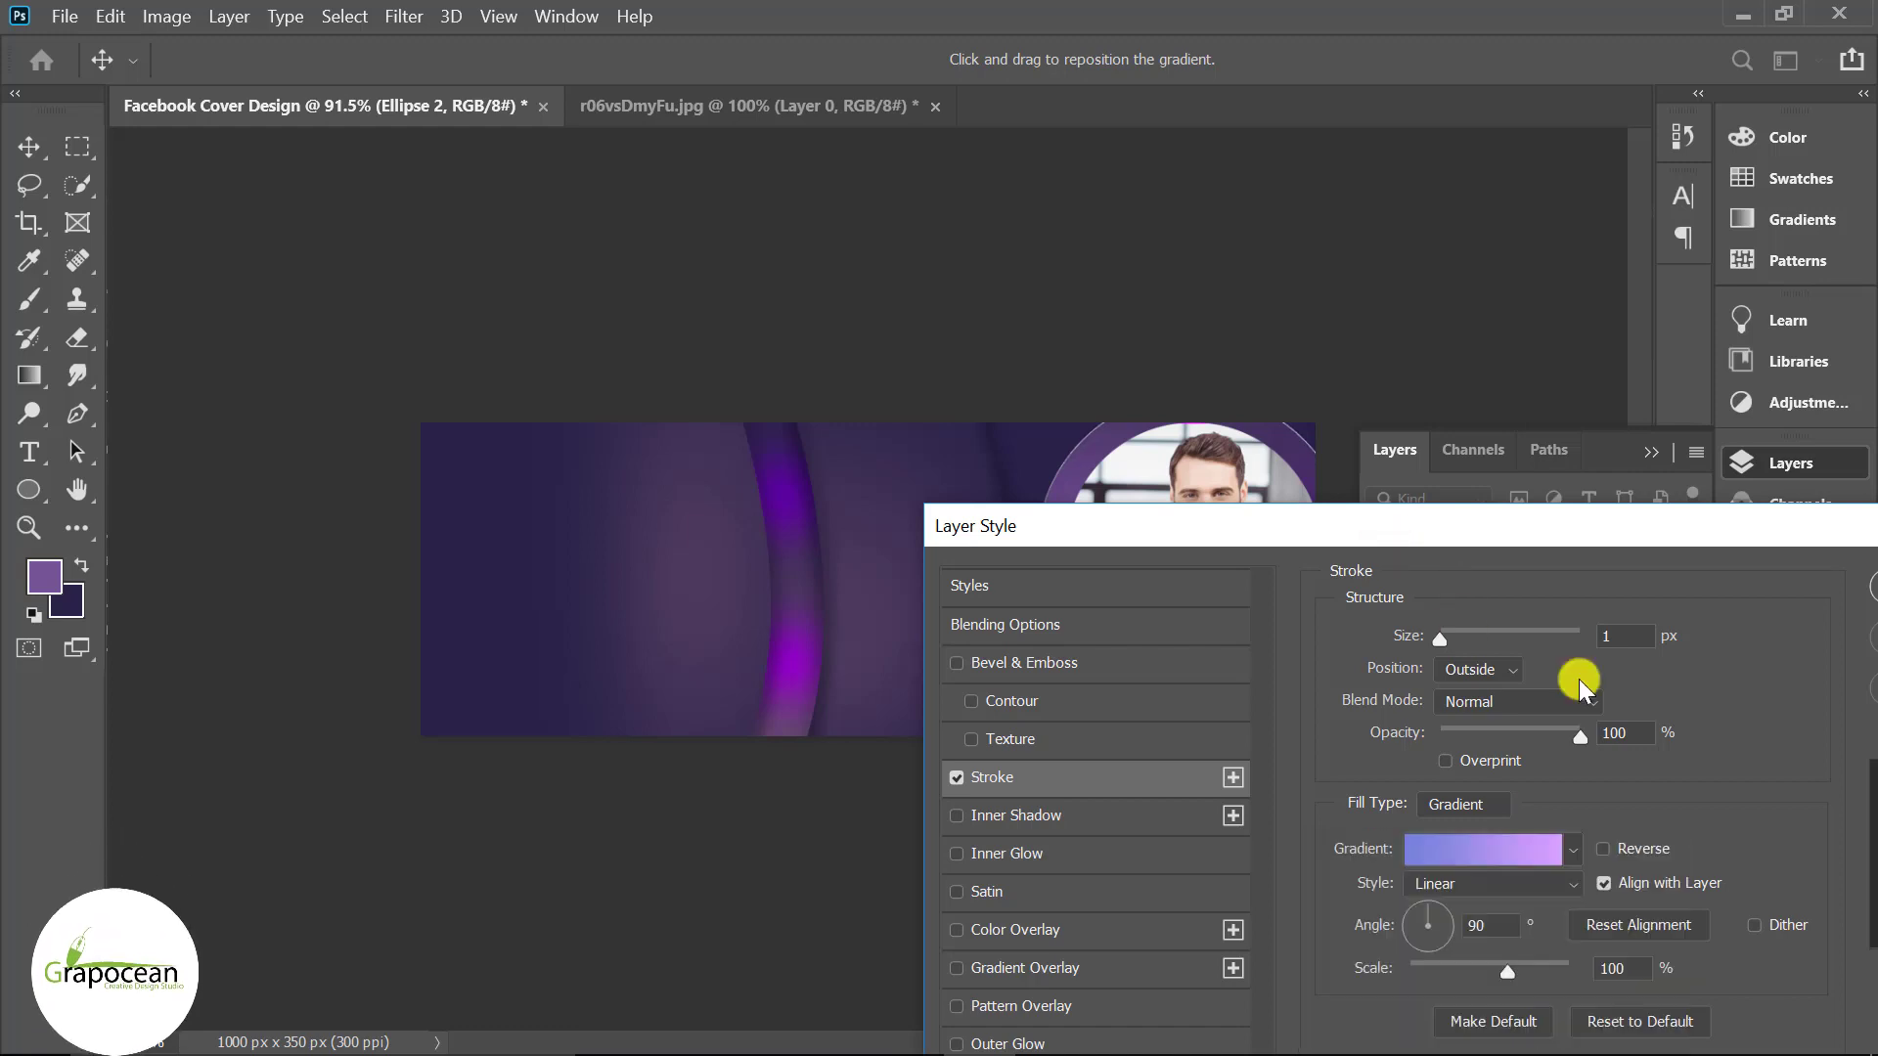
pyautogui.moveTo(1751, 877); pyautogui.dragTo(990, 577)
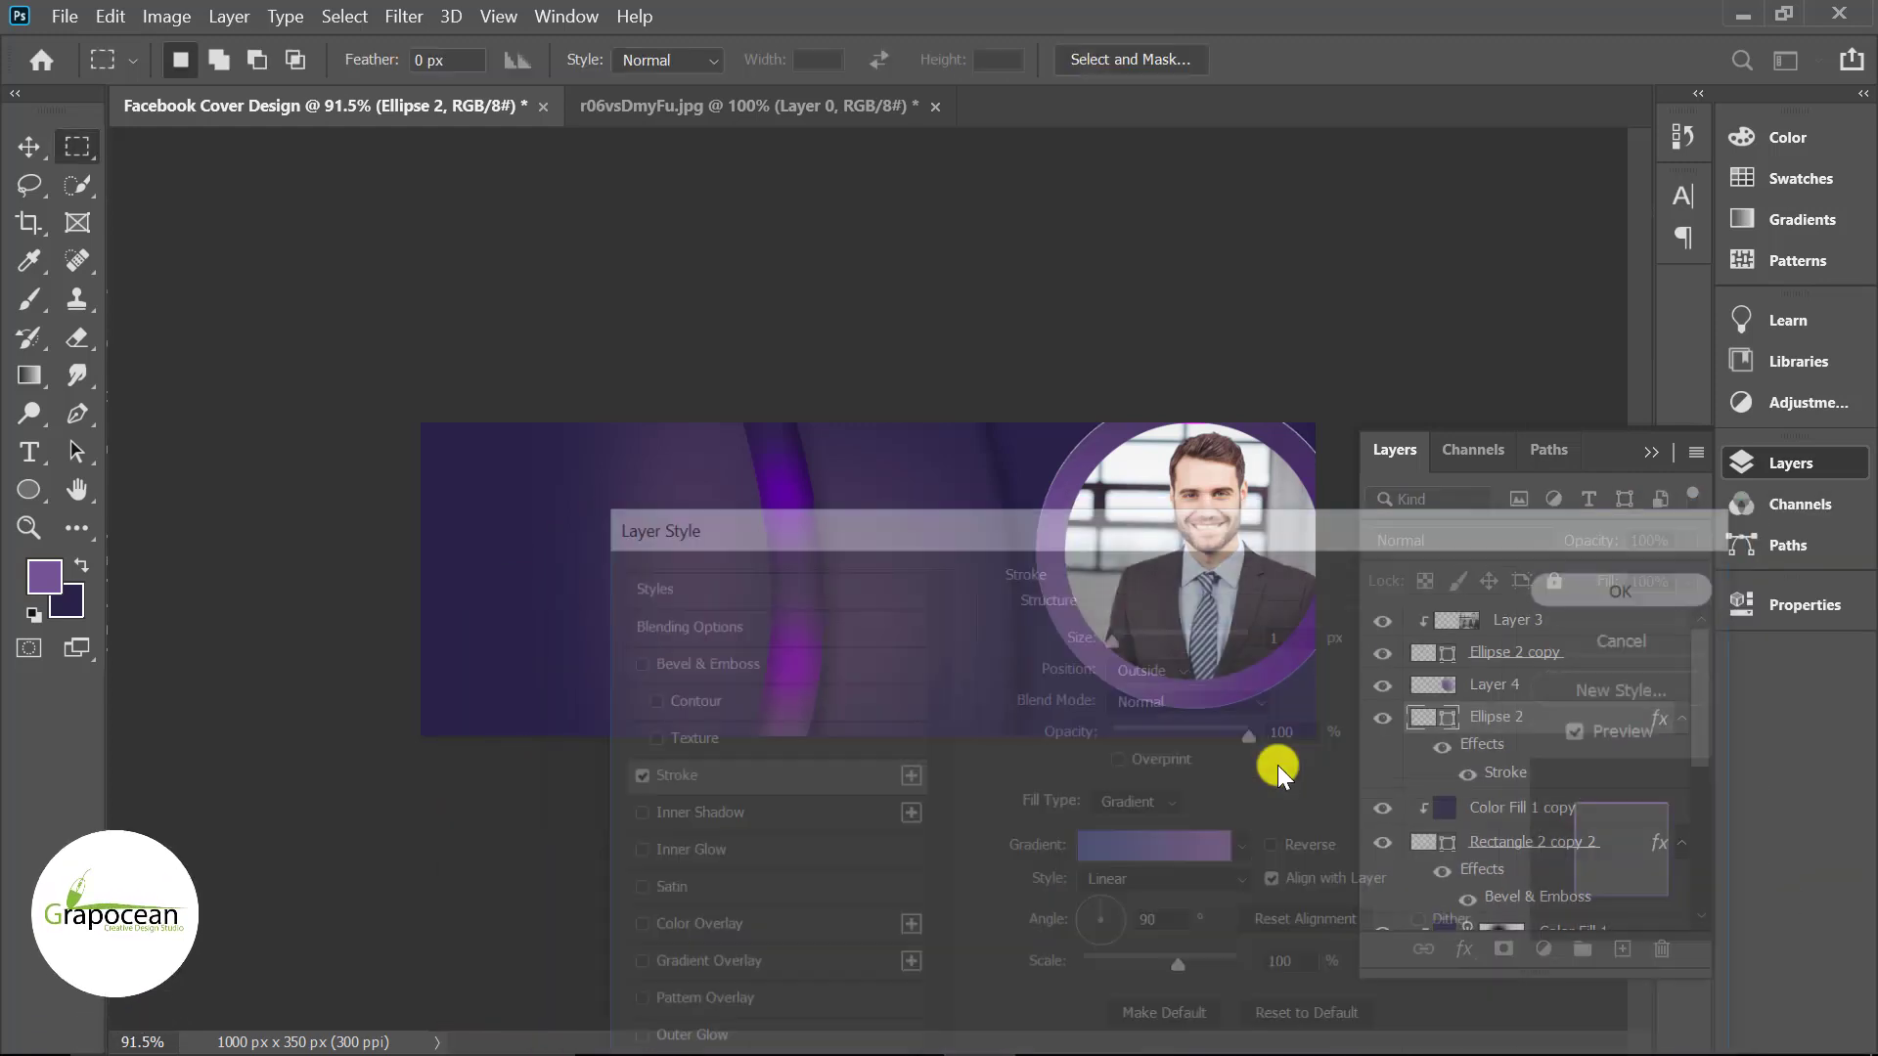
# - Thin the Ellipse 2 shape's own stroke width in the options bar
pyautogui.click(31, 491)
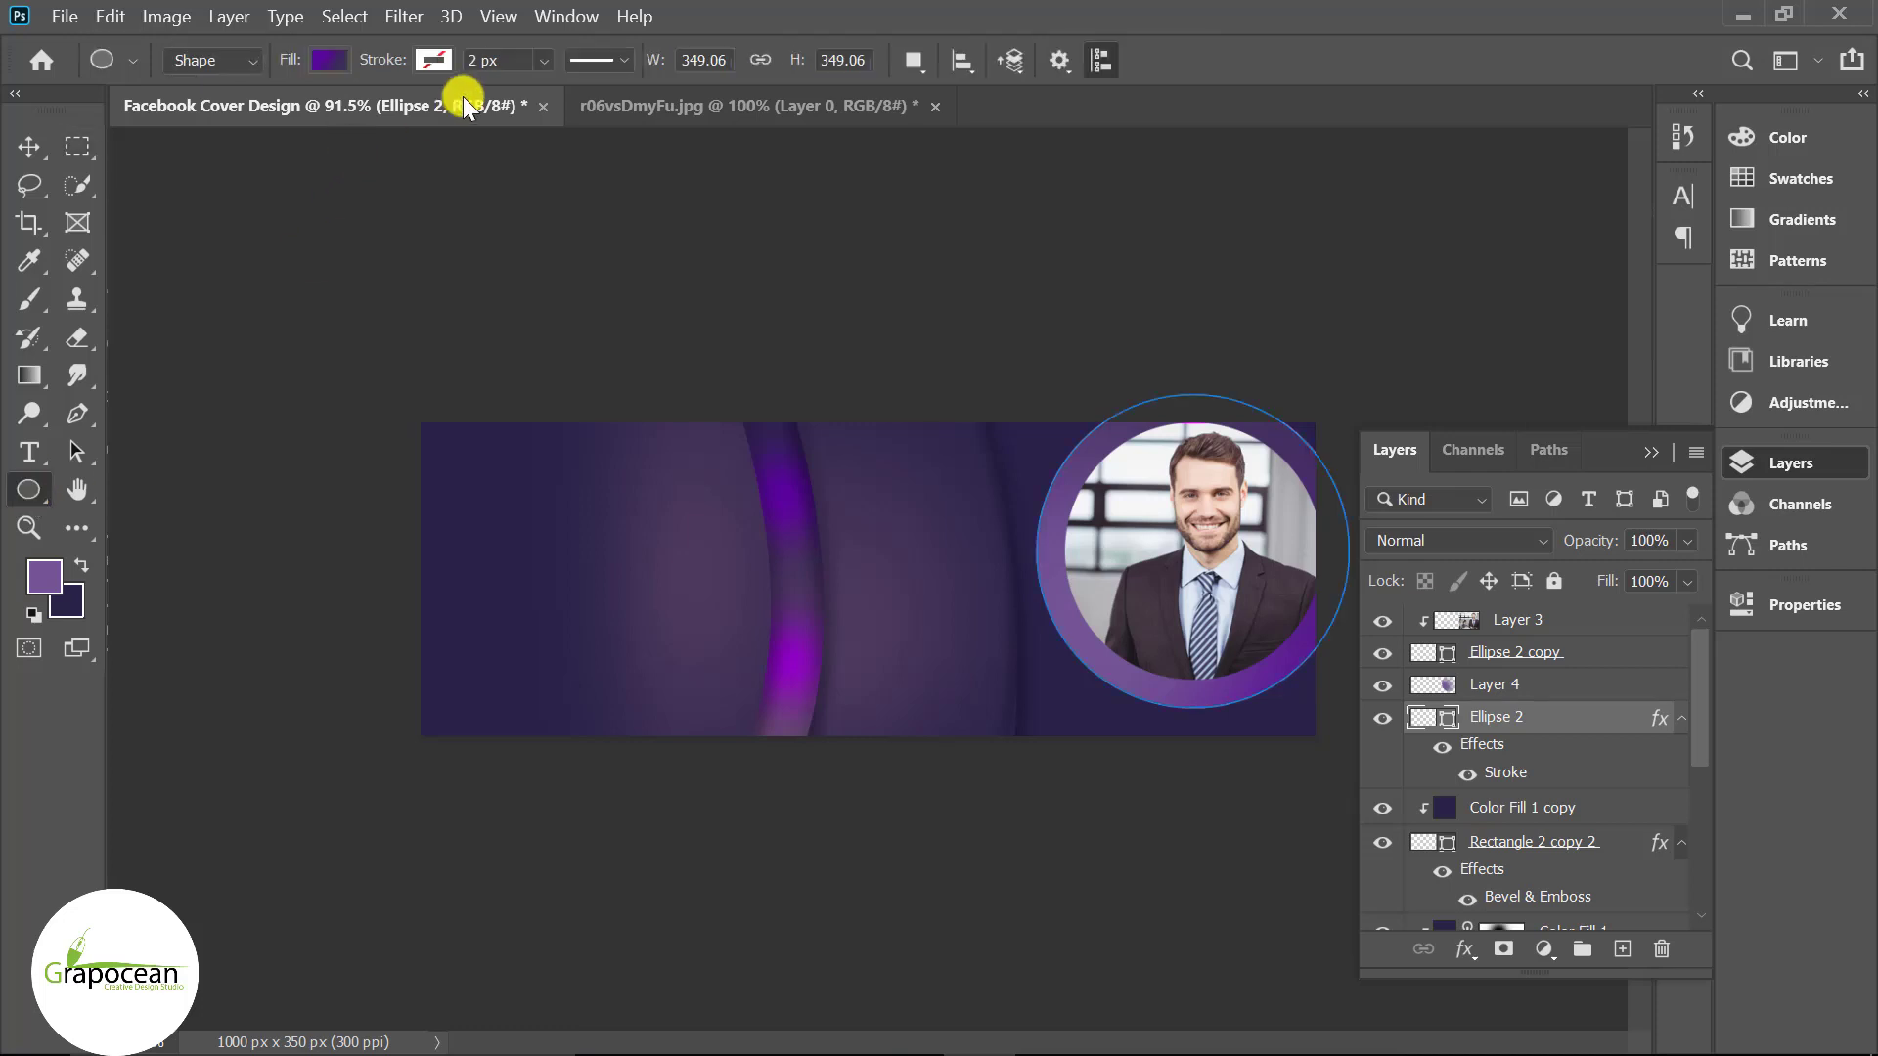
pyautogui.click(540, 62)
pyautogui.moveTo(562, 96); pyautogui.dragTo(560, 96)
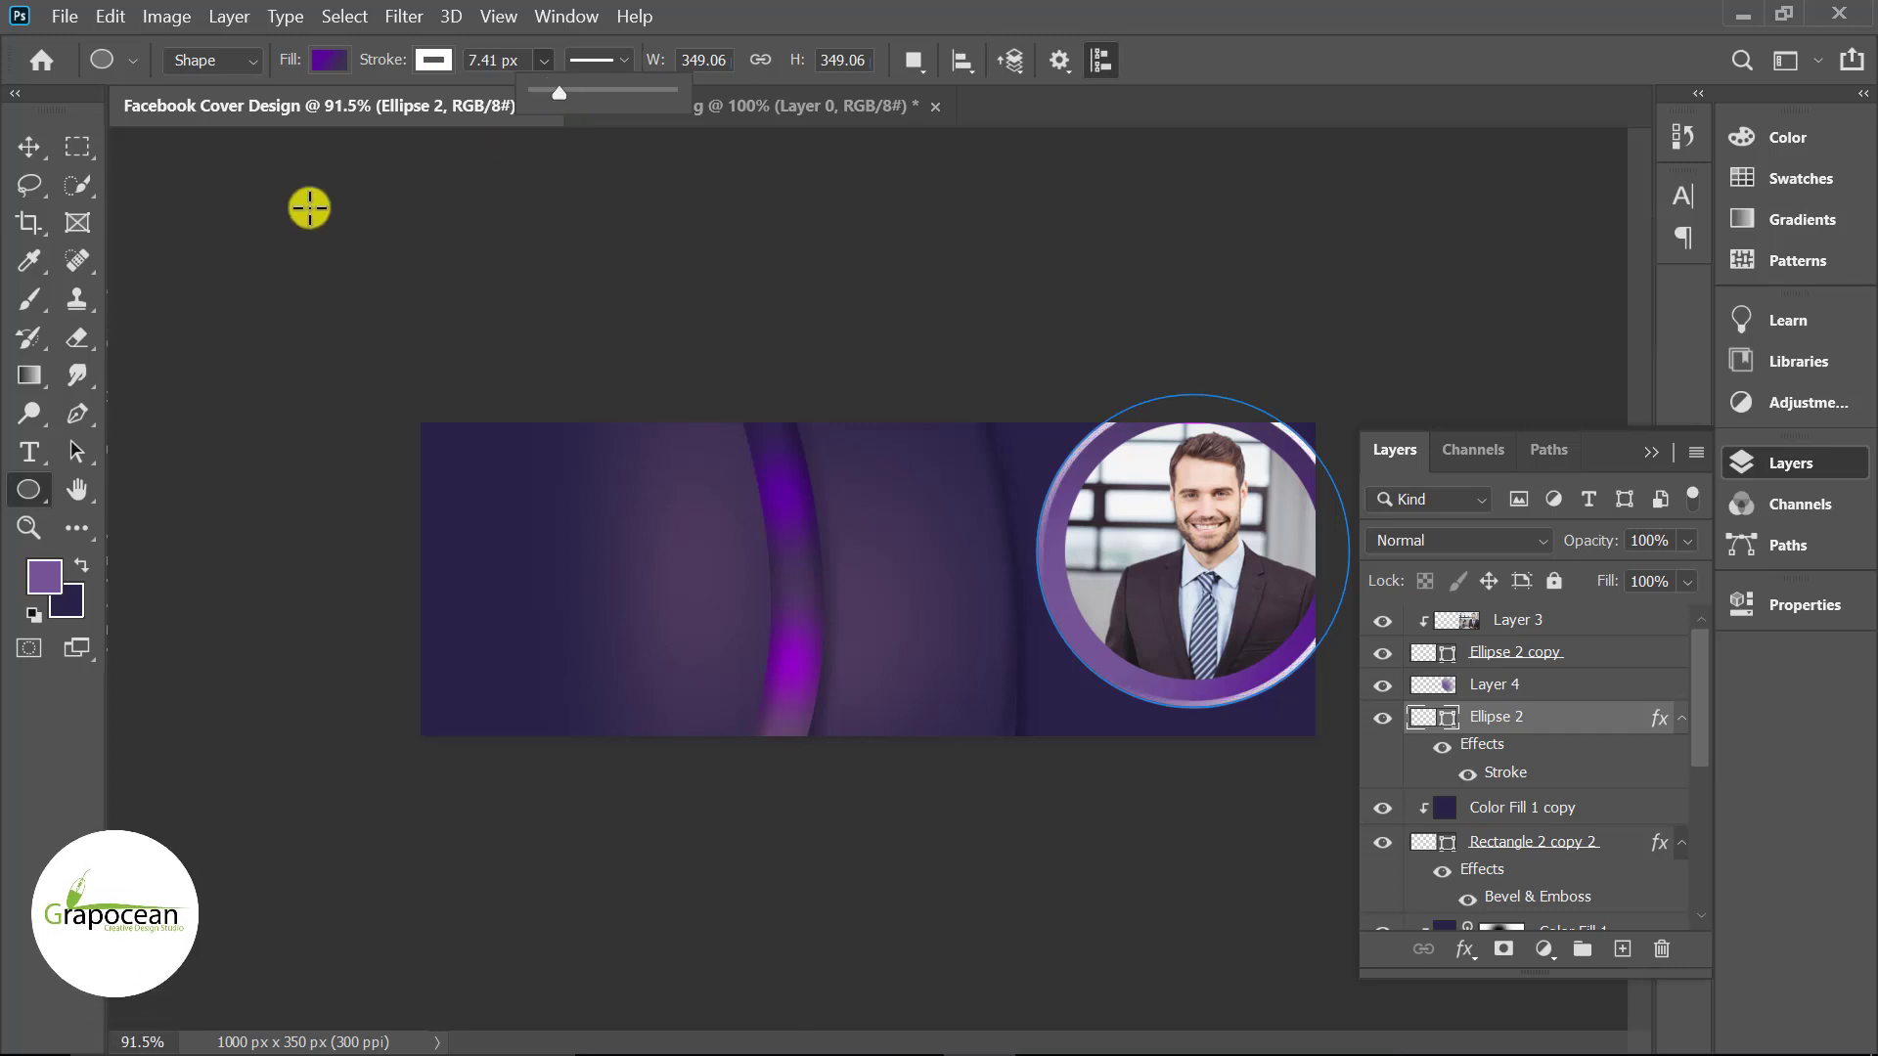
pyautogui.click(29, 147)
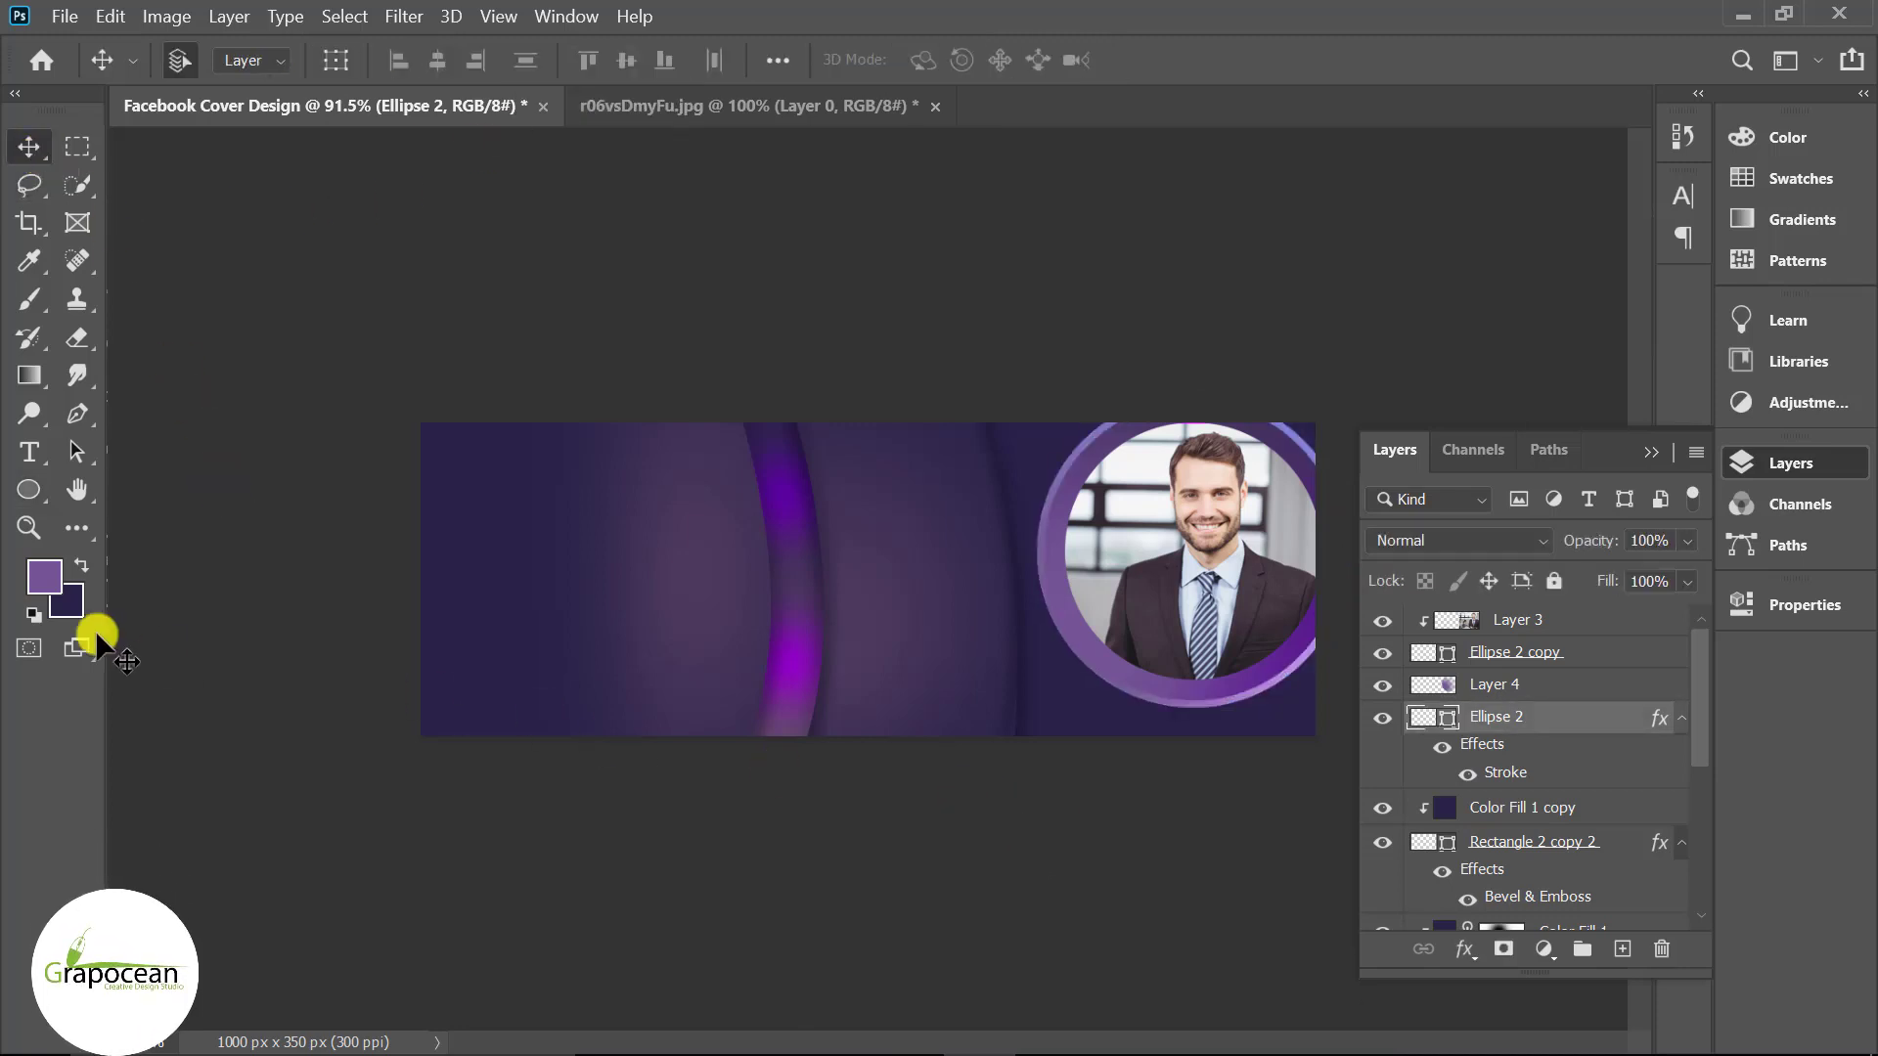
# - On a new layer, pen a curved path sweeping under the profile circle and make it a selection
pyautogui.click(77, 413)
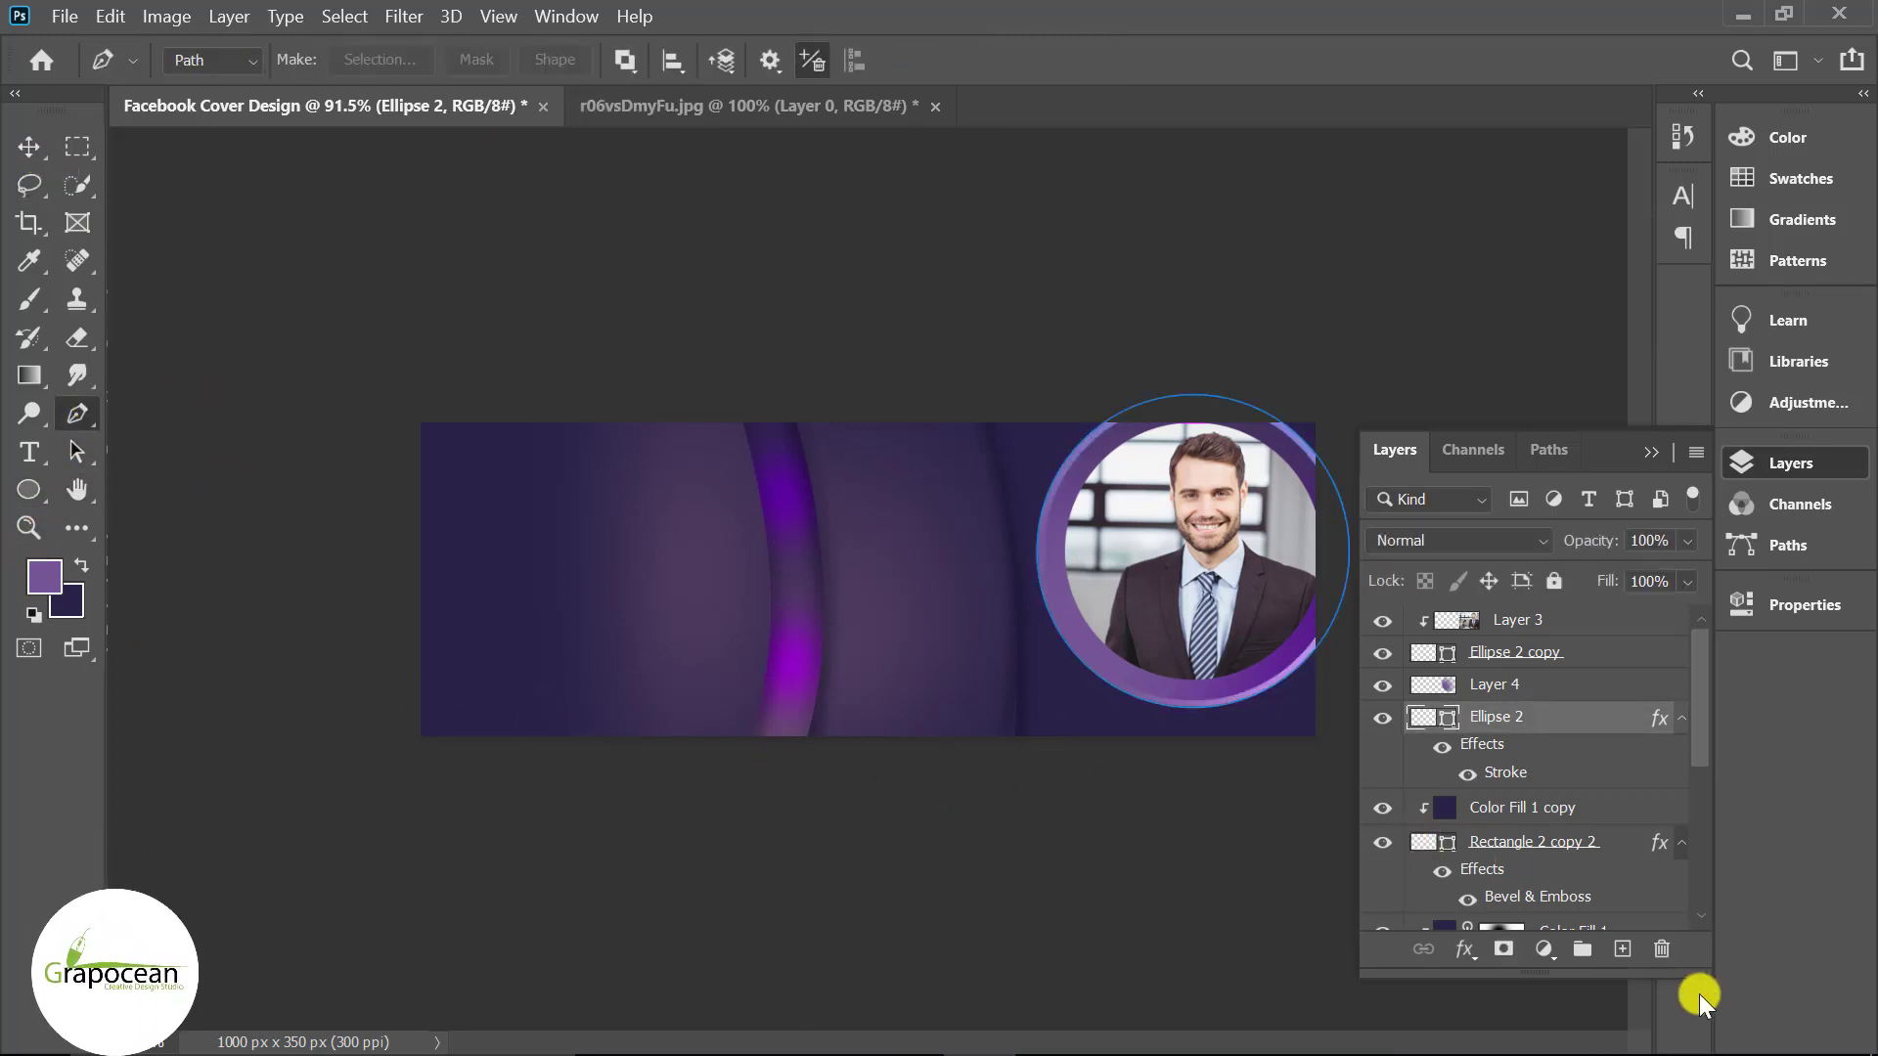
pyautogui.hotkey('ctrl', 'shift', 'alt', 'n')
pyautogui.click(889, 778)
pyautogui.hotkey('ctrl', '-')
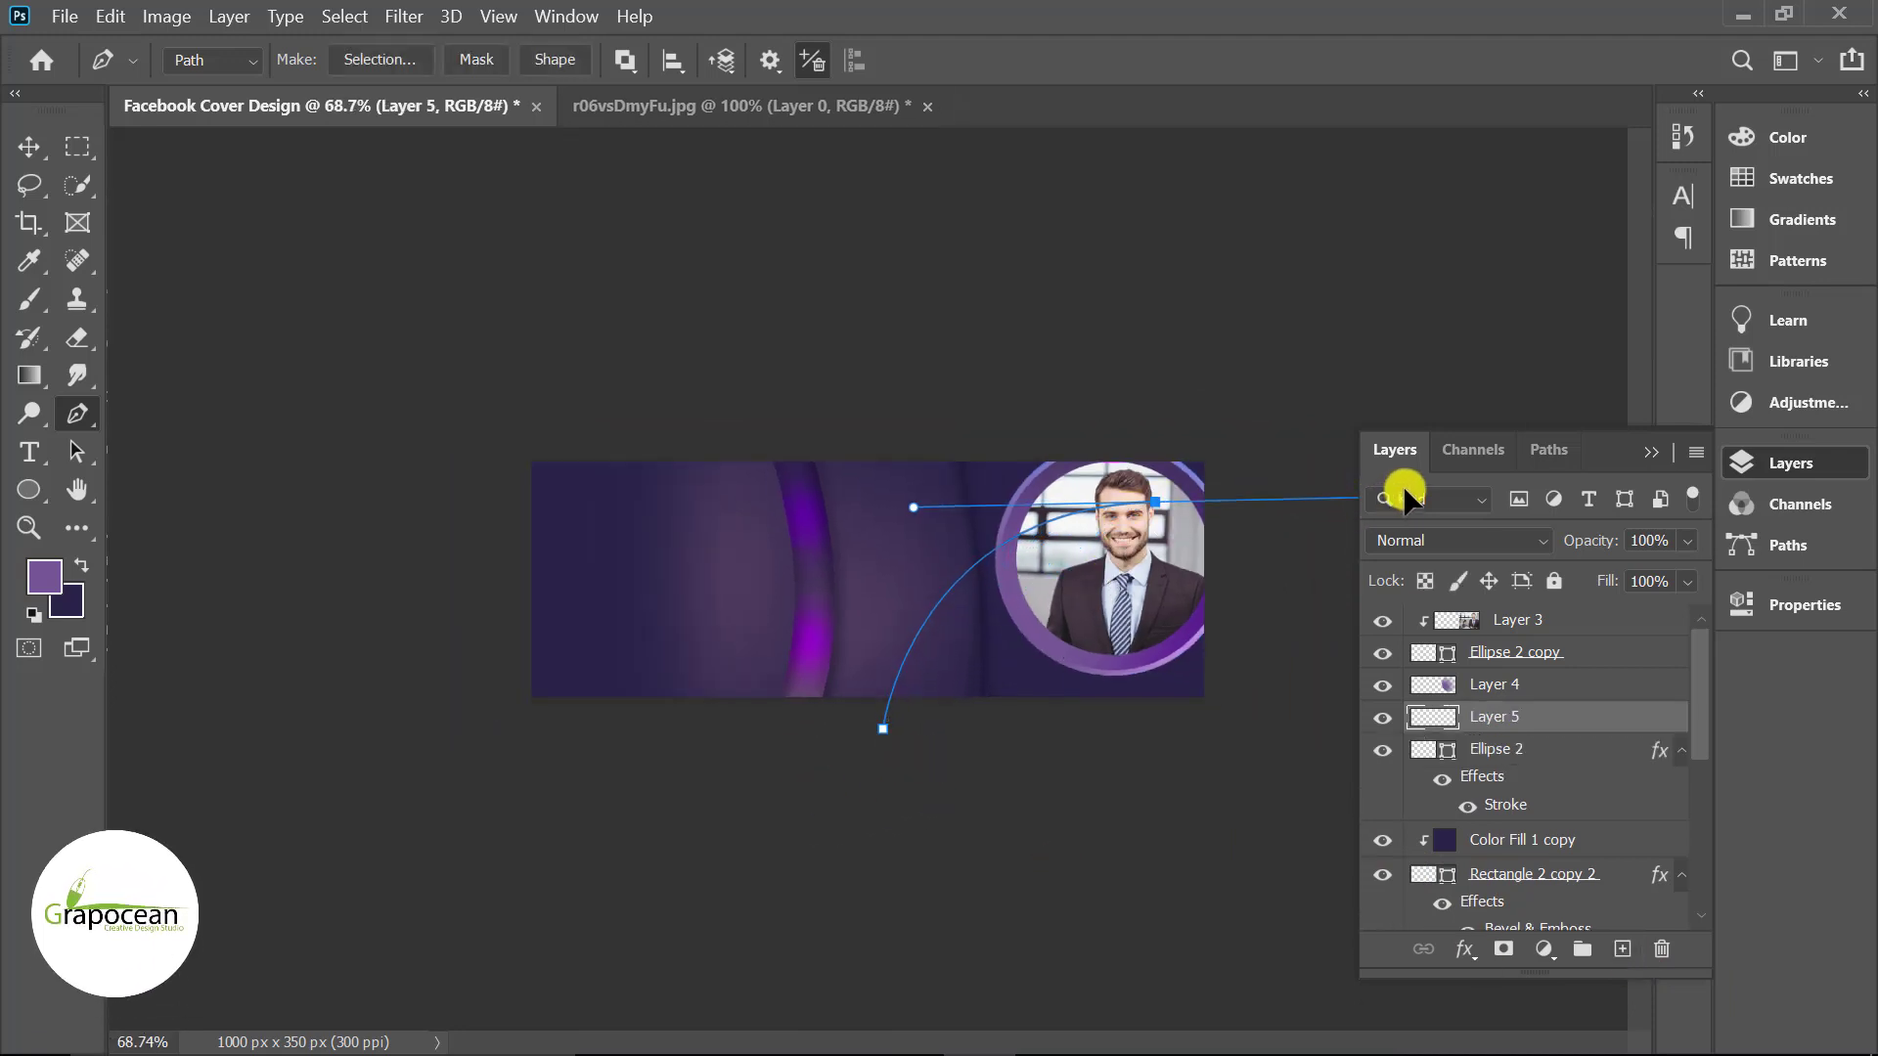
pyautogui.moveTo(1389, 509); pyautogui.dragTo(1161, 517)
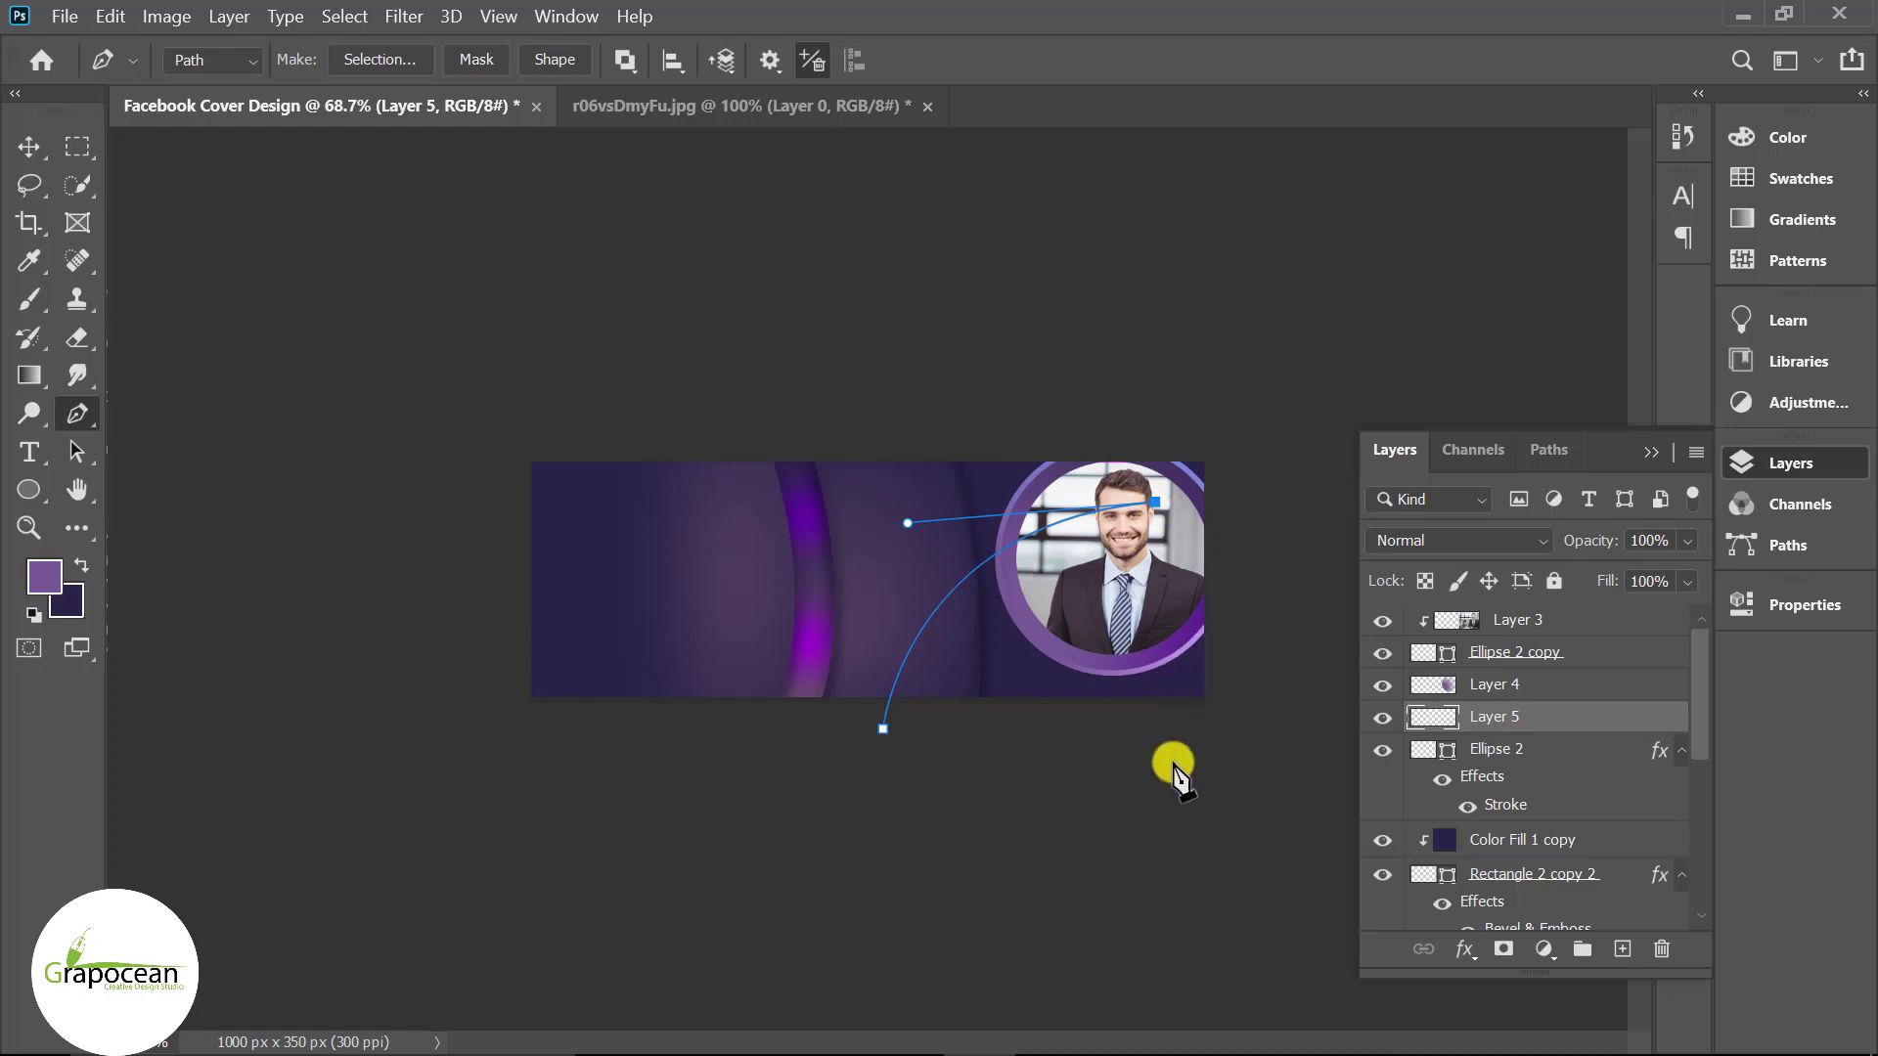
pyautogui.click(1274, 631)
pyautogui.click(1257, 745)
pyautogui.moveTo(1079, 817); pyautogui.dragTo(1032, 810)
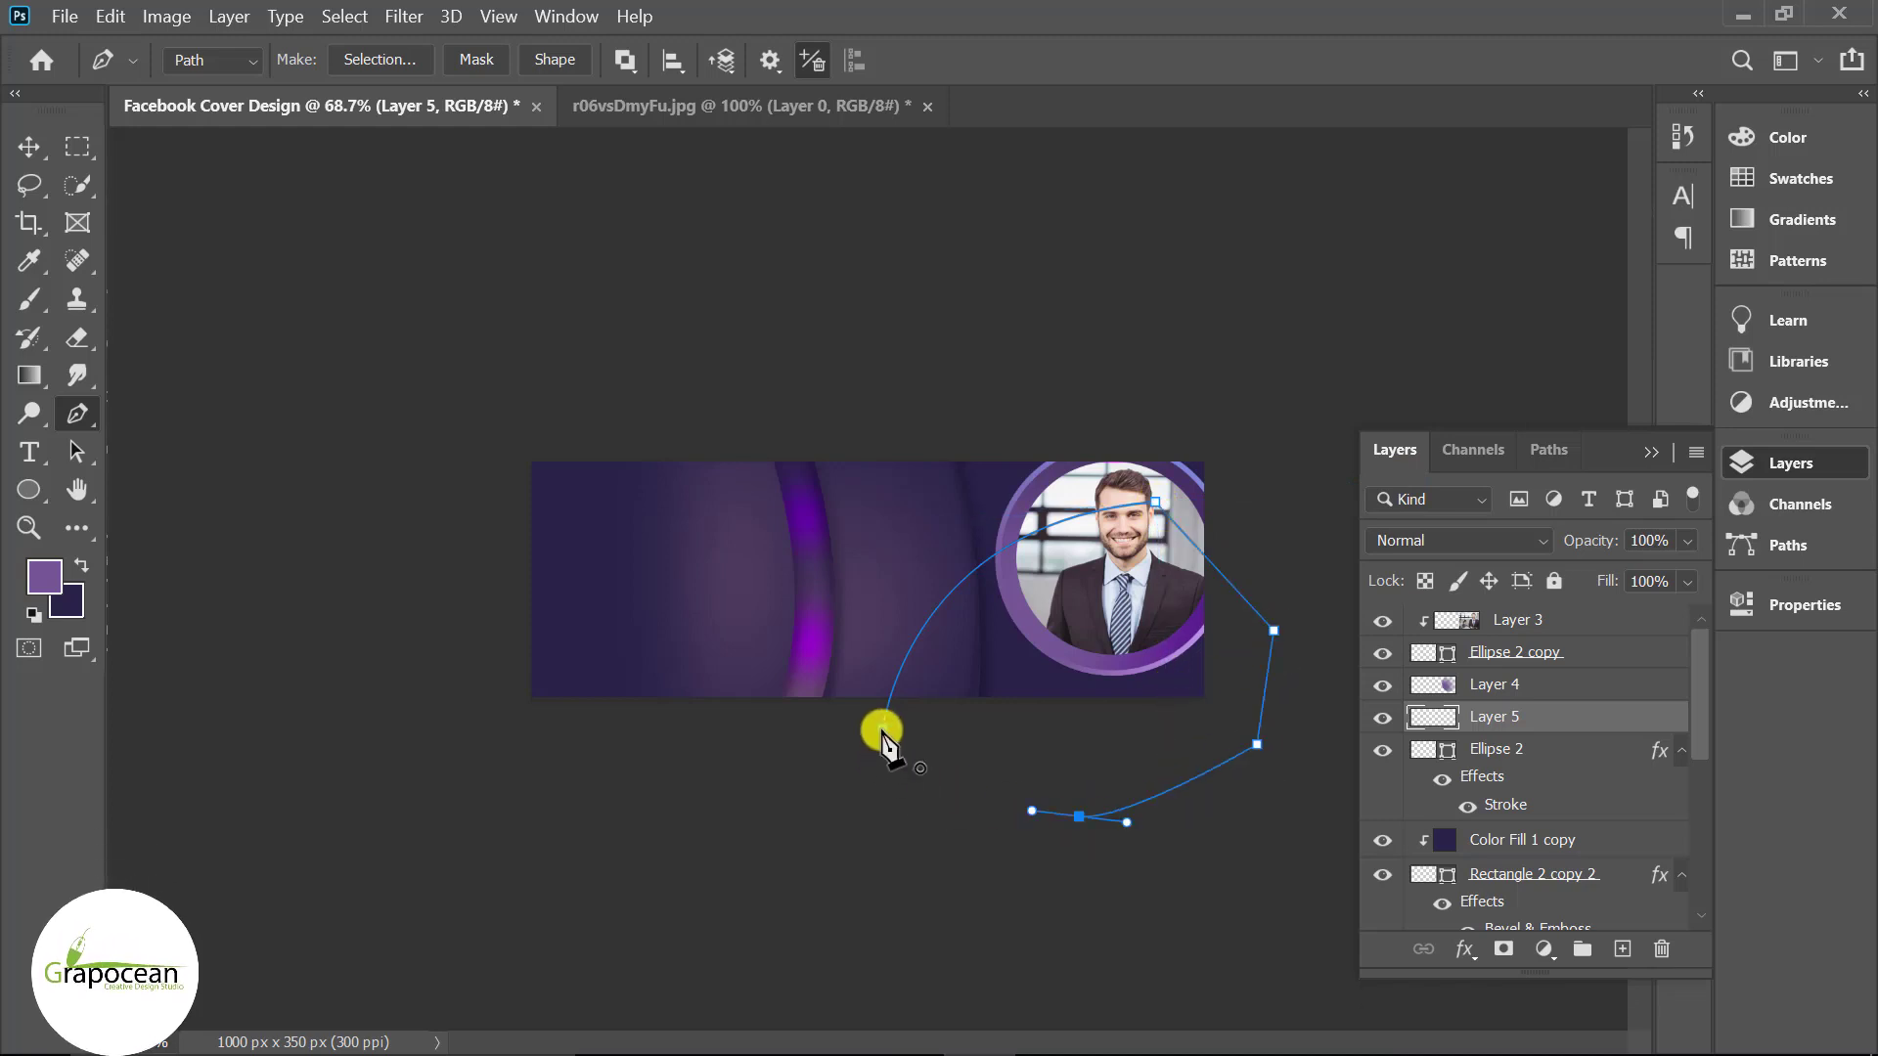
pyautogui.hotkey('ctrl', 'Return')
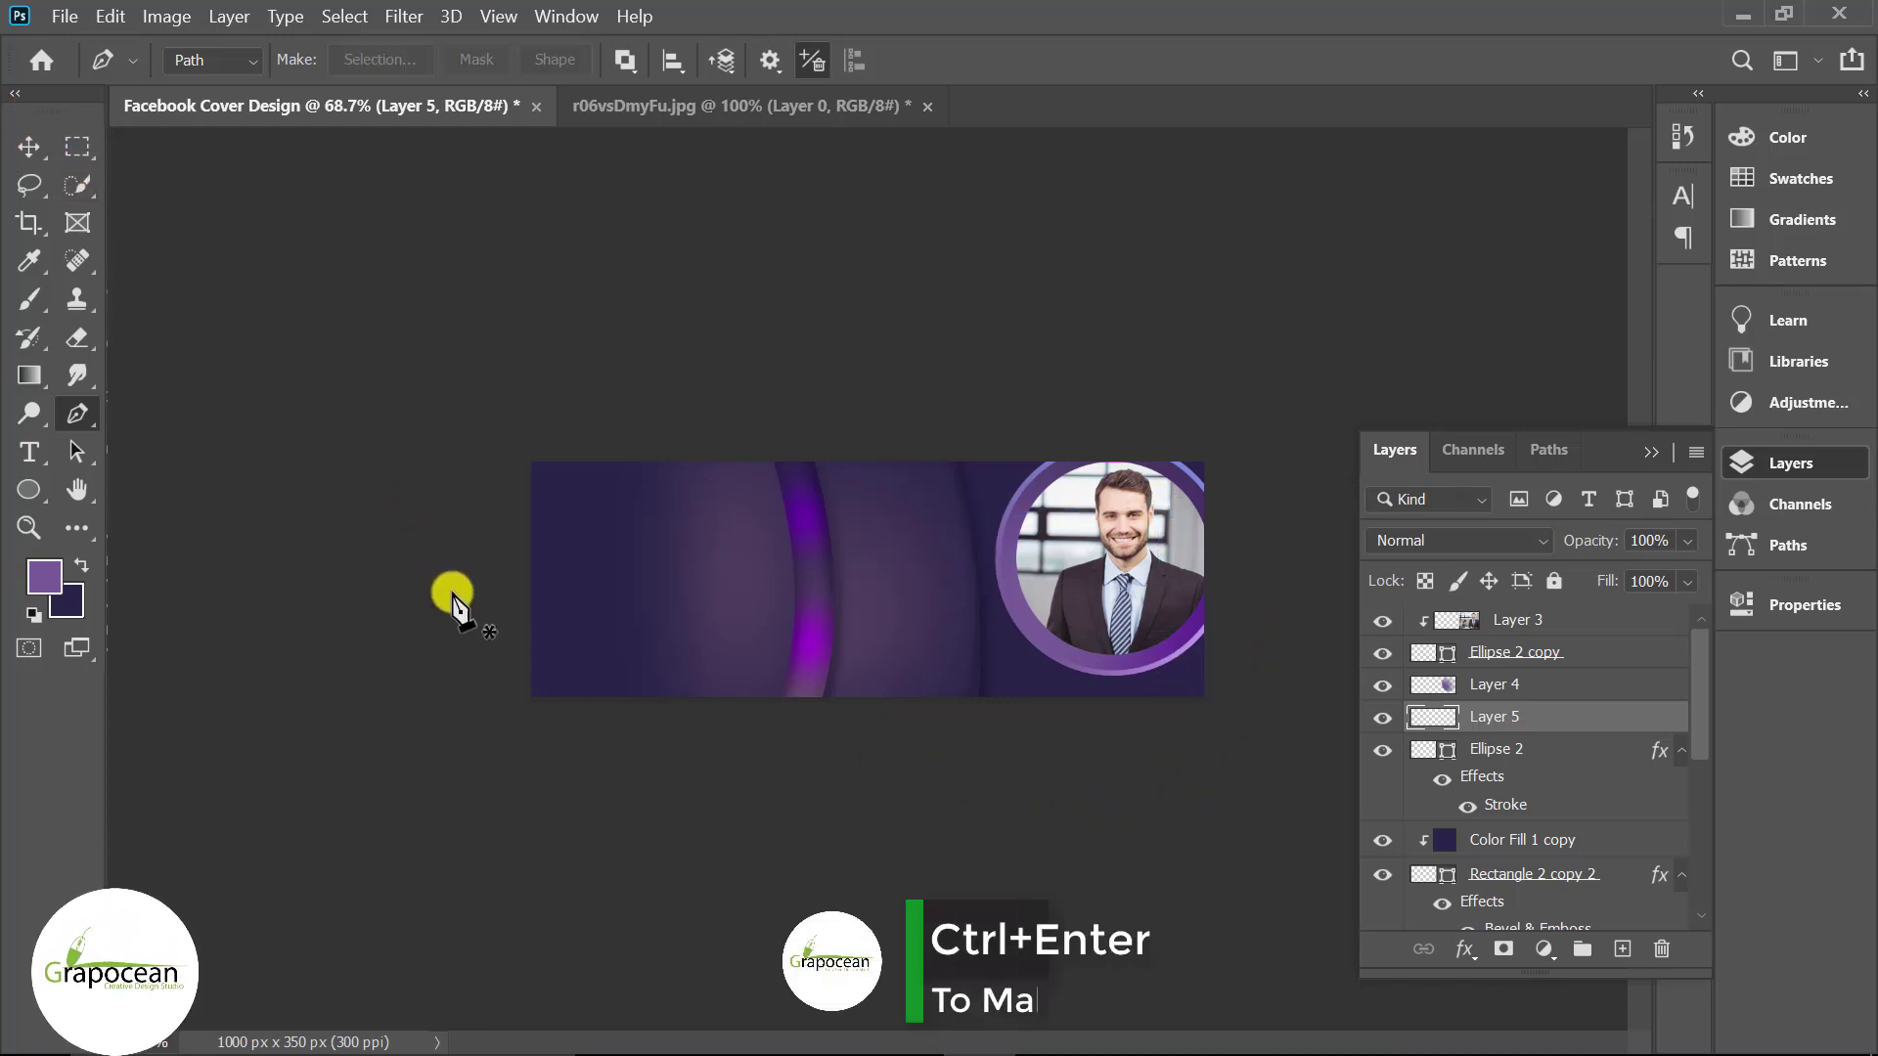
pyautogui.hotkey('ctrl', '0')
# - Paint the curved selection with a 29% opacity brush, then deselect
pyautogui.rightClick(20, 293)
pyautogui.click(118, 291)
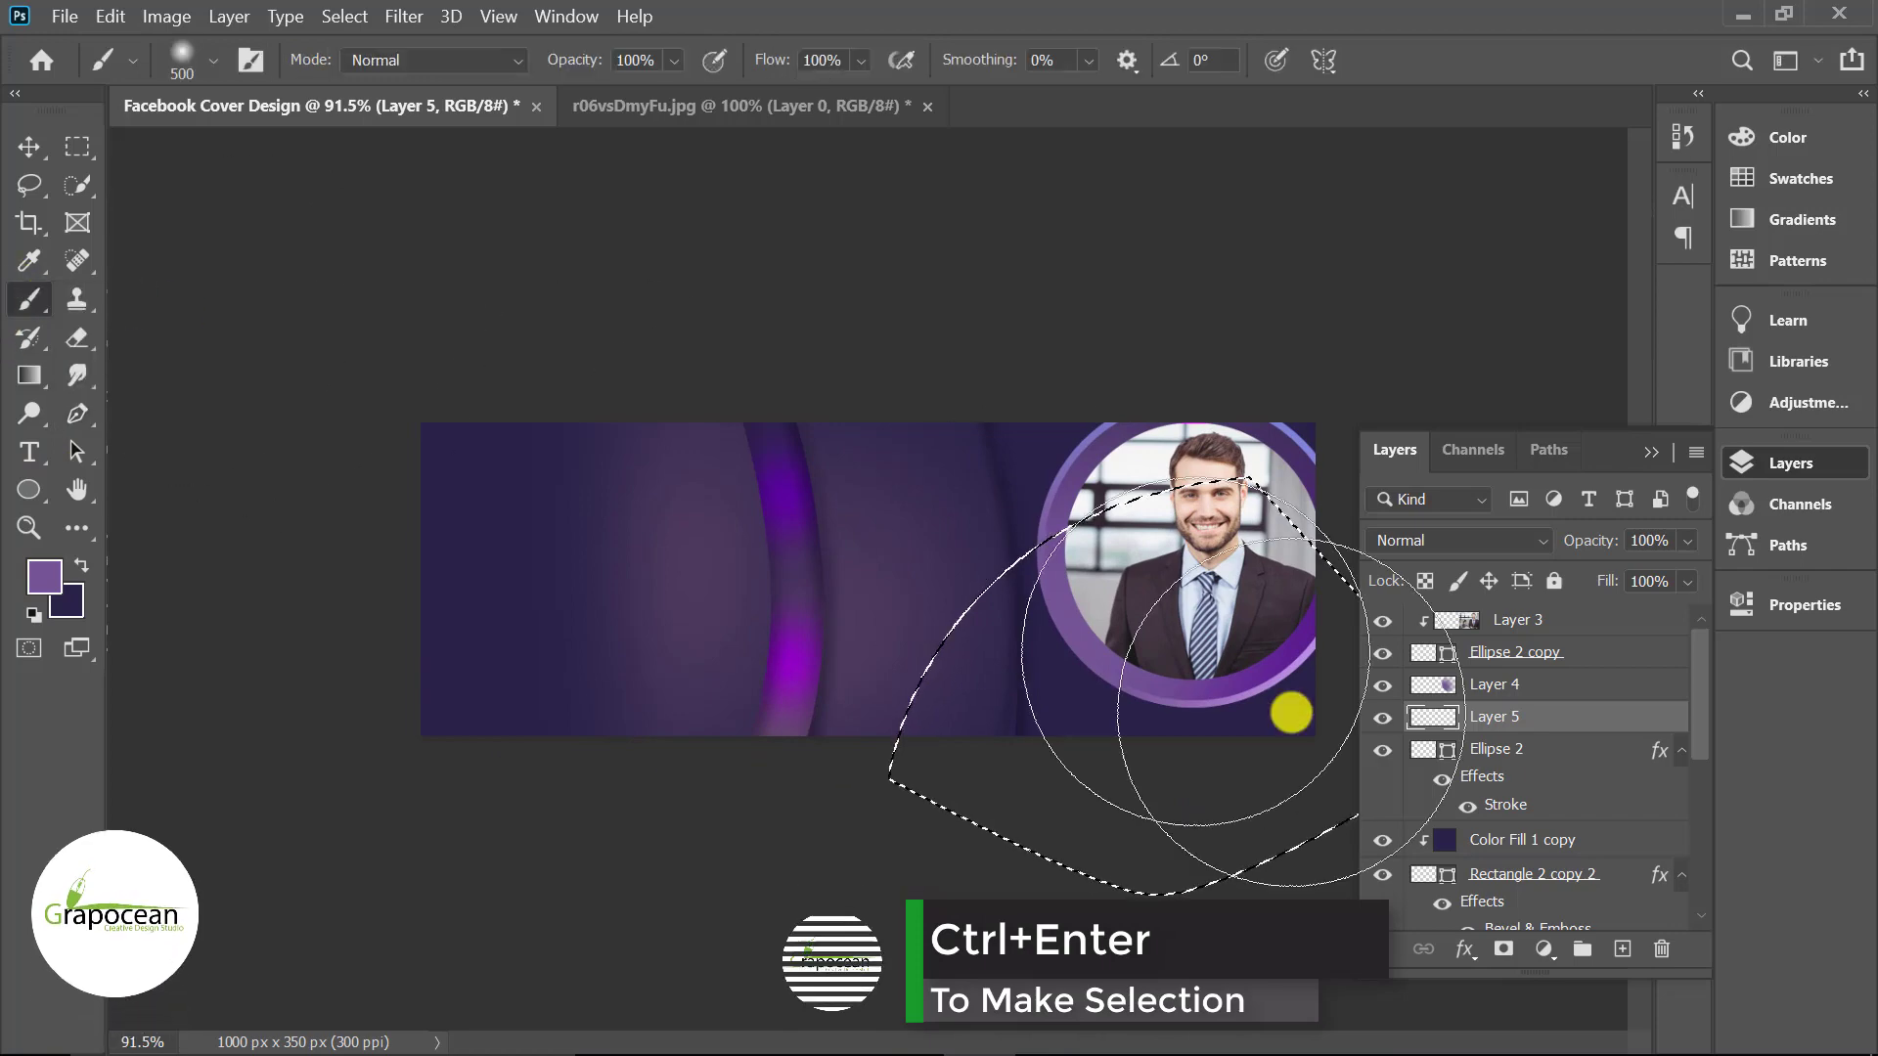
pyautogui.moveTo(567, 65); pyautogui.dragTo(473, 66)
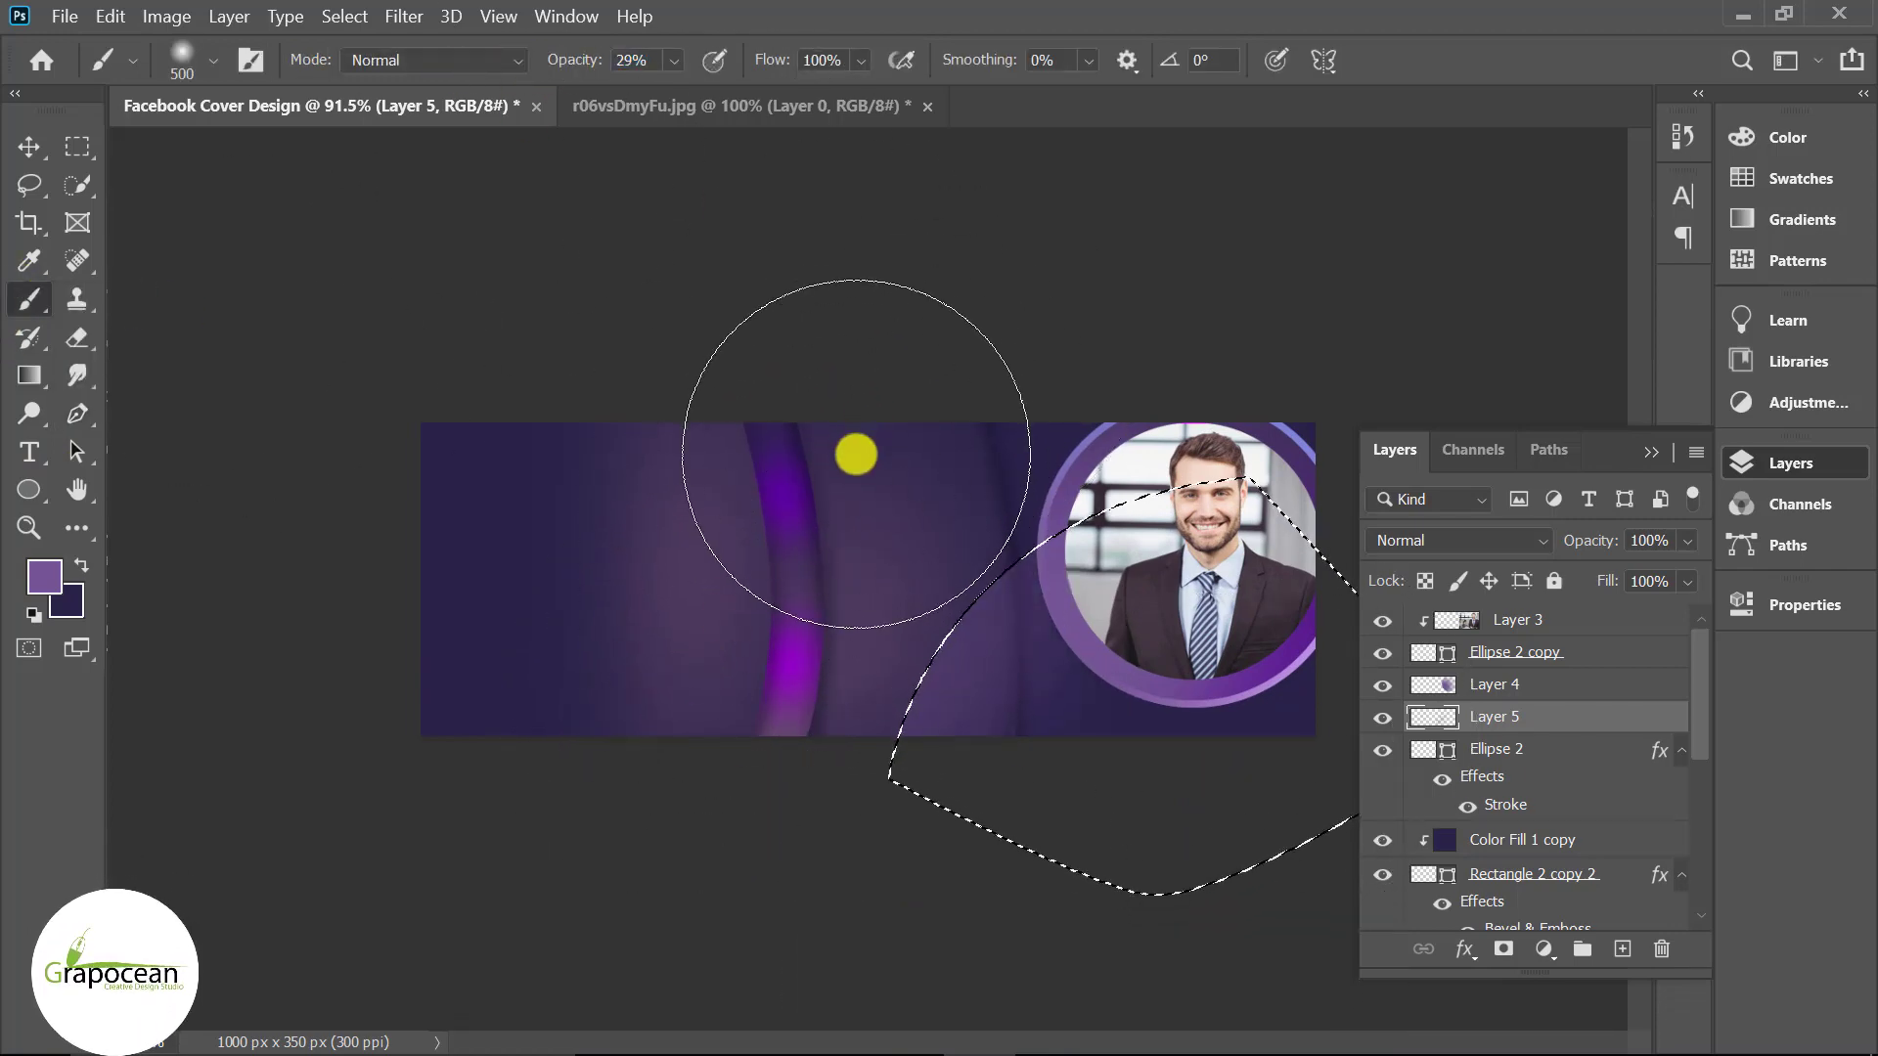
pyautogui.click(78, 147)
pyautogui.hotkey('ctrl', 'd')
pyautogui.hotkey('ctrl', '-')
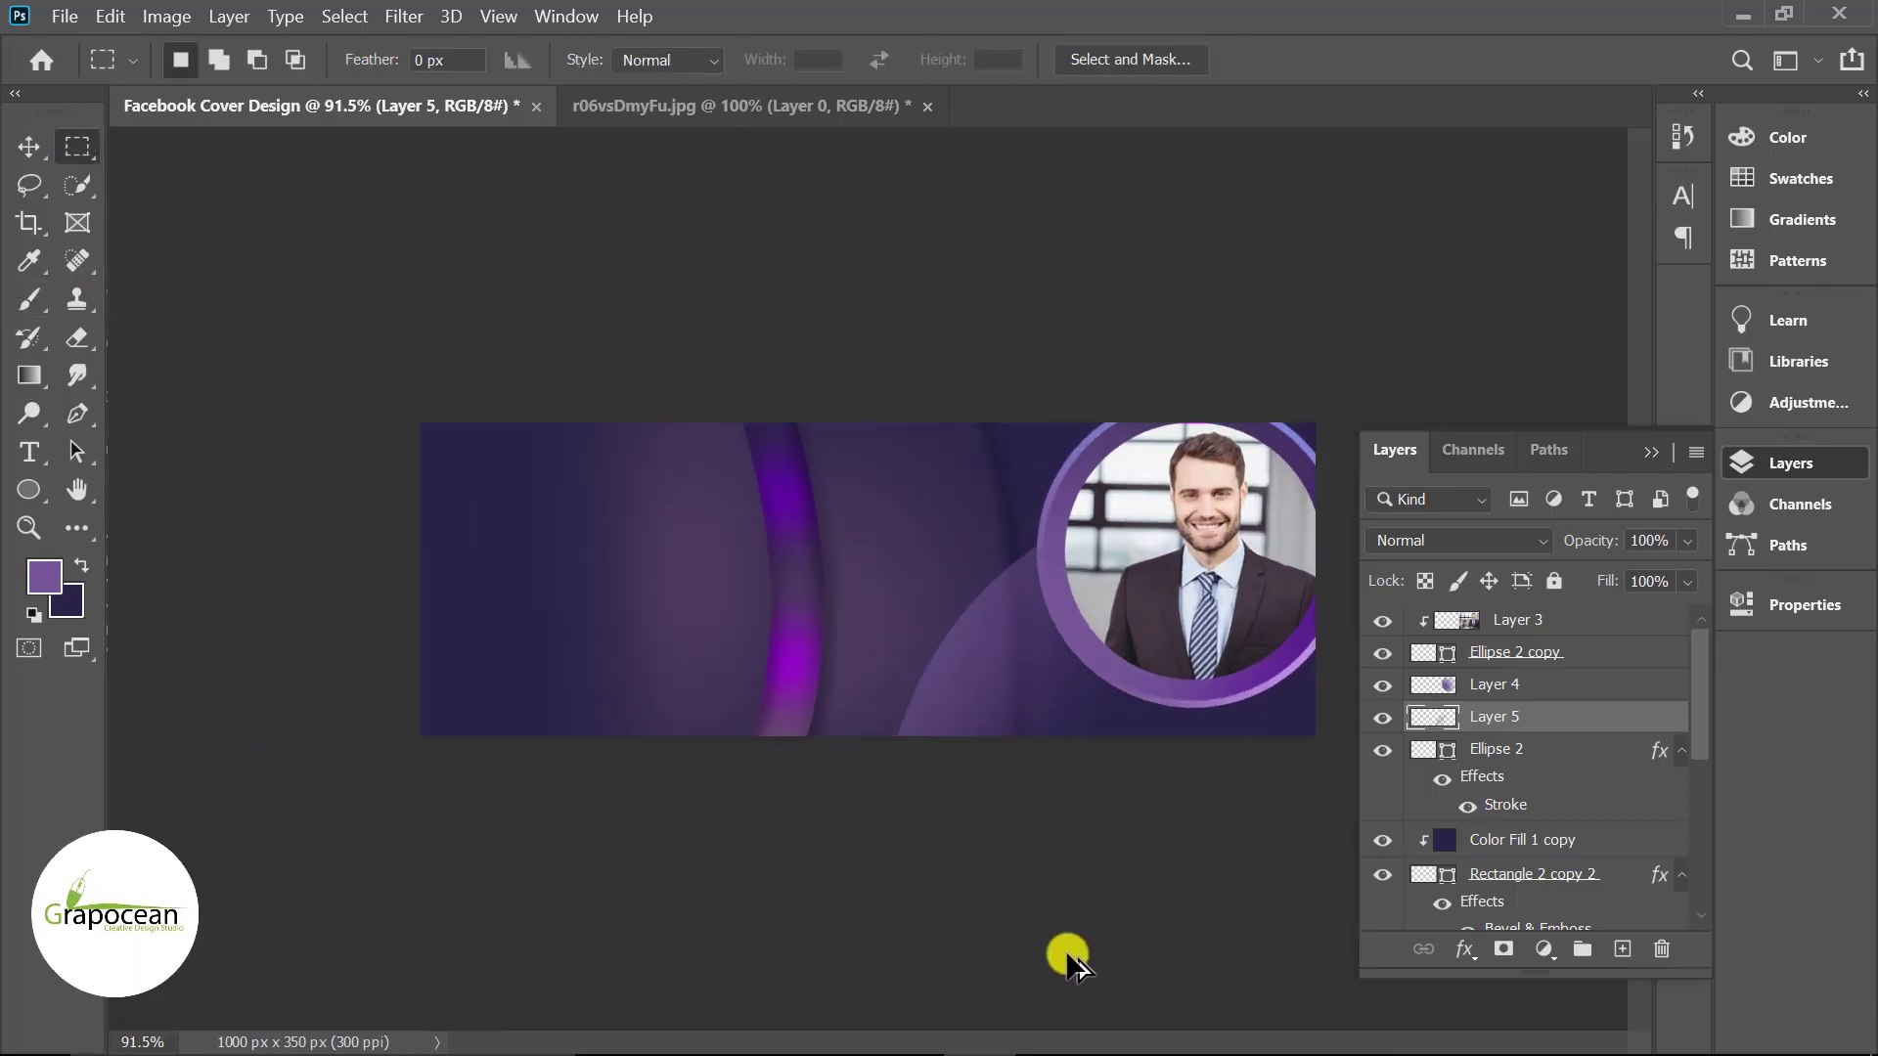
# - Convert Layer 2 to a smart object, then rotate the purple arc about -135.7° and scale it to 165%
pyautogui.scroll(-1, 1487, 905)
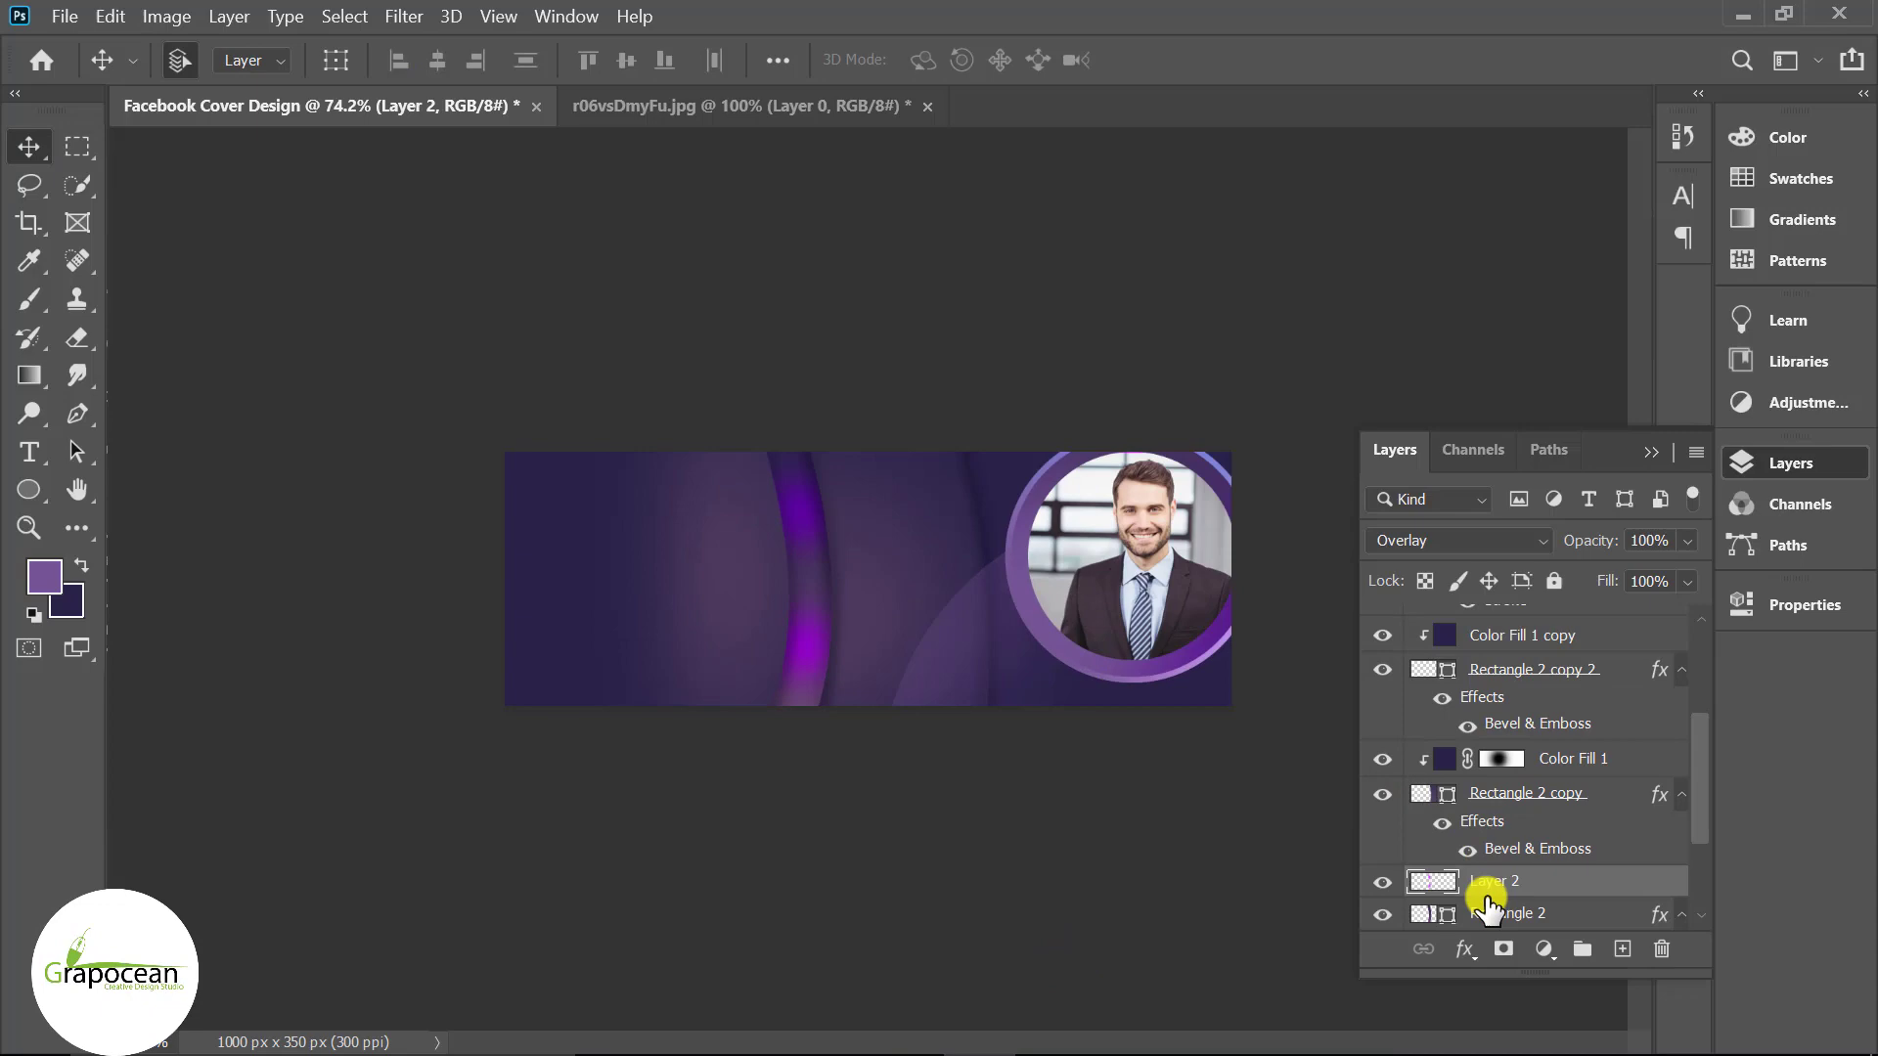
pyautogui.rightClick(1582, 890)
pyautogui.click(1233, 421)
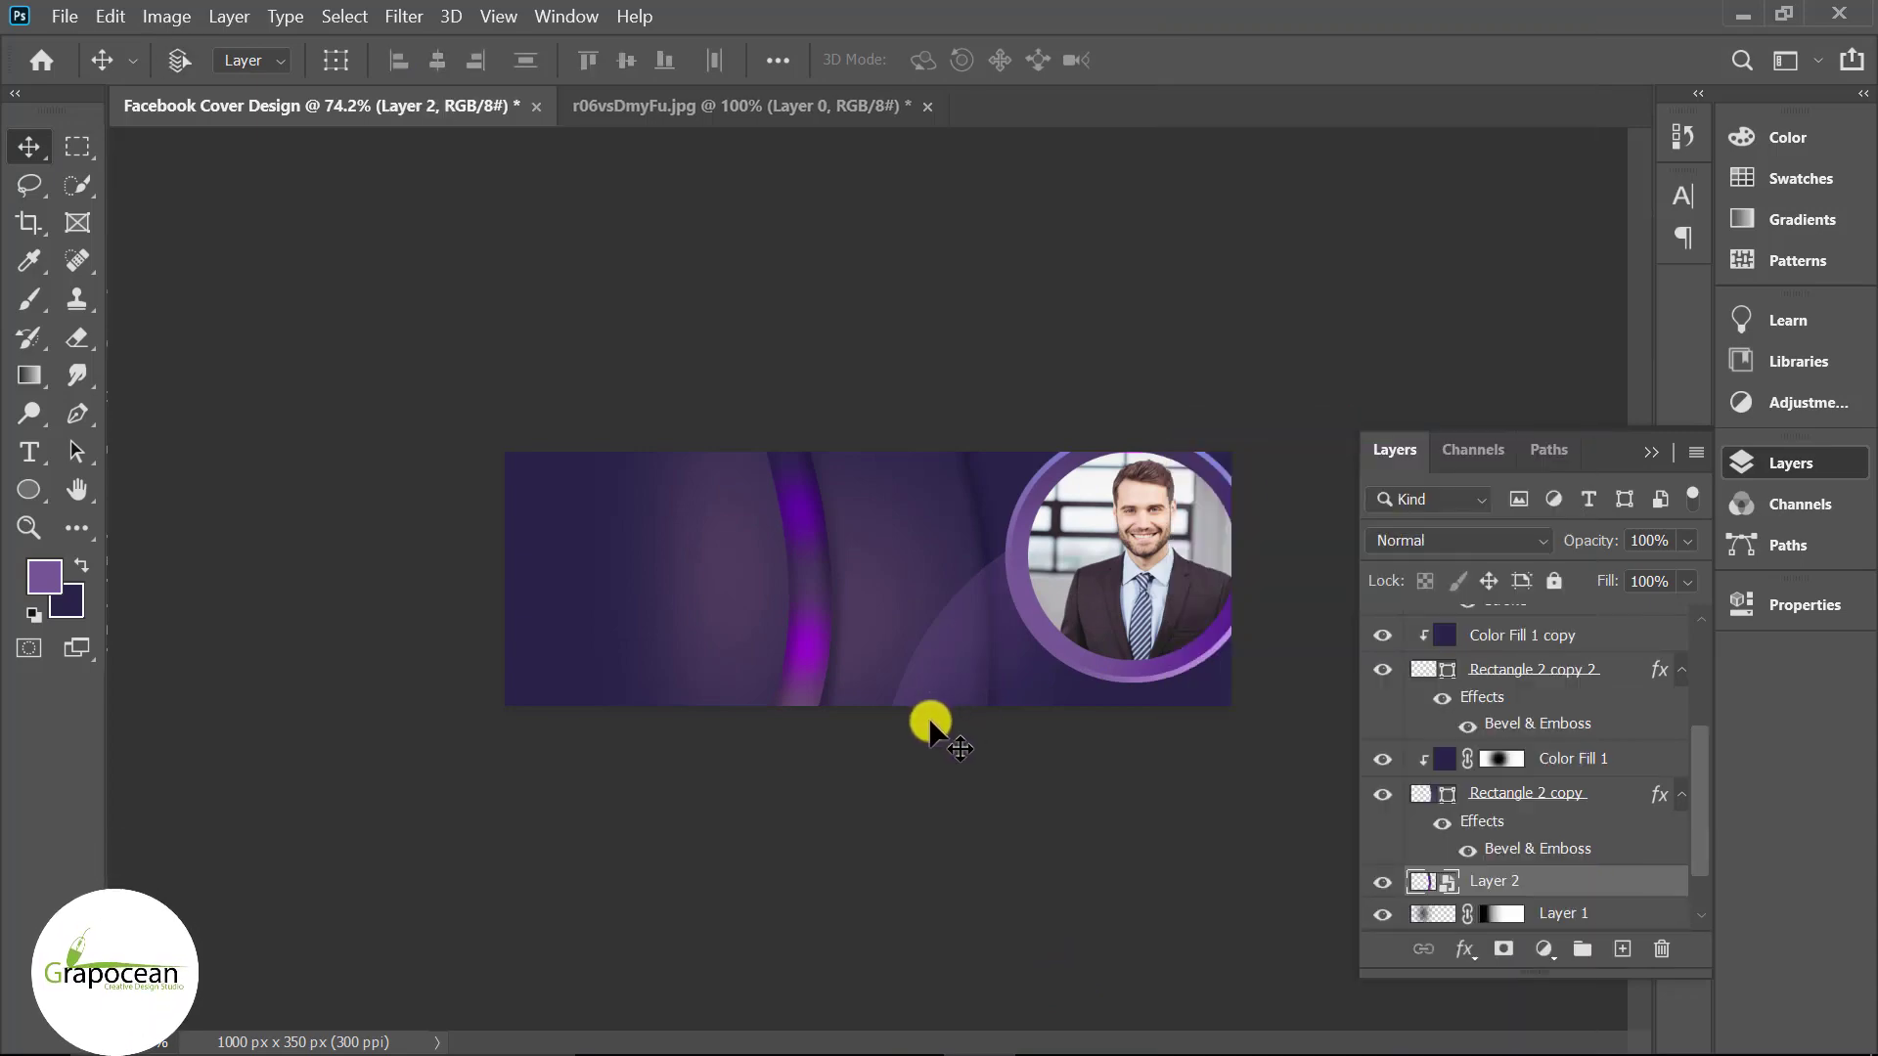
pyautogui.hotkey('ctrl', 't')
pyautogui.moveTo(972, 867)
pyautogui.mouseDown()
pyautogui.moveTo(1111, 252)
pyautogui.moveTo(900, 239)
pyautogui.mouseUp()
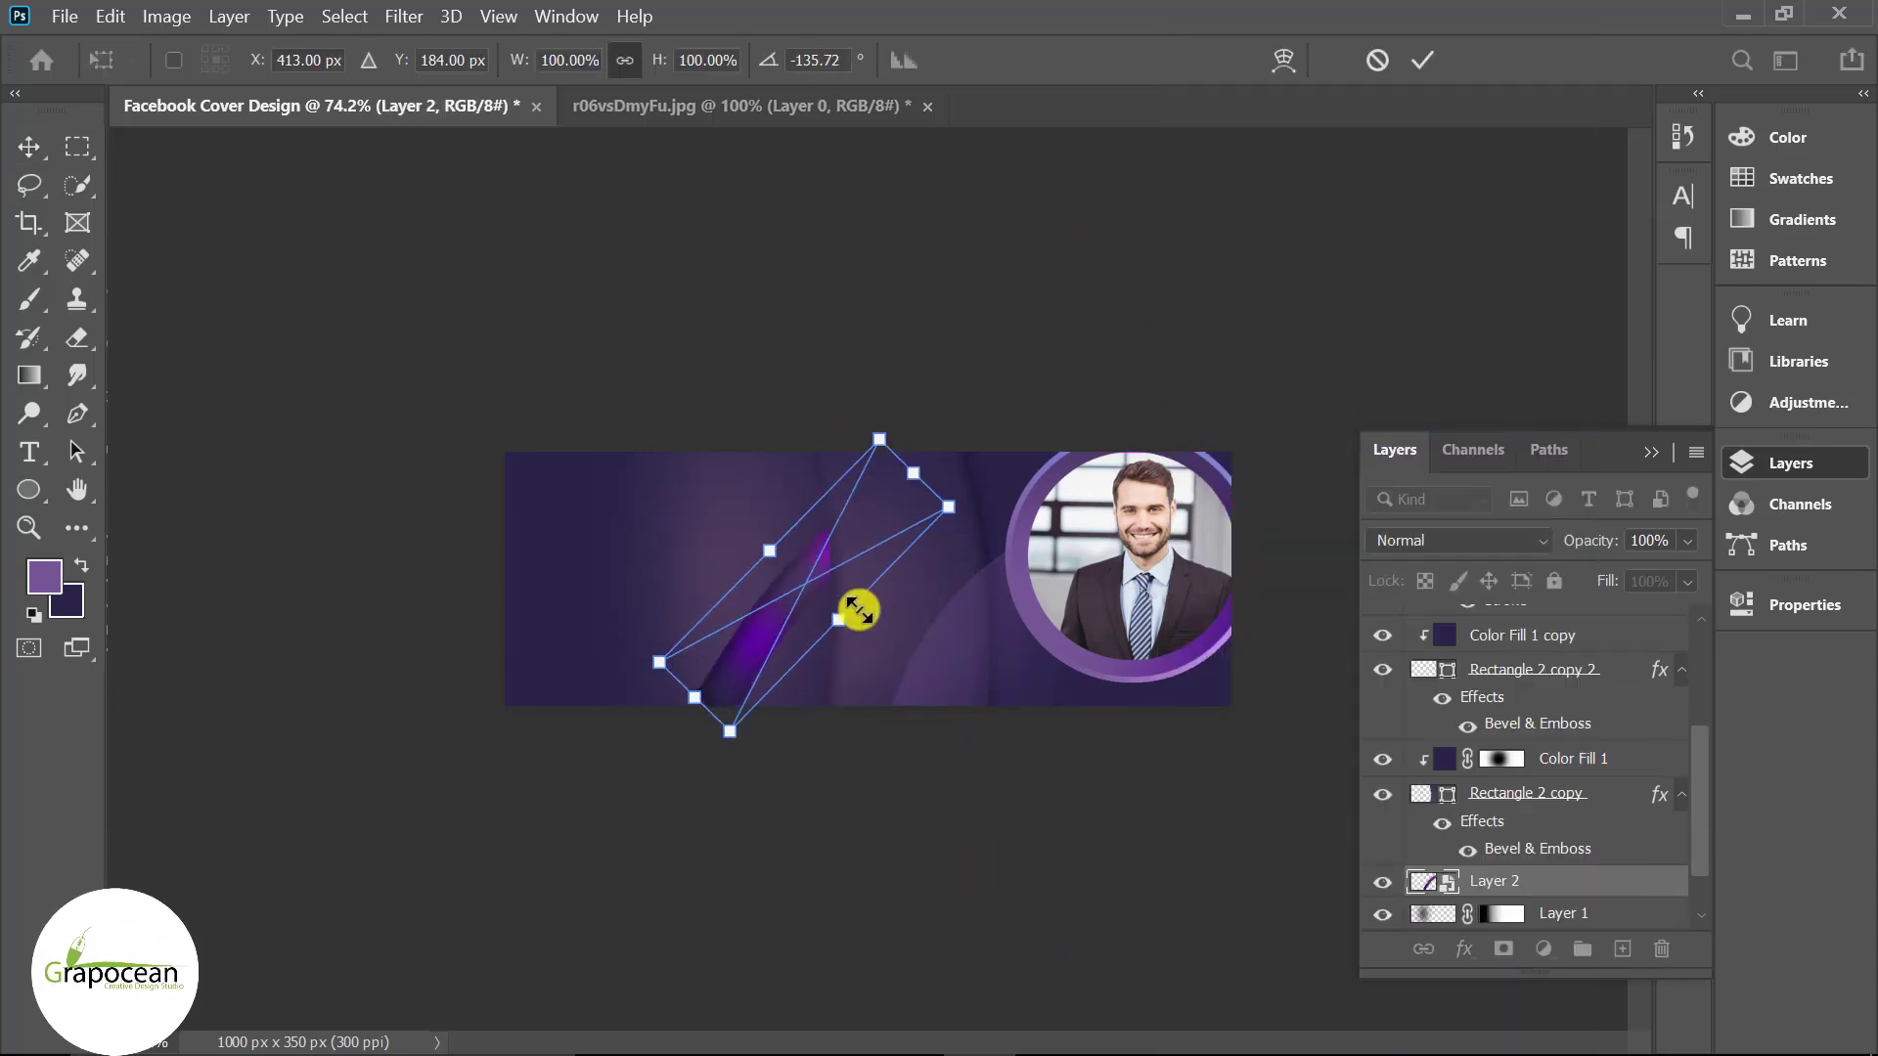
pyautogui.moveTo(858, 611); pyautogui.dragTo(883, 663)
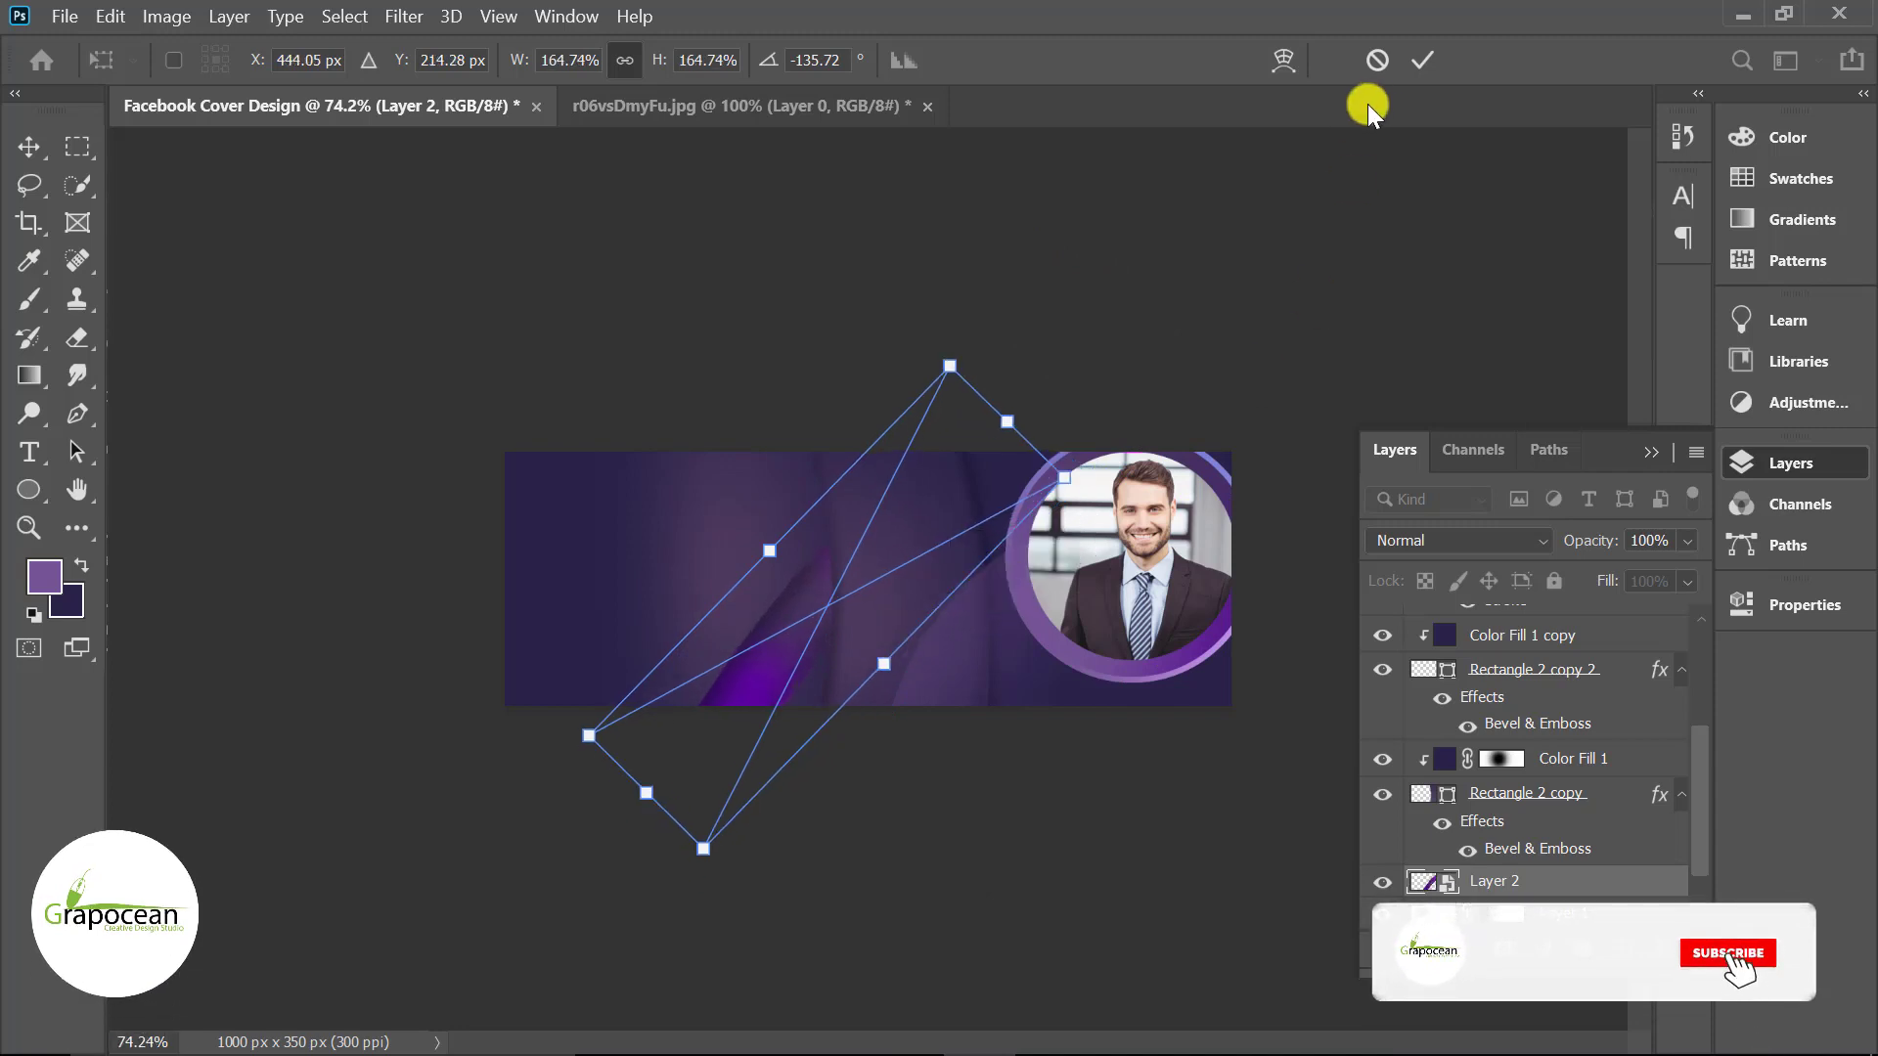
pyautogui.press('Return')
# - Shift the purple arc up and right and place Layer 2 between Layer 4 and Layer 5
pyautogui.moveTo(1559, 880)
pyautogui.mouseDown()
pyautogui.moveTo(1526, 584)
pyautogui.moveTo(1477, 668)
pyautogui.mouseUp()
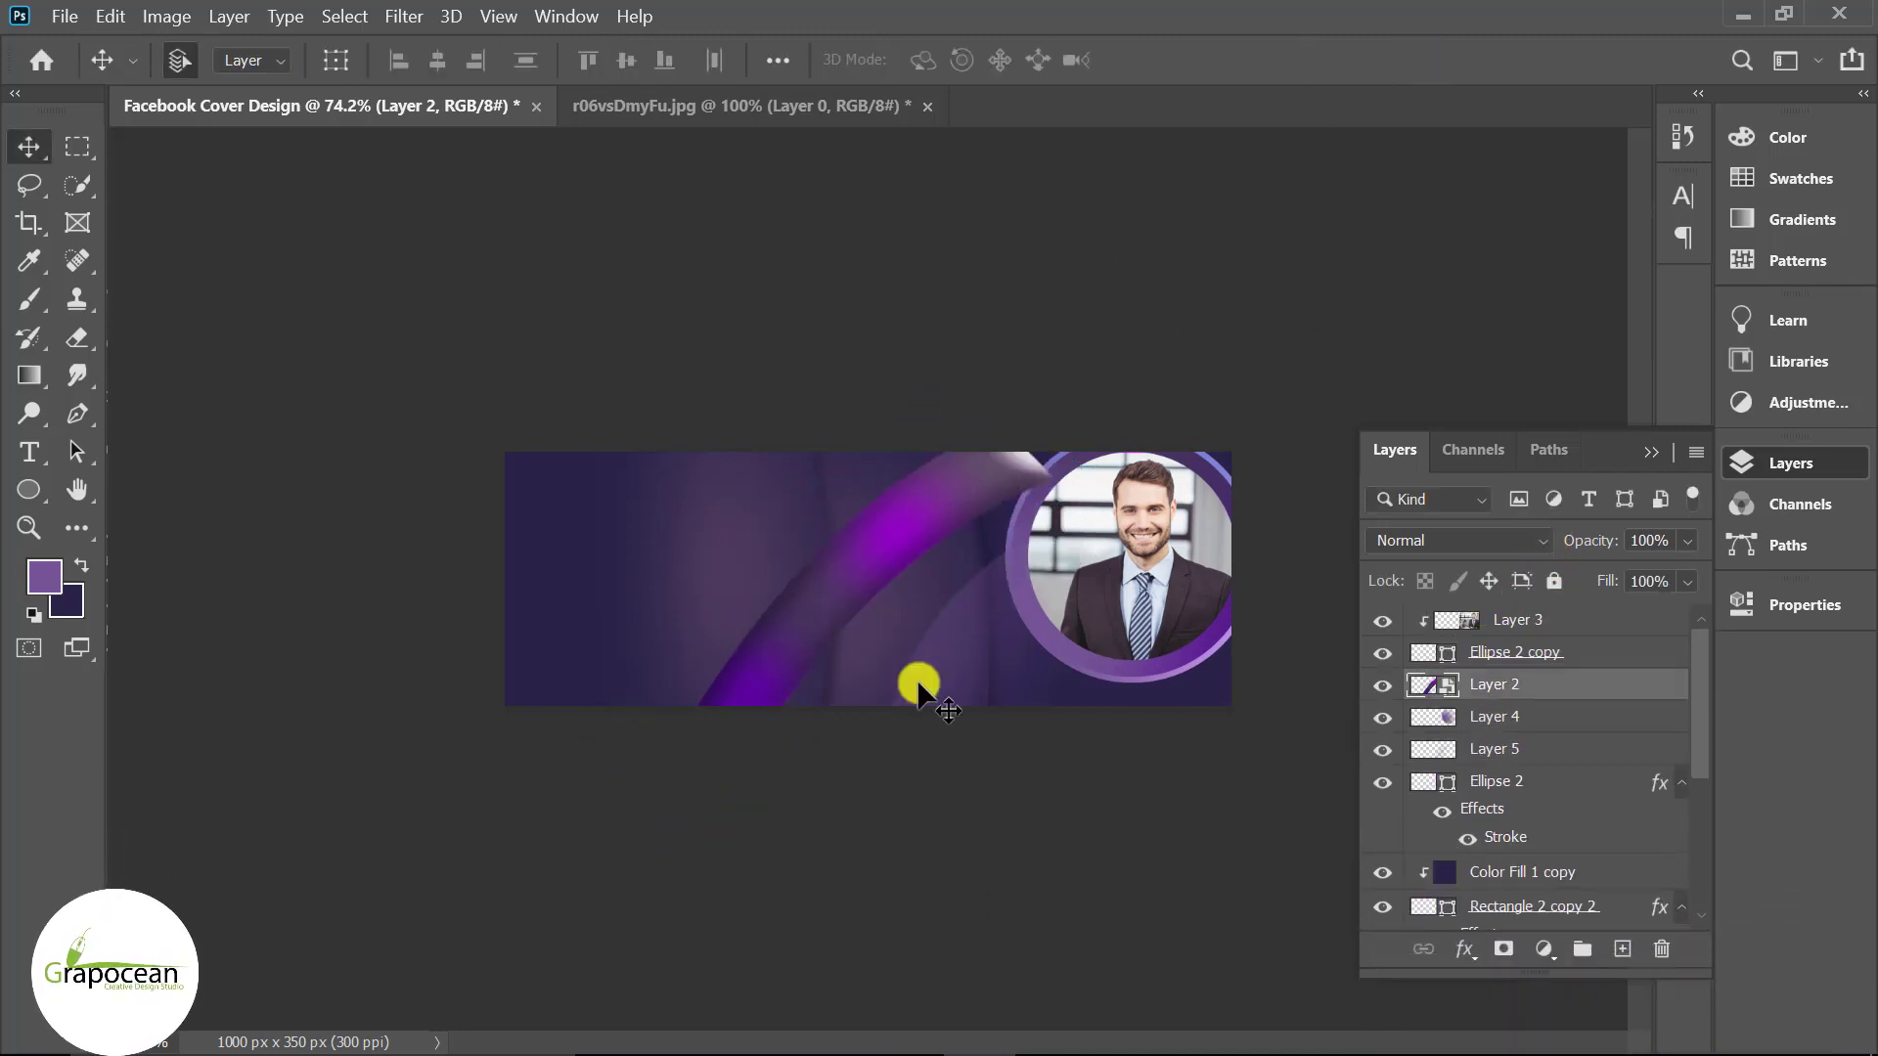
pyautogui.moveTo(790, 650); pyautogui.dragTo(946, 576)
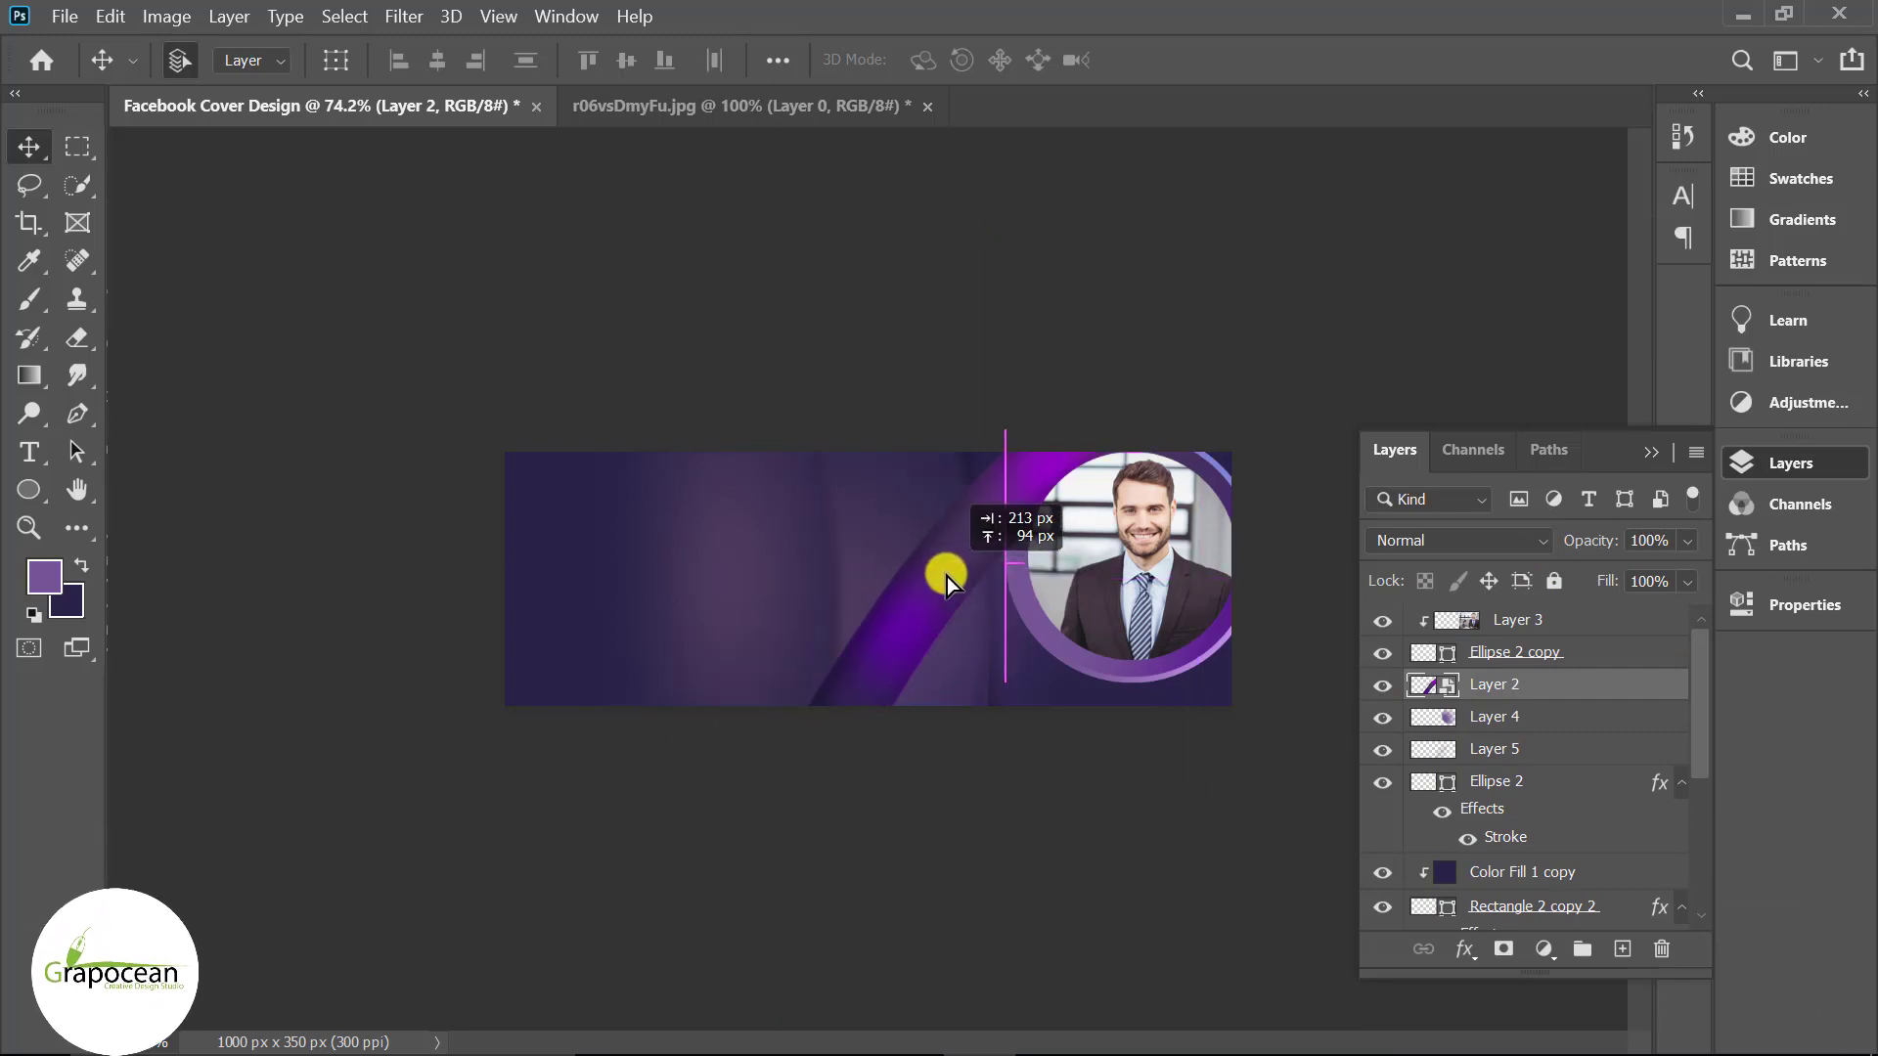
pyautogui.moveTo(1577, 696); pyautogui.dragTo(1526, 857)
# - Skew the arc's top edge, bottom and left corners, then move it higher on the cover
pyautogui.hotkey('ctrl', 't')
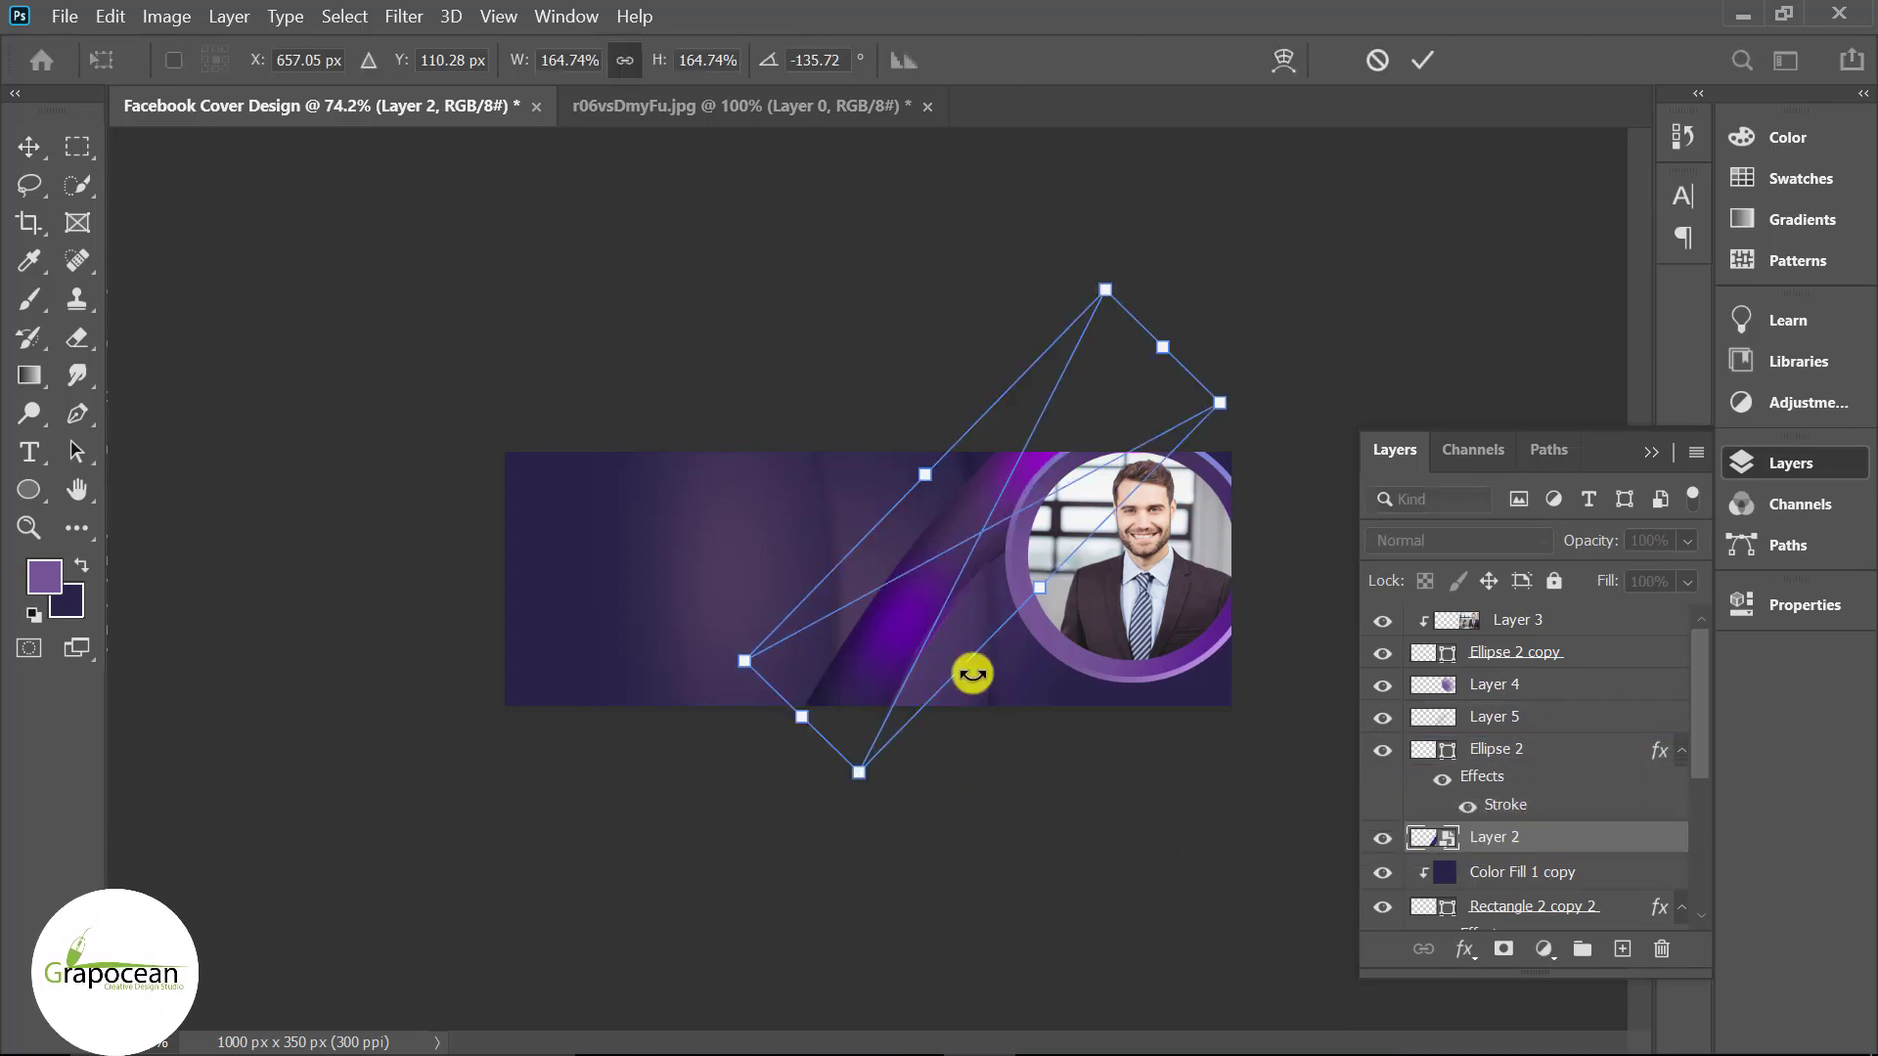
pyautogui.moveTo(1154, 342)
pyautogui.mouseDown()
pyautogui.moveTo(1021, 442)
pyautogui.moveTo(1074, 438)
pyautogui.mouseUp()
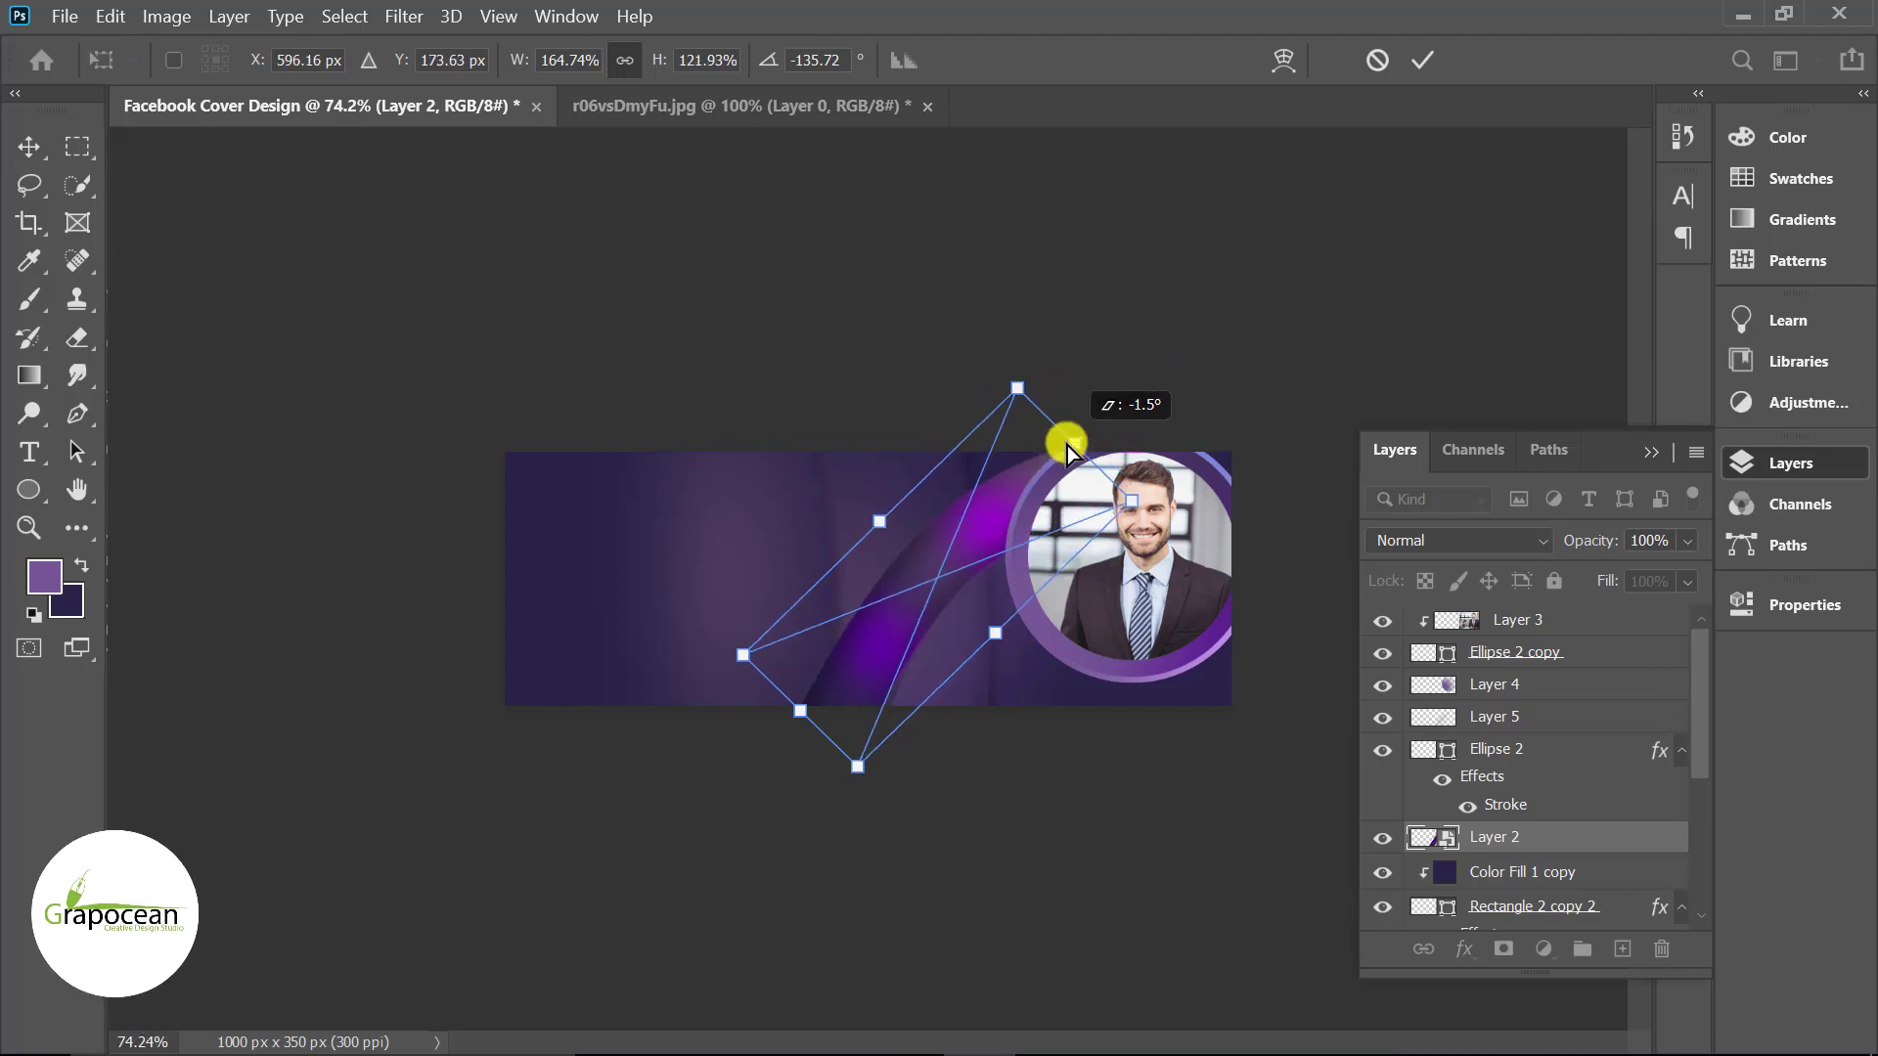
pyautogui.scroll(3, 919, 787)
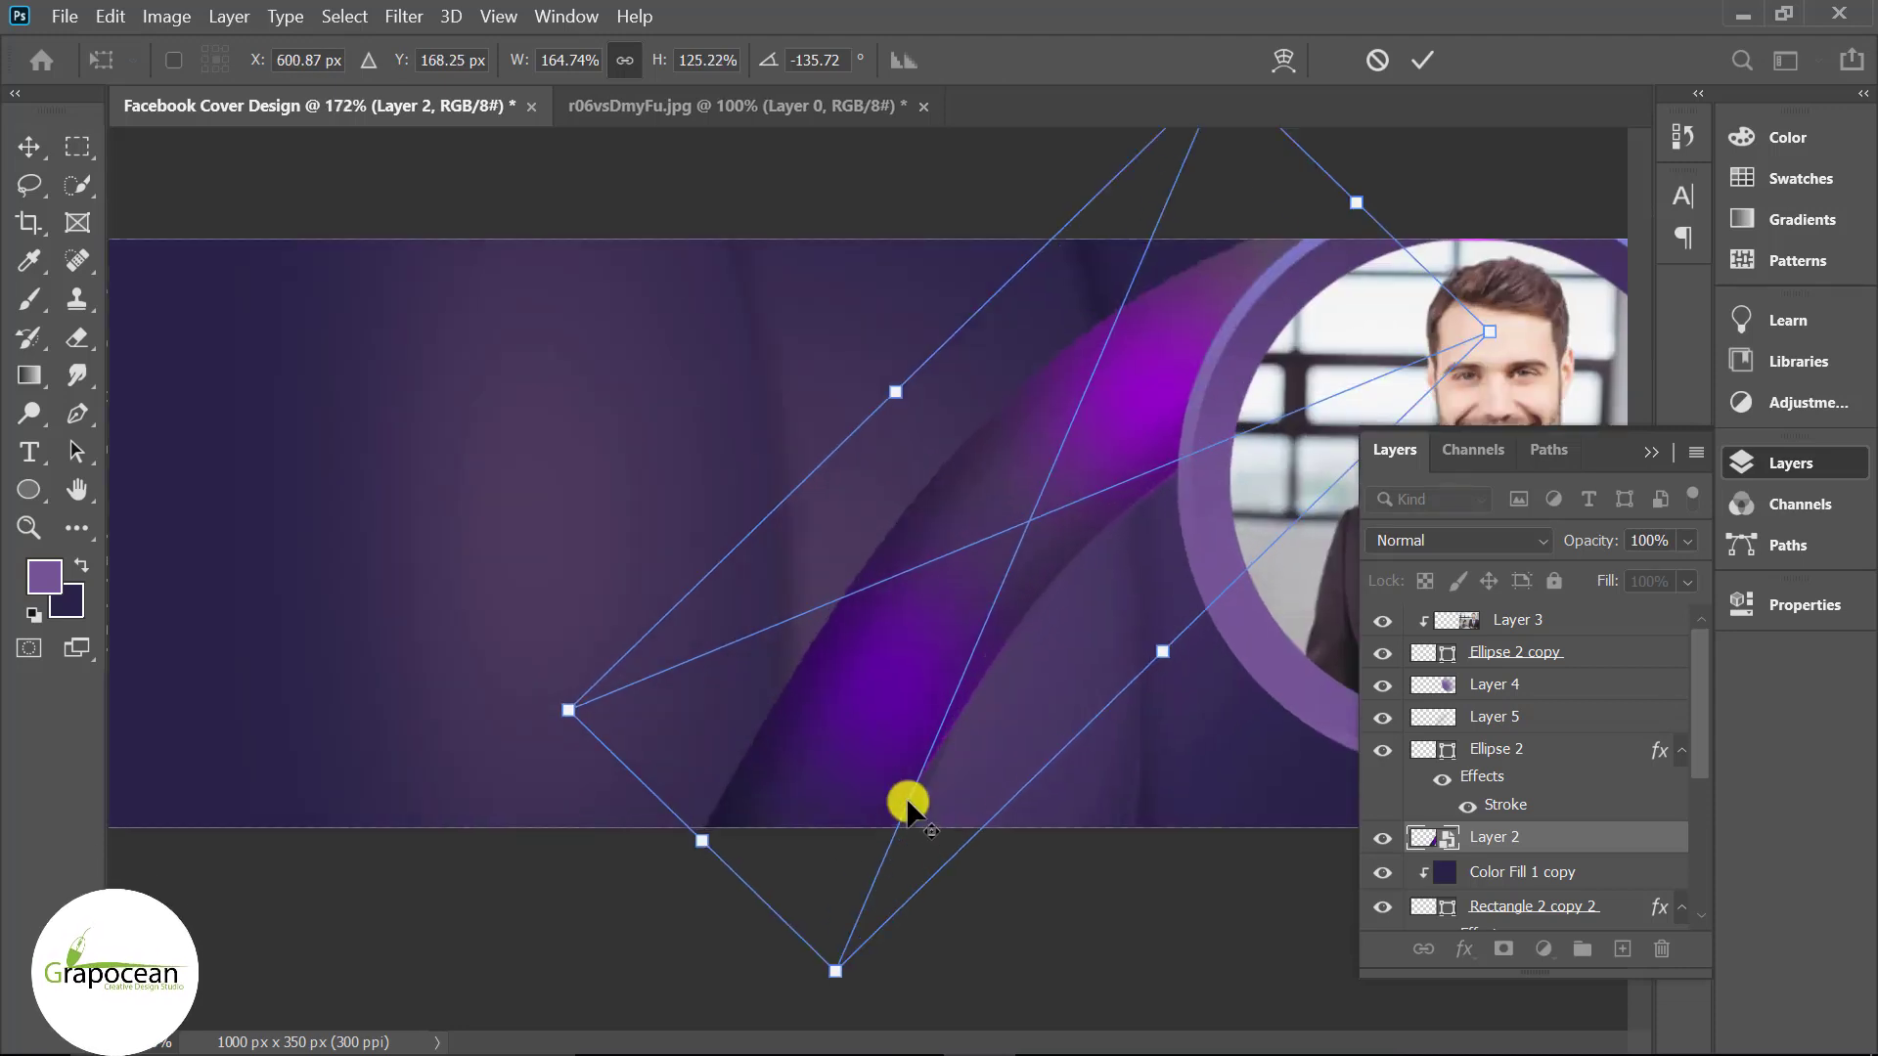
pyautogui.scroll(2, 874, 880)
pyautogui.moveTo(817, 829); pyautogui.dragTo(894, 705)
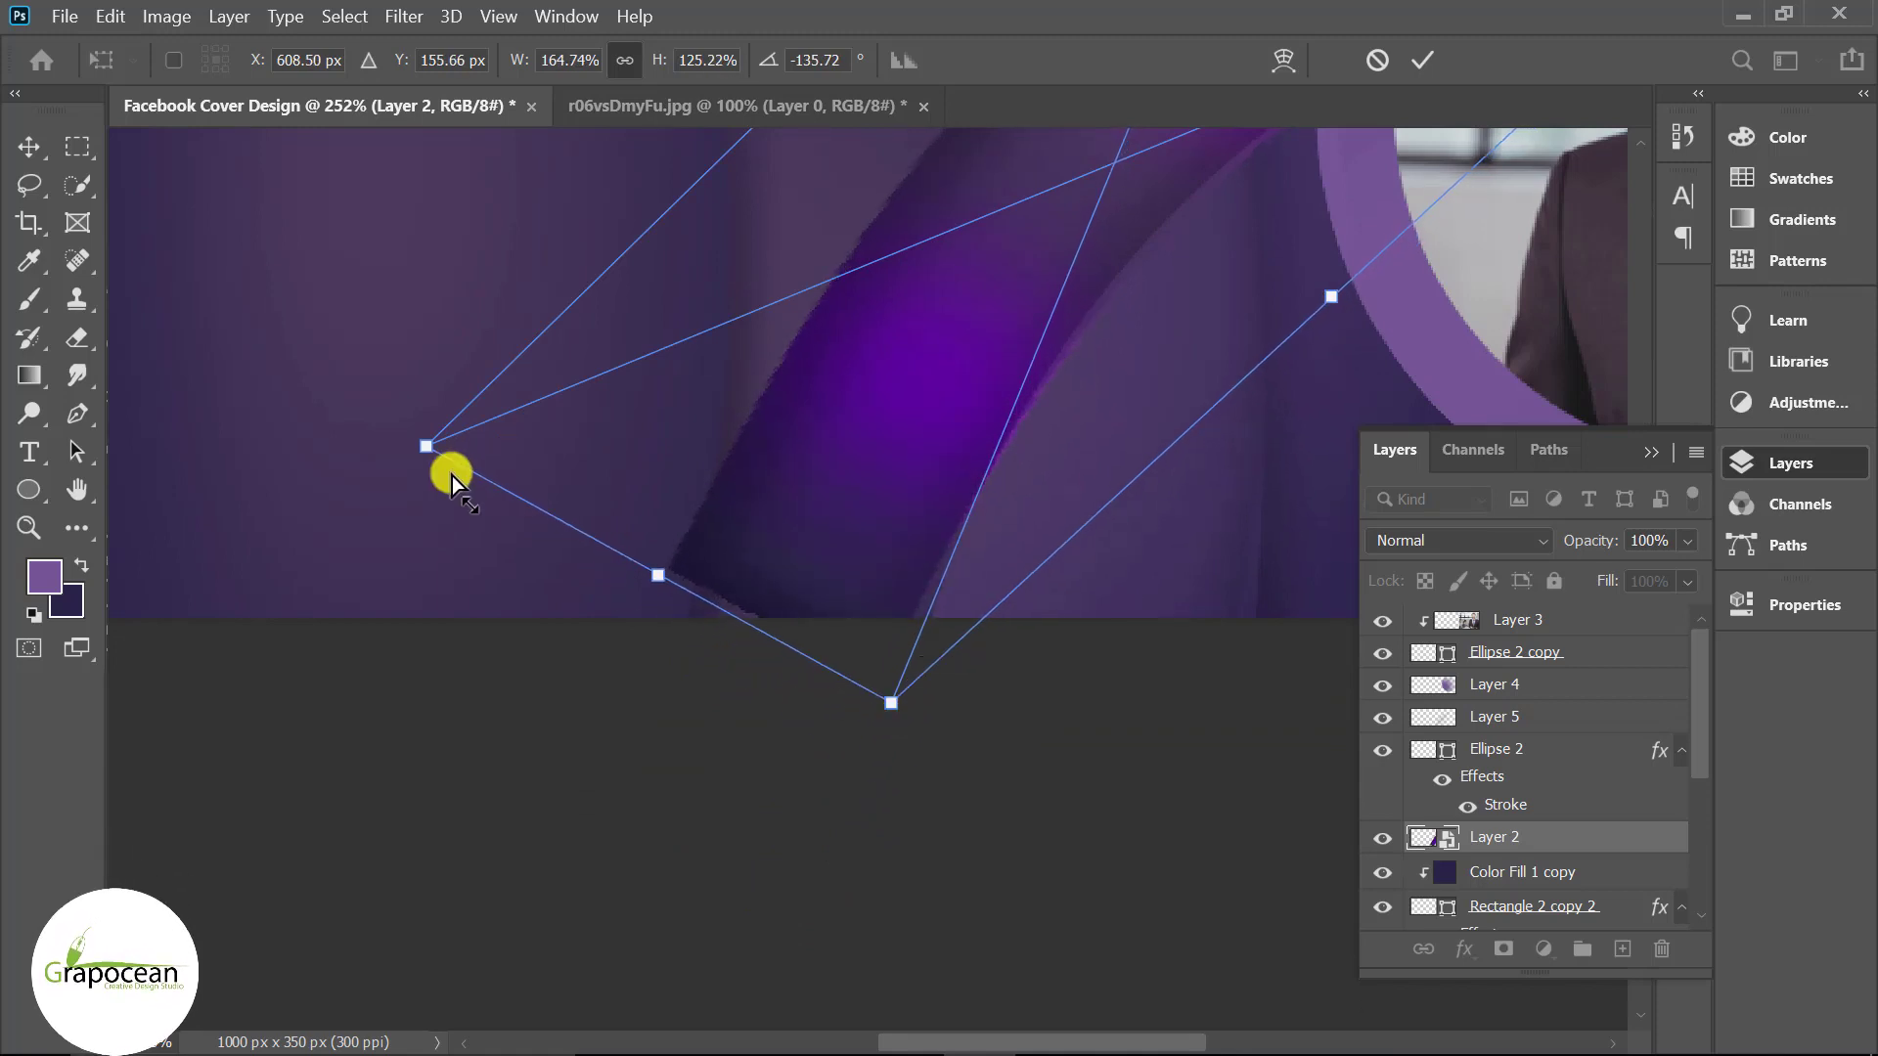
pyautogui.moveTo(428, 447); pyautogui.dragTo(464, 586)
pyautogui.scroll(-2, 1040, 382)
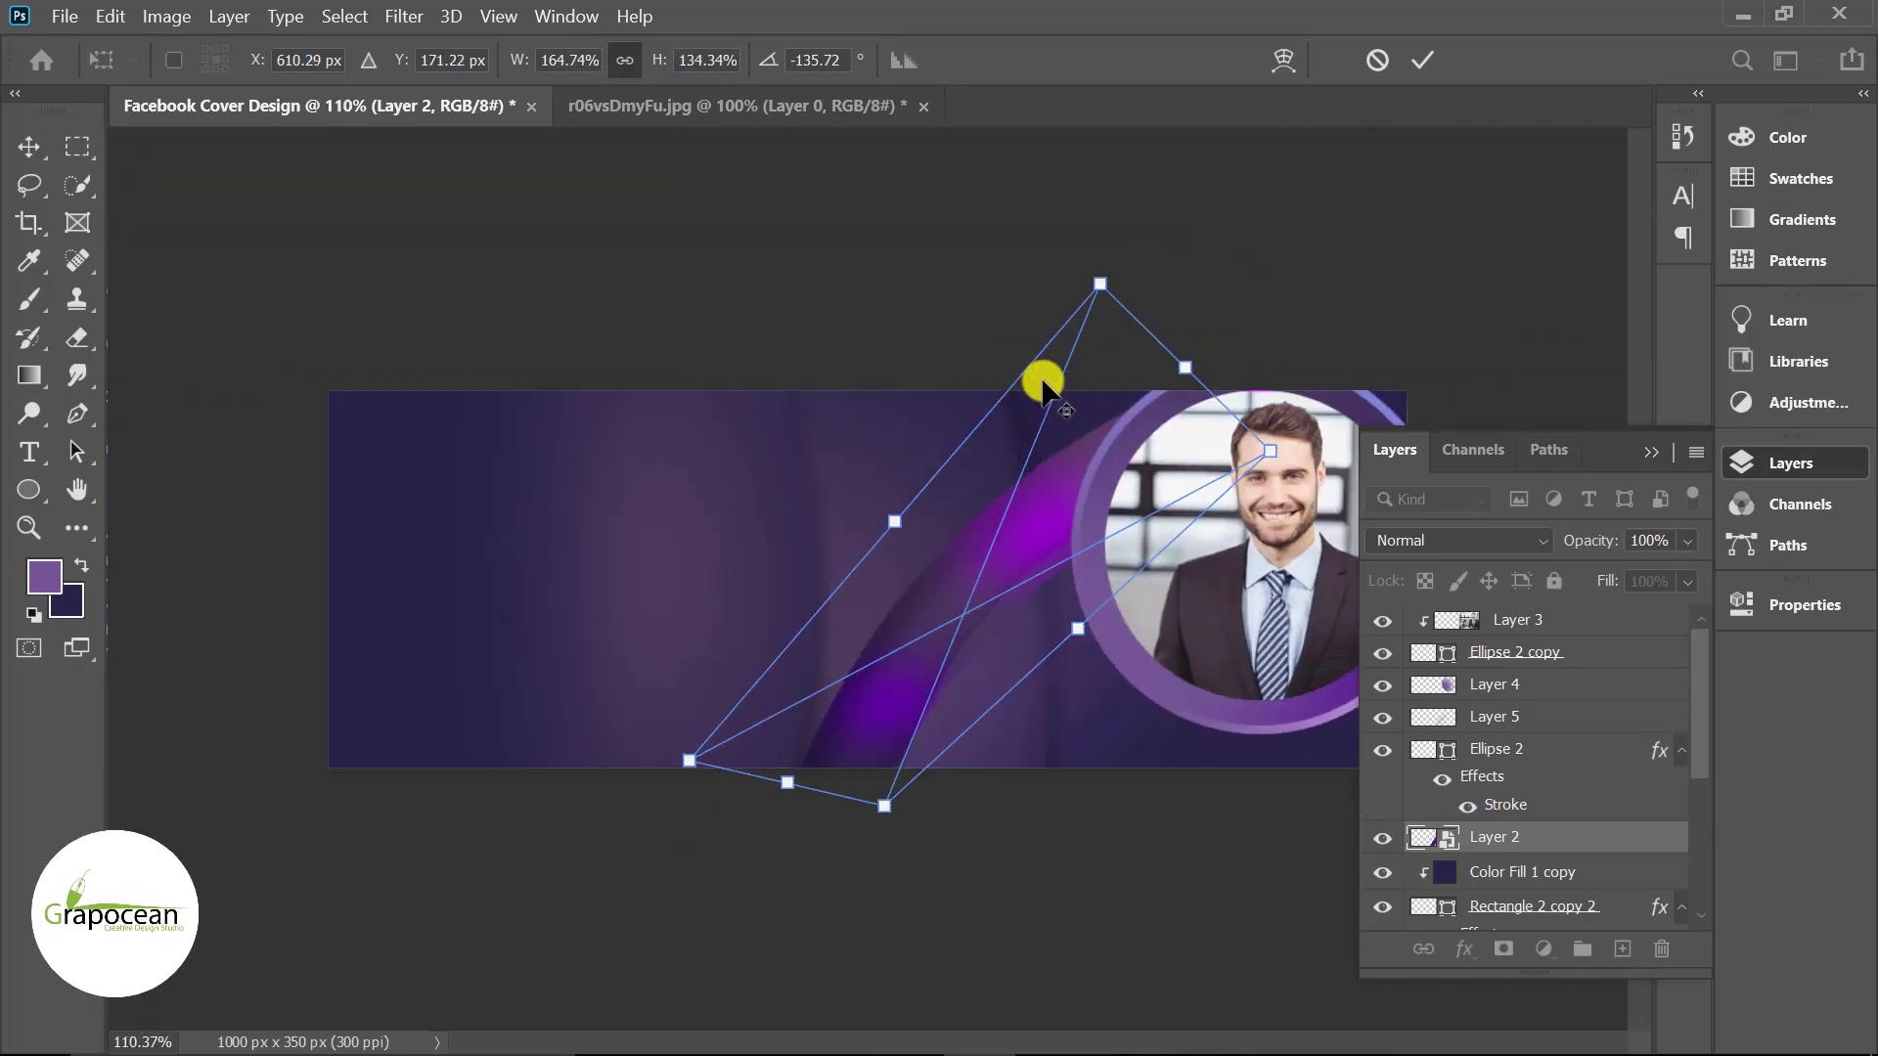
pyautogui.moveTo(1040, 600); pyautogui.dragTo(1045, 577)
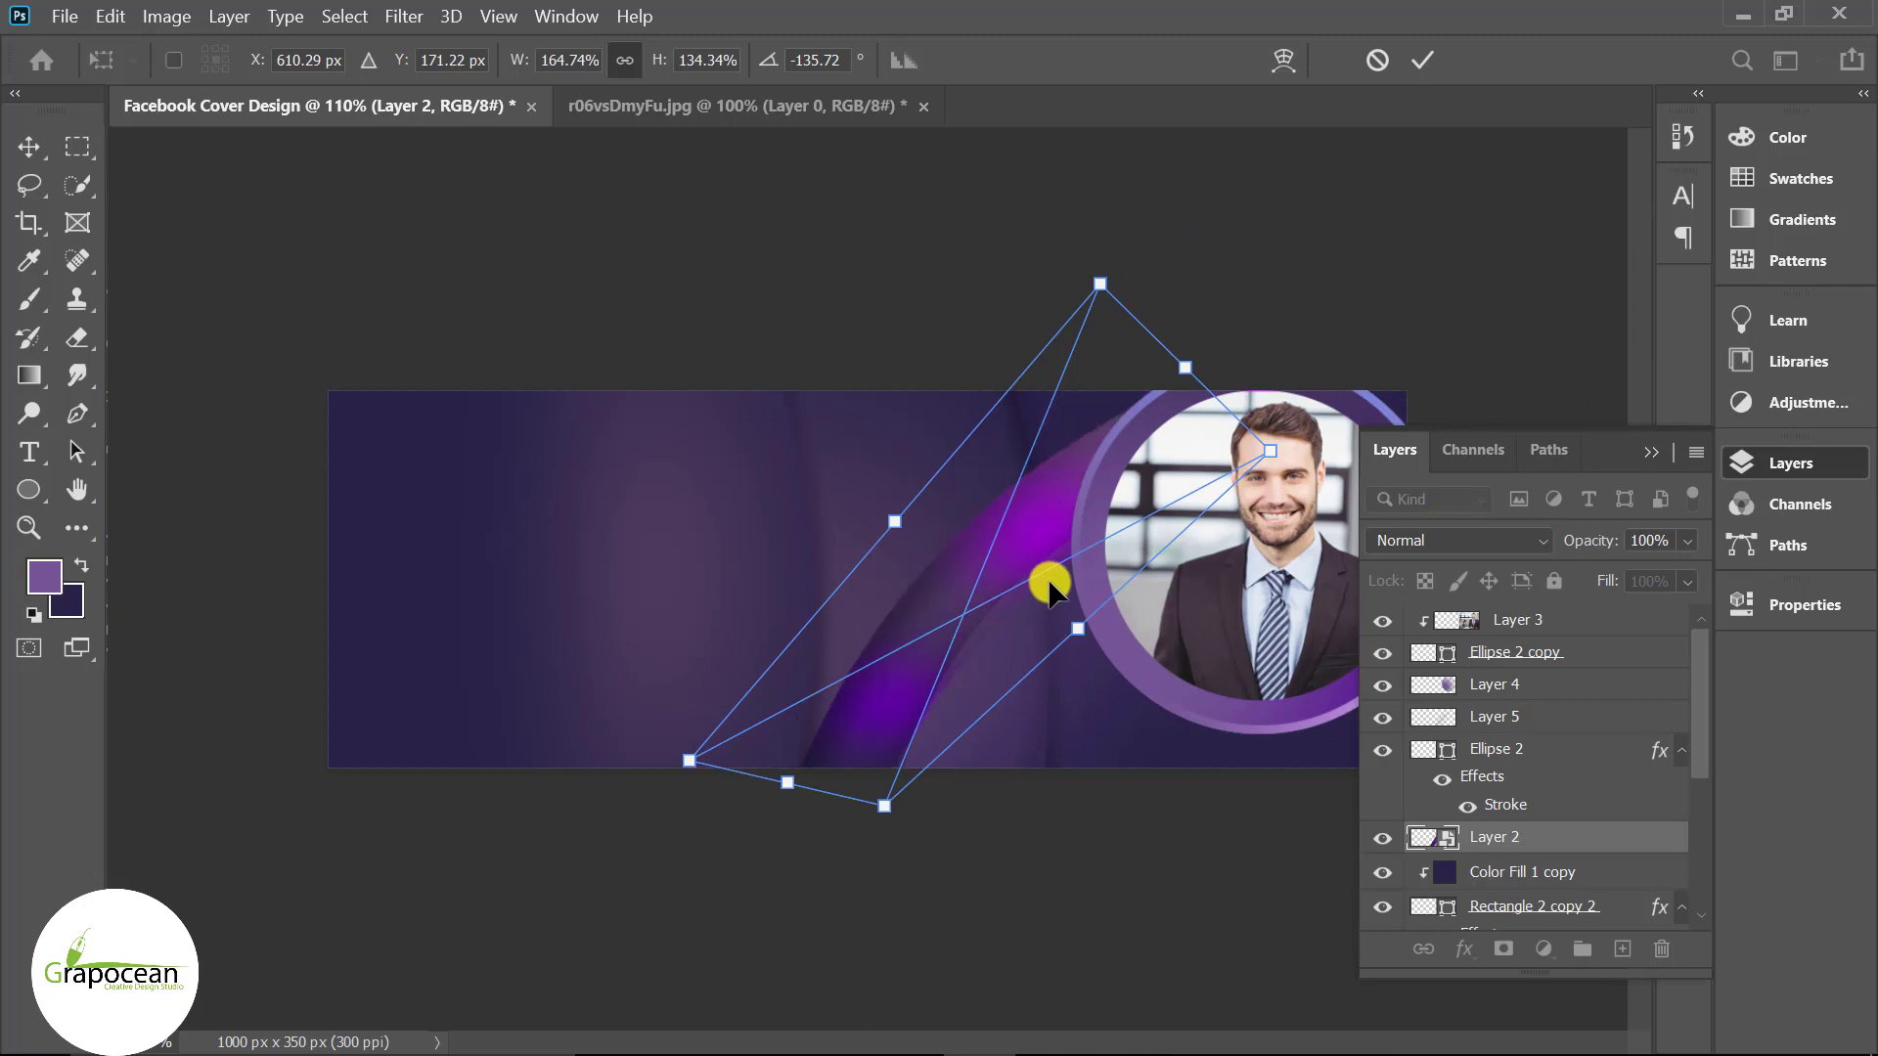
# - Warp the arc into its curved band shape and apply the transform
pyautogui.click(1283, 59)
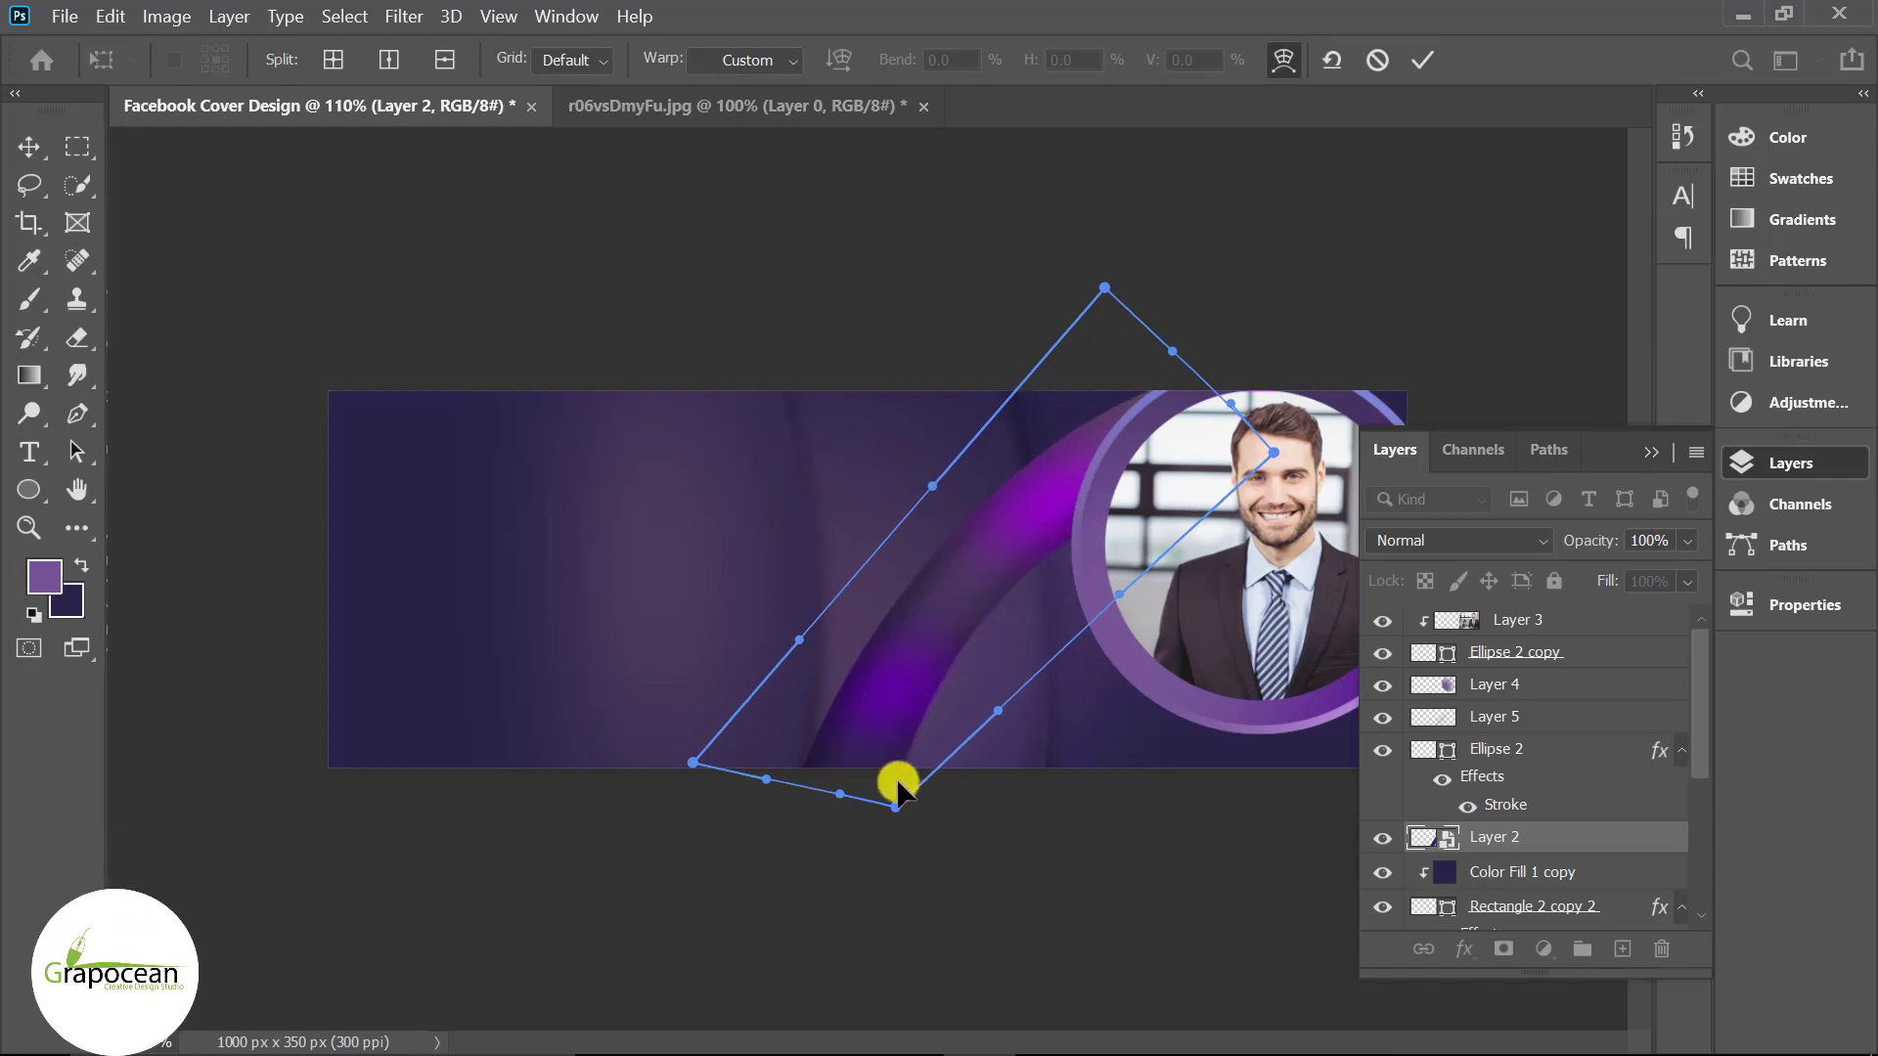
pyautogui.click(1420, 60)
pyautogui.hotkey('ctrl', '-')
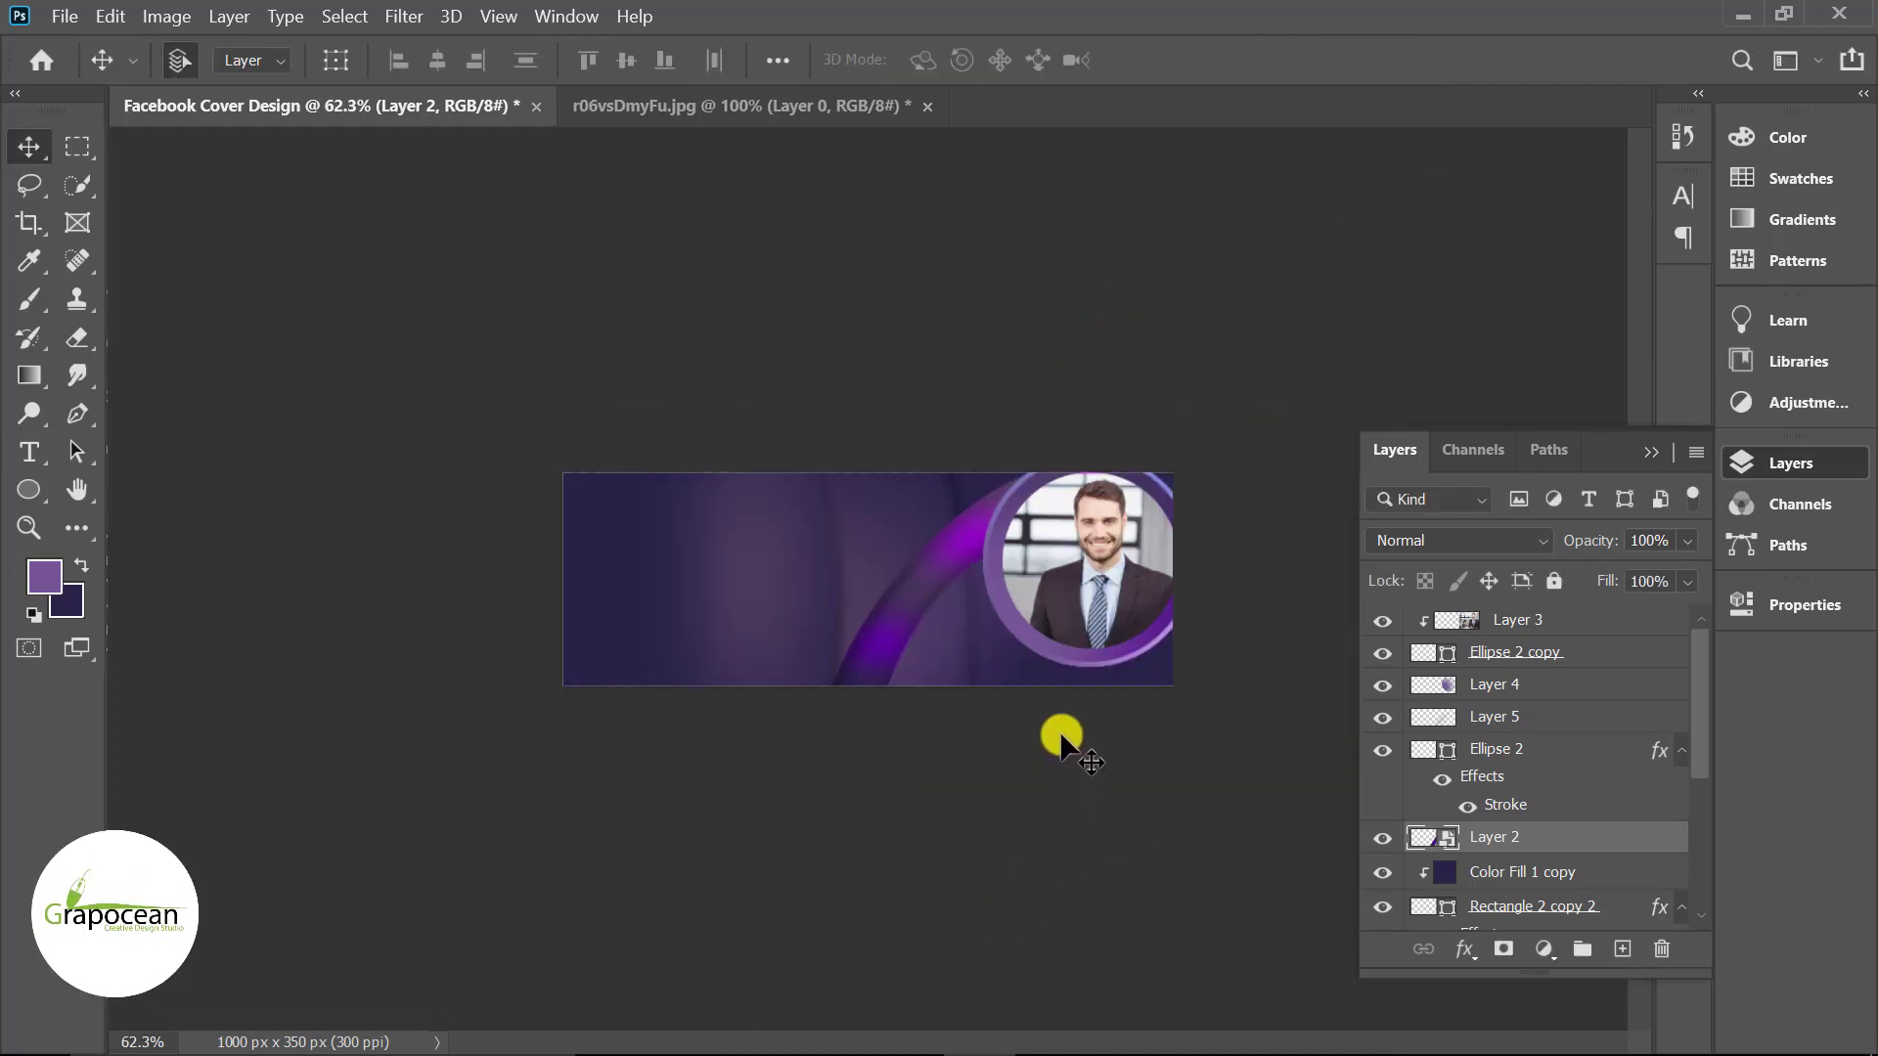
# - Nudge Layer 5 about 16 px to the right, then select the Color Fill 1 layer
pyautogui.scroll(3, 1074, 750)
pyautogui.scroll(2, 1074, 750)
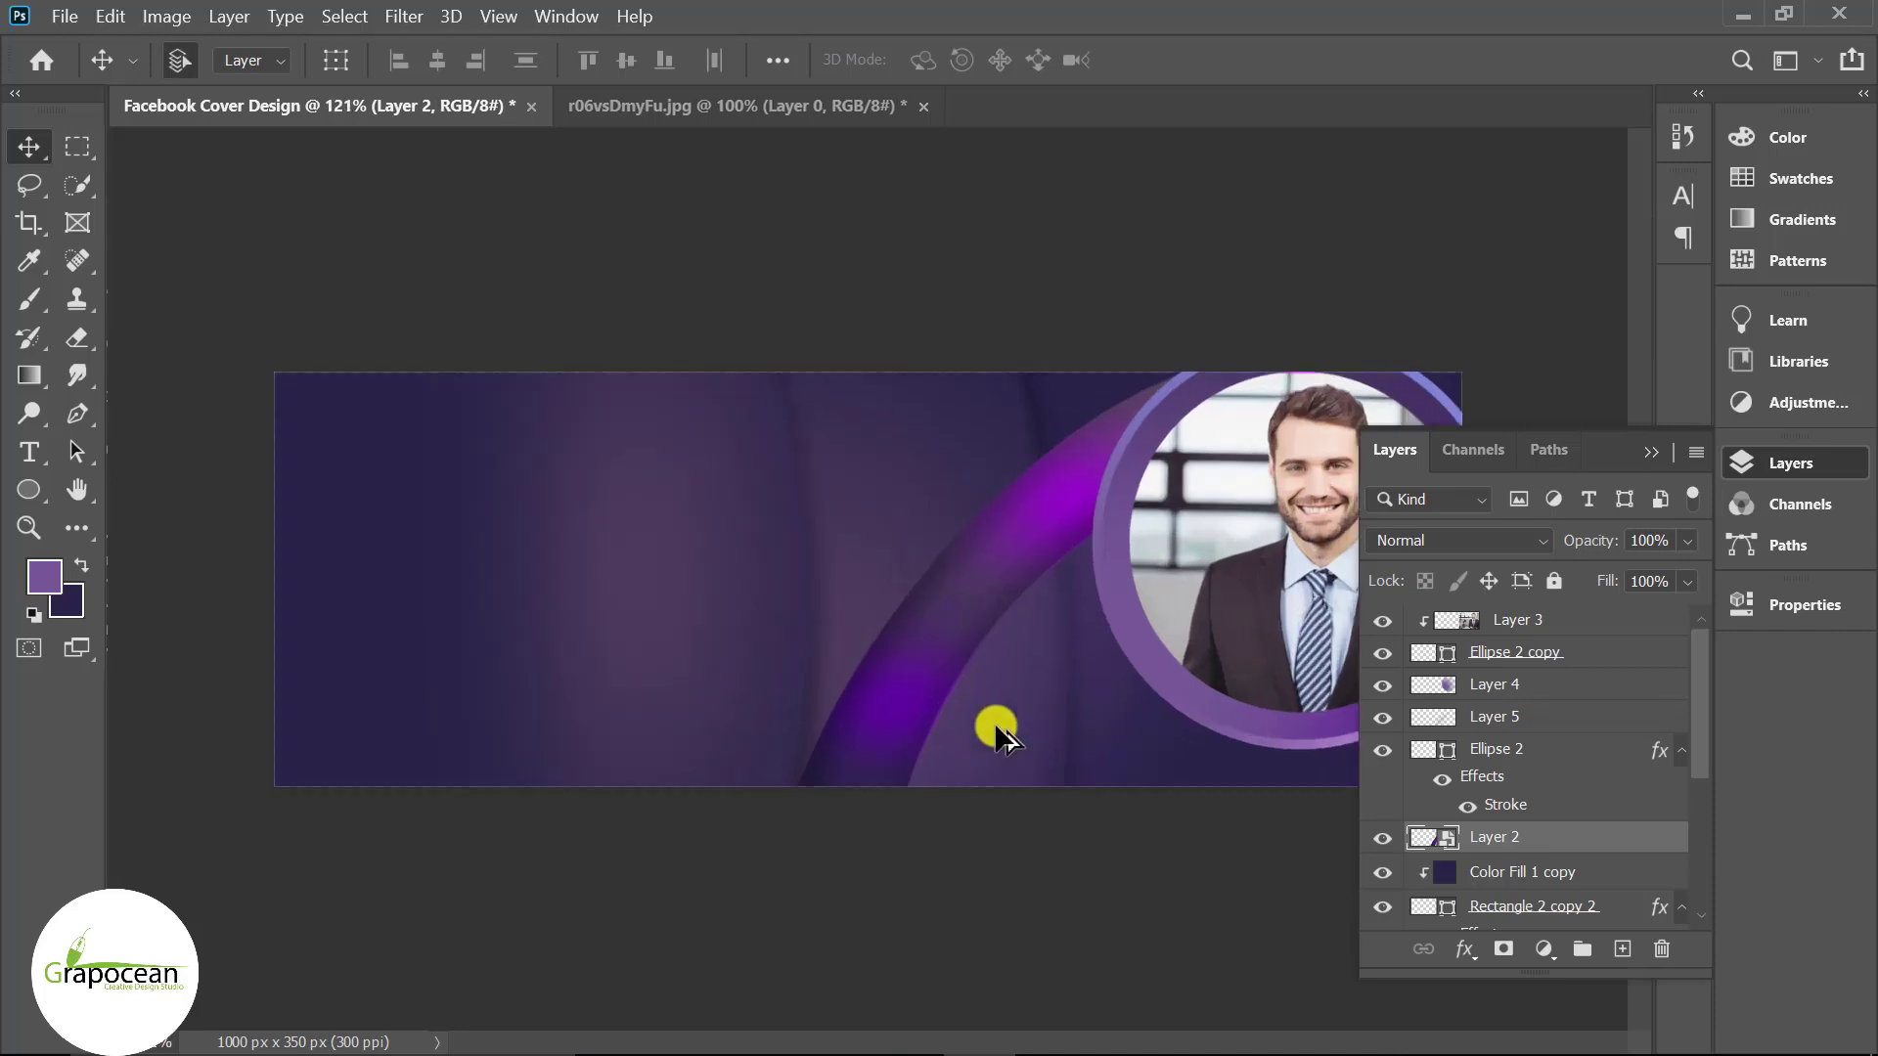
pyautogui.moveTo(1015, 733); pyautogui.dragTo(1031, 743)
pyautogui.scroll(-2, 1027, 866)
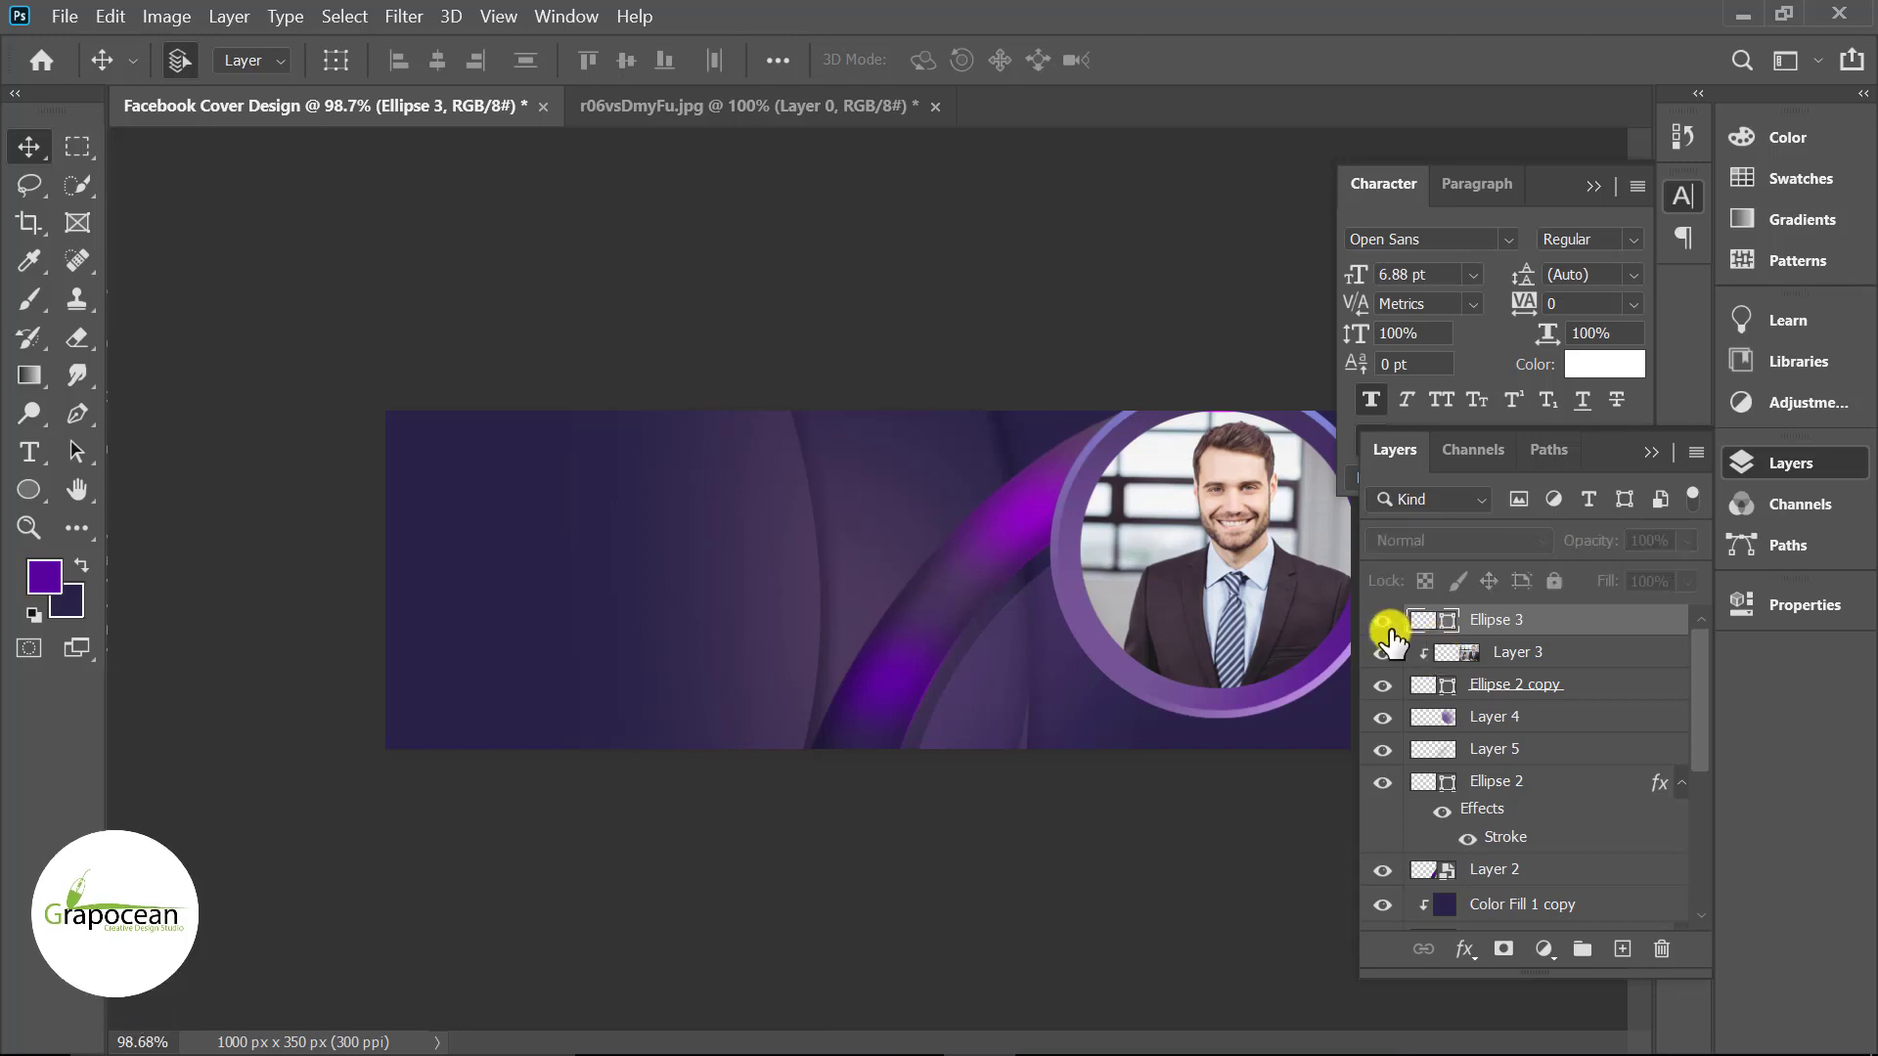
pyautogui.scroll(-2, 1451, 744)
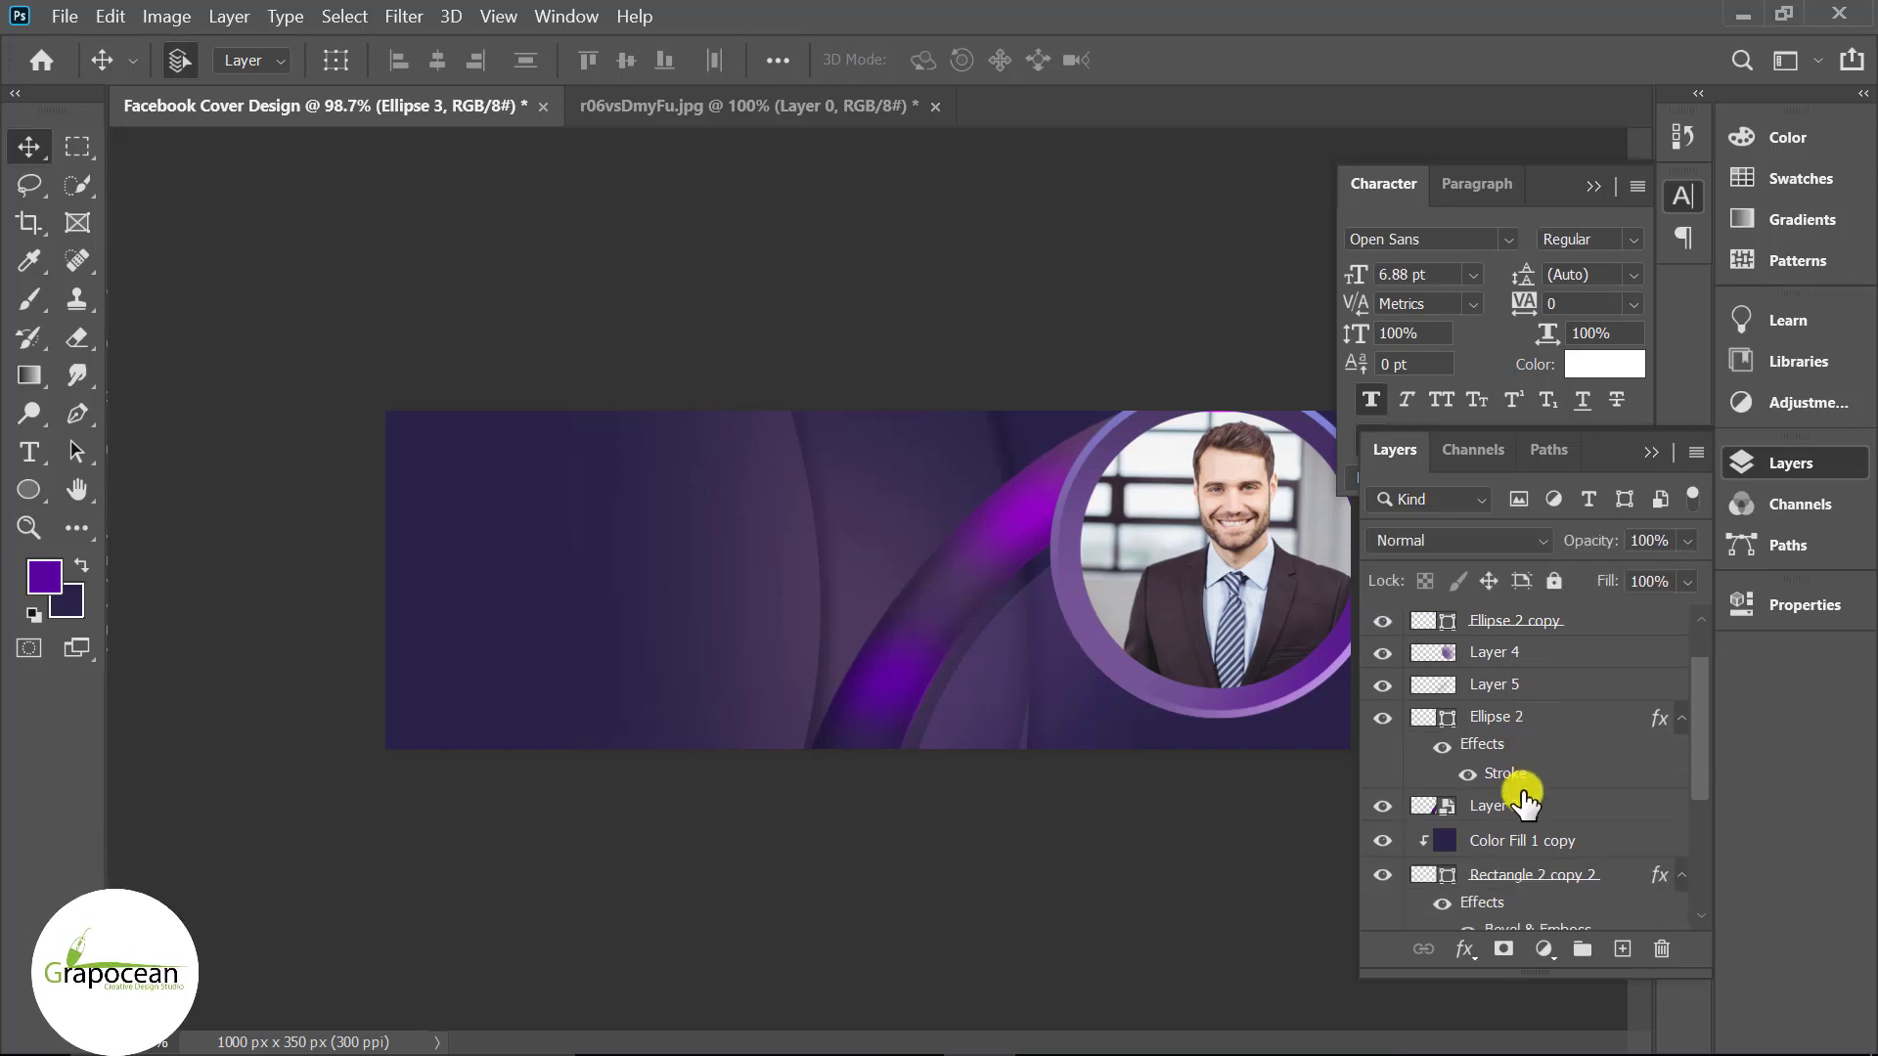
pyautogui.scroll(-2, 1519, 788)
pyautogui.scroll(-1, 1519, 827)
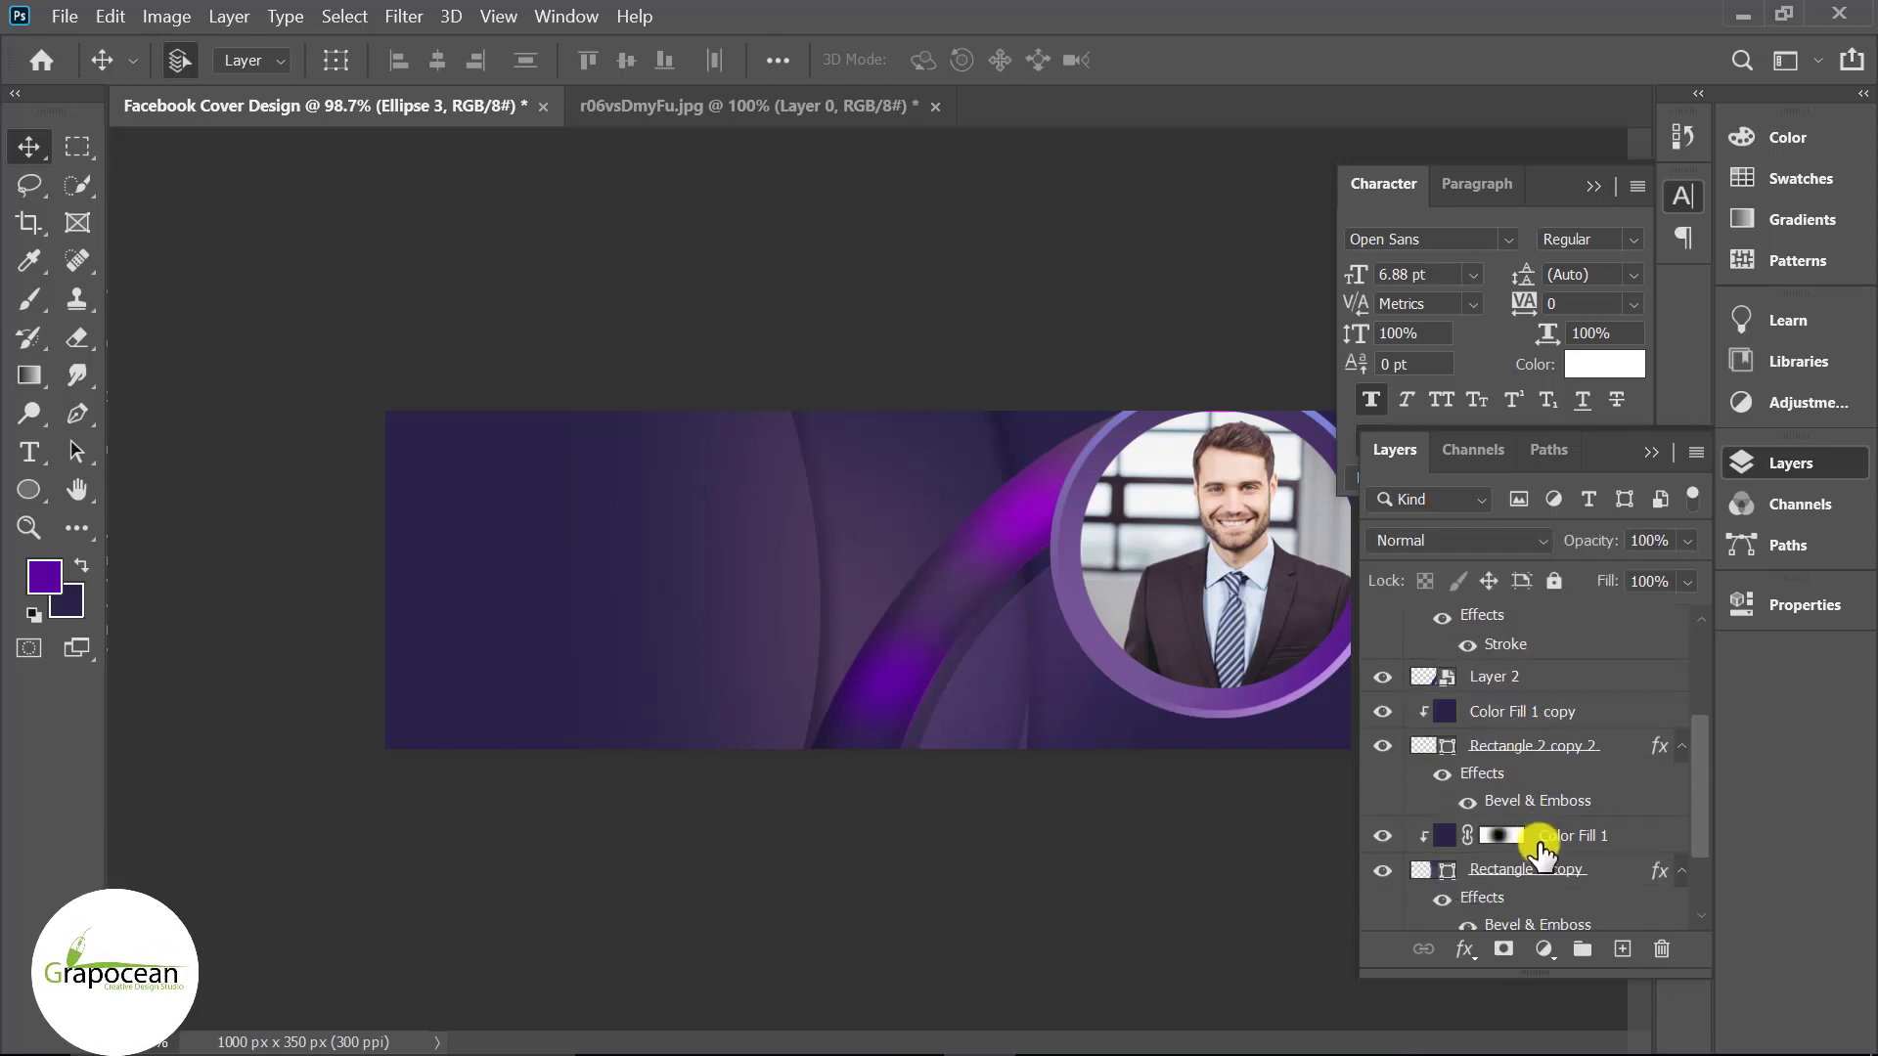
pyautogui.click(1551, 798)
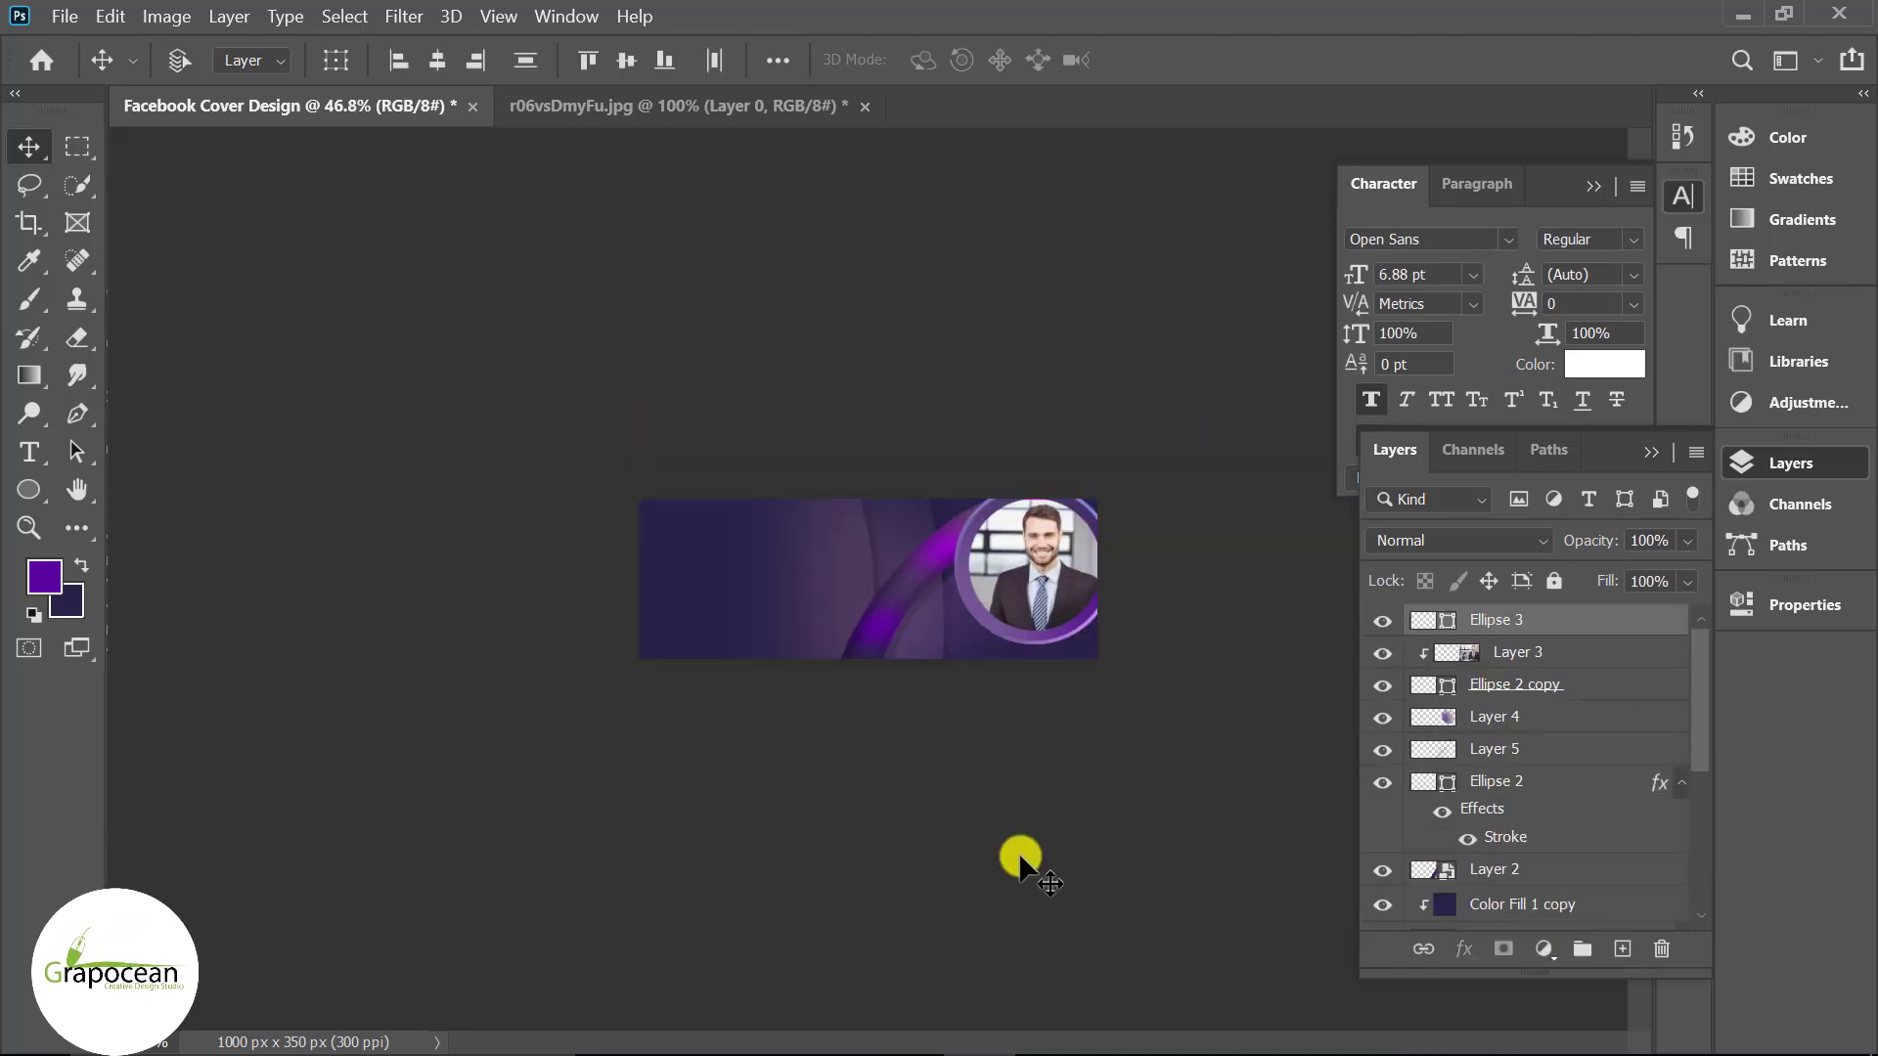
# - Rotate the faint Ellipse 3 ring about 30° and shift it down and right
pyautogui.hotkey('ctrl', 't')
pyautogui.moveTo(1049, 872); pyautogui.dragTo(1216, 704)
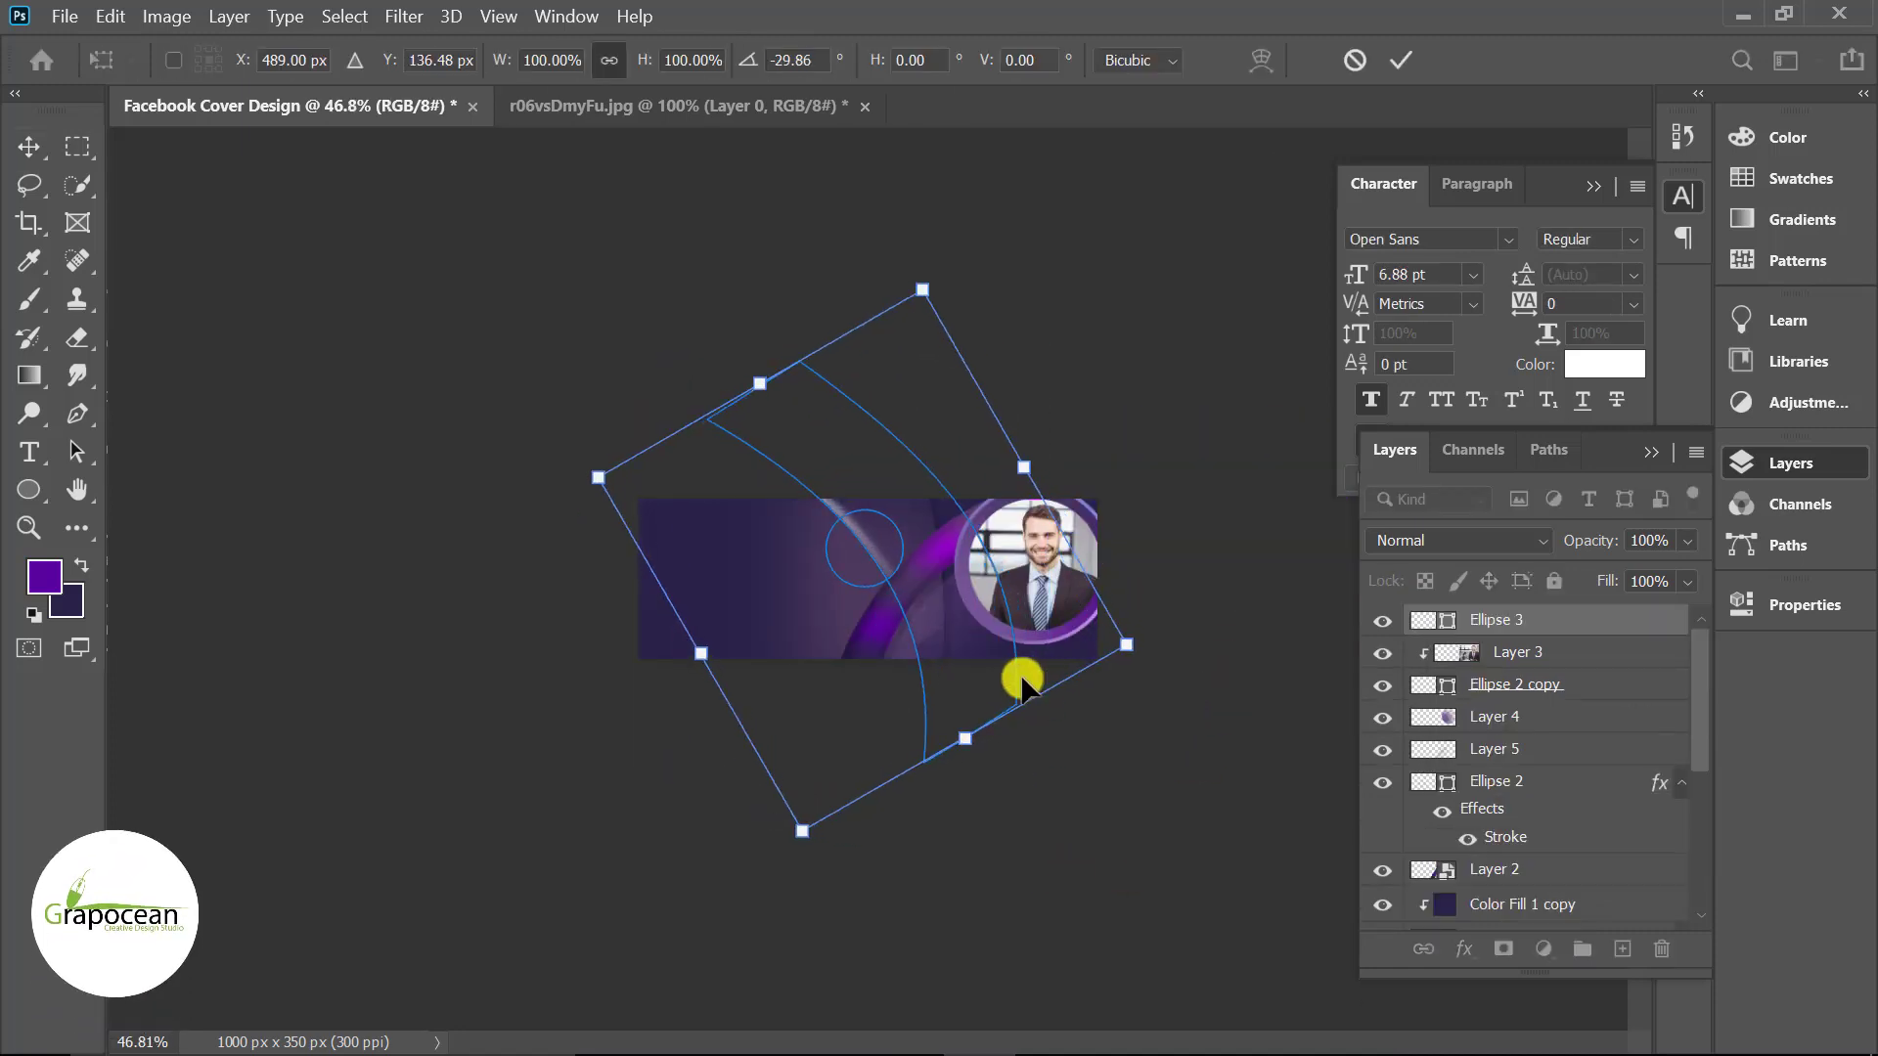
pyautogui.moveTo(1022, 682); pyautogui.dragTo(1062, 719)
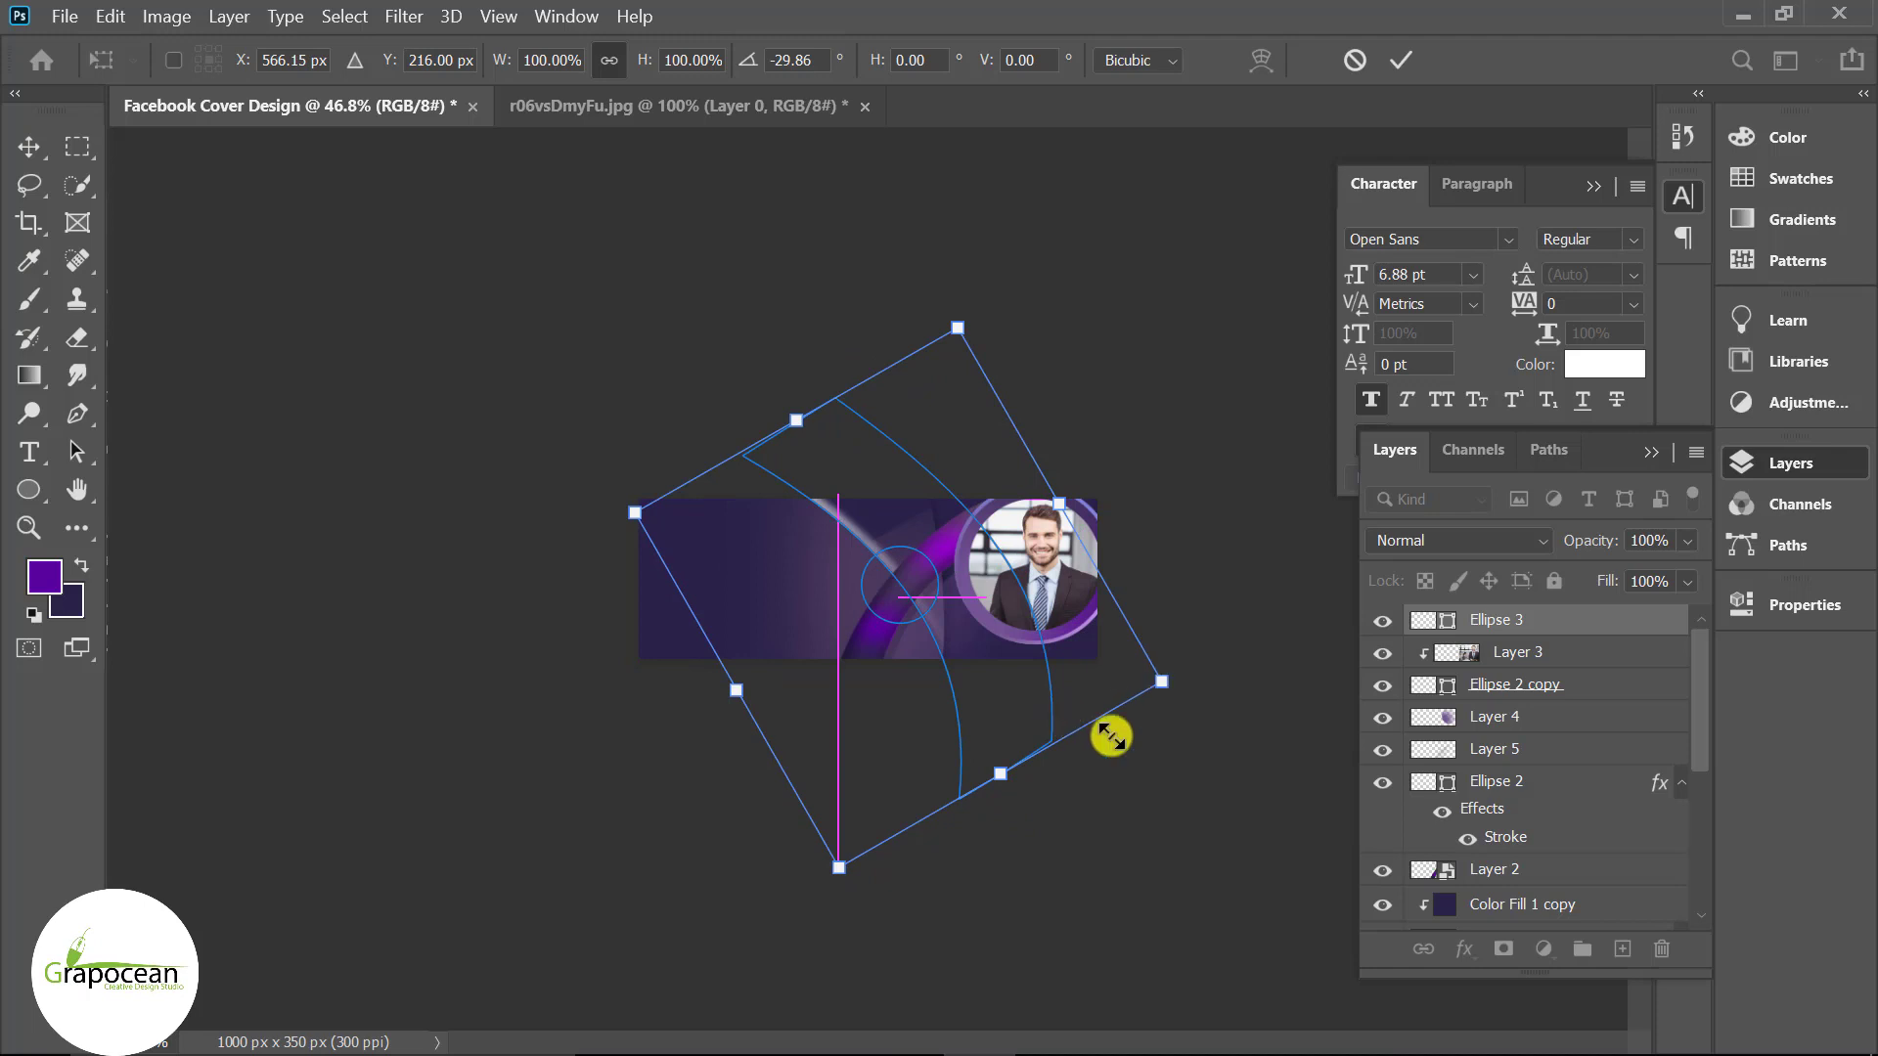
pyautogui.click(1401, 60)
# - Move the Color Fill 1 layer and enlarge it to about 170%
pyautogui.scroll(2, 931, 572)
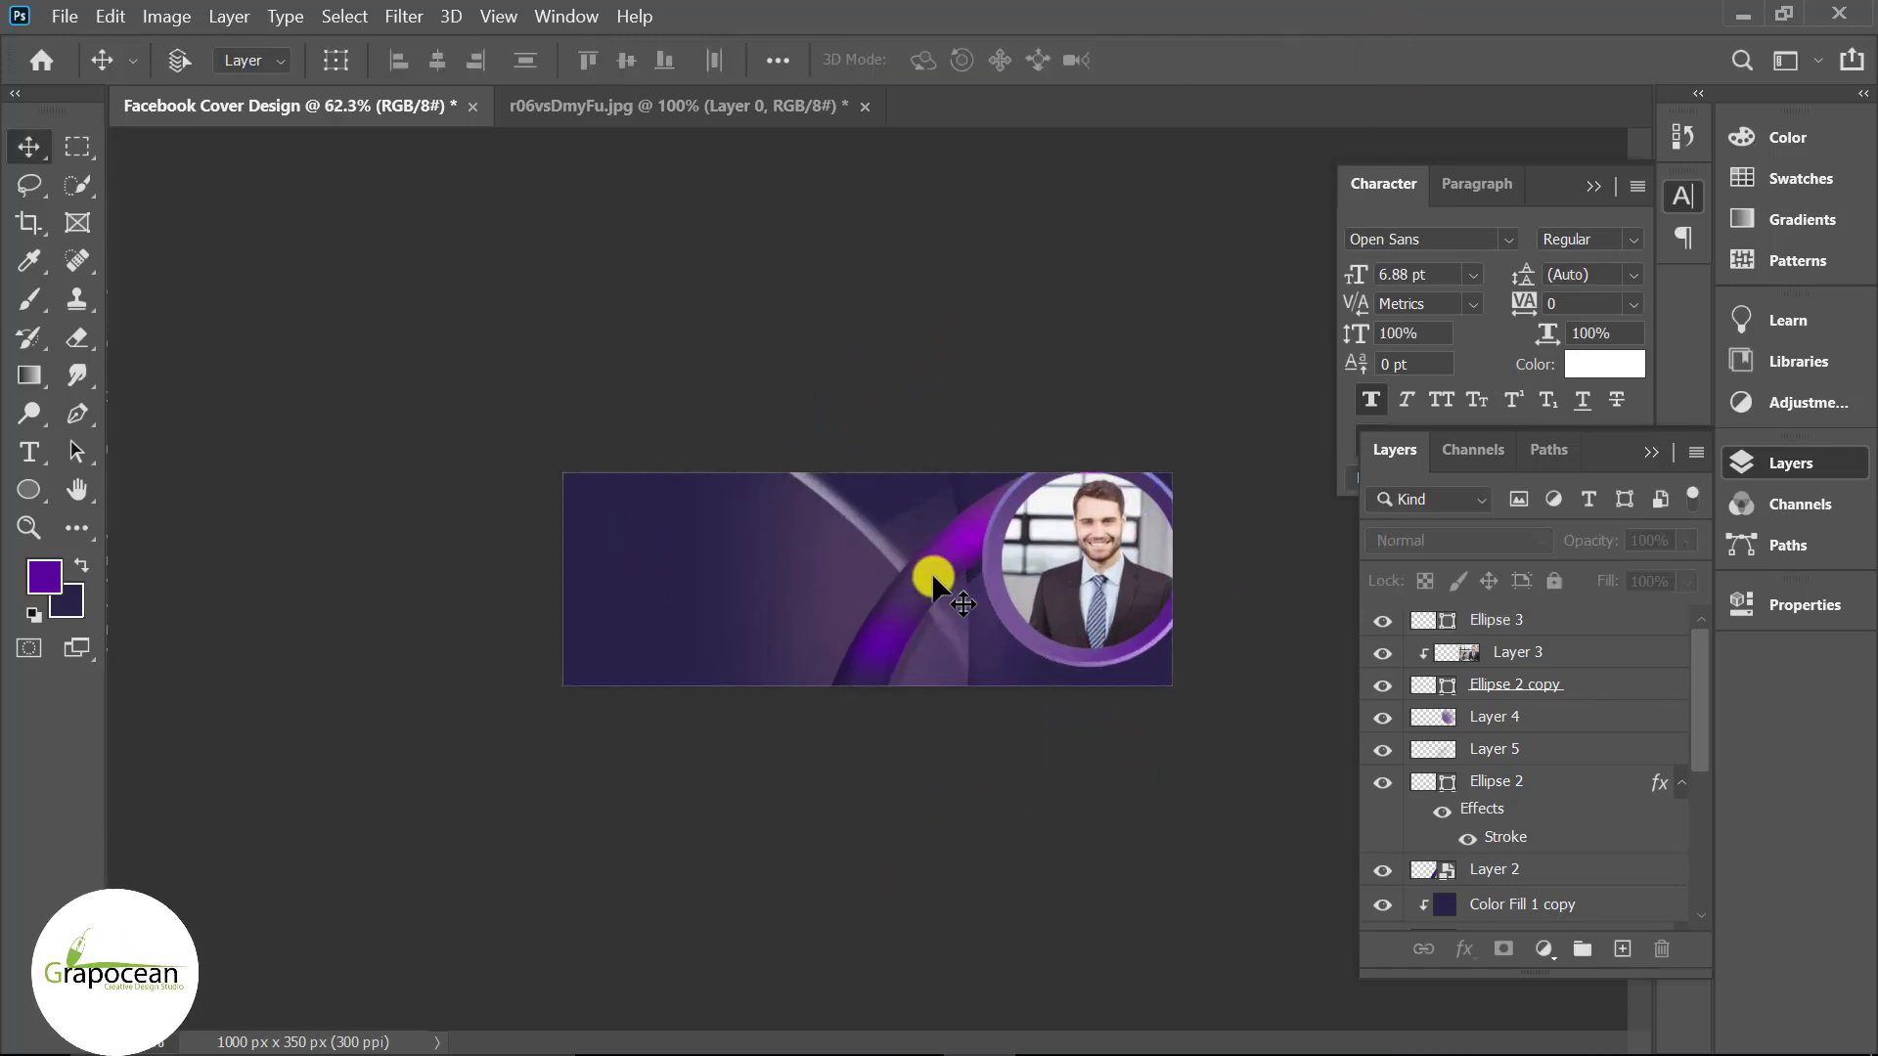
pyautogui.moveTo(920, 535); pyautogui.dragTo(965, 618)
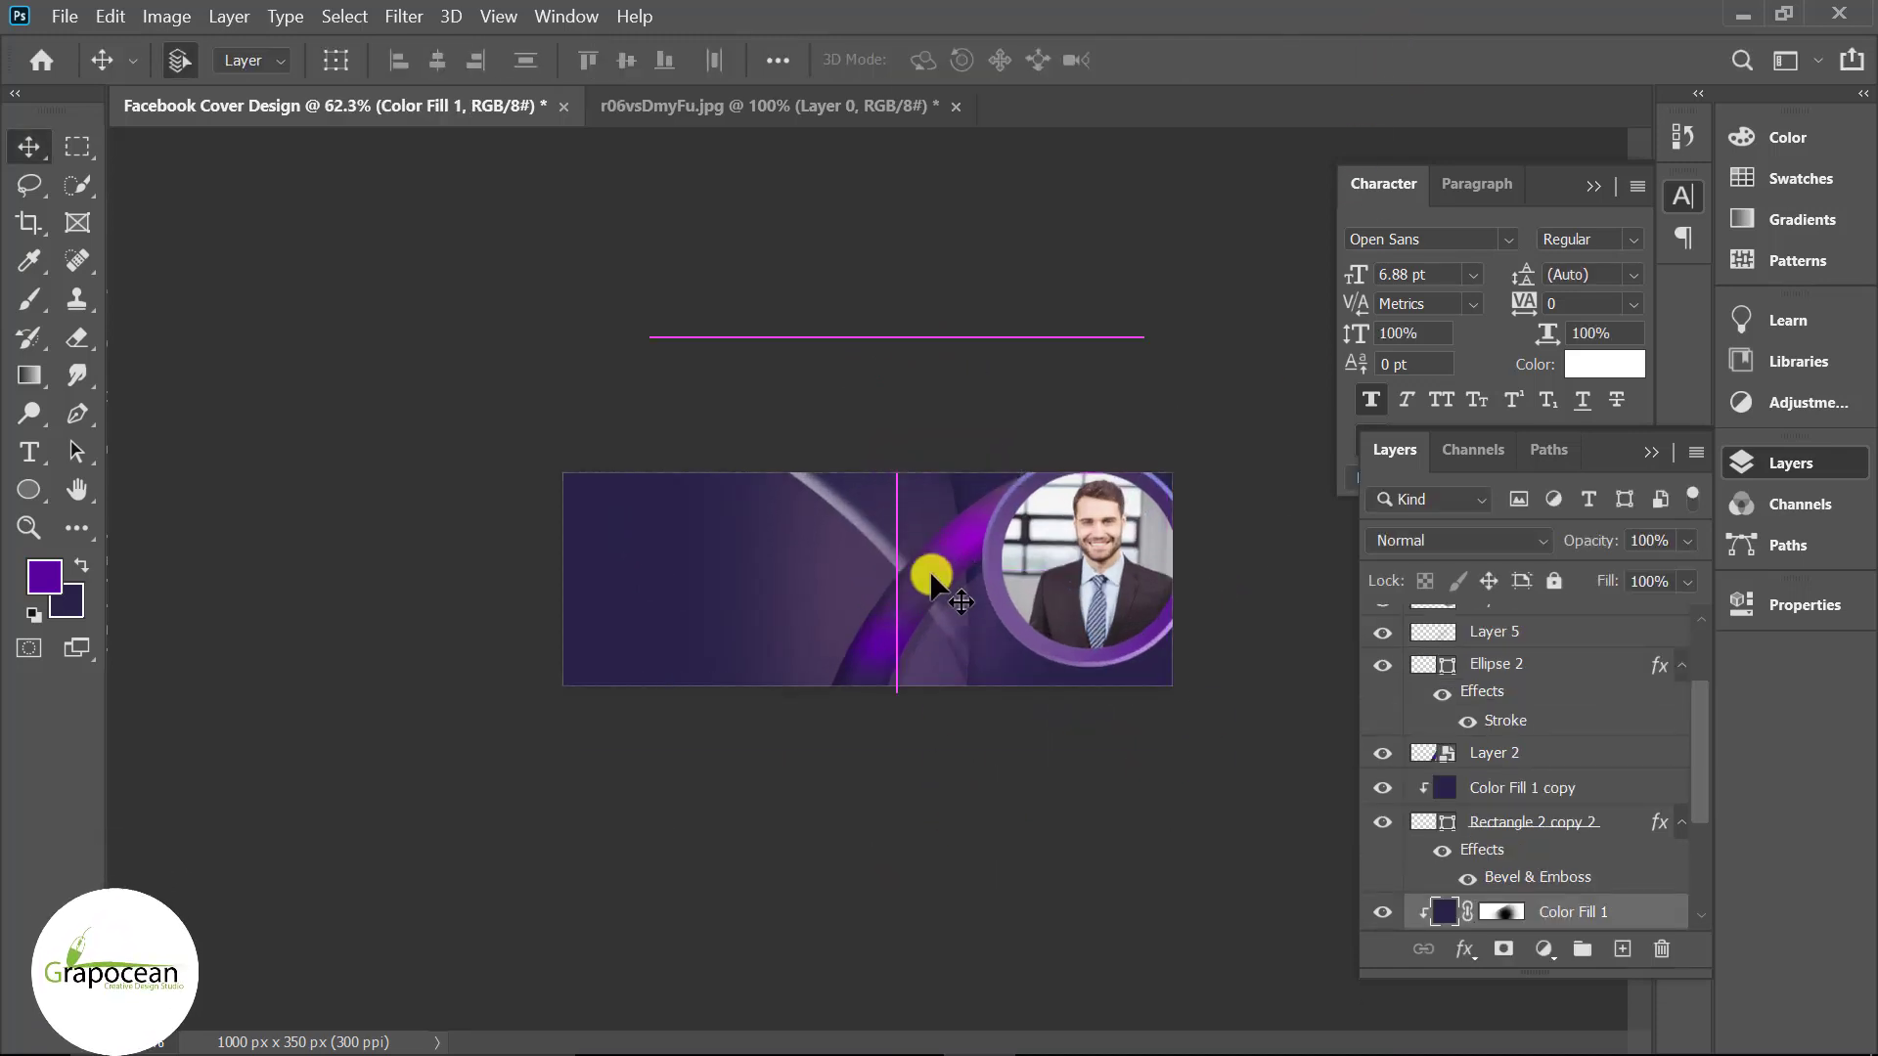
pyautogui.hotkey('ctrl', 't')
pyautogui.moveTo(1165, 766); pyautogui.dragTo(1283, 952)
pyautogui.click(1426, 50)
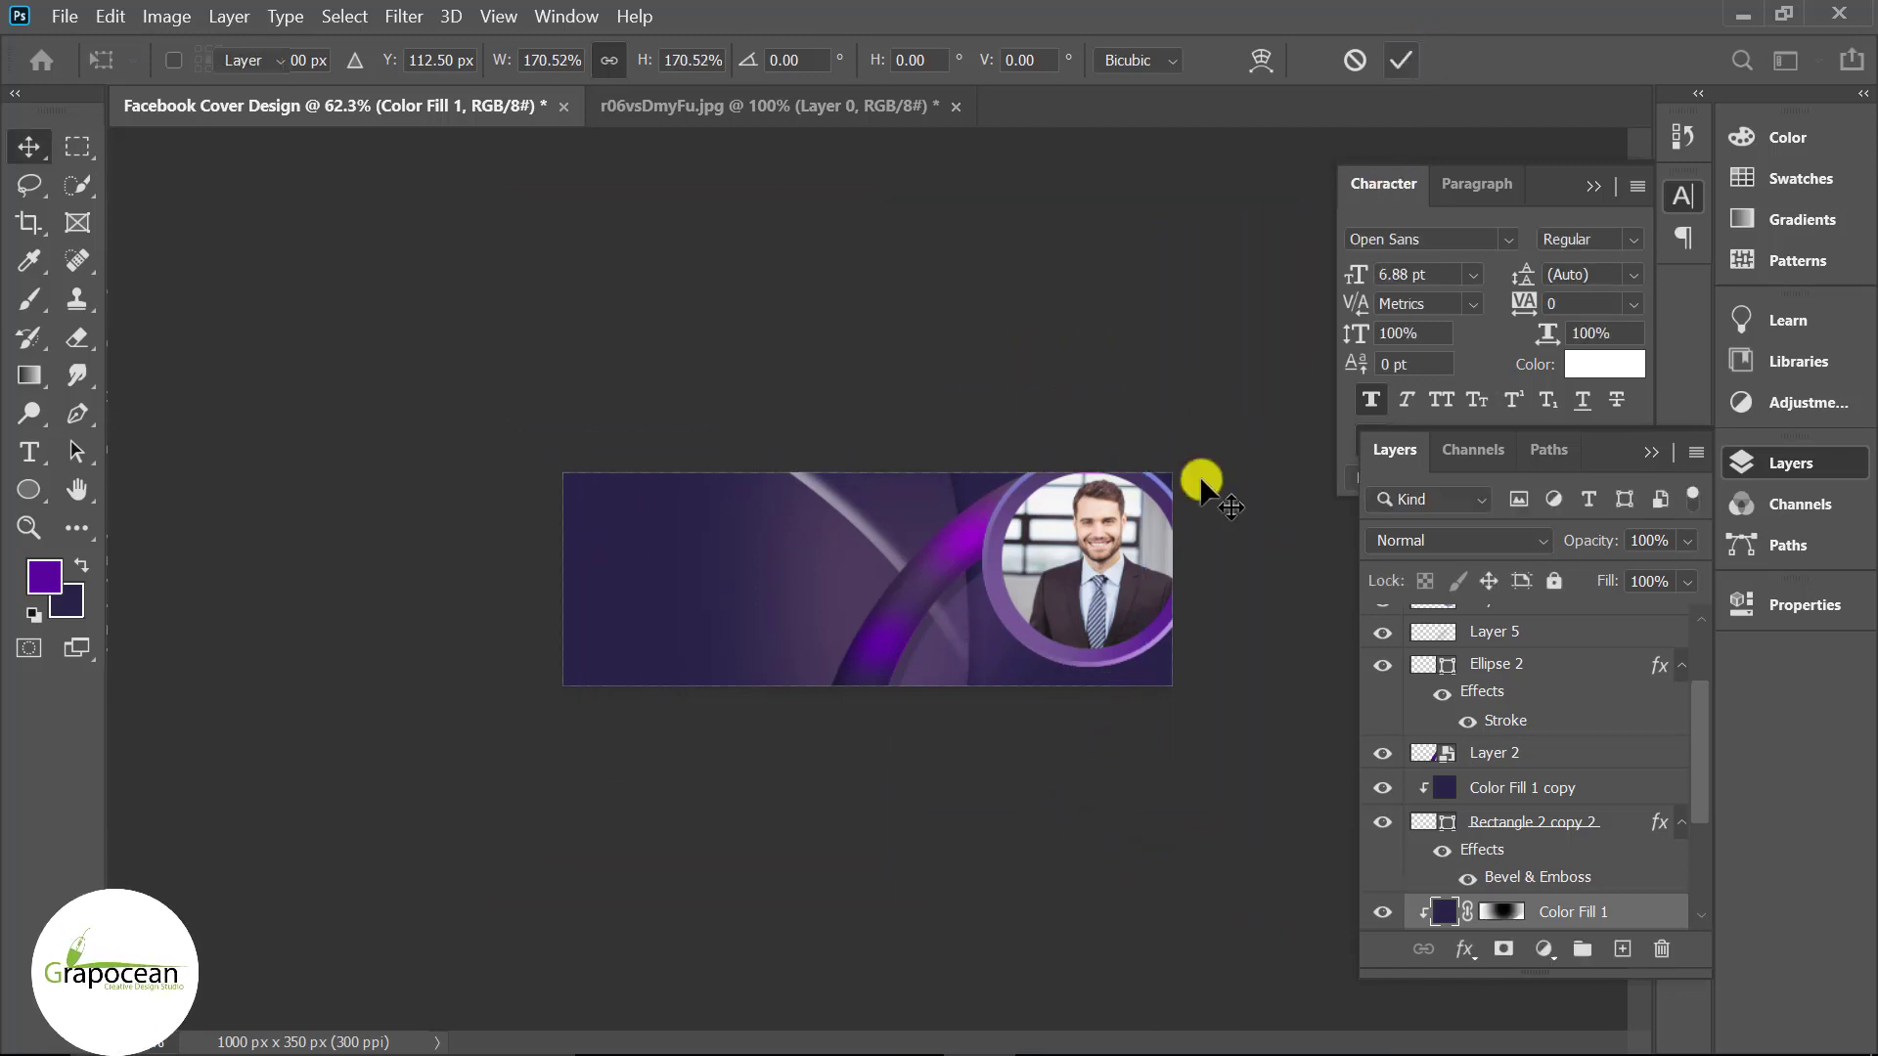
# - View the cover at 100% and select the Rectangle 2 copy layer
pyautogui.scroll(1, 870, 754)
pyautogui.scroll(2, 856, 636)
pyautogui.scroll(3, 849, 583)
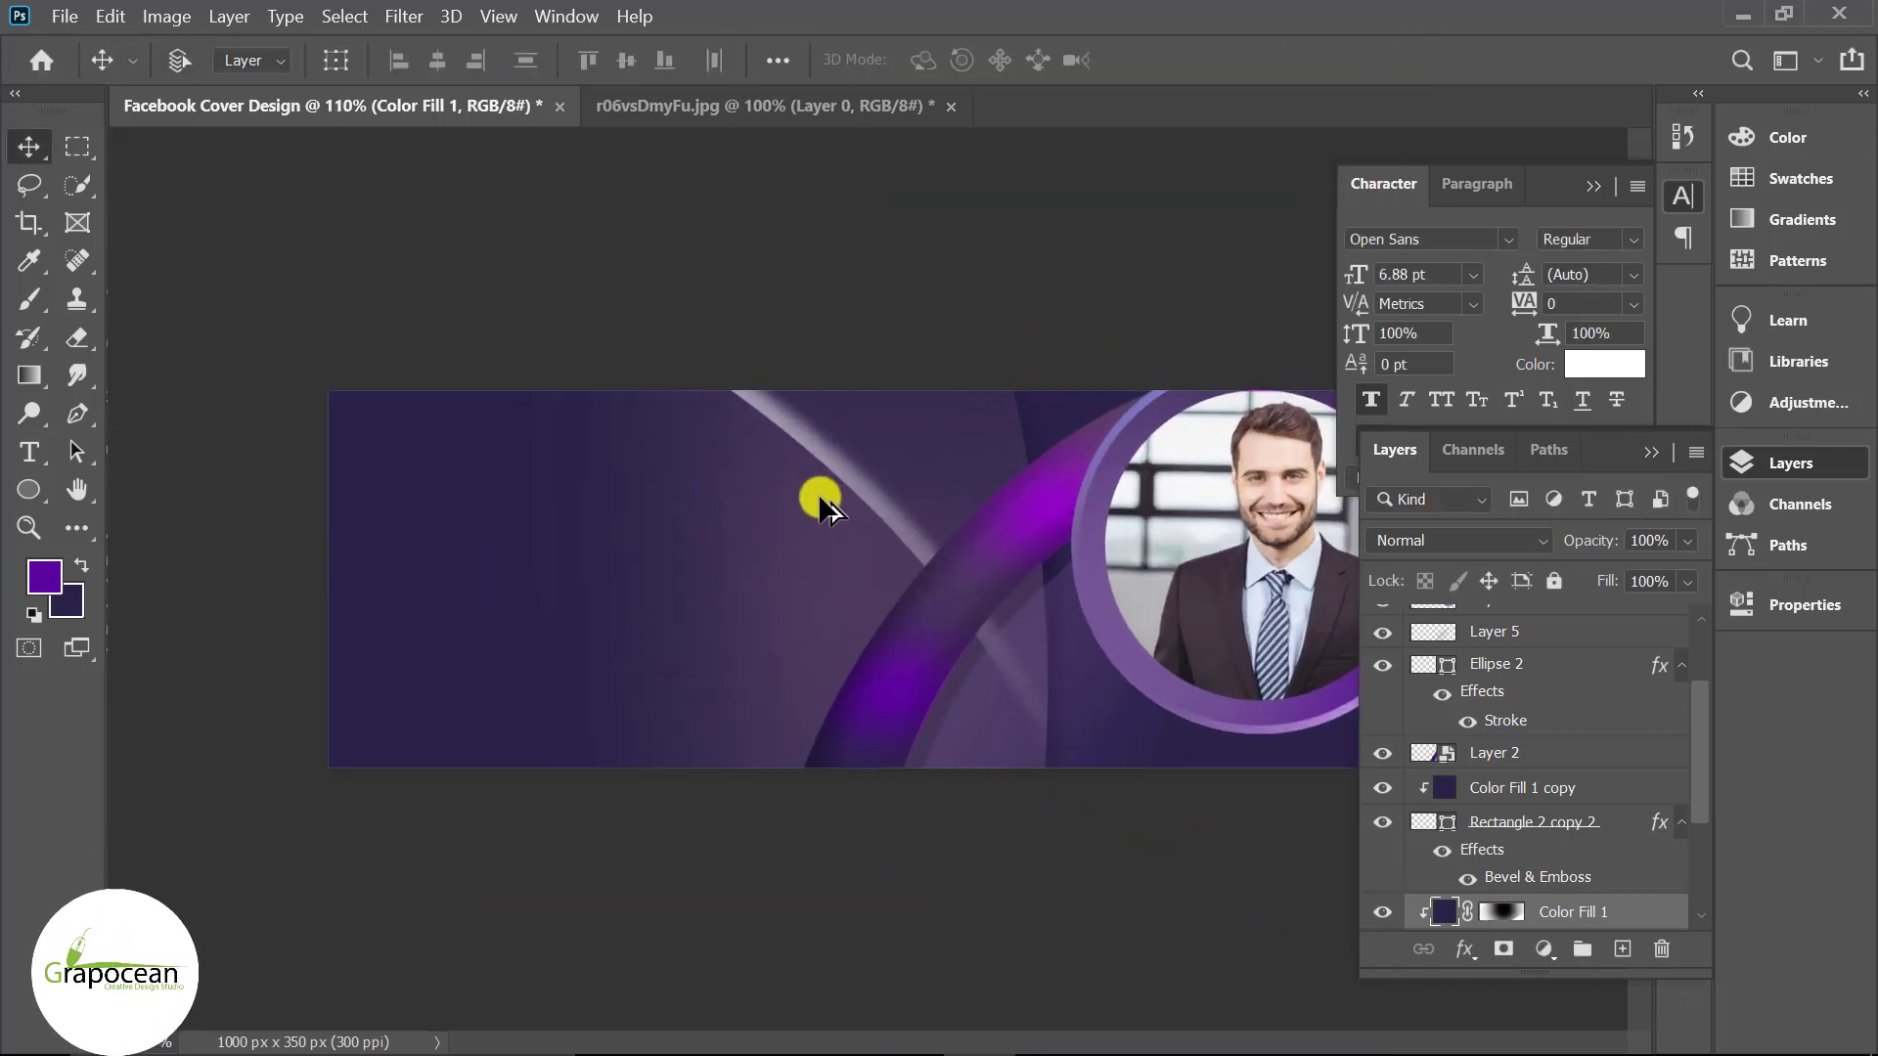
pyautogui.scroll(-4, 1061, 597)
pyautogui.scroll(-3, 1071, 685)
pyautogui.hotkey('ctrl', '1')
pyautogui.click(1447, 851)
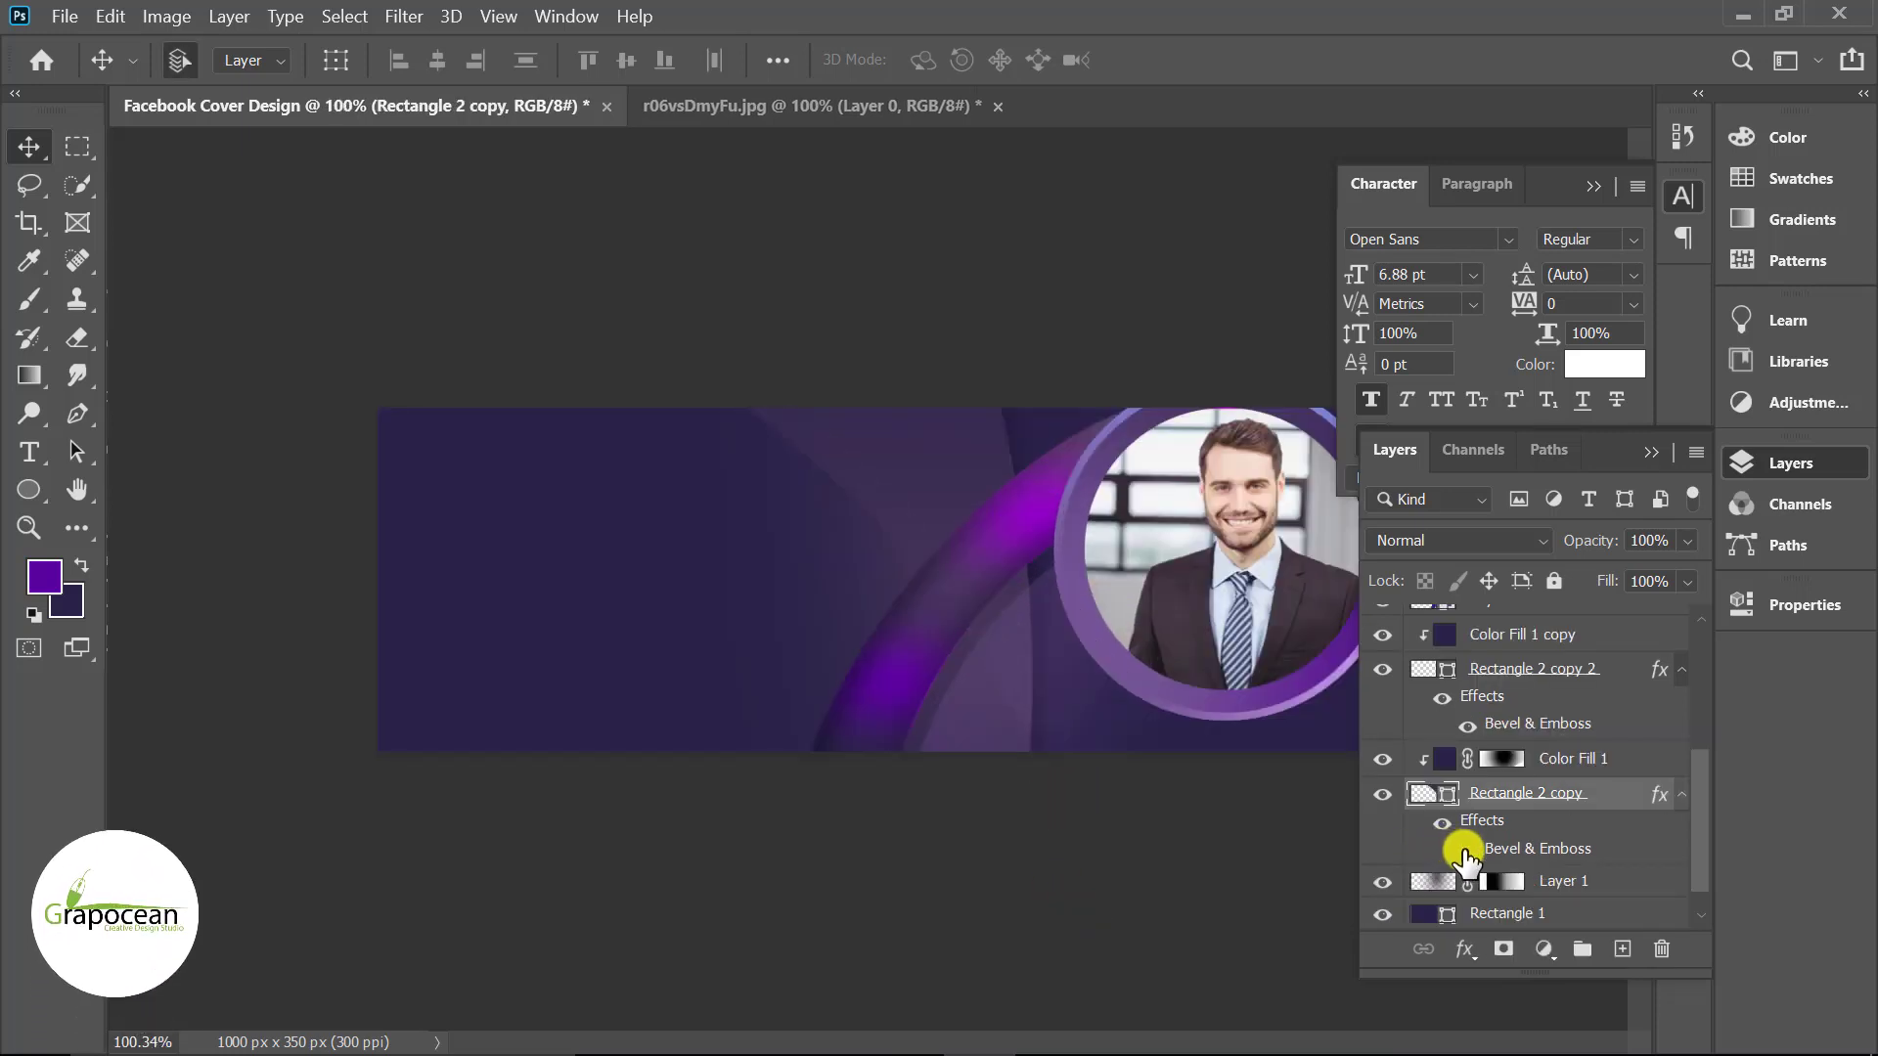
# - Add a Drop Shadow to Rectangle 2 copy with 14 px distance, 8 px size and 16% opacity
pyautogui.rightClick(1589, 804)
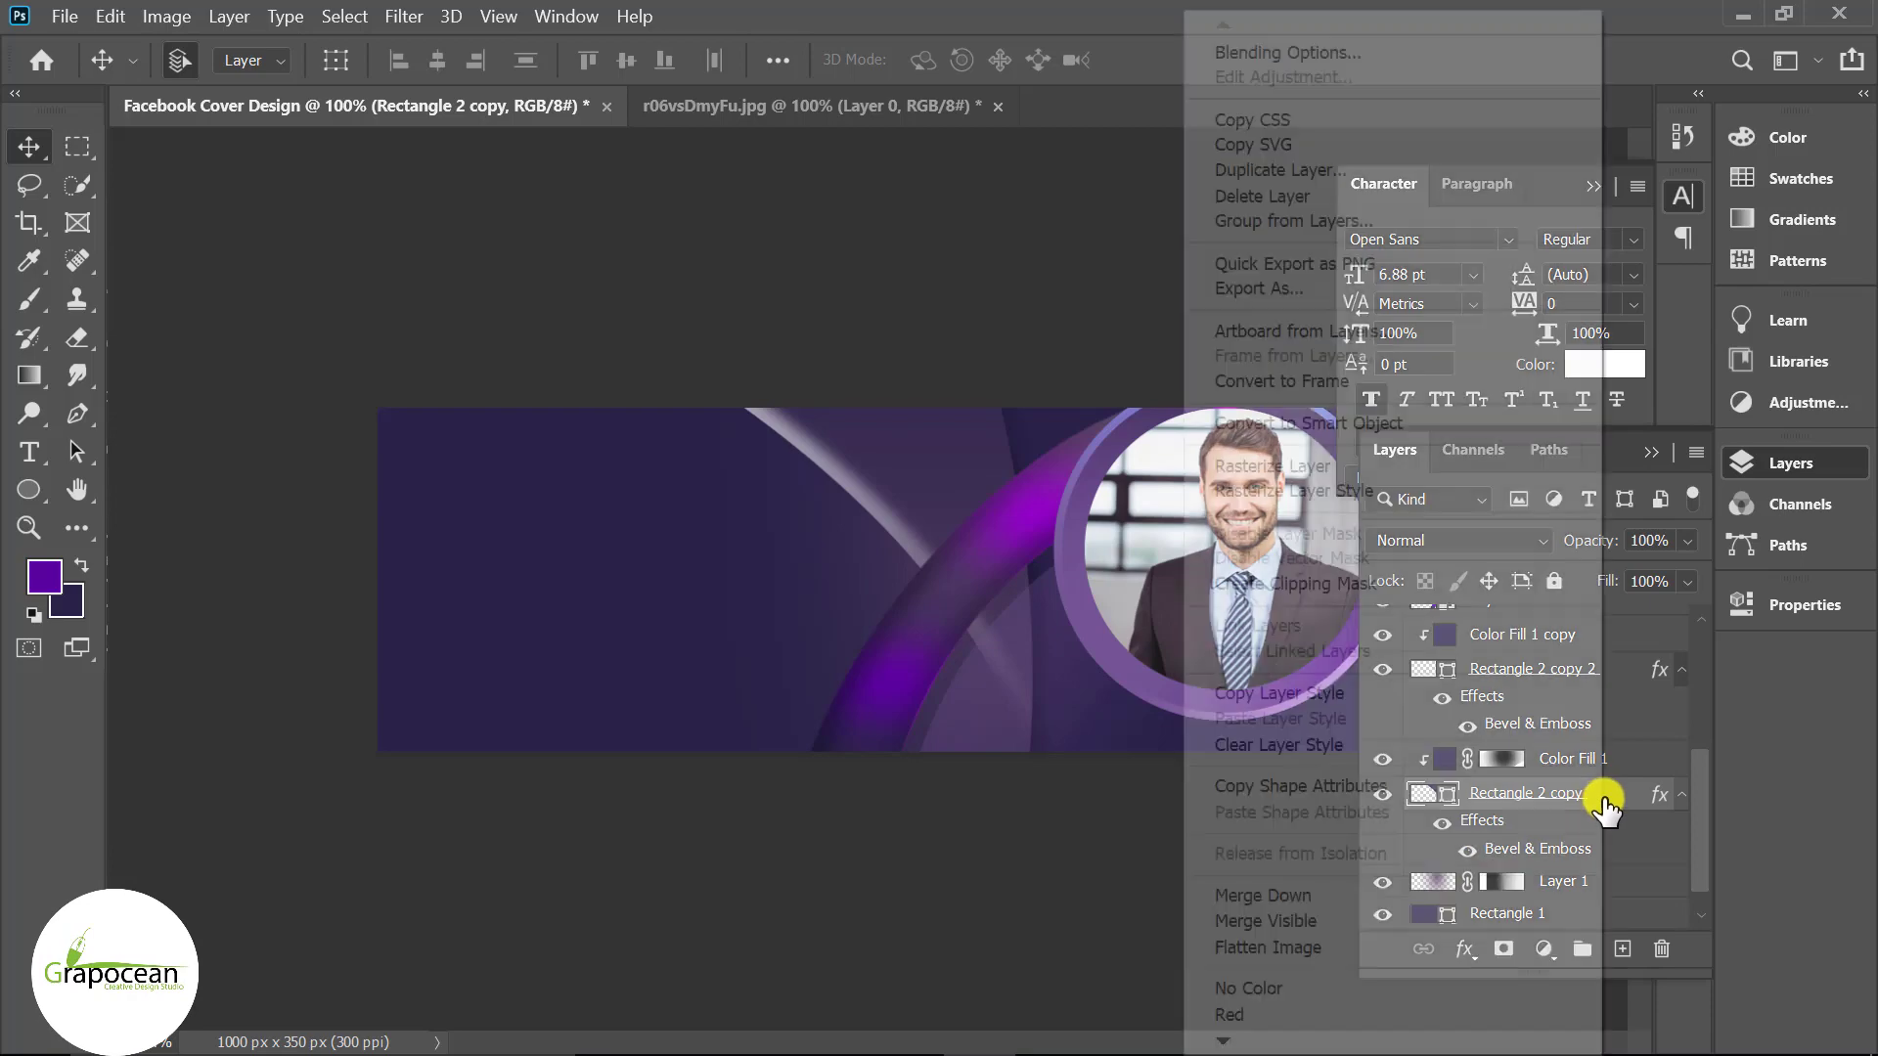
pyautogui.click(1234, 46)
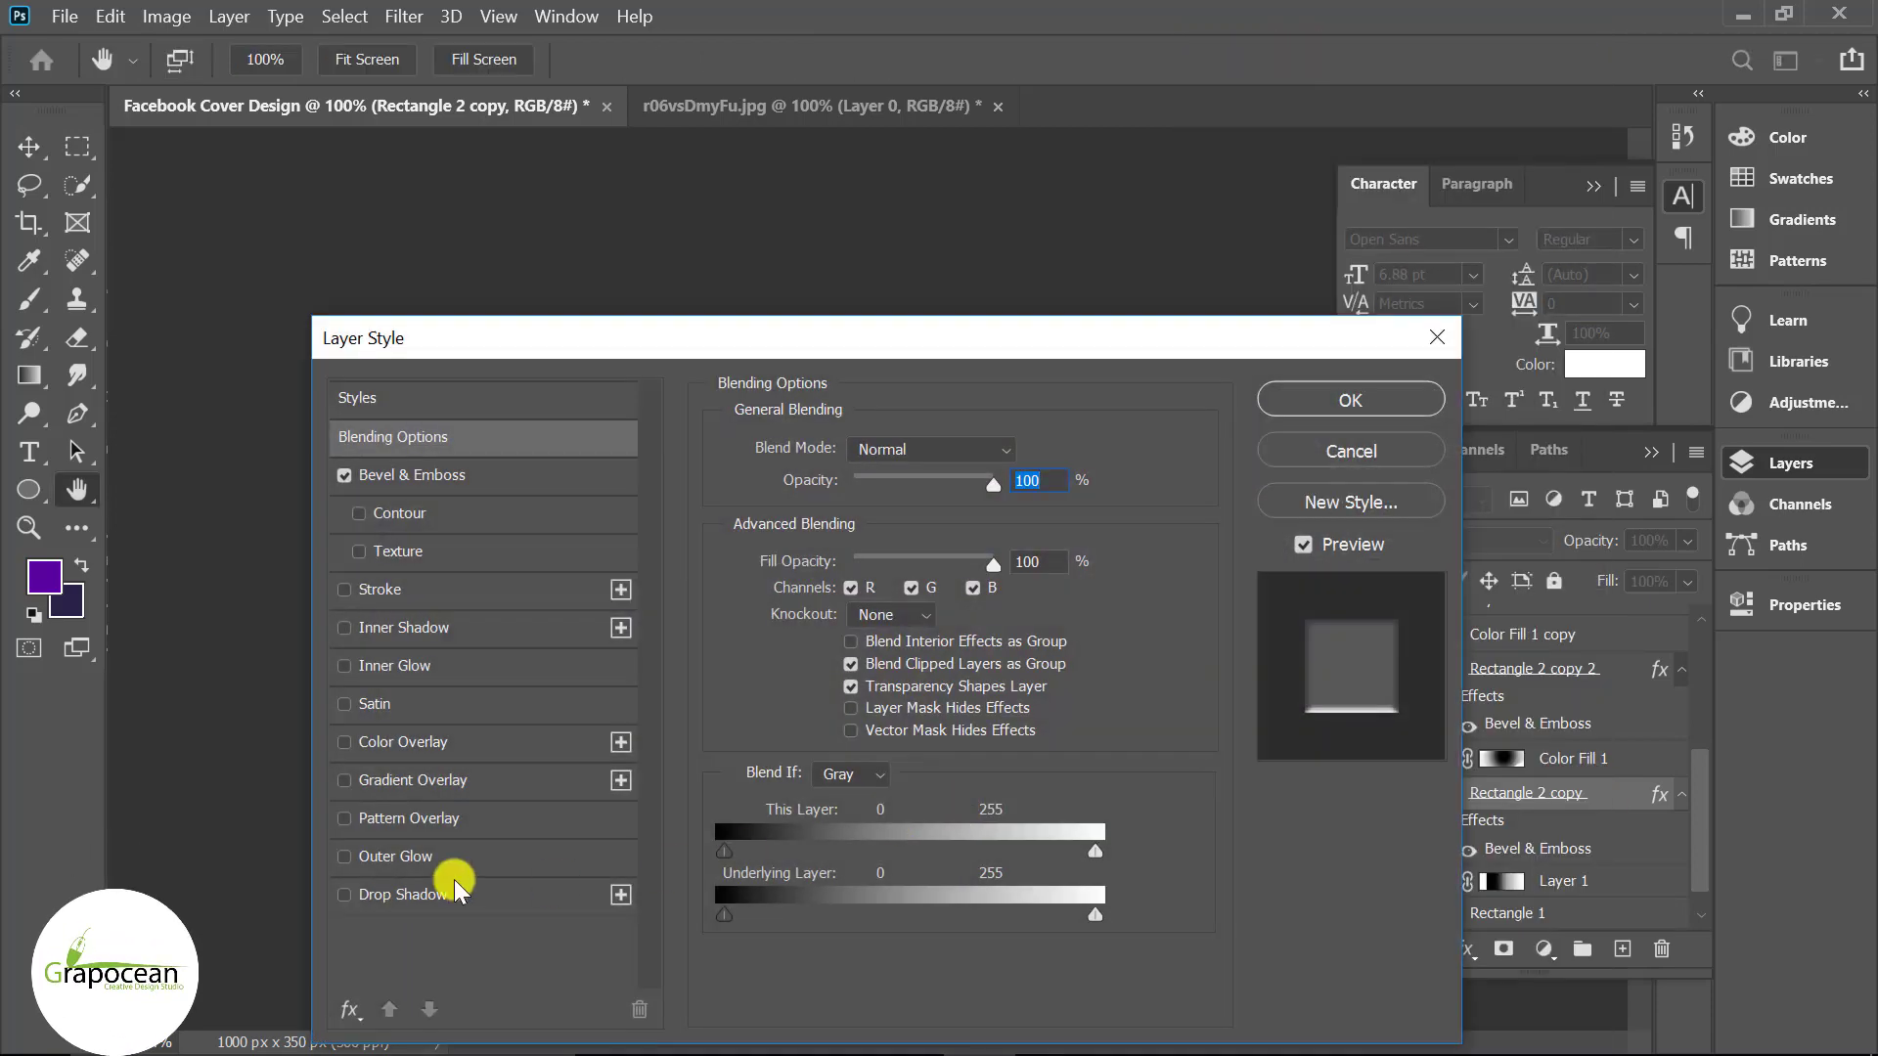
pyautogui.click(440, 892)
pyautogui.moveTo(955, 362); pyautogui.dragTo(1743, 337)
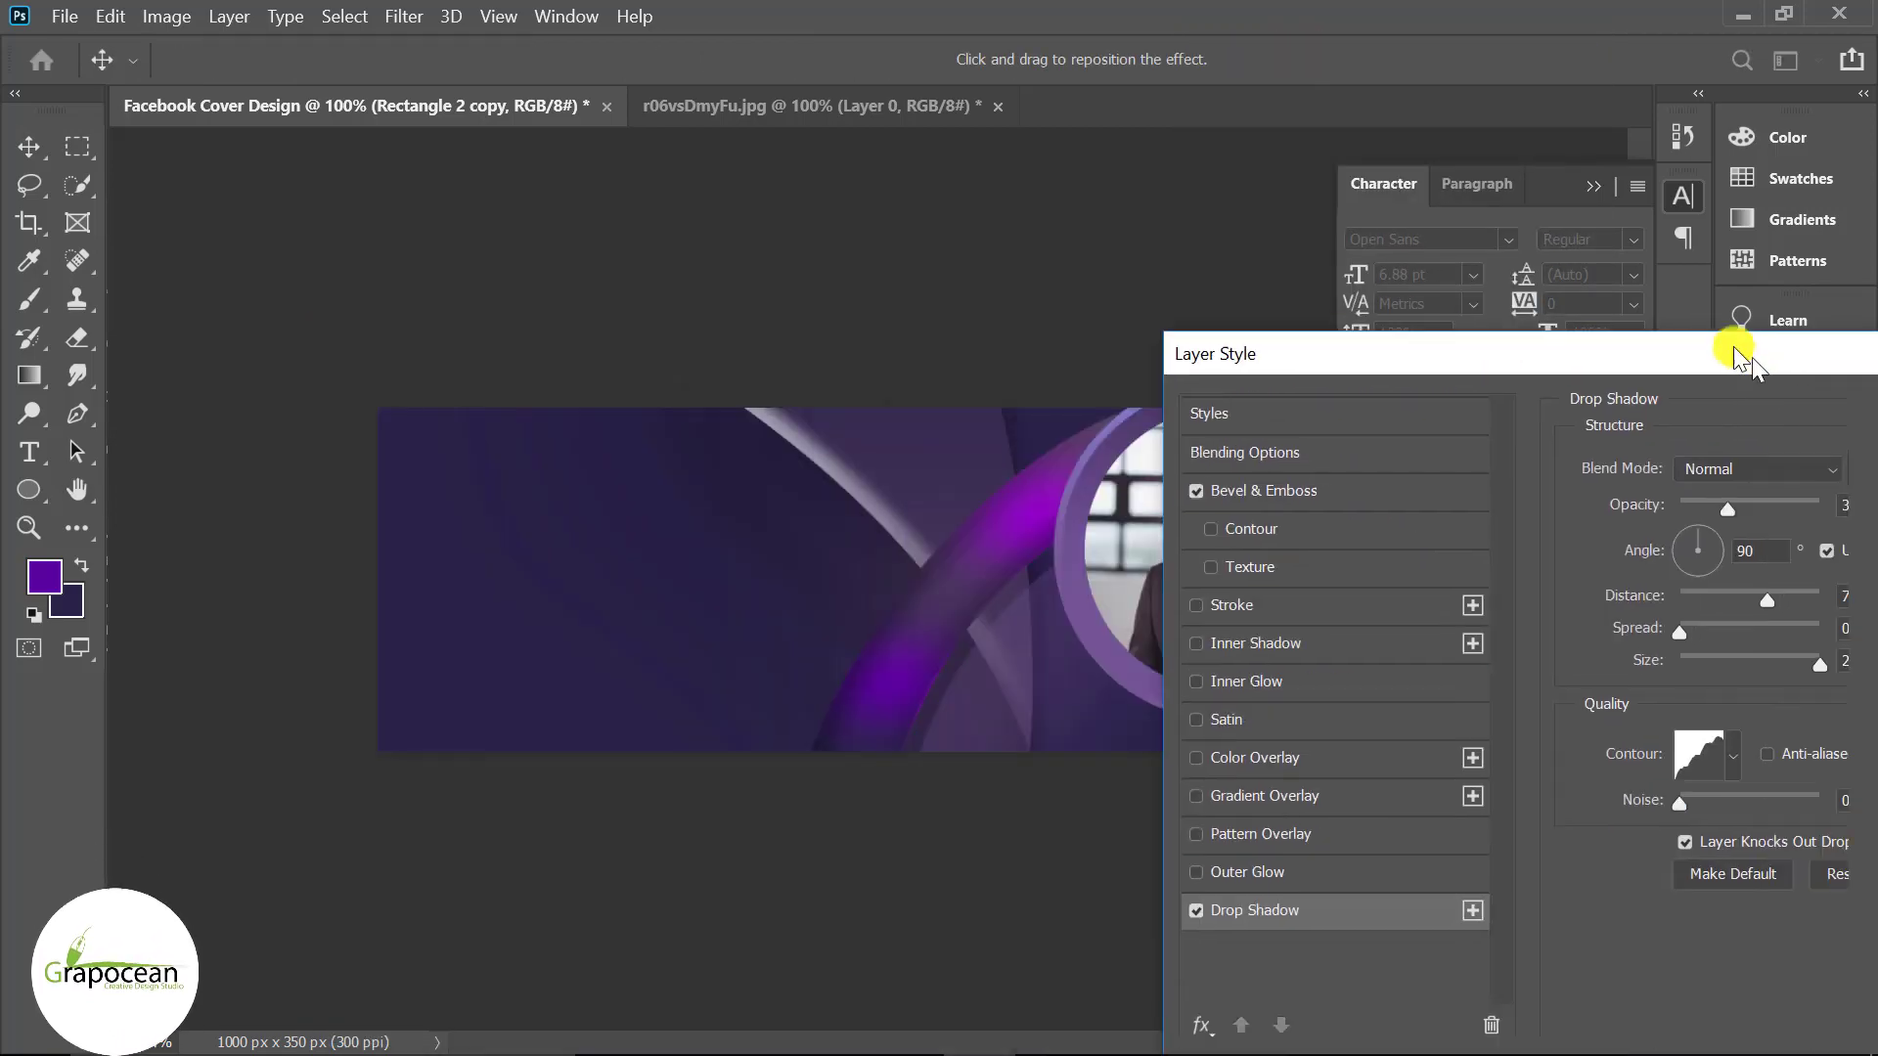
pyautogui.moveTo(1706, 560); pyautogui.dragTo(1511, 560)
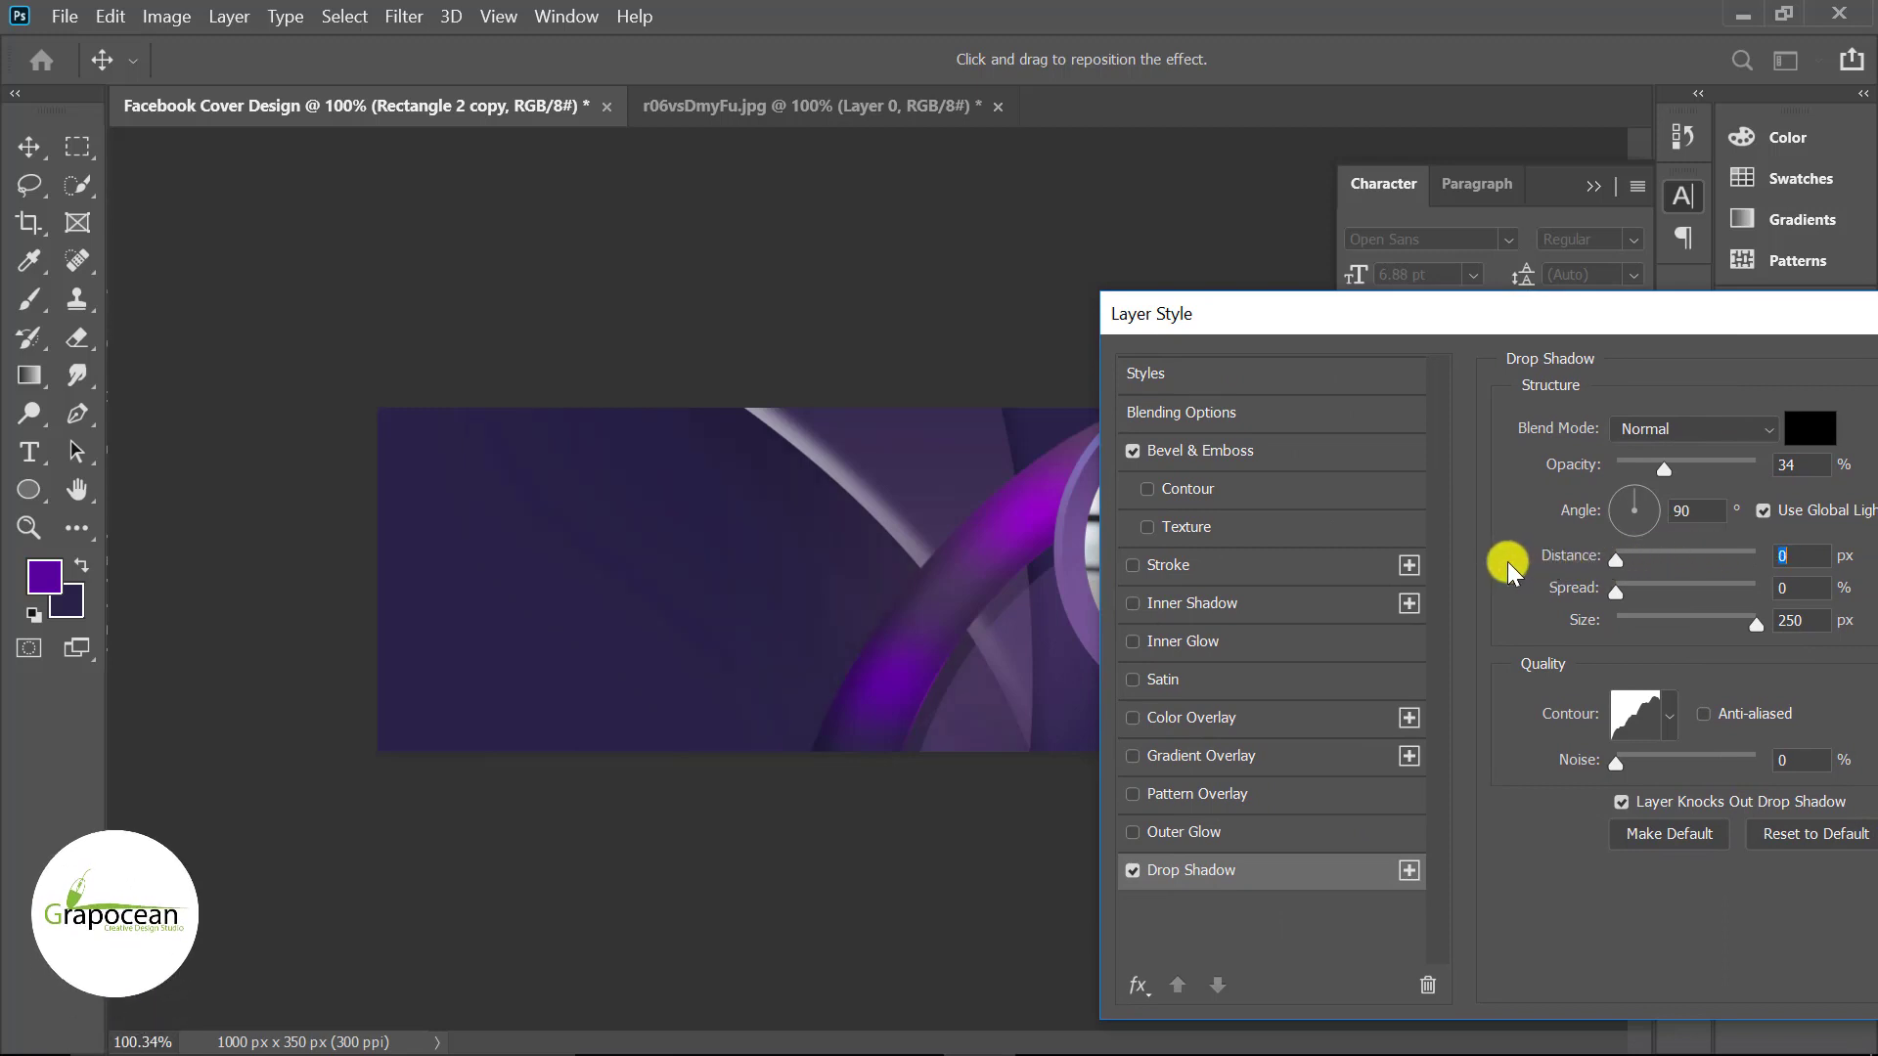
pyautogui.moveTo(1755, 620)
pyautogui.mouseDown()
pyautogui.moveTo(1623, 623)
pyautogui.moveTo(1644, 607)
pyautogui.mouseUp()
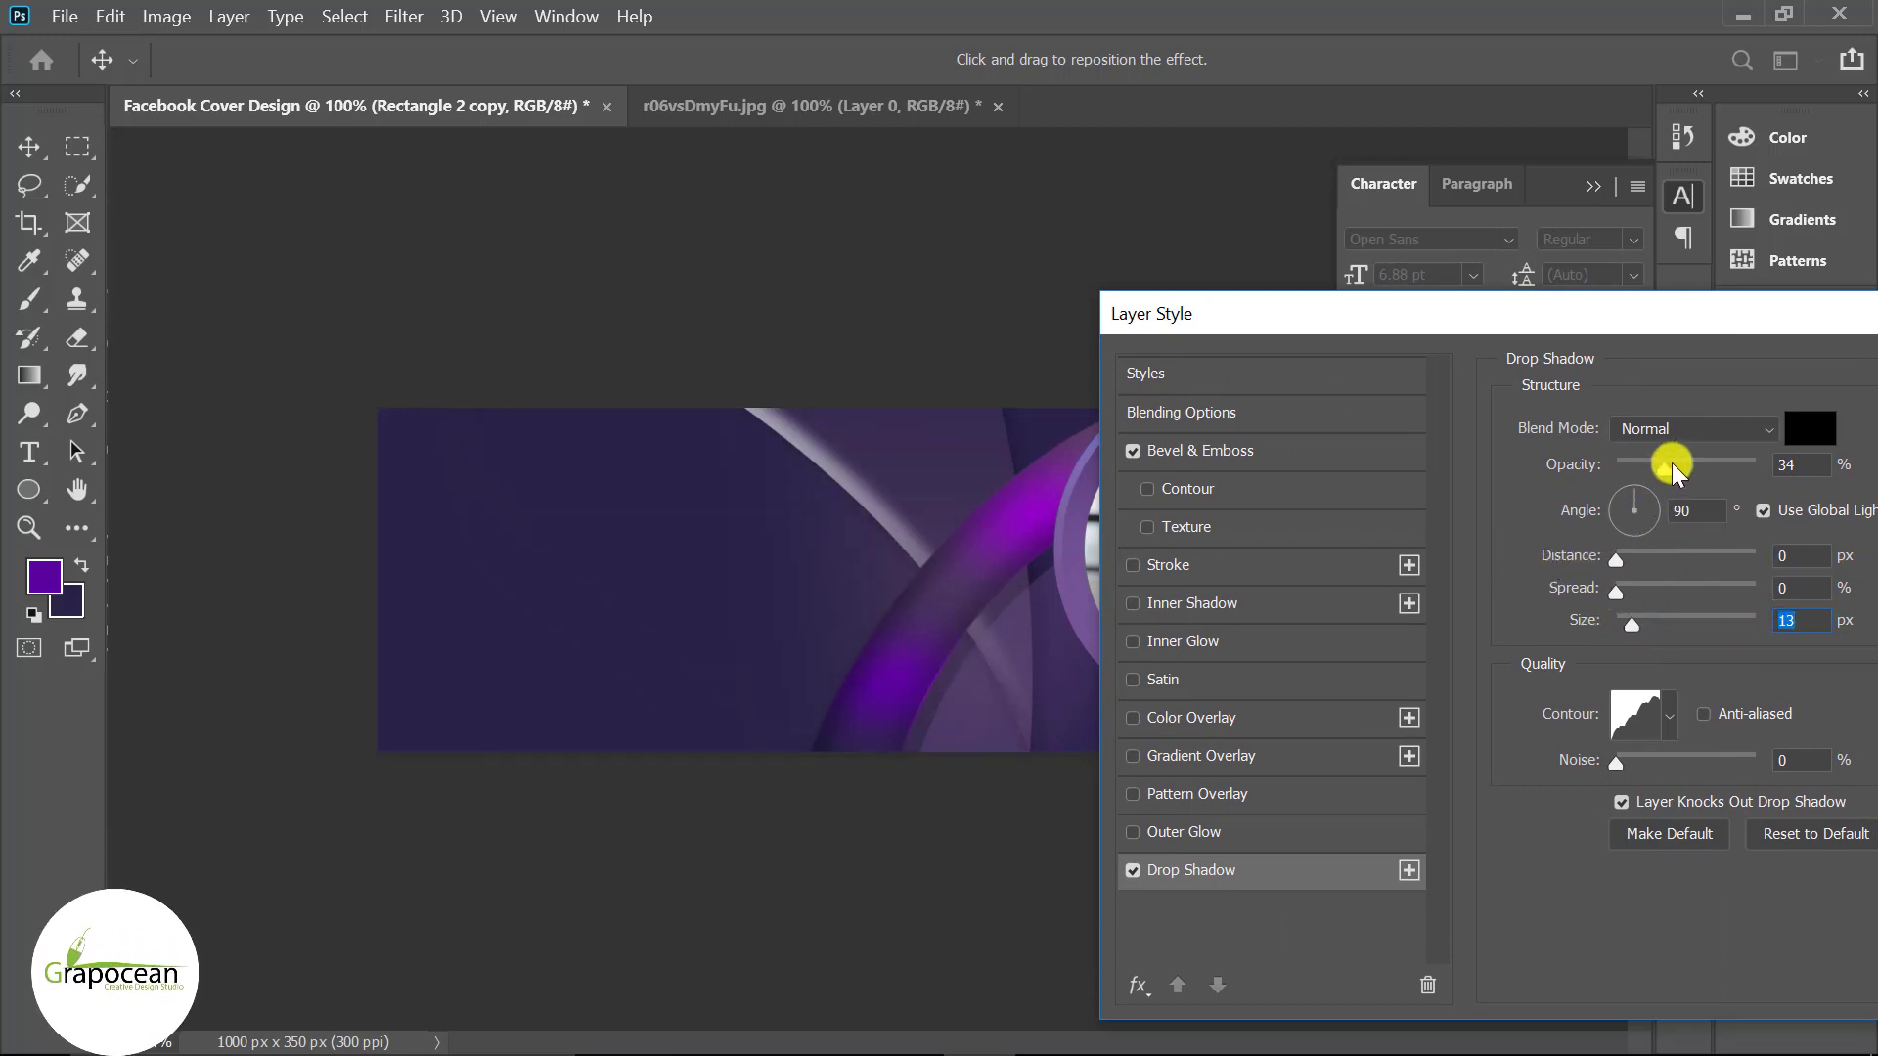
pyautogui.moveTo(1740, 482); pyautogui.dragTo(1706, 481)
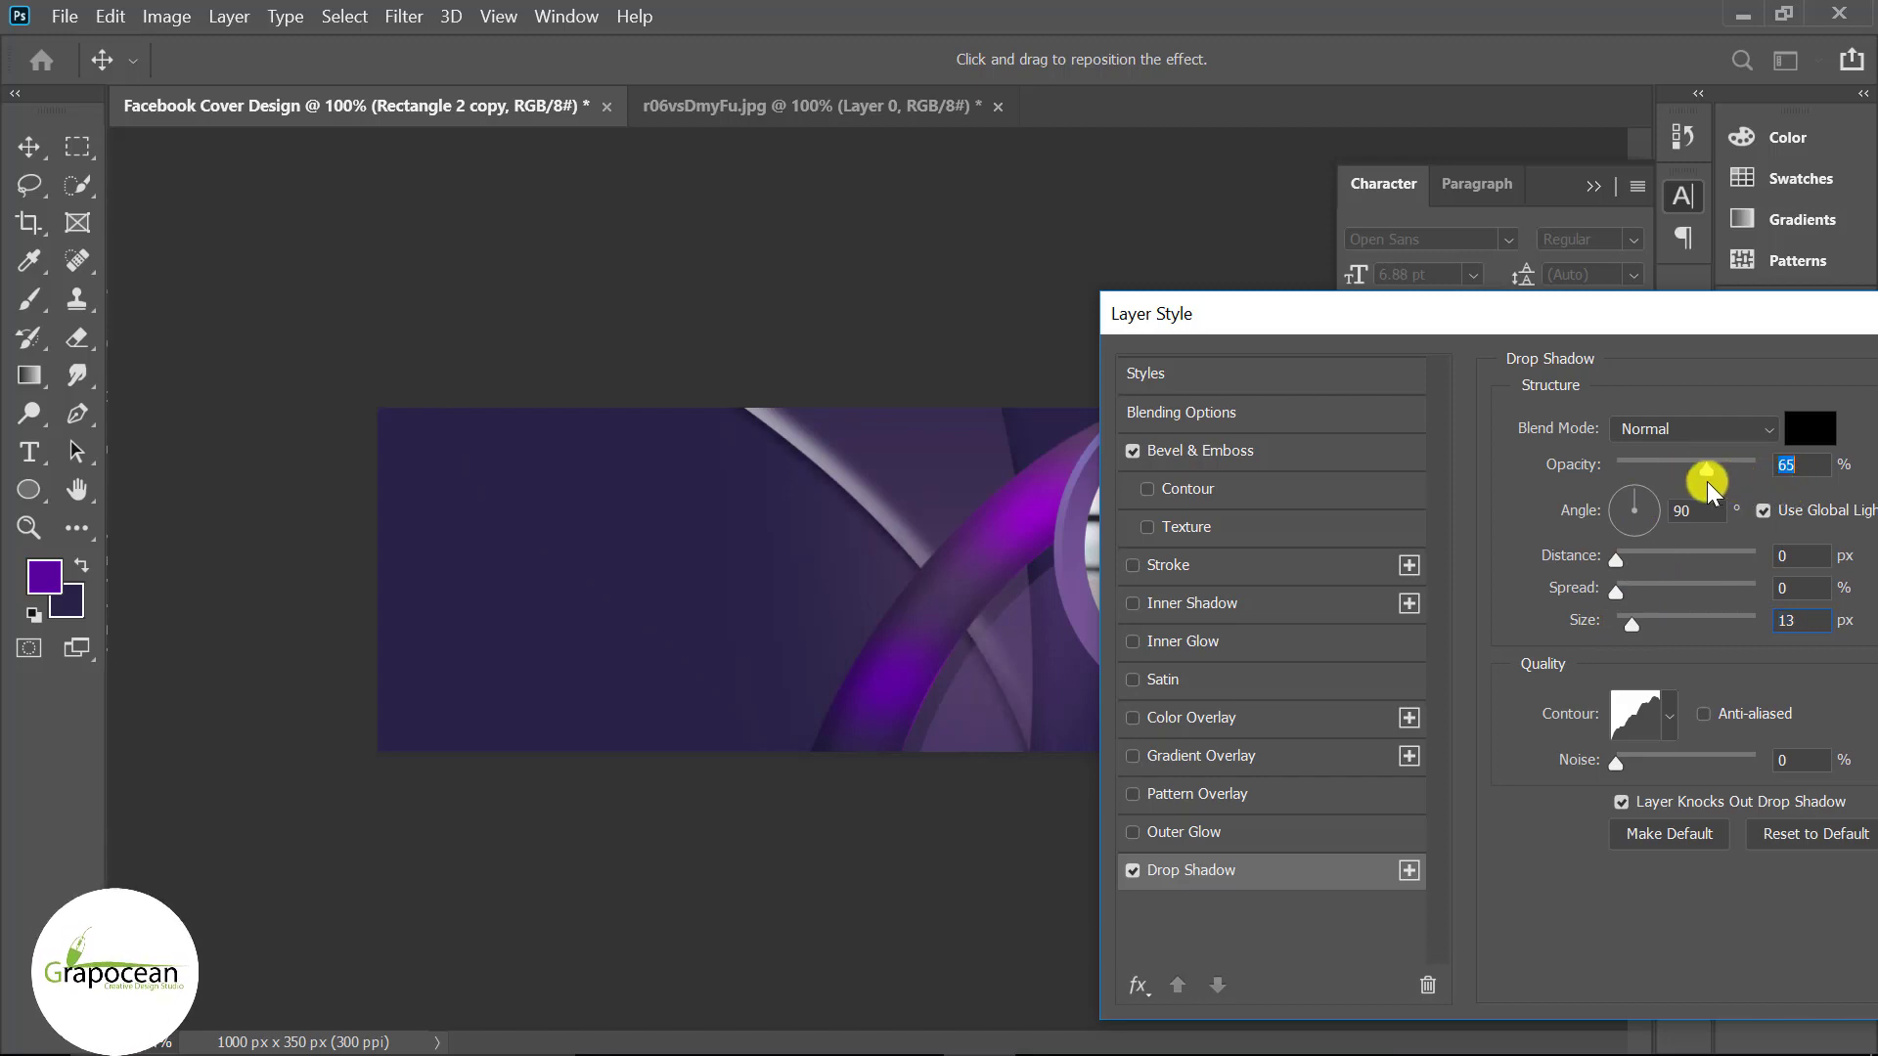
pyautogui.moveTo(1651, 558); pyautogui.dragTo(1628, 620)
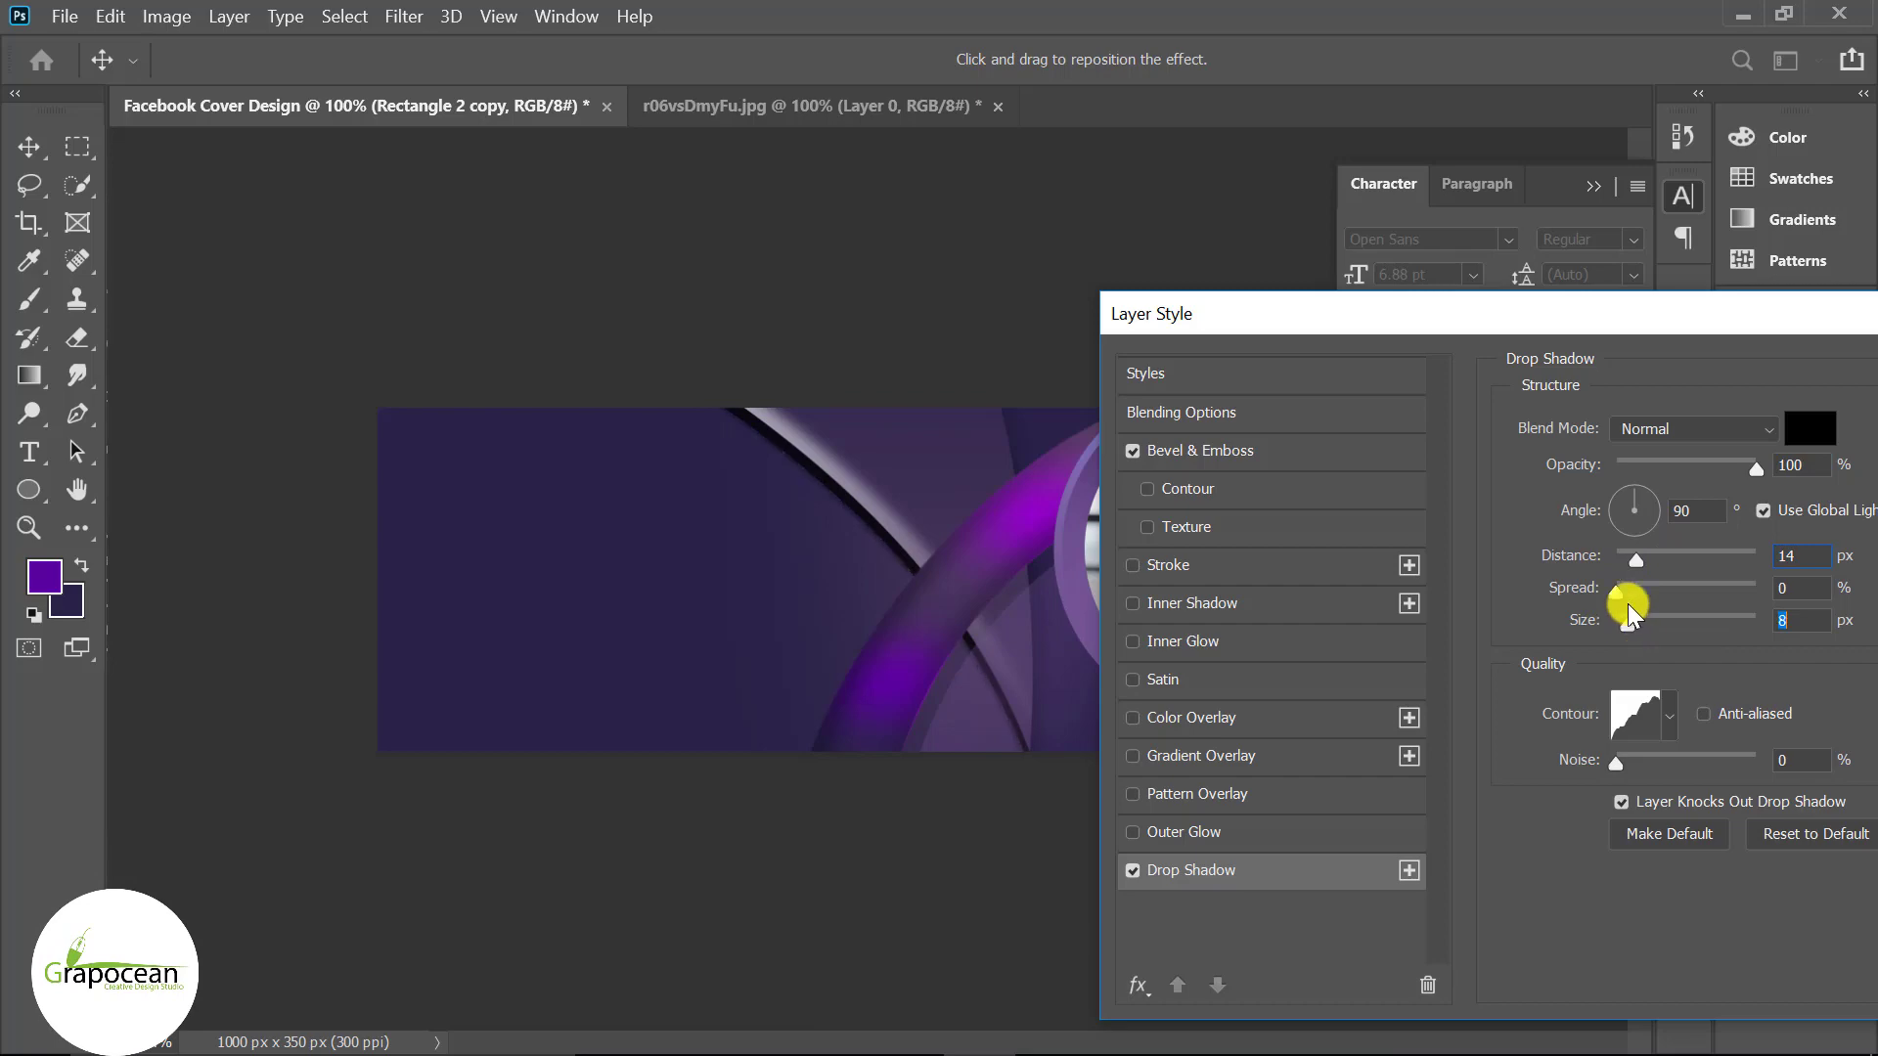
pyautogui.moveTo(1756, 467); pyautogui.dragTo(1640, 470)
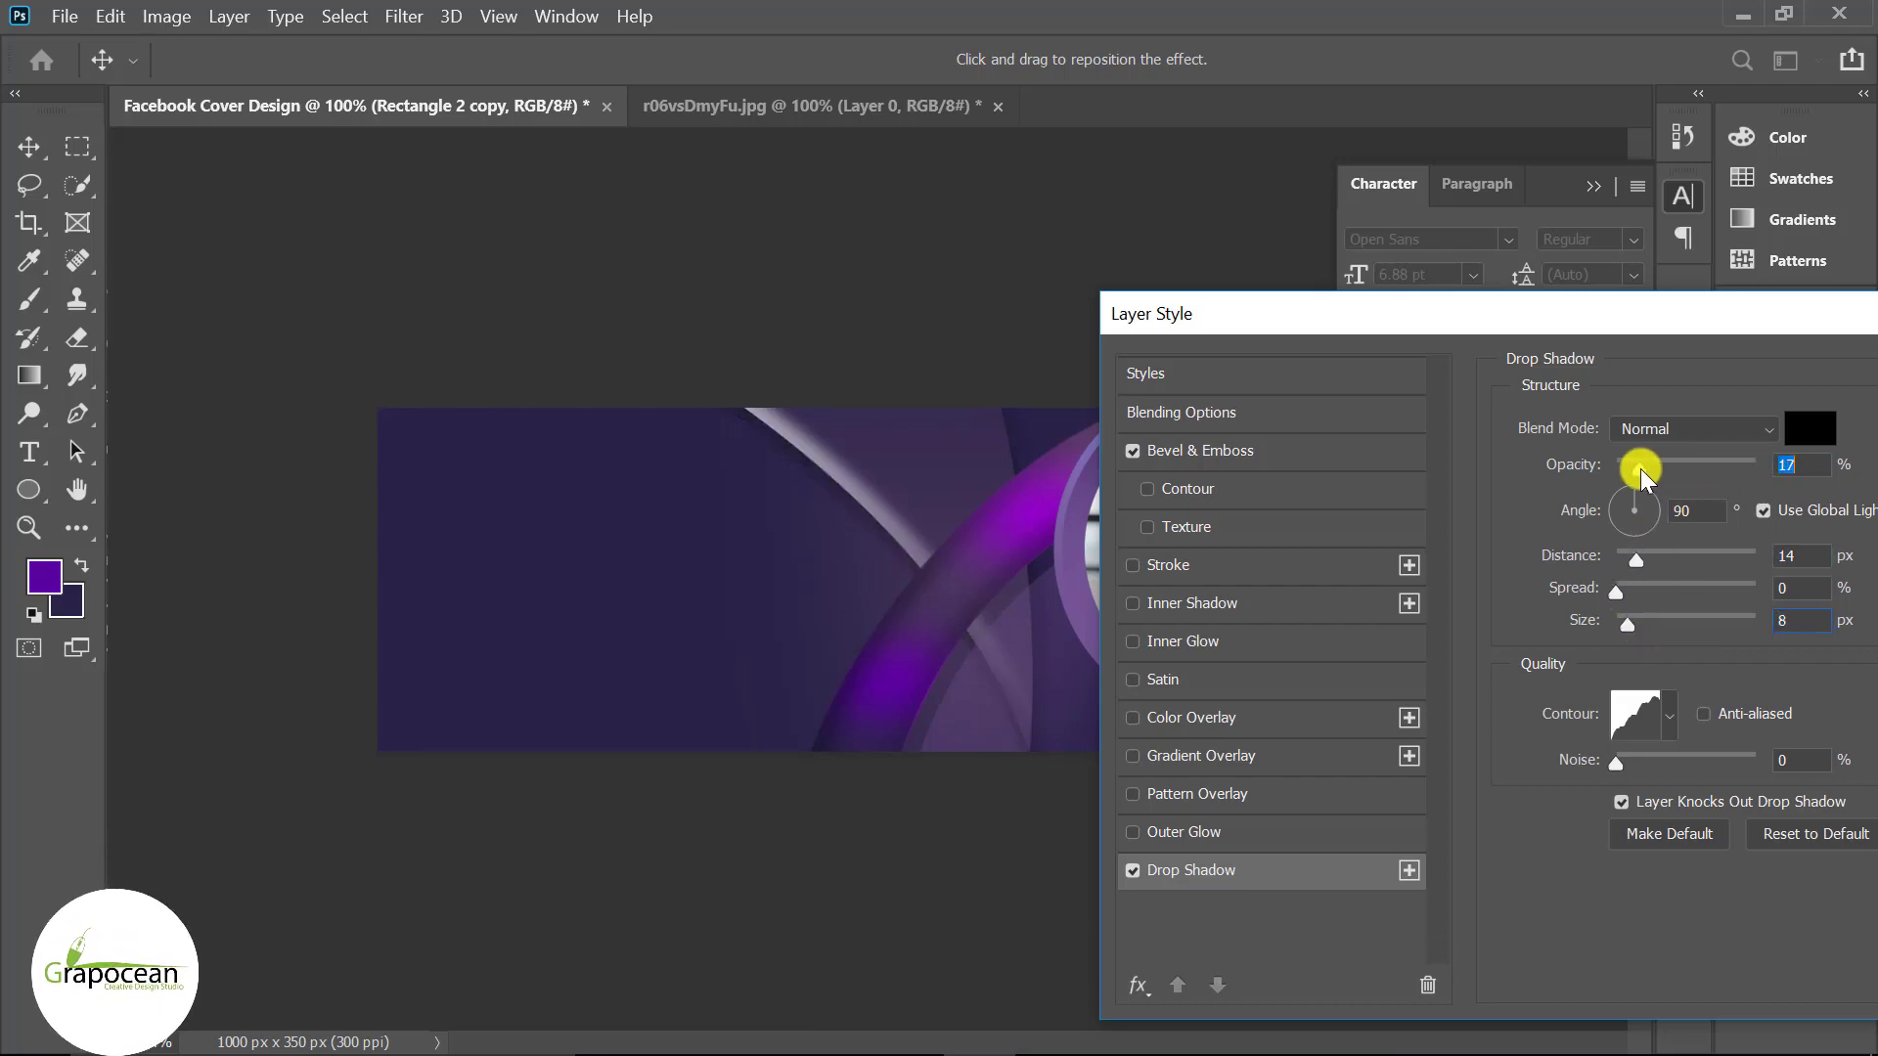
pyautogui.moveTo(1564, 327)
pyautogui.mouseDown()
pyautogui.moveTo(1689, 649)
pyautogui.moveTo(638, 847)
pyautogui.mouseUp()
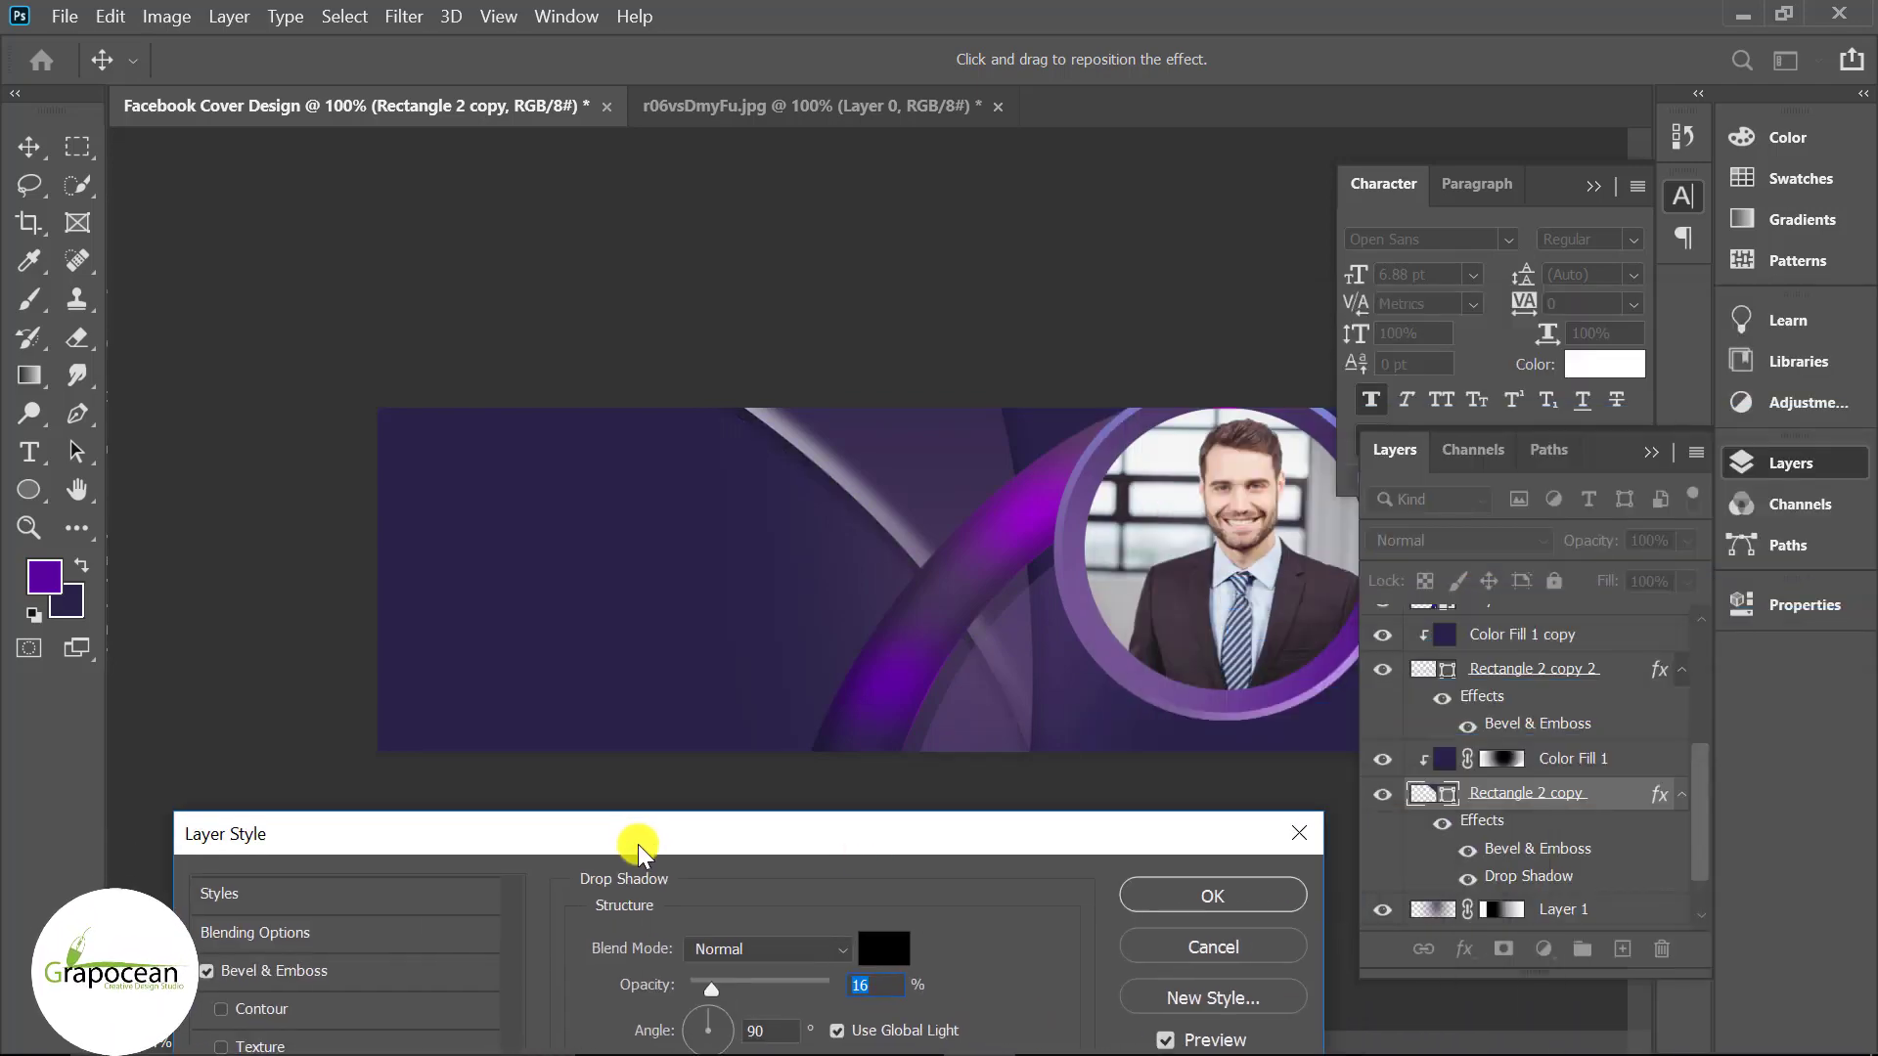
pyautogui.click(1257, 898)
pyautogui.scroll(-2, 939, 876)
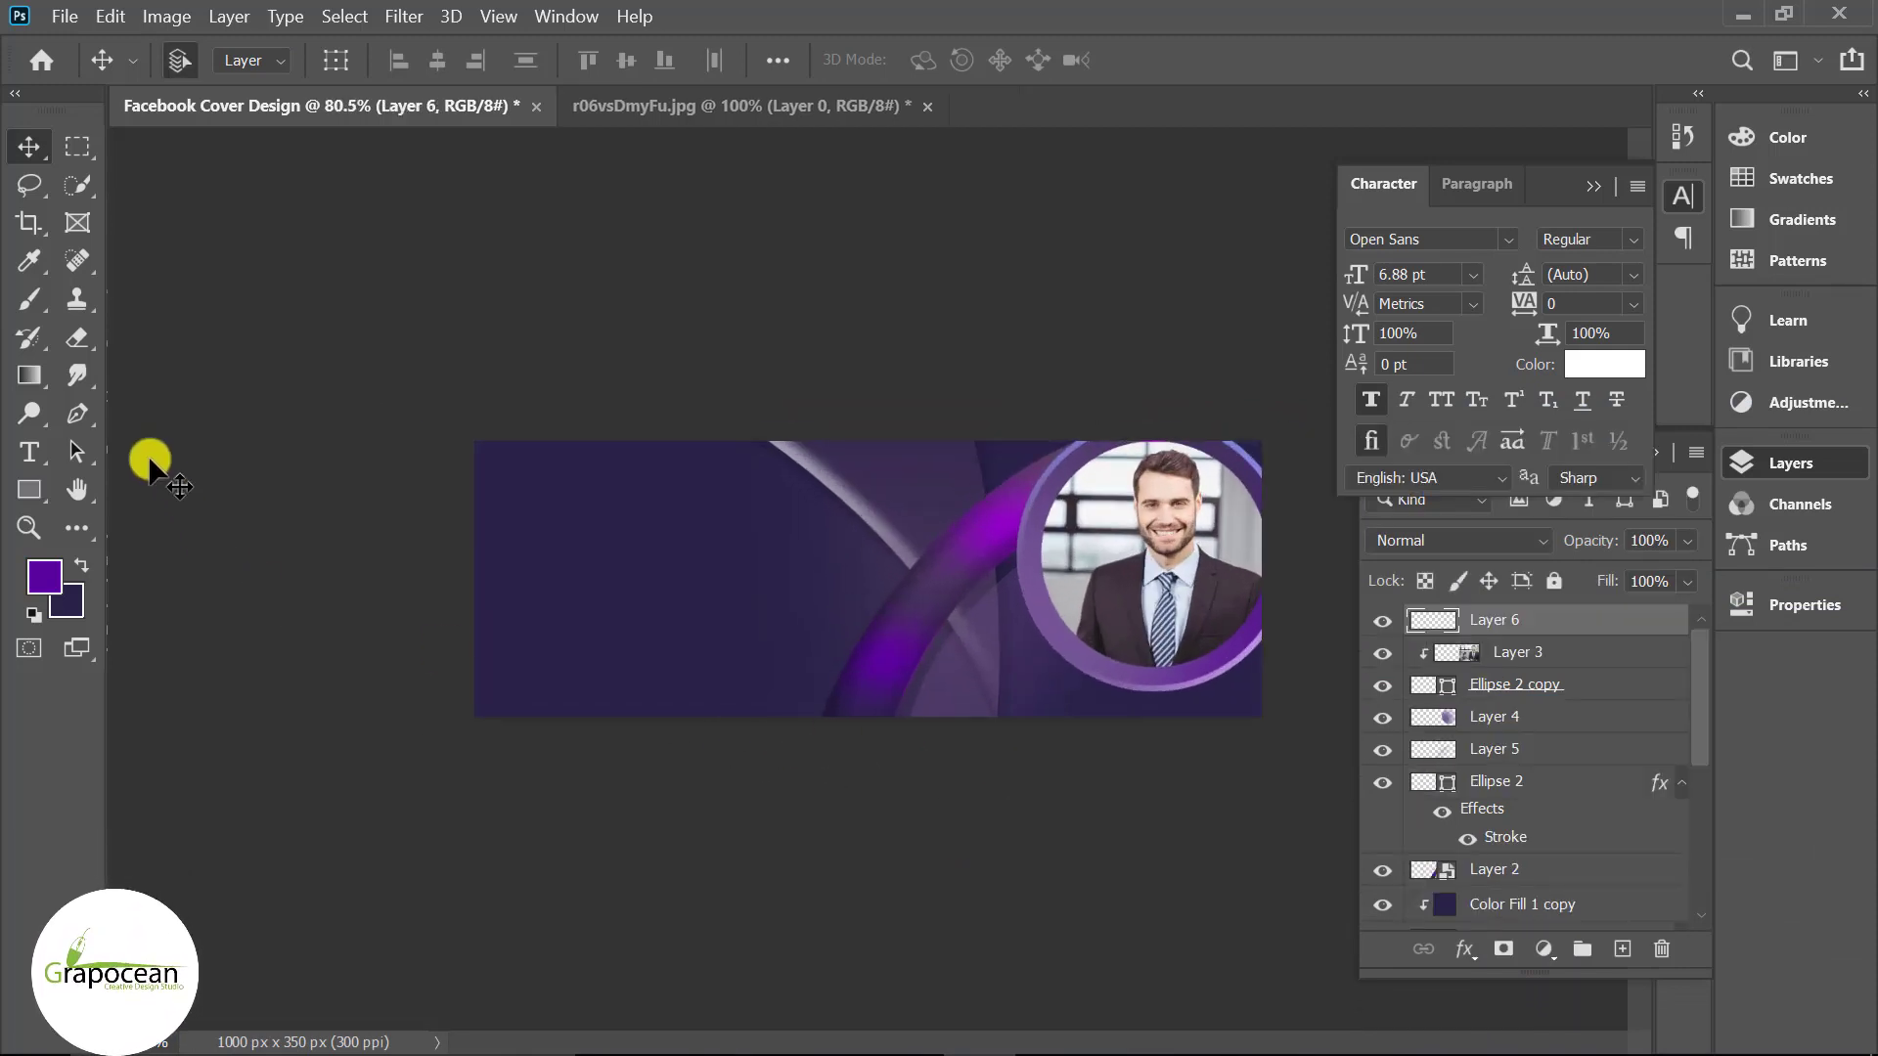
# - Finish the 'we provide' text line at the cover's top-left
pyautogui.press('t')
pyautogui.click(456, 468)
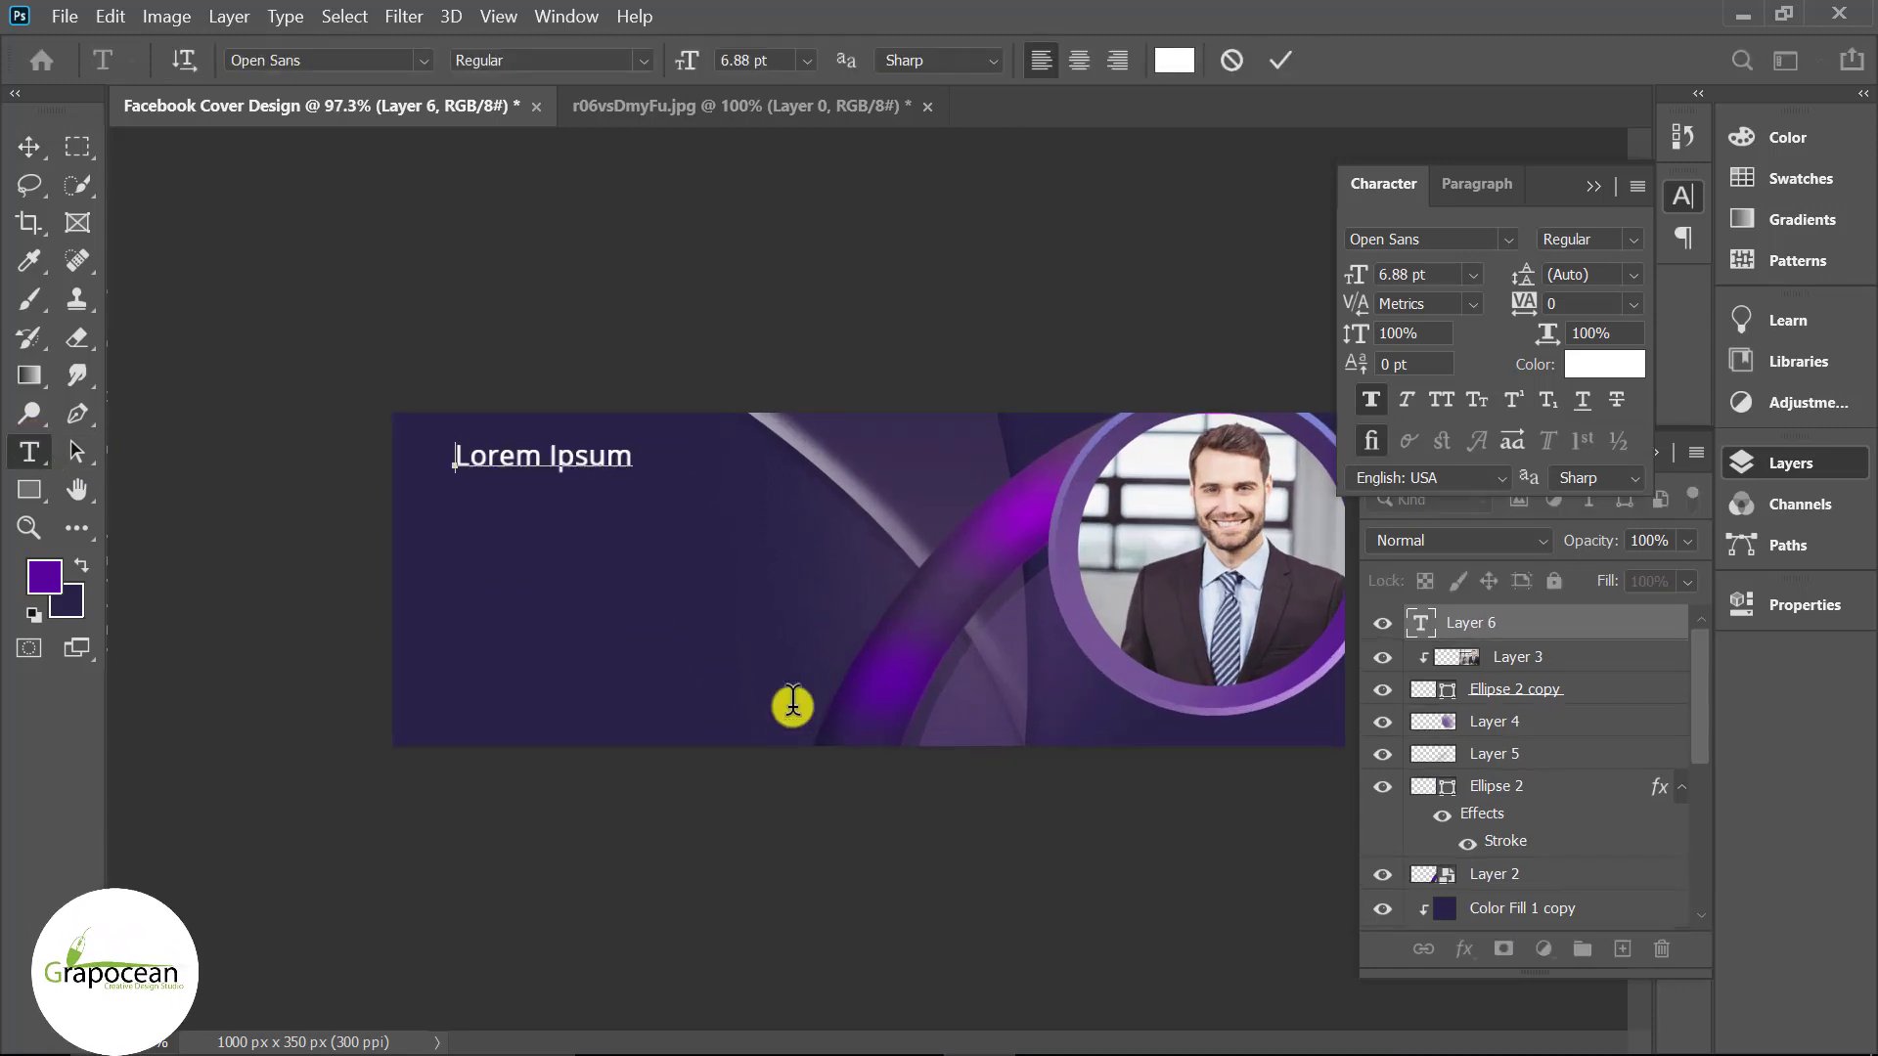
pyautogui.write('we provid')
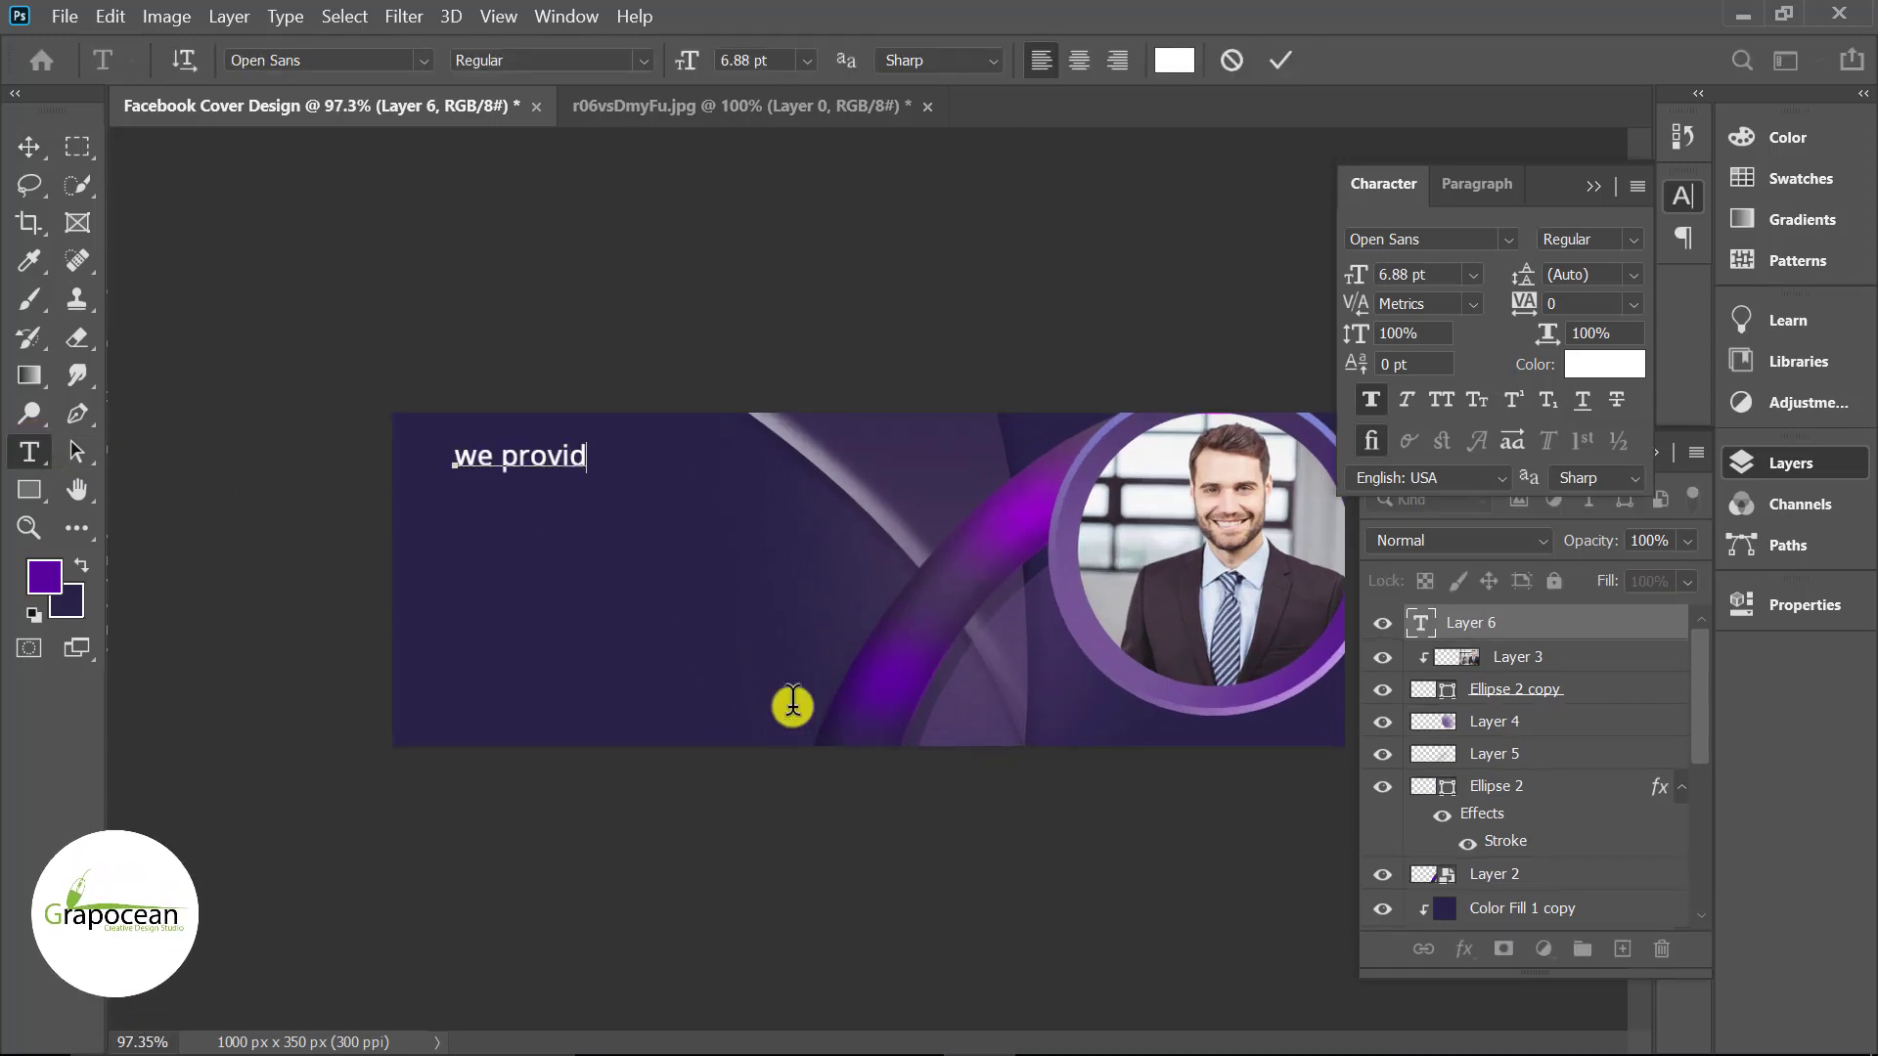
pyautogui.write('e')
pyautogui.click(29, 452)
# - Add the 'professional graphic Template' line and move it up under 'we provide'
pyautogui.click(509, 573)
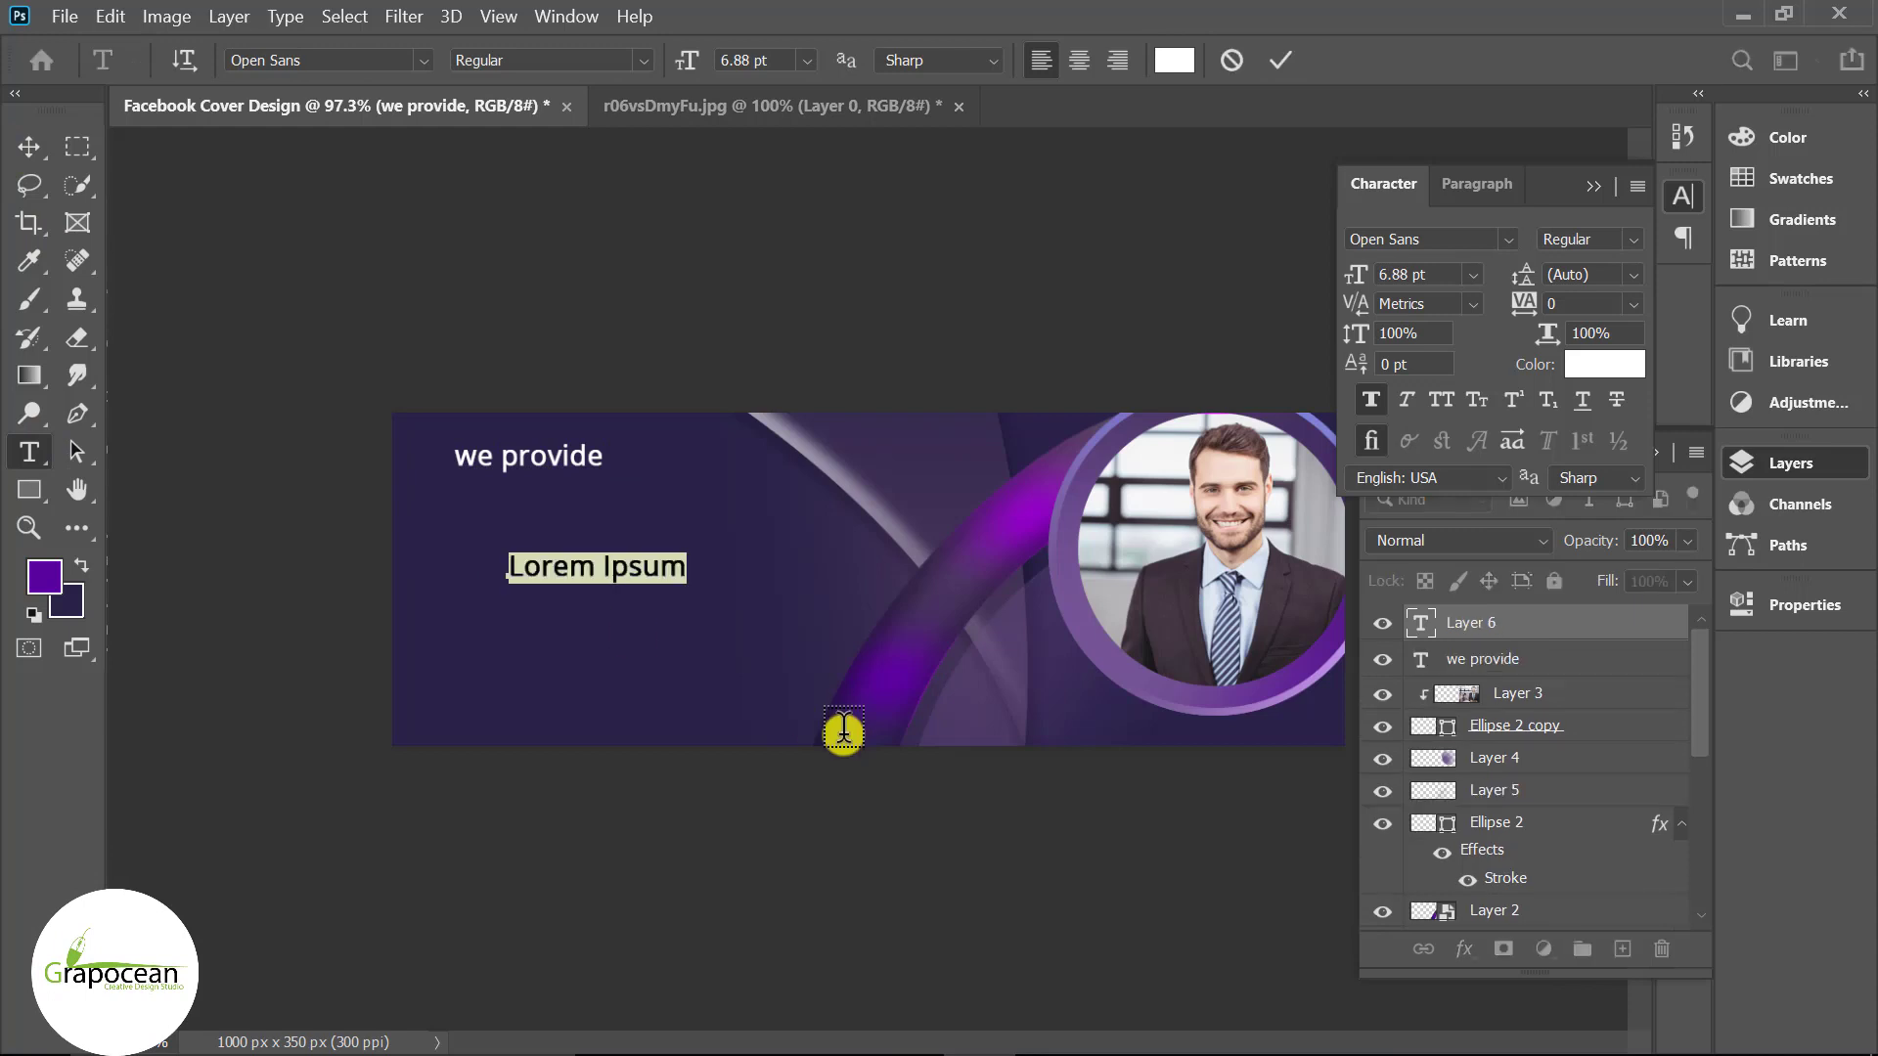
pyautogui.write('professiona')
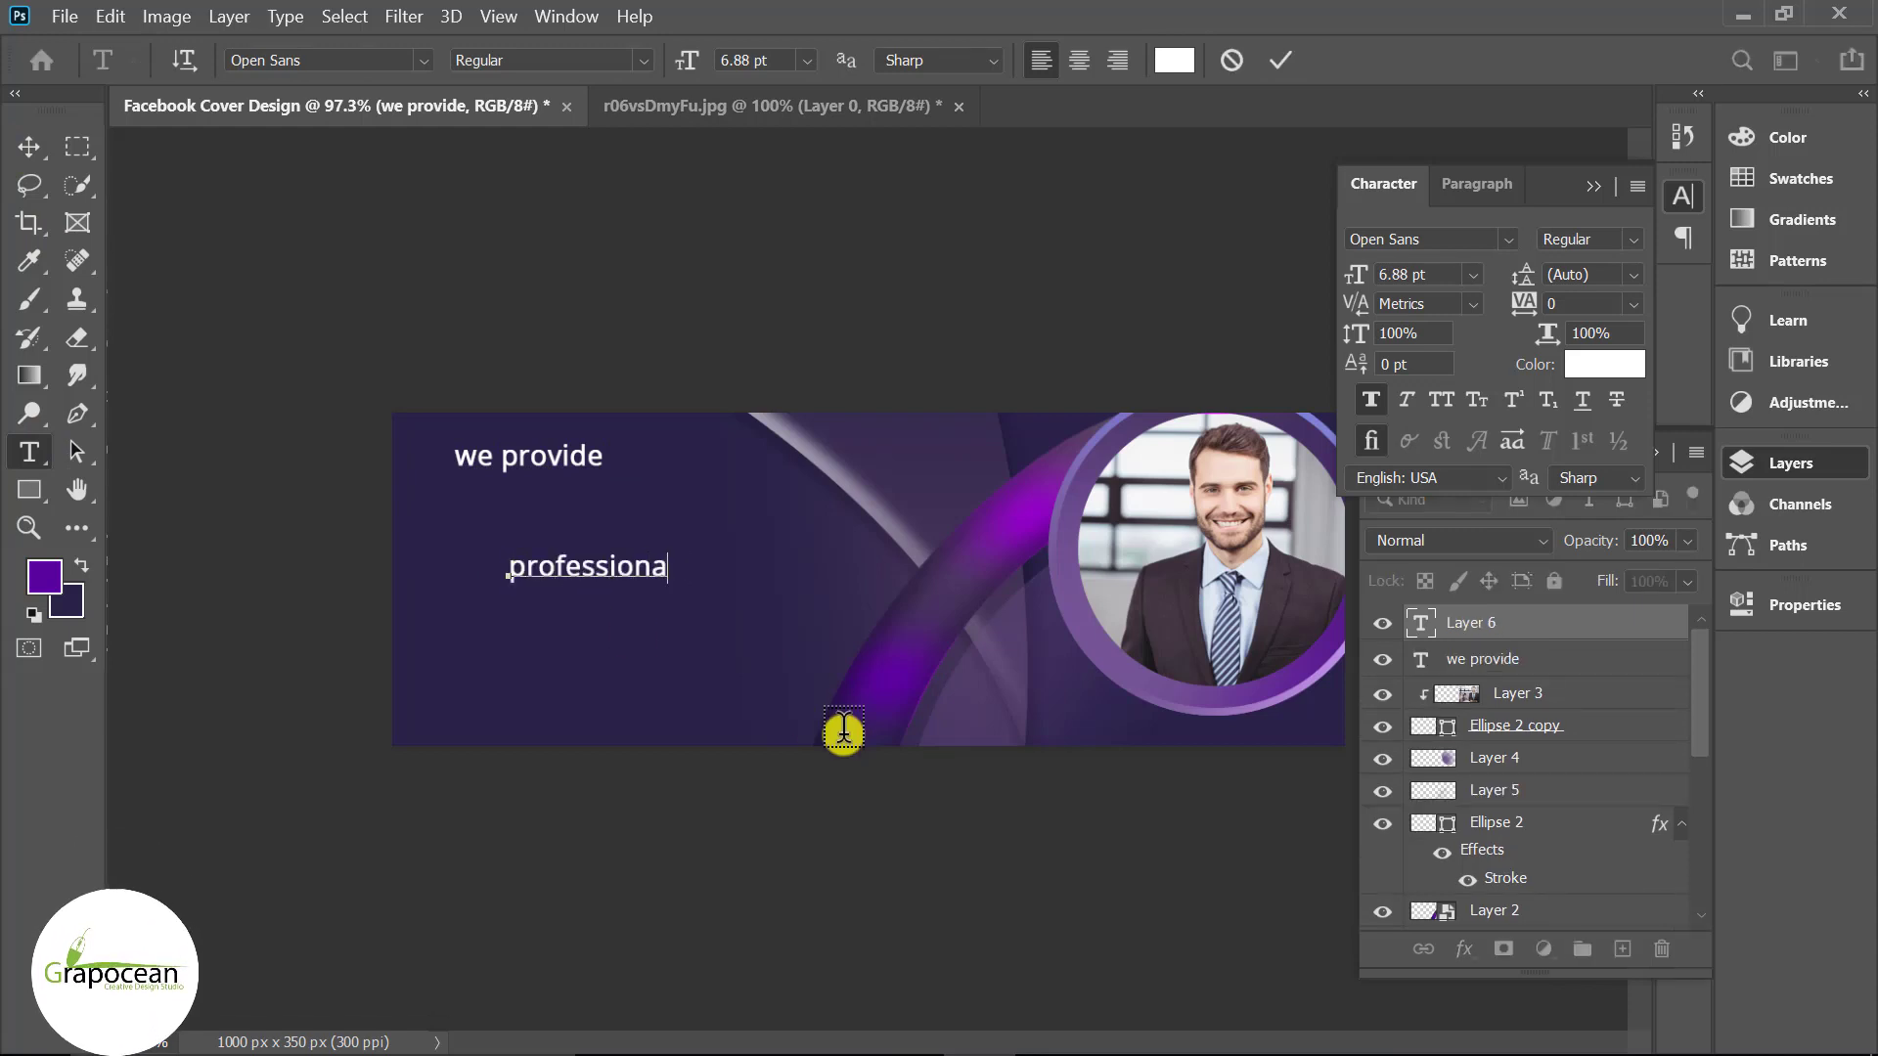
pyautogui.write('l graphic Template')
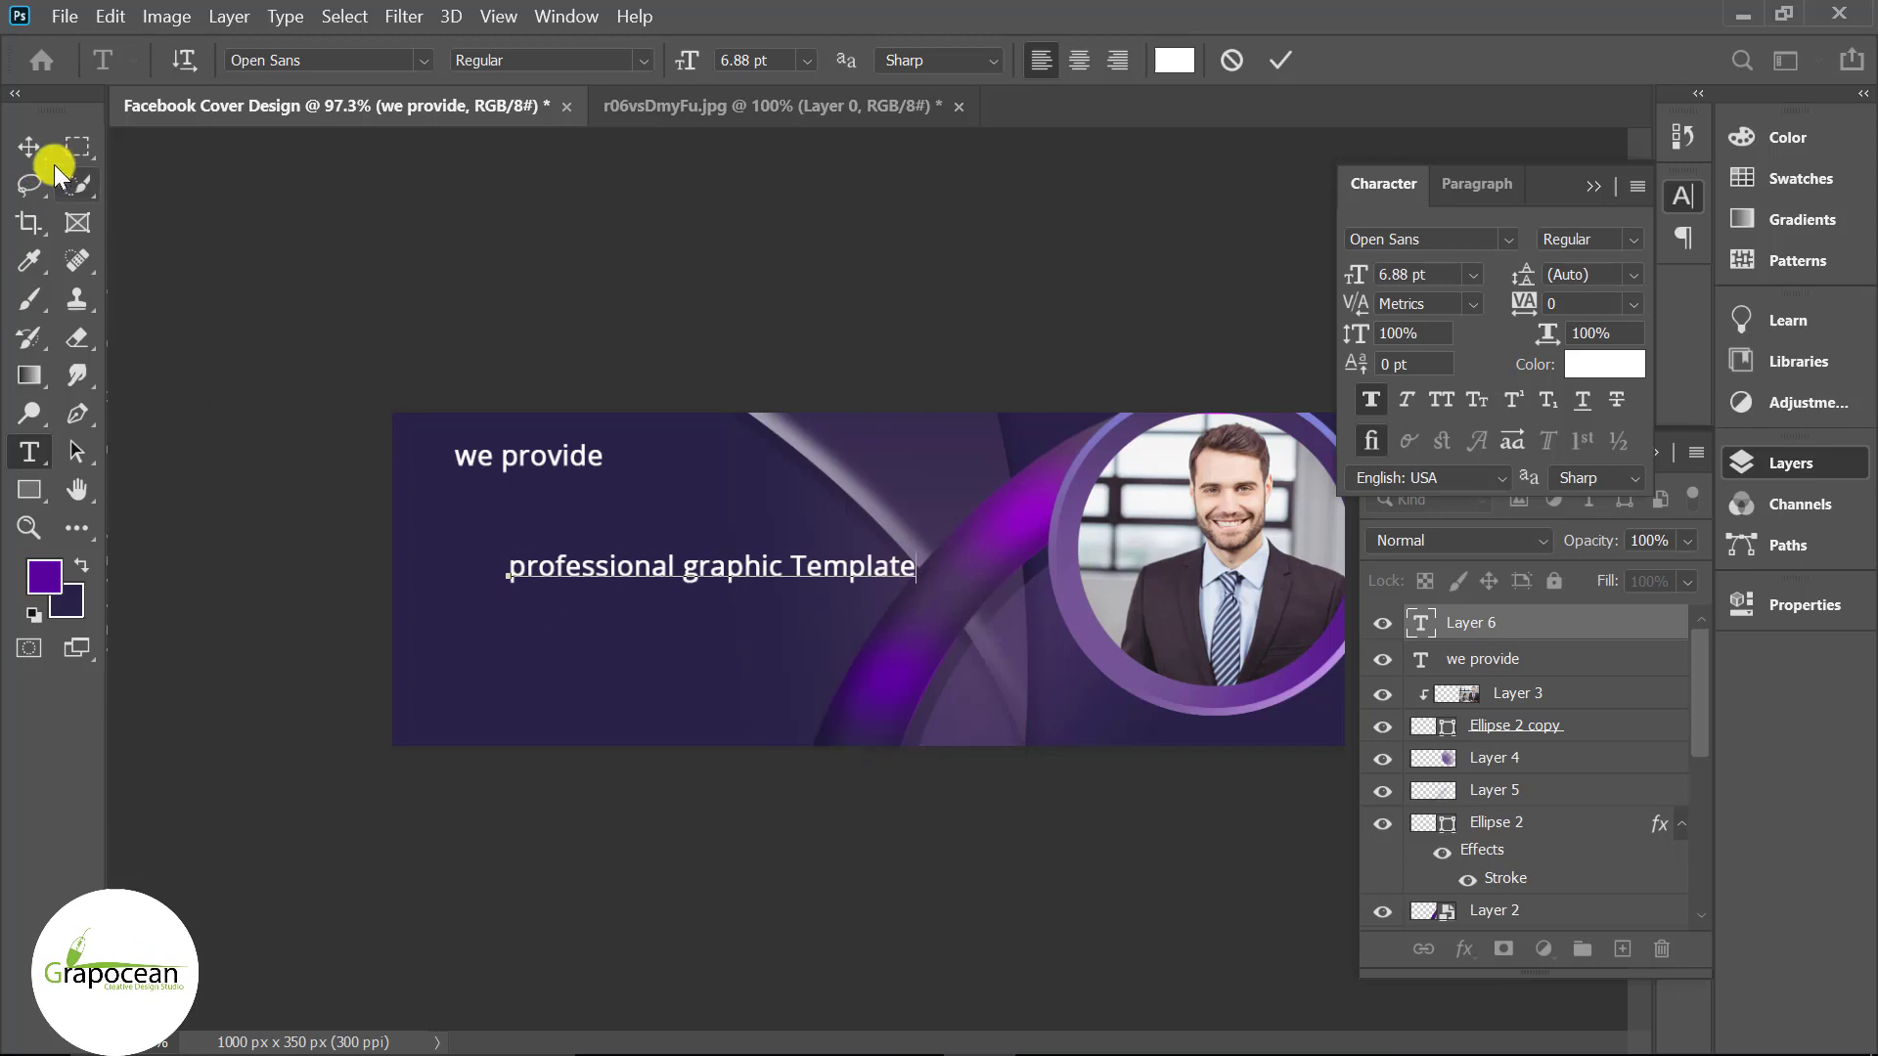
pyautogui.click(29, 147)
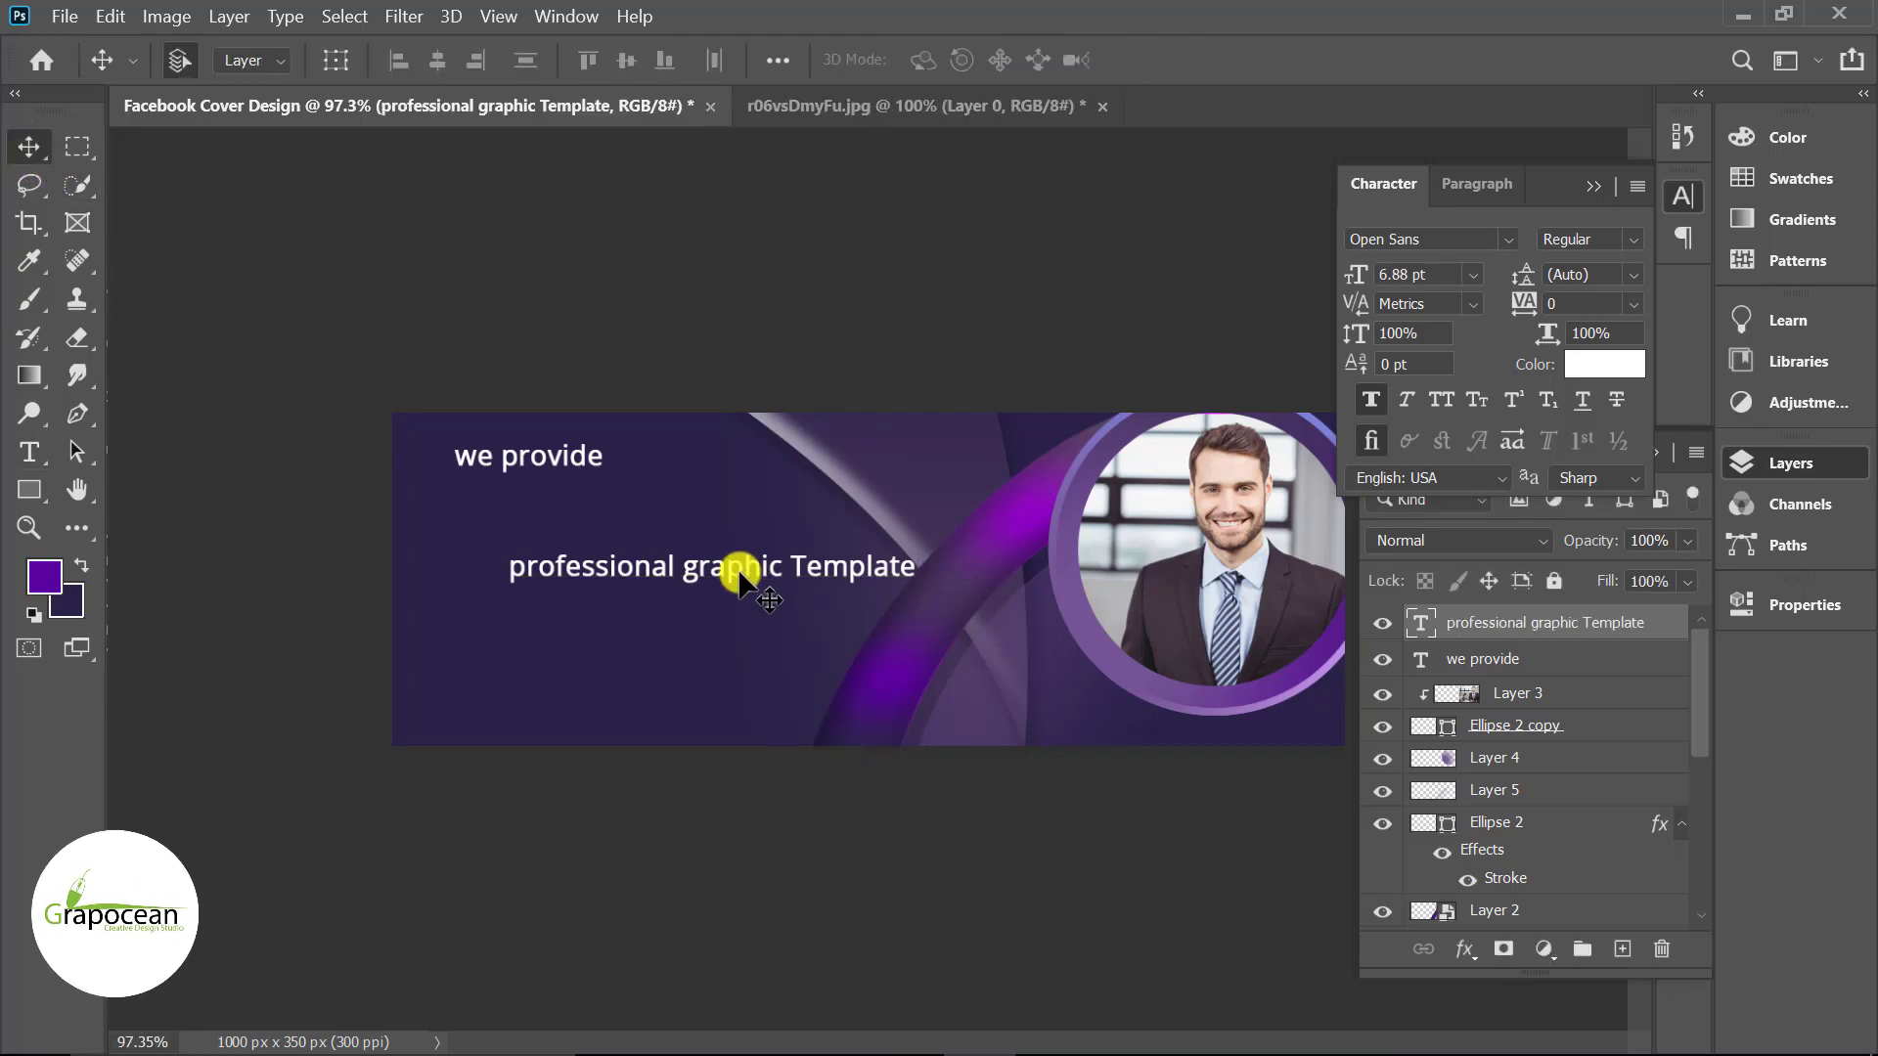
pyautogui.moveTo(685, 577); pyautogui.dragTo(630, 514)
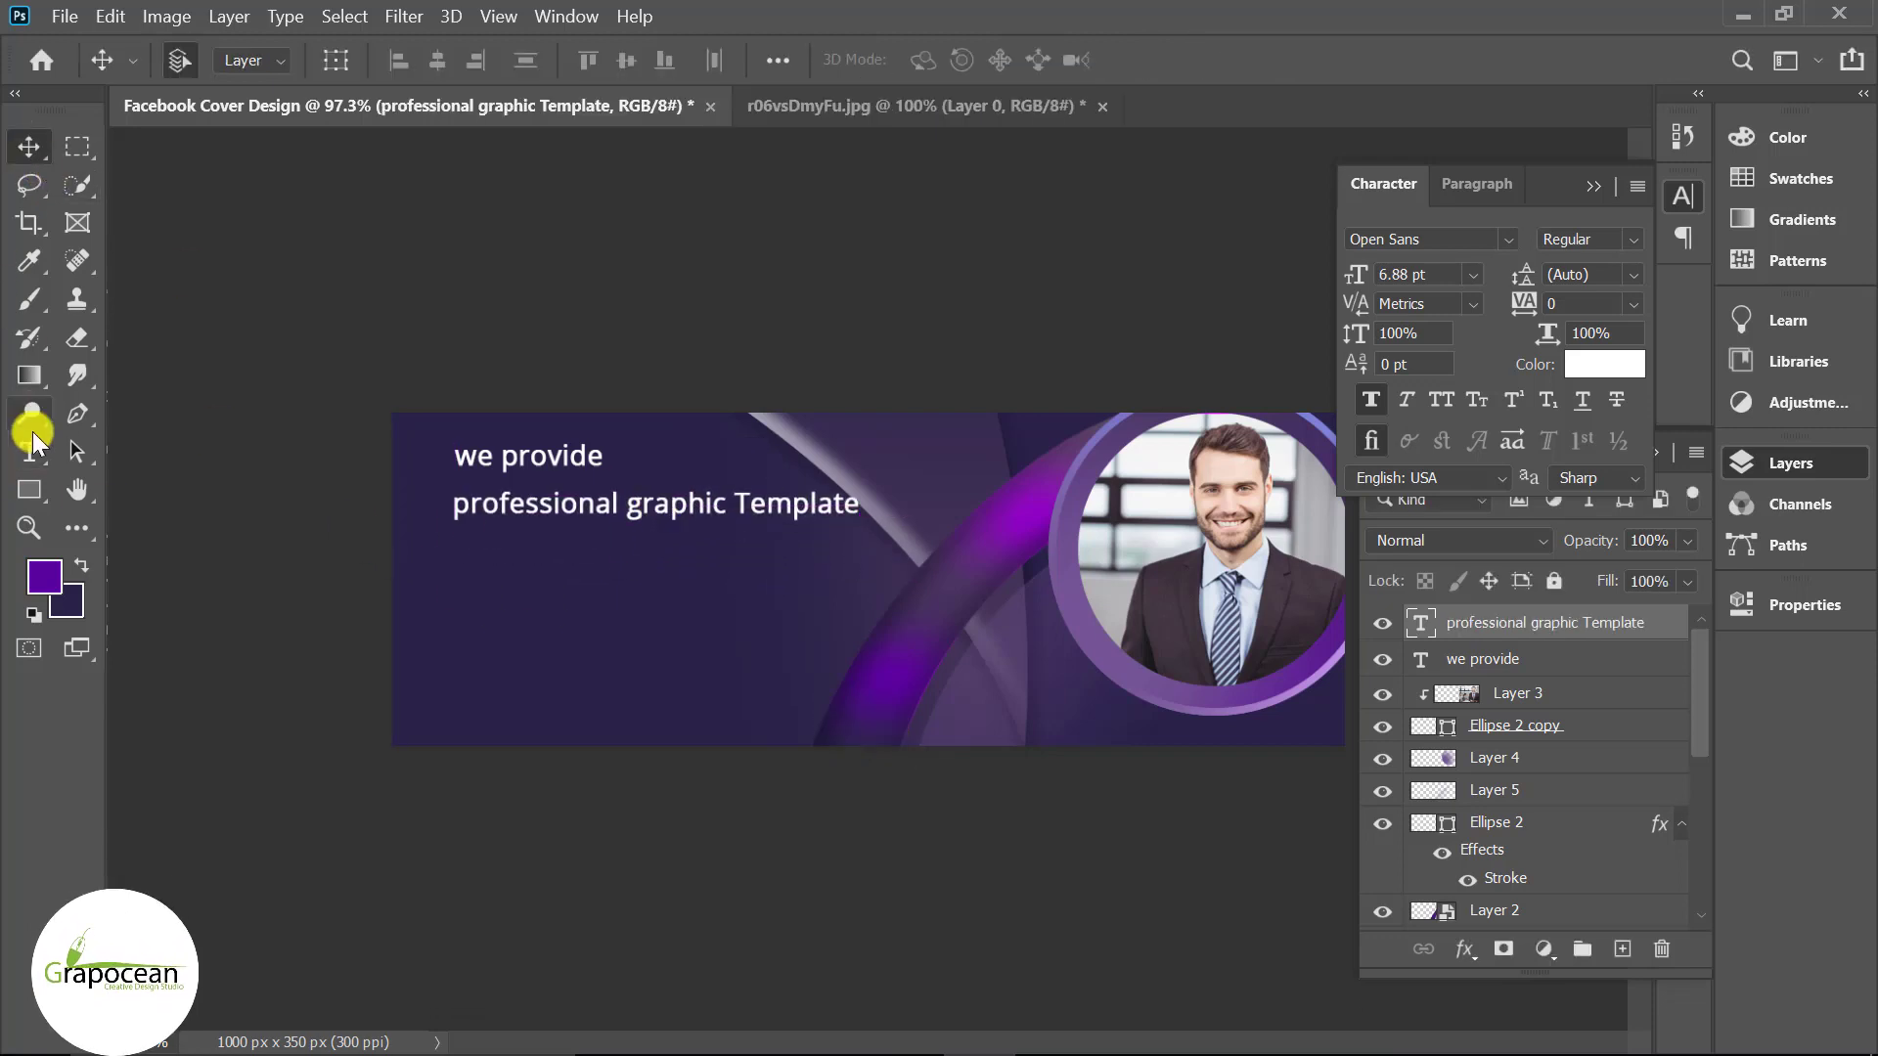
pyautogui.click(30, 448)
# - Break the title before 'Template' onto a second line and enlarge it to 8.88 pt
pyautogui.click(692, 499)
pyautogui.press('Return')
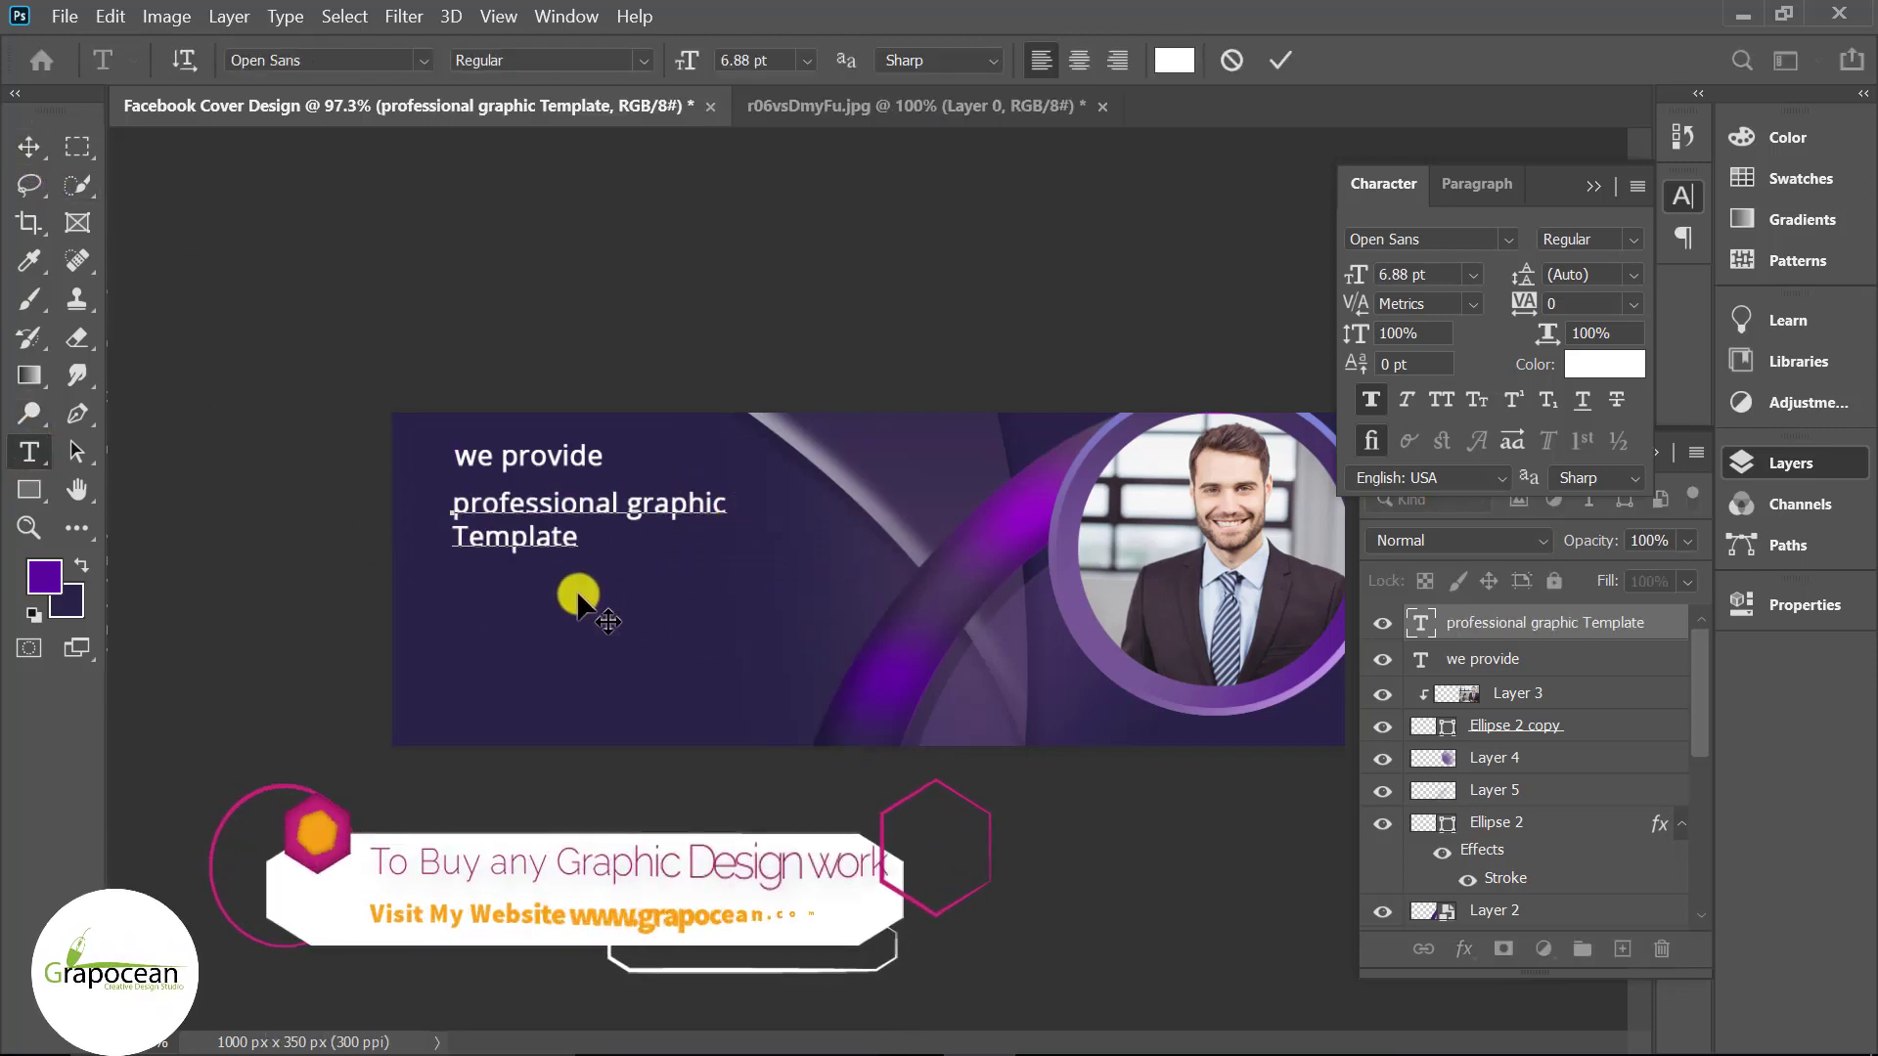
pyautogui.hotkey('ctrl', '+')
pyautogui.moveTo(469, 537); pyautogui.dragTo(185, 461)
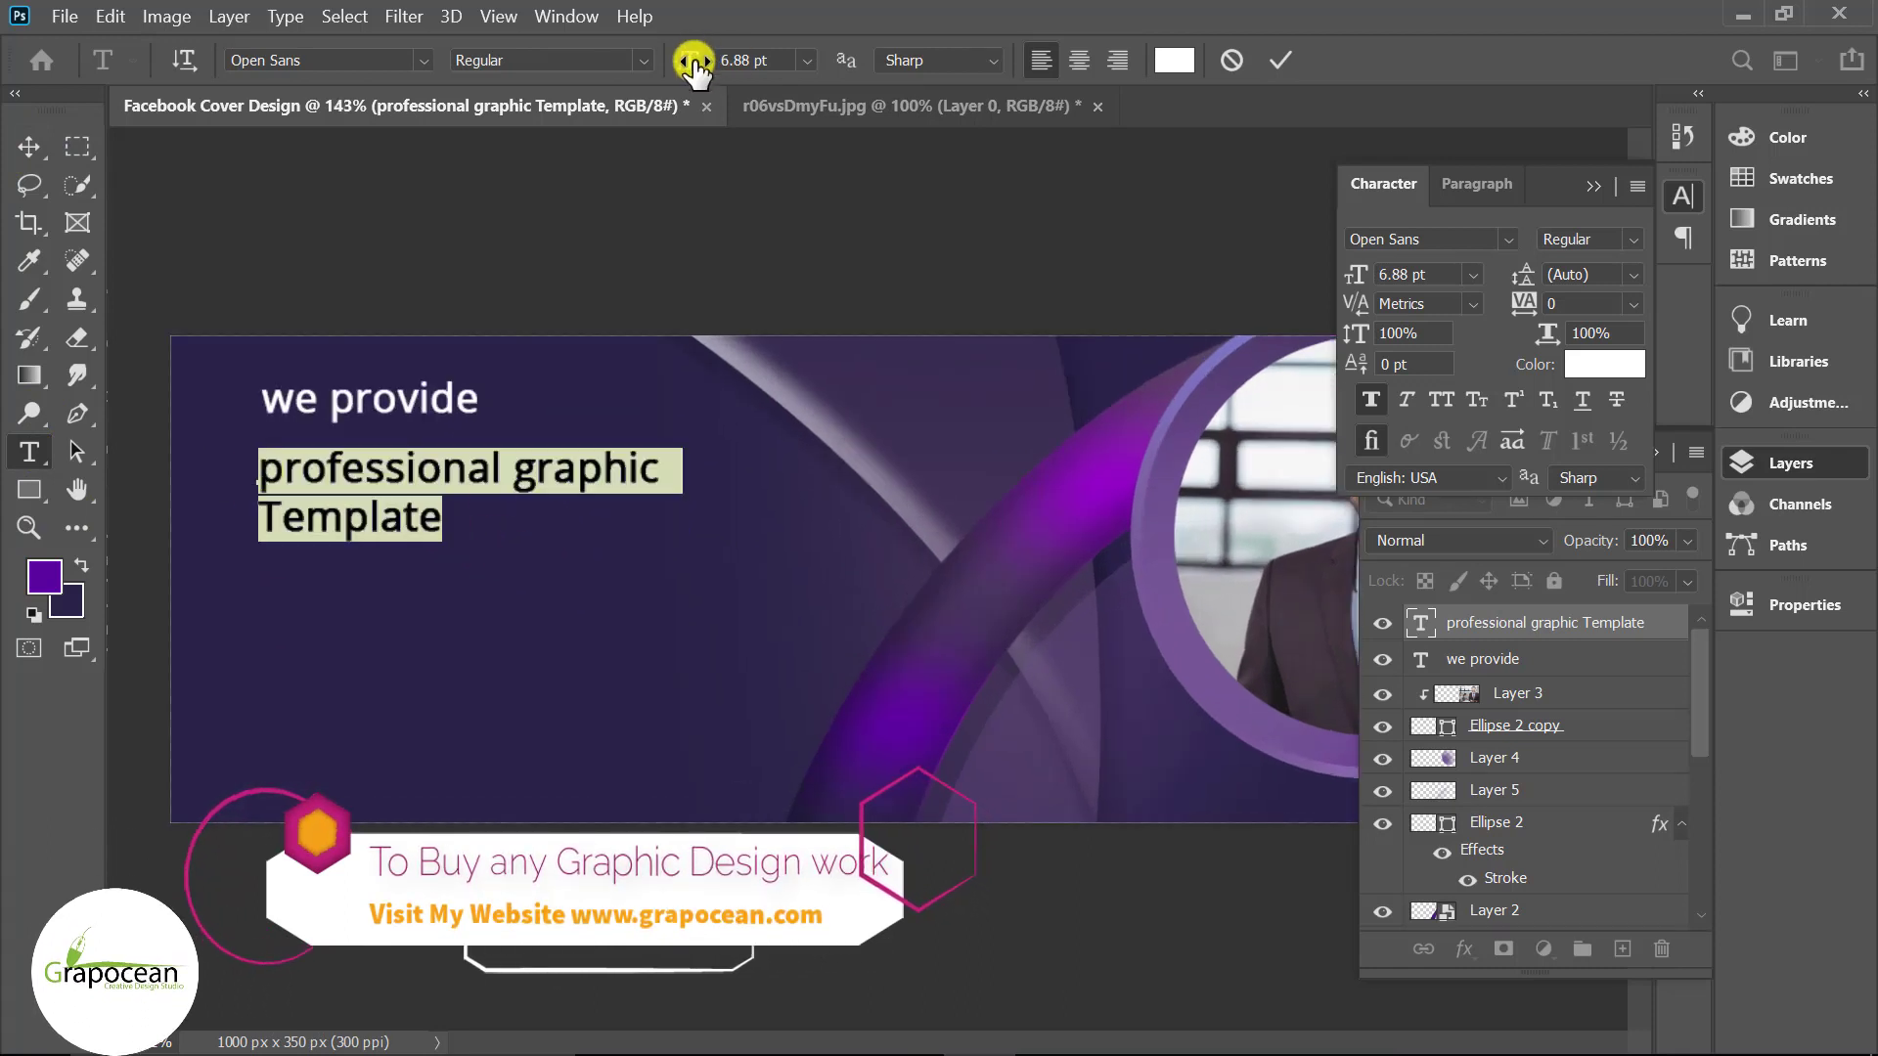
pyautogui.moveTo(693, 66); pyautogui.dragTo(728, 68)
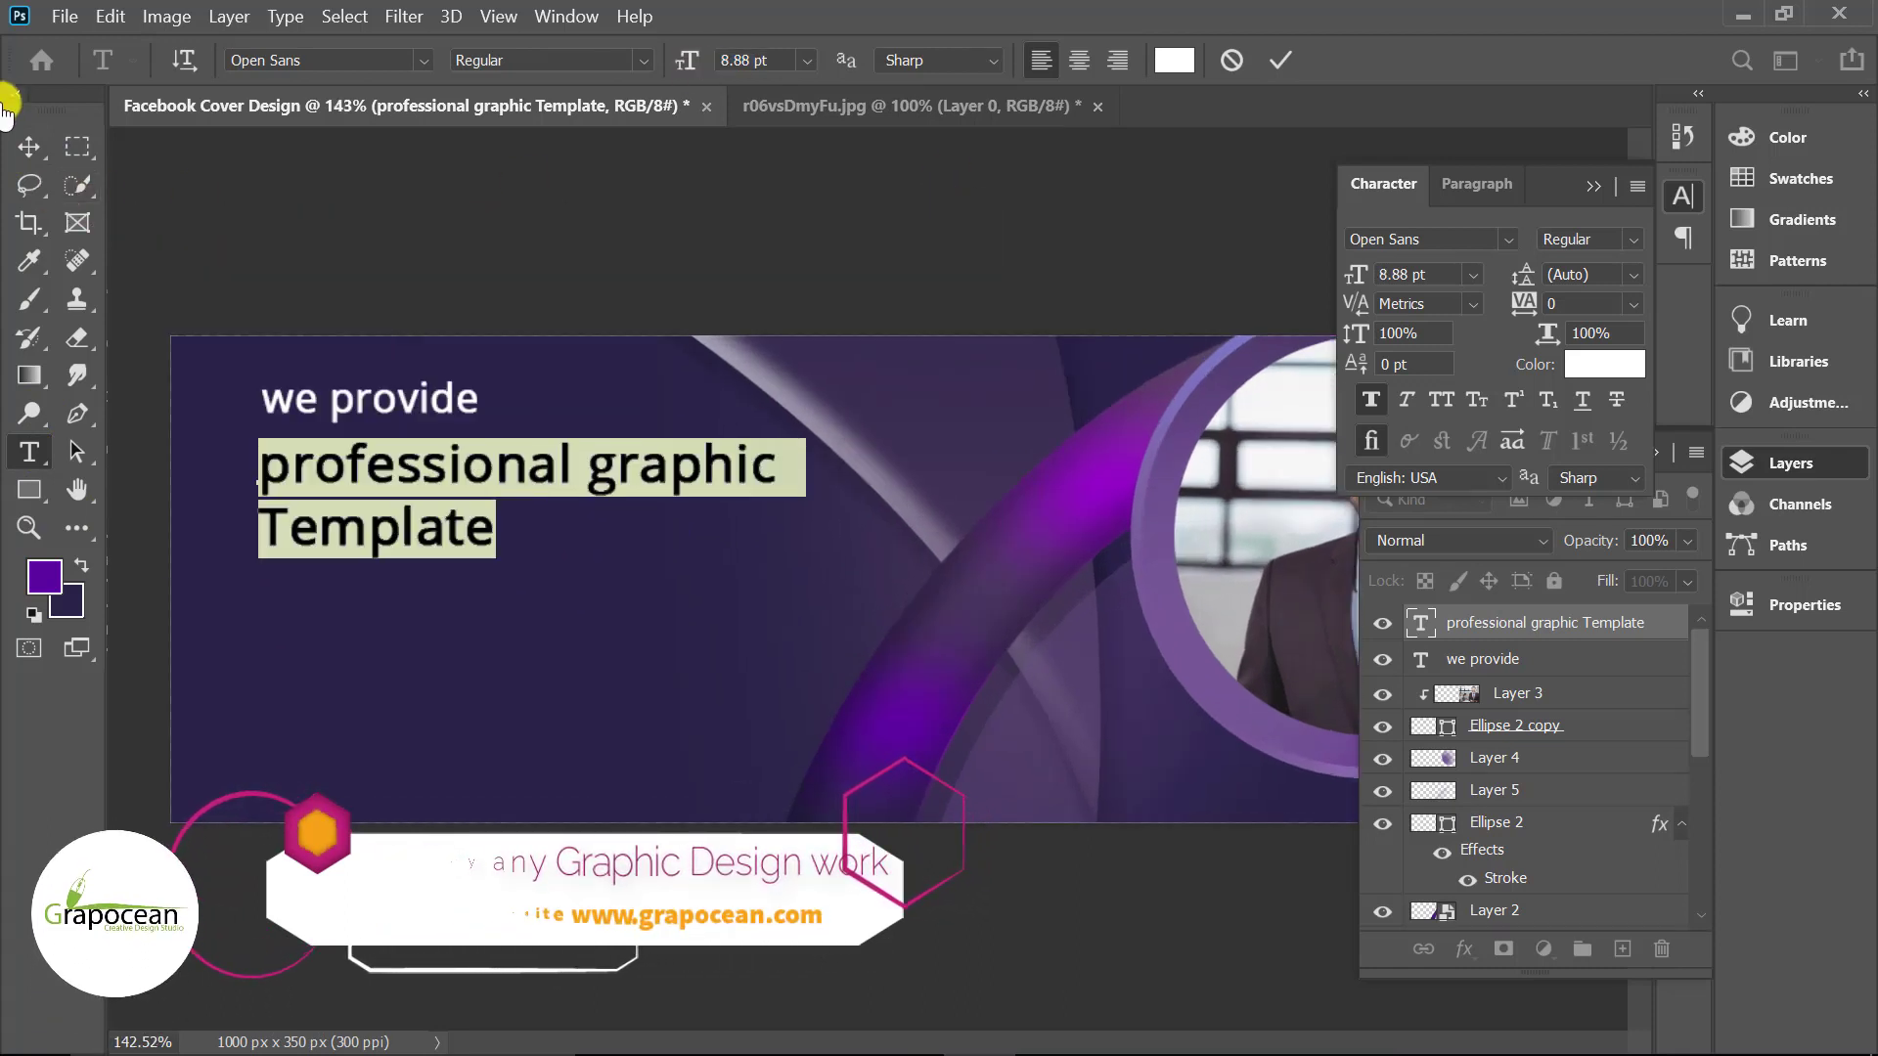
pyautogui.hotkey('ctrl', 'Return')
pyautogui.hotkey('ctrl', '0')
# - Left-align 'we provide' with the title and place the title just beneath it
pyautogui.press('v')
pyautogui.moveTo(545, 508); pyautogui.dragTo(533, 499)
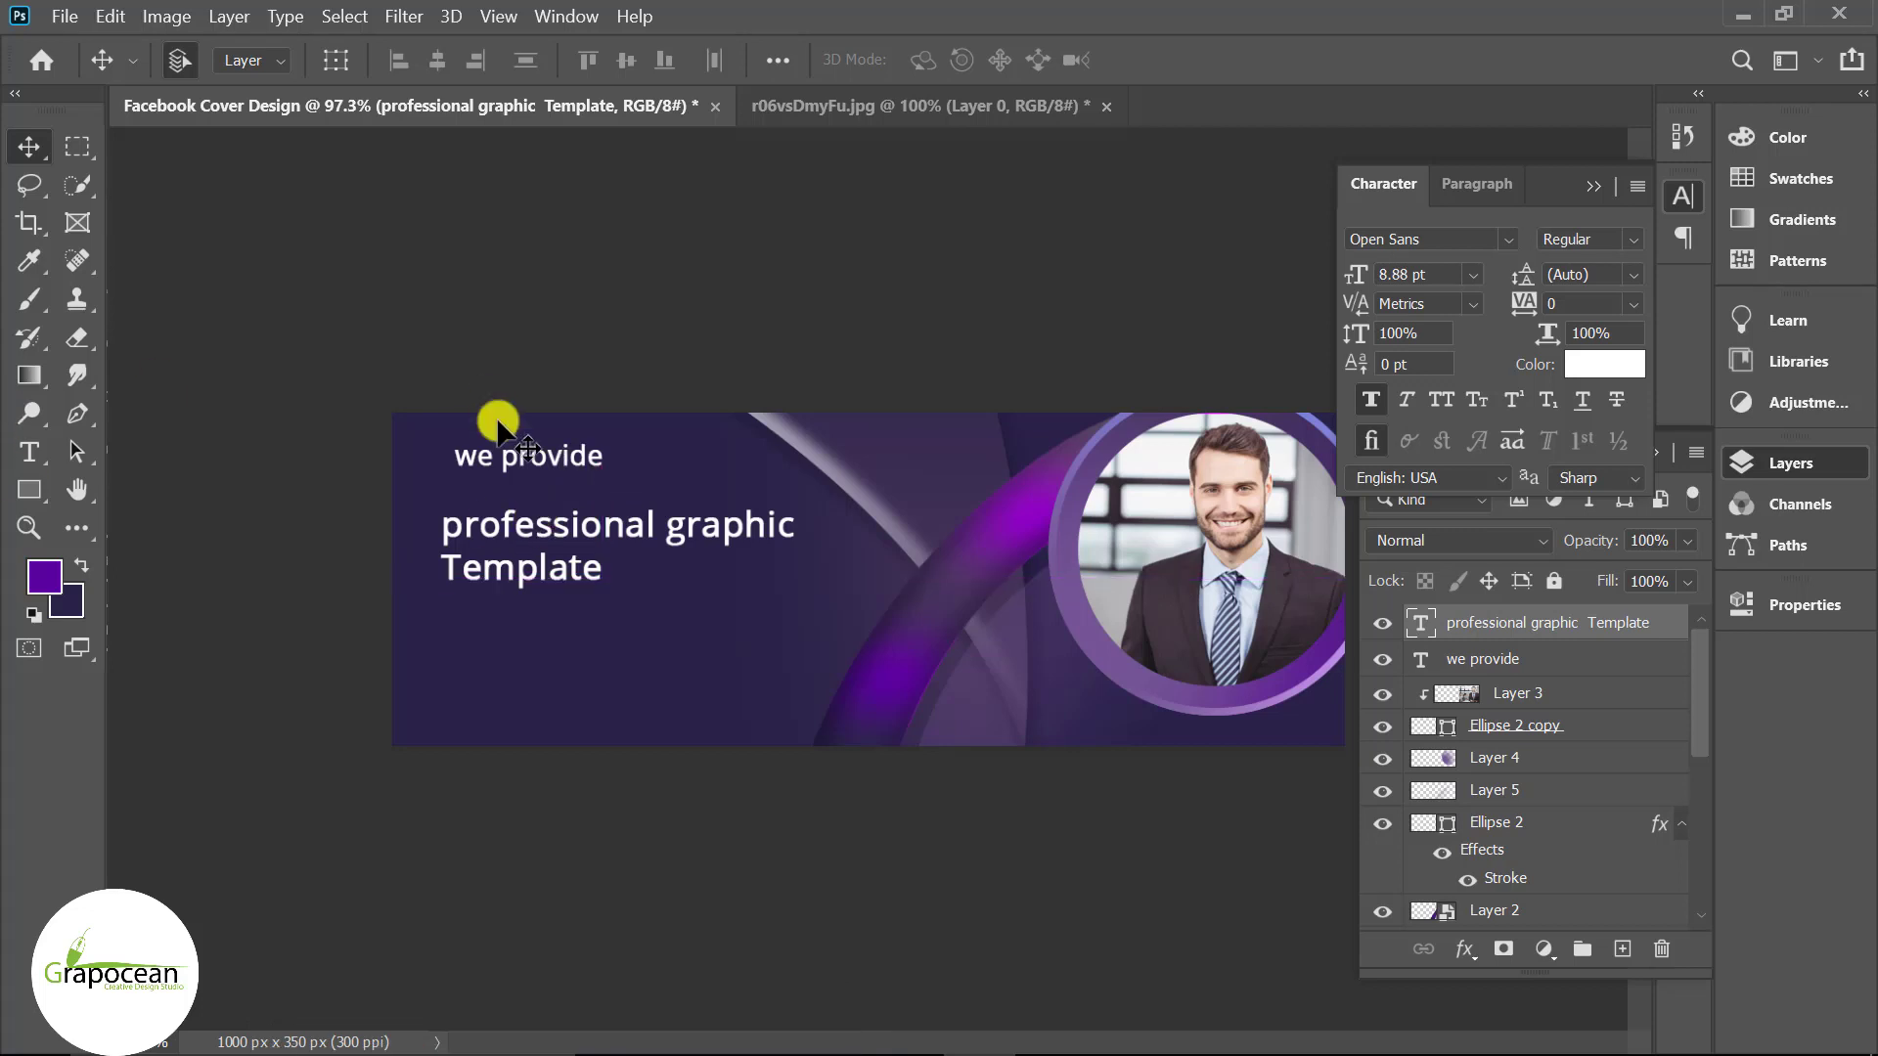
pyautogui.moveTo(499, 427); pyautogui.dragTo(484, 429)
pyautogui.moveTo(536, 540)
pyautogui.mouseDown()
pyautogui.moveTo(543, 523)
pyautogui.moveTo(202, 423)
pyautogui.mouseUp()
# - Set the title font to Bebas, then select the word TEMPLATE
pyautogui.click(29, 452)
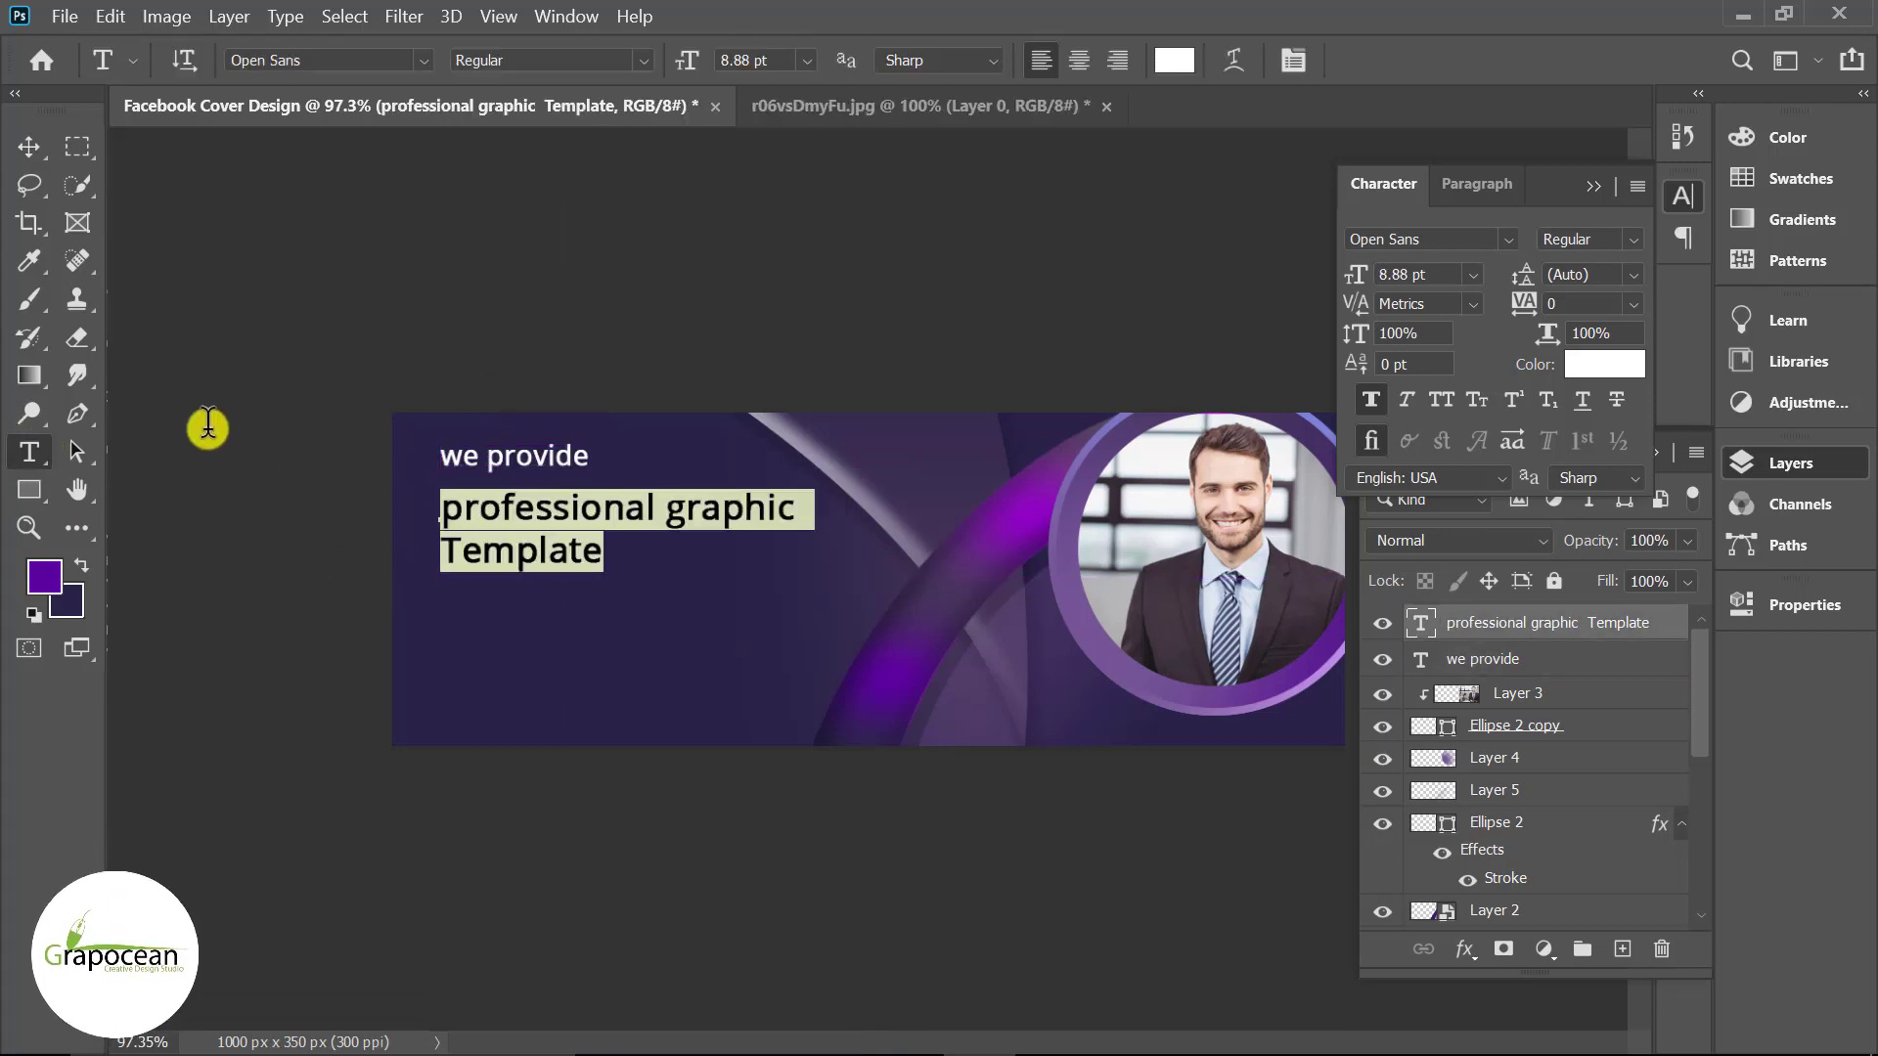
pyautogui.click(427, 68)
pyautogui.click(512, 235)
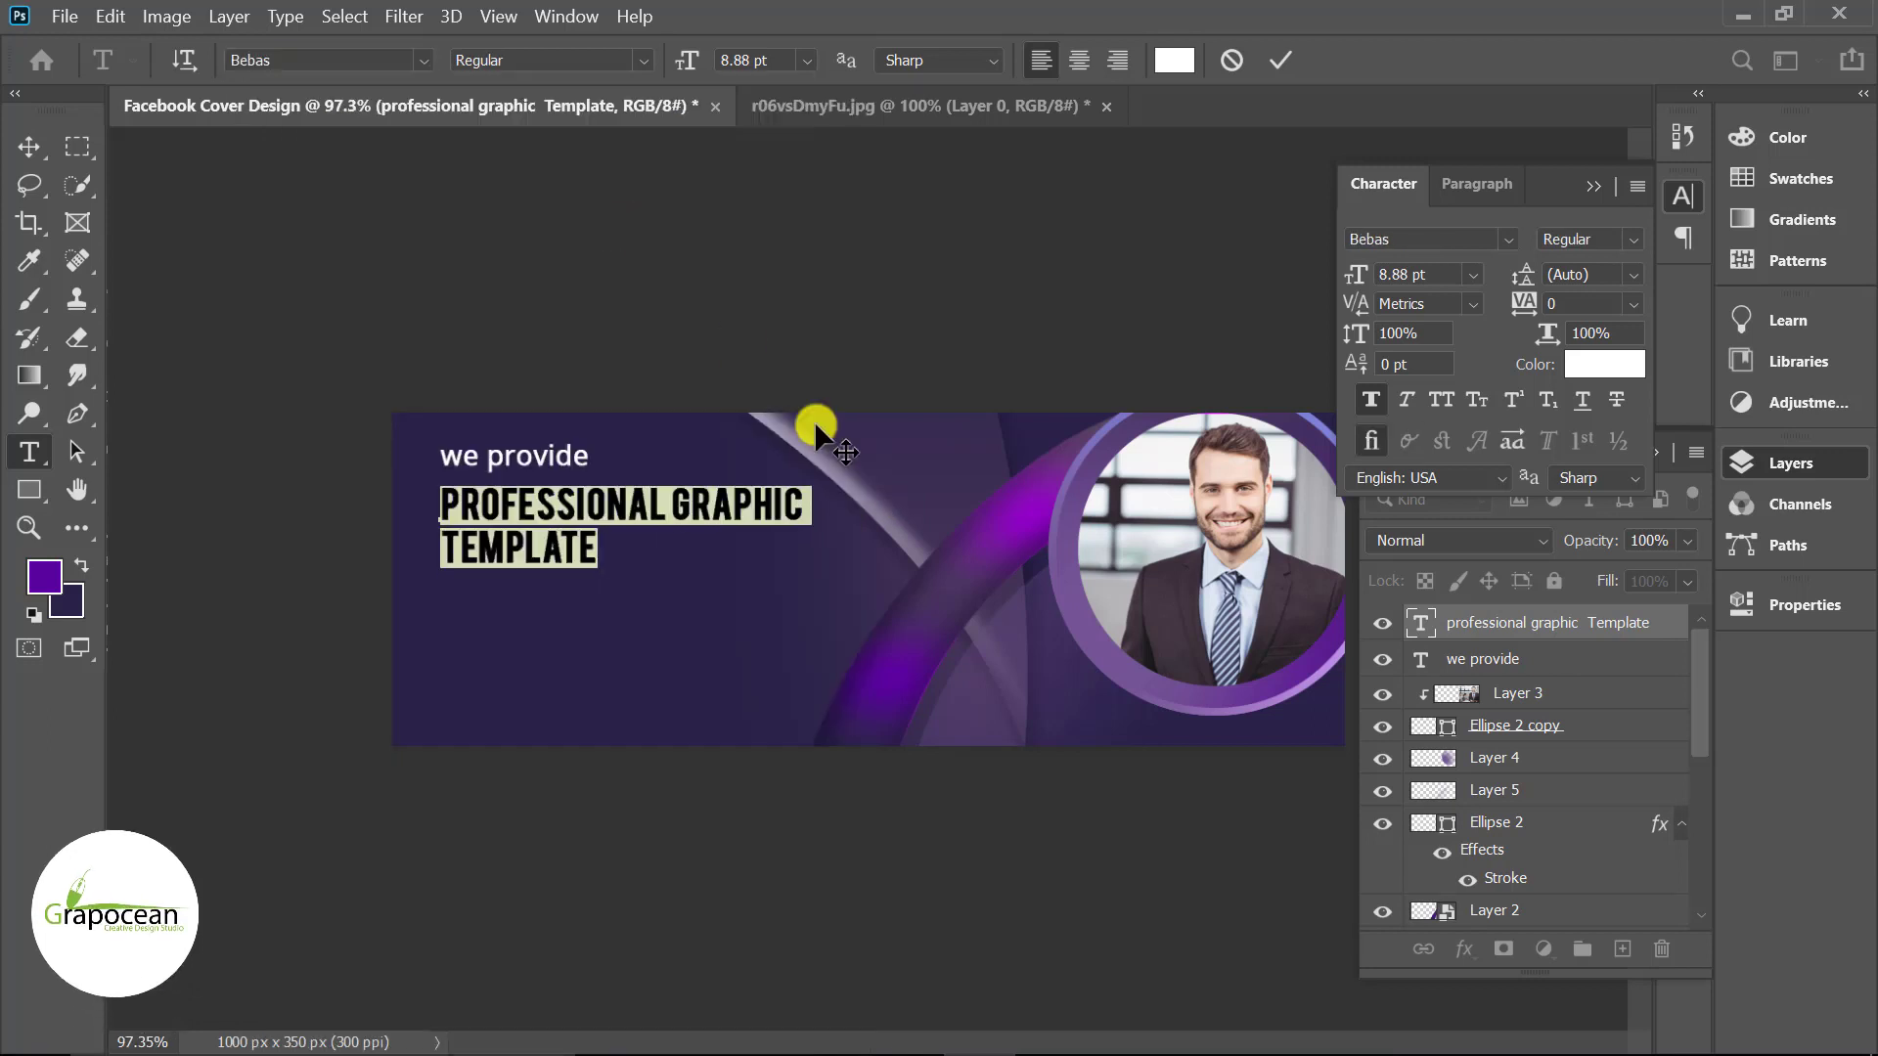
pyautogui.click(30, 147)
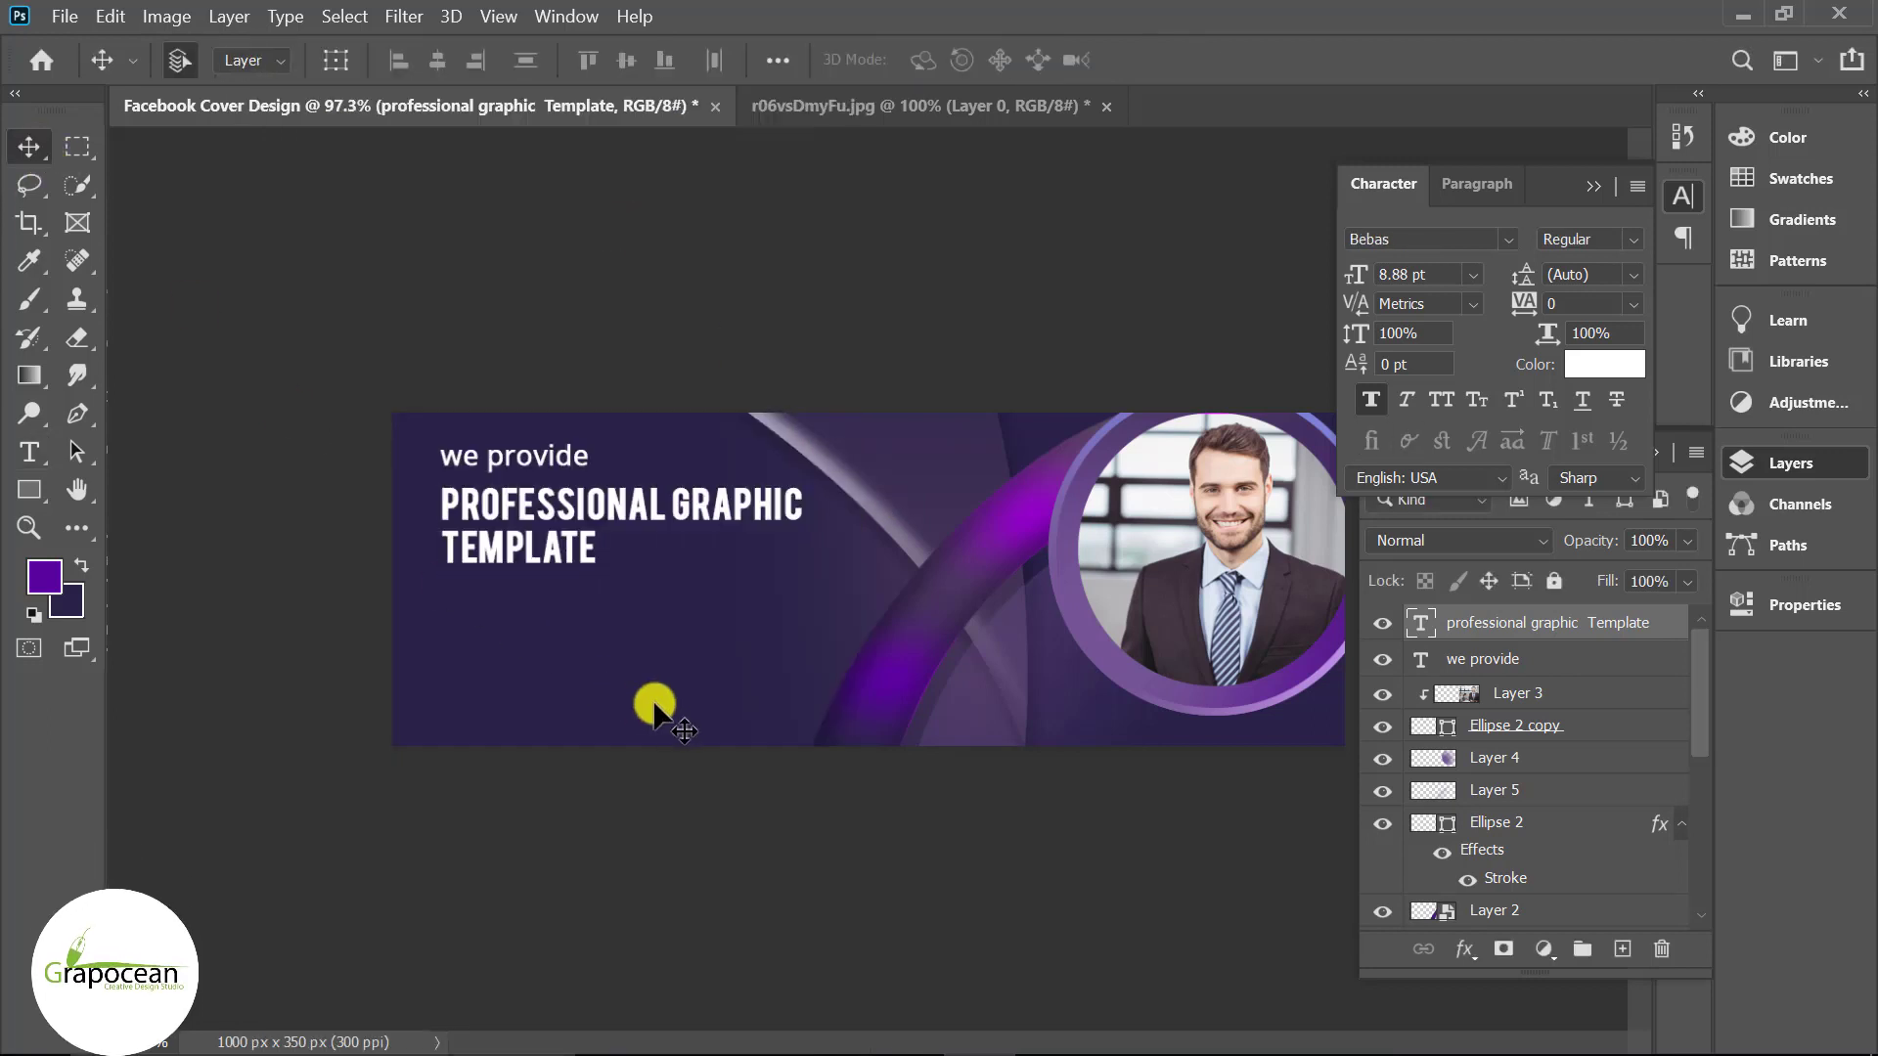
pyautogui.click(30, 452)
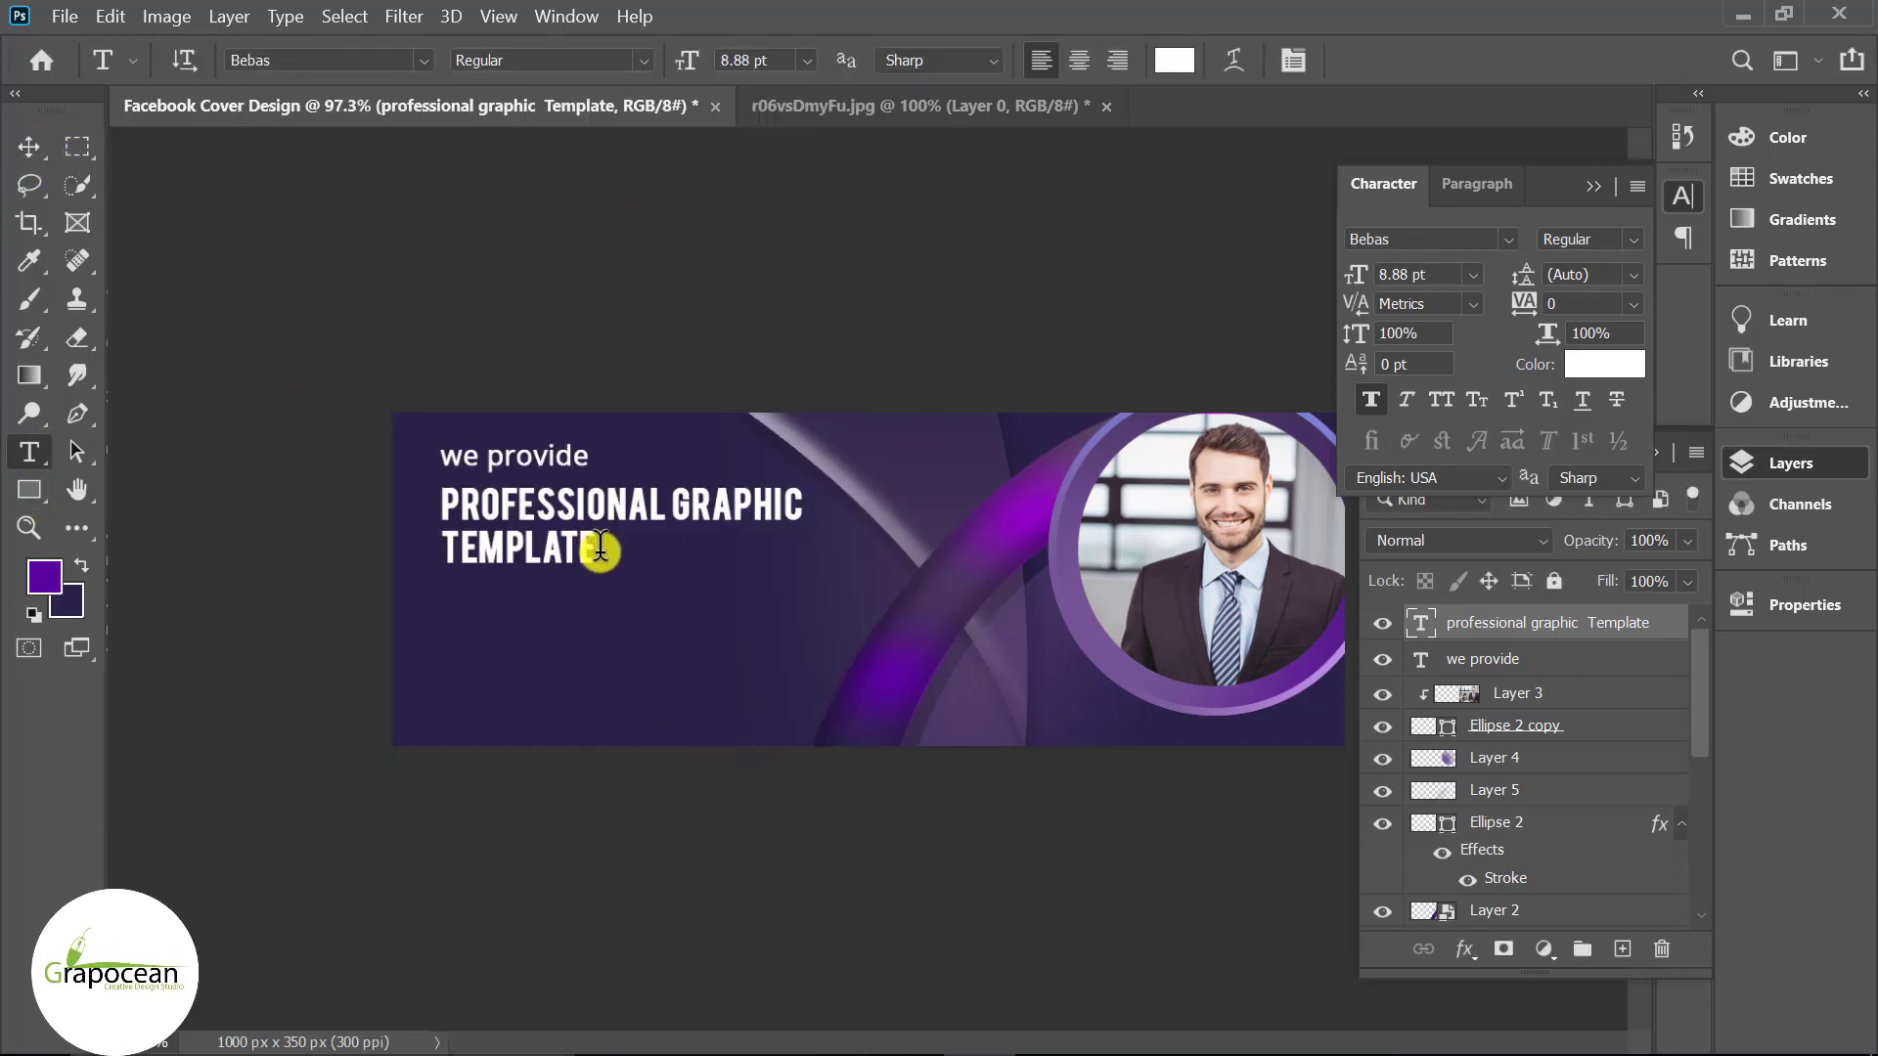
pyautogui.moveTo(600, 550); pyautogui.dragTo(506, 520)
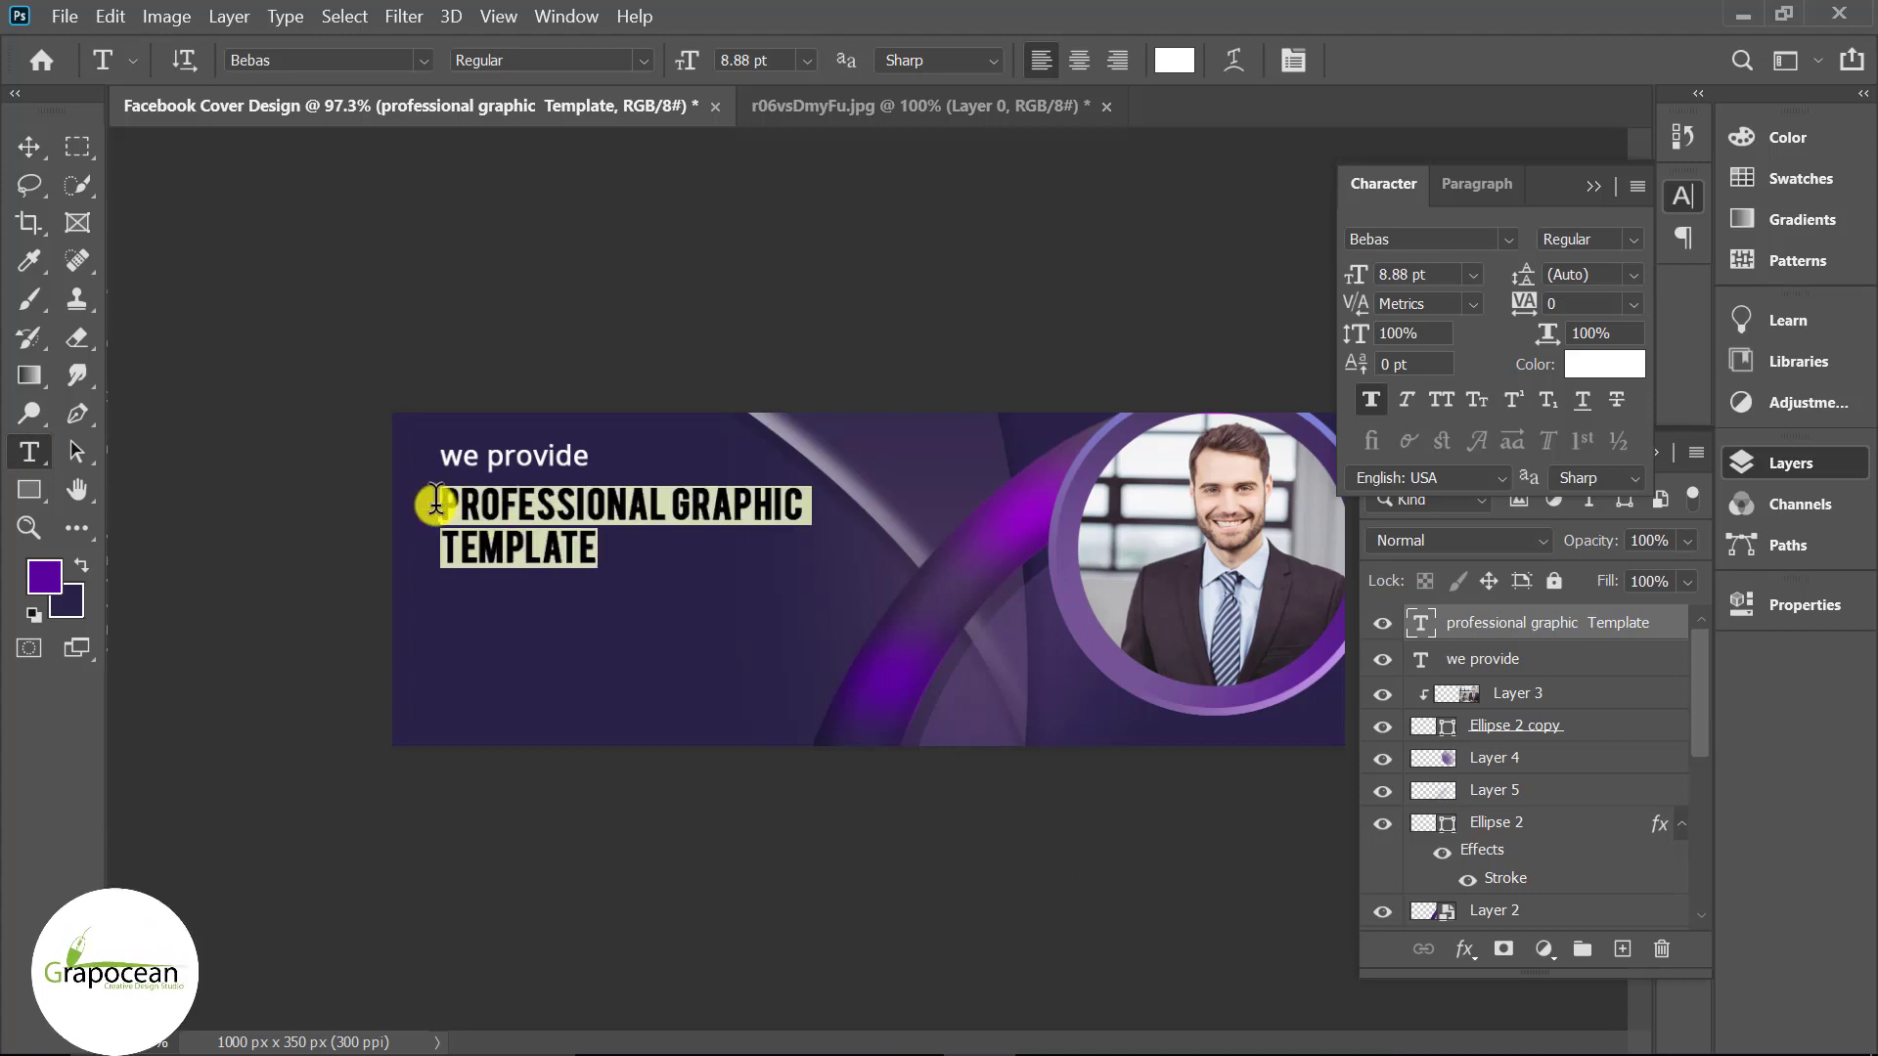
# - Colour the word TEMPLATE yellow (ffc600)
pyautogui.click(1173, 60)
pyautogui.click(1223, 828)
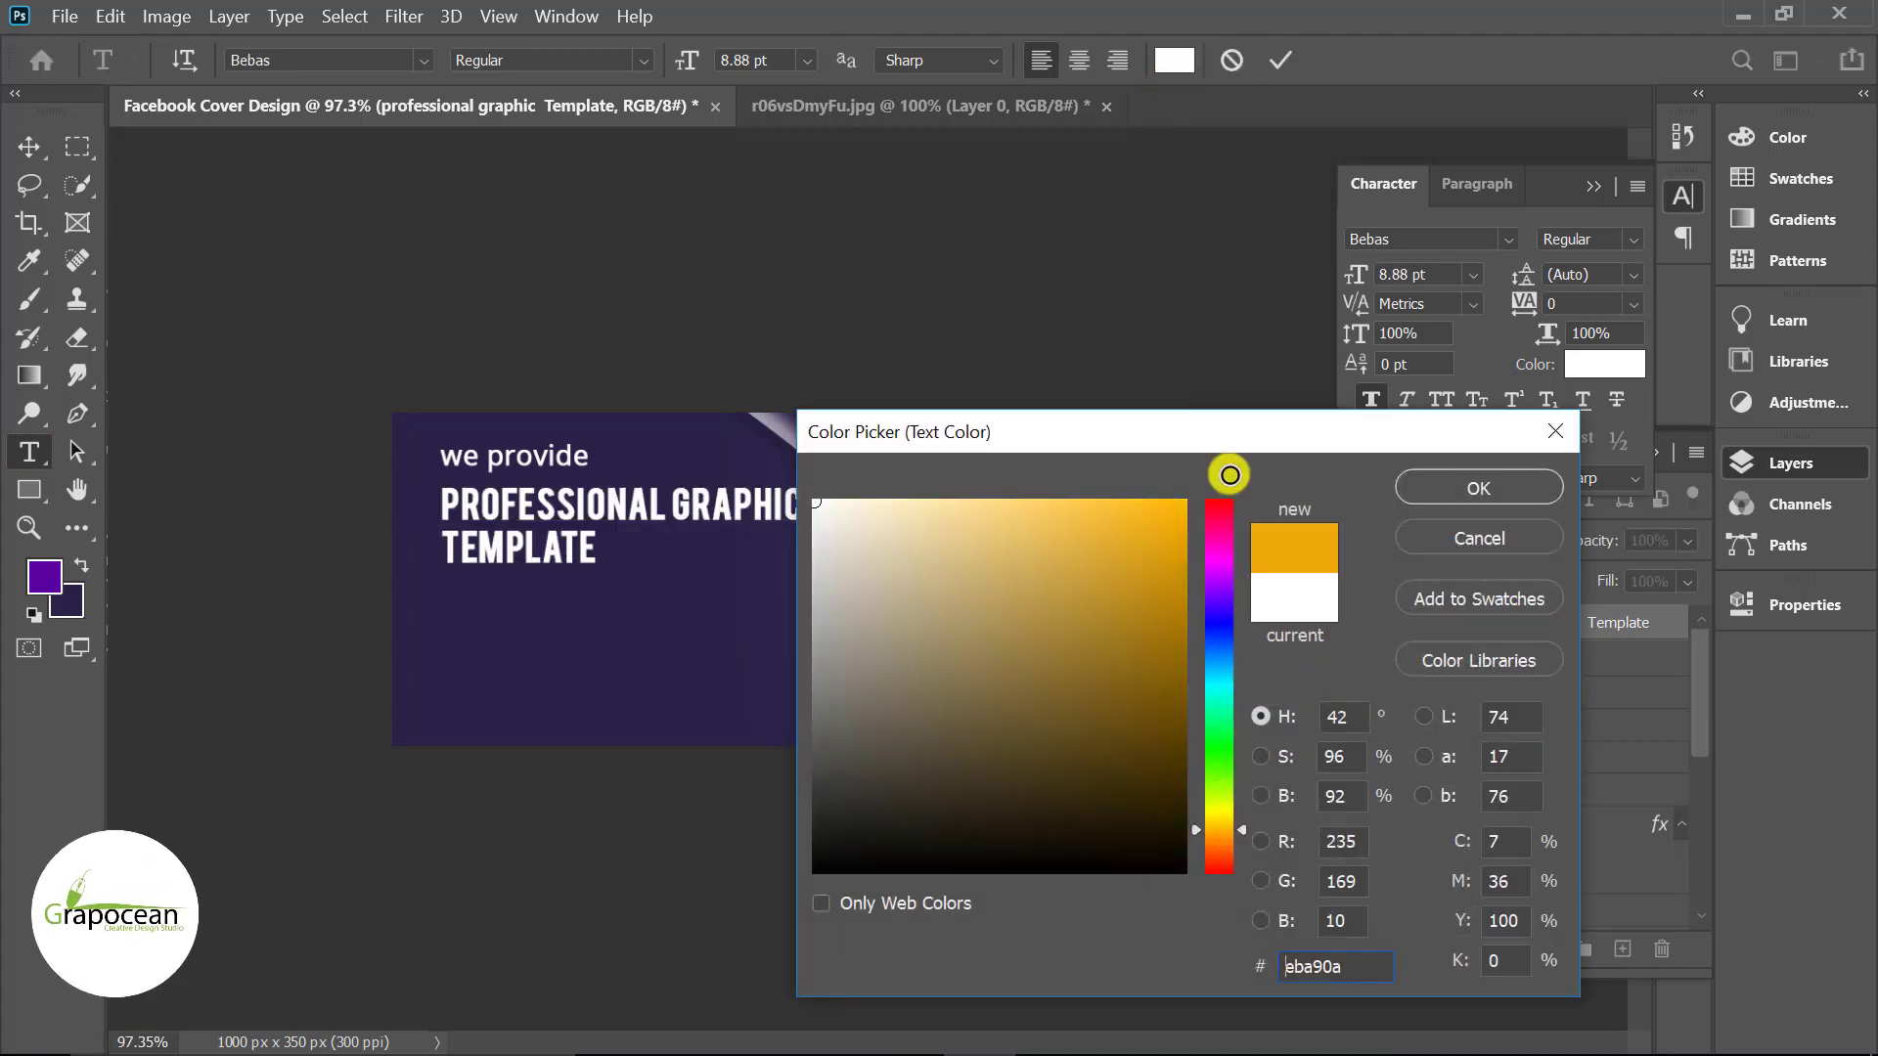
pyautogui.moveTo(1181, 503); pyautogui.dragTo(1122, 472)
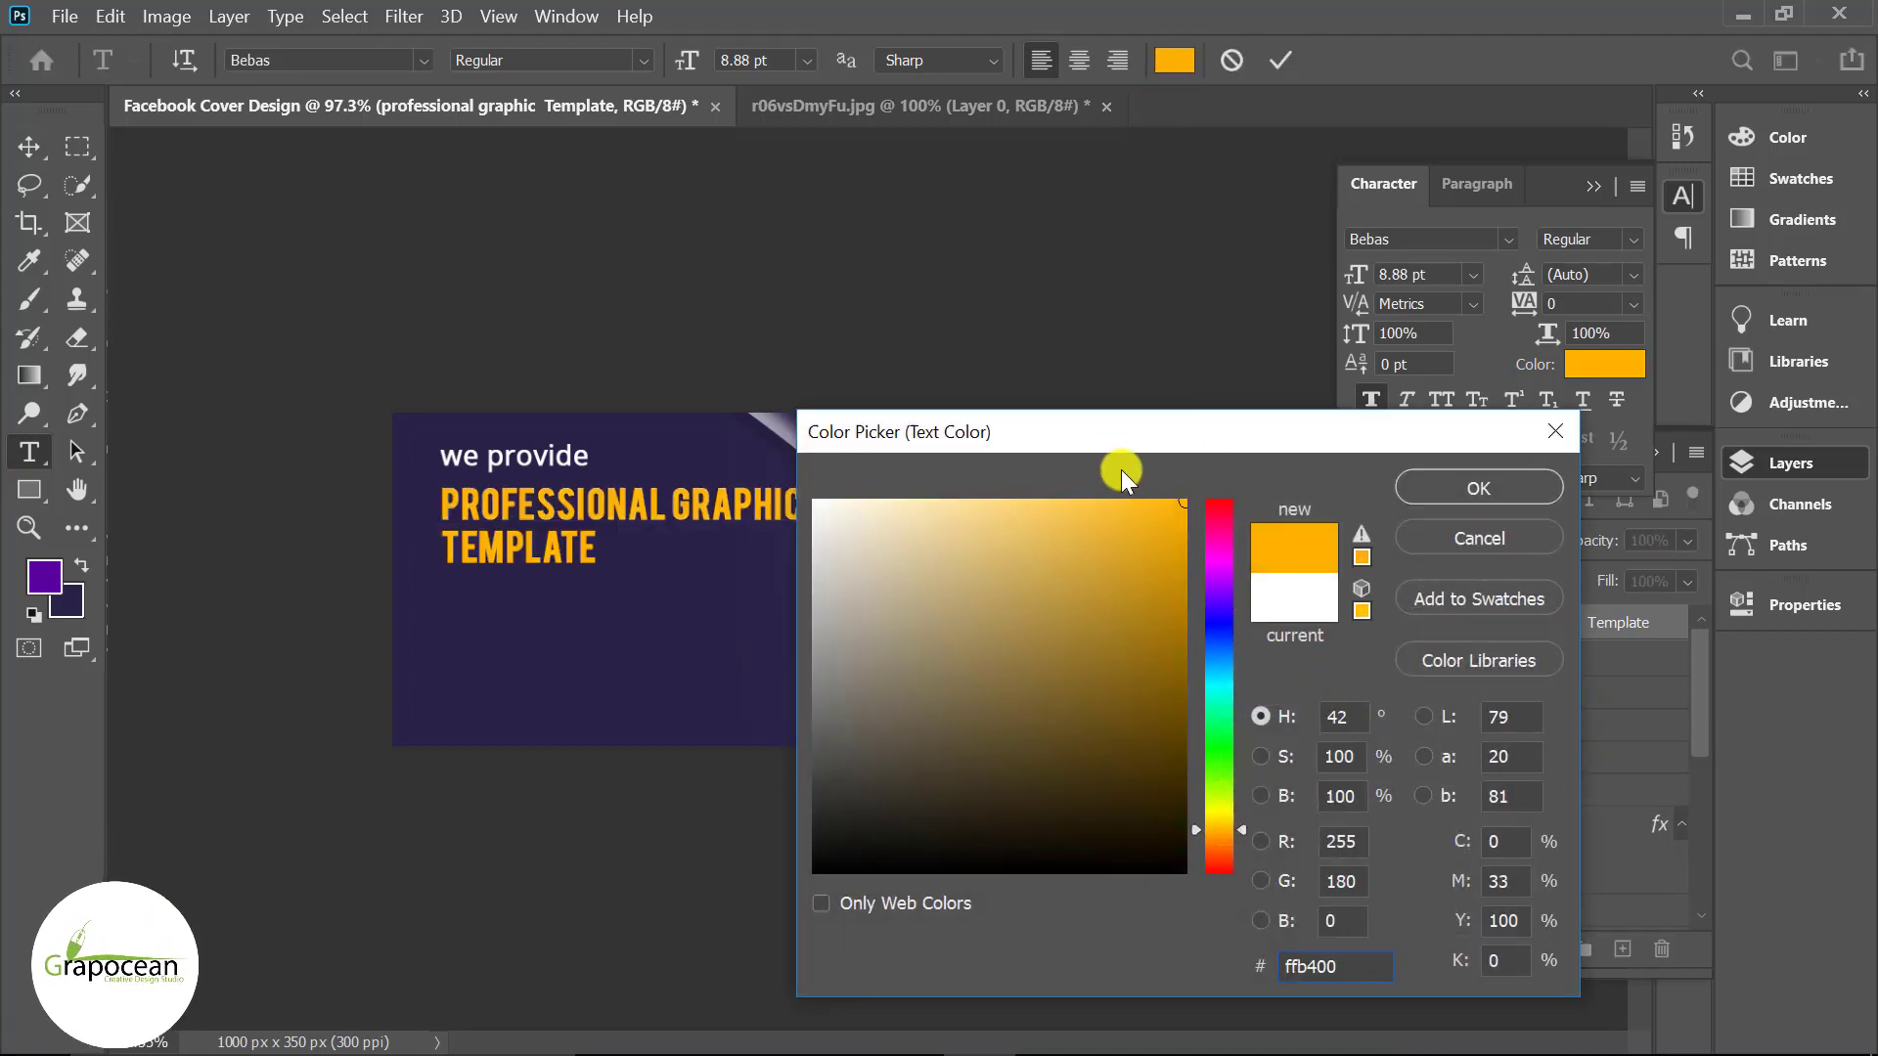
pyautogui.click(1500, 545)
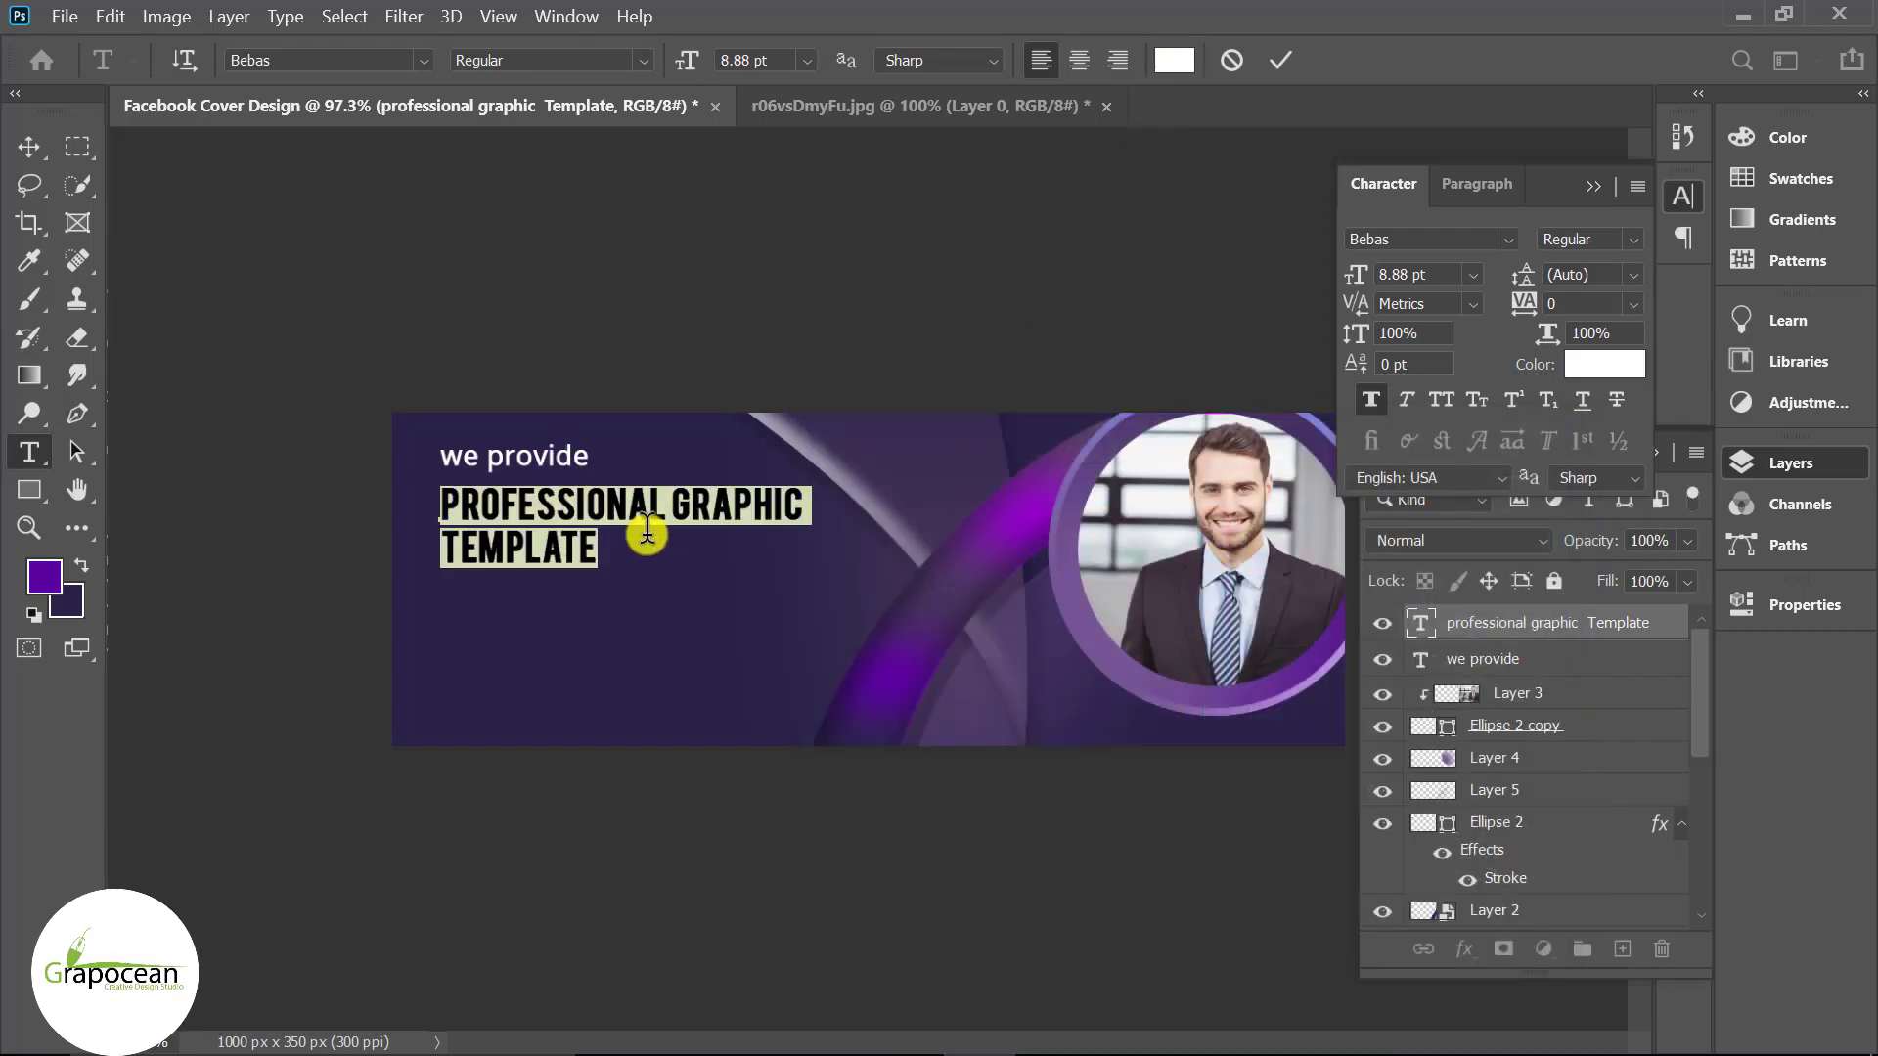
pyautogui.click(1174, 60)
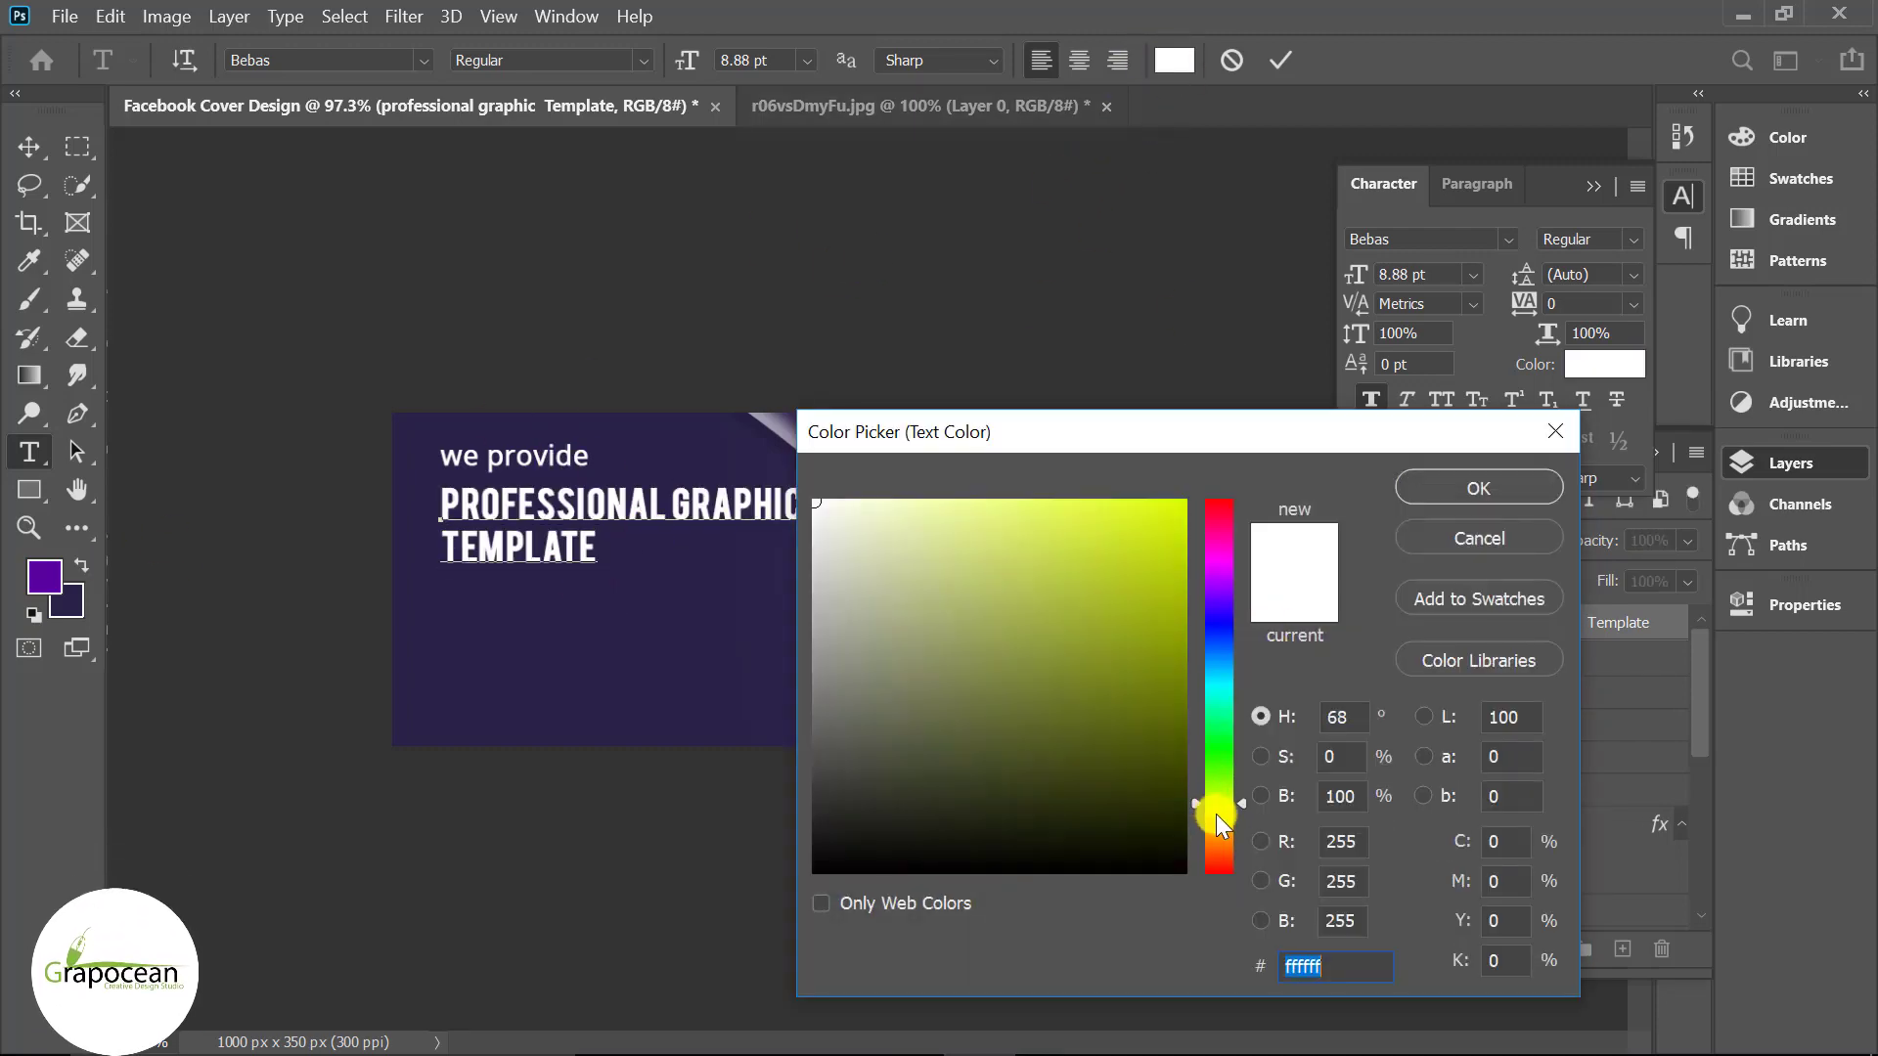
pyautogui.moveTo(1217, 814); pyautogui.dragTo(1216, 826)
pyautogui.click(1183, 503)
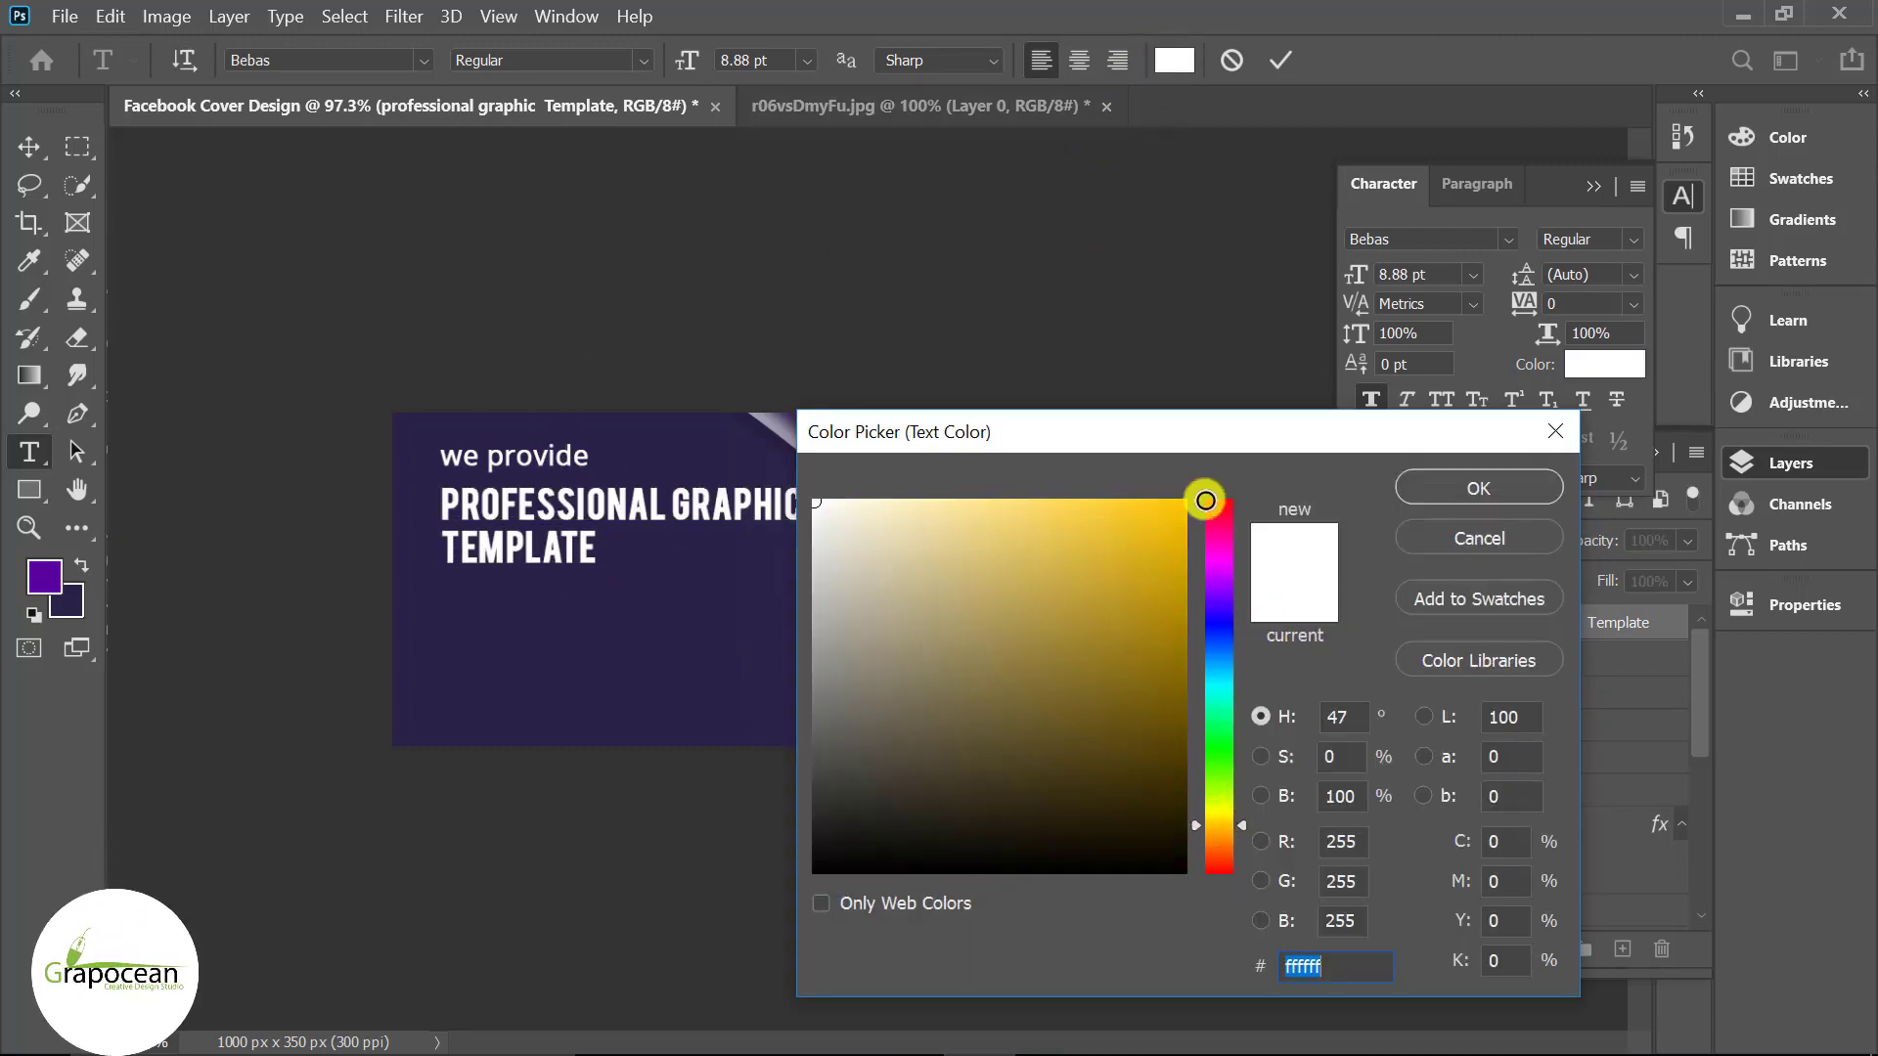
pyautogui.click(1546, 489)
pyautogui.click(28, 146)
# - Scale the headline to about 83% and move it below 'we provide'
pyautogui.hotkey('ctrl', 't')
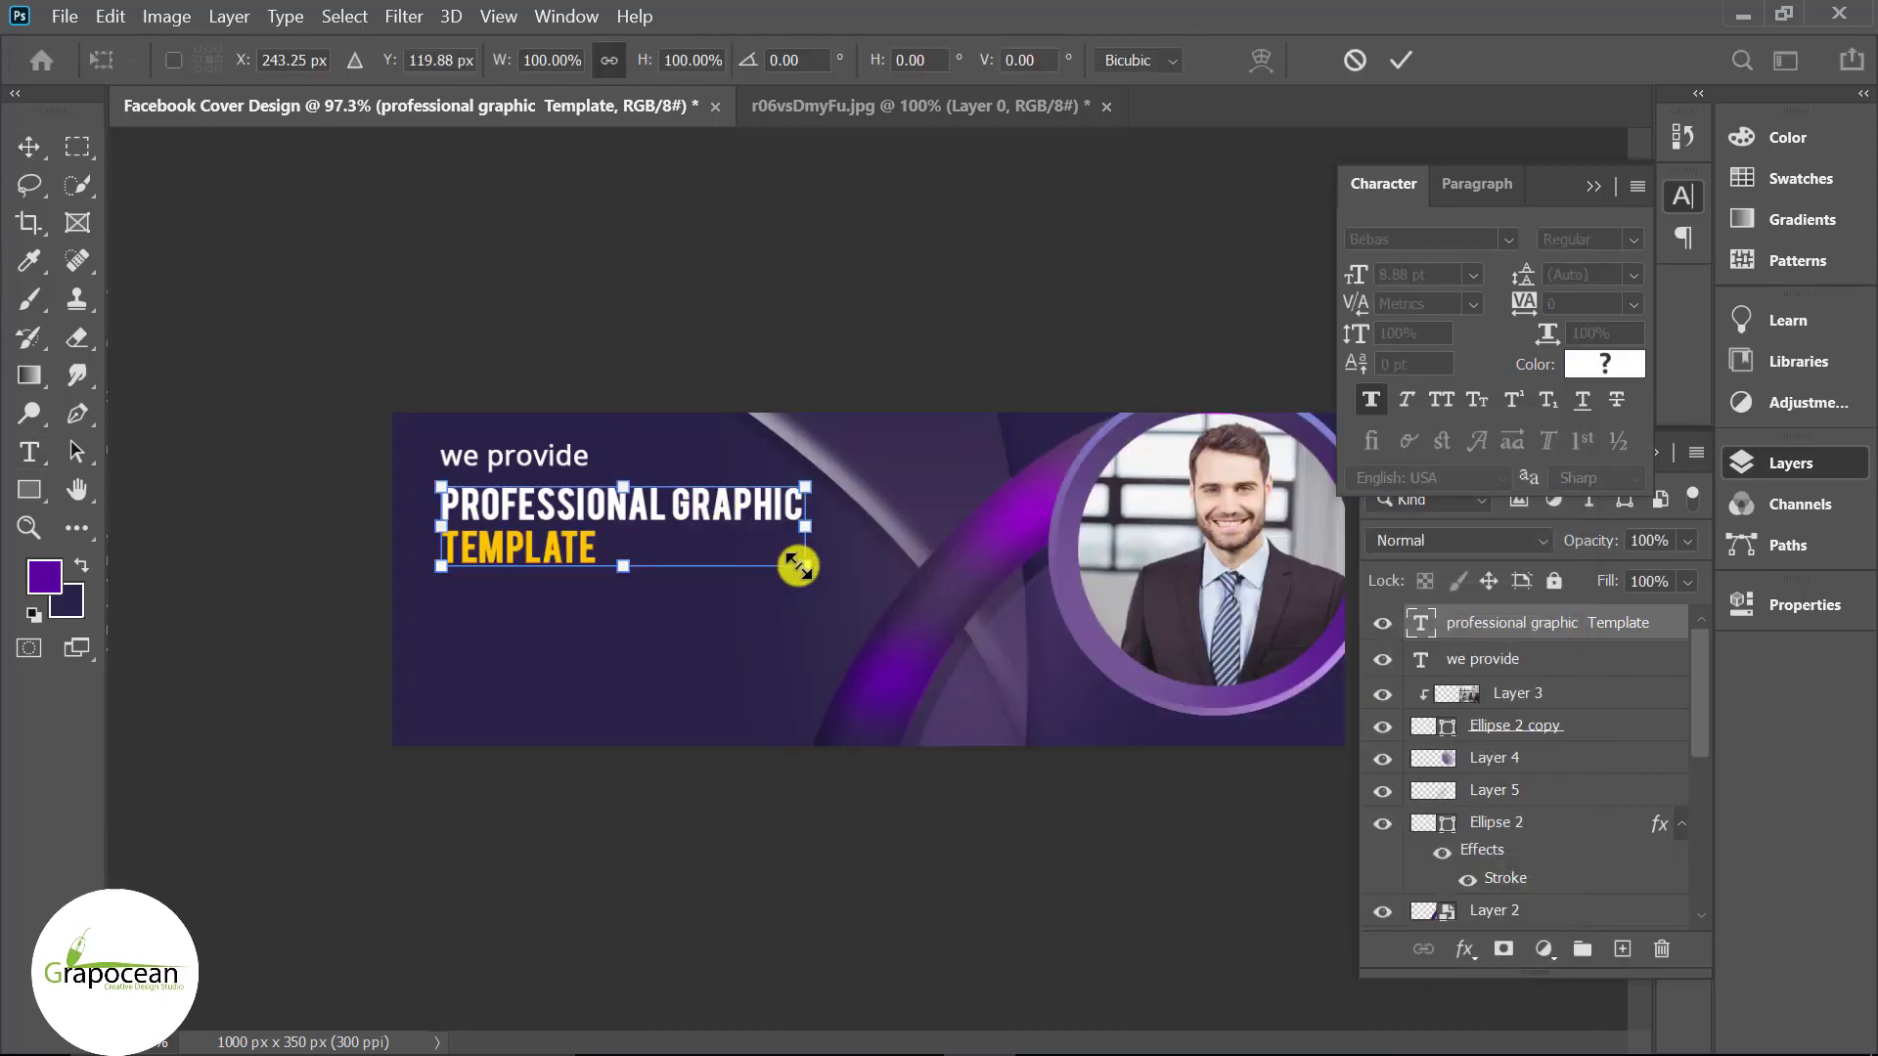
pyautogui.moveTo(804, 565); pyautogui.dragTo(762, 574)
pyautogui.moveTo(520, 489); pyautogui.dragTo(577, 514)
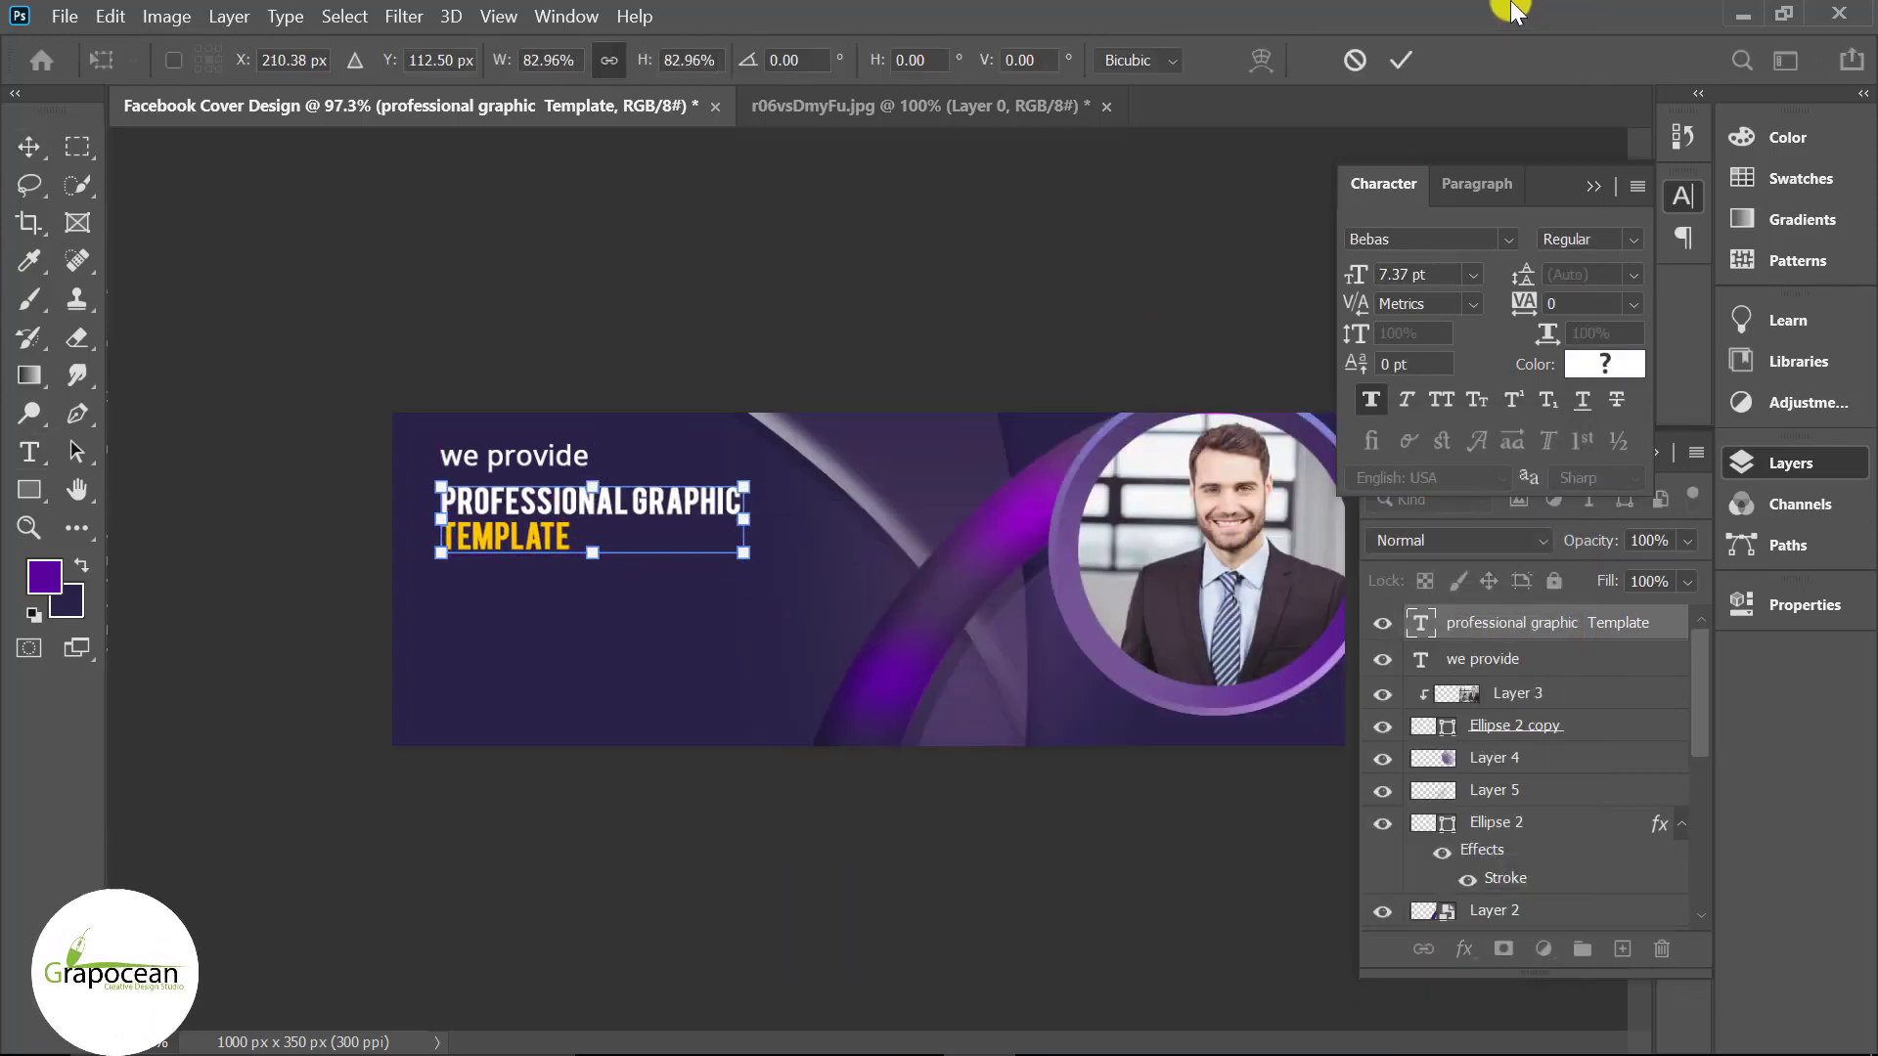
pyautogui.click(1401, 60)
# - Widen the headline's characters, tighten its tracking to -10, and nudge it into alignment
pyautogui.hotkey('ctrl', '+')
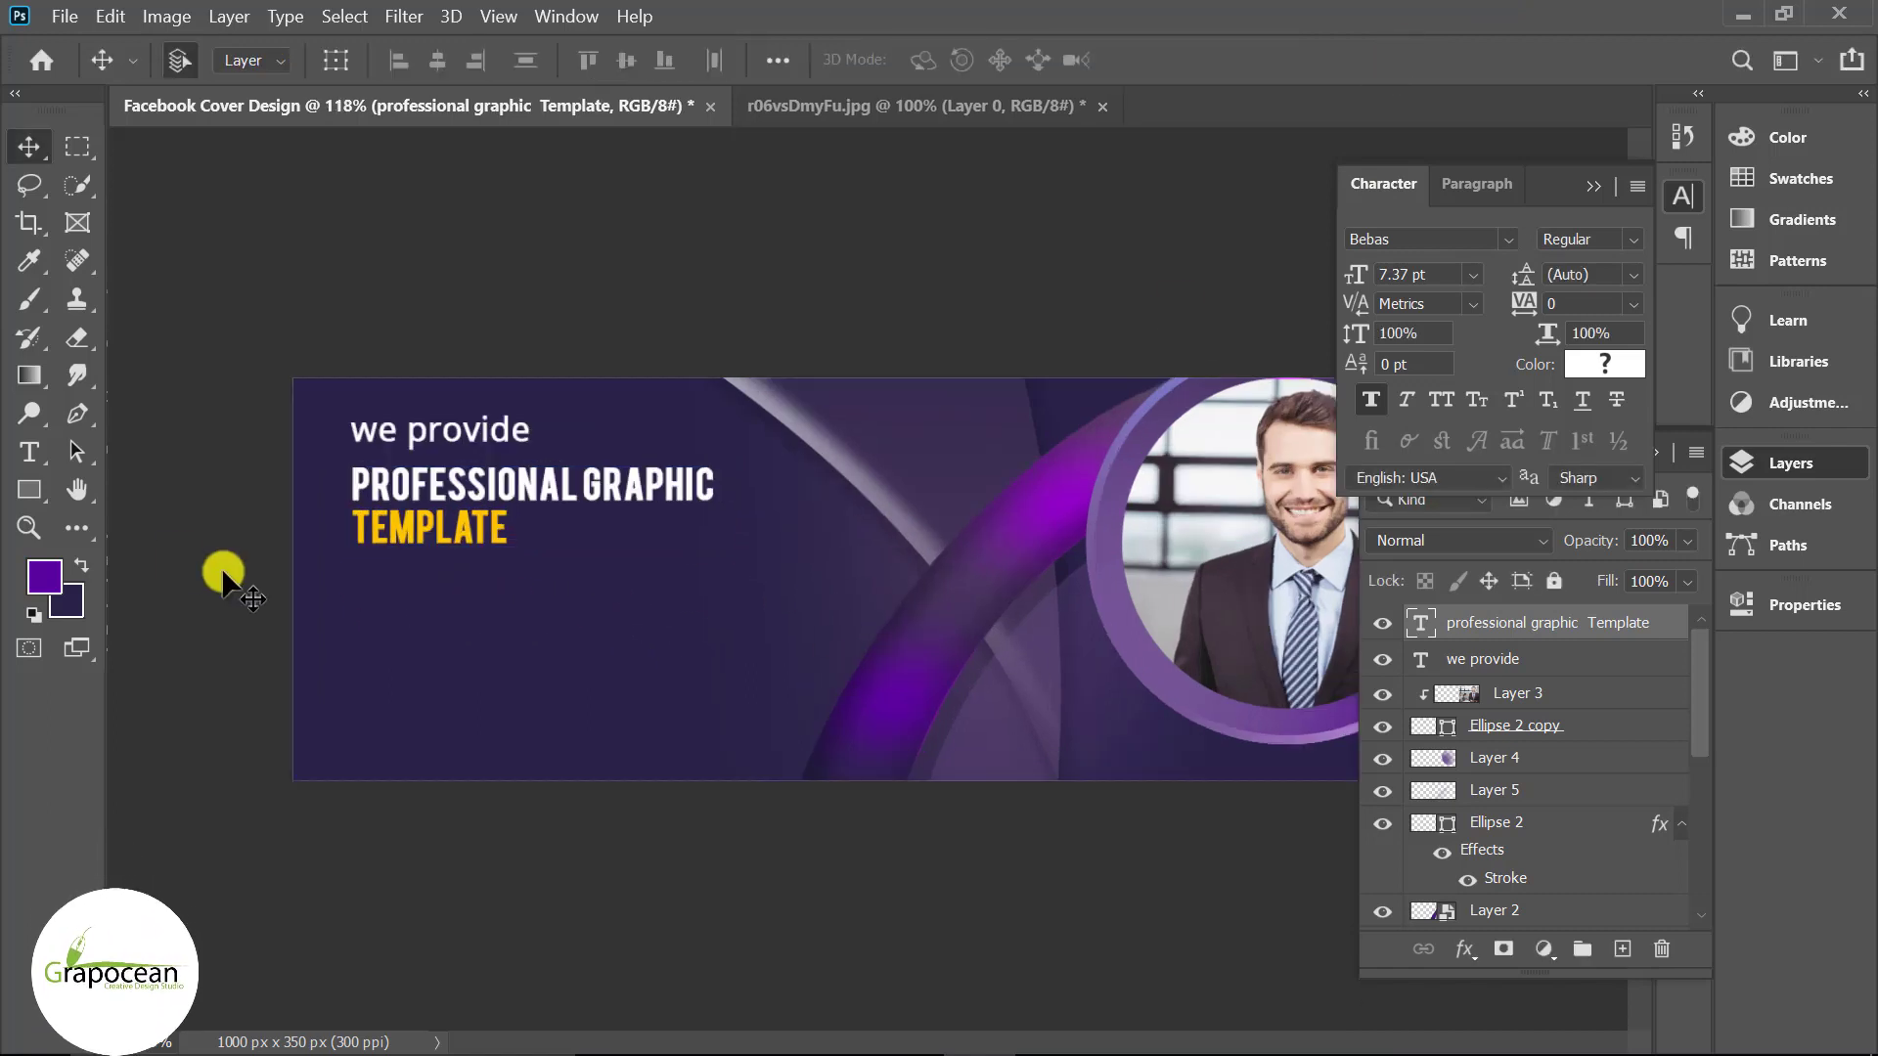
pyautogui.click(27, 464)
pyautogui.moveTo(516, 533); pyautogui.dragTo(213, 503)
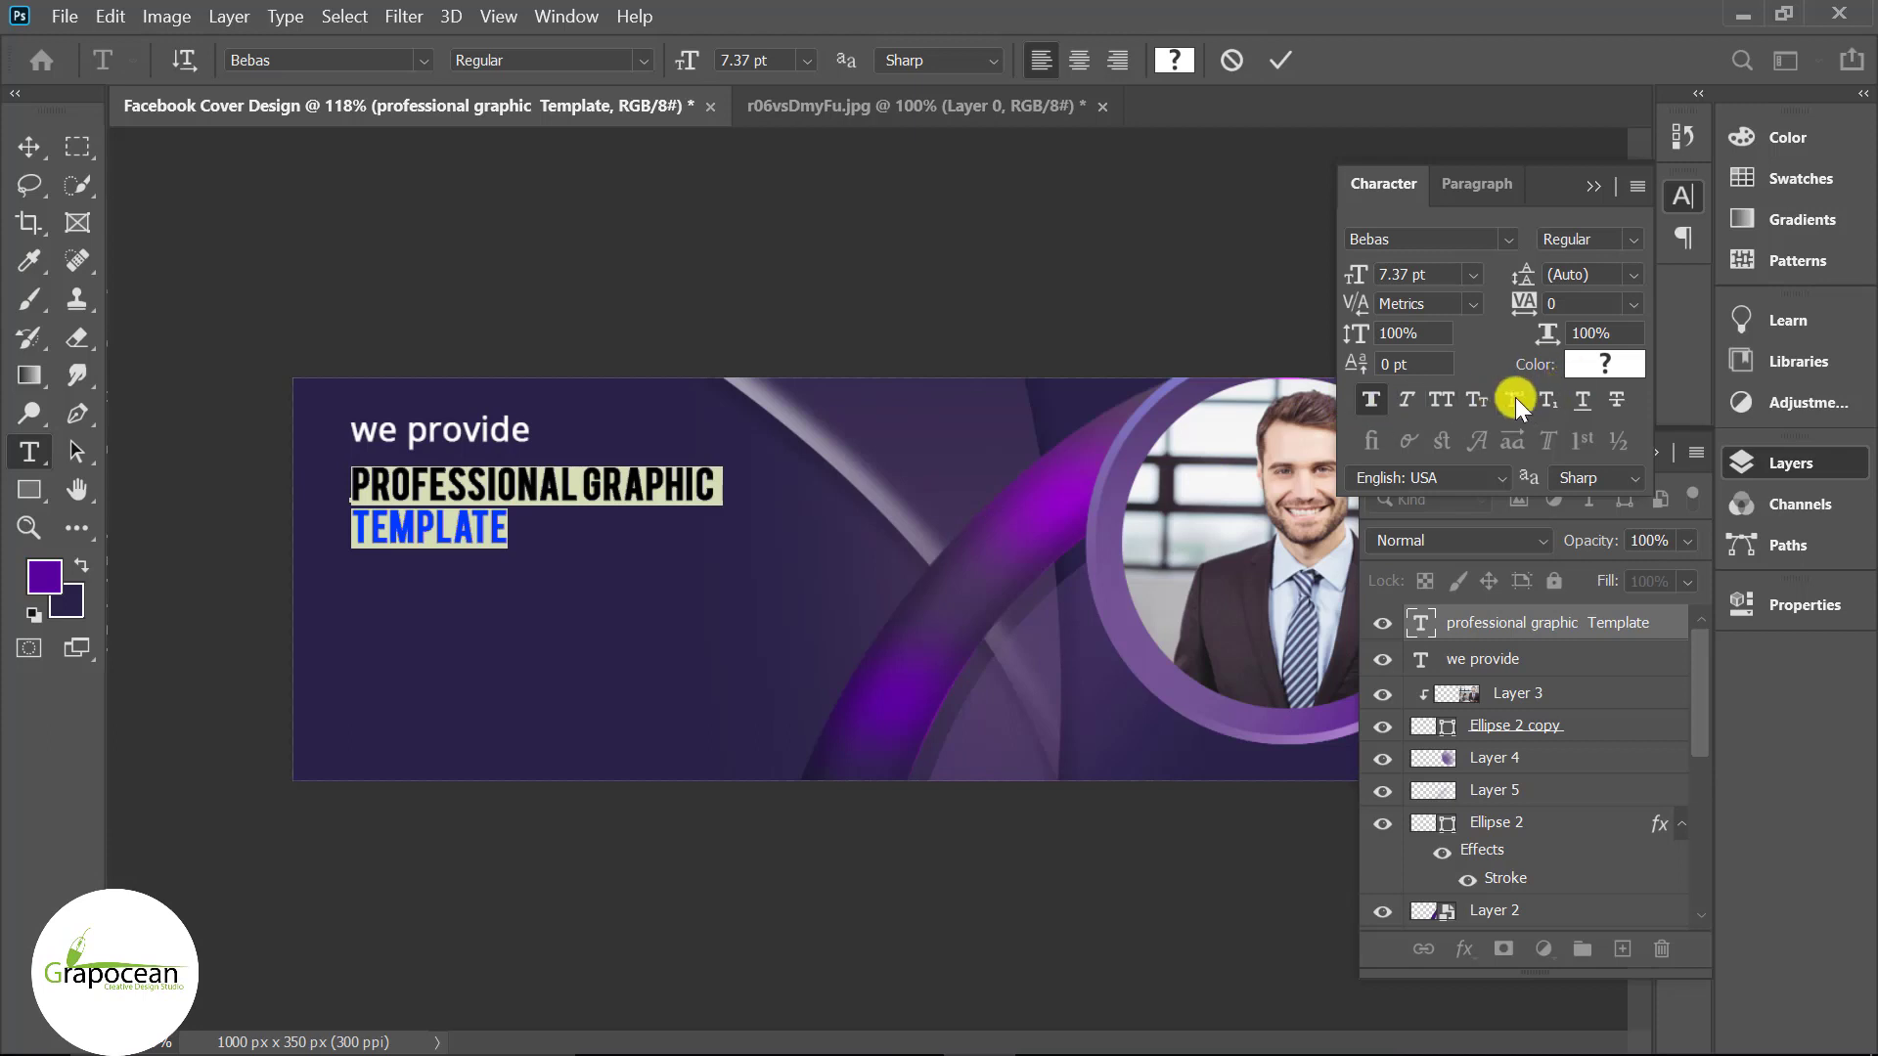
pyautogui.moveTo(1548, 333); pyautogui.dragTo(1553, 333)
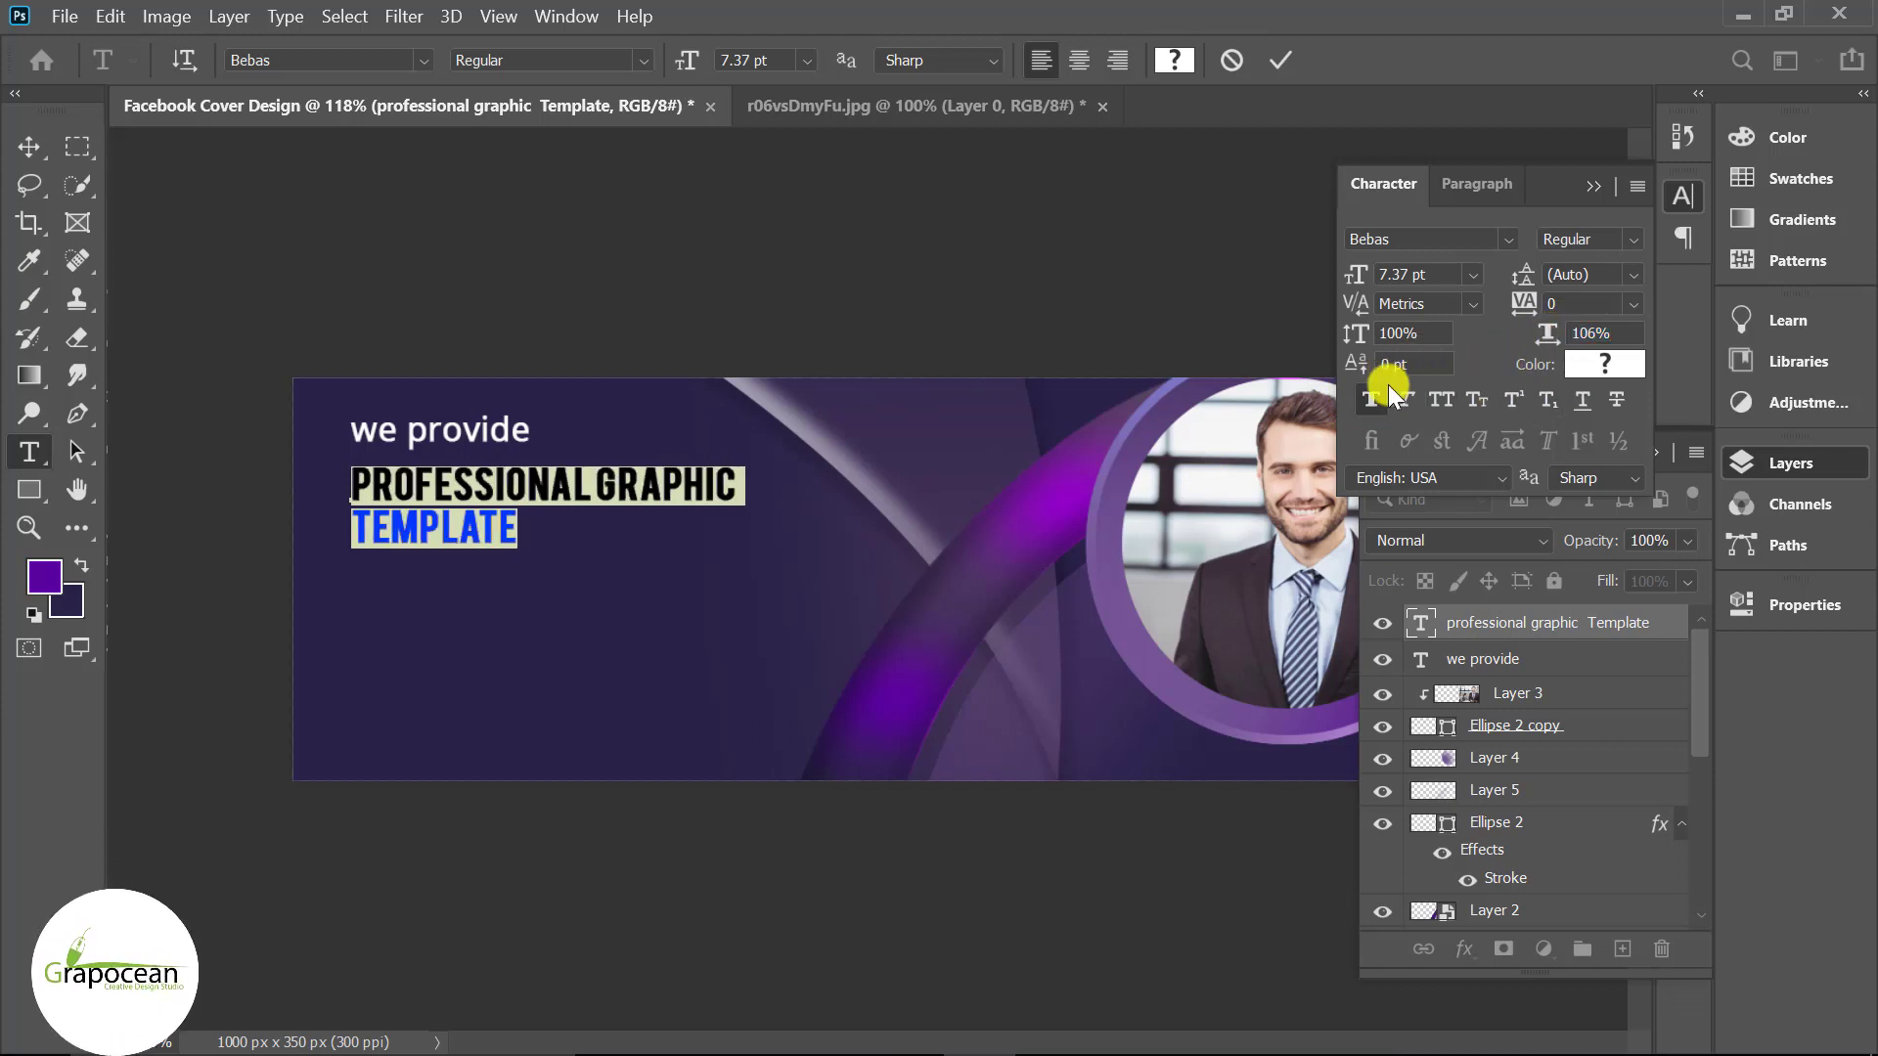
pyautogui.moveTo(1360, 338); pyautogui.dragTo(1348, 347)
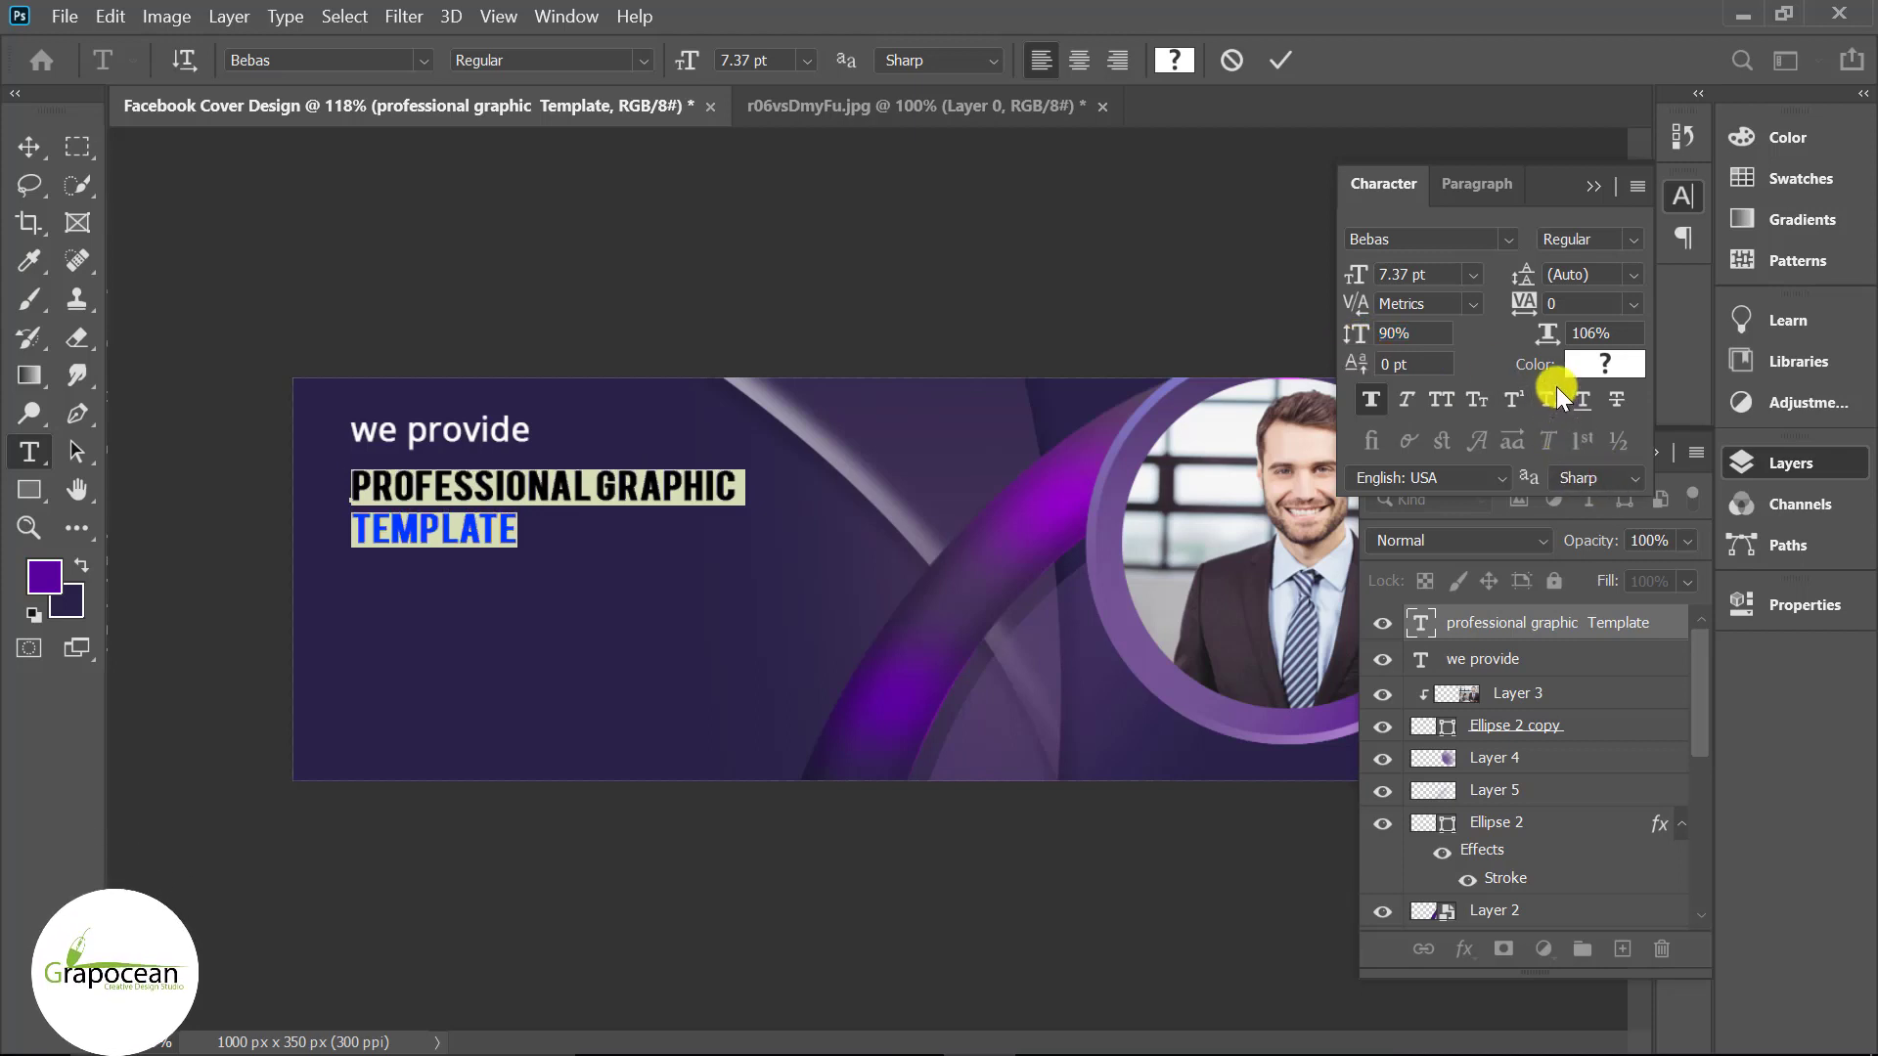
pyautogui.click(1519, 303)
pyautogui.moveTo(1519, 309); pyautogui.dragTo(1516, 311)
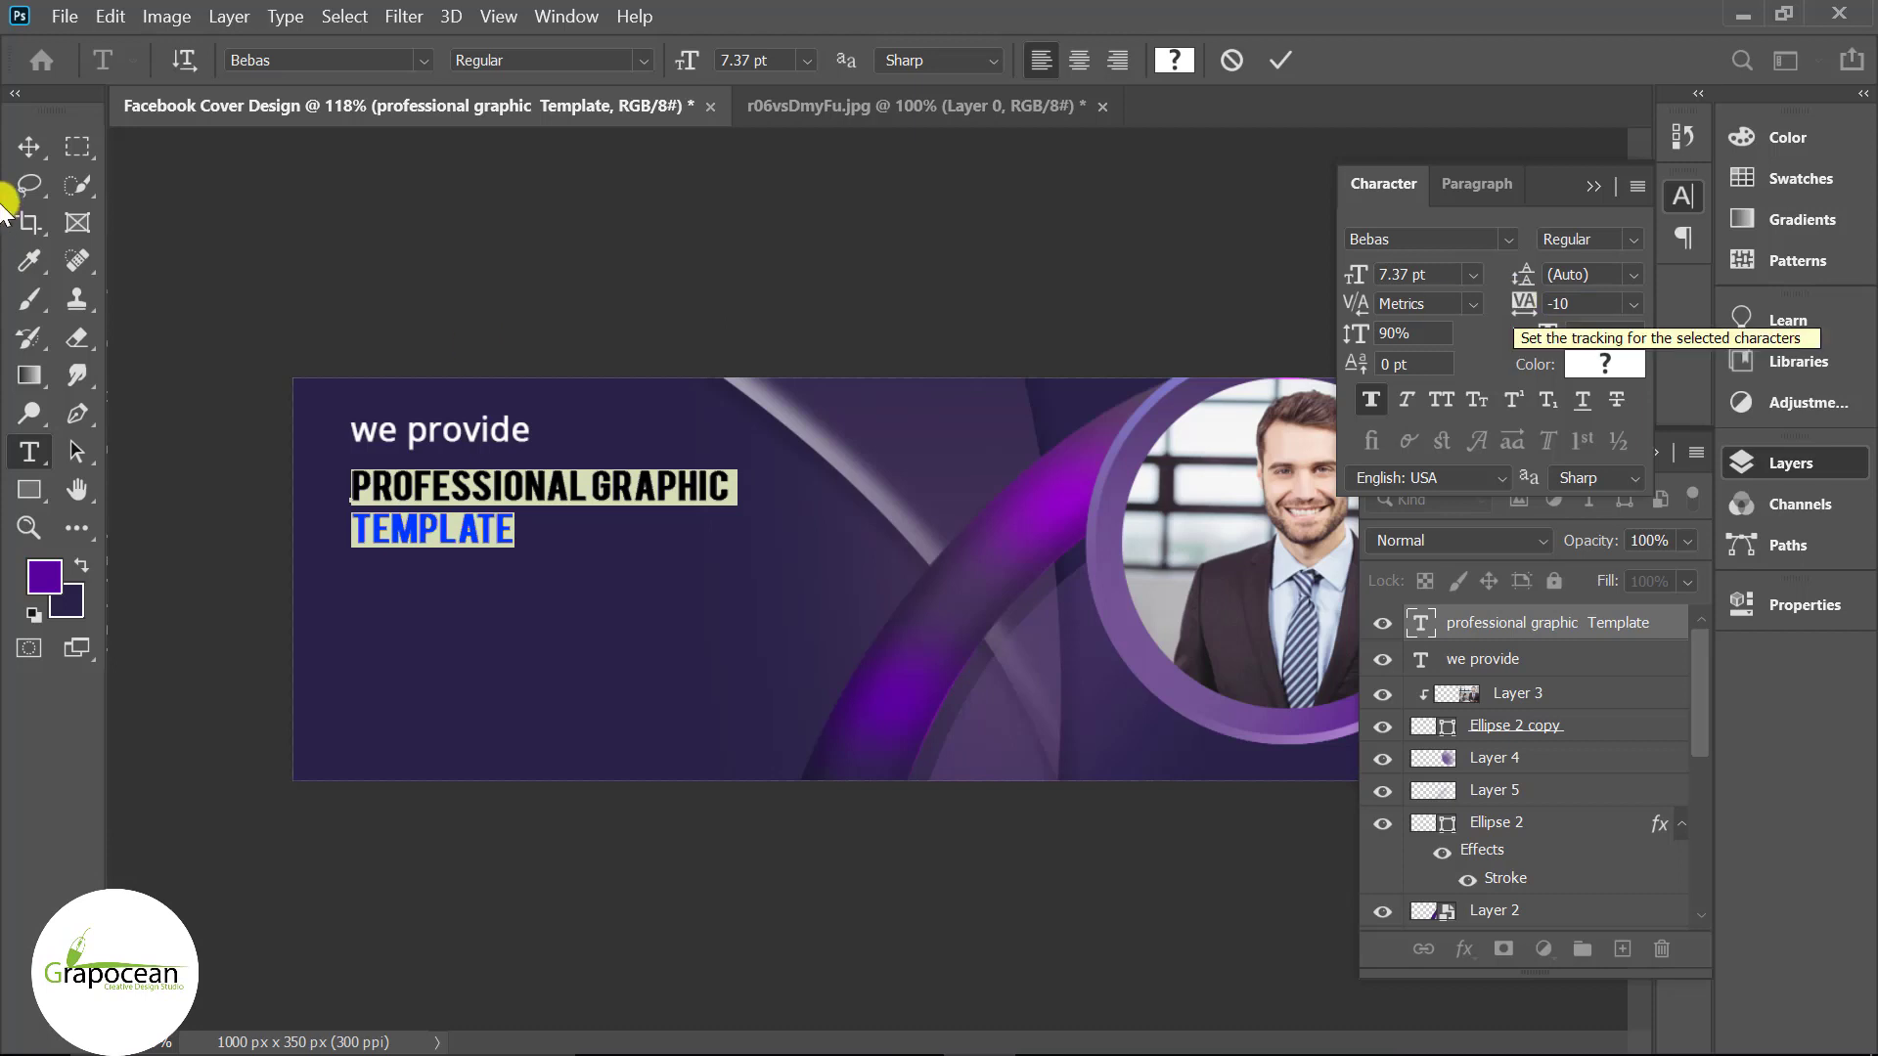
pyautogui.click(28, 146)
pyautogui.moveTo(538, 500); pyautogui.dragTo(541, 500)
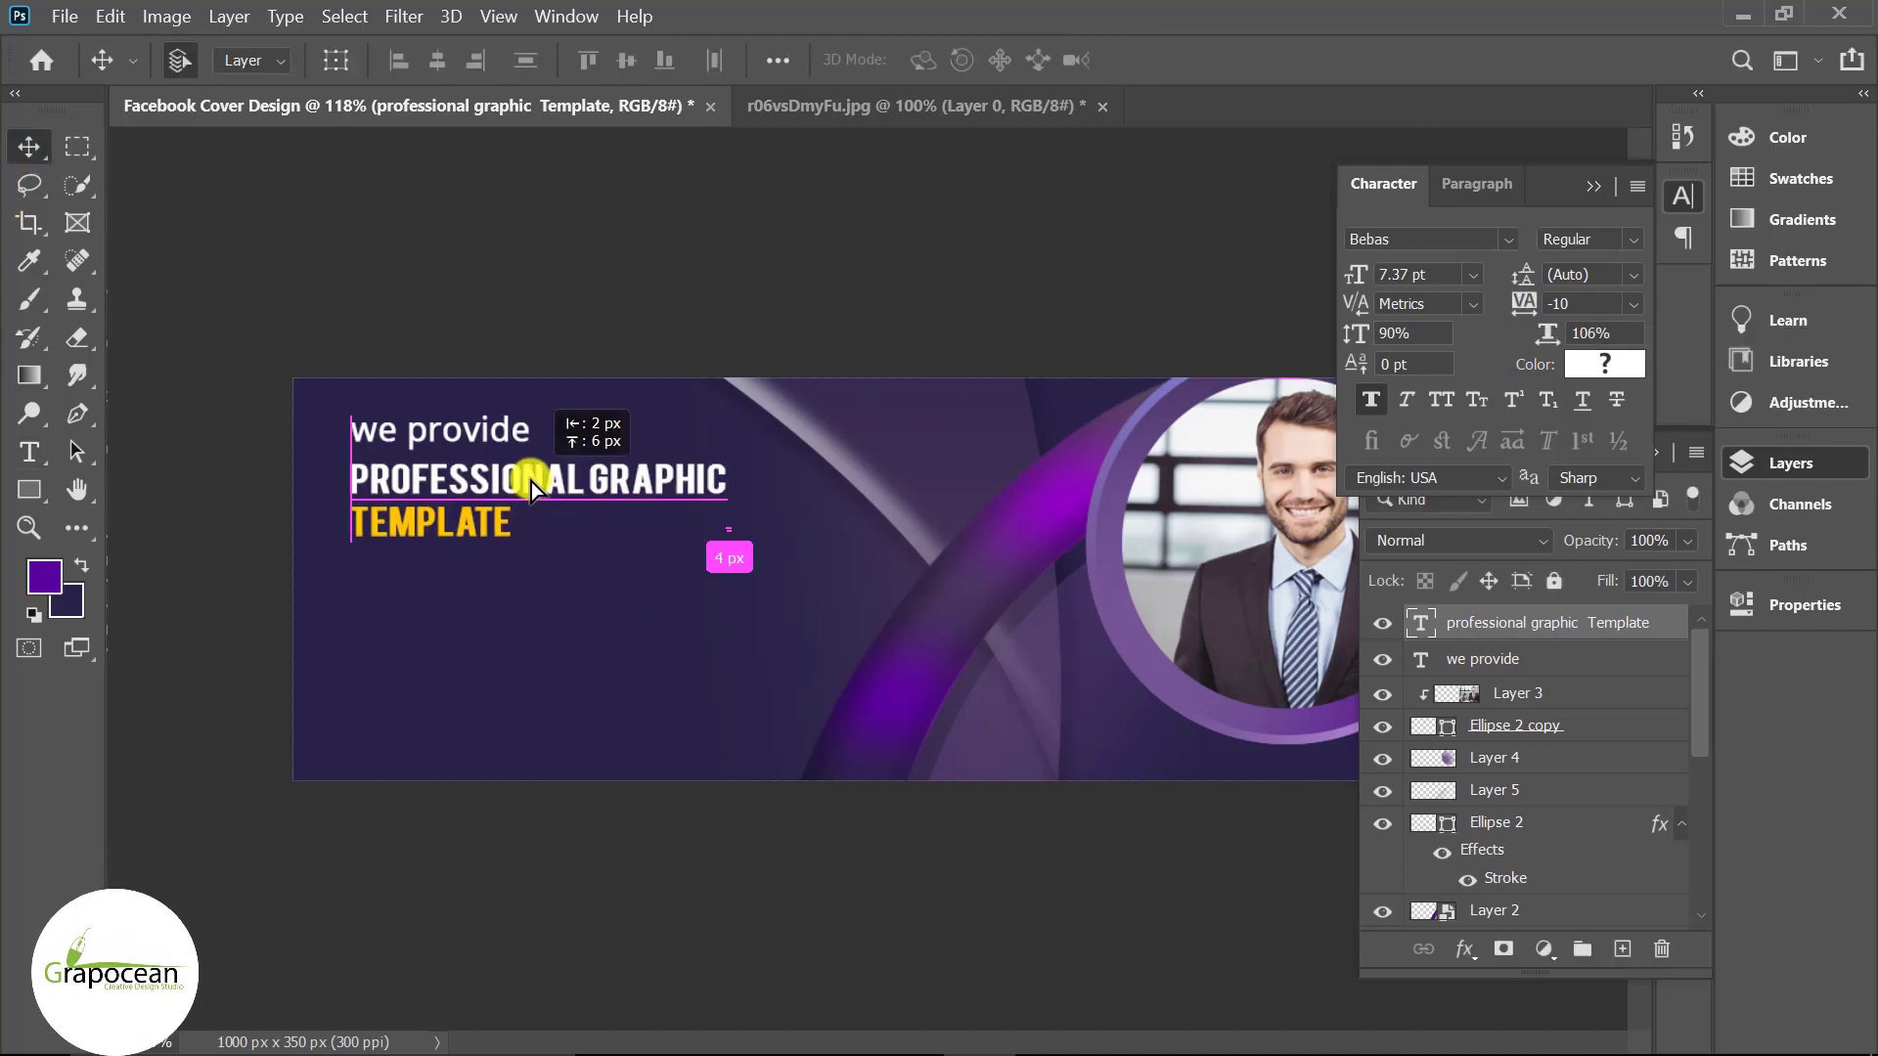
pyautogui.keyDown('alt'); pyautogui.scroll(-3, 689, 640); pyautogui.keyUp('alt')
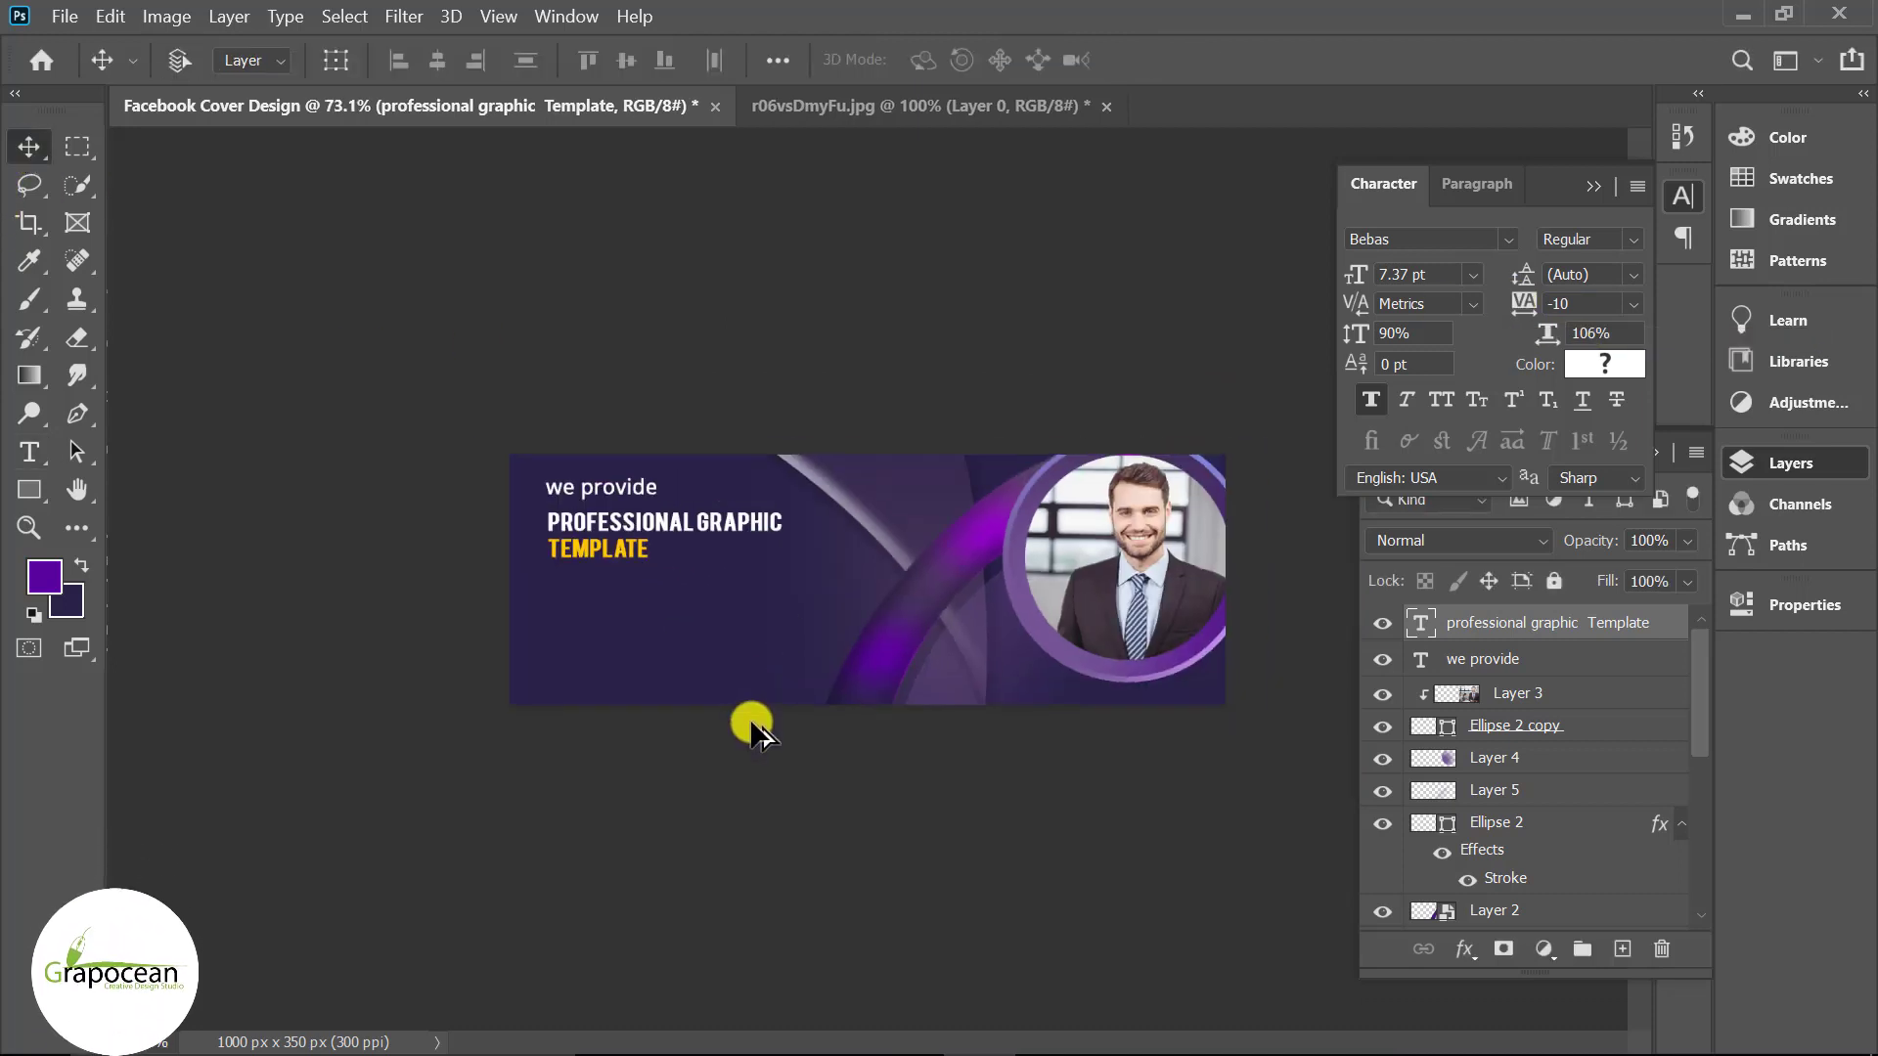
pyautogui.keyDown('alt'); pyautogui.scroll(3, 570, 640); pyautogui.keyUp('alt')
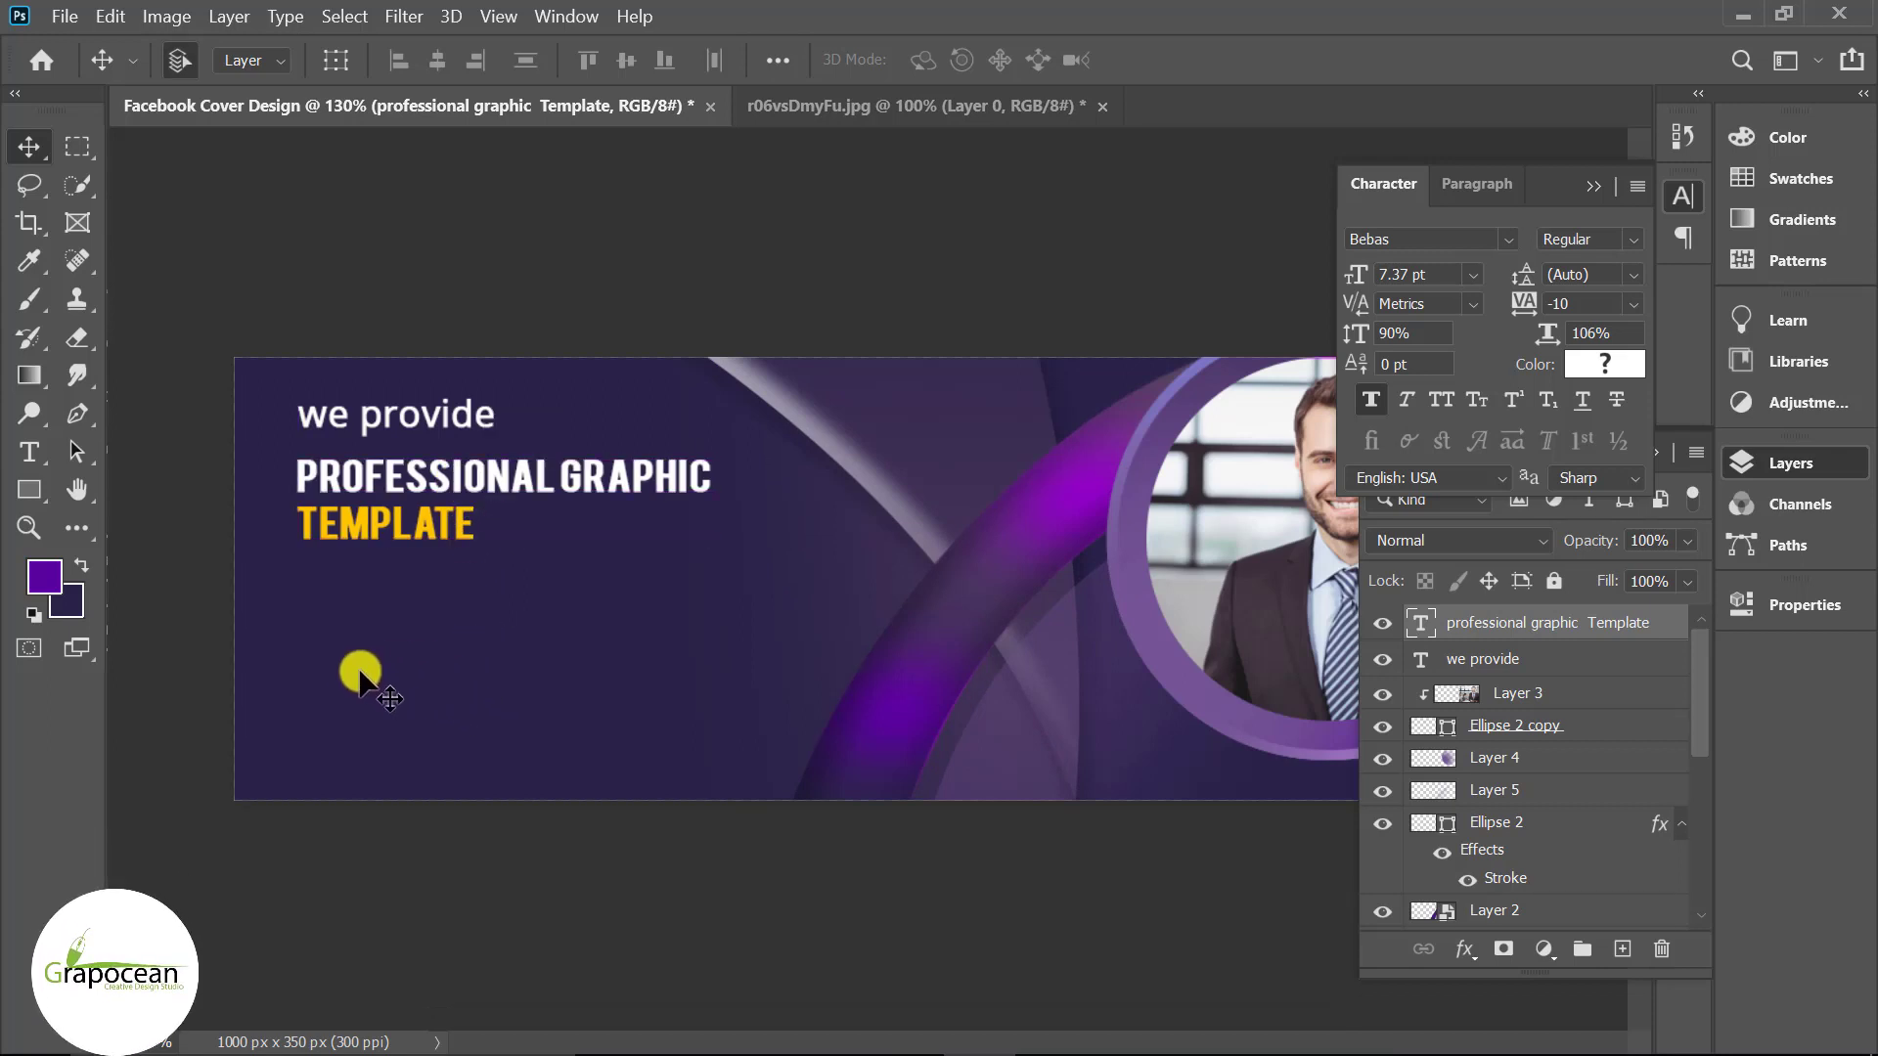
# - Create a paragraph text box below the headline in Open Sans at a smaller size
pyautogui.click(30, 453)
pyautogui.moveTo(313, 586); pyautogui.dragTo(721, 710)
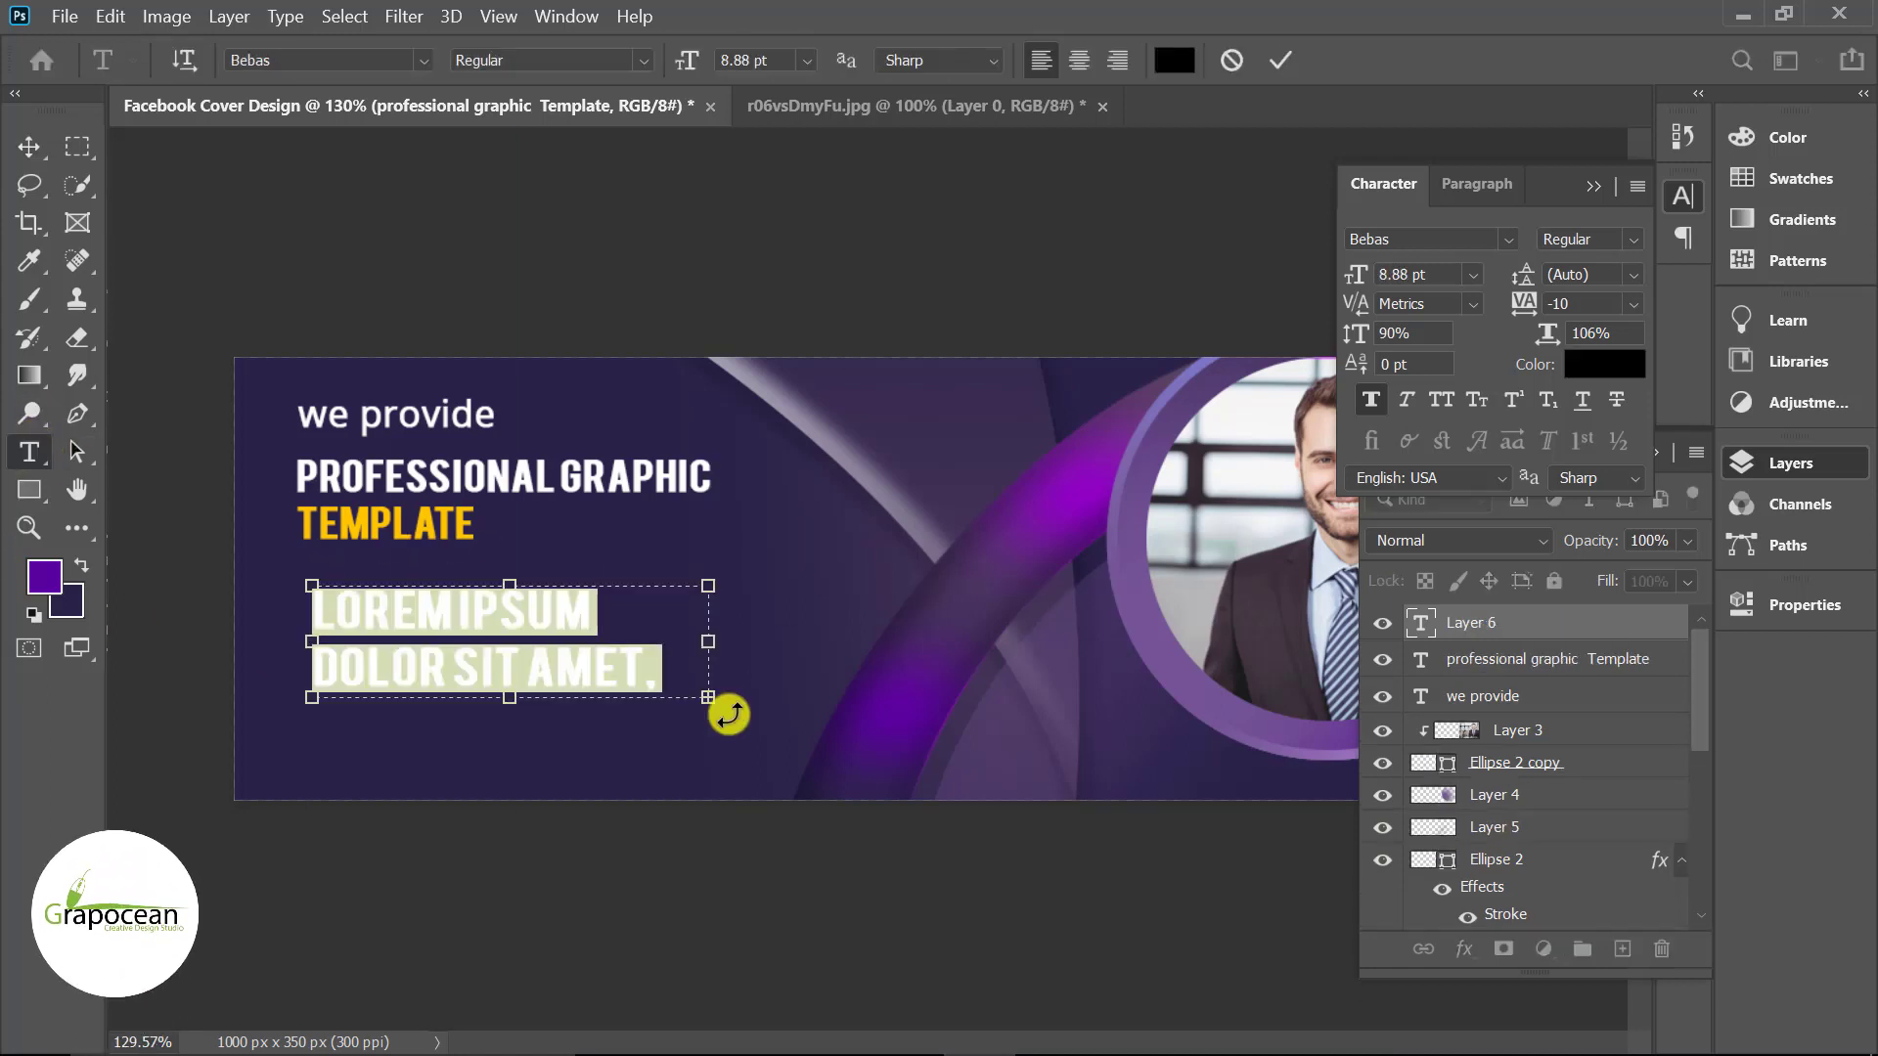
pyautogui.click(421, 60)
pyautogui.click(419, 184)
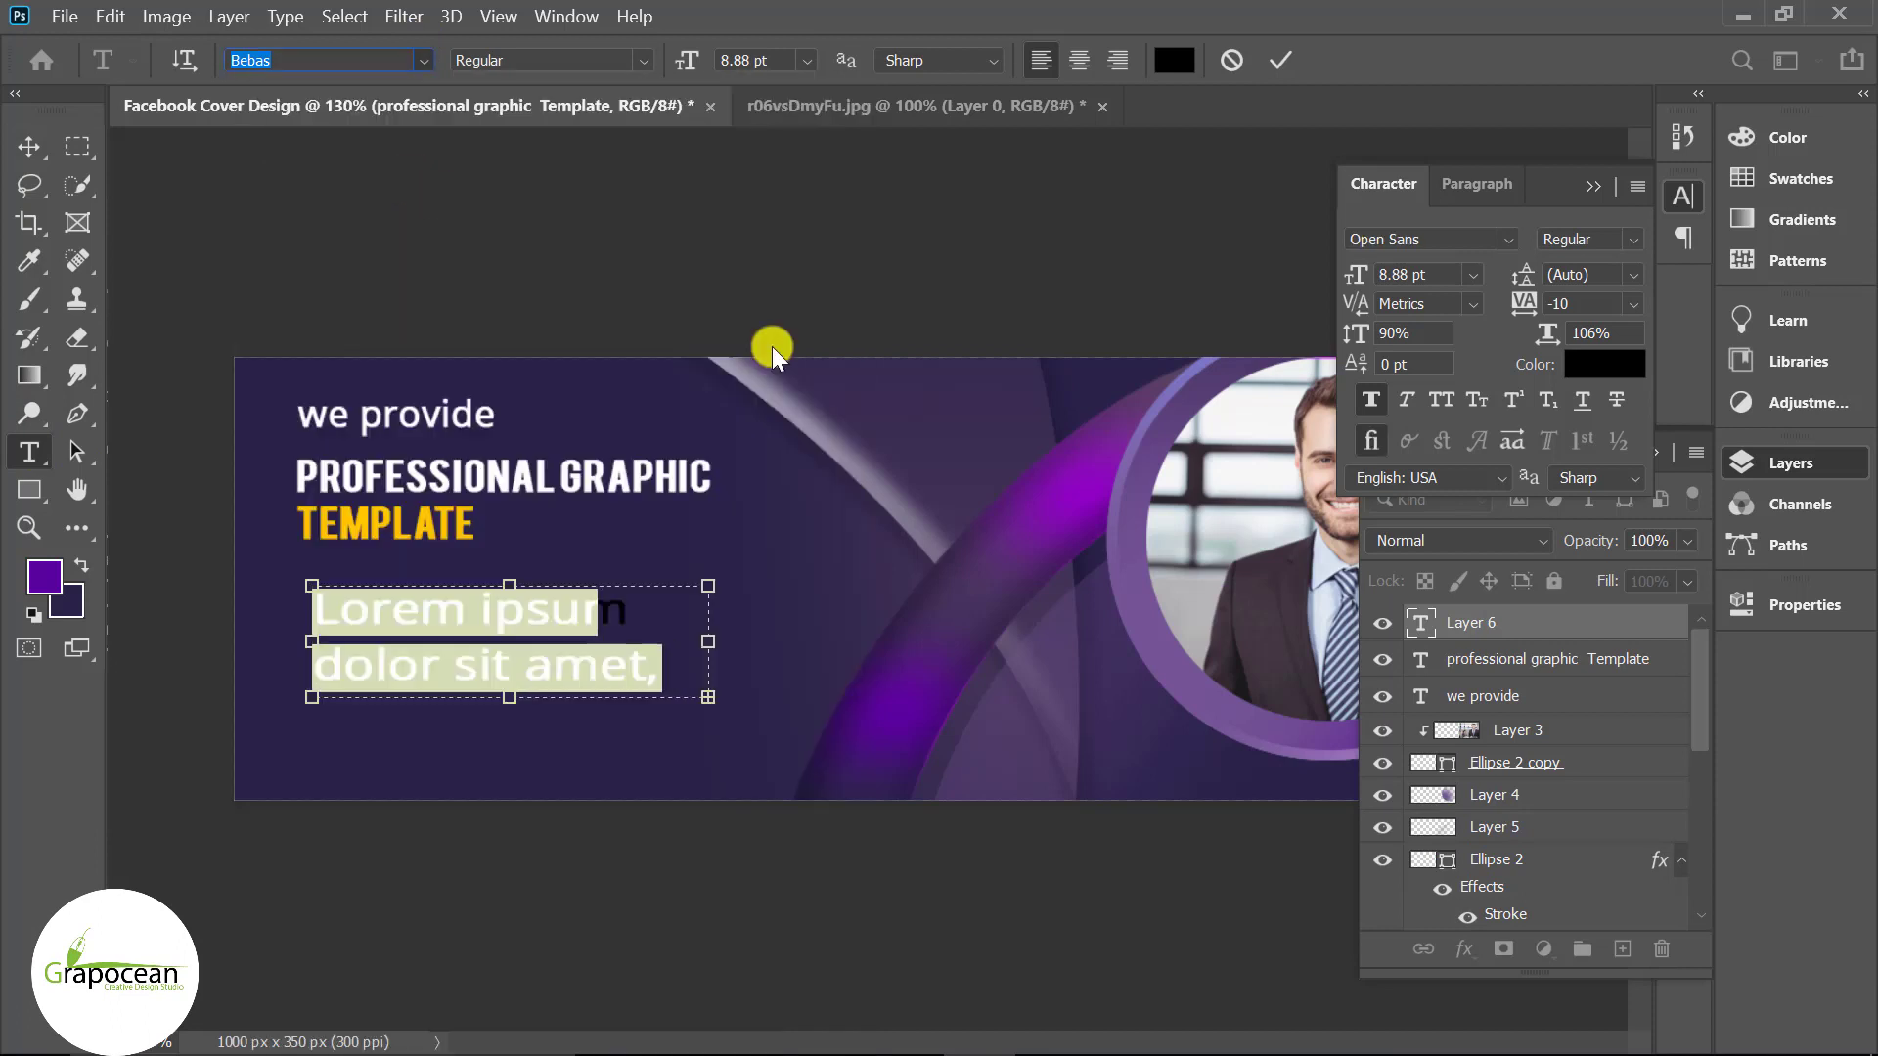
pyautogui.moveTo(682, 60); pyautogui.dragTo(679, 68)
# - Reset the paragraph's scale to 100%, tracking to 0, remove Faux Bold, and widen its box
pyautogui.moveTo(1547, 332); pyautogui.dragTo(1492, 330)
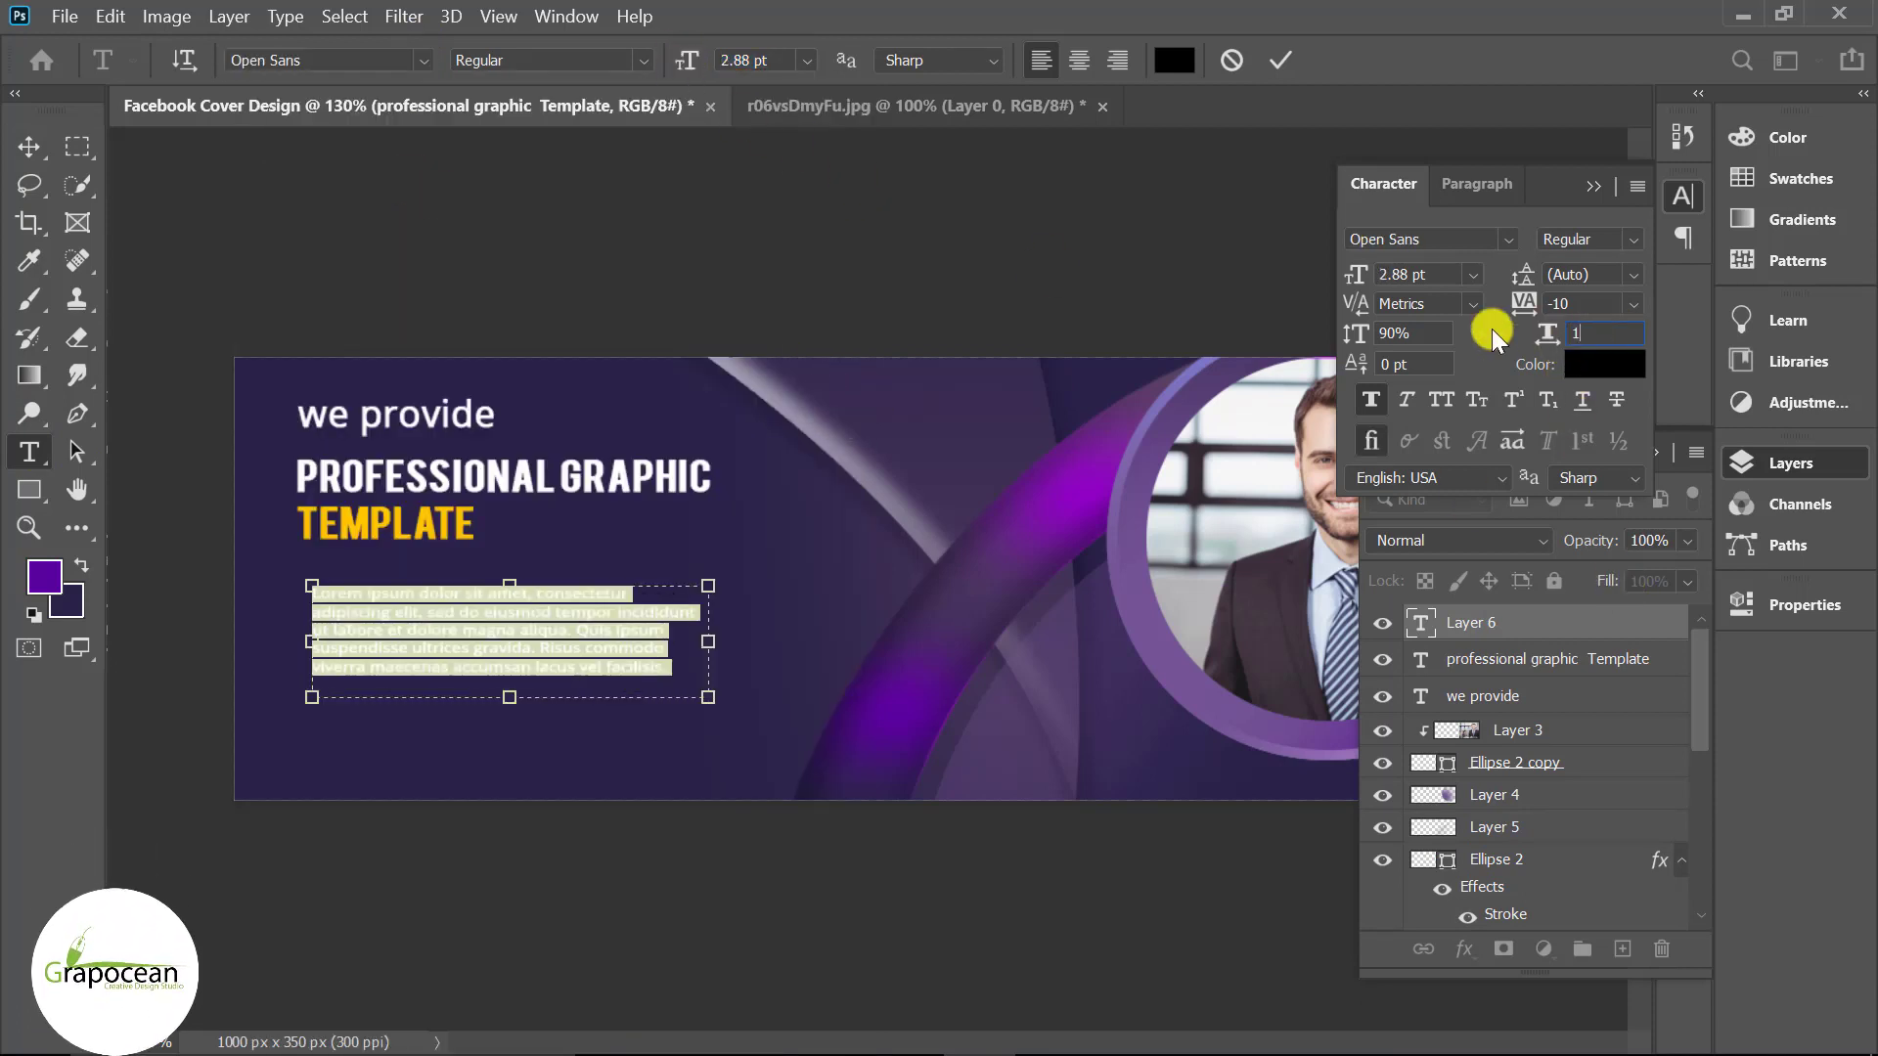
pyautogui.hotkey('ctrl', 'z')
pyautogui.write('100')
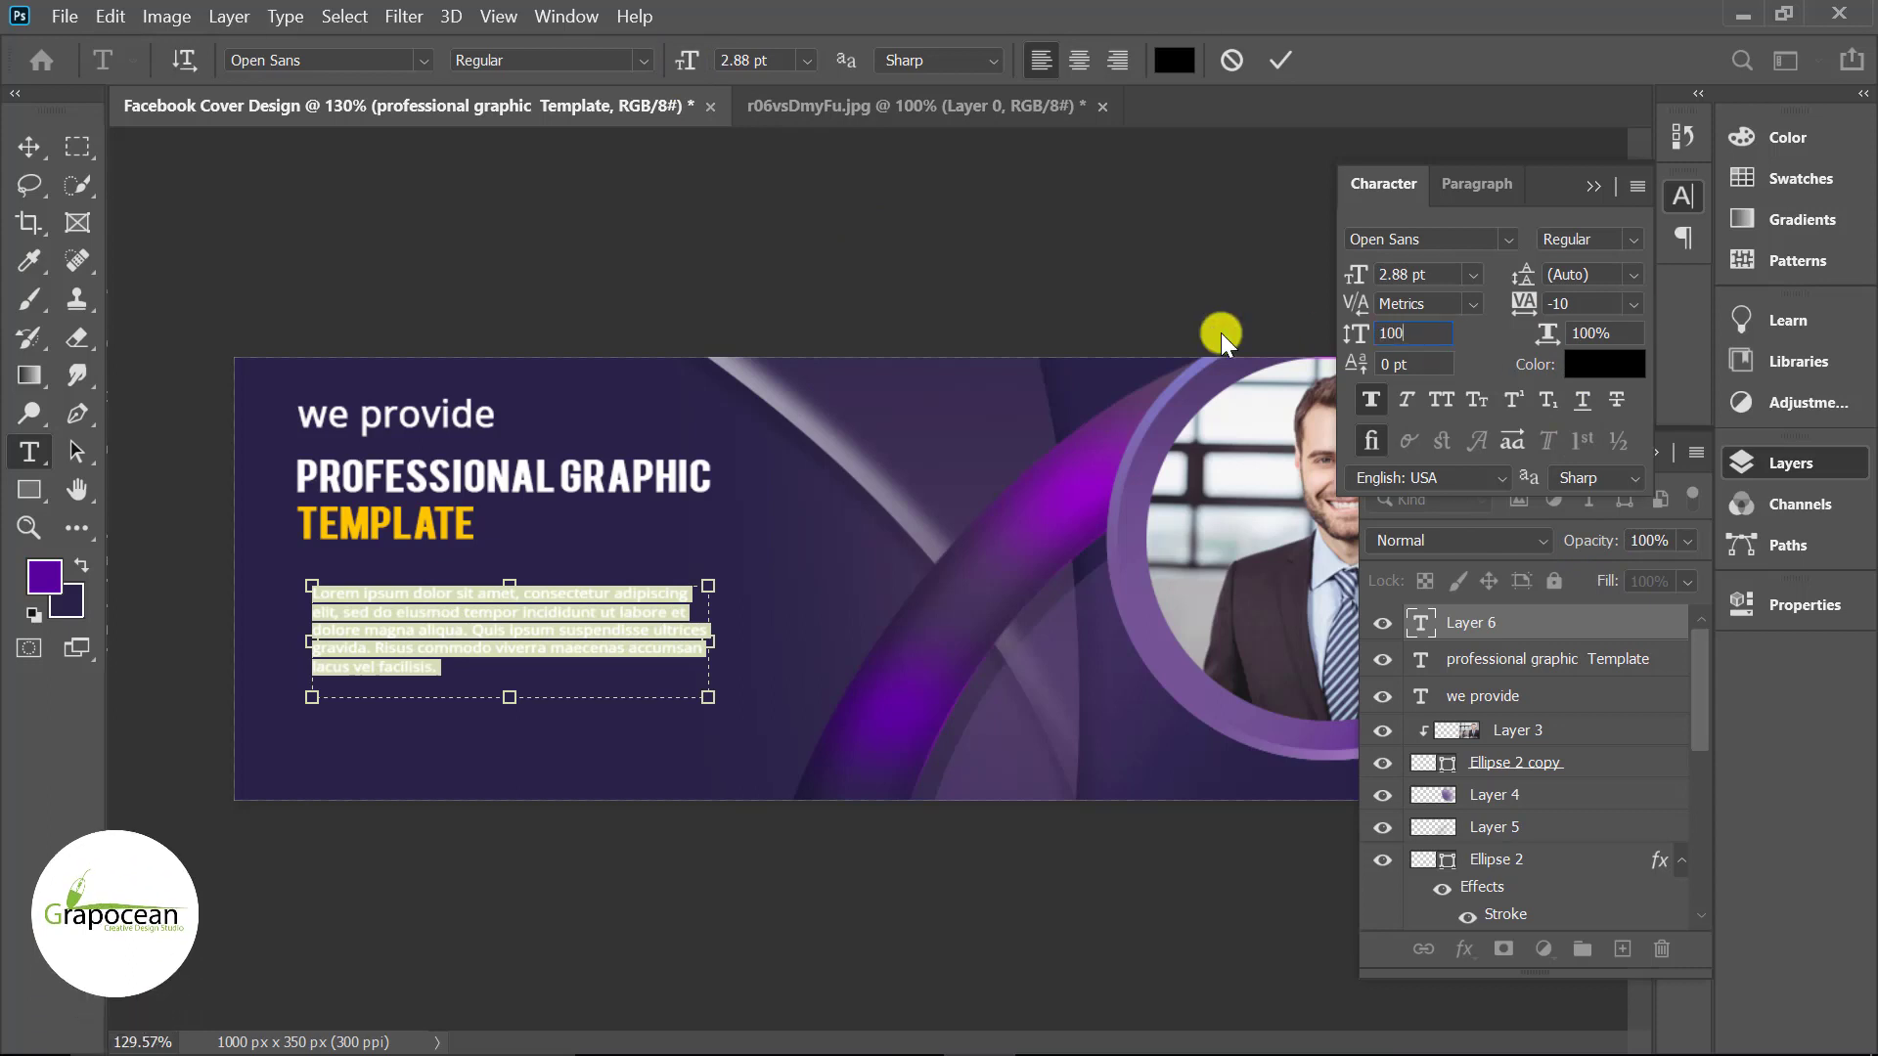
pyautogui.doubleClick(1586, 302)
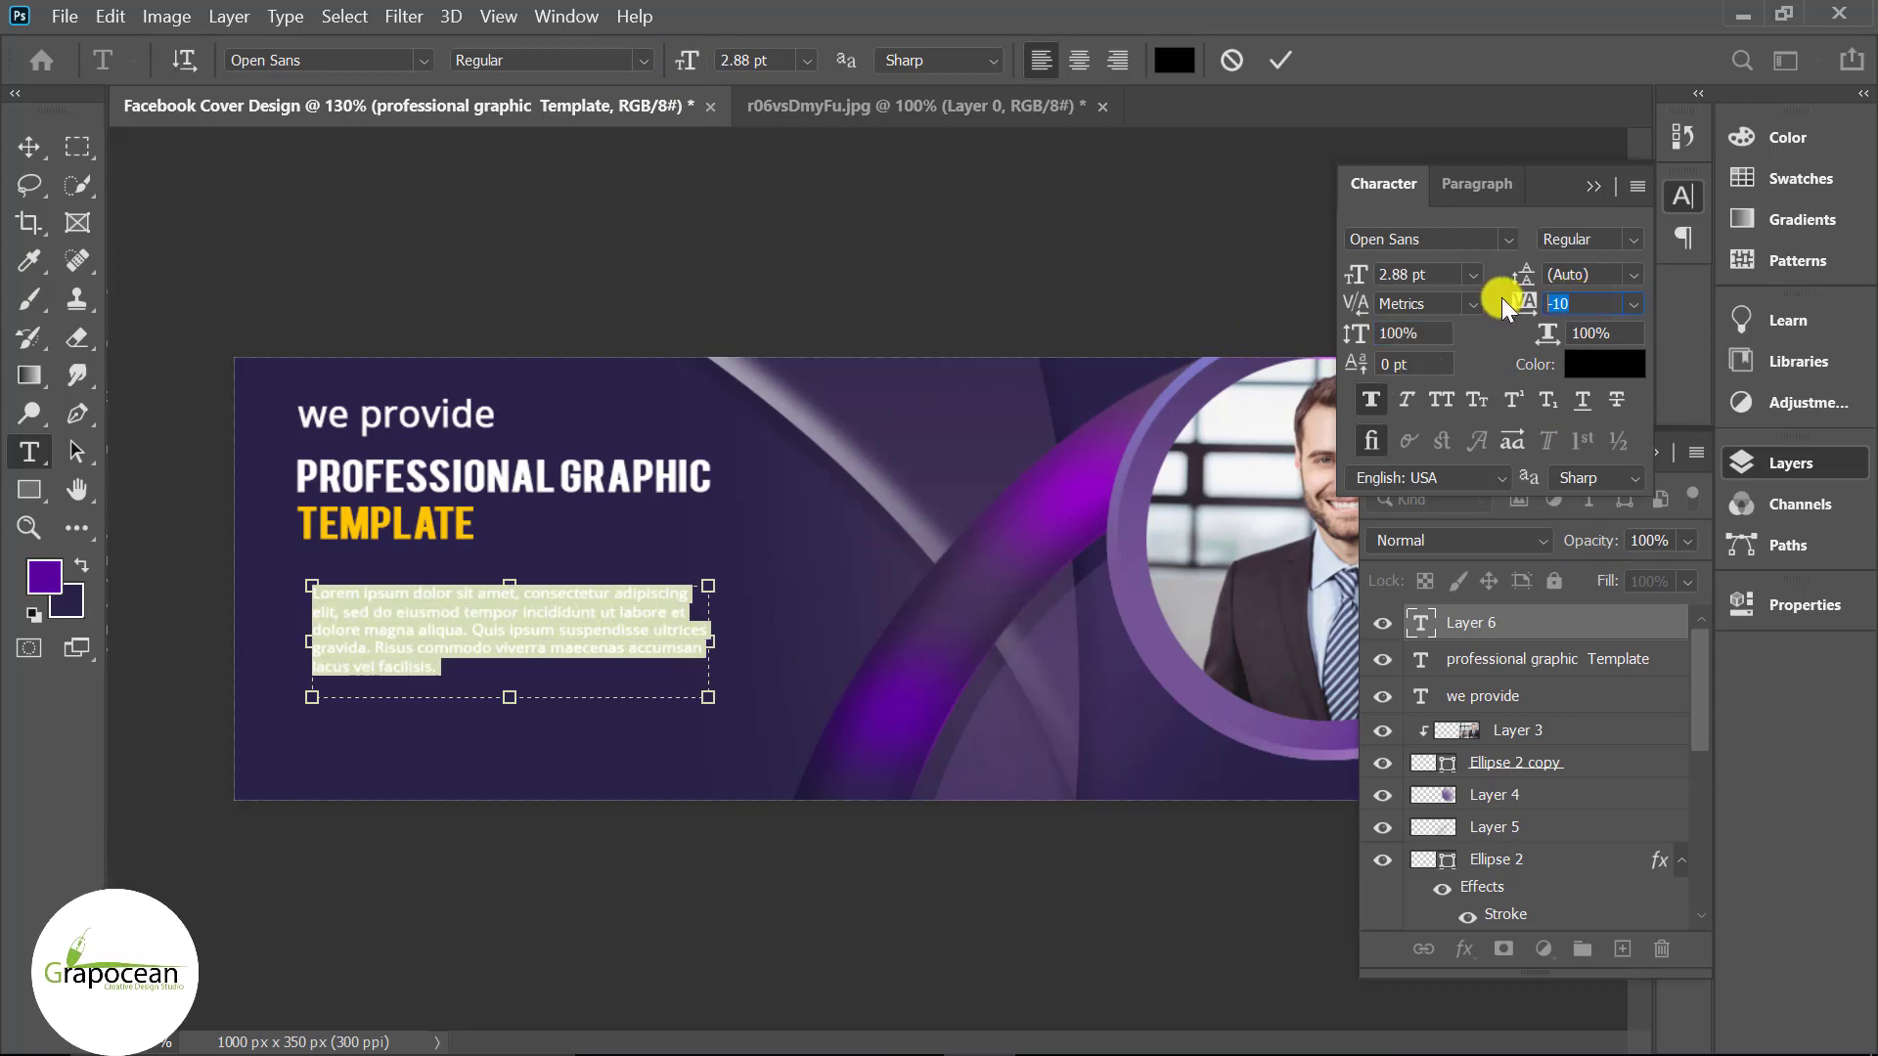
pyautogui.write('0')
pyautogui.press('Return')
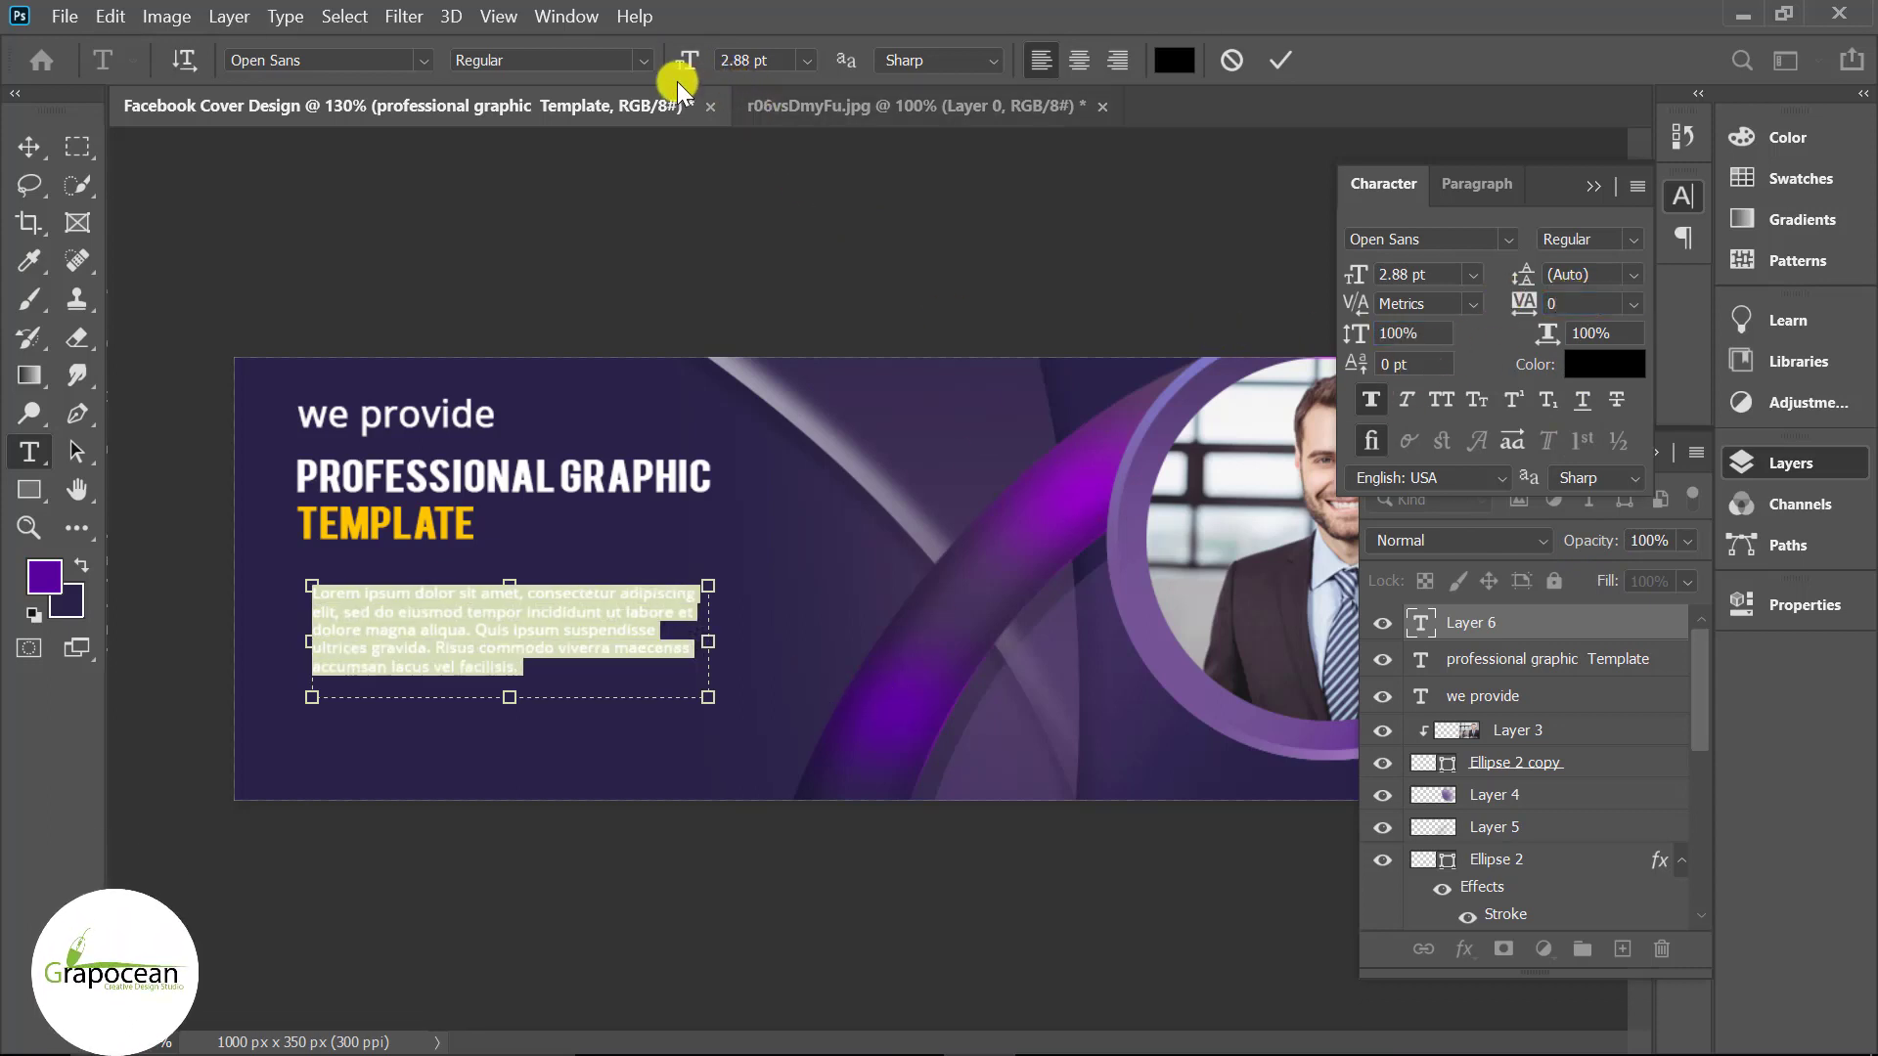
pyautogui.click(1372, 399)
pyautogui.moveTo(682, 646)
pyautogui.mouseDown()
pyautogui.moveTo(812, 636)
pyautogui.moveTo(784, 642)
pyautogui.mouseUp()
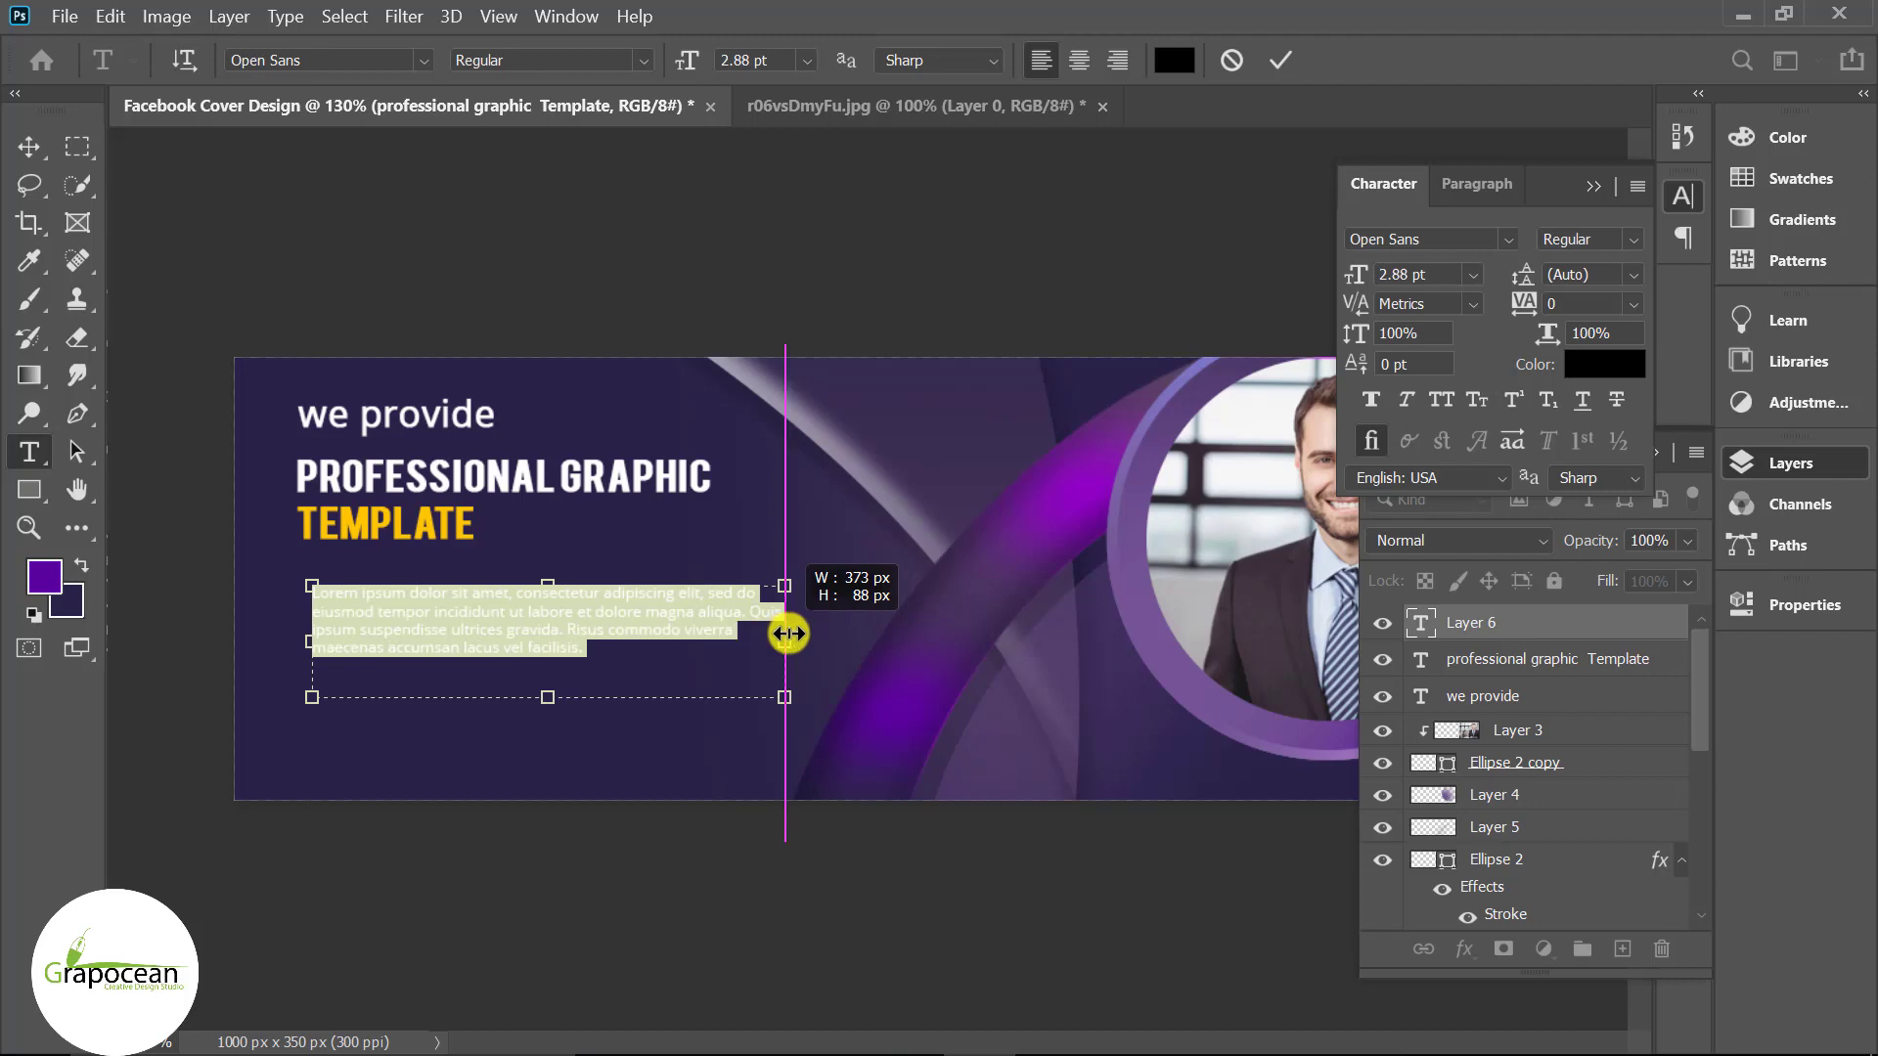
# - Make the paragraph white and delete its ending from 'Risus commodo viverra' onward
pyautogui.click(1174, 60)
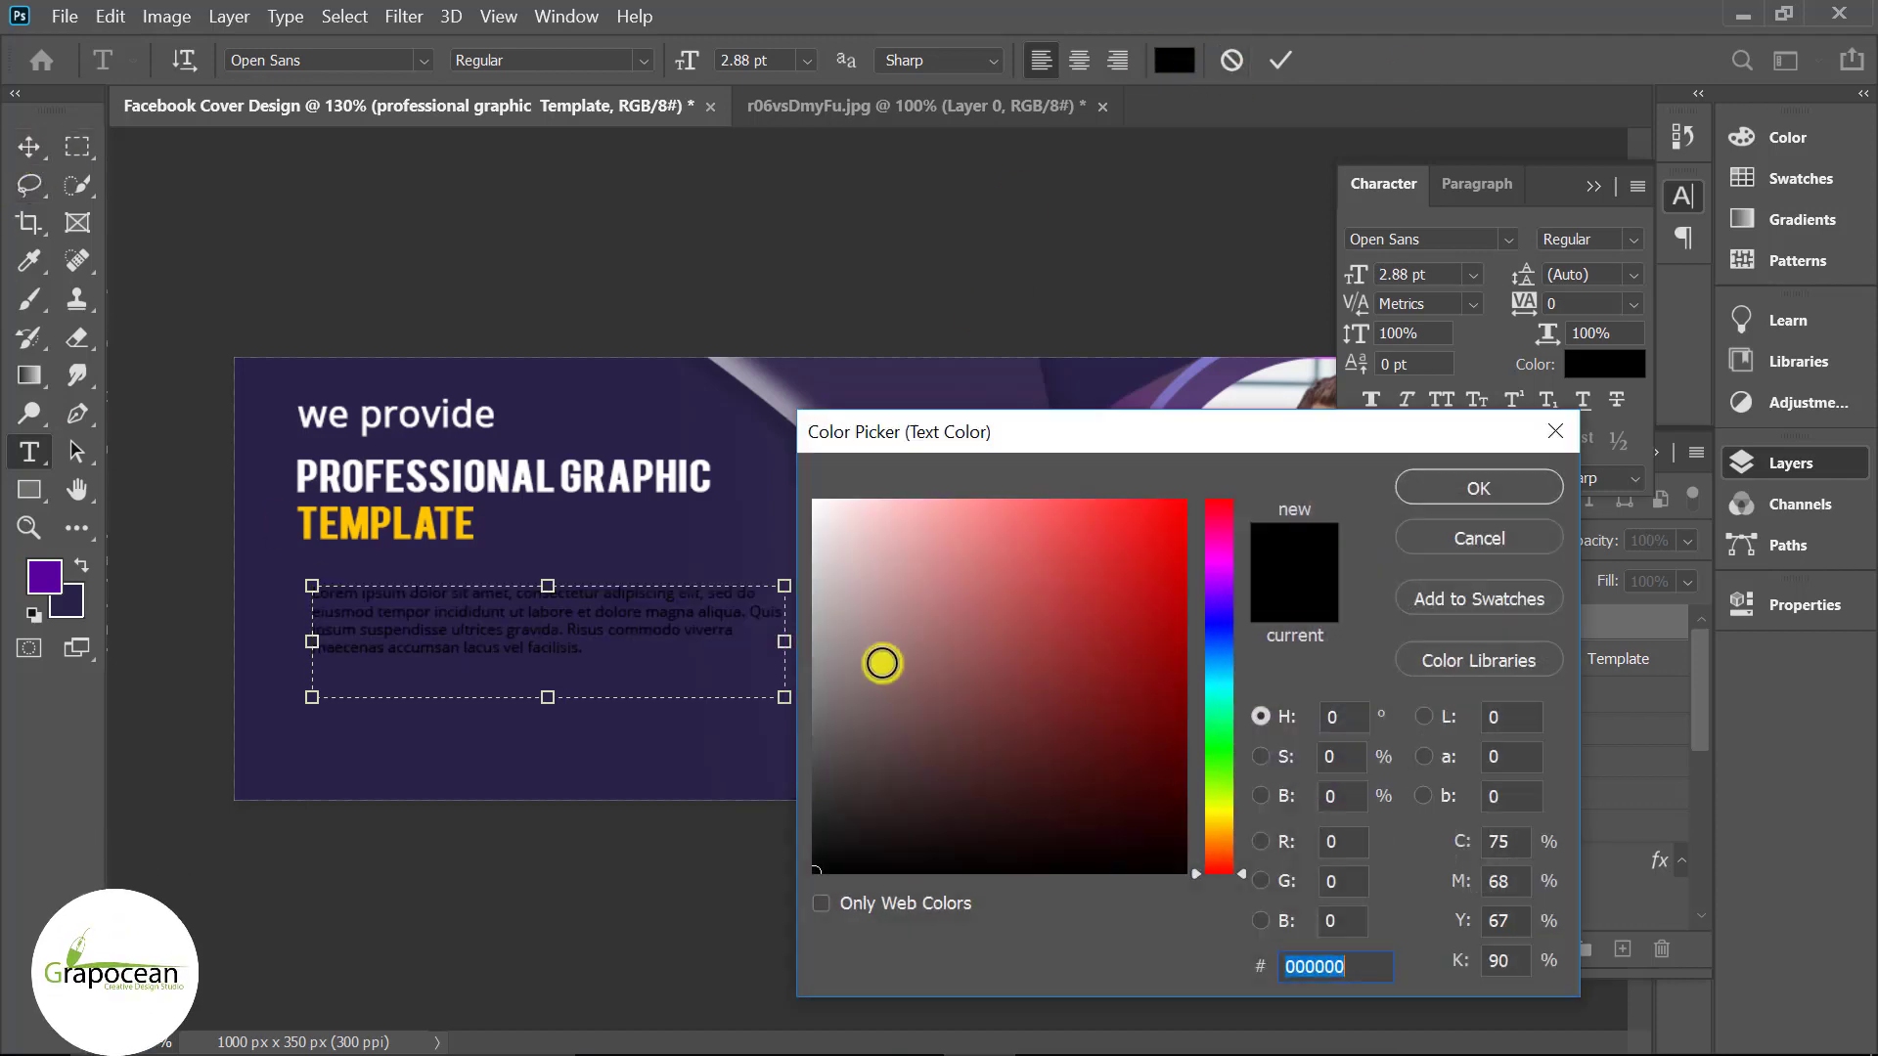
pyautogui.click(648, 396)
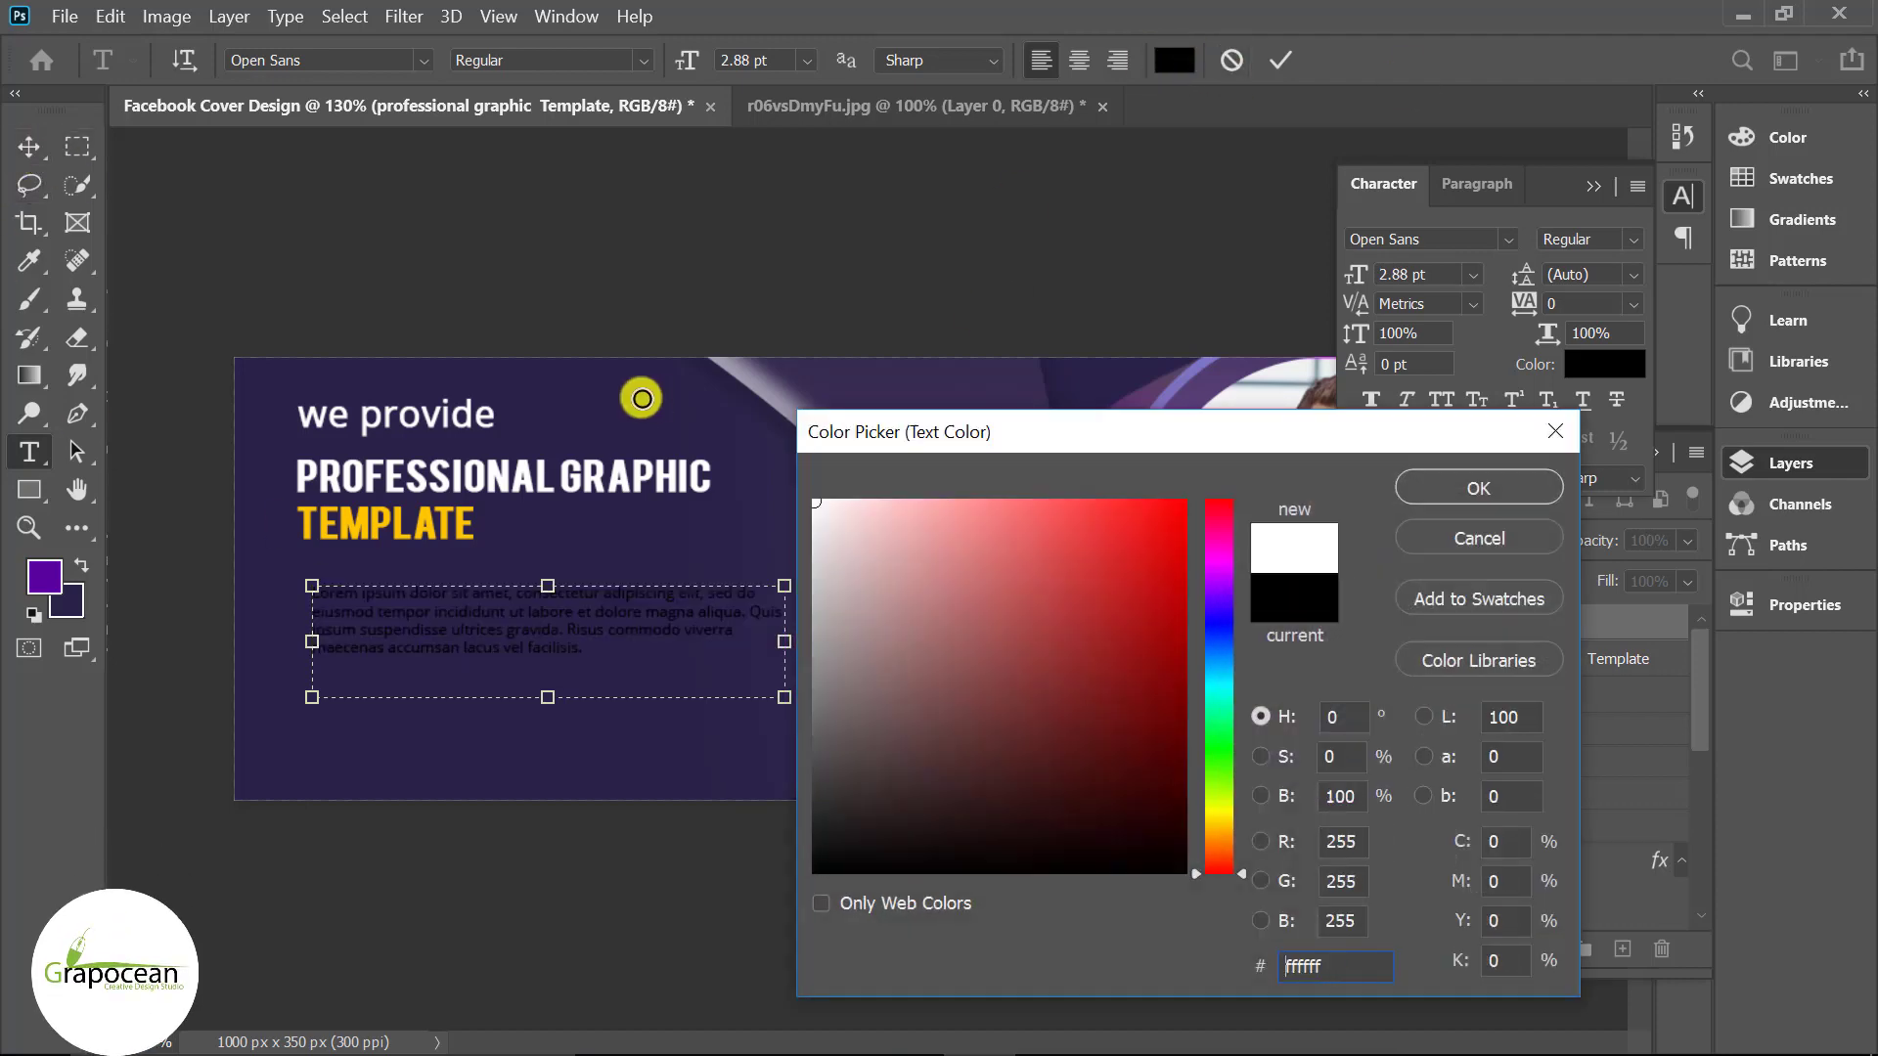
pyautogui.click(1478, 489)
pyautogui.moveTo(579, 628); pyautogui.dragTo(704, 719)
pyautogui.press('BackSpace')
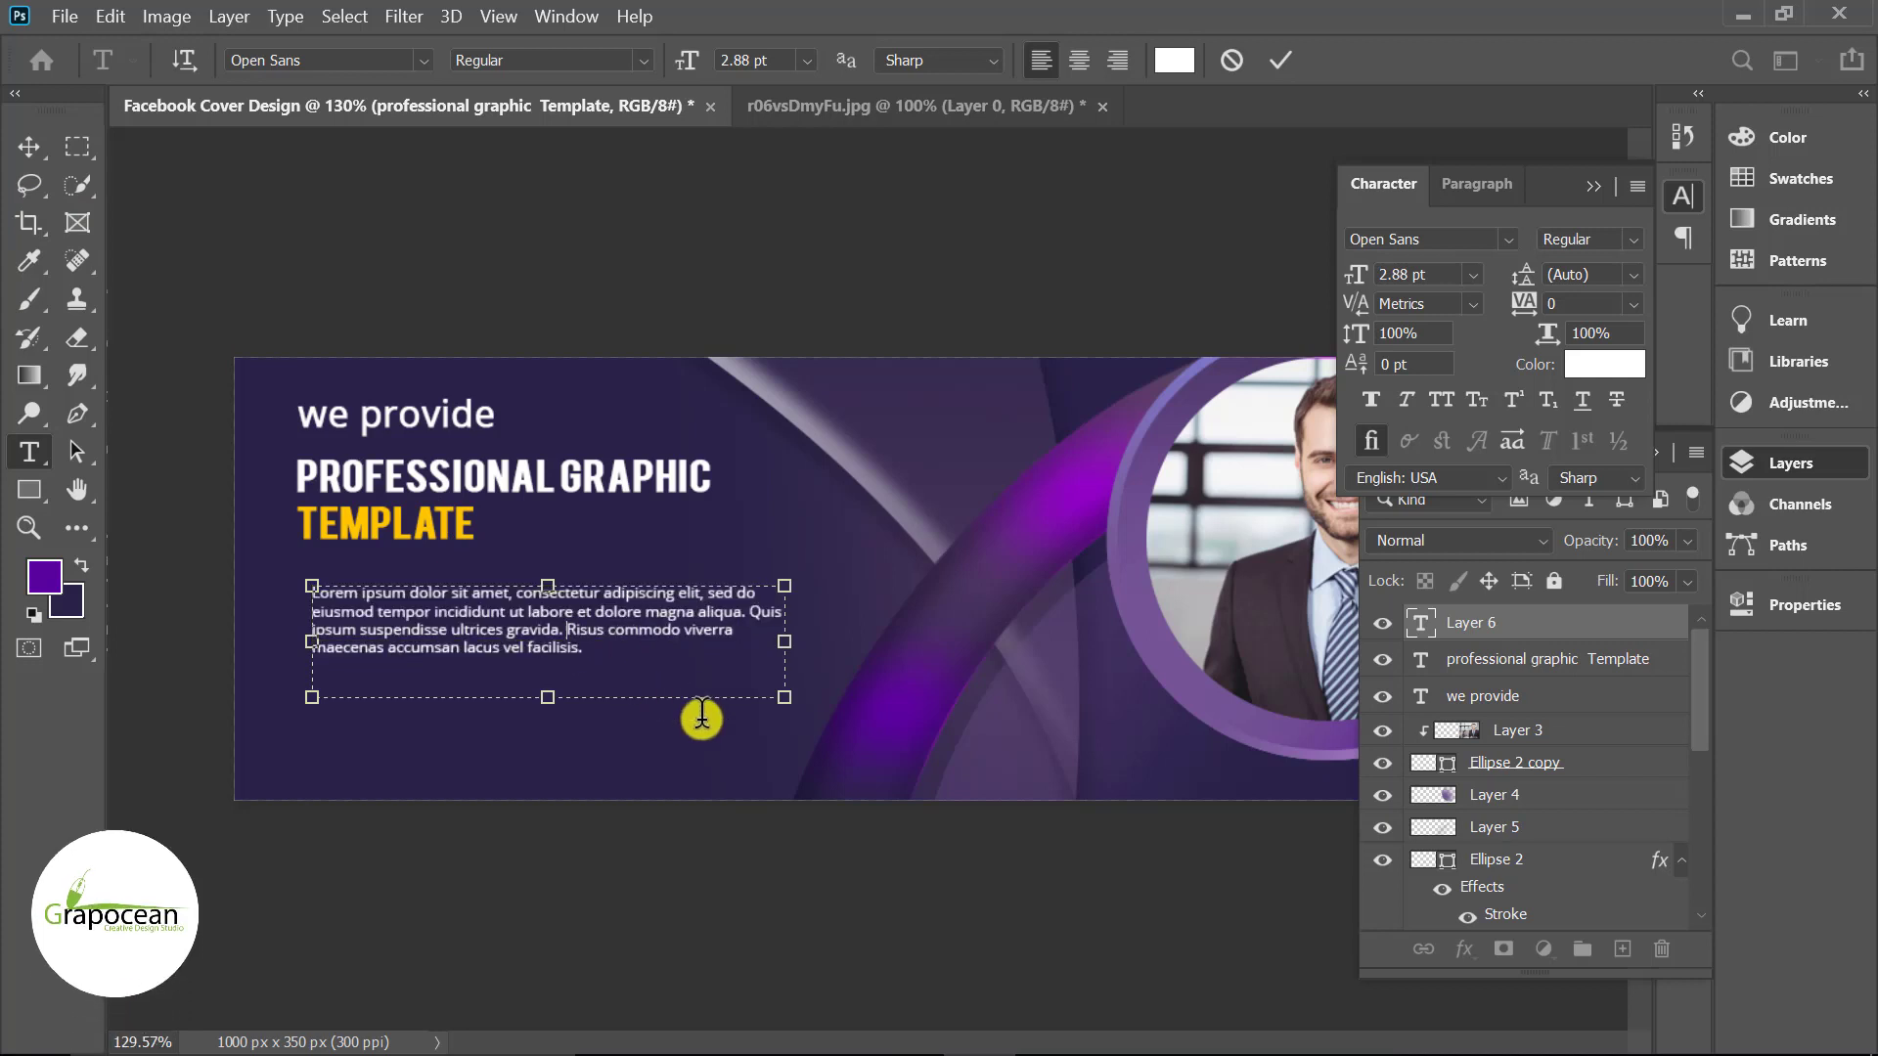
# - Place the paragraph just under TEMPLATE and scale it to about 83.5%
pyautogui.click(28, 147)
pyautogui.moveTo(475, 610); pyautogui.dragTo(461, 587)
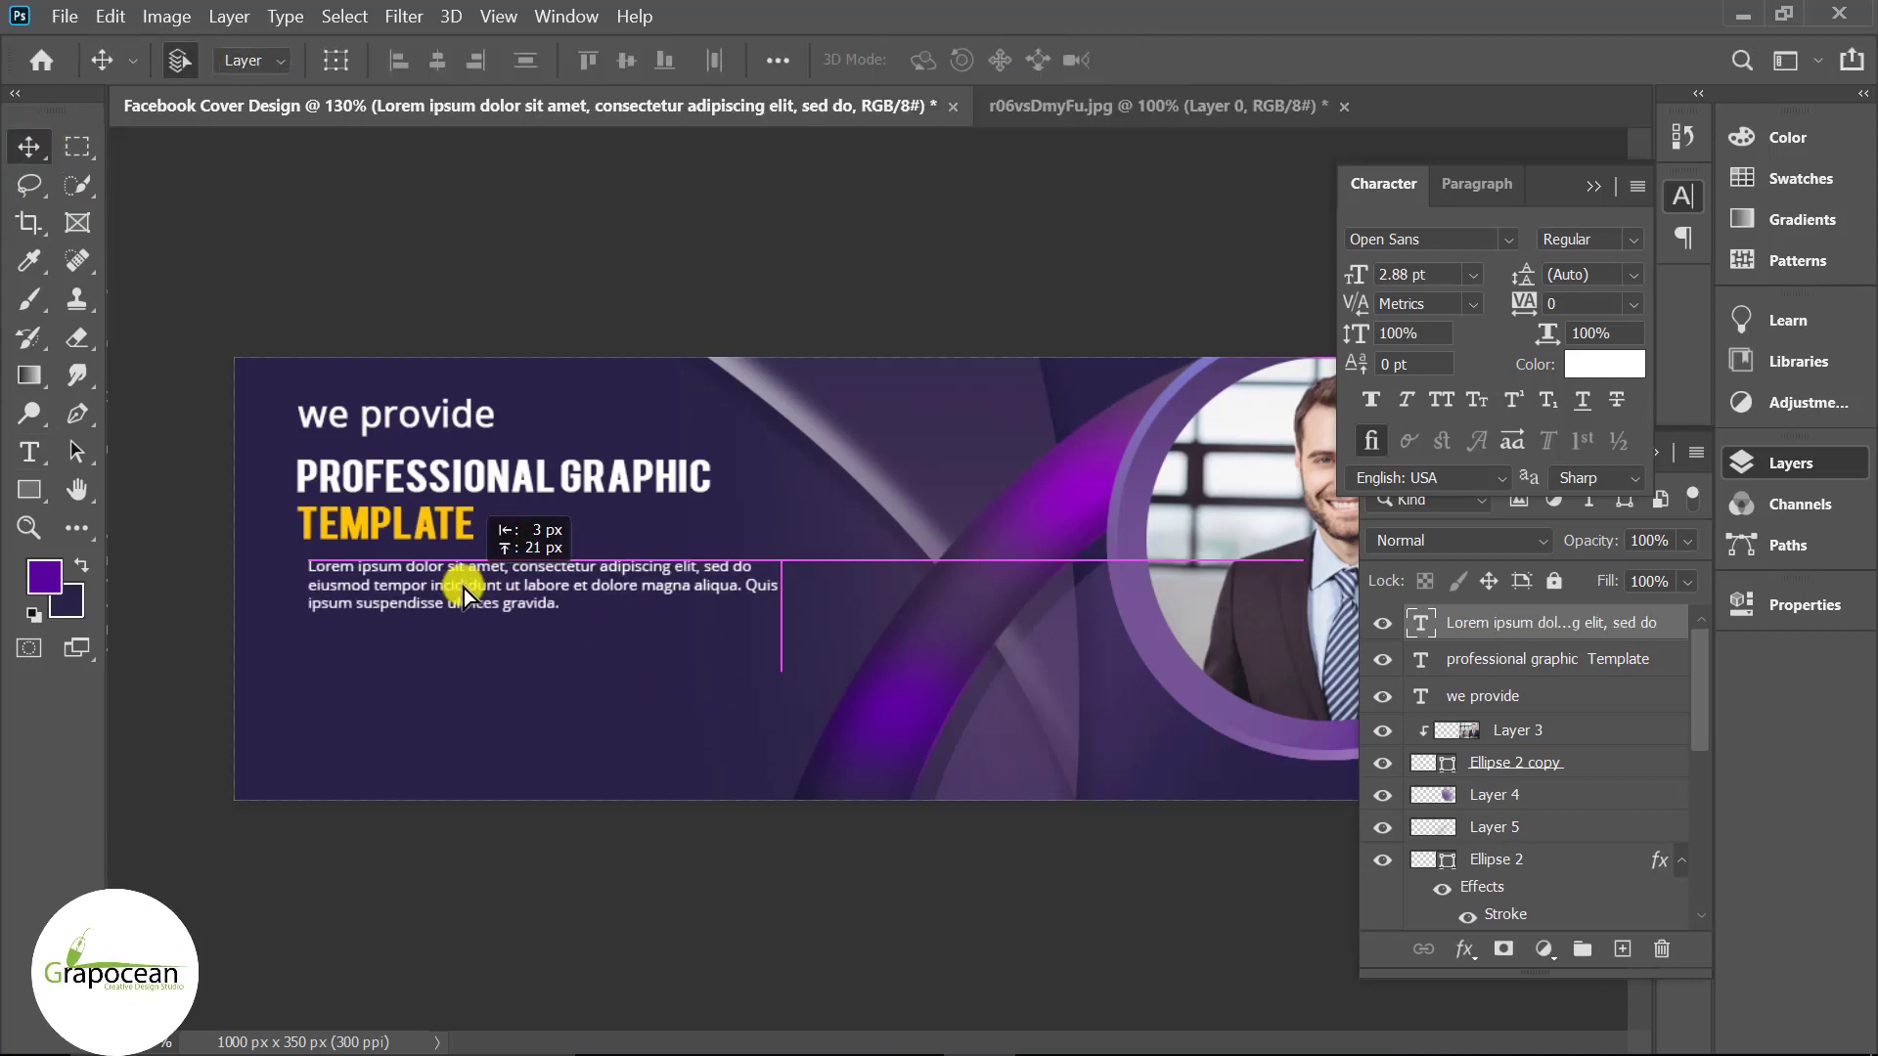
pyautogui.scroll(-3, 778, 709)
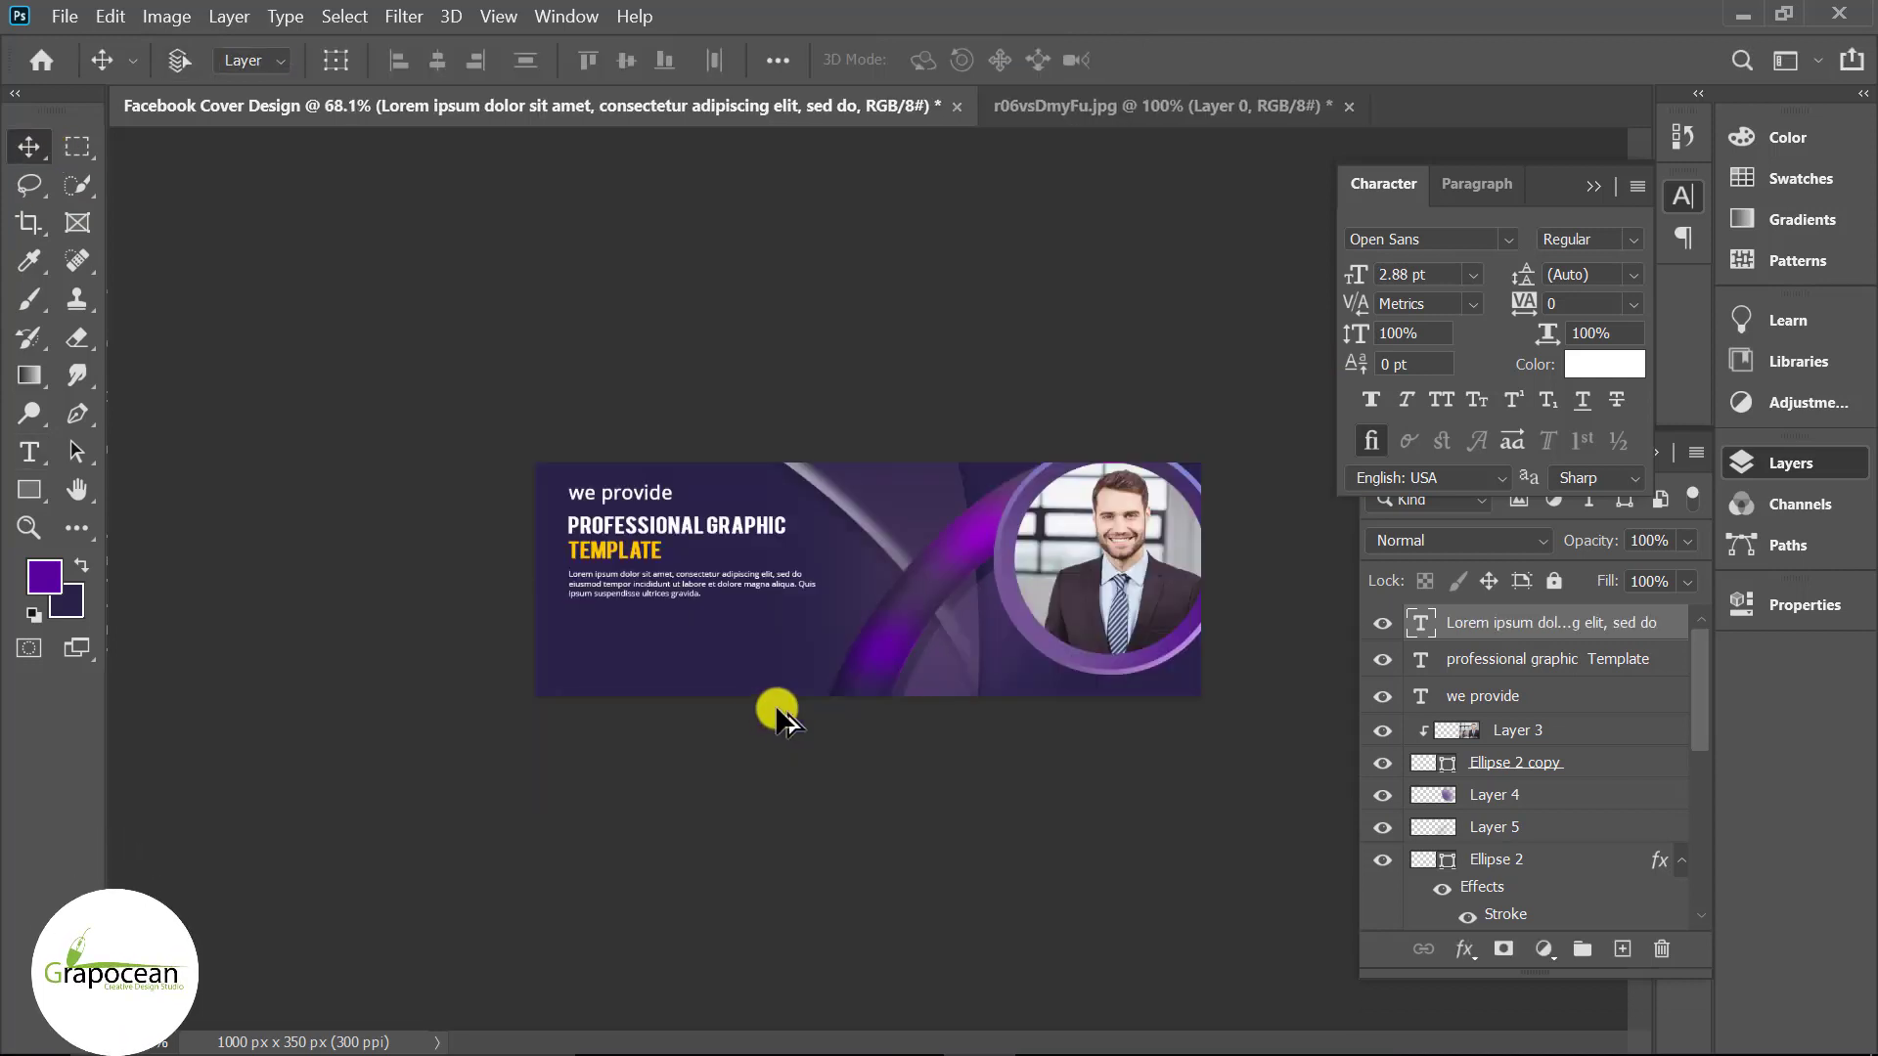
pyautogui.scroll(3, 780, 764)
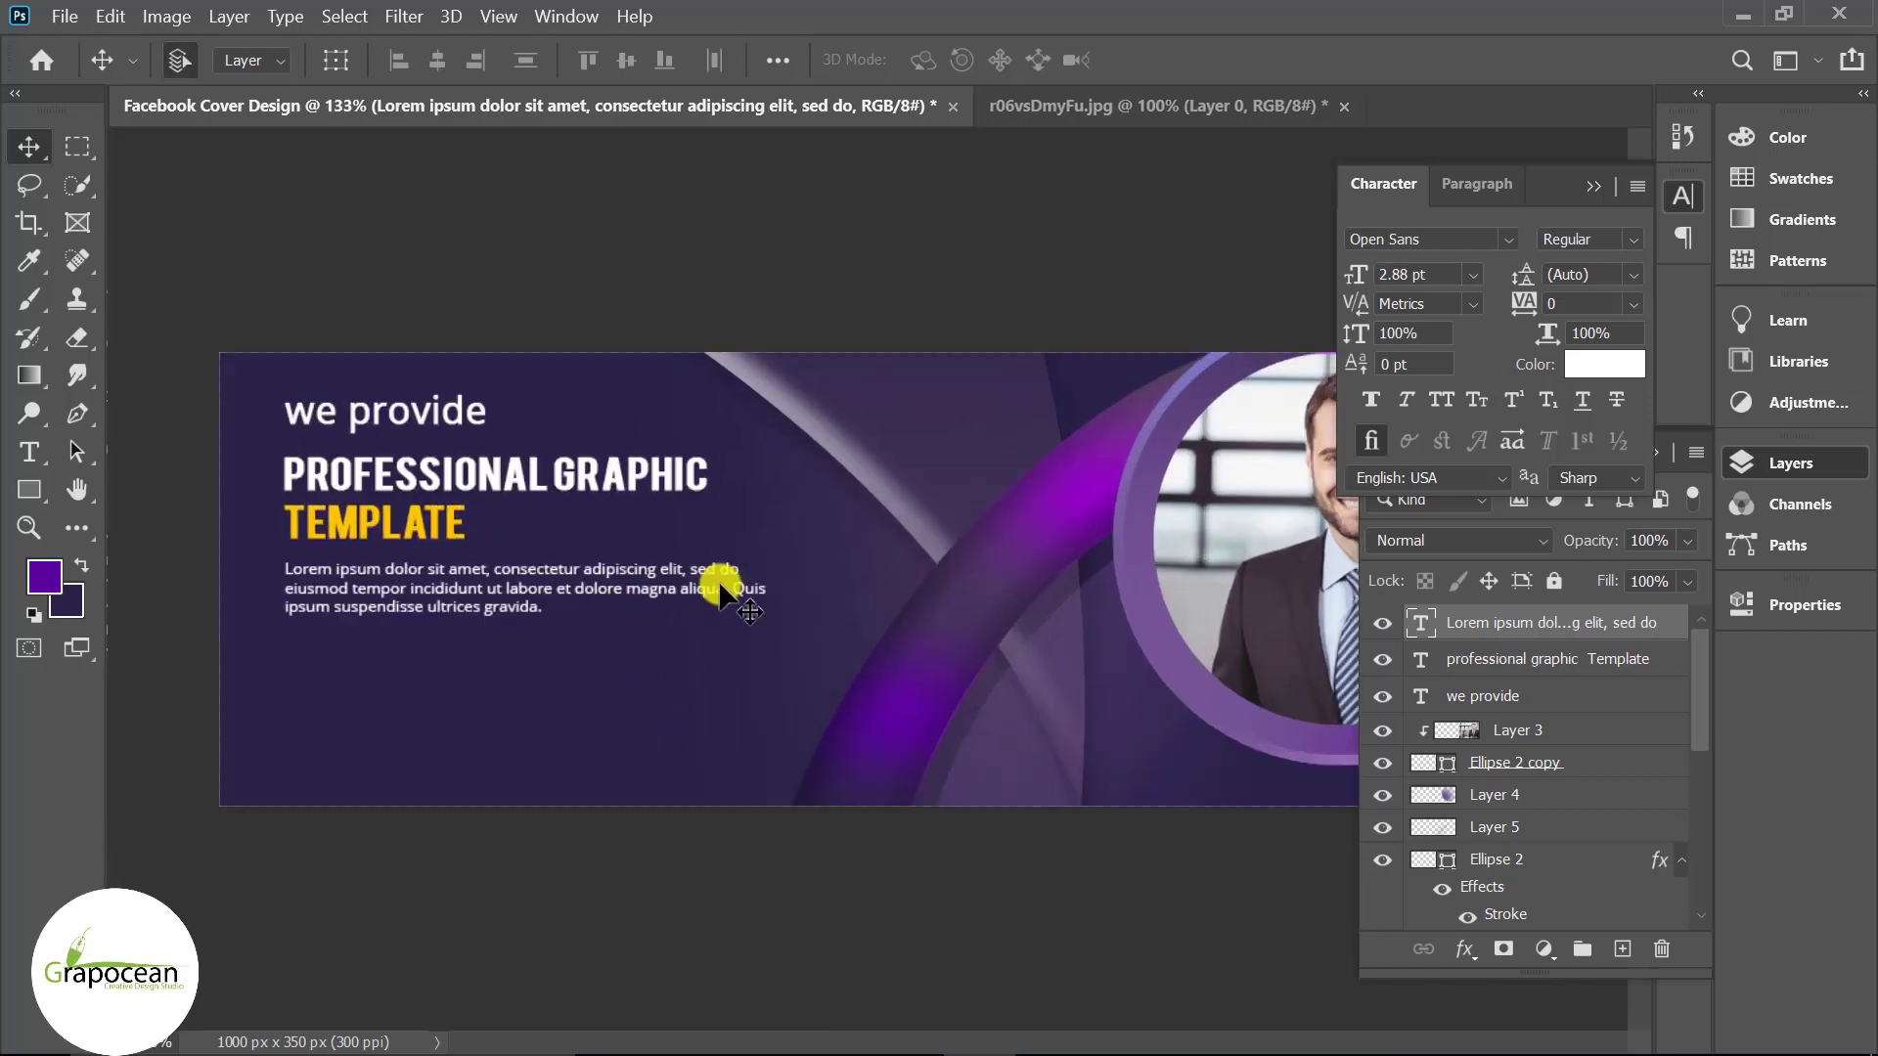
pyautogui.hotkey('ctrl', 't')
pyautogui.moveTo(772, 616)
pyautogui.mouseDown()
pyautogui.moveTo(647, 626)
pyautogui.moveTo(733, 671)
pyautogui.mouseUp()
pyautogui.moveTo(546, 597); pyautogui.dragTo(548, 587)
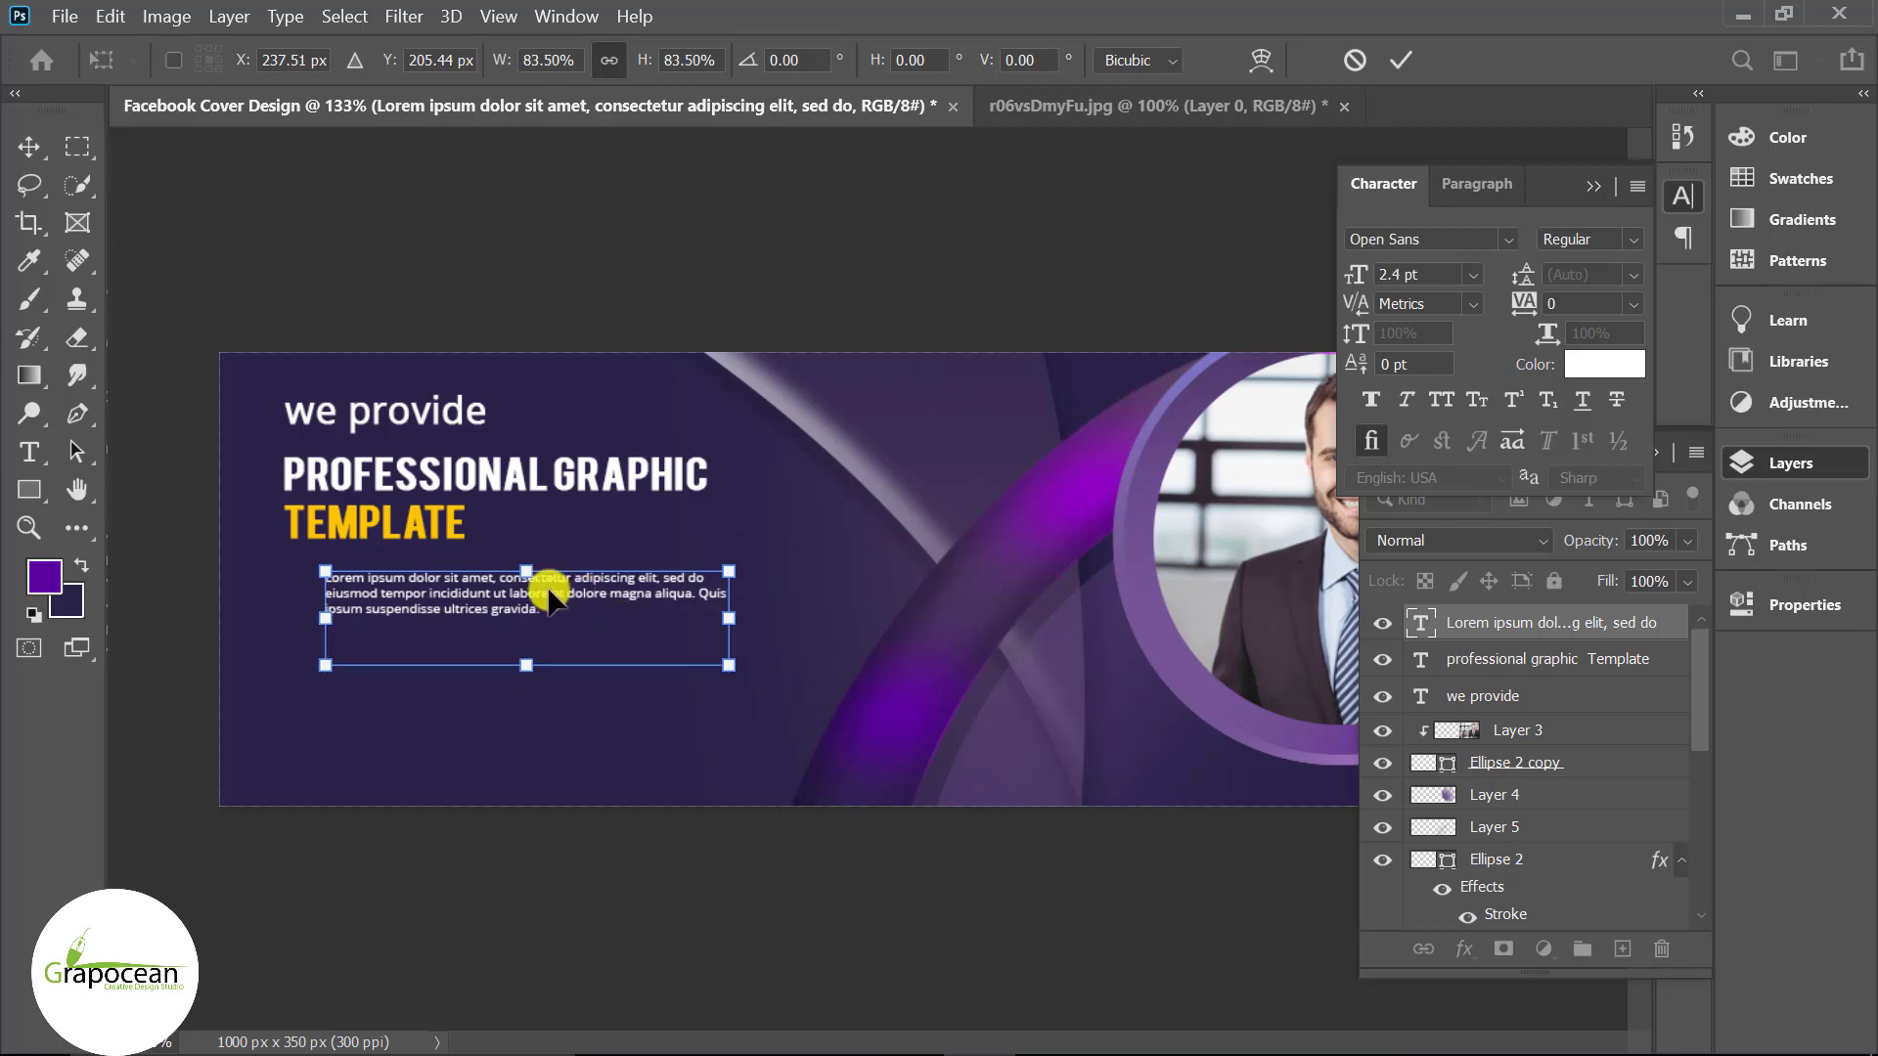
pyautogui.click(1401, 60)
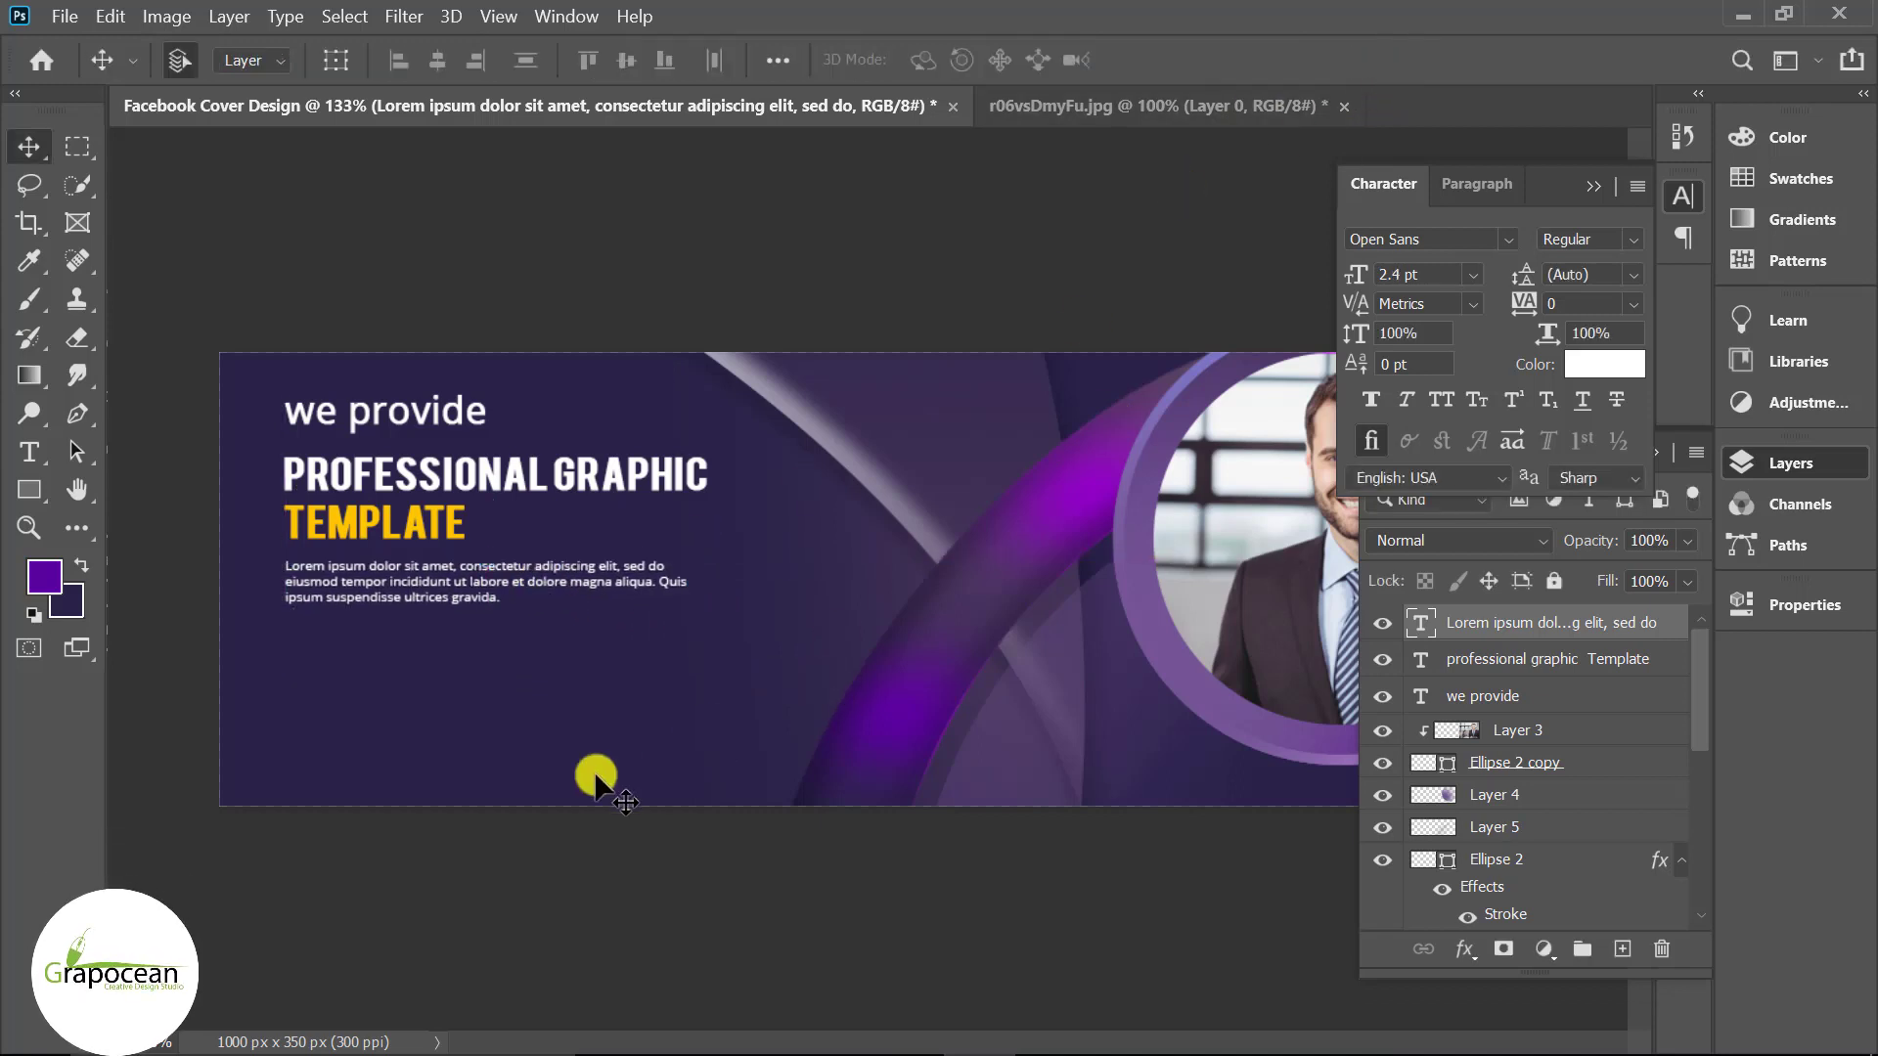
pyautogui.scroll(-2, 646, 812)
pyautogui.scroll(-1, 646, 812)
pyautogui.scroll(1, 503, 649)
pyautogui.scroll(1, 481, 655)
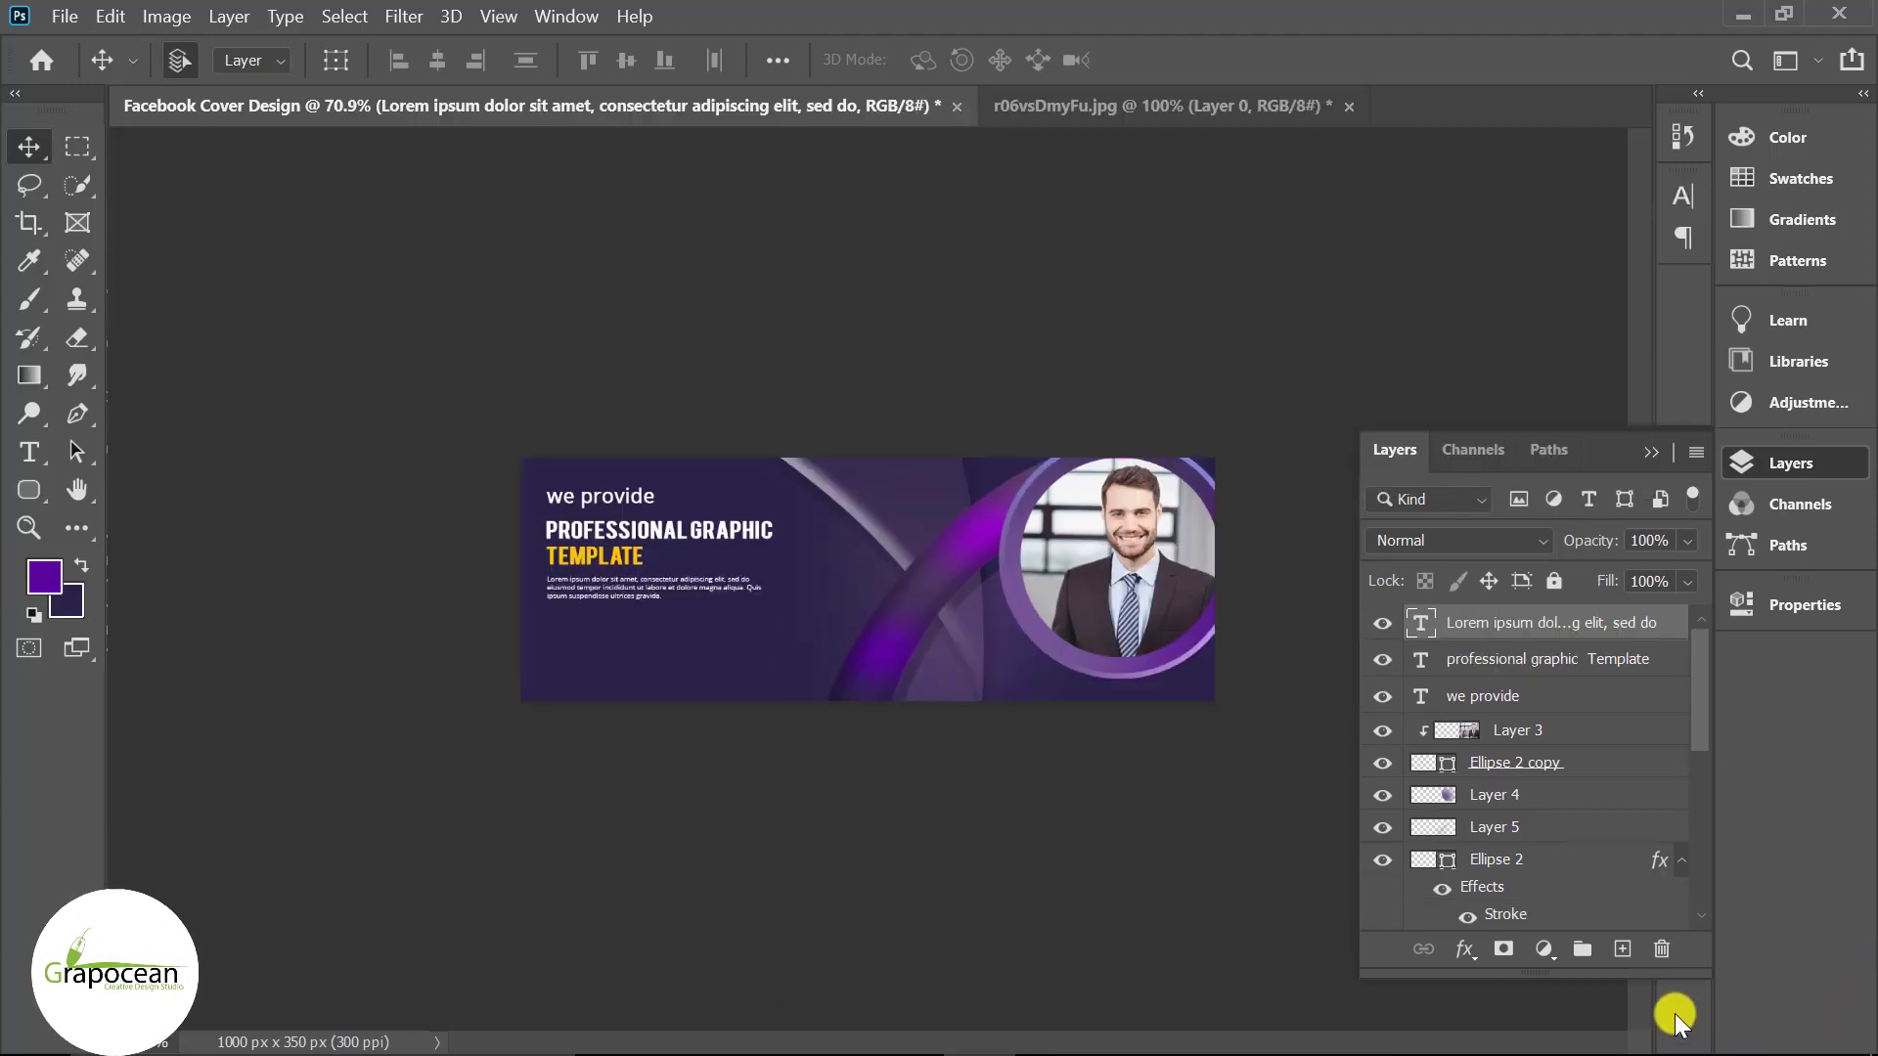
# - Draw a closed curved shape along the banner's bottom-left edge with the Pen tool
pyautogui.click(77, 413)
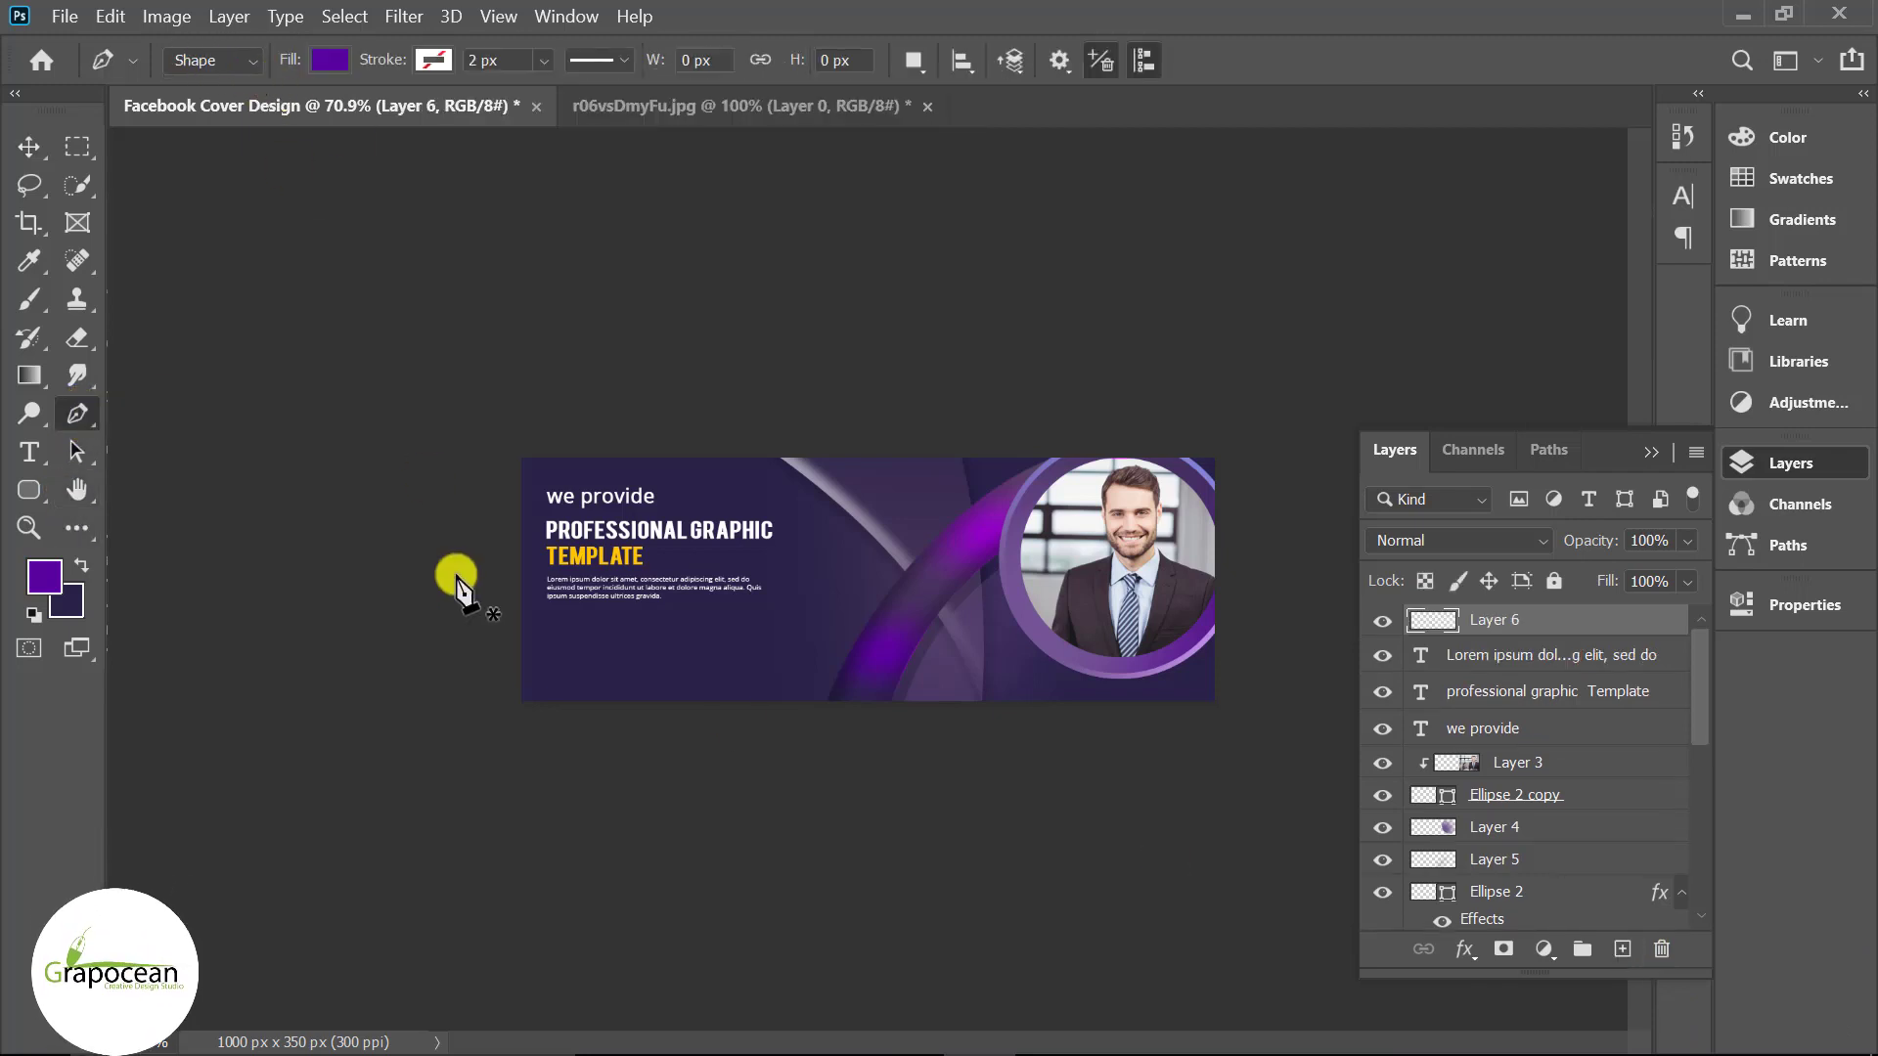
pyautogui.scroll(1, 572, 661)
pyautogui.scroll(1, 573, 668)
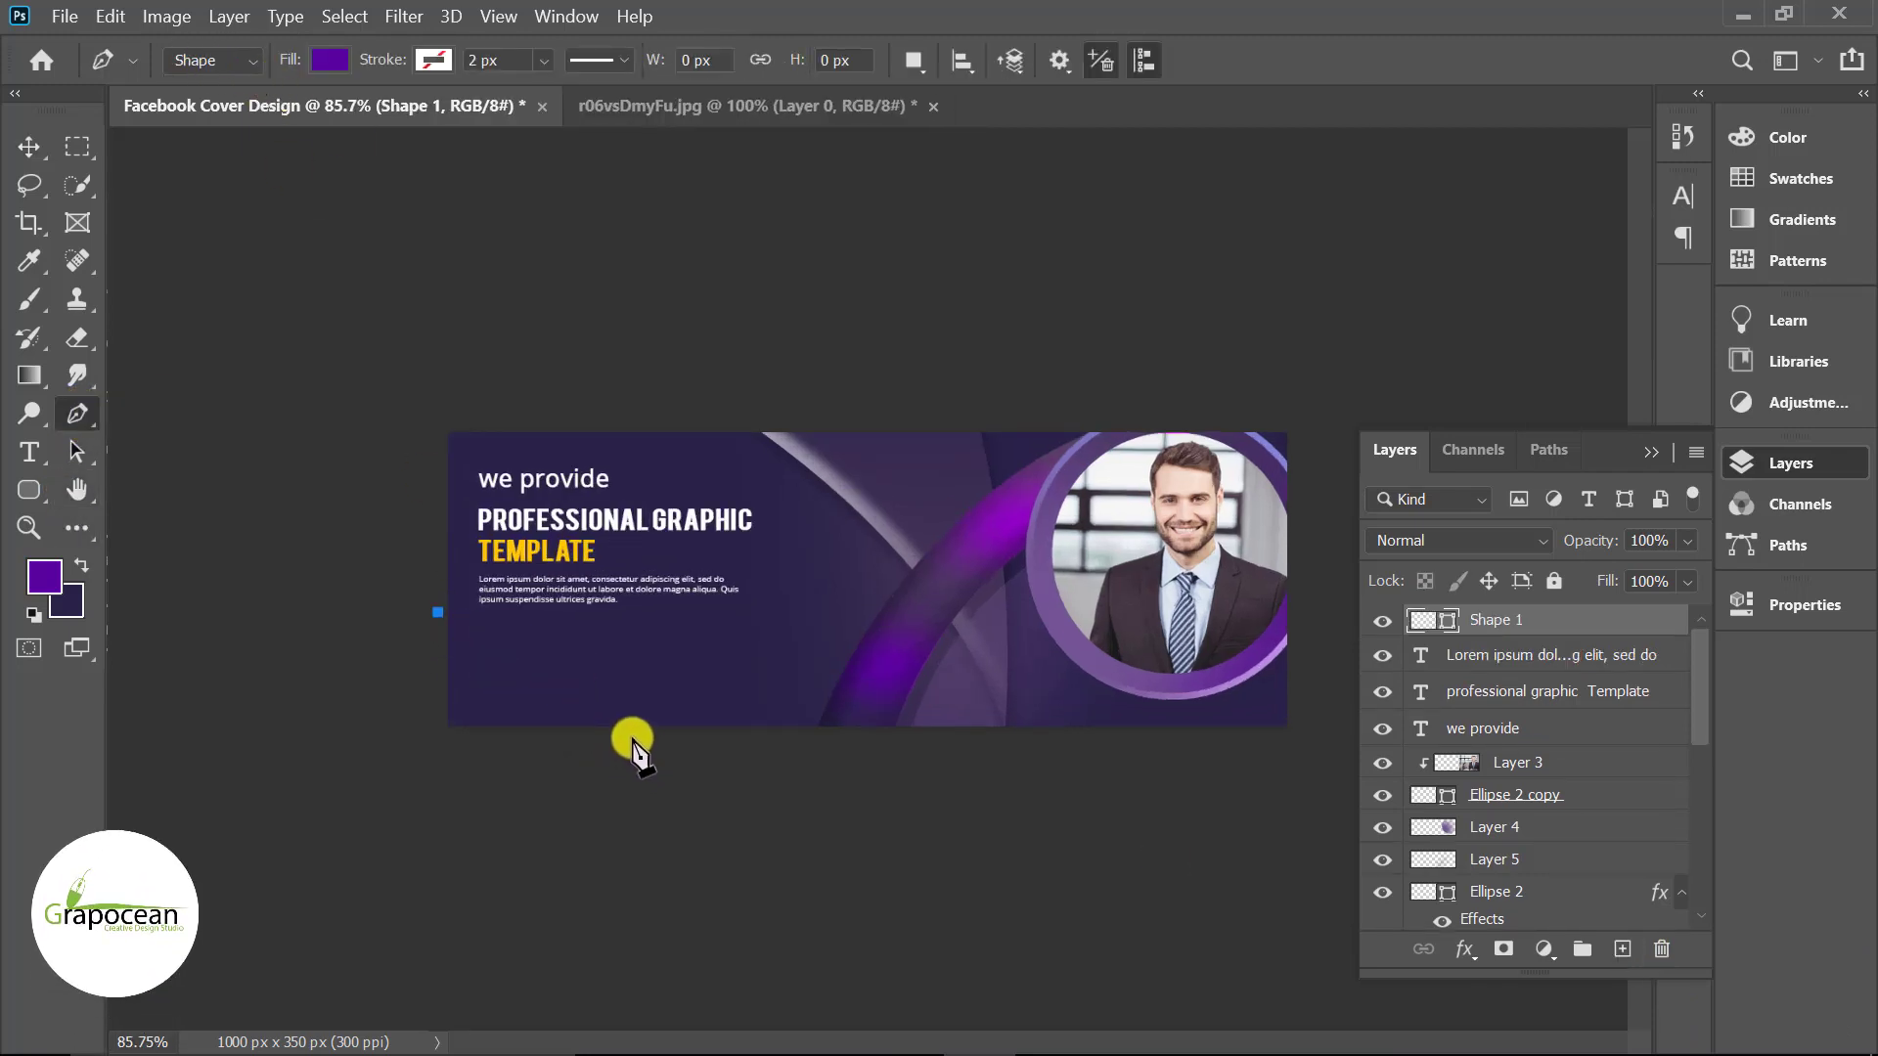
pyautogui.moveTo(630, 737); pyautogui.dragTo(797, 769)
pyautogui.moveTo(673, 735); pyautogui.dragTo(868, 758)
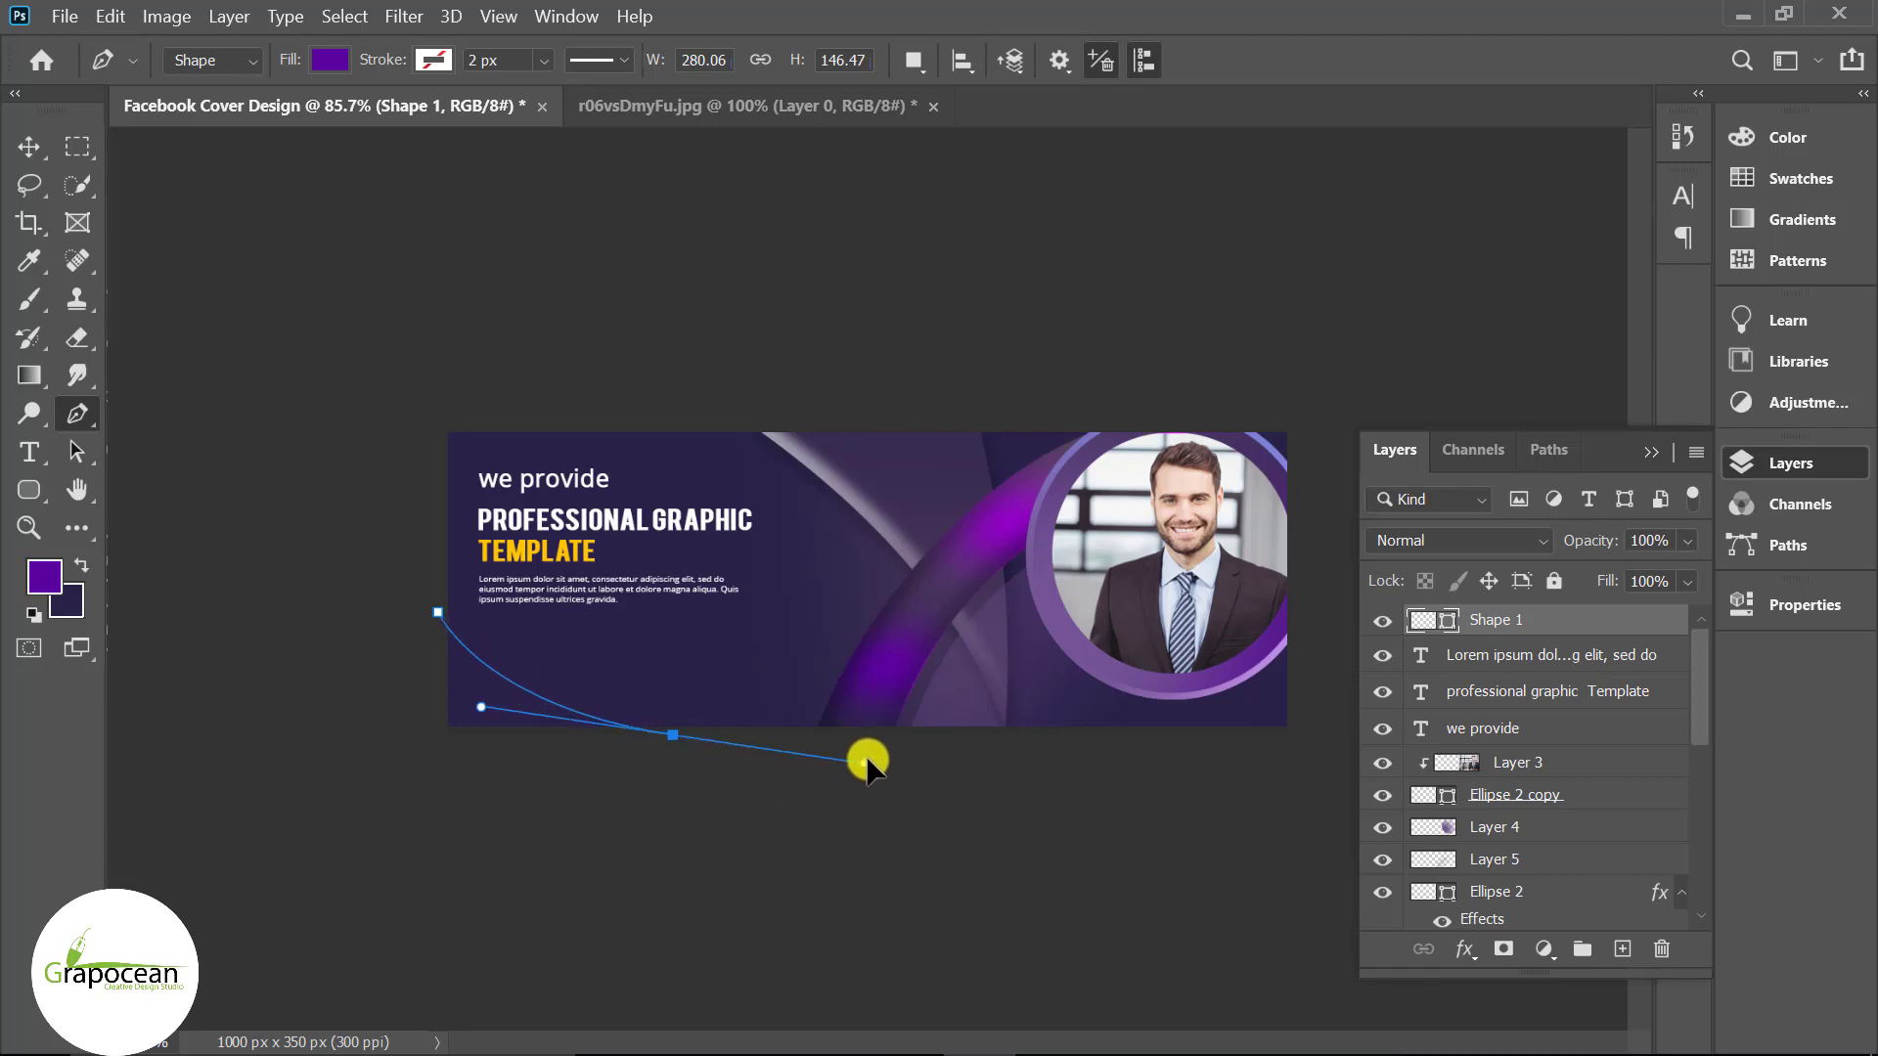
pyautogui.keyDown('alt'); pyautogui.click(673, 735); pyautogui.keyUp('alt')
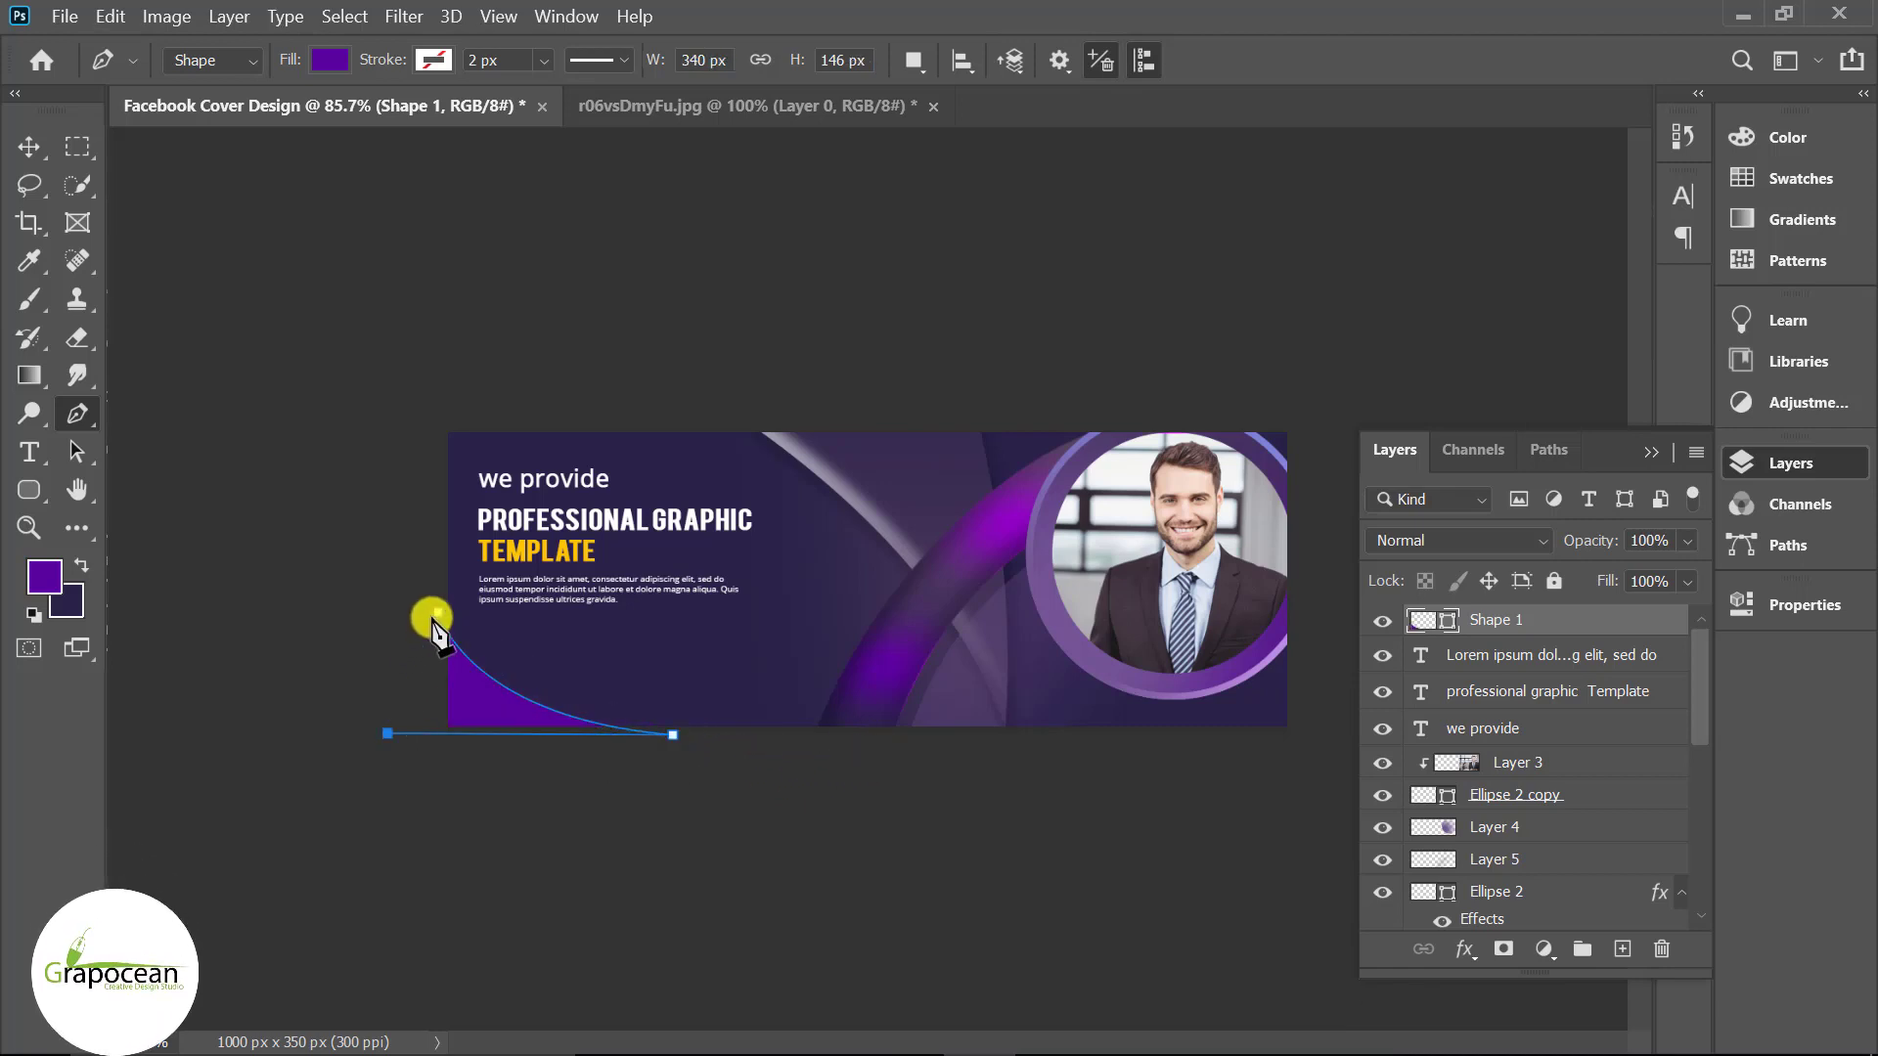
# - Change the shape's fill to a gradient with a purple left stop sampled from the banner
pyautogui.click(323, 59)
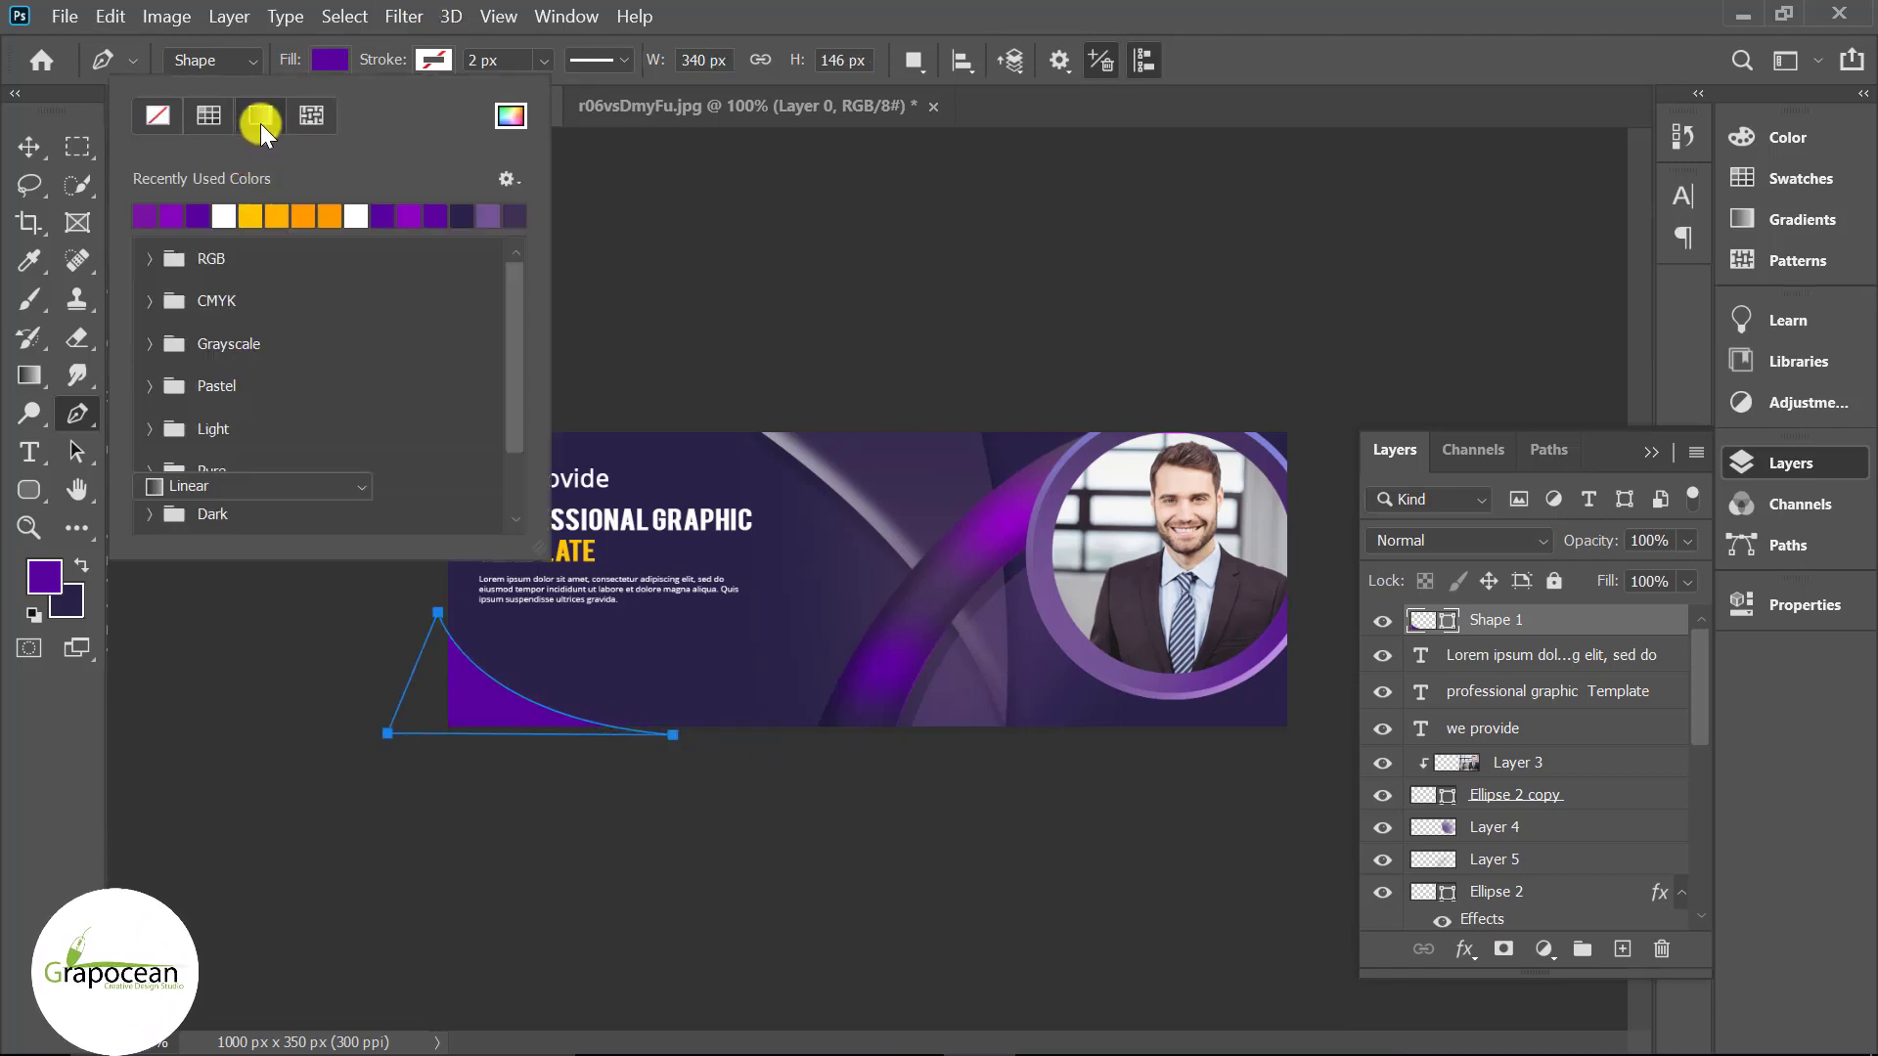
pyautogui.click(260, 120)
pyautogui.doubleClick(141, 450)
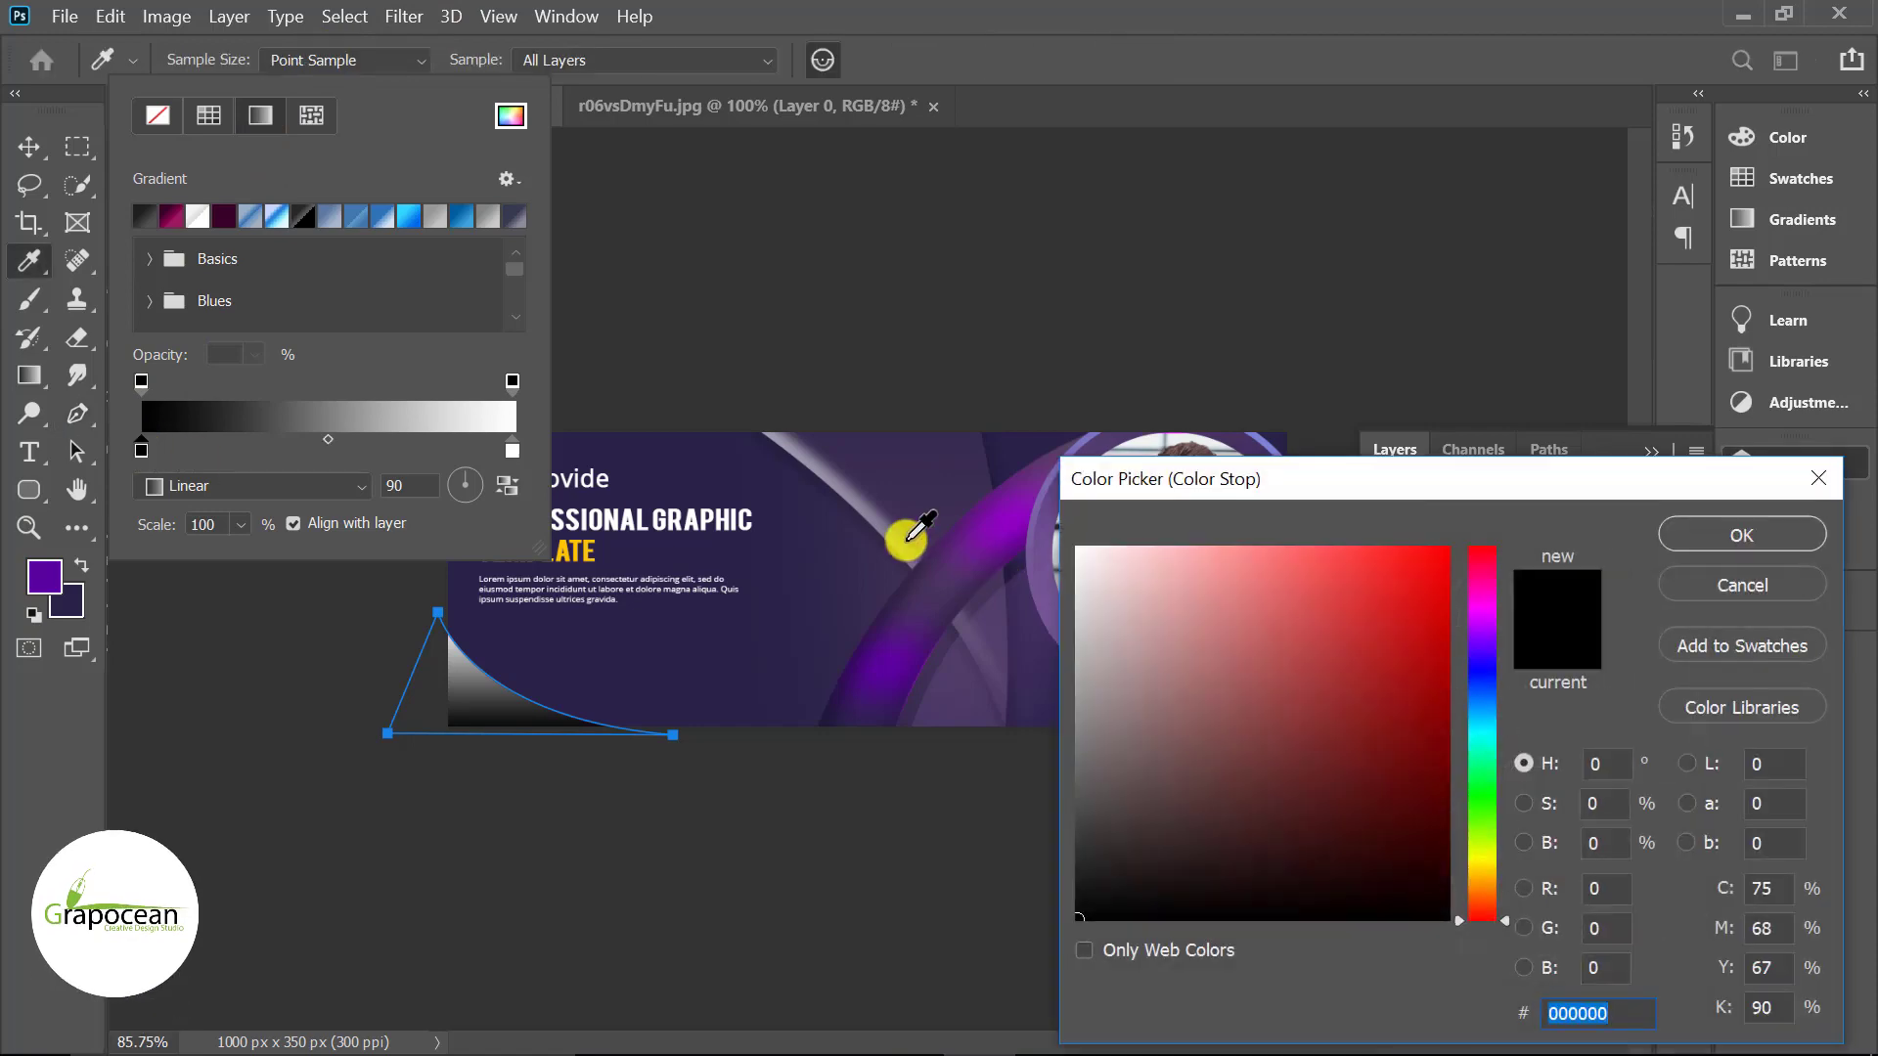
pyautogui.click(997, 630)
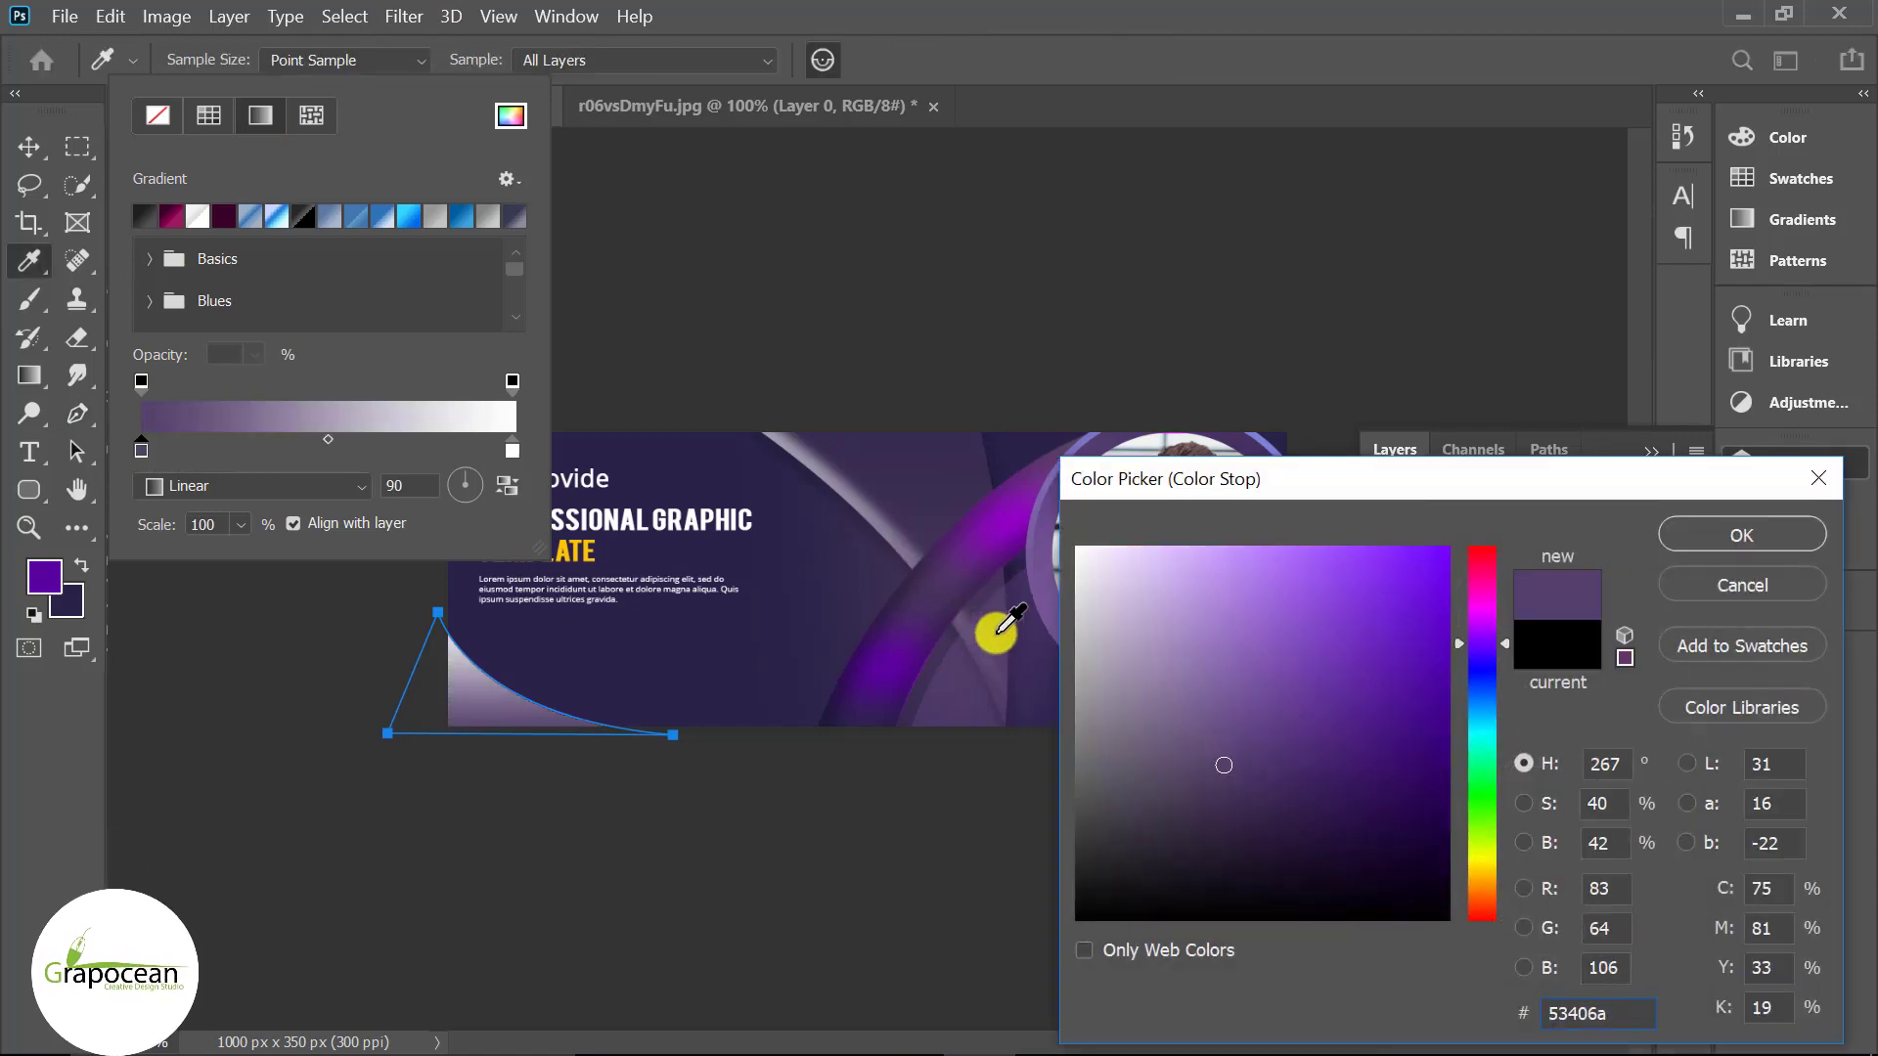
pyautogui.click(1734, 538)
# - Make the right stop a dark purple from the banner, shifting colour and opacity stops inward
pyautogui.doubleClick(511, 450)
pyautogui.moveTo(1358, 495); pyautogui.dragTo(1296, 878)
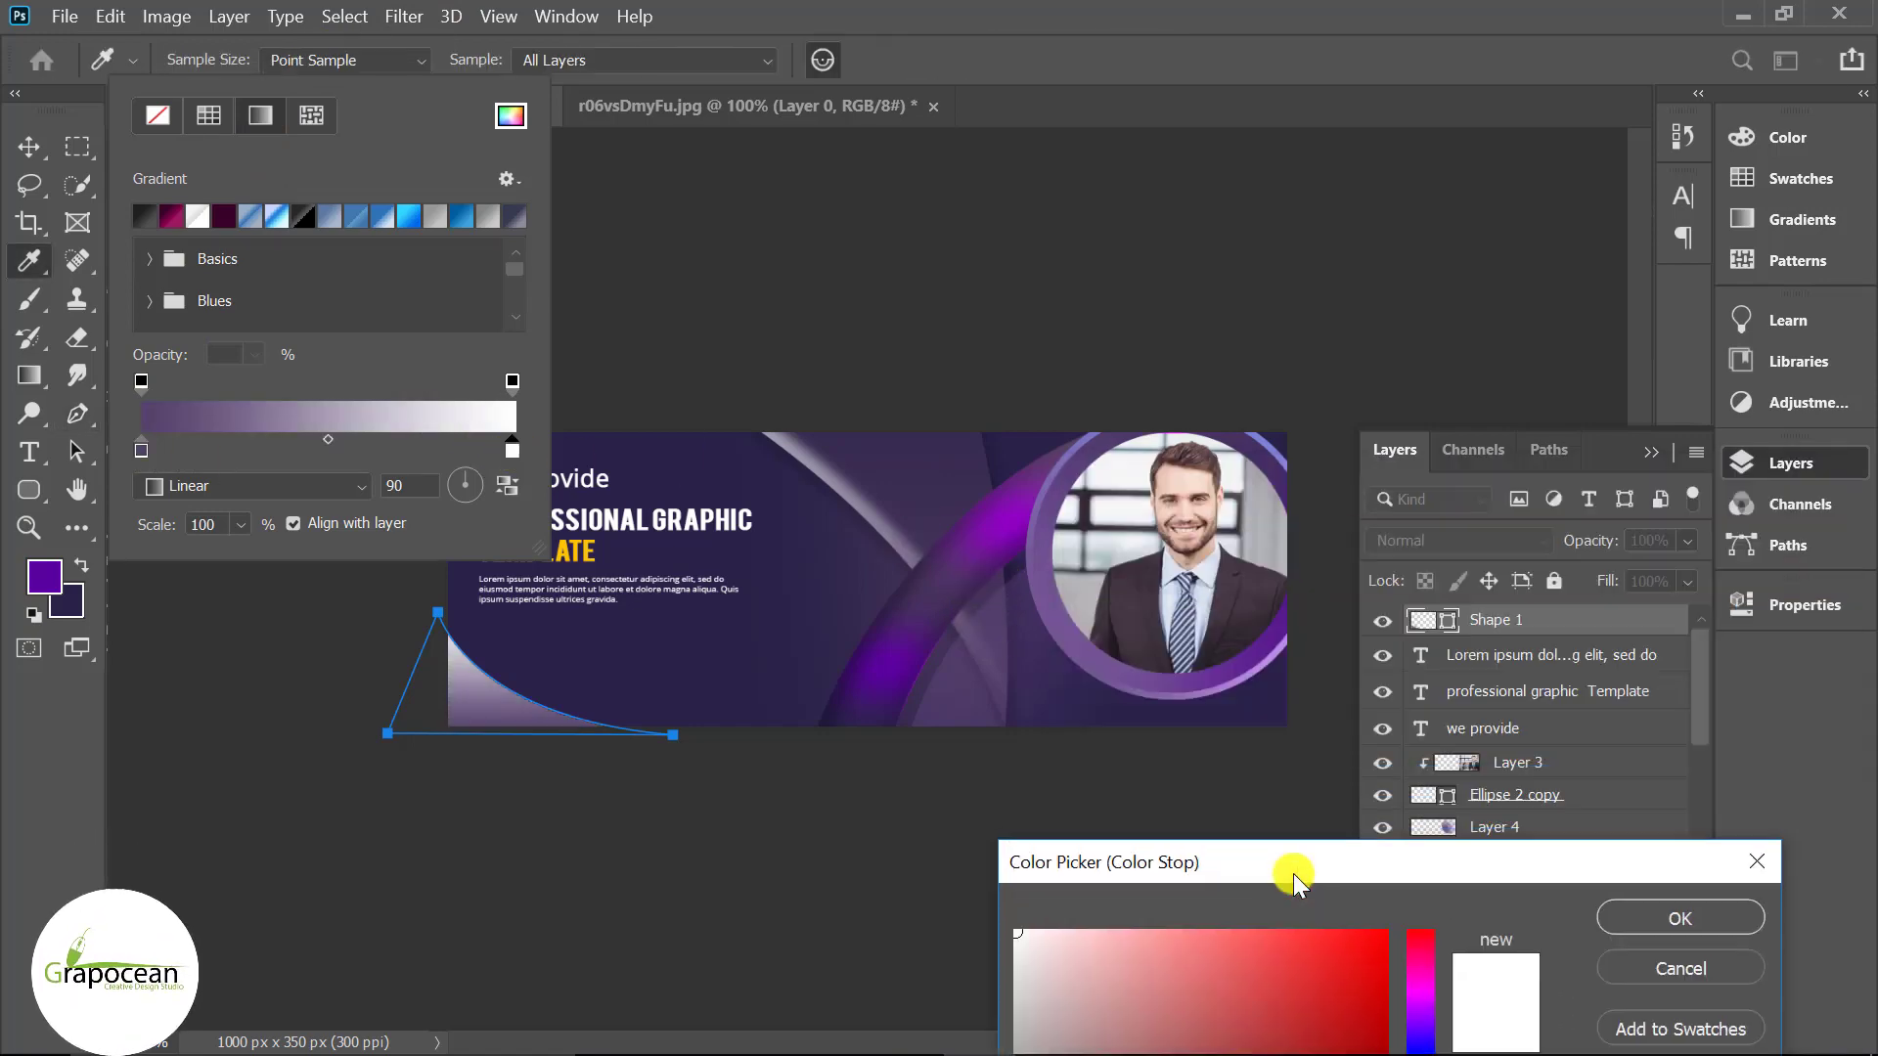
pyautogui.click(1257, 724)
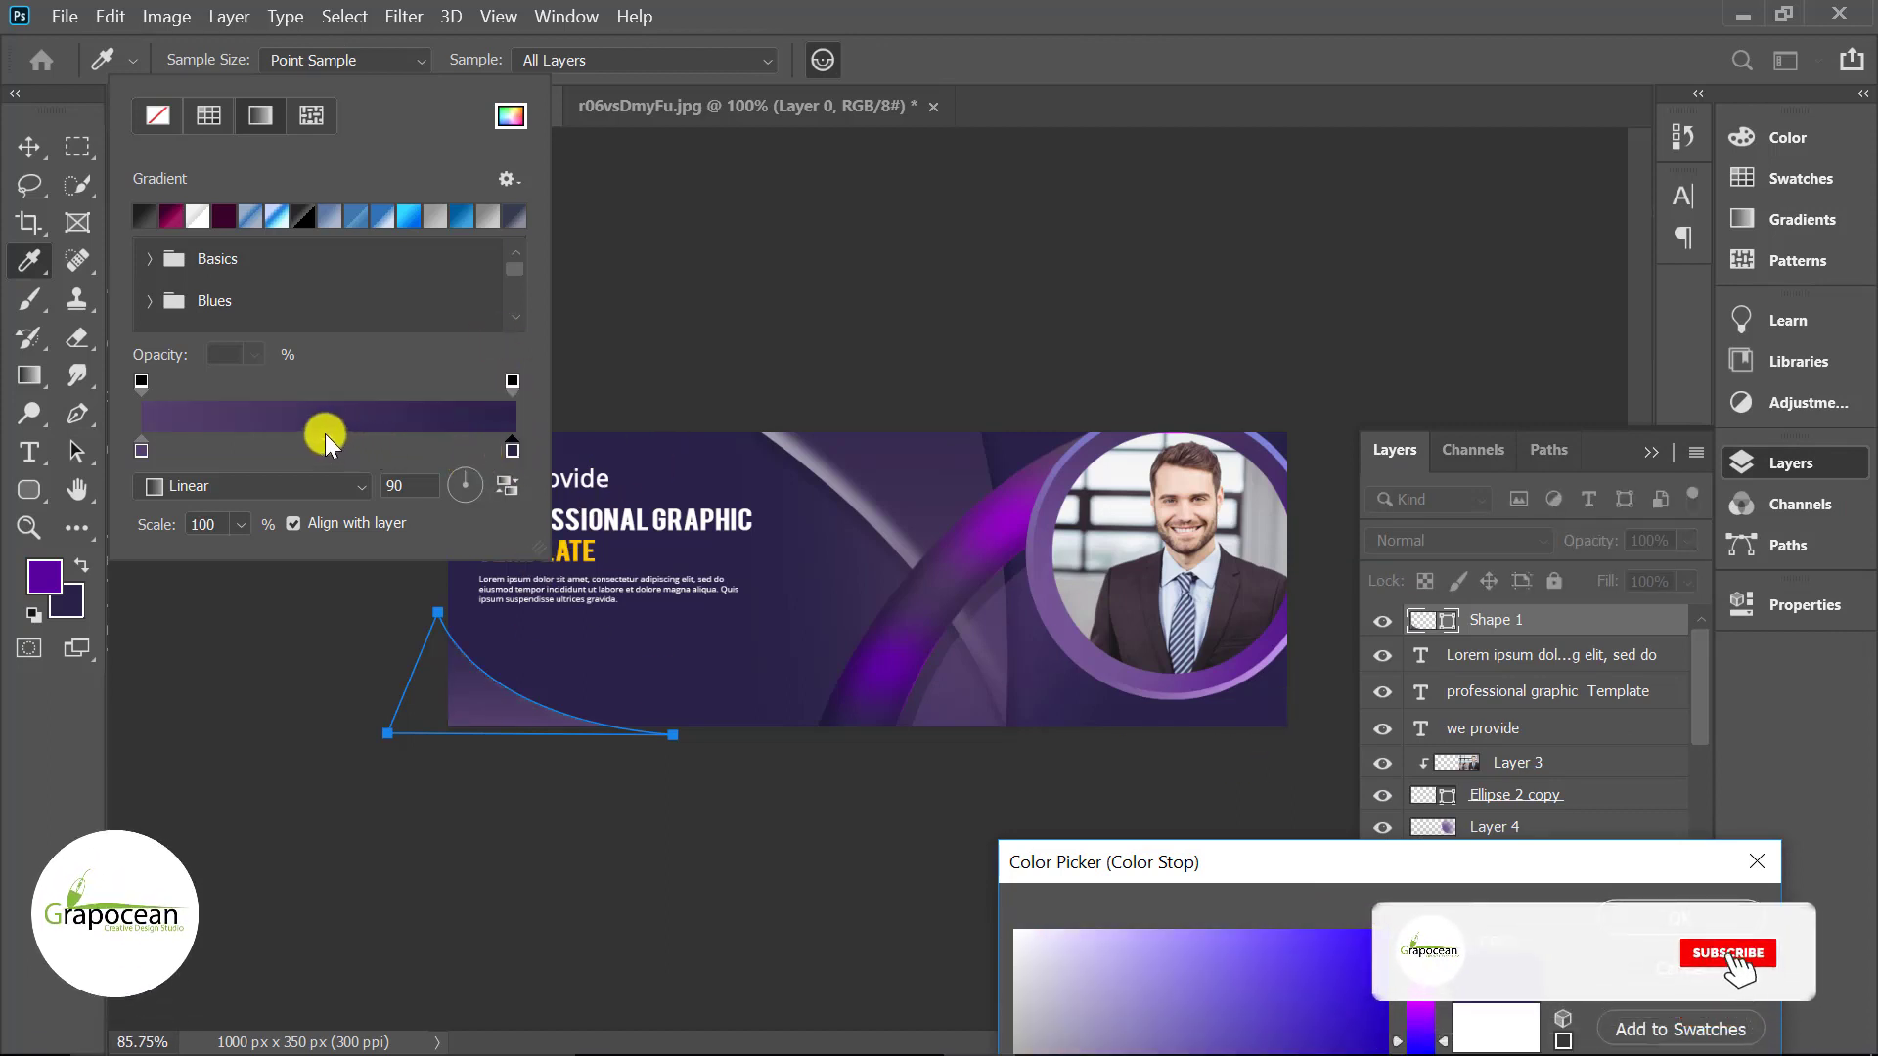
pyautogui.click(506, 458)
pyautogui.press('Return')
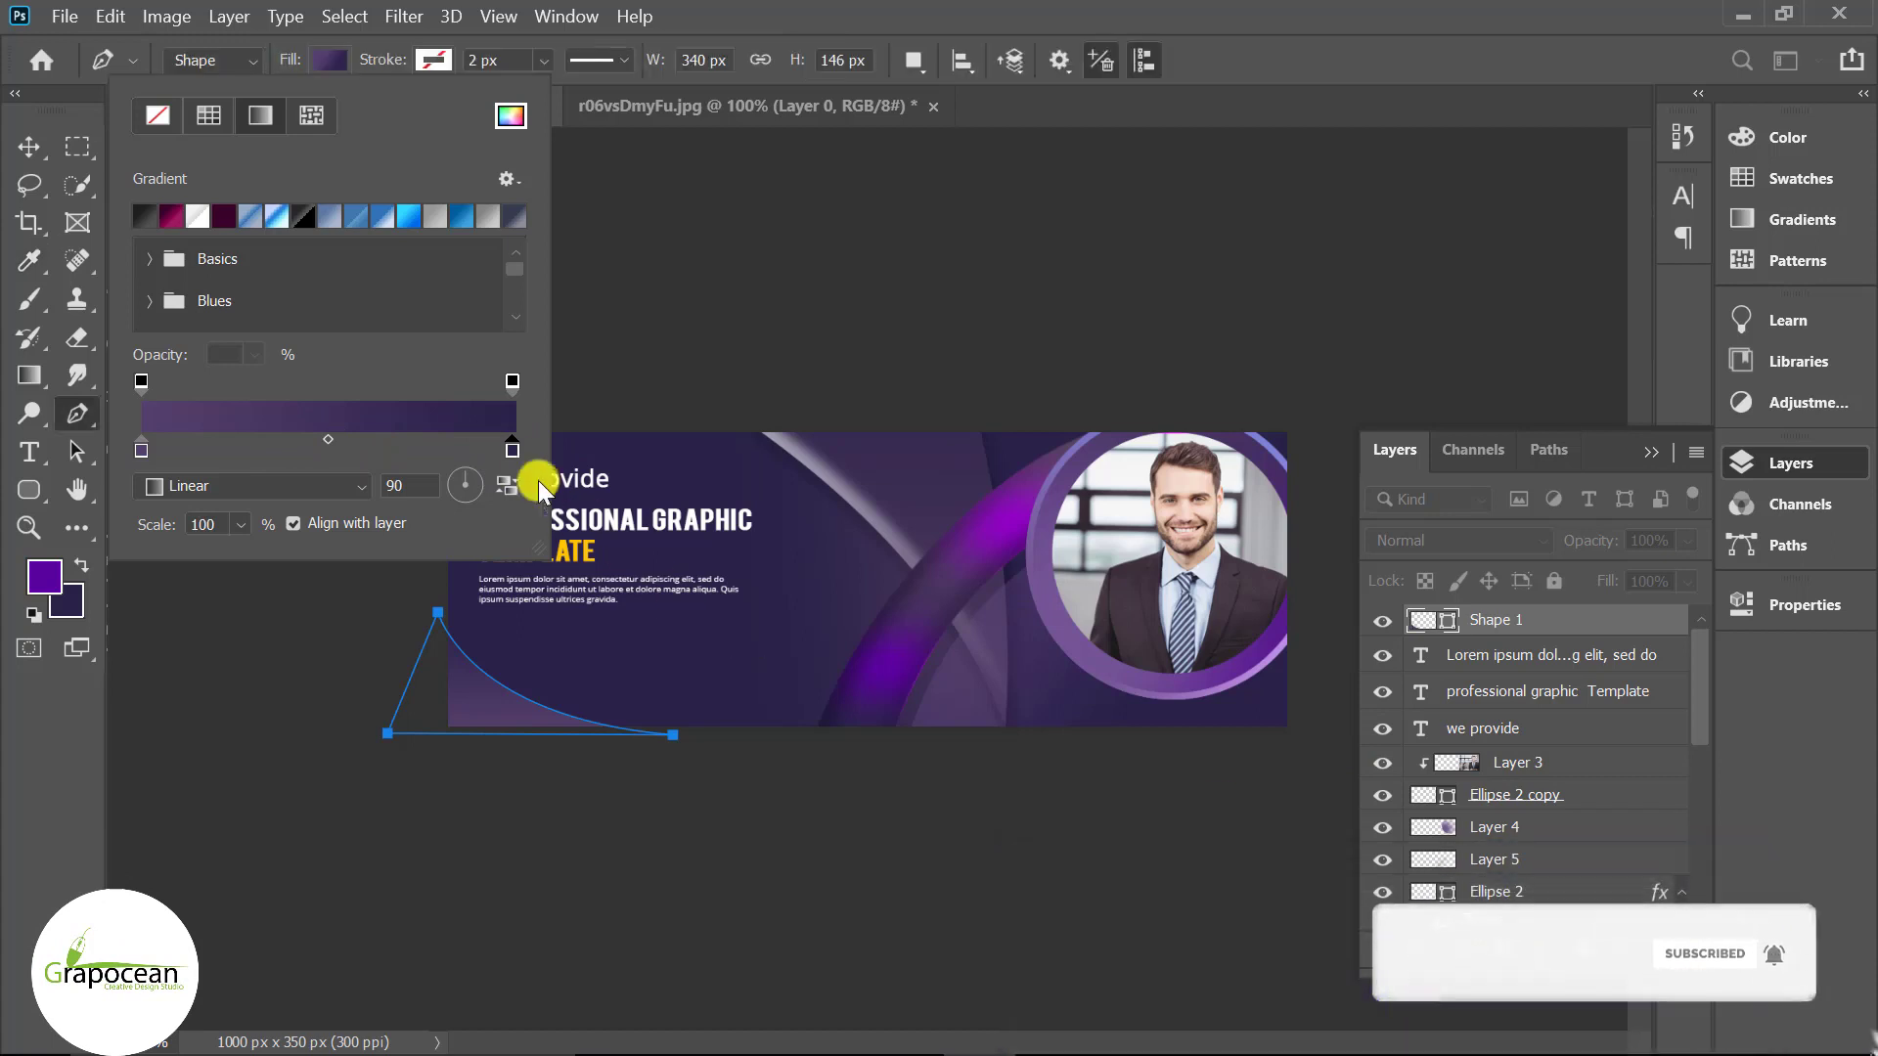
pyautogui.moveTo(507, 448); pyautogui.dragTo(308, 454)
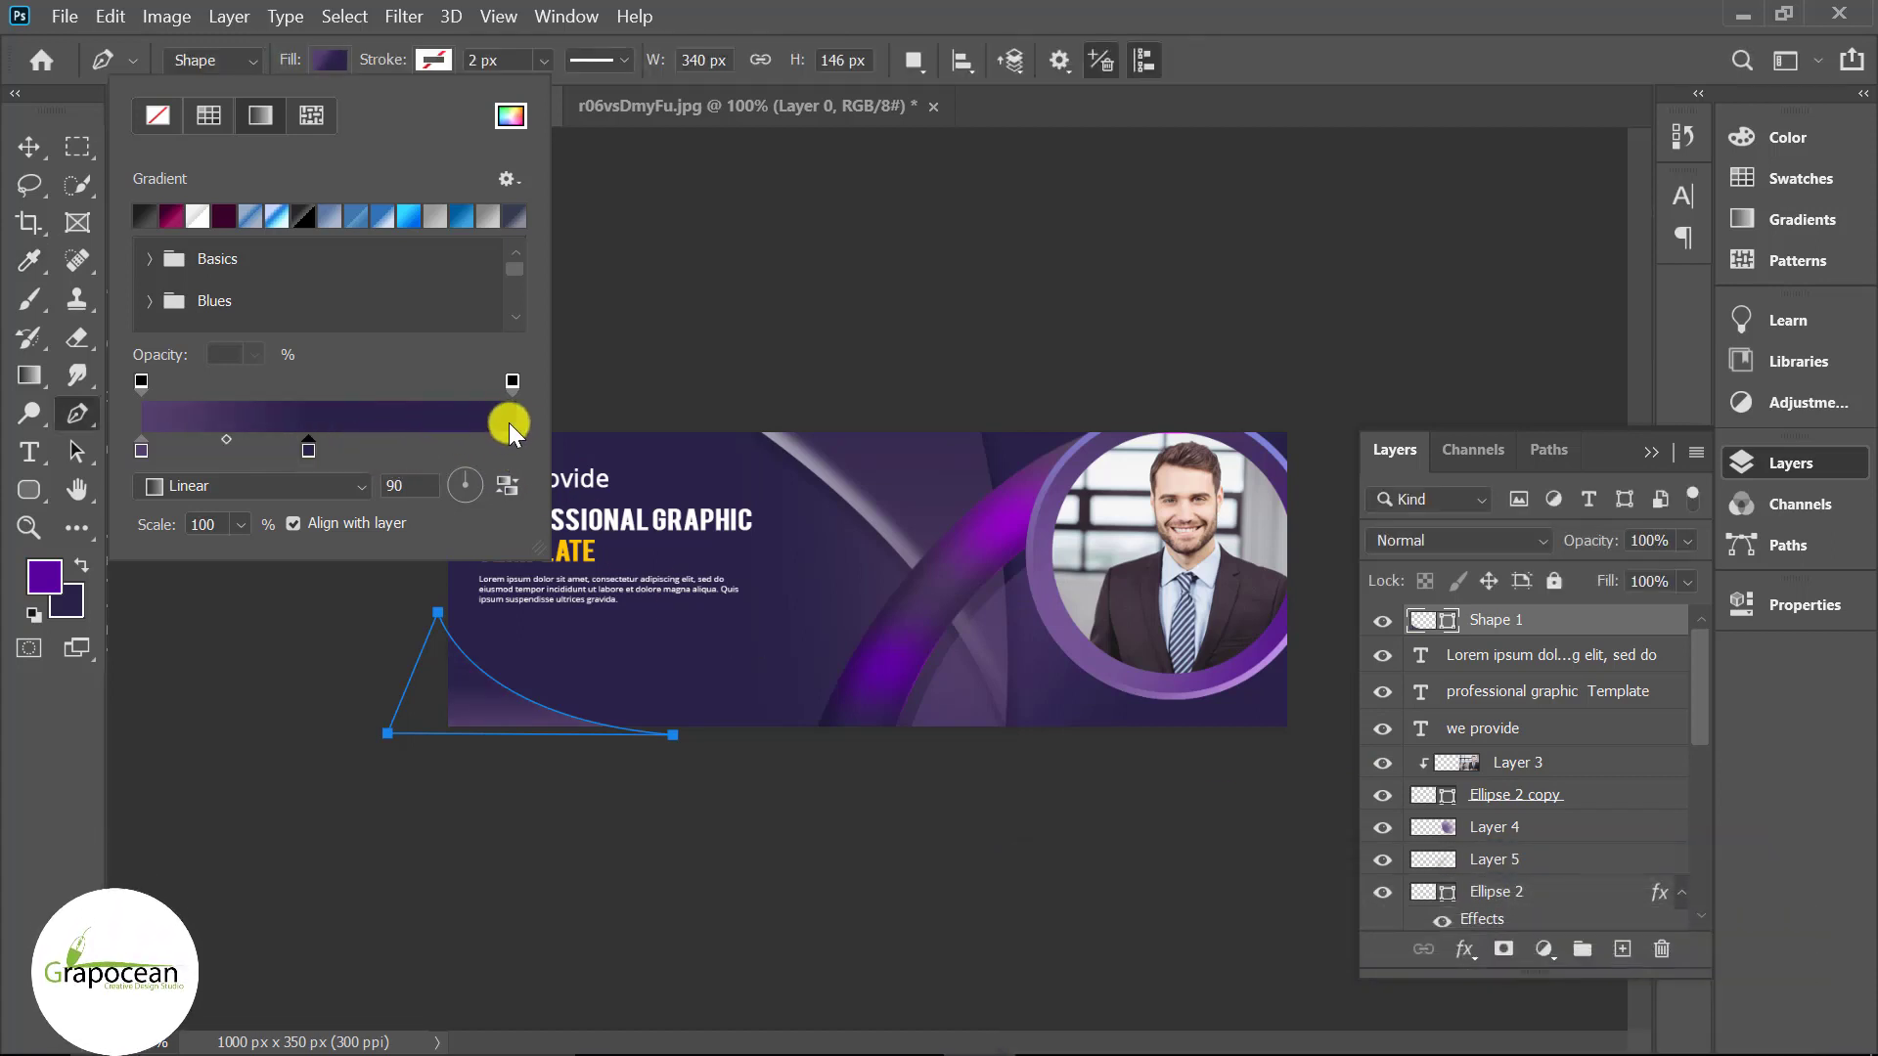
pyautogui.moveTo(510, 384); pyautogui.dragTo(464, 384)
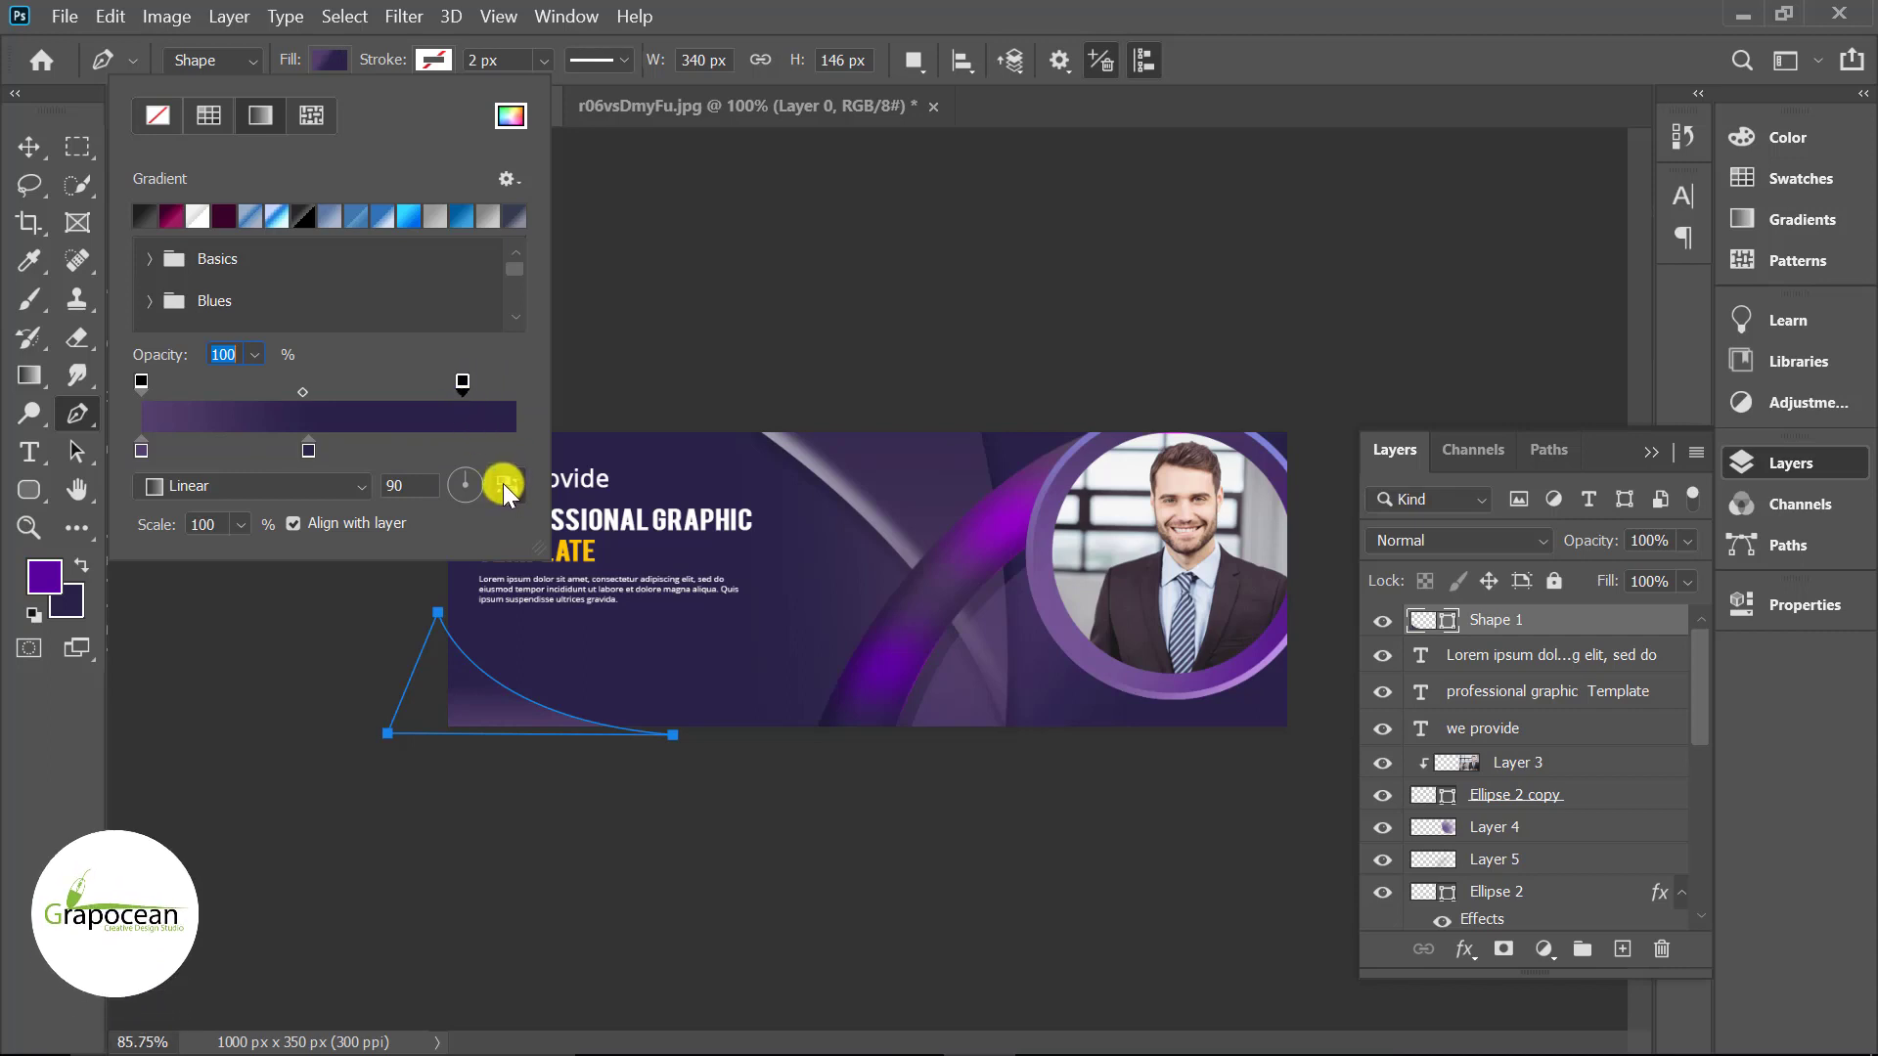
# - Scale the corner shape to about 146% and fit it into the bottom-left corner
pyautogui.click(29, 147)
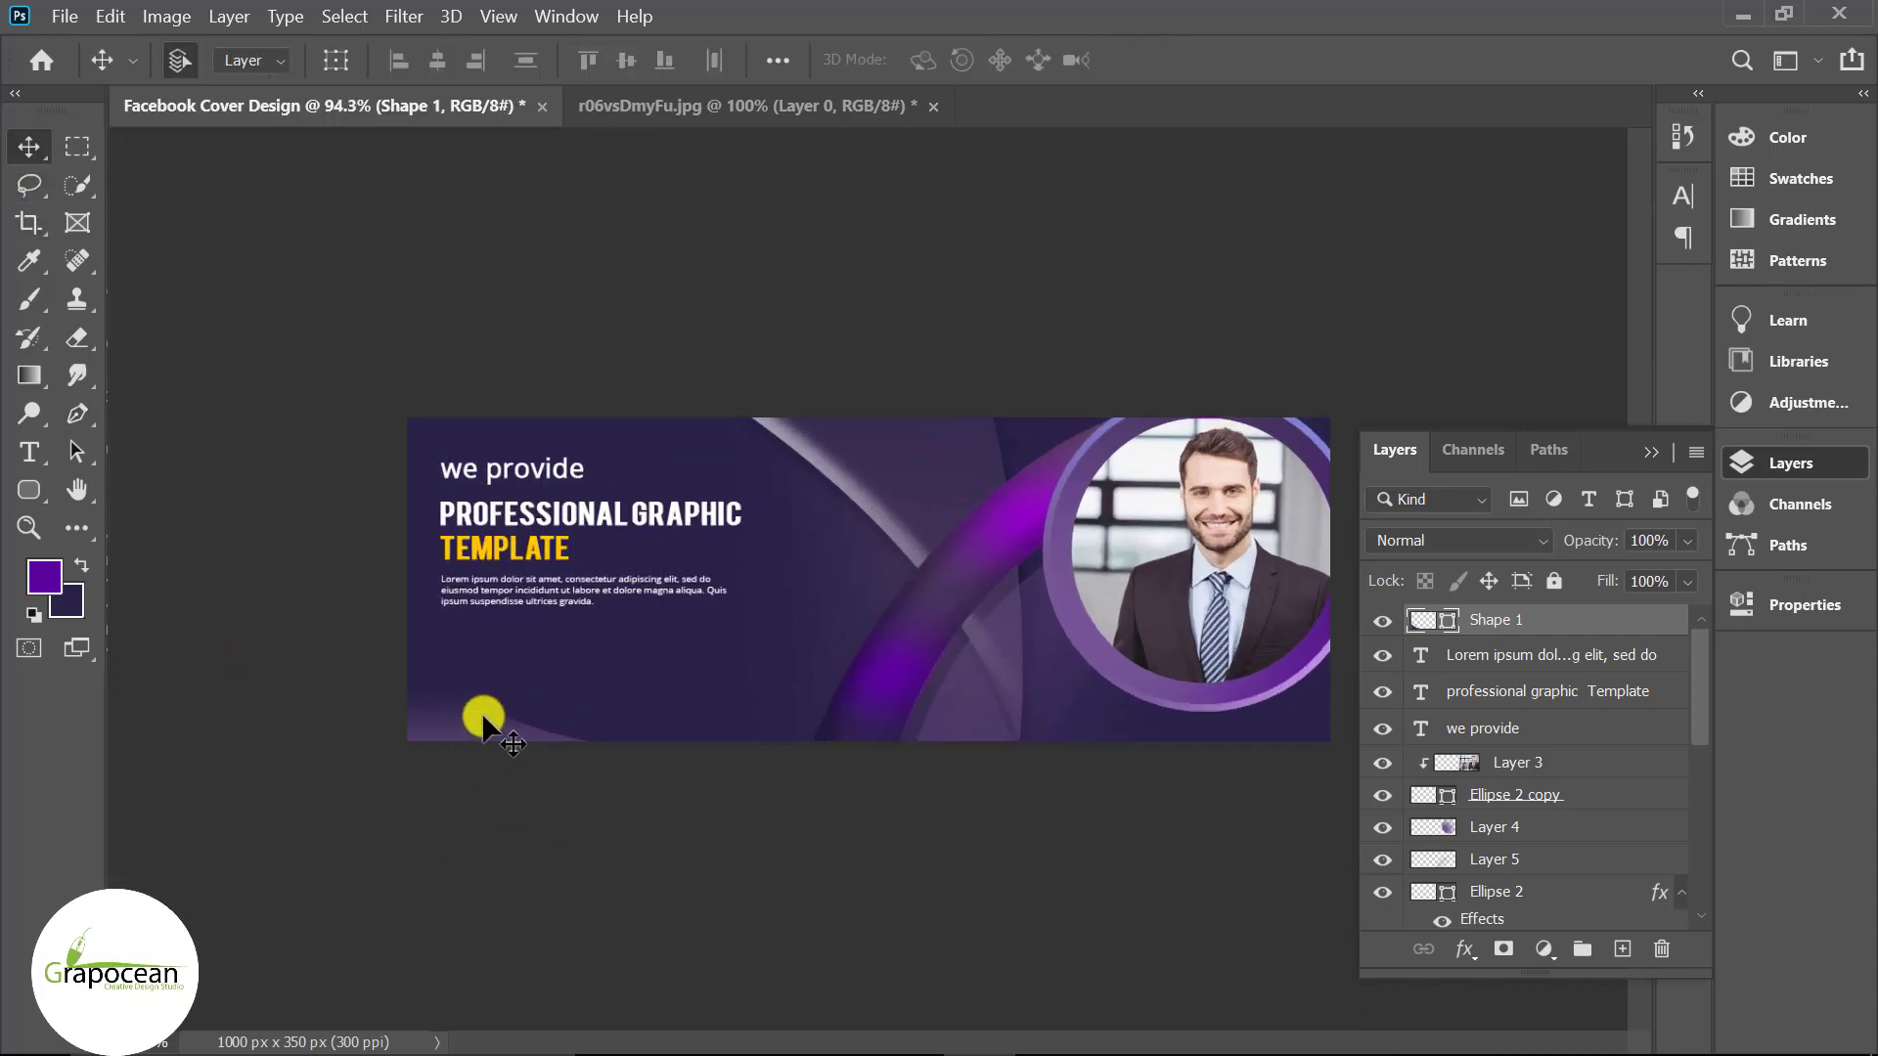
pyautogui.hotkey('ctrl', 't')
pyautogui.moveTo(658, 764); pyautogui.dragTo(724, 776)
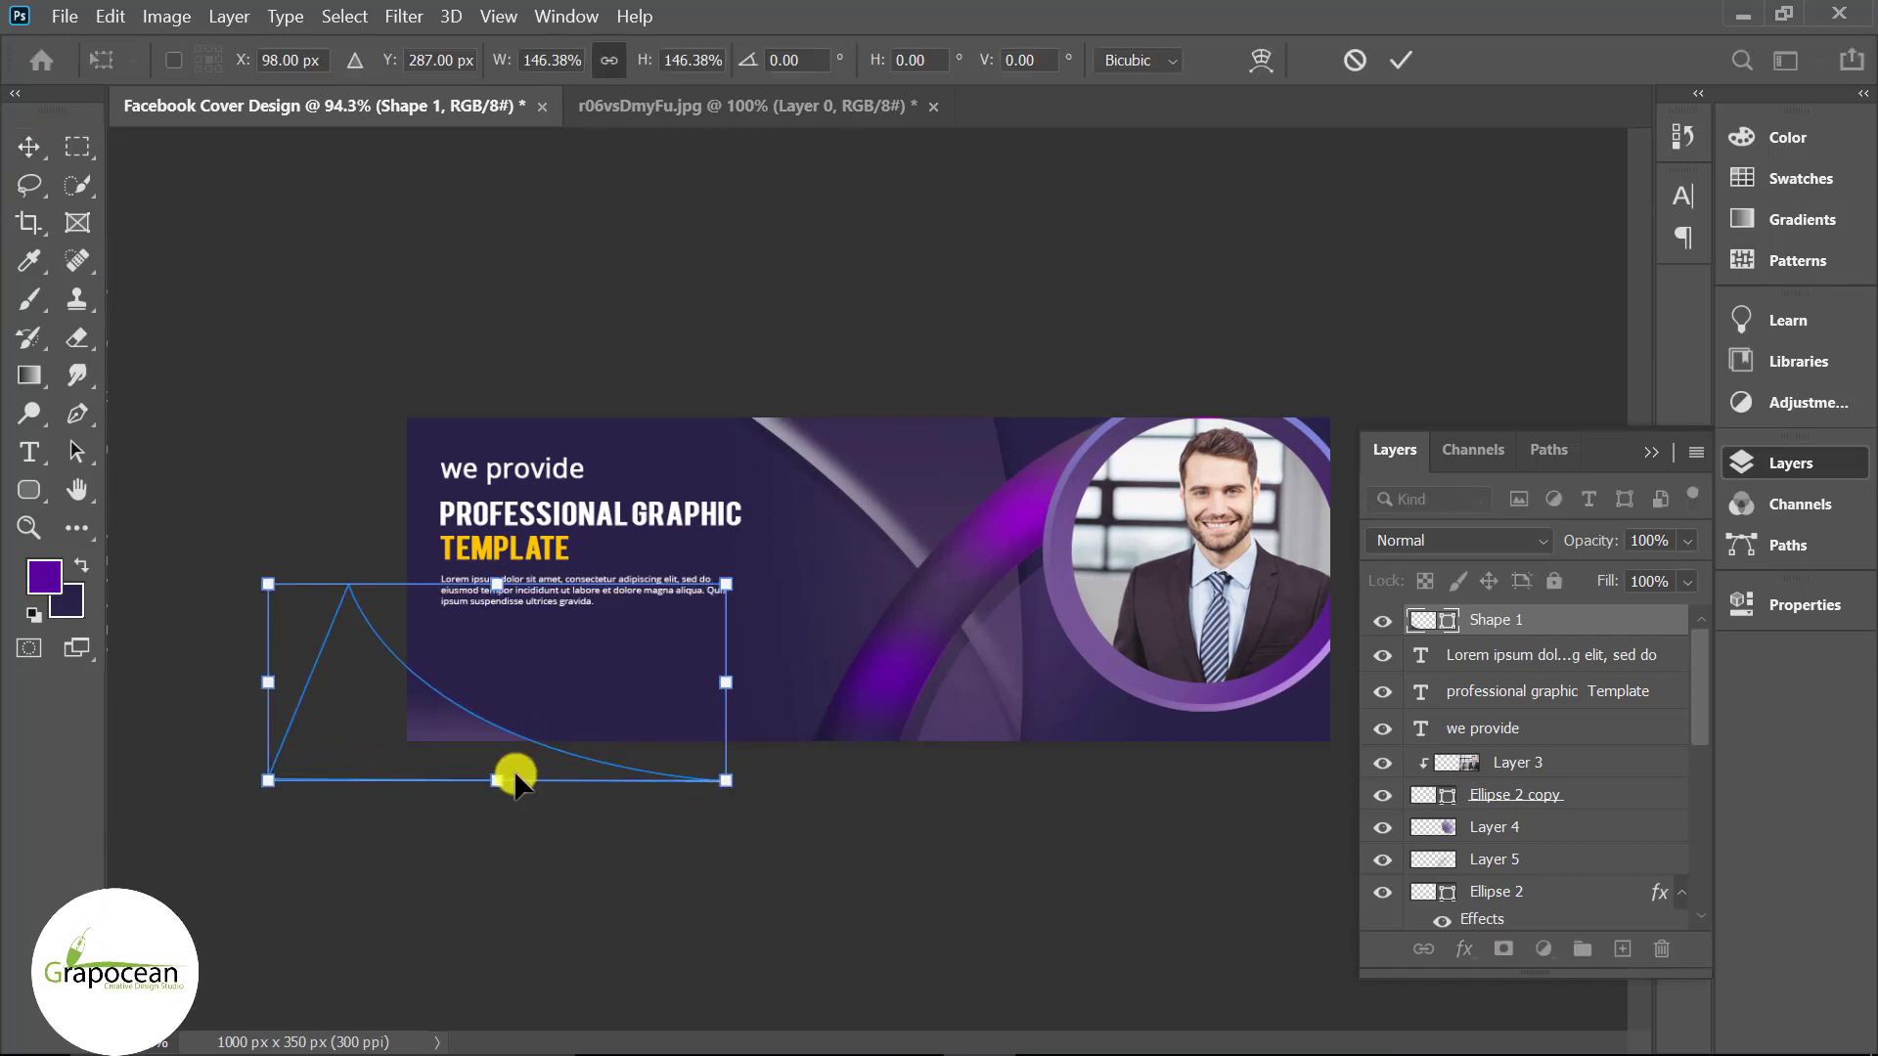
pyautogui.moveTo(508, 767)
pyautogui.mouseDown()
pyautogui.moveTo(571, 768)
pyautogui.moveTo(558, 754)
pyautogui.mouseUp()
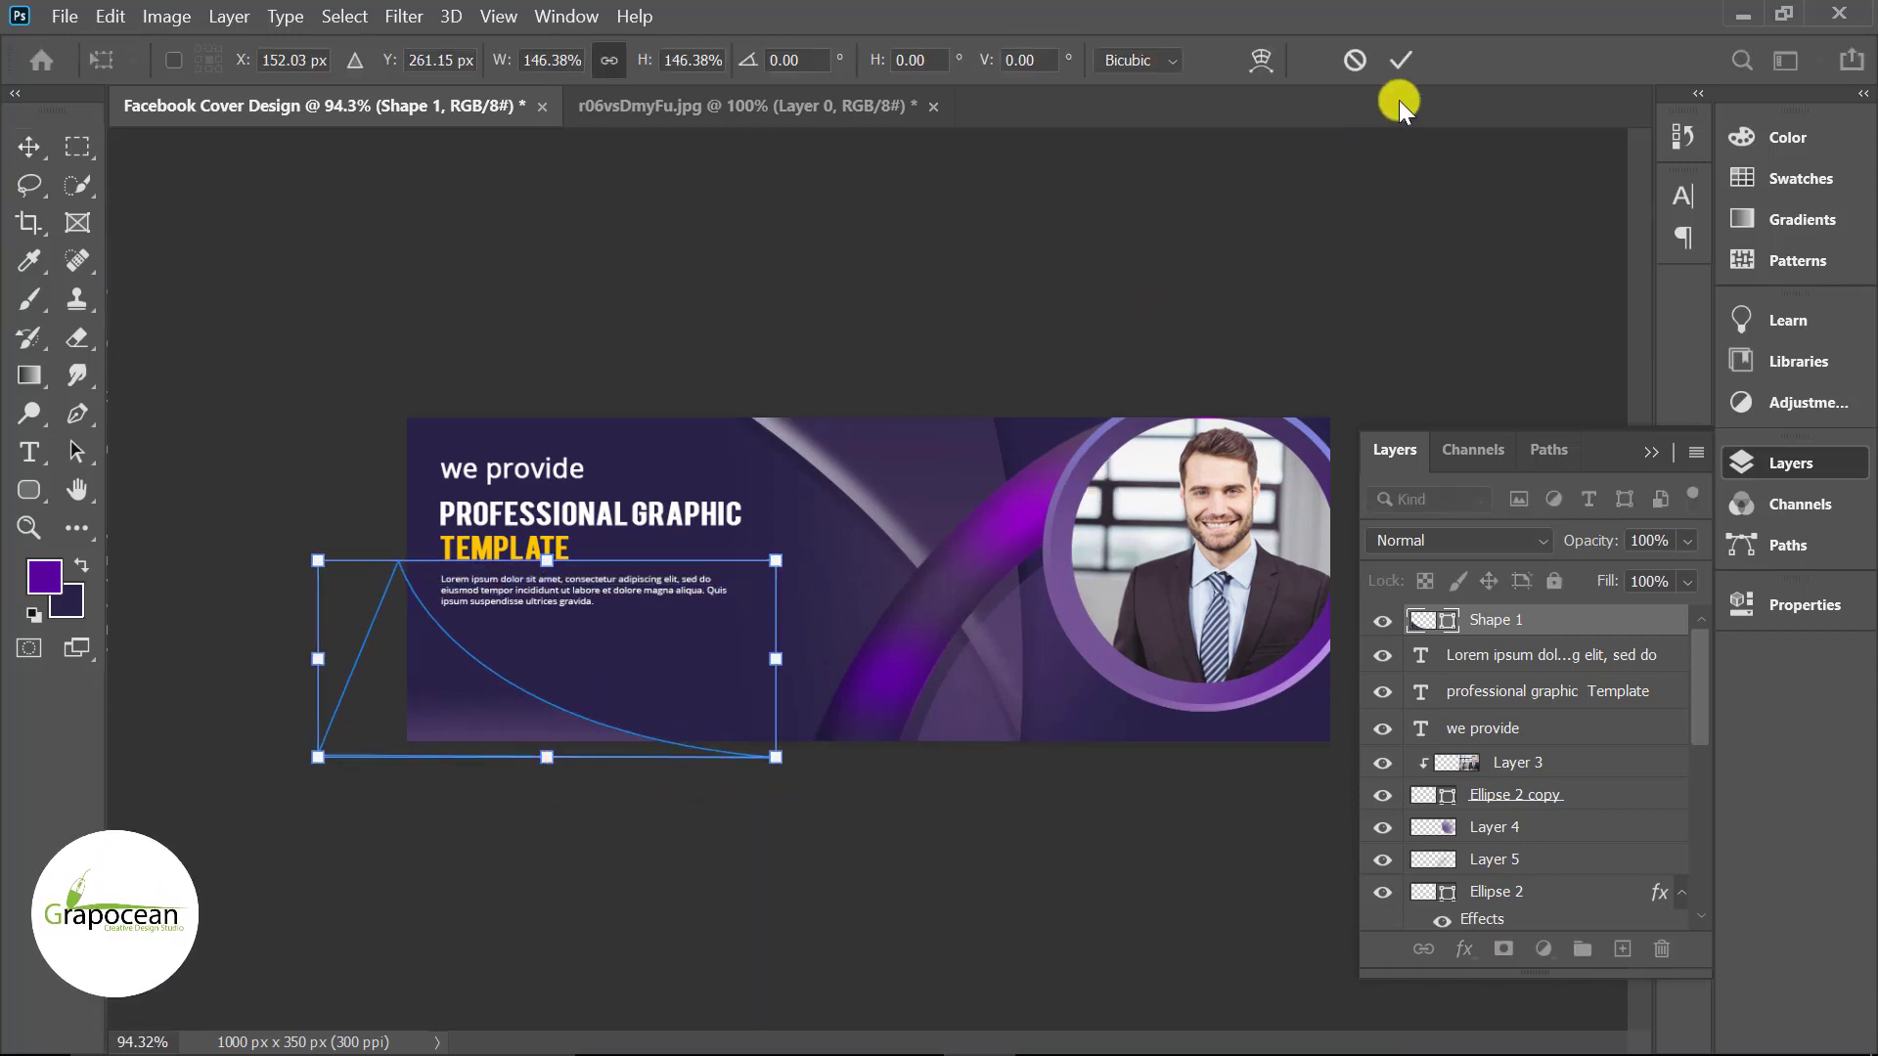
pyautogui.click(1401, 60)
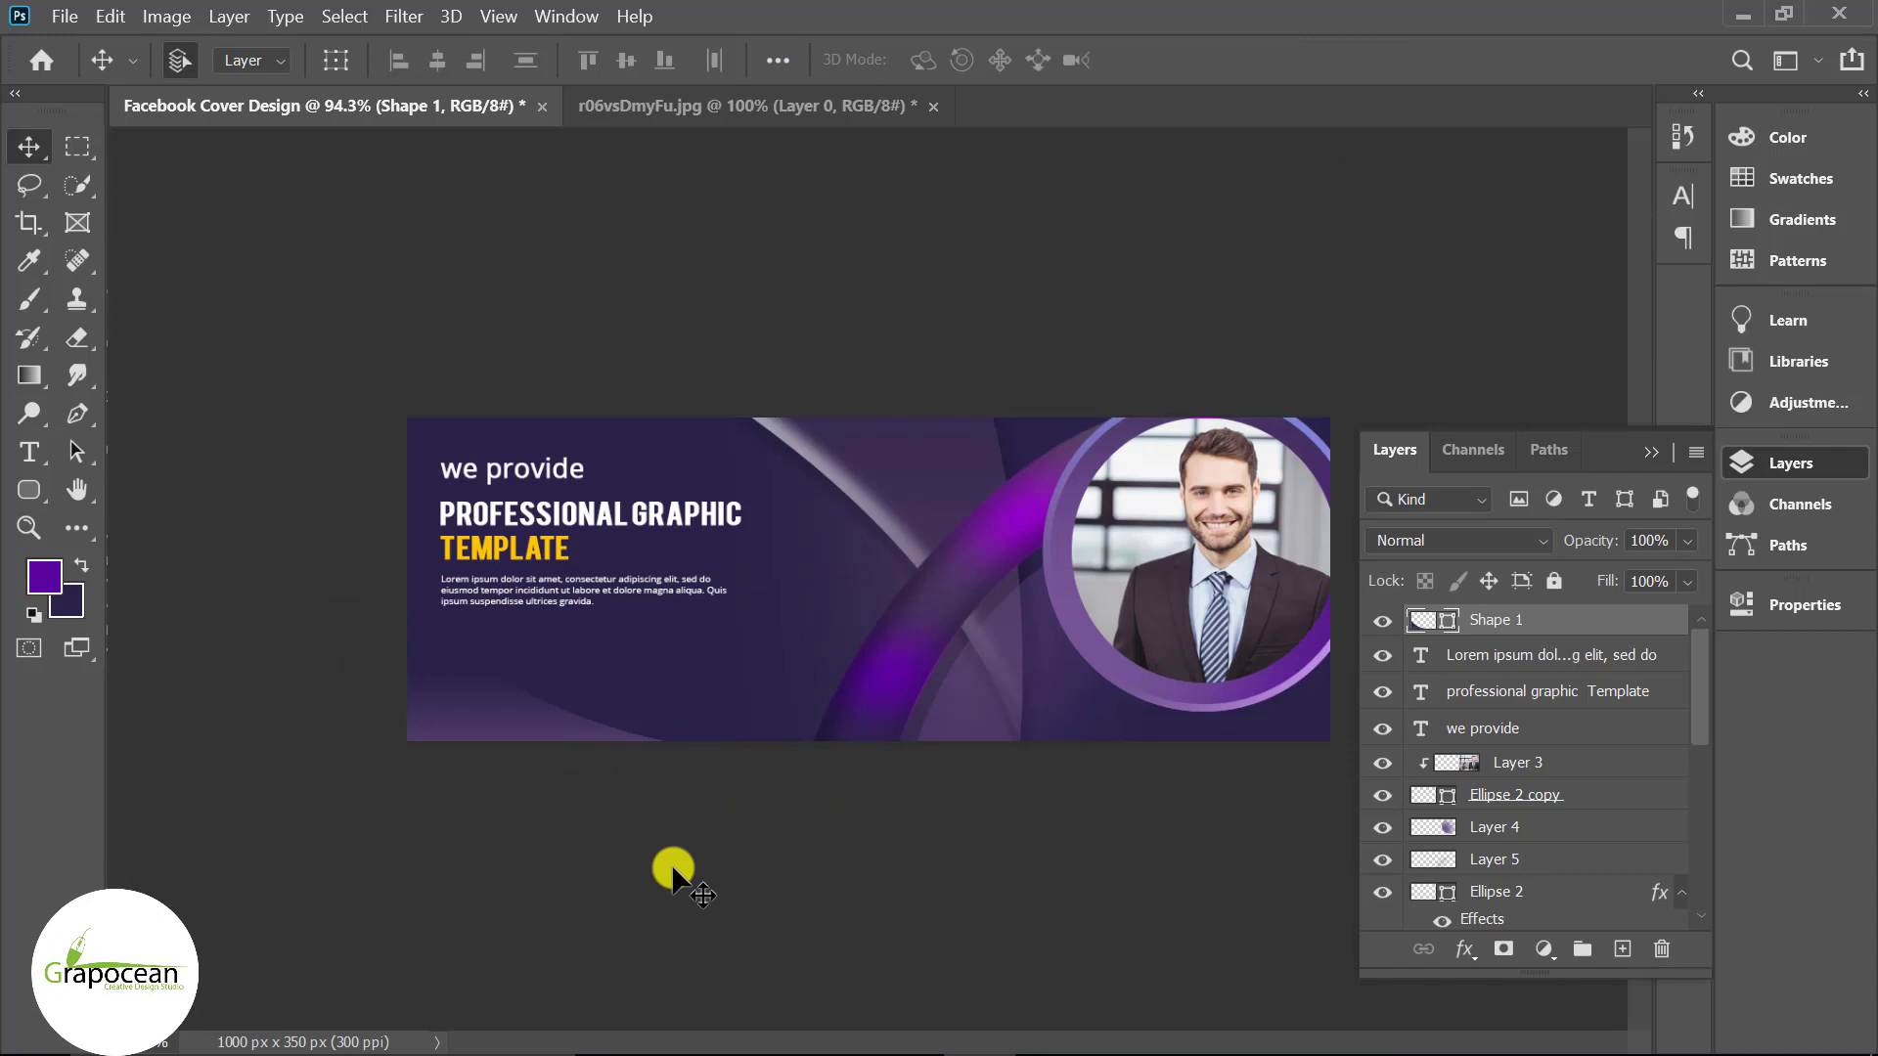
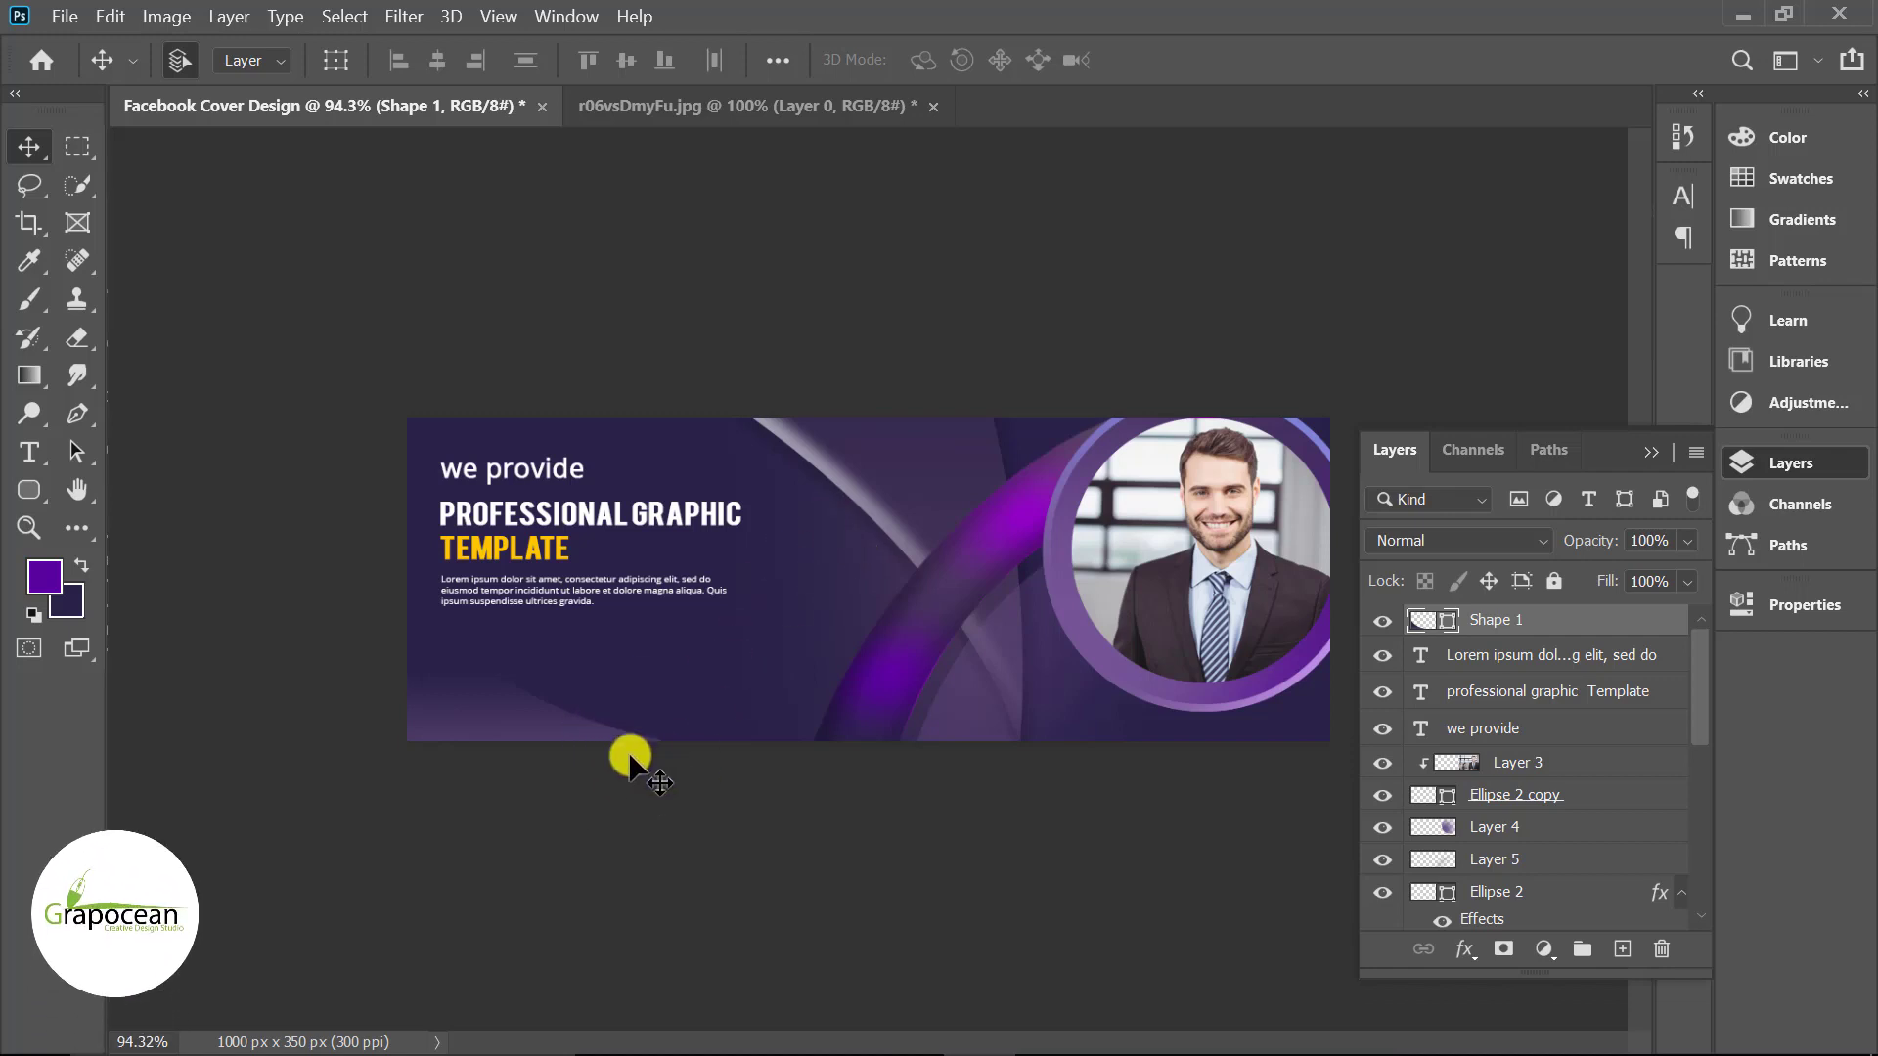
# - Draw a 295 × 36 px purple rounded rectangle with 10 px corners below the body text
pyautogui.click(31, 490)
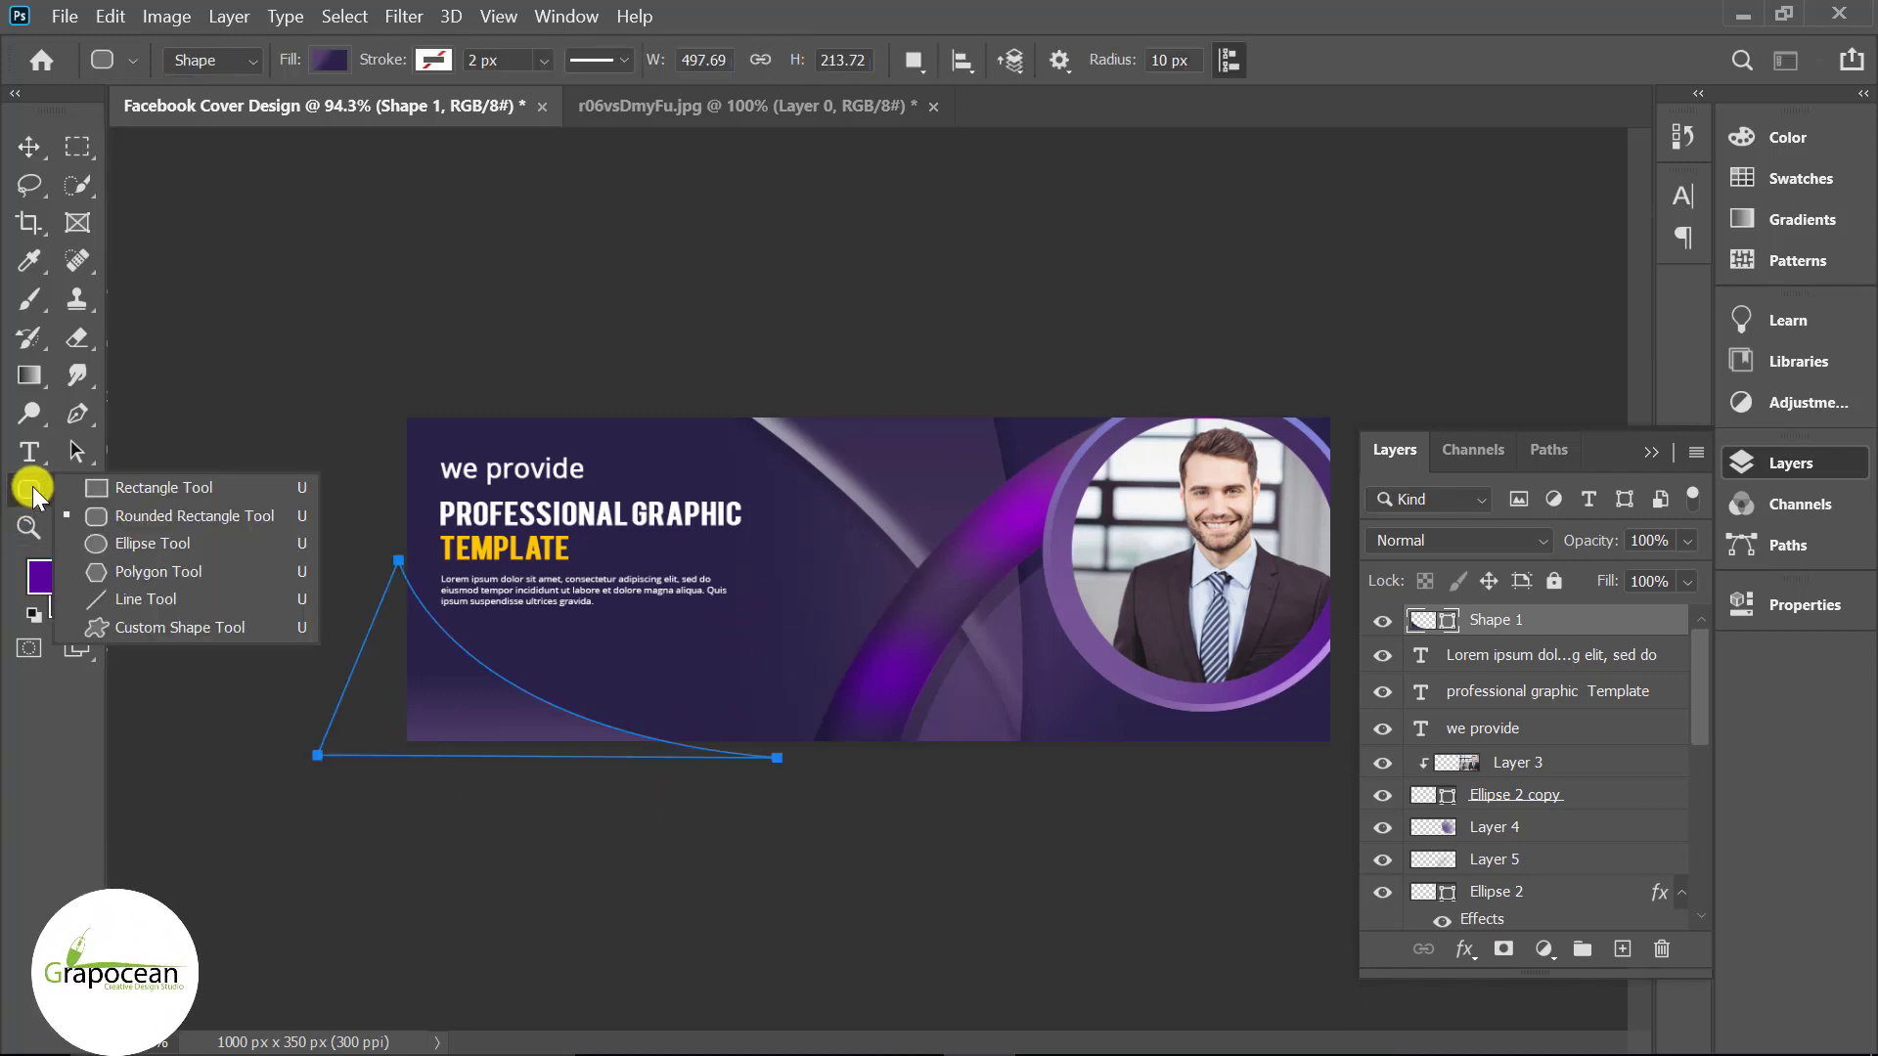
pyautogui.click(149, 513)
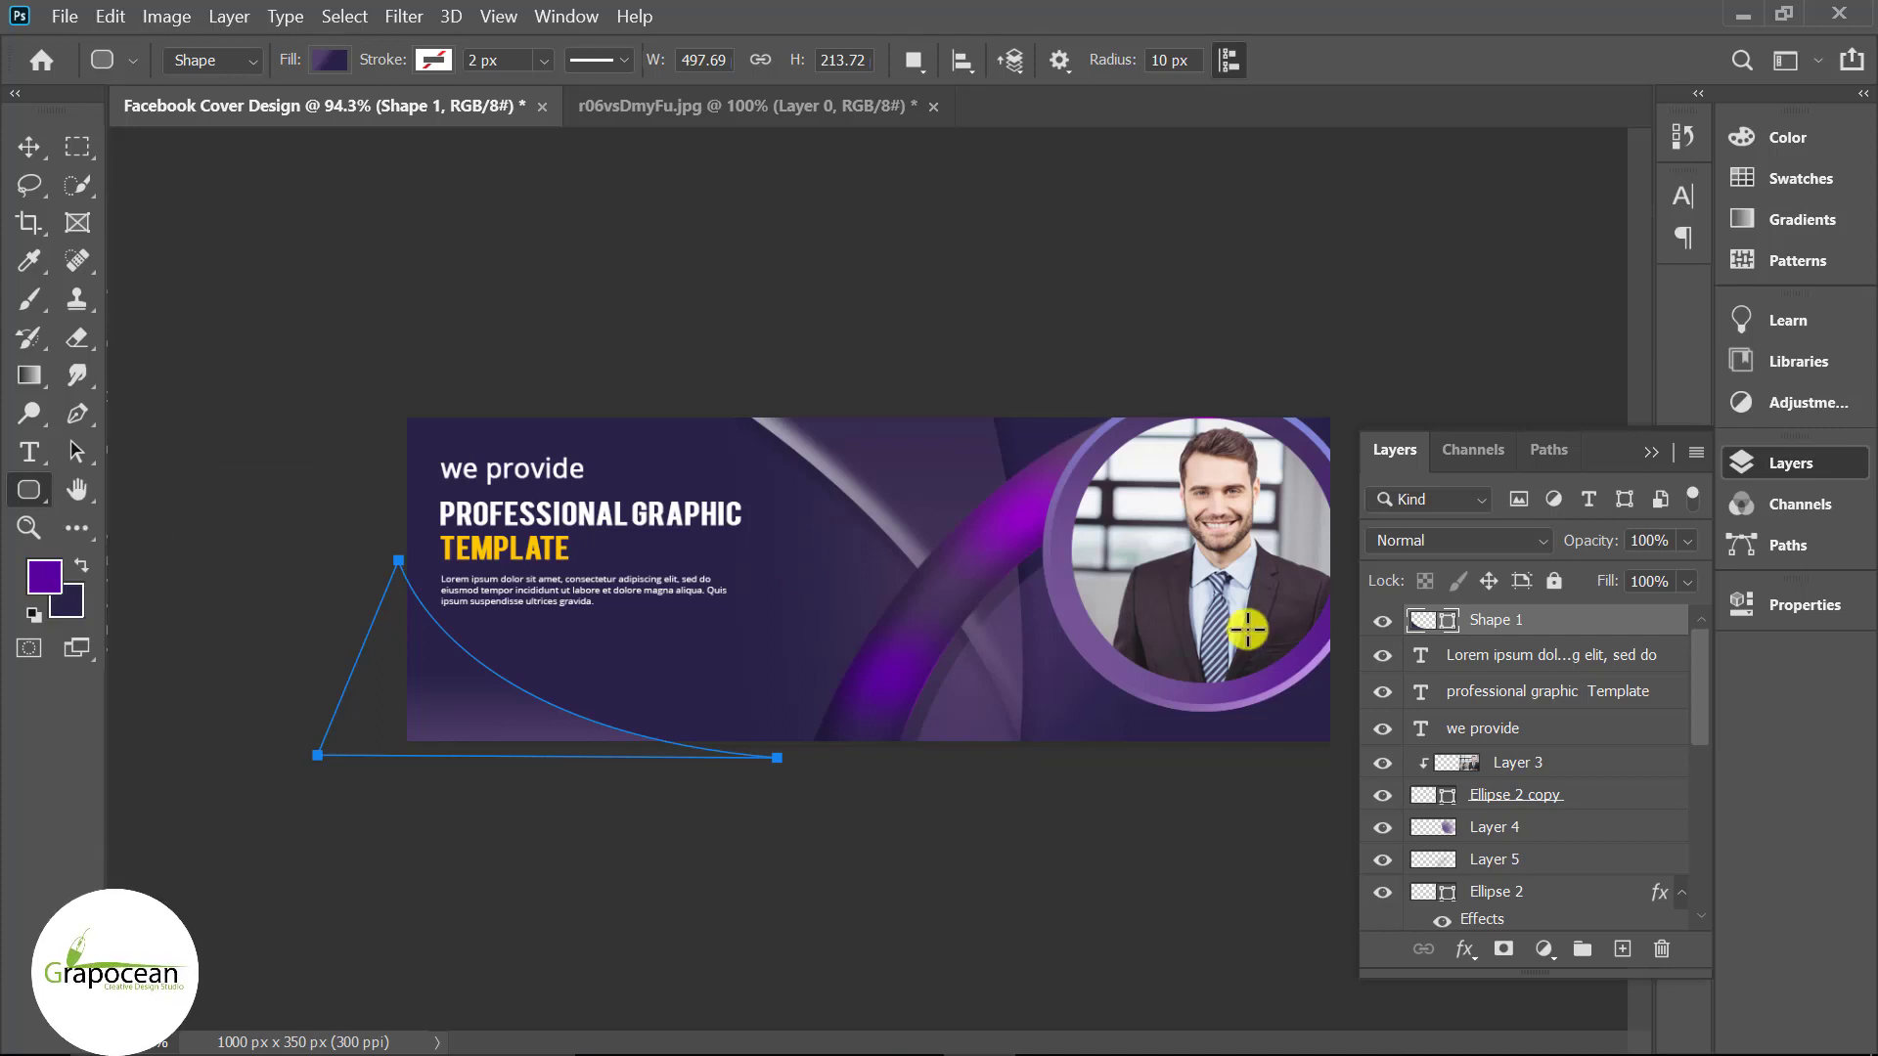
pyautogui.click(1616, 945)
pyautogui.moveTo(455, 668); pyautogui.dragTo(726, 700)
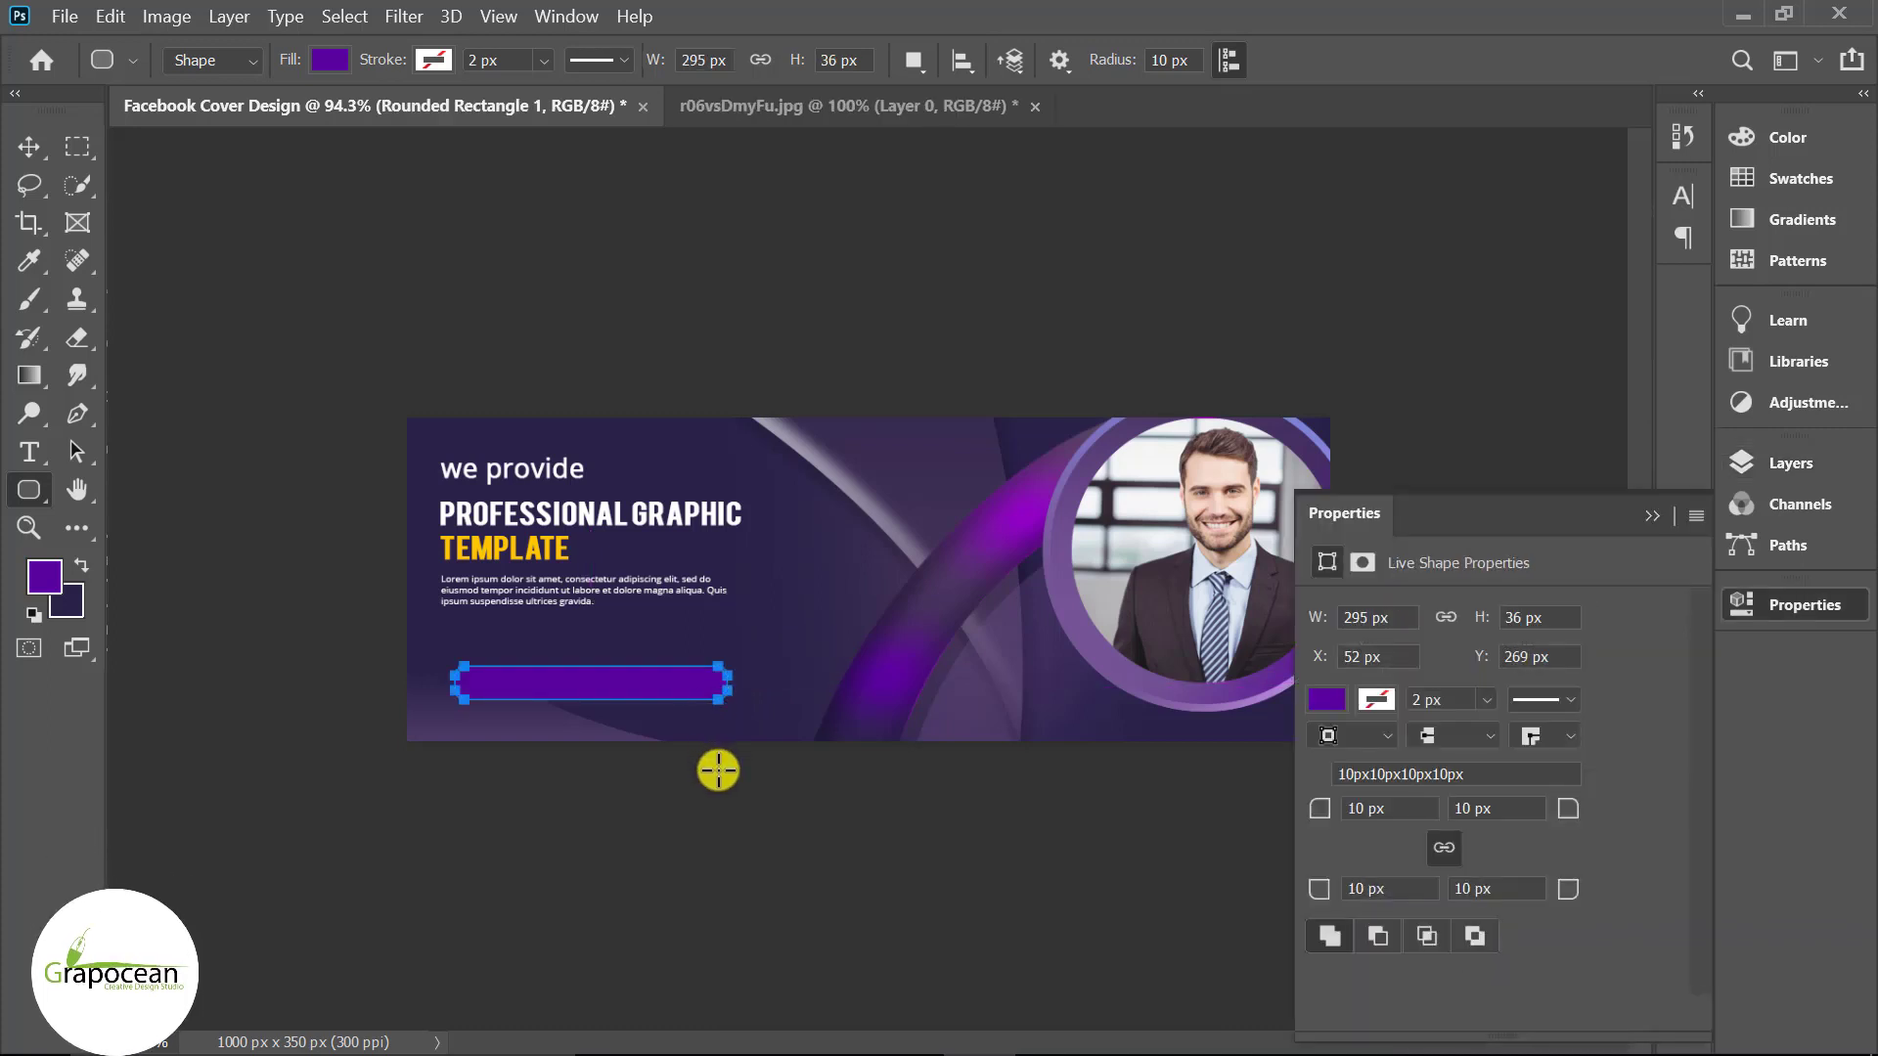
# - Switch the bar's fill to a horizontal gradient at angle -1 and add a left colour stop
pyautogui.click(329, 57)
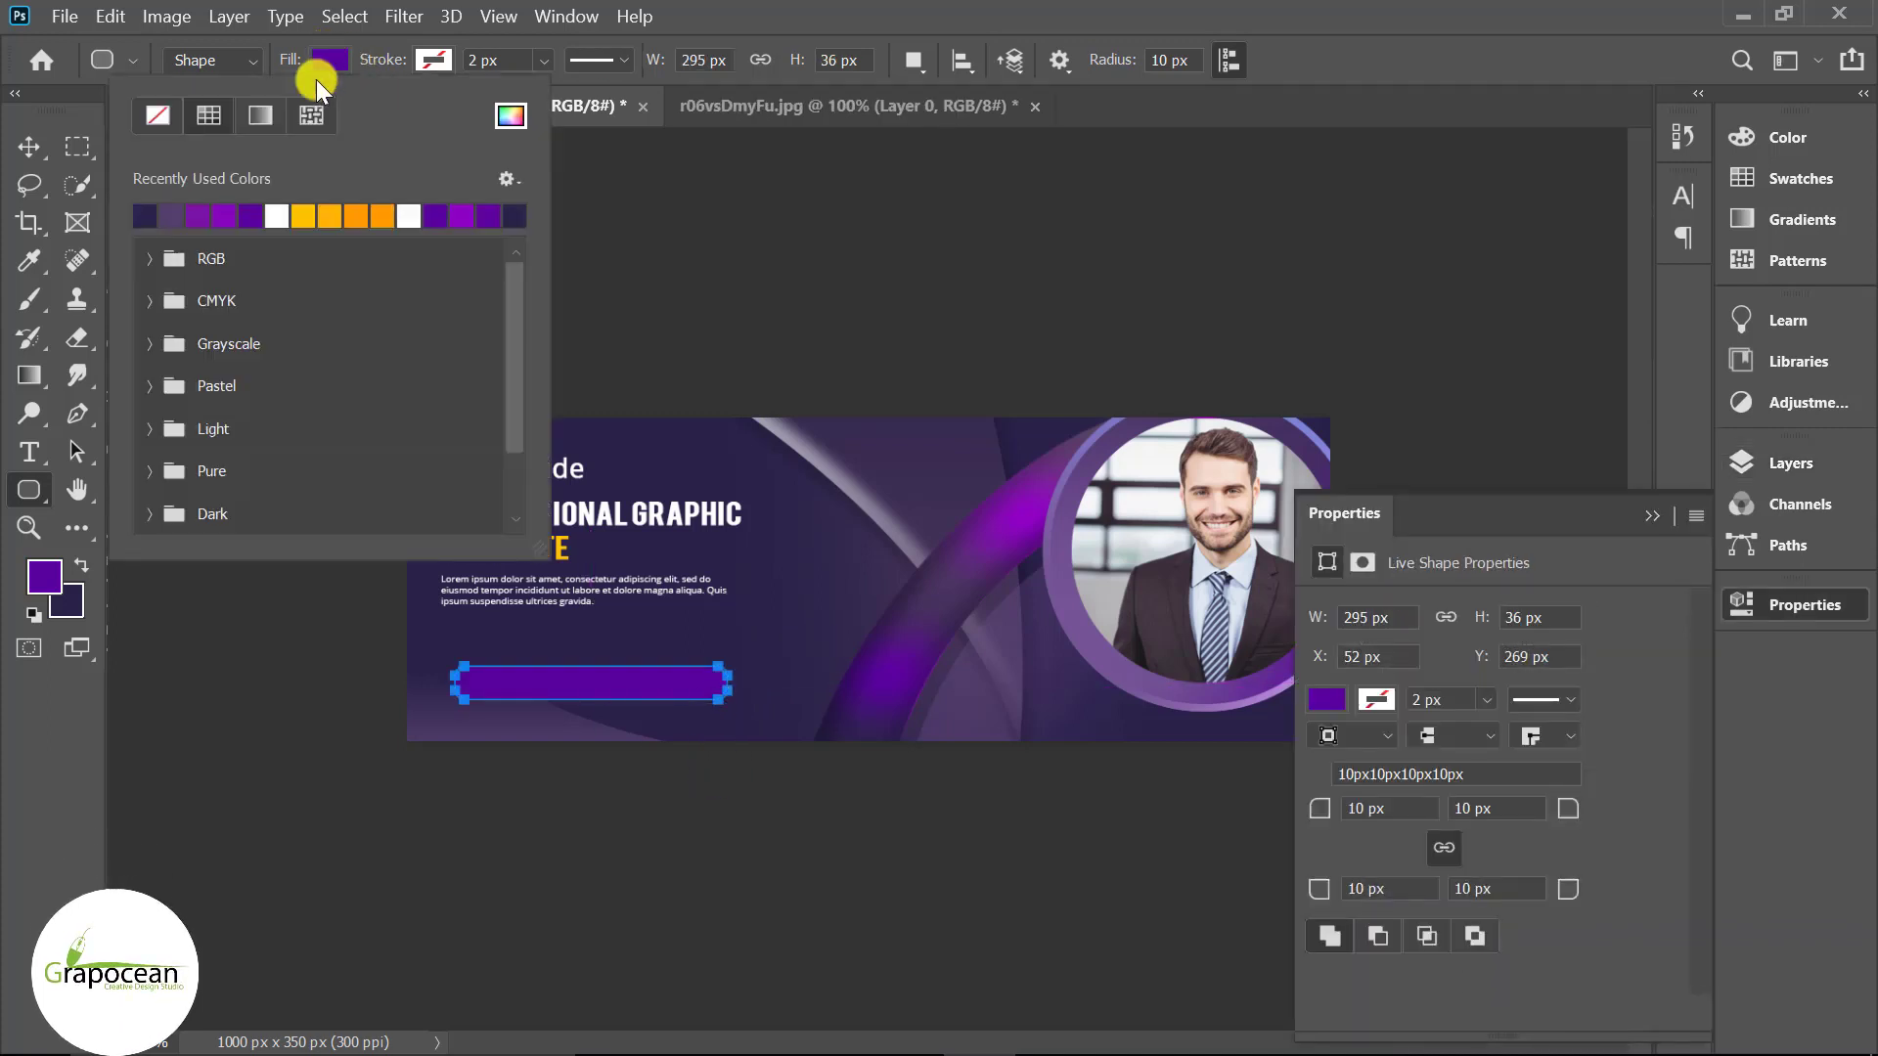
pyautogui.click(262, 122)
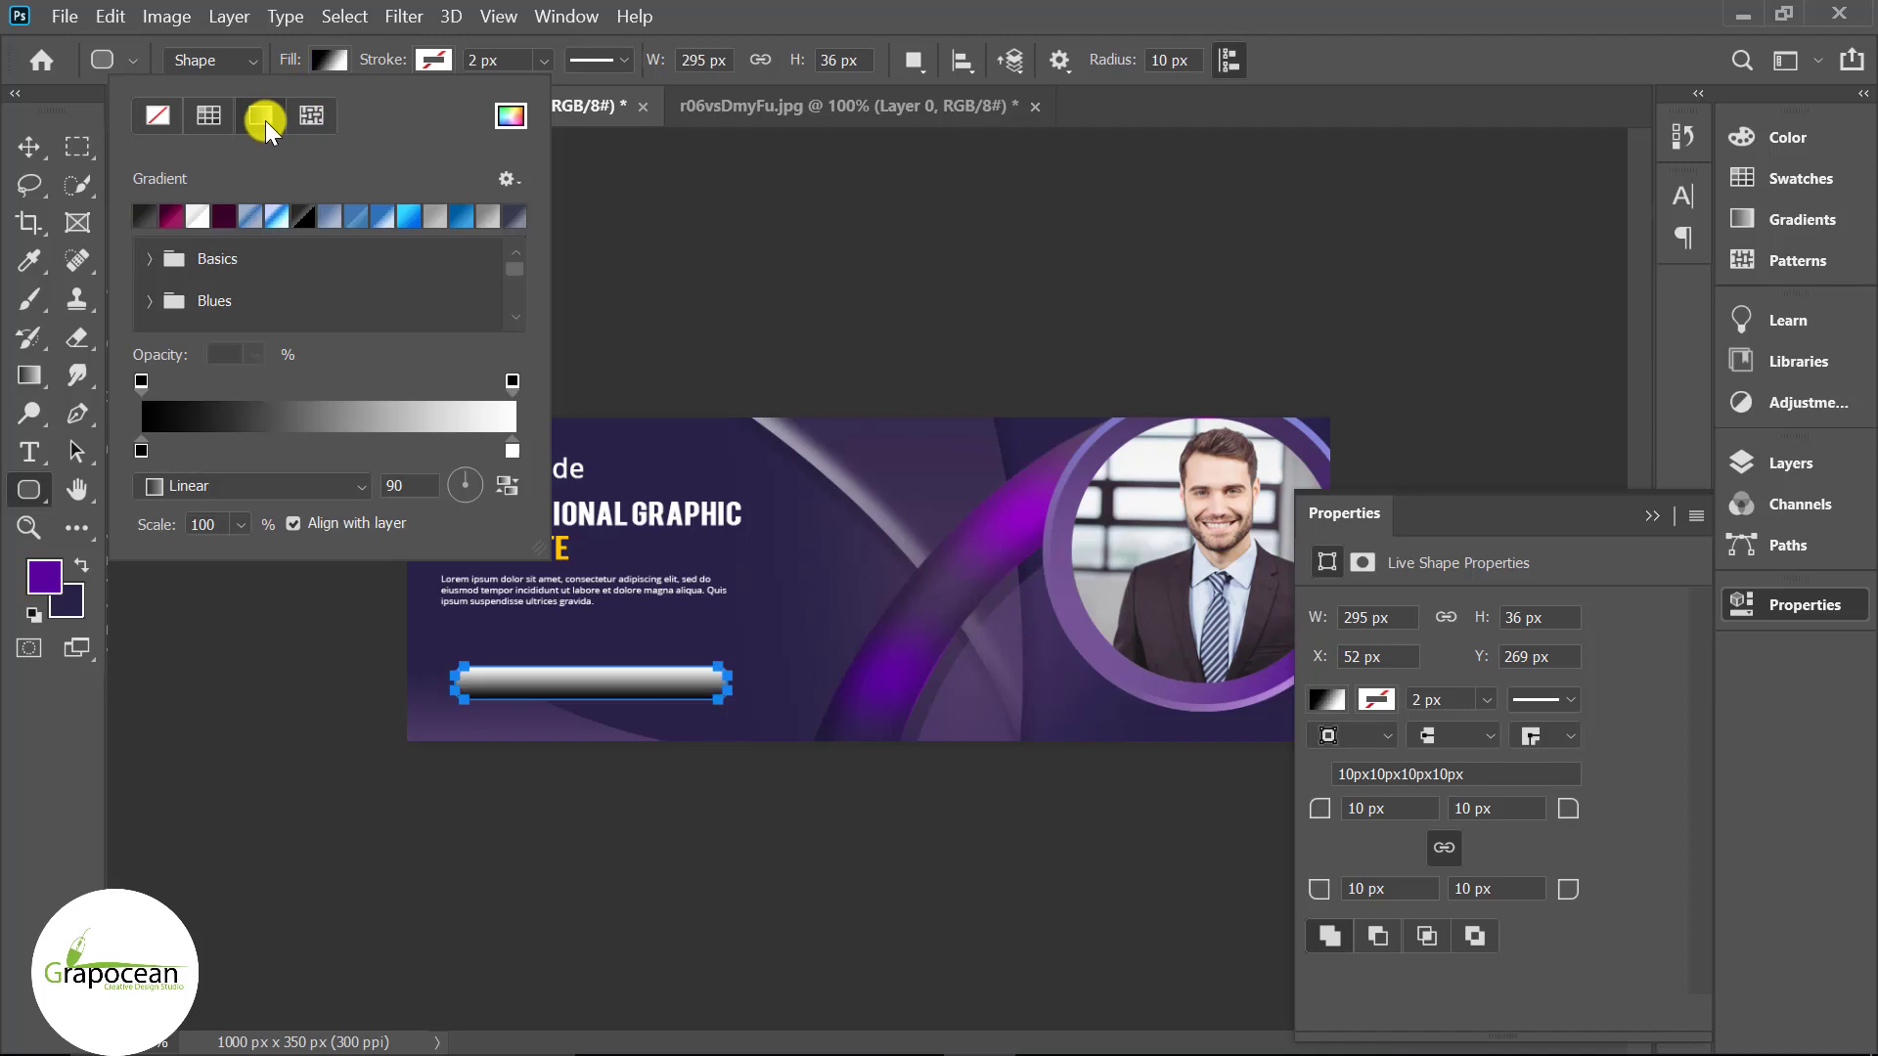
pyautogui.click(140, 450)
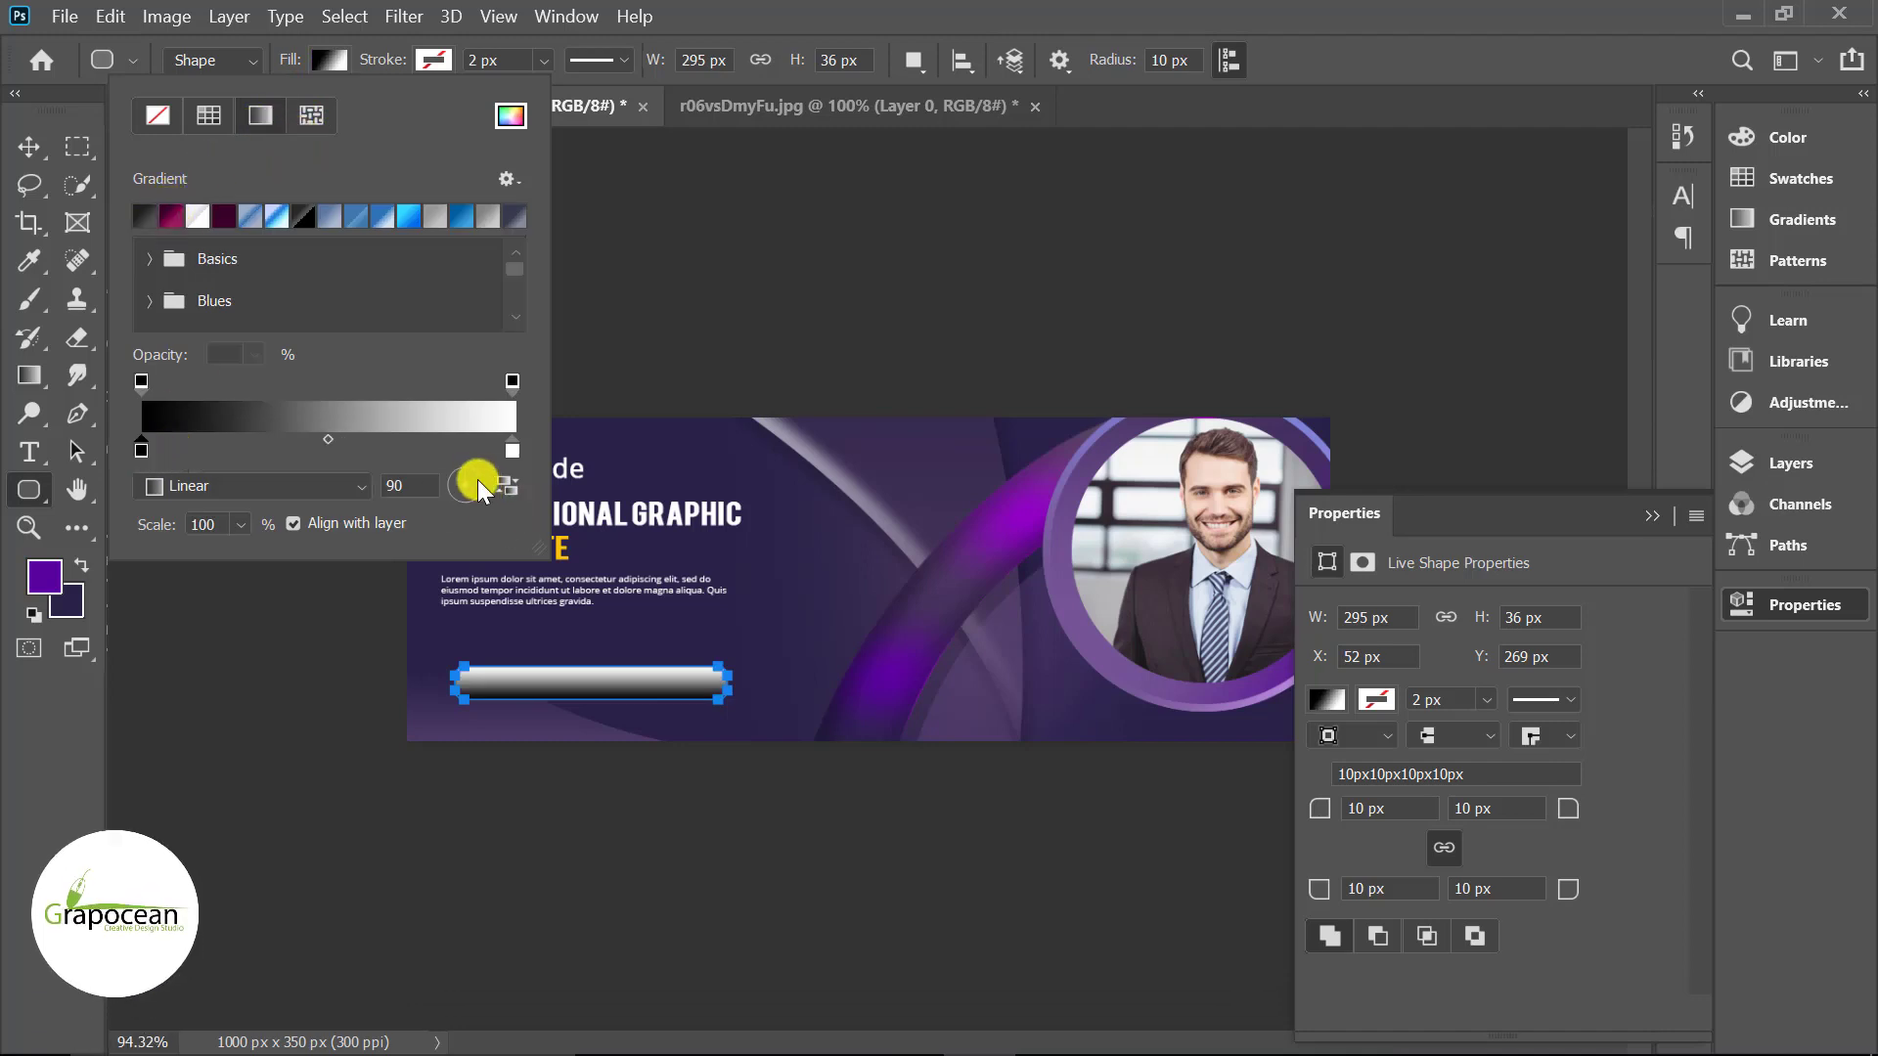
pyautogui.click(508, 485)
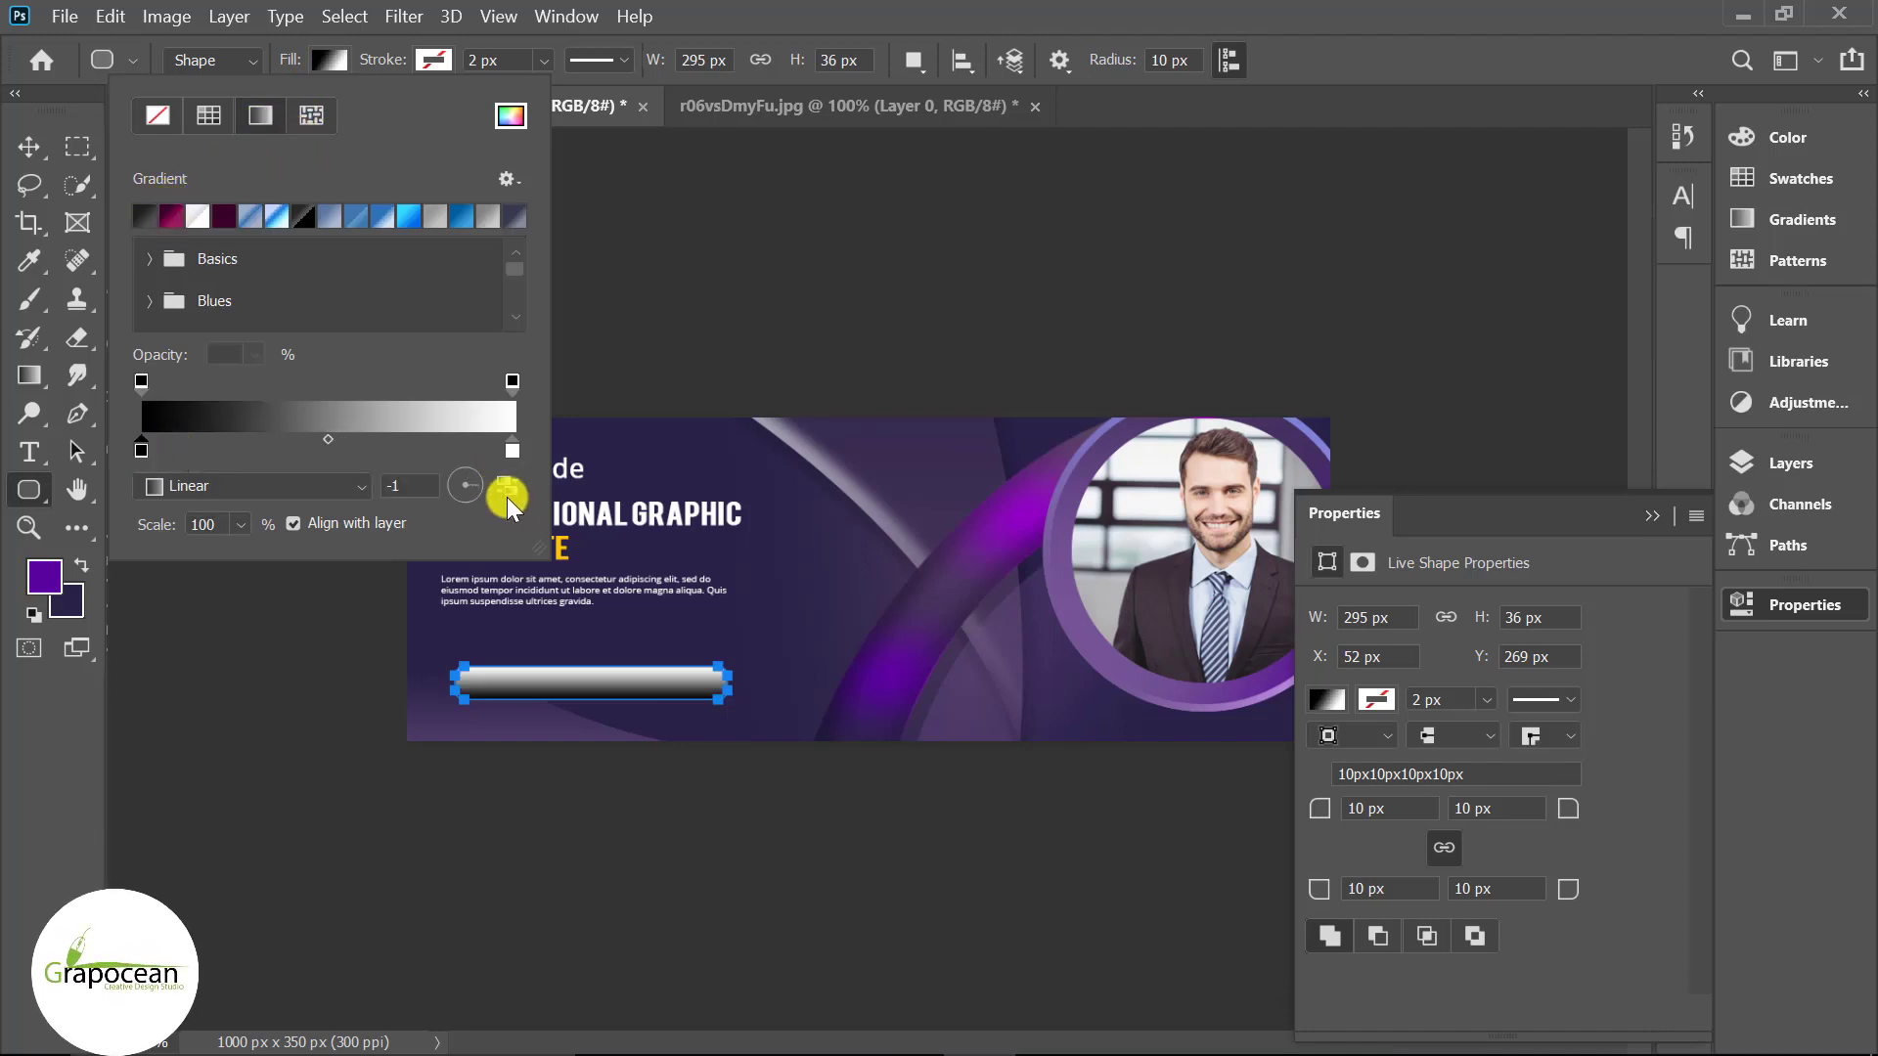
pyautogui.moveTo(140, 450); pyautogui.dragTo(266, 450)
pyautogui.click(146, 451)
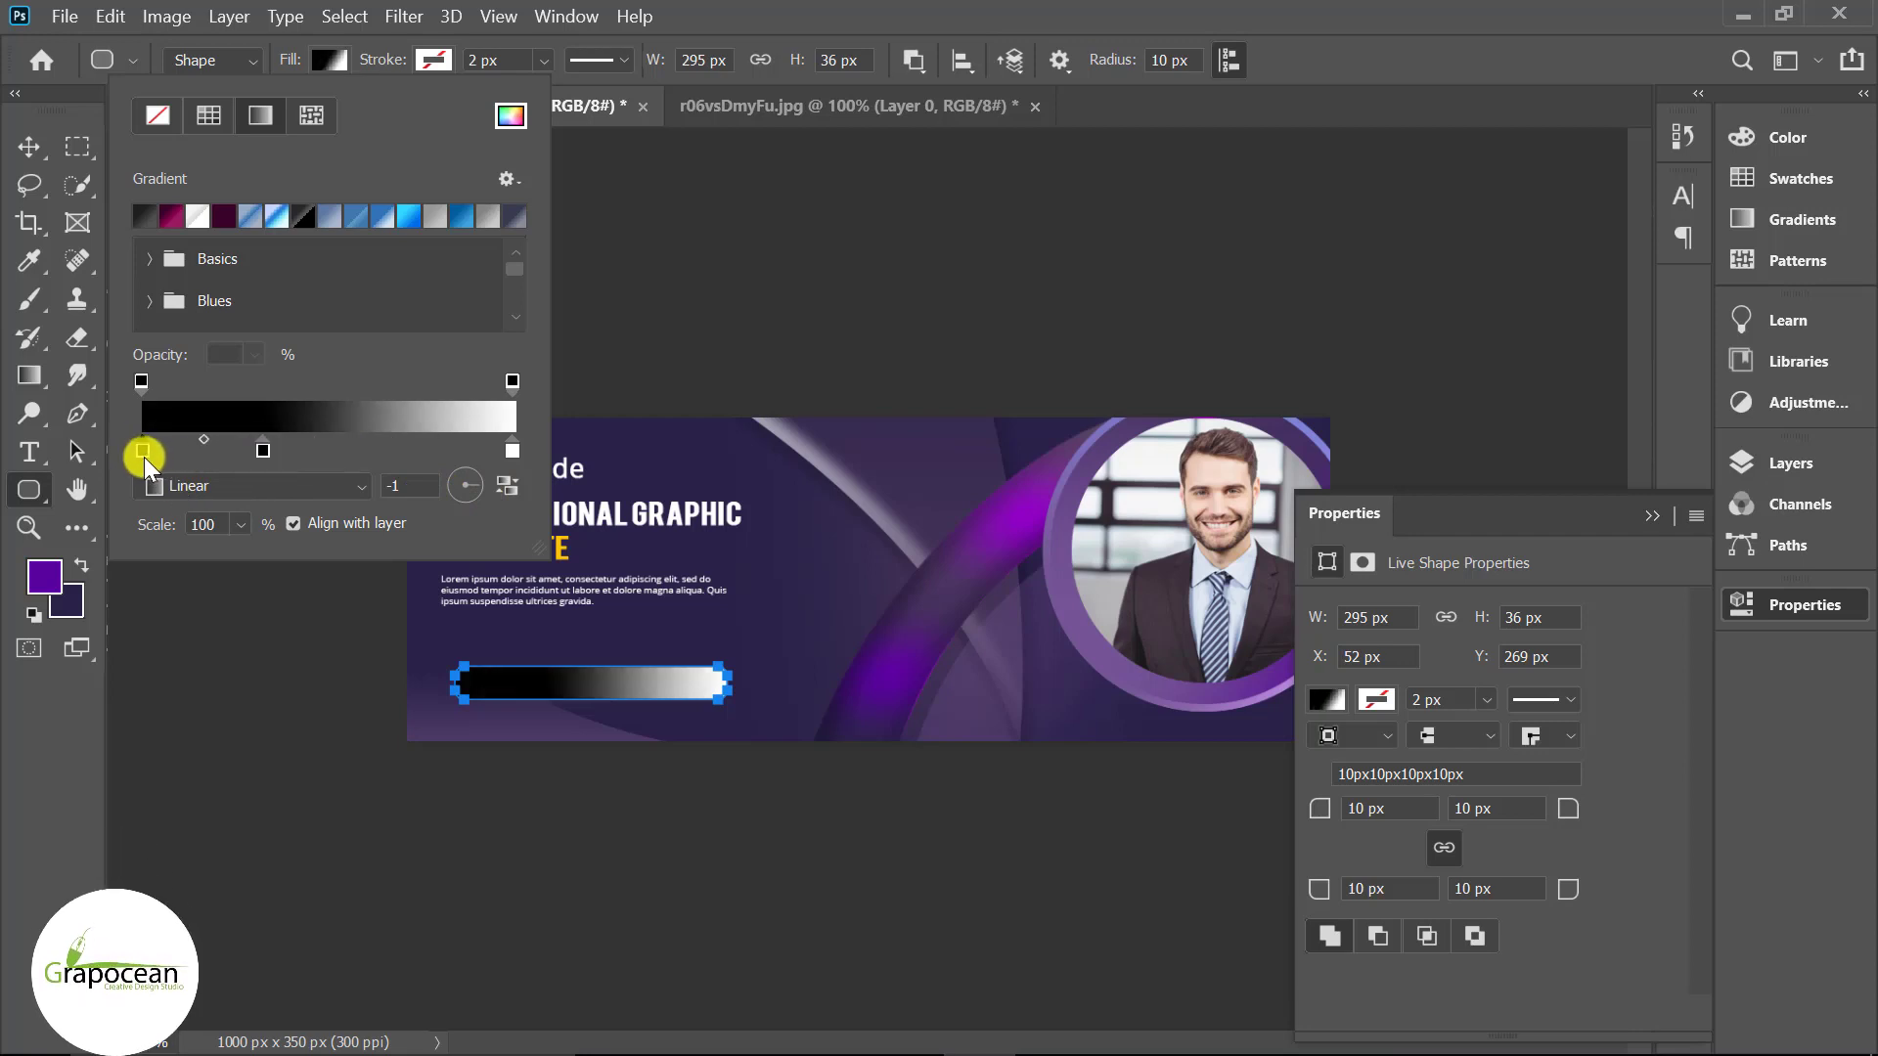
# - Colour the left gradient stop light purple and the middle stop vivid violet
pyautogui.doubleClick(143, 451)
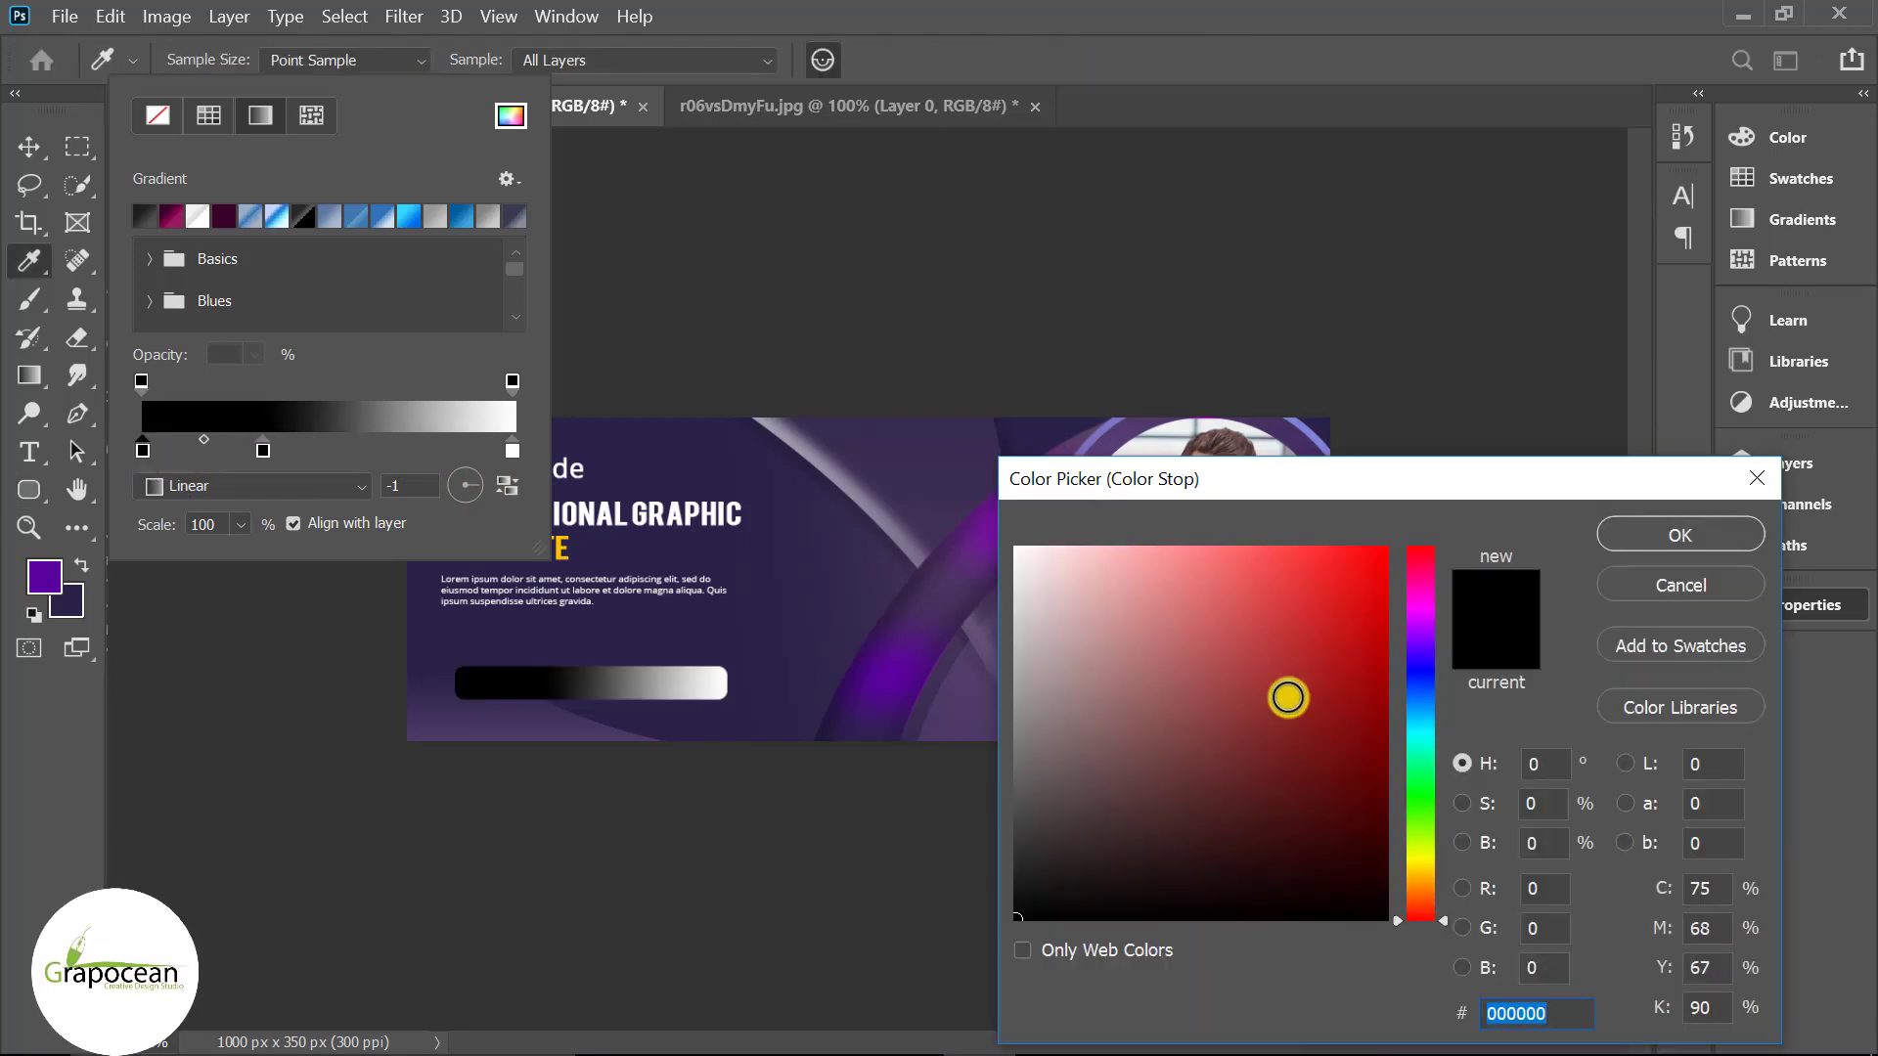
pyautogui.moveTo(1431, 691); pyautogui.dragTo(1423, 623)
pyautogui.moveTo(1245, 576); pyautogui.dragTo(1211, 601)
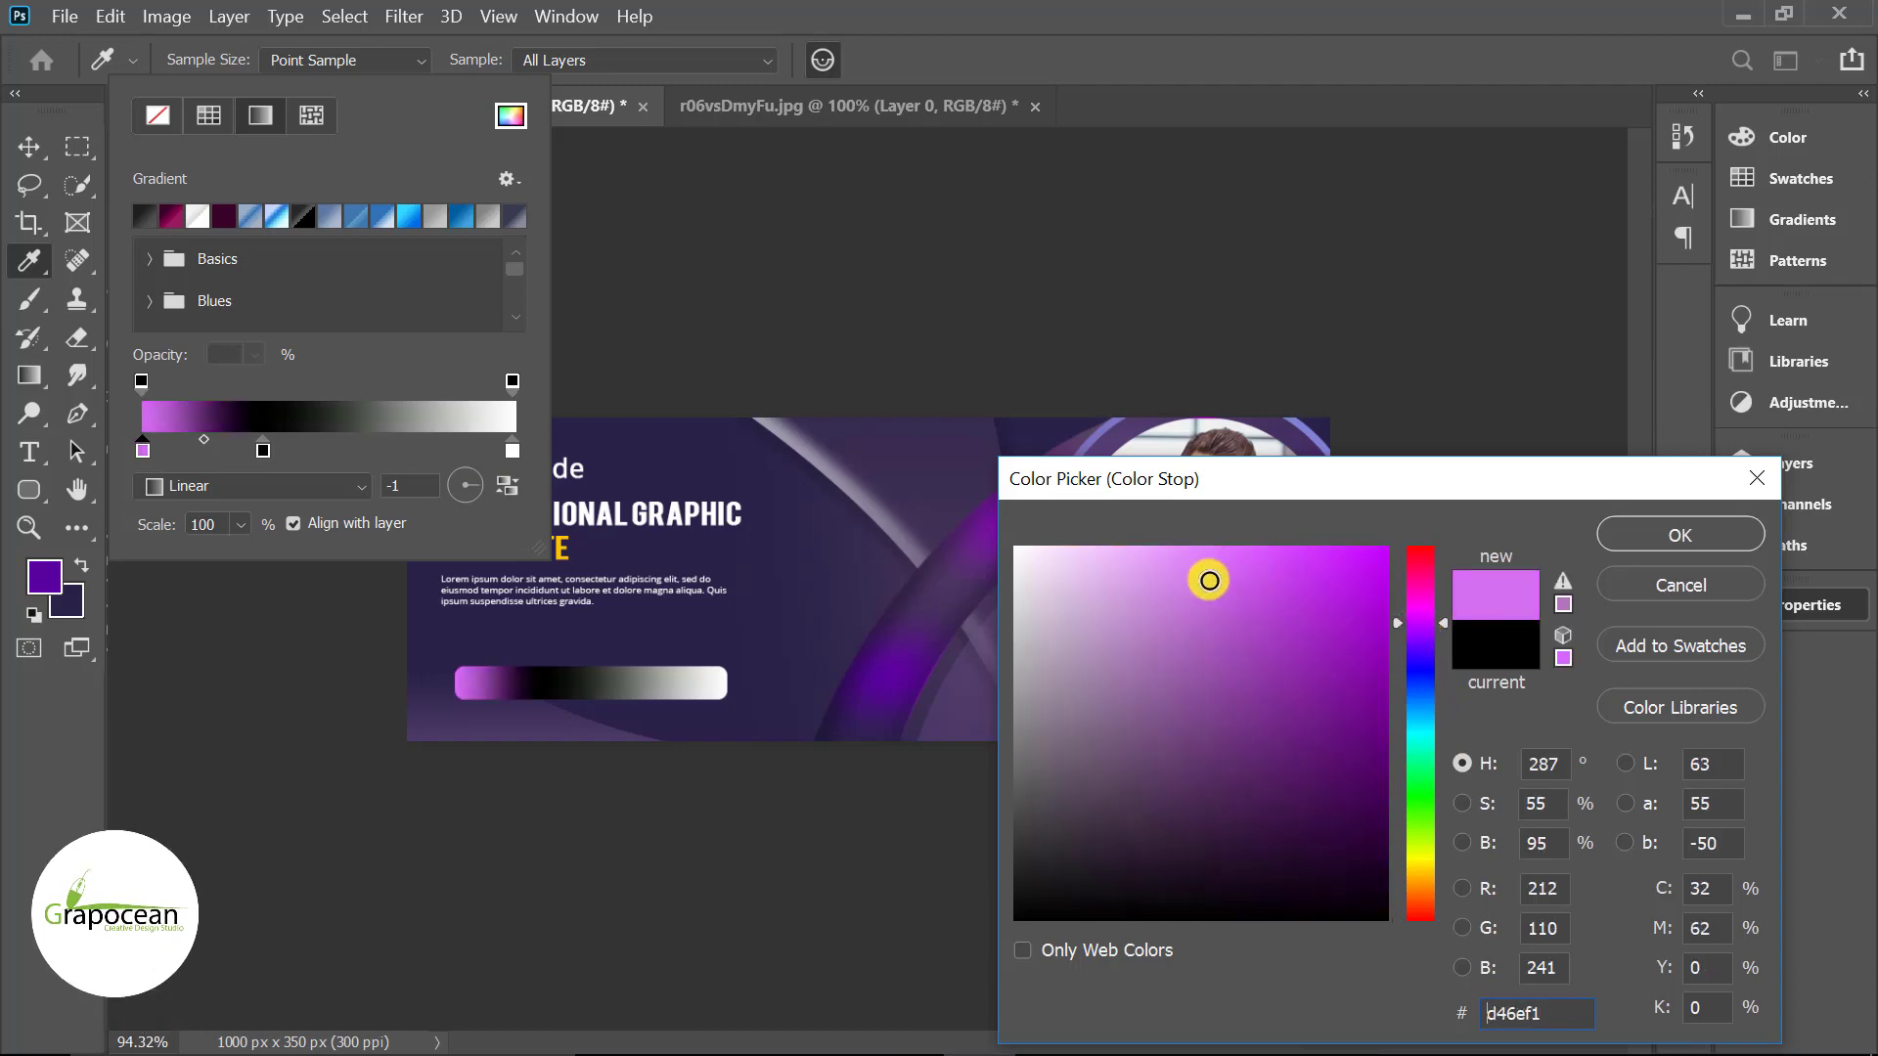
pyautogui.click(1680, 535)
pyautogui.doubleClick(262, 451)
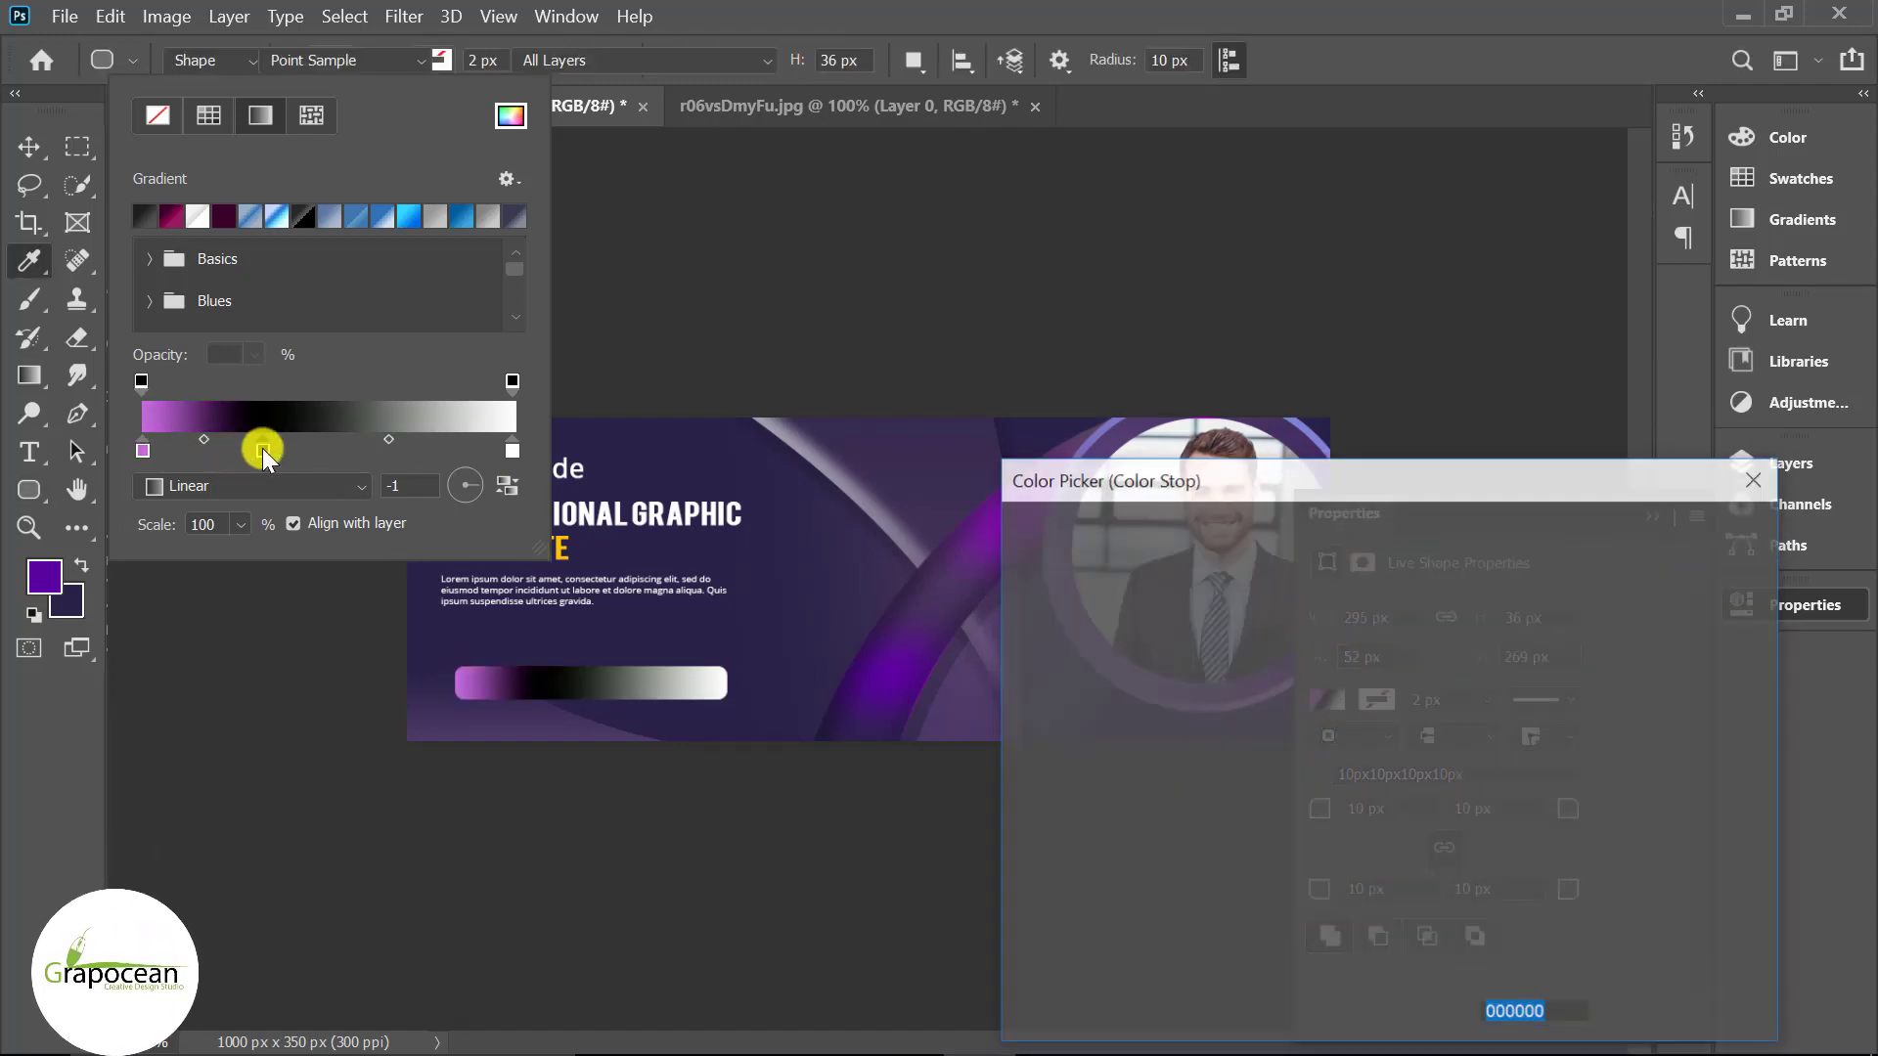
pyautogui.click(1423, 636)
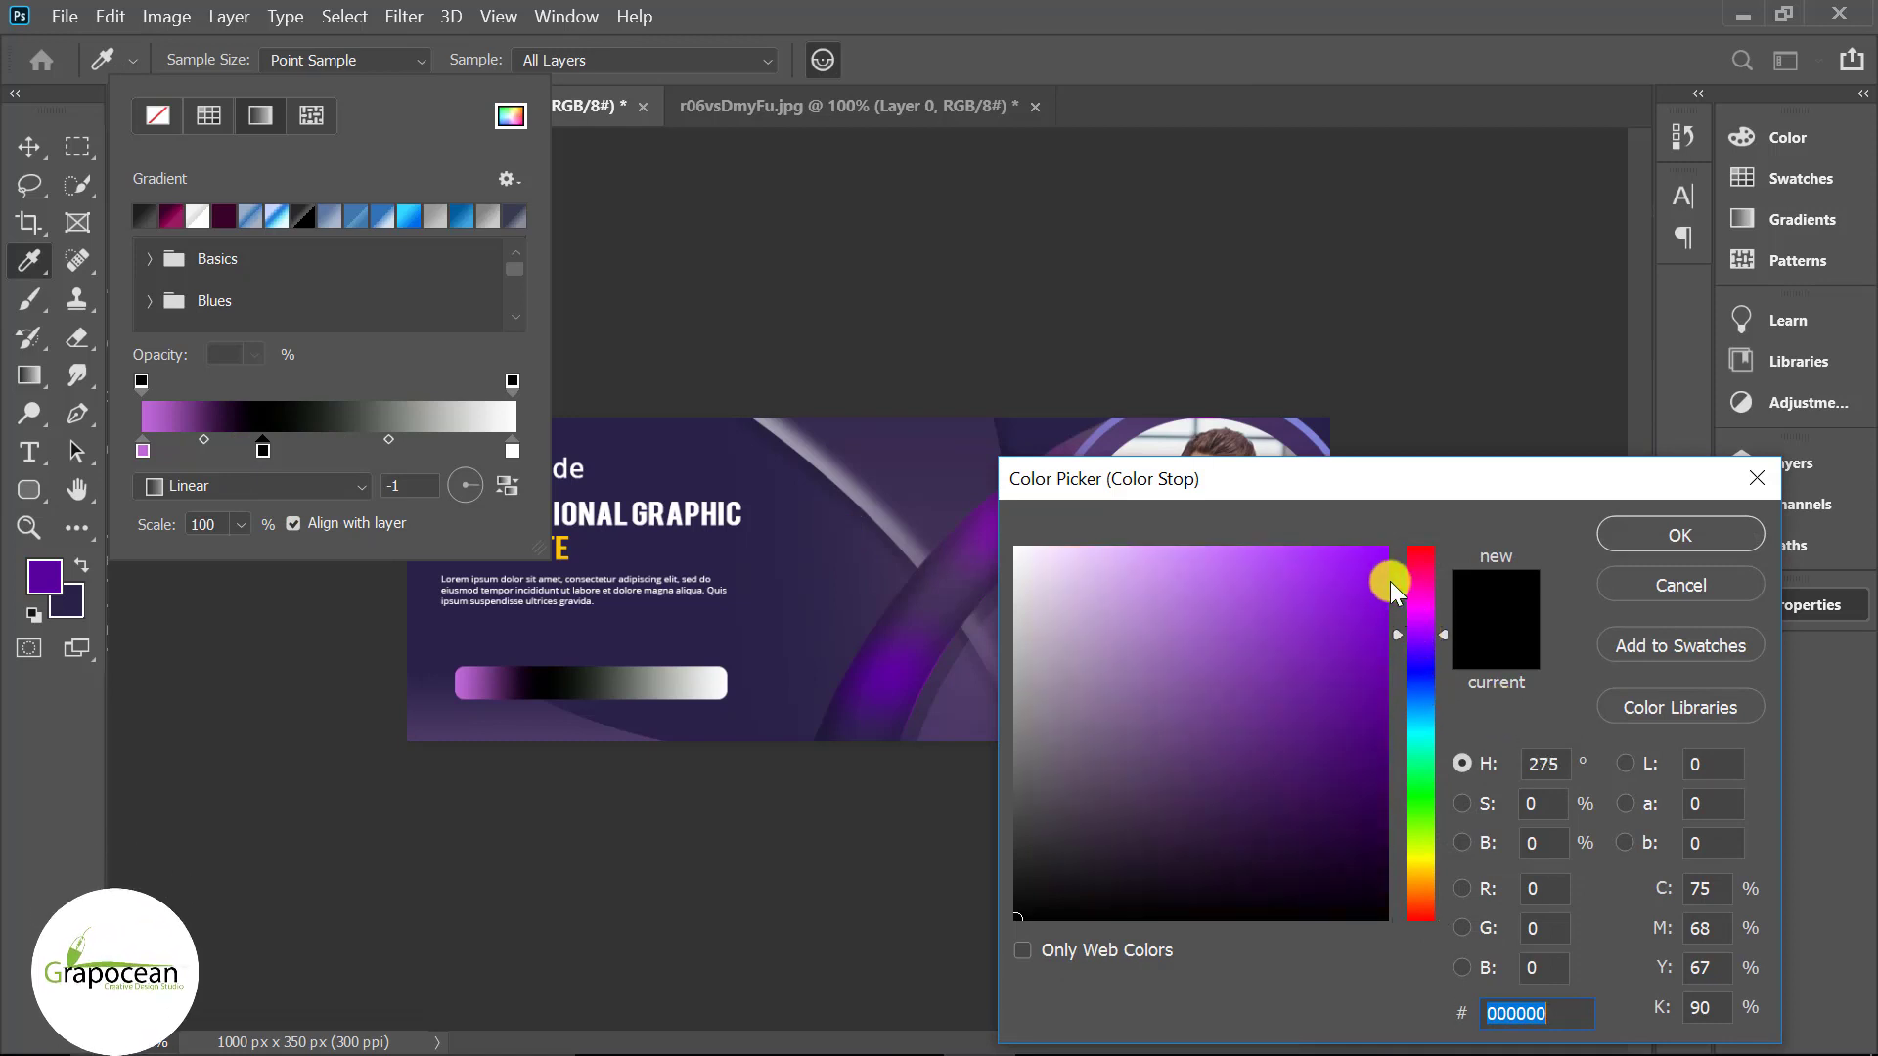
pyautogui.click(1397, 579)
pyautogui.click(1422, 622)
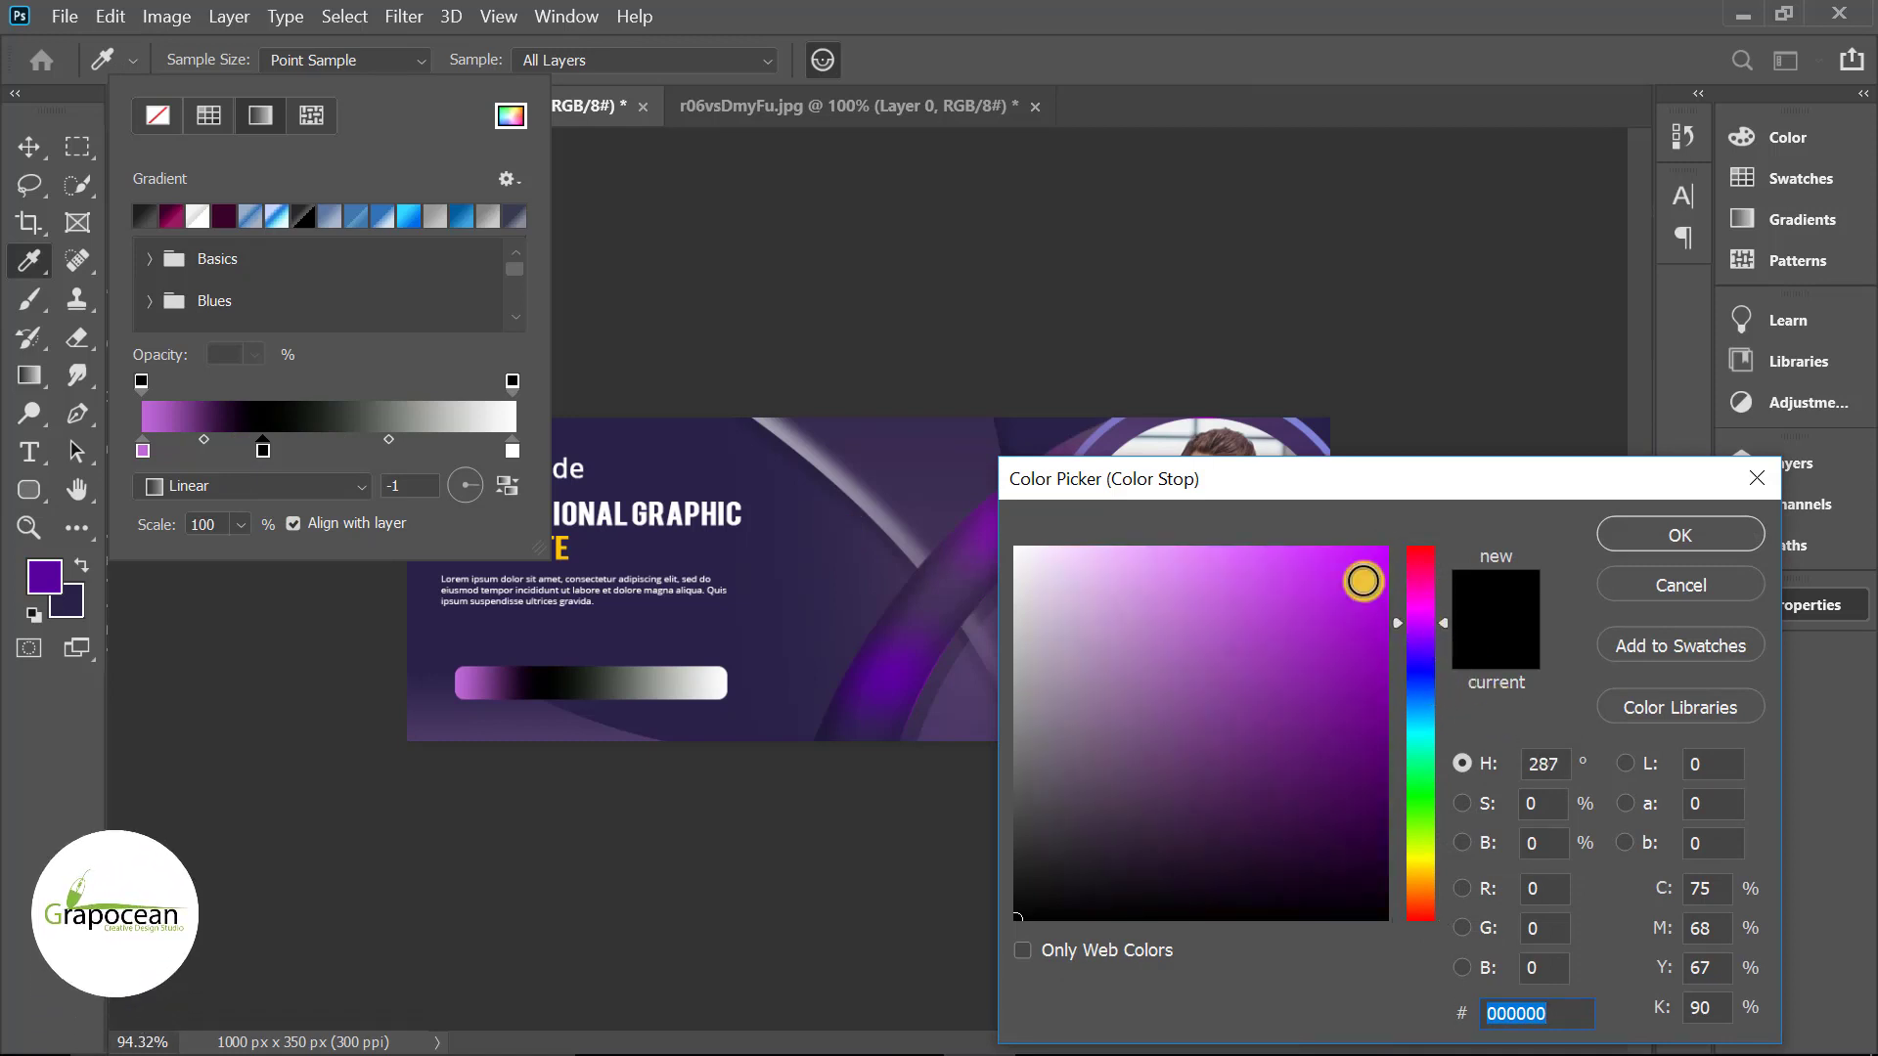
pyautogui.moveTo(1363, 583); pyautogui.dragTo(1421, 541)
pyautogui.moveTo(1441, 646); pyautogui.dragTo(1430, 639)
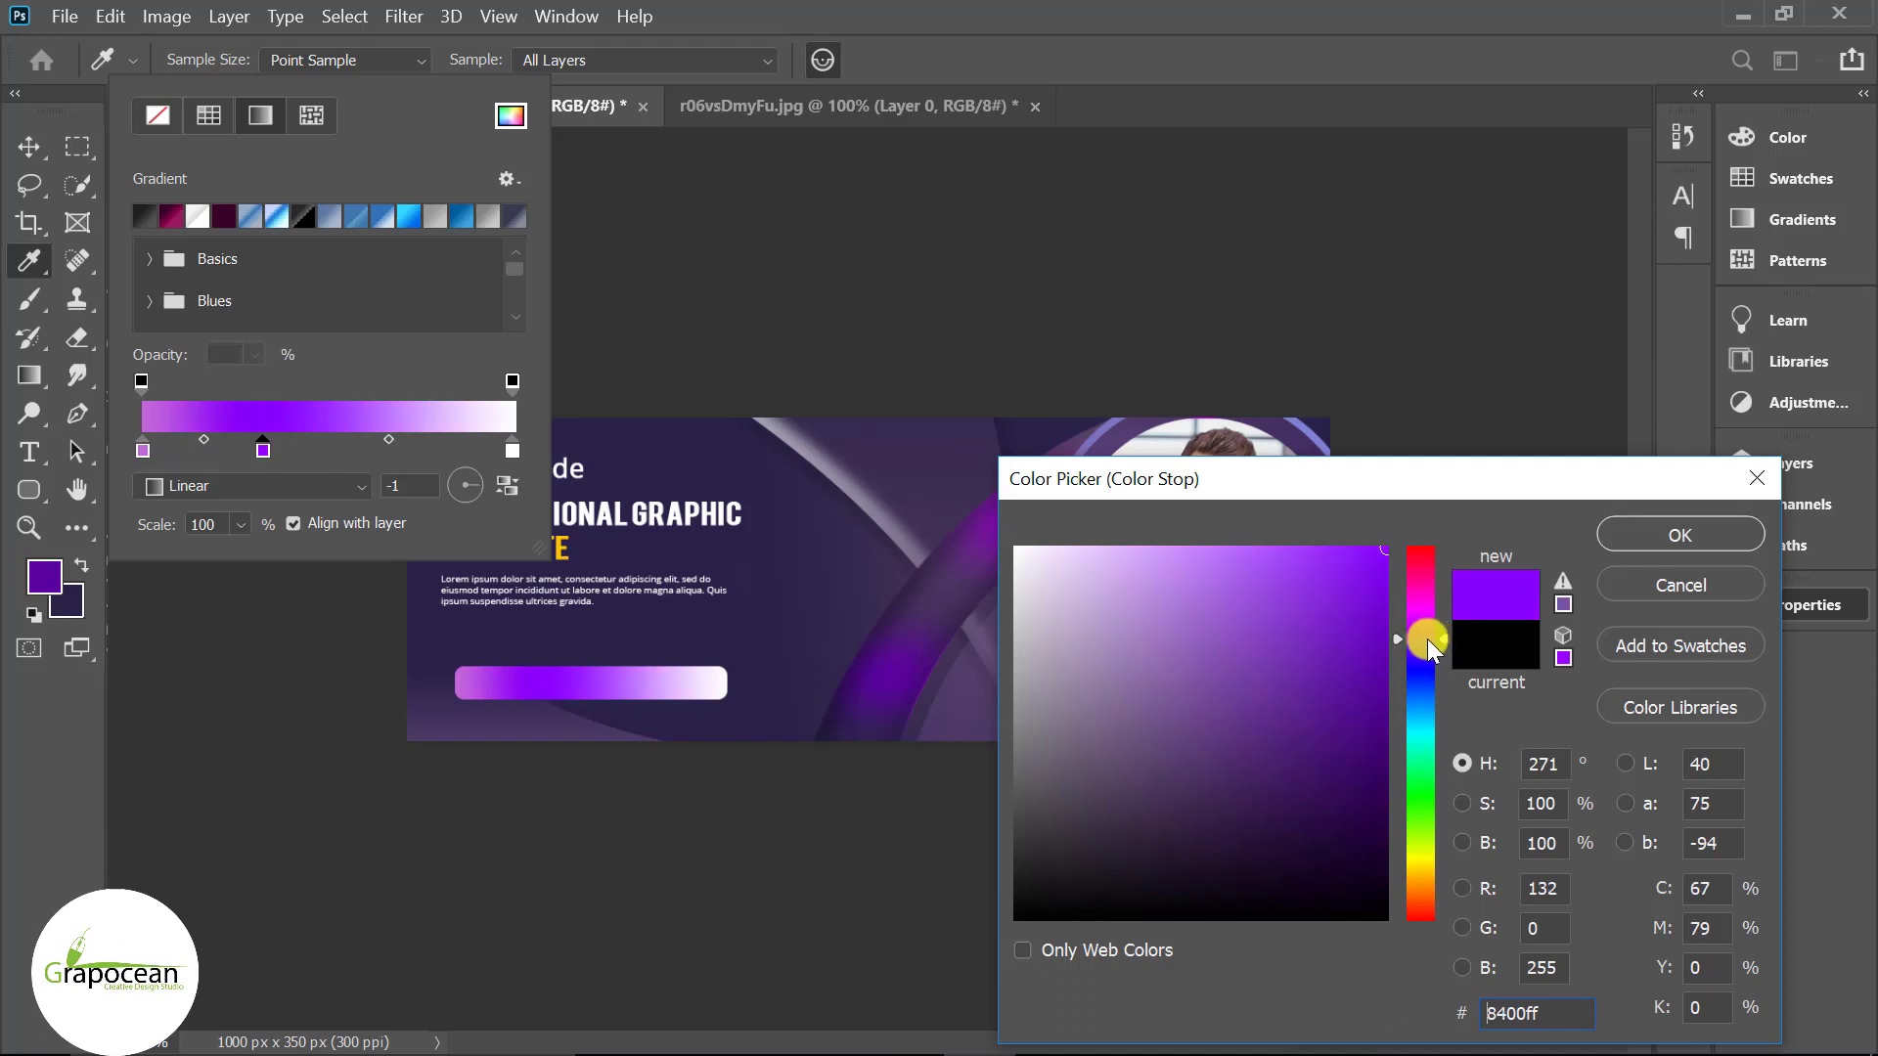
pyautogui.click(1649, 539)
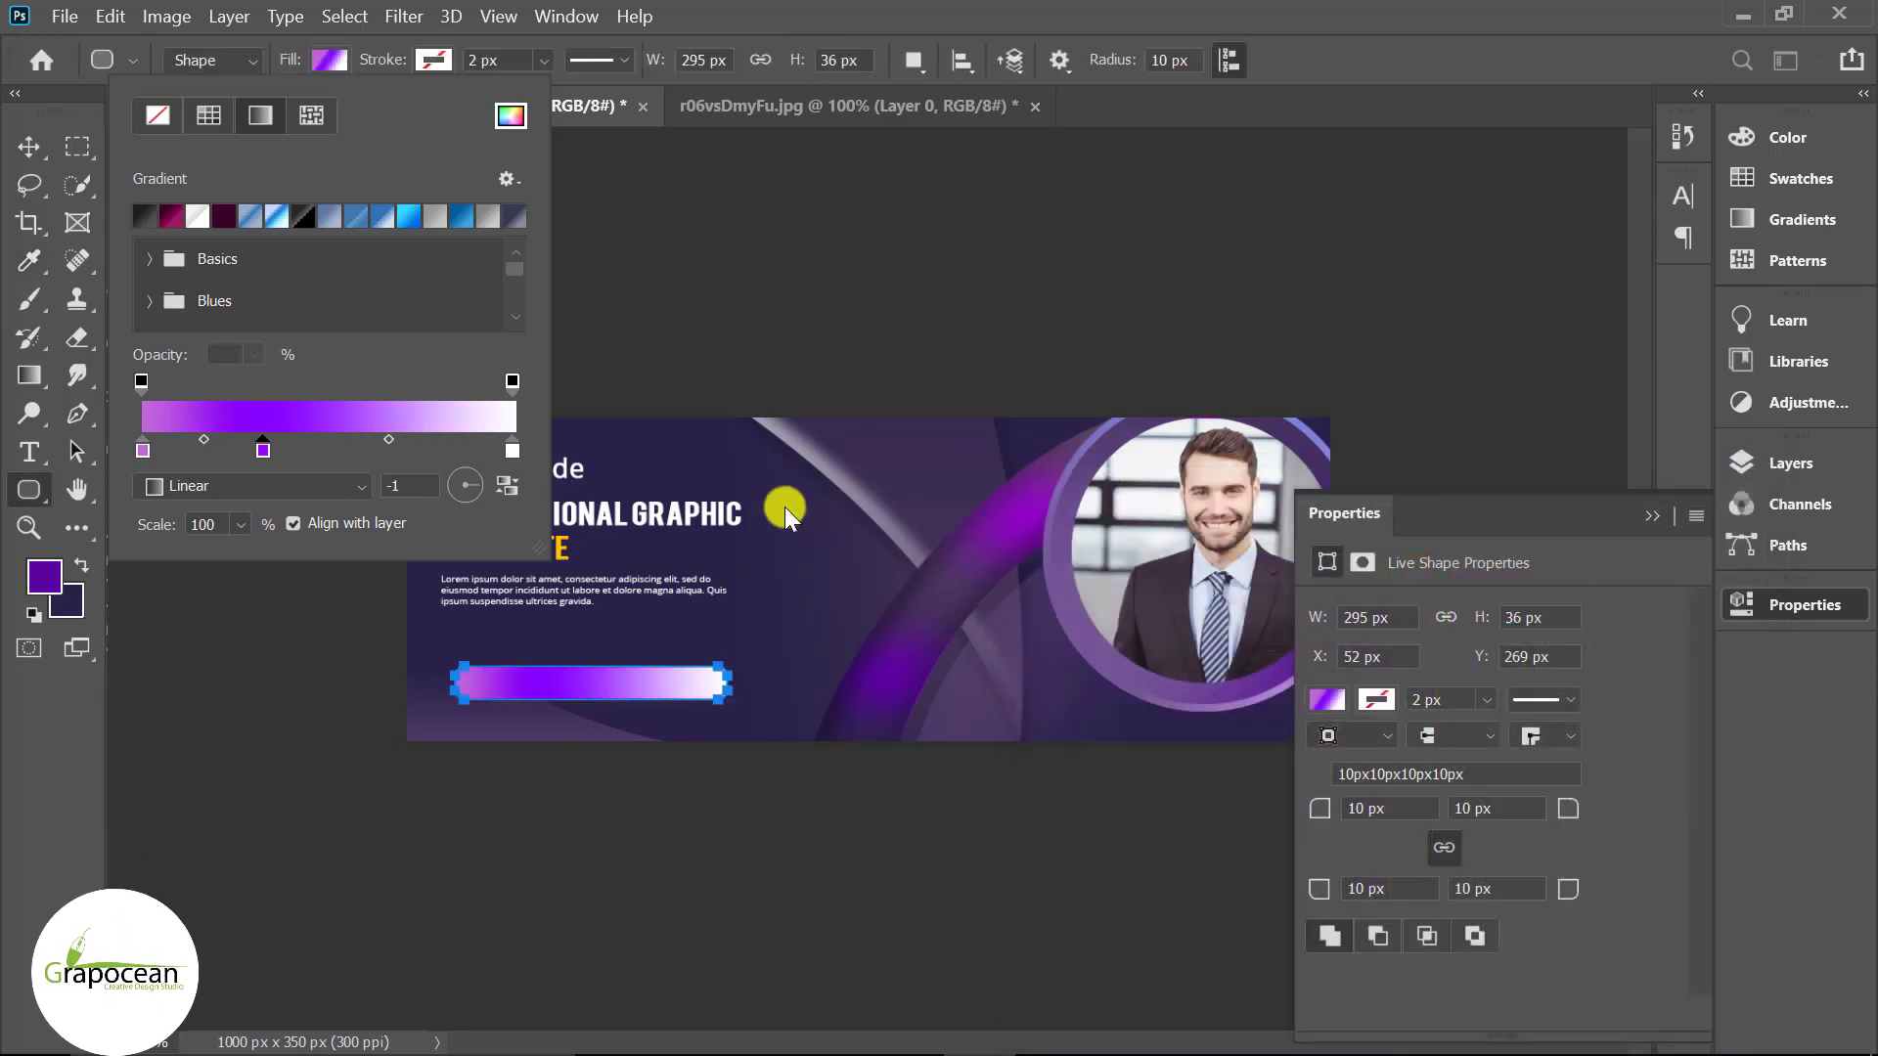
# - Set the right-hand gradient stop to a bright magenta, moved slightly left, and close the fill settings
pyautogui.doubleClick(510, 449)
pyautogui.click(905, 660)
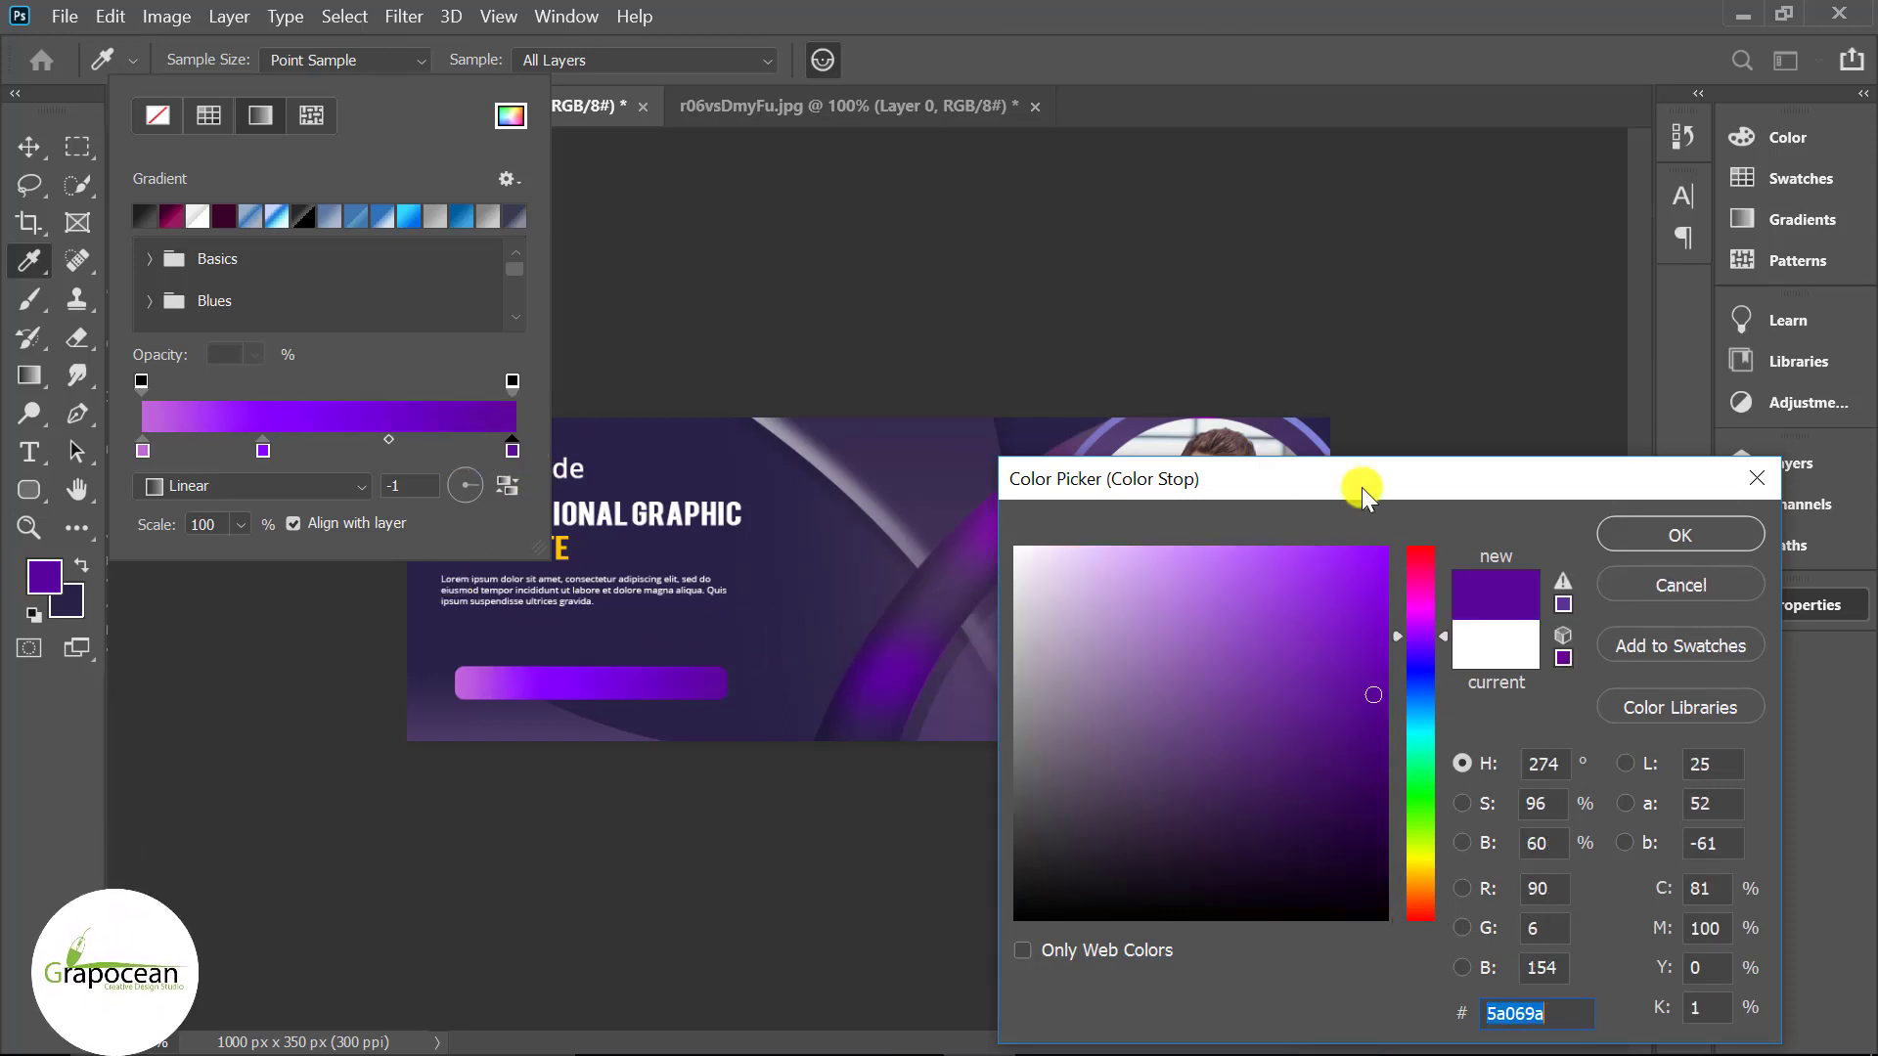
pyautogui.click(1680, 535)
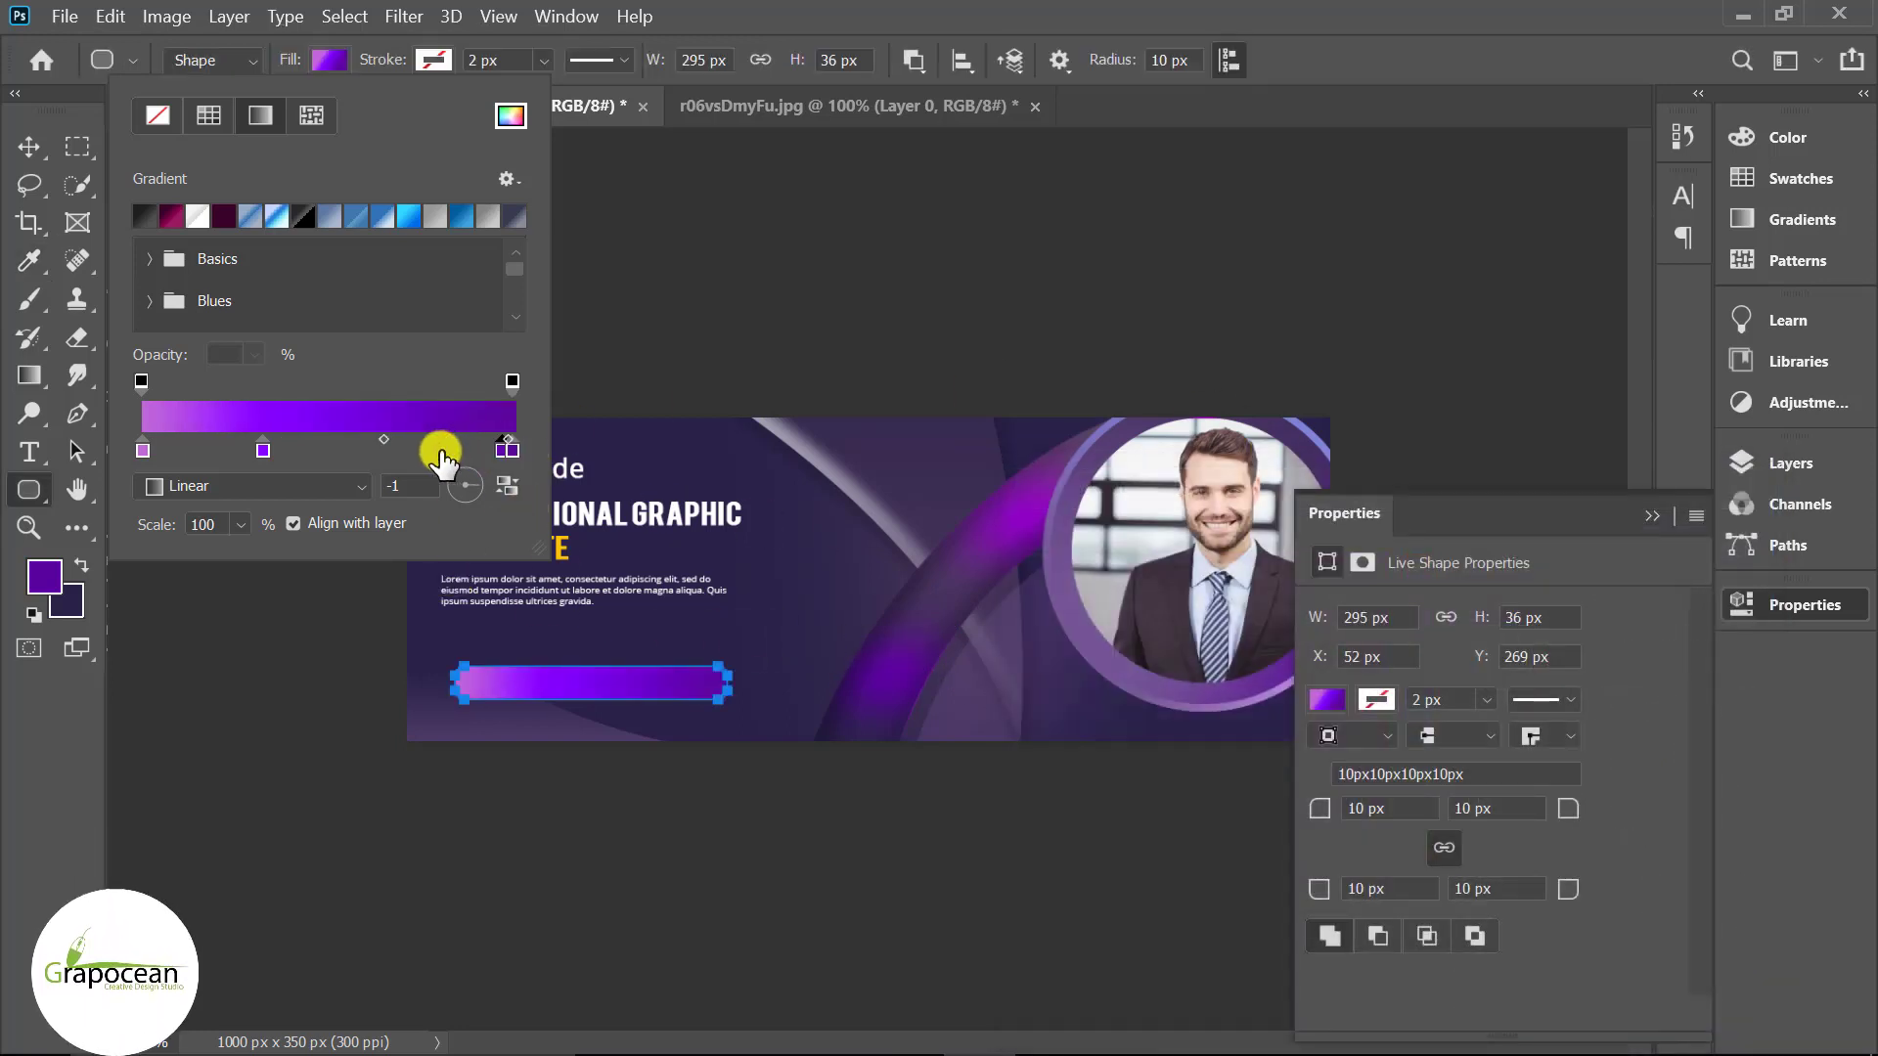
pyautogui.moveTo(417, 455); pyautogui.dragTo(425, 455)
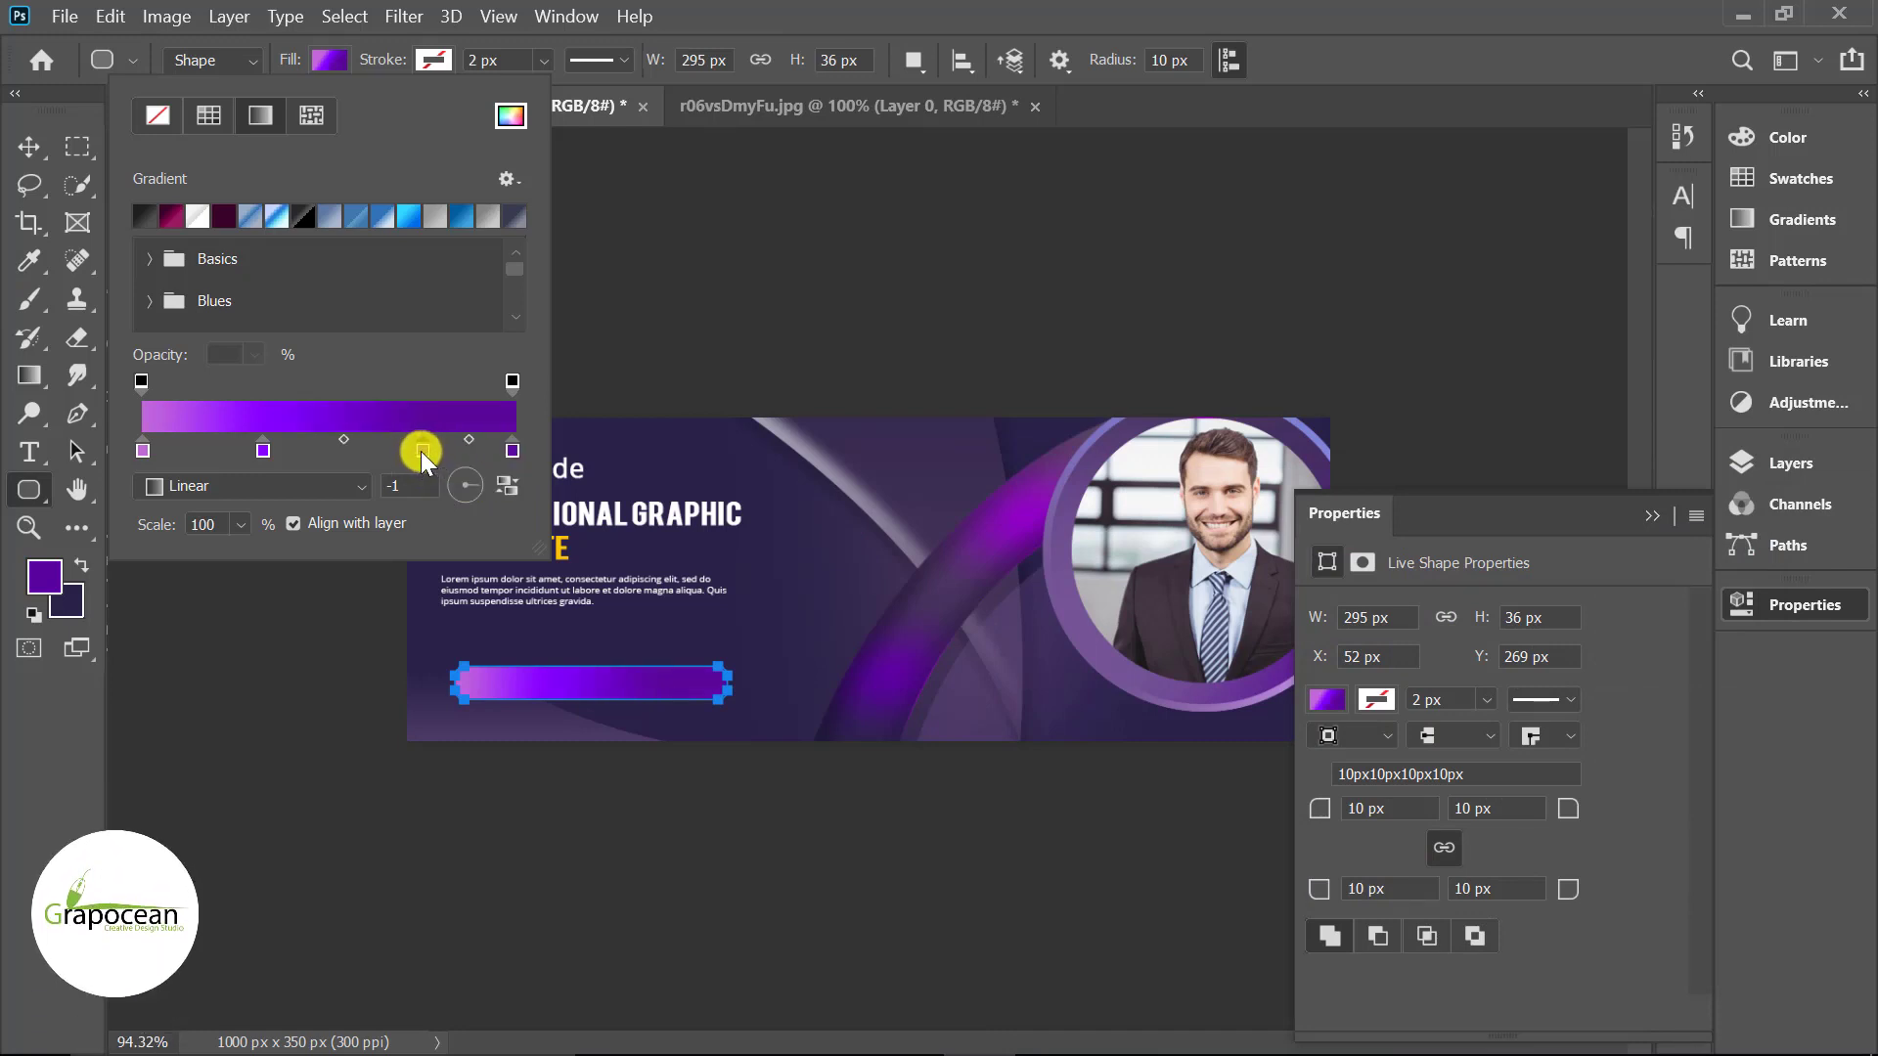
pyautogui.doubleClick(423, 450)
pyautogui.moveTo(1410, 613); pyautogui.dragTo(1417, 613)
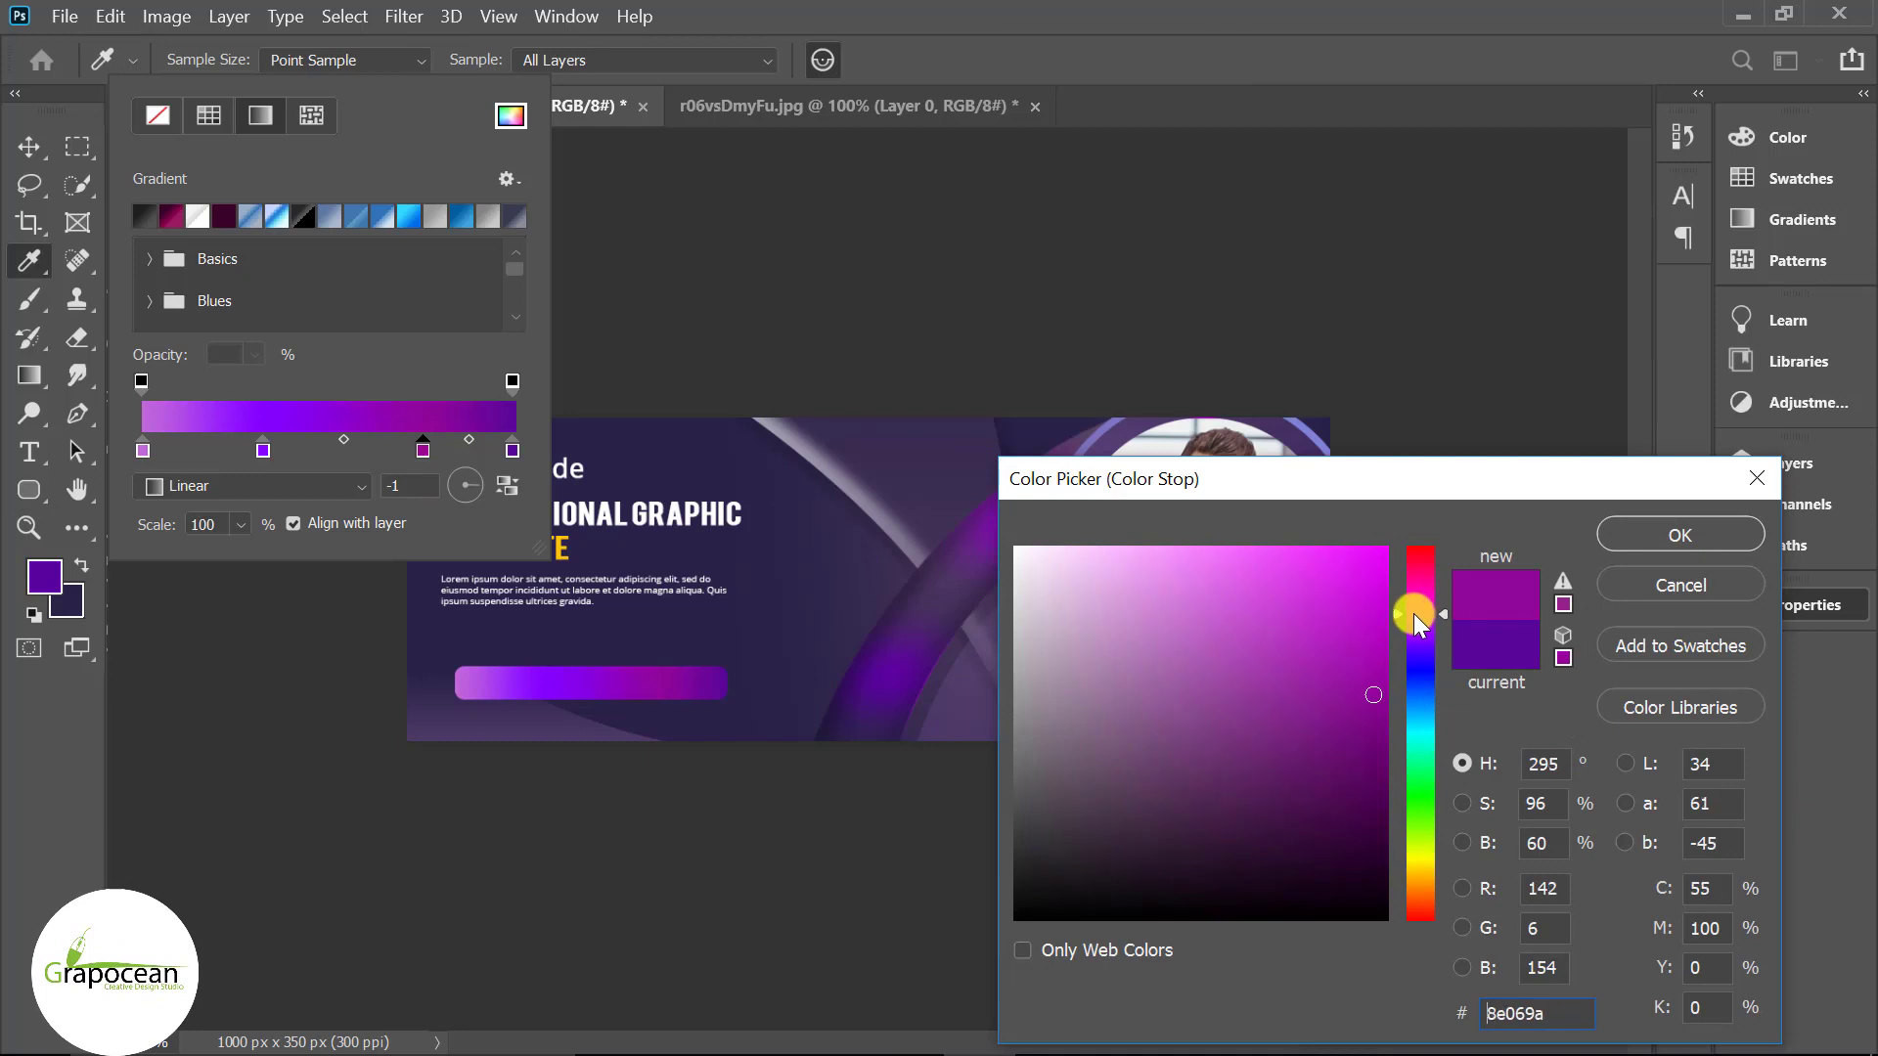
pyautogui.moveTo(1328, 561)
pyautogui.mouseDown()
pyautogui.moveTo(1414, 597)
pyautogui.moveTo(1420, 630)
pyautogui.mouseUp()
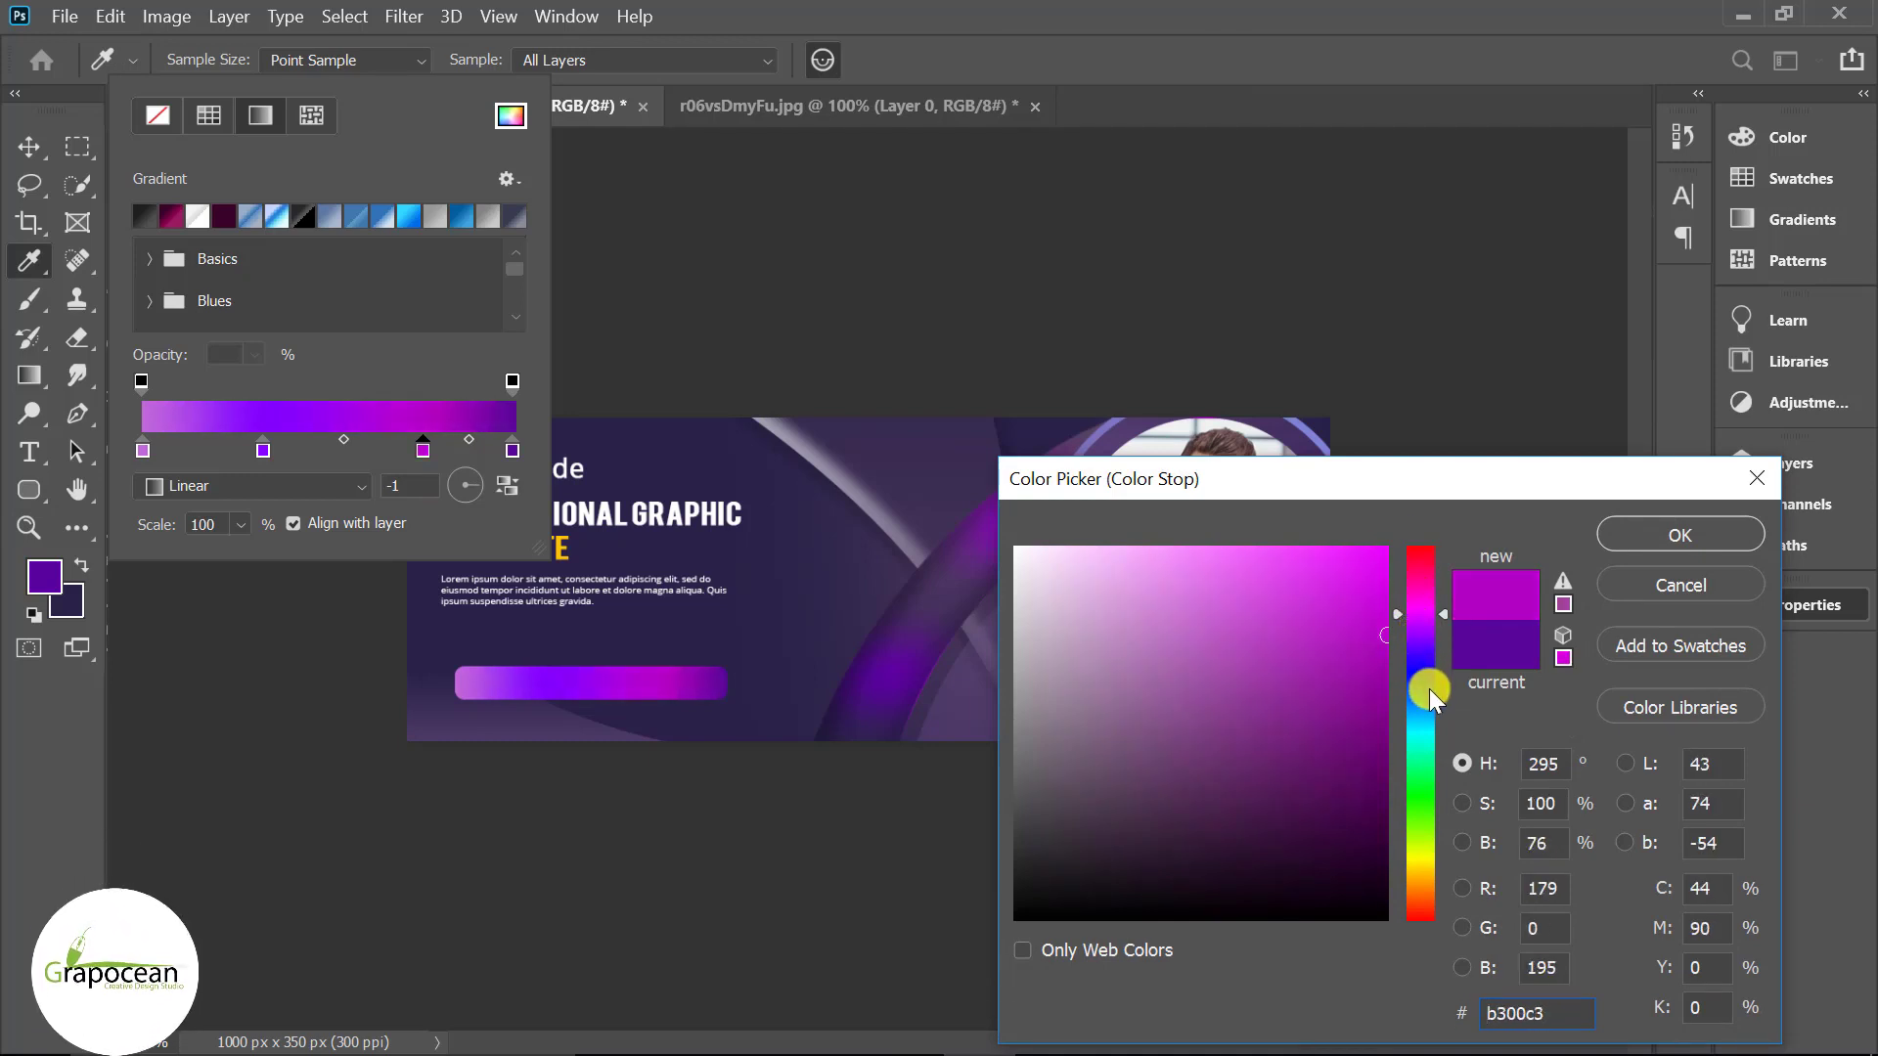
pyautogui.click(1700, 535)
pyautogui.click(29, 146)
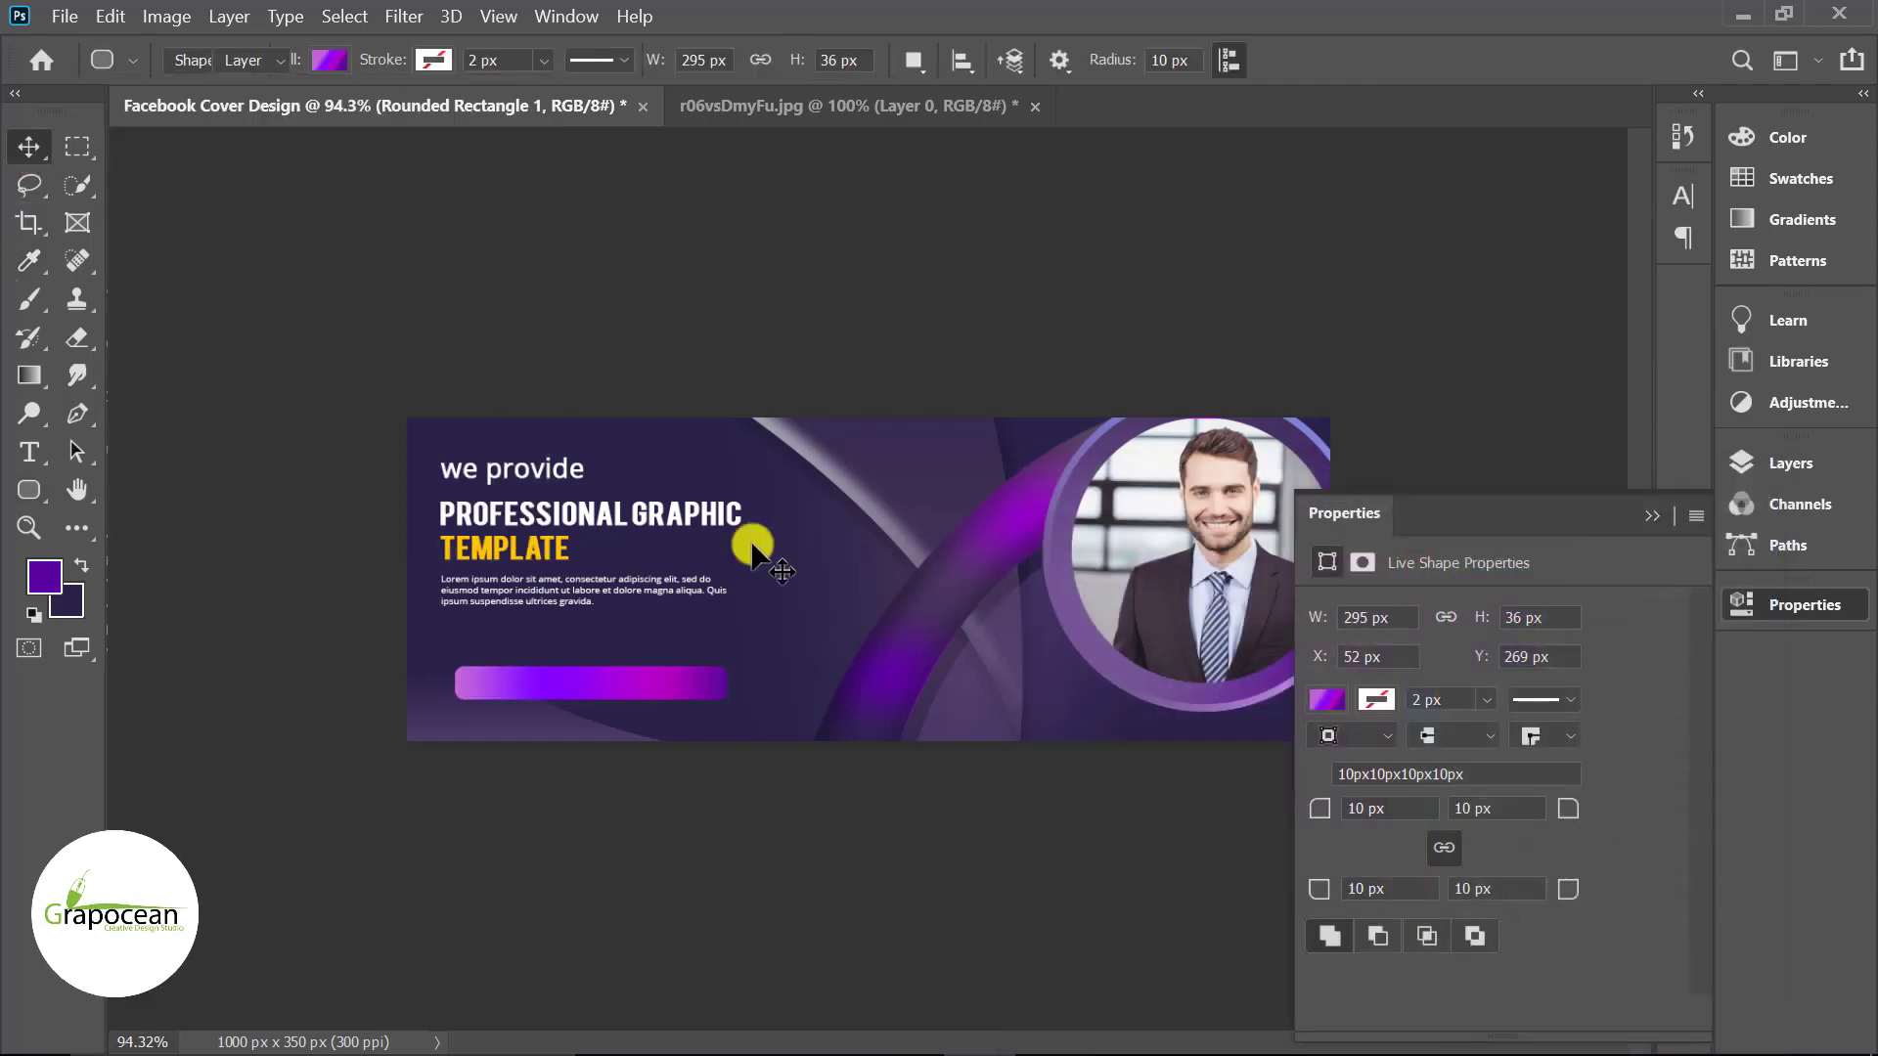
pyautogui.click(754, 537)
# - Add a new white text layer reading 'Join us today' on the cover
pyautogui.click(30, 455)
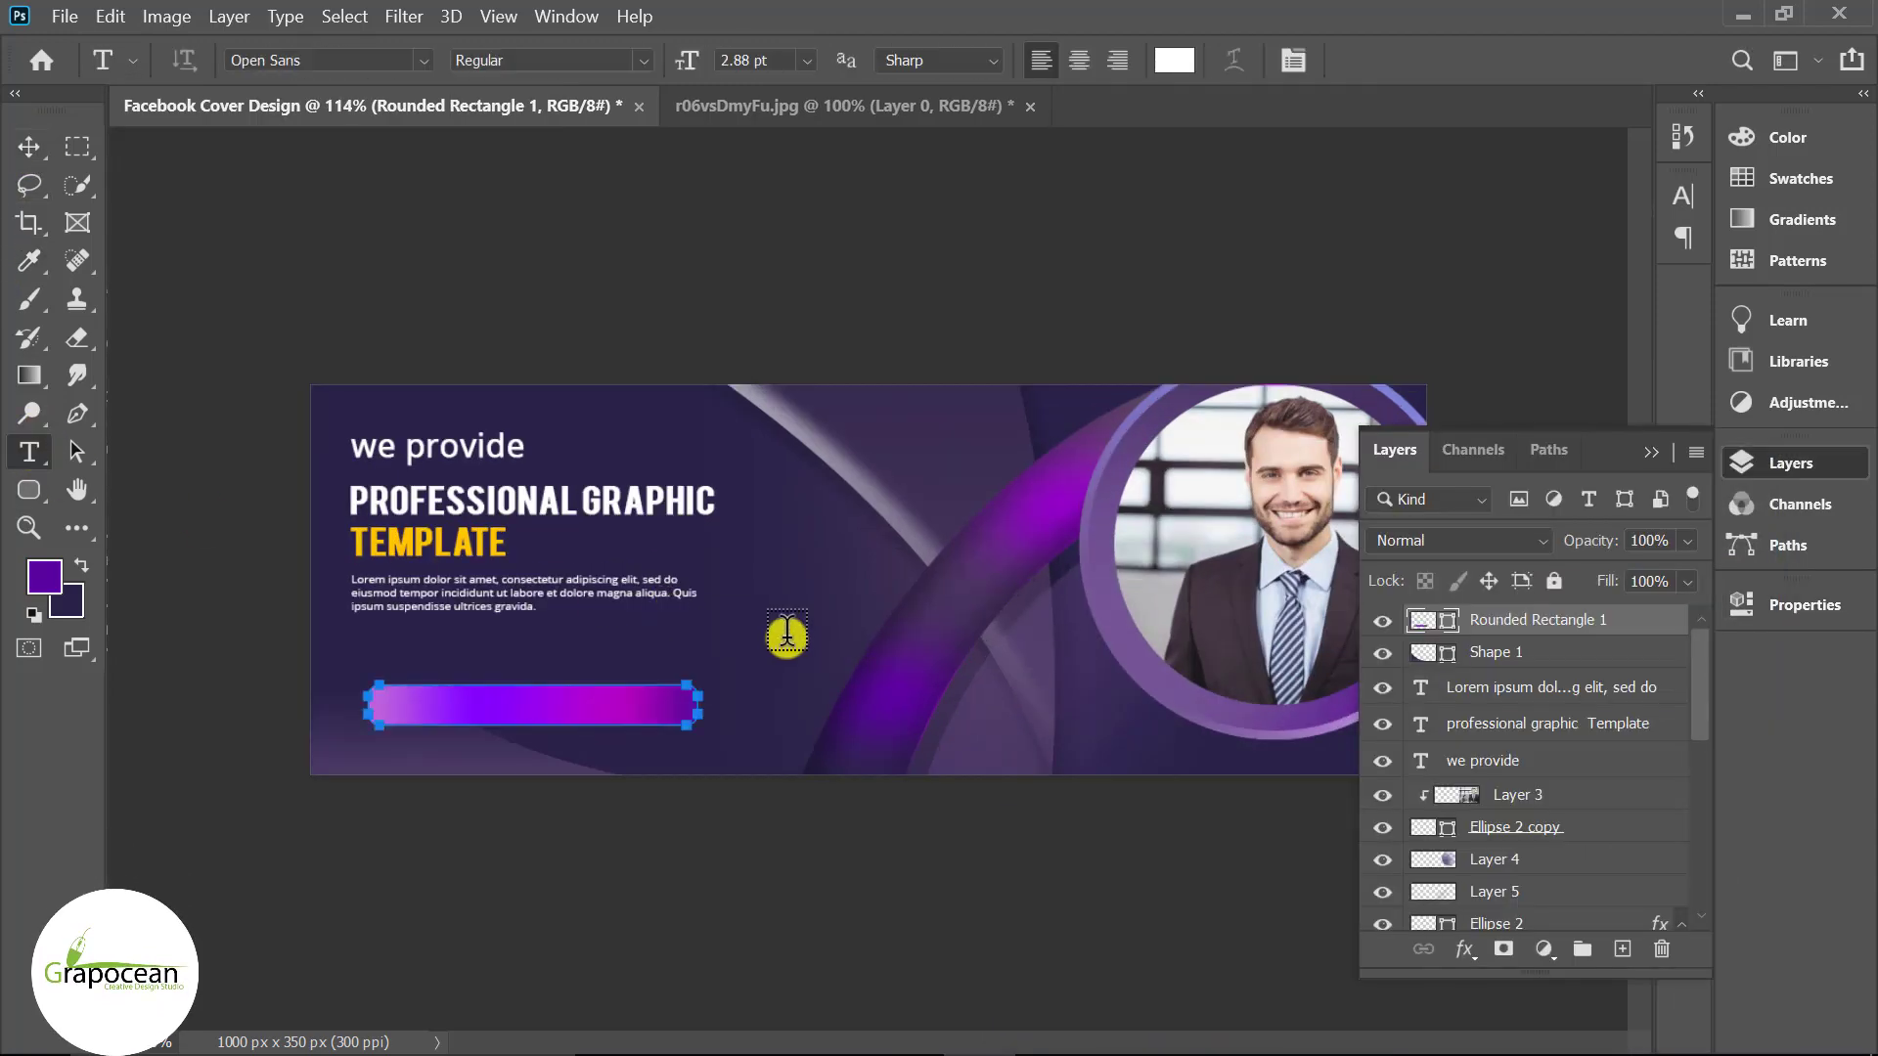
pyautogui.click(858, 716)
pyautogui.press('BackSpace')
pyautogui.write('Join')
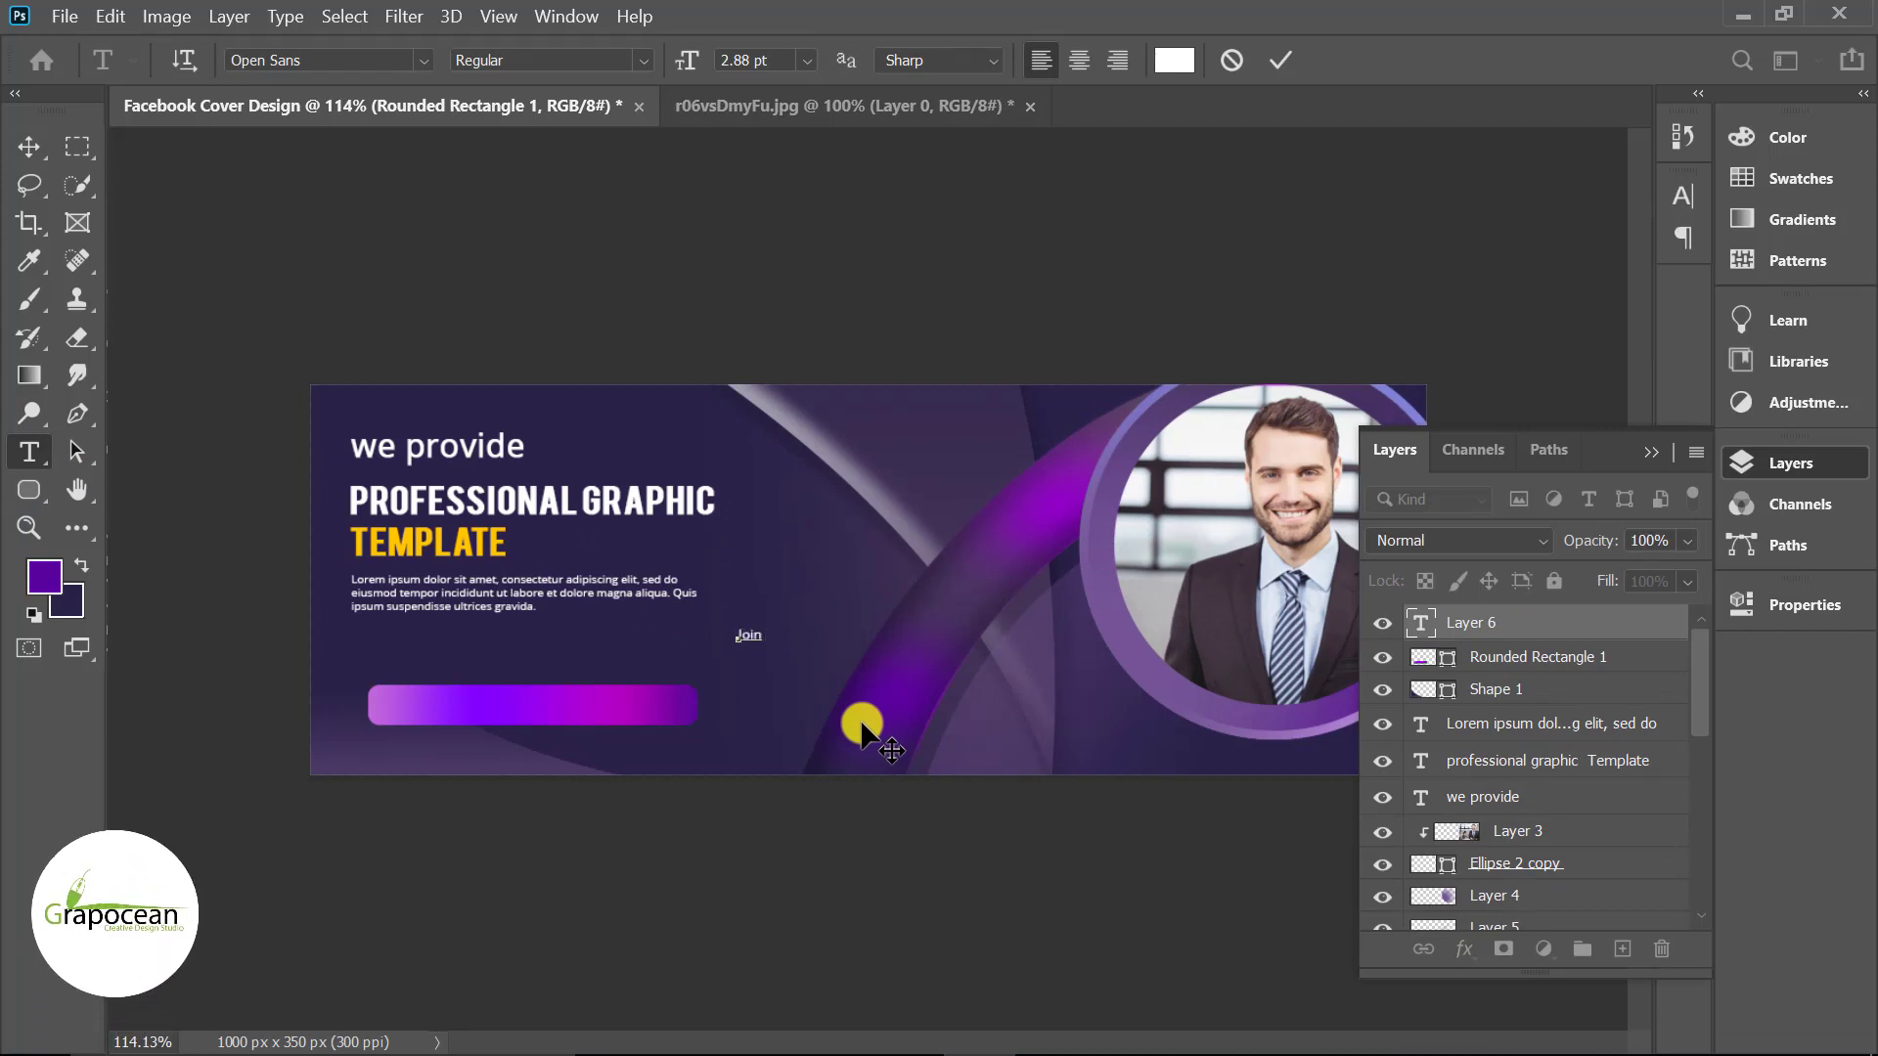
pyautogui.write(' u')
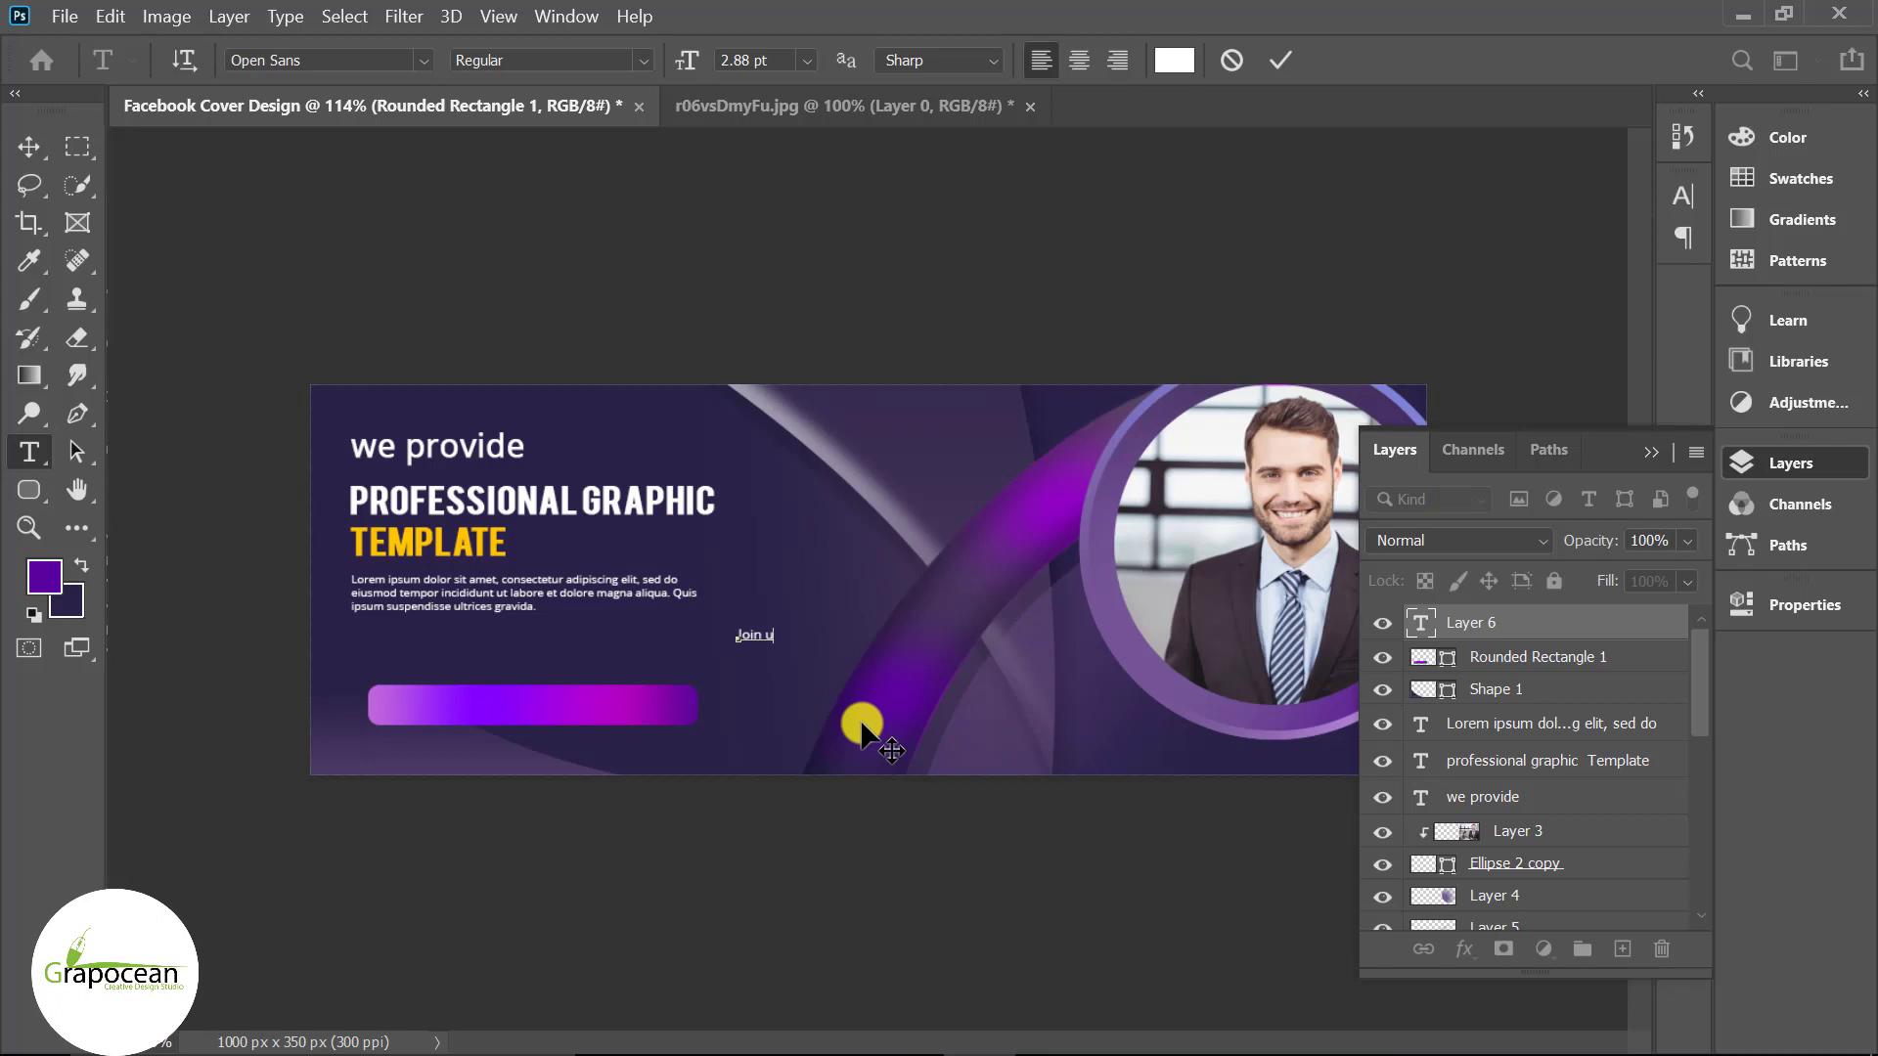
pyautogui.write('s today')
pyautogui.scroll(1, 871, 607)
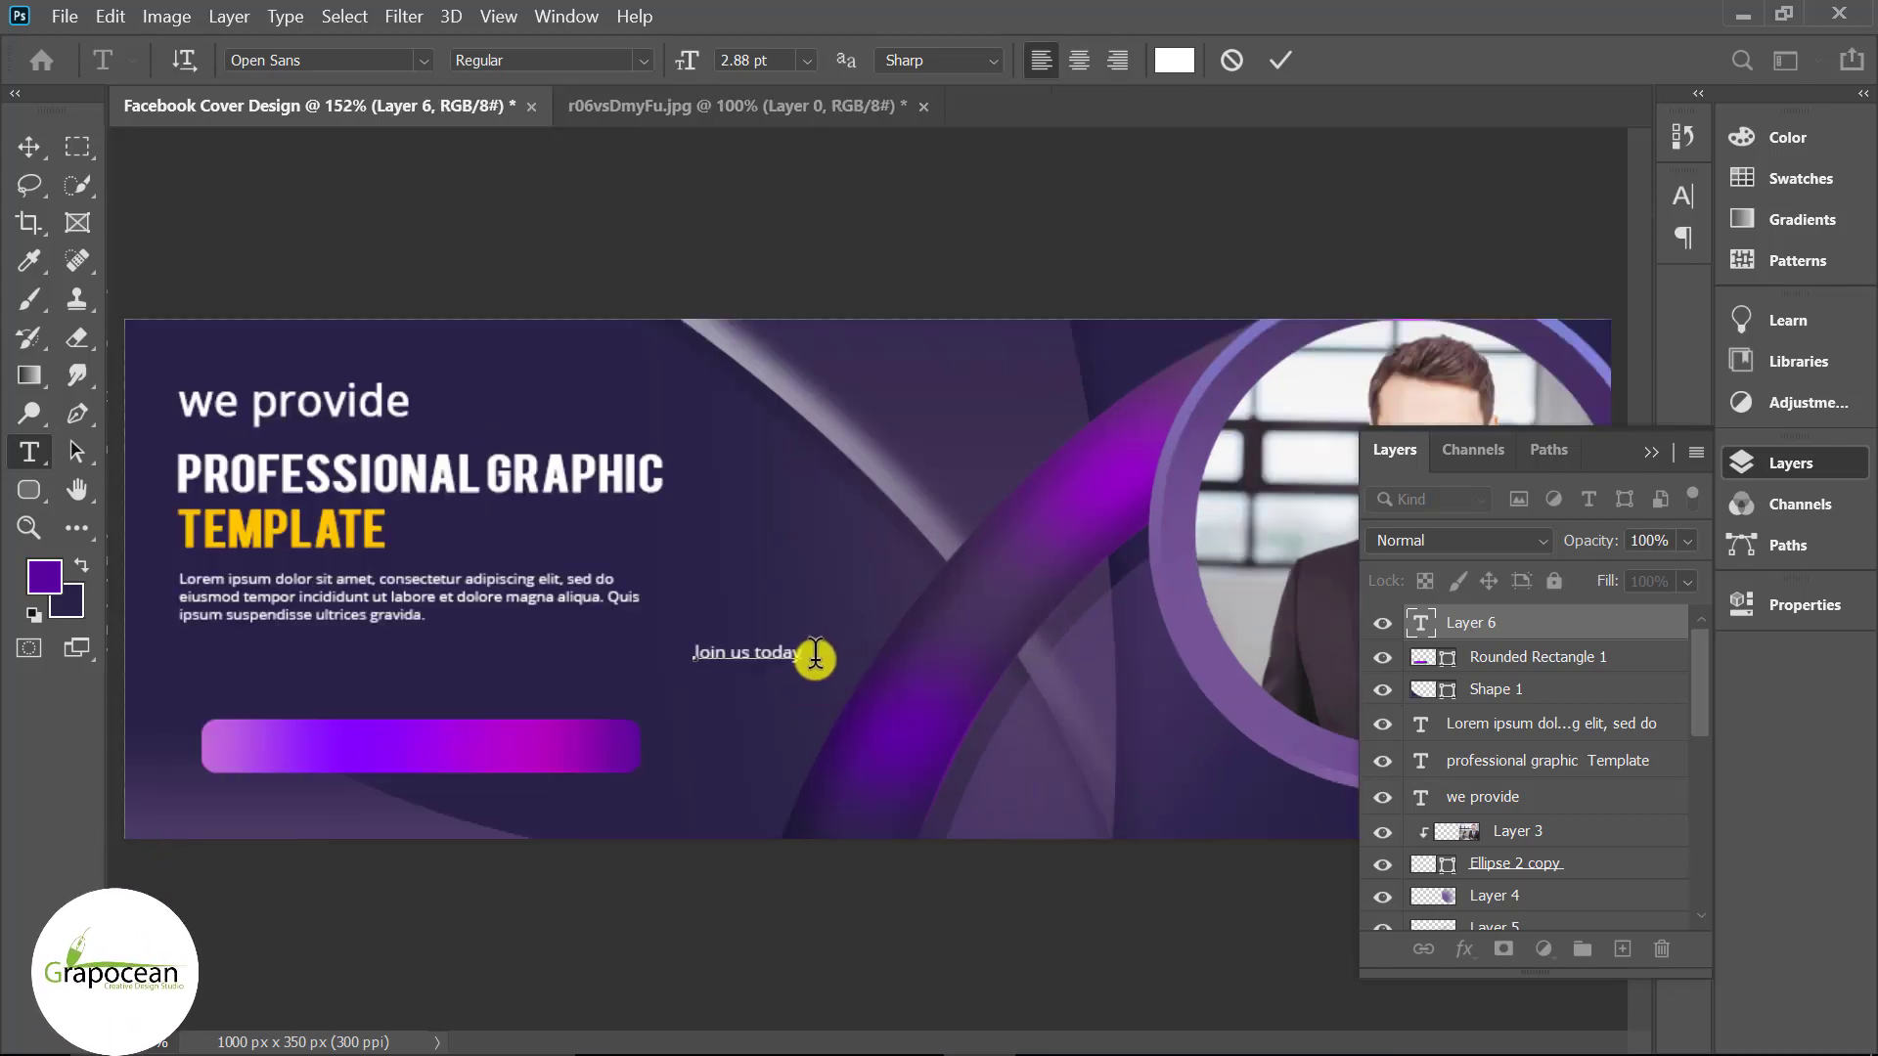
# - Set the Join us today text to All Caps and Open Sans Bold
pyautogui.click(1683, 195)
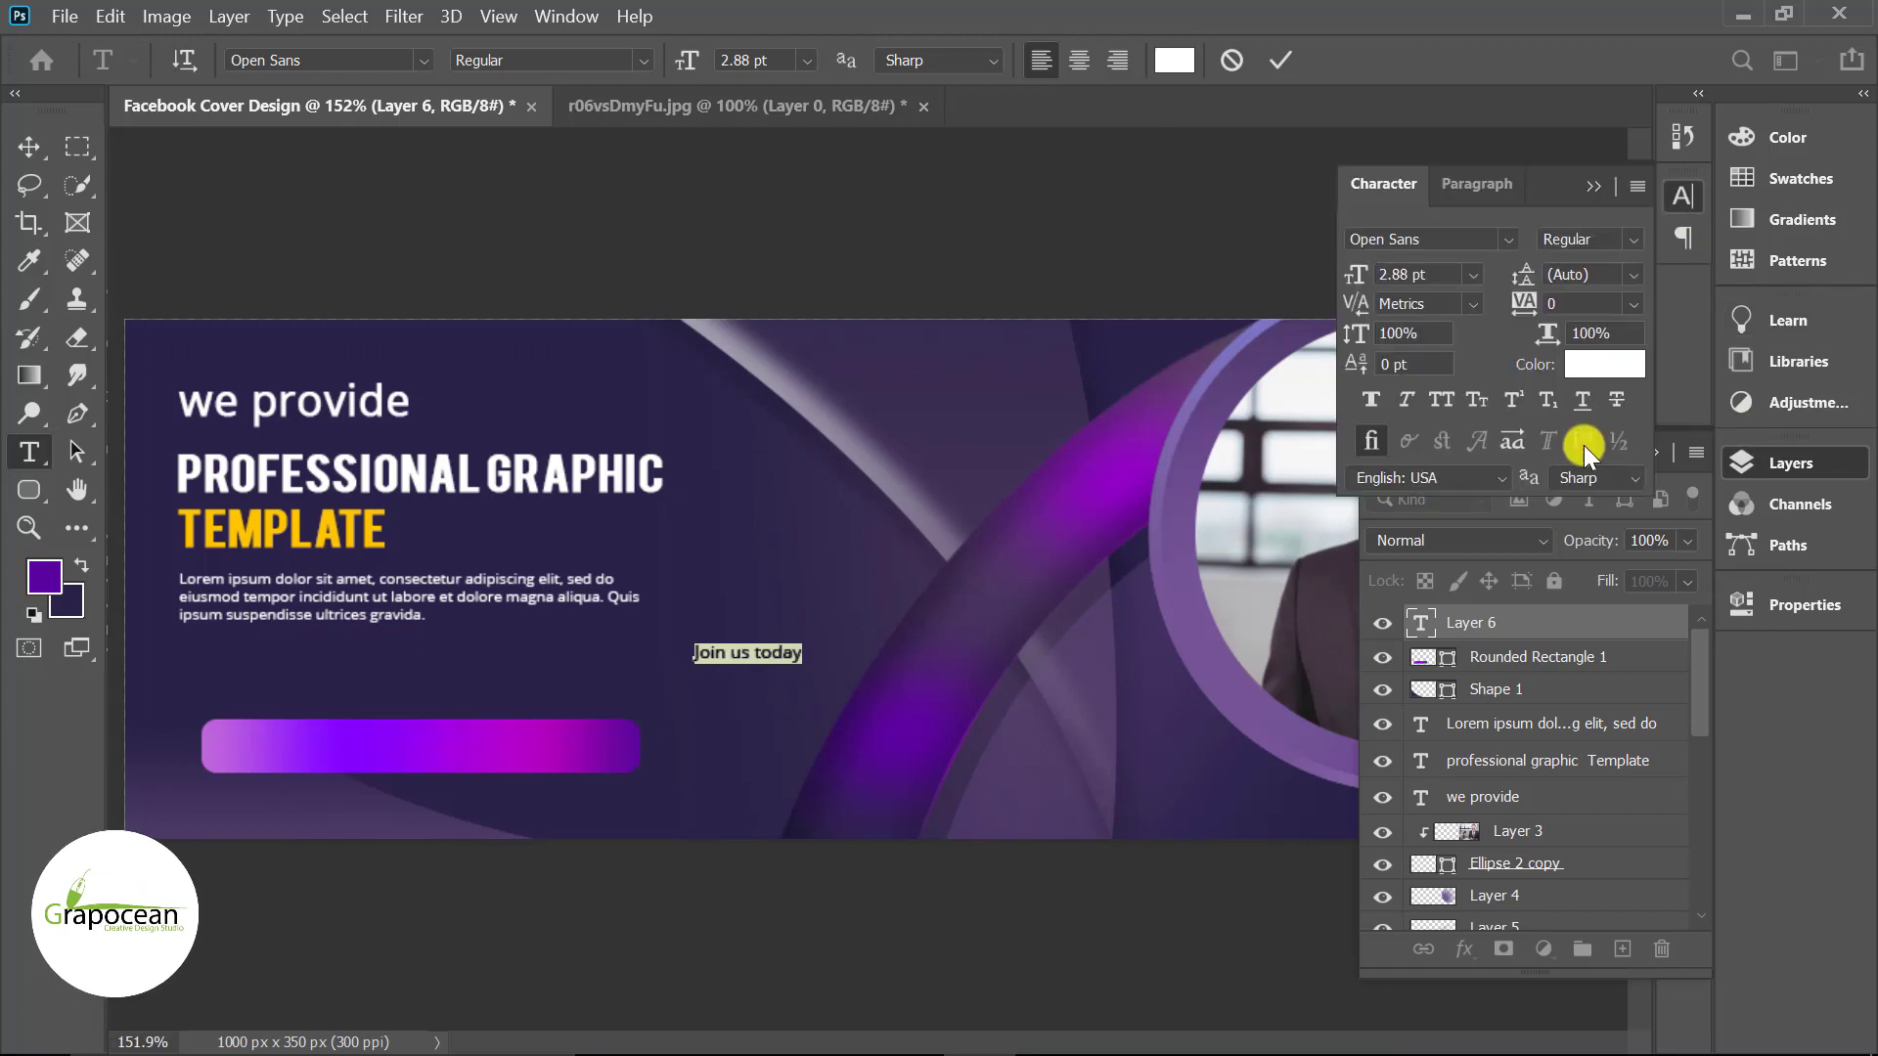
pyautogui.click(1441, 399)
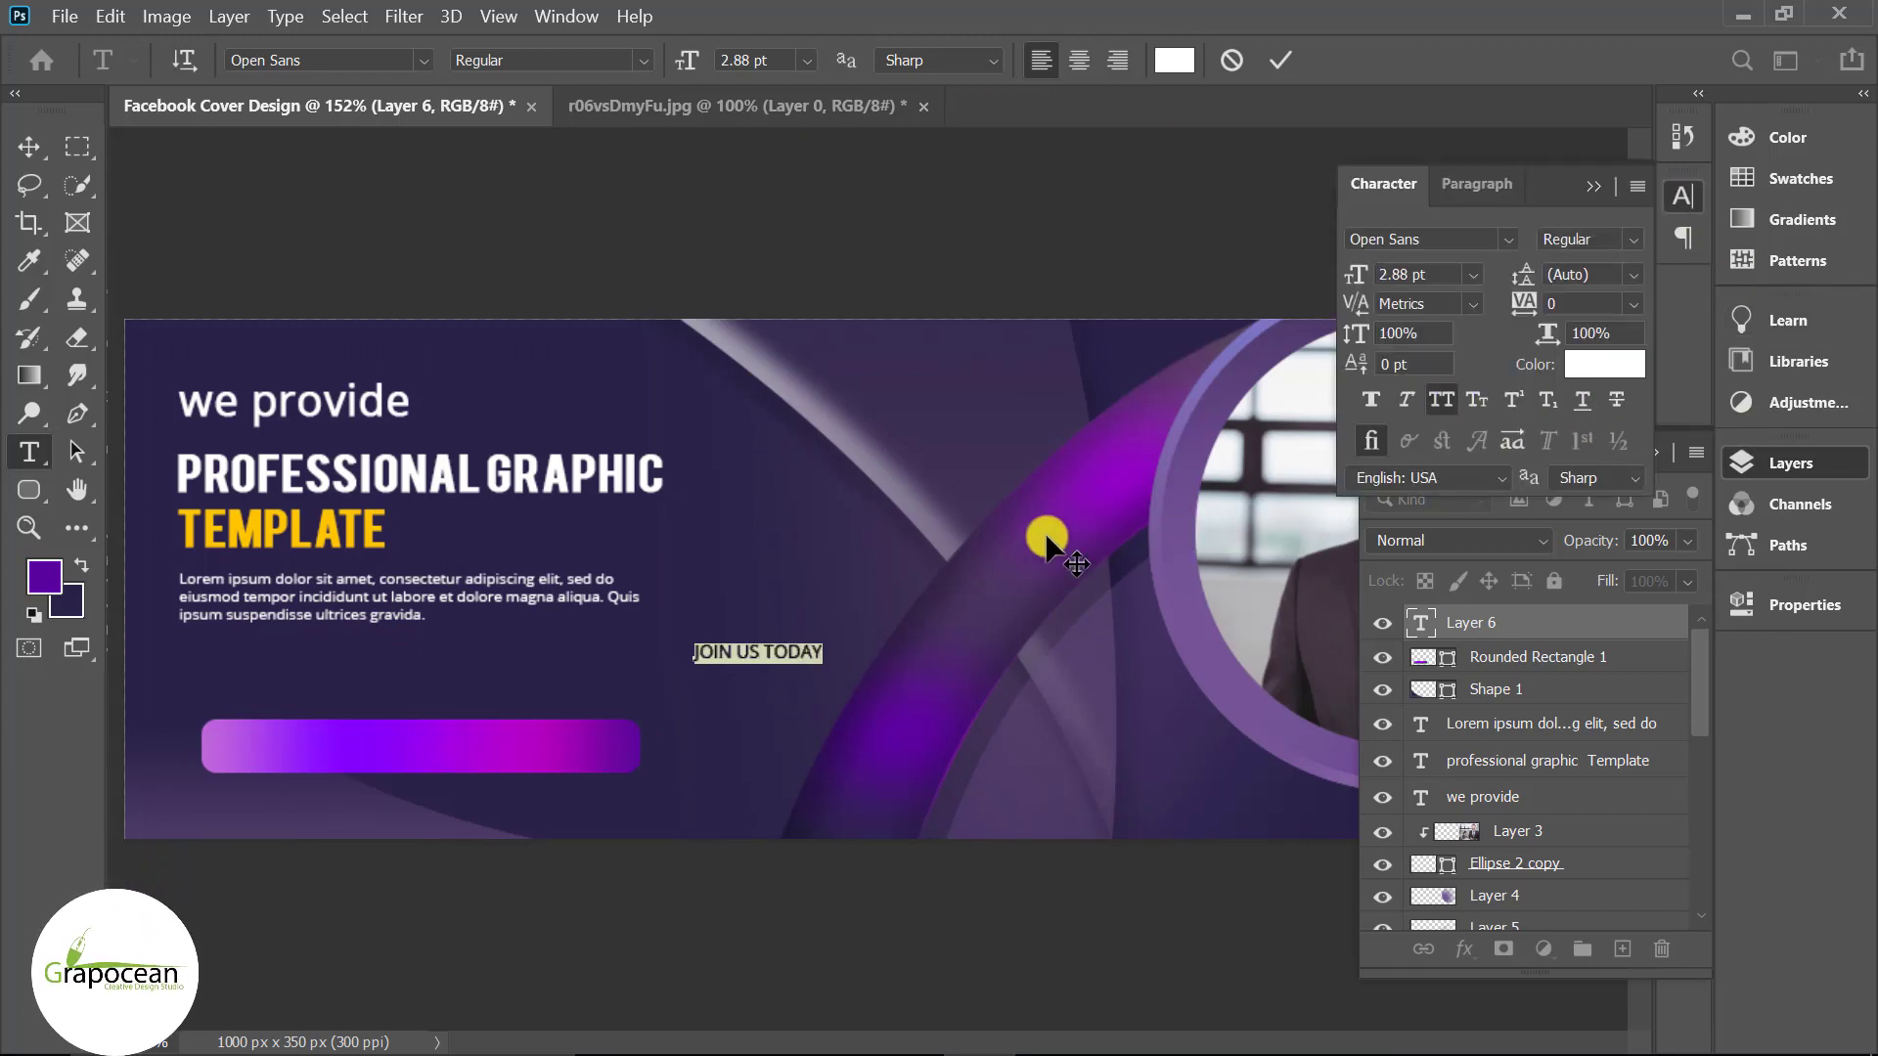
pyautogui.click(608, 59)
pyautogui.click(560, 224)
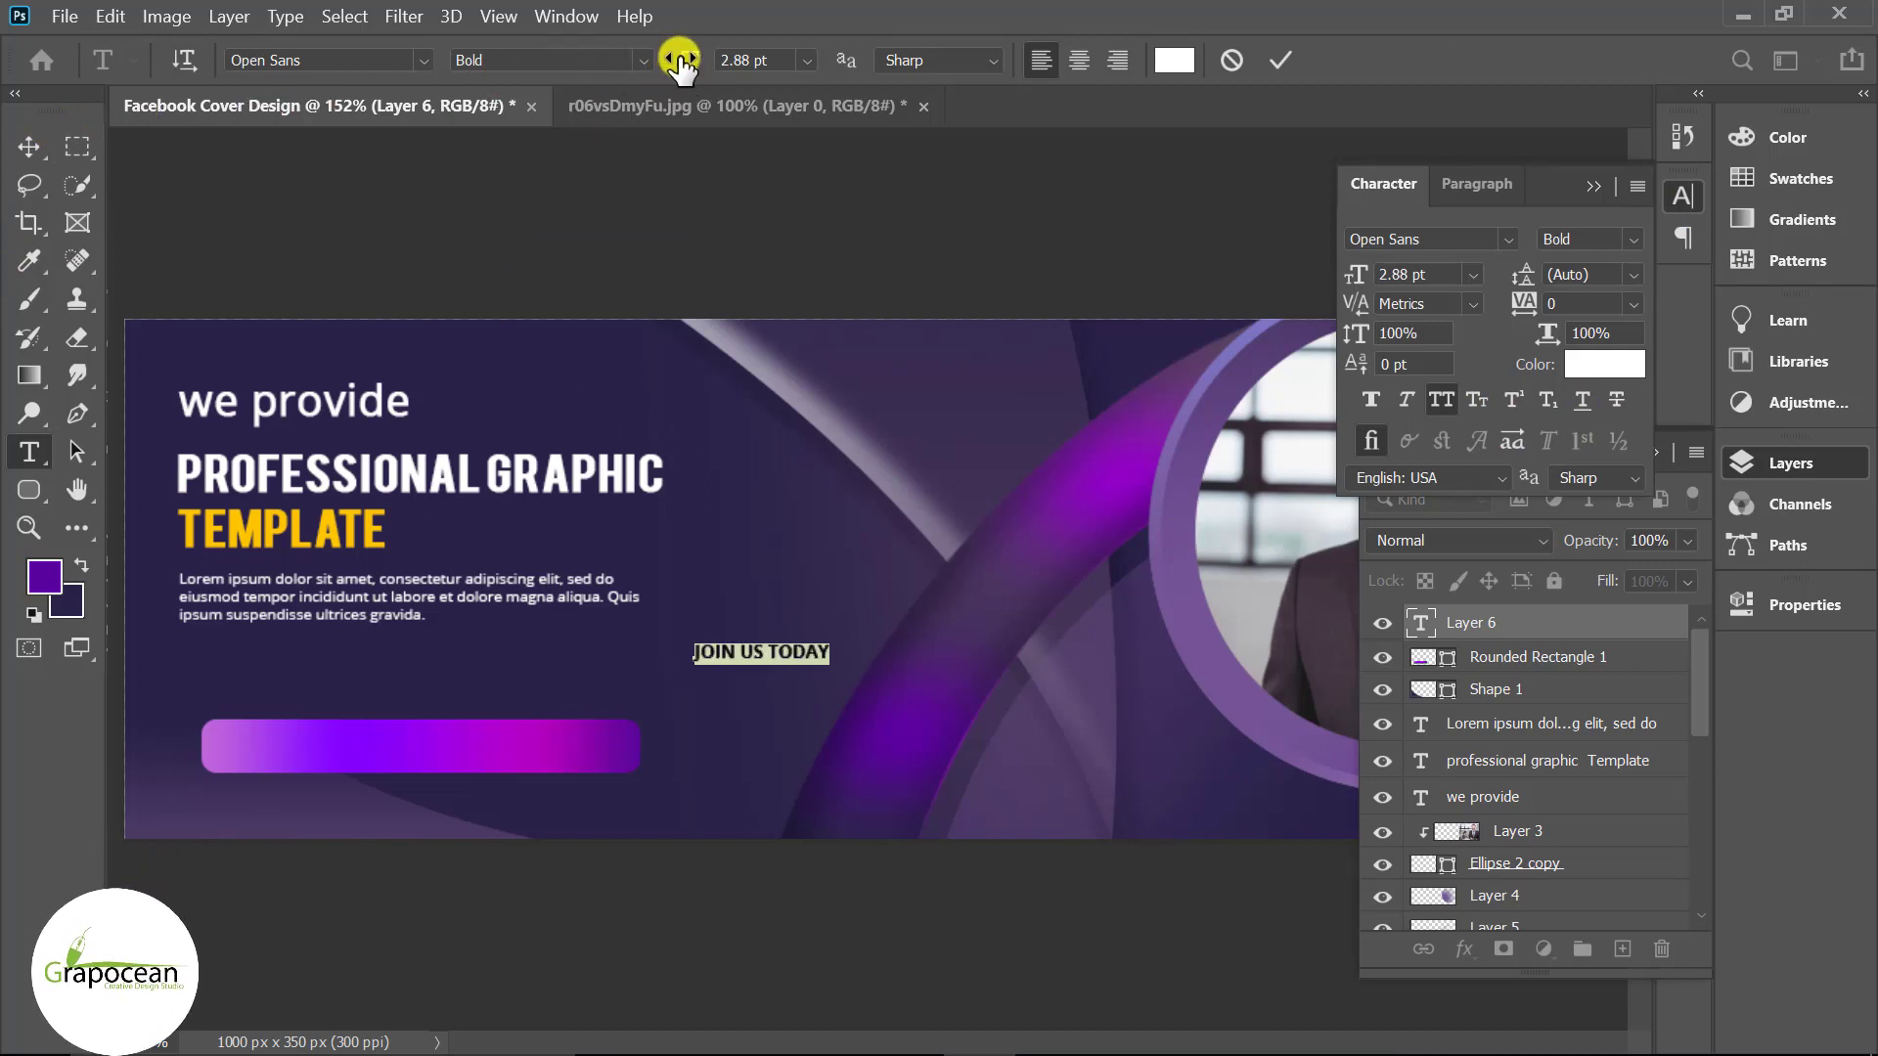
pyautogui.click(32, 148)
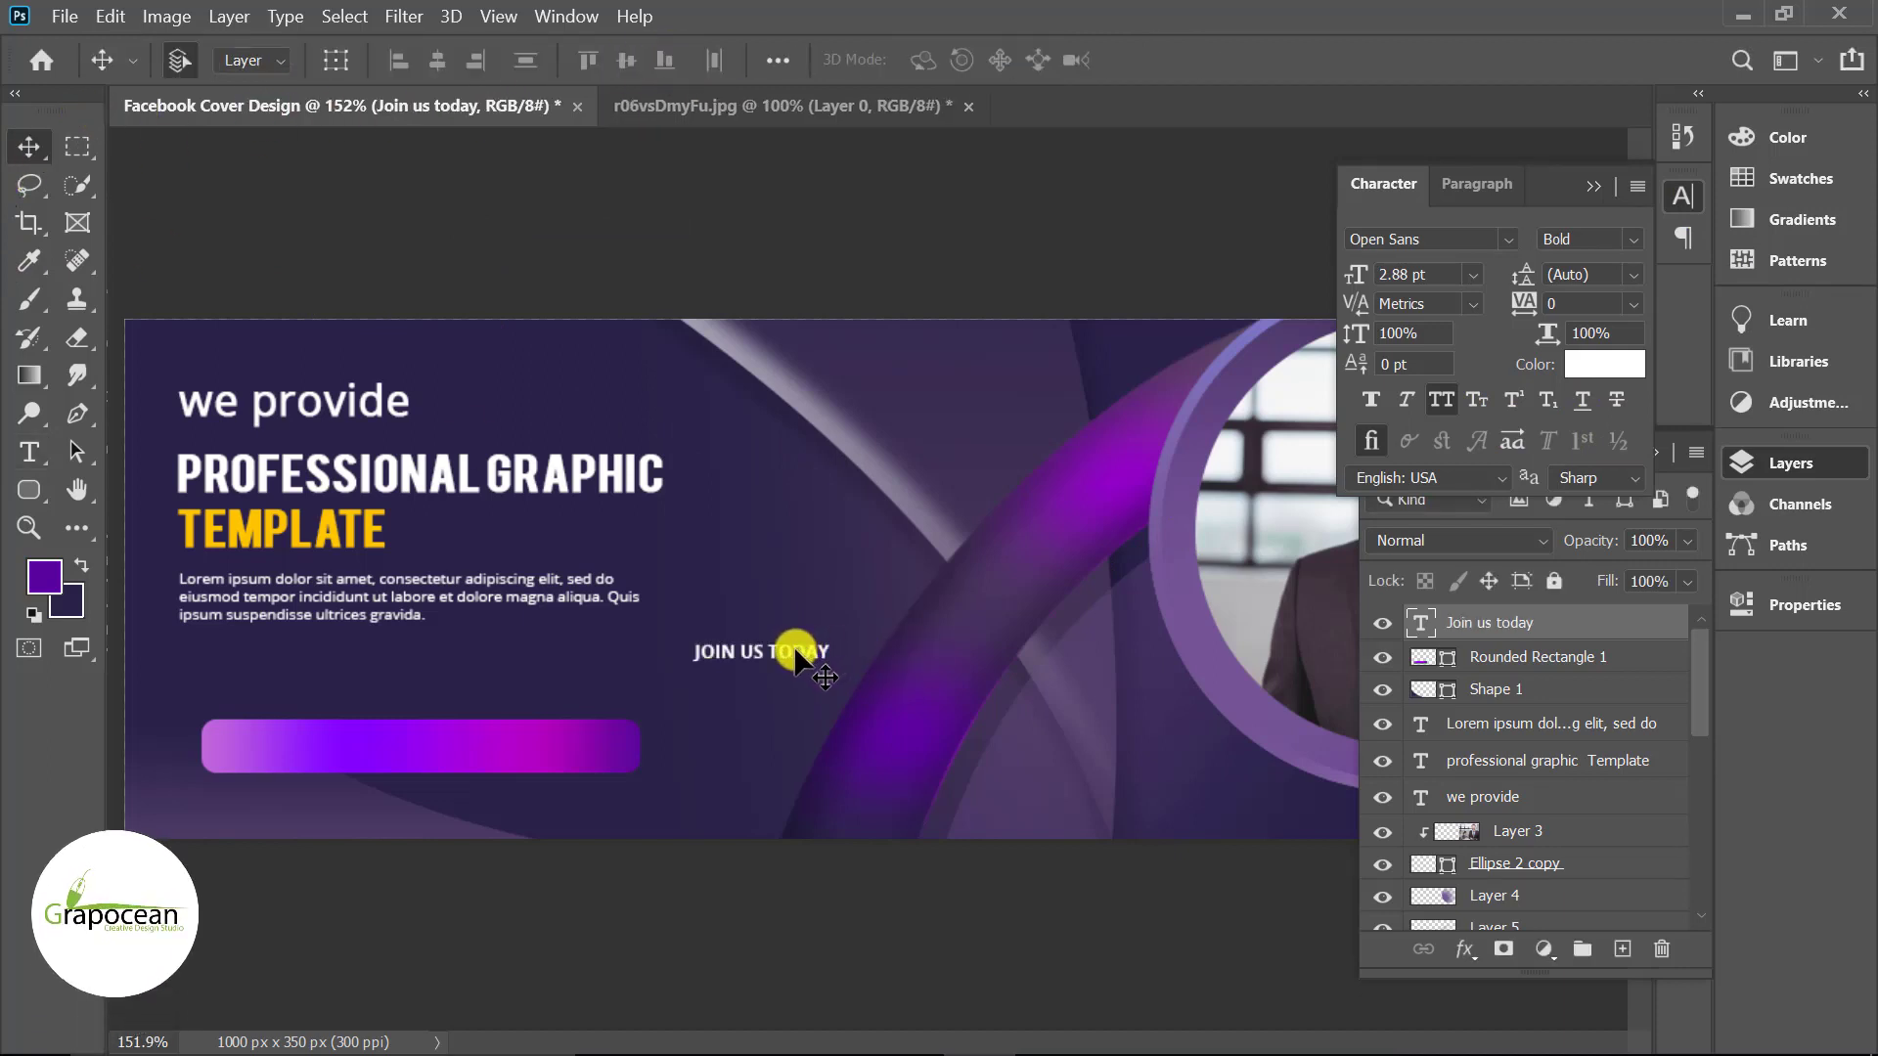
# - Move the text onto the purple button and scale the button down to about 73%
pyautogui.moveTo(802, 654); pyautogui.dragTo(450, 743)
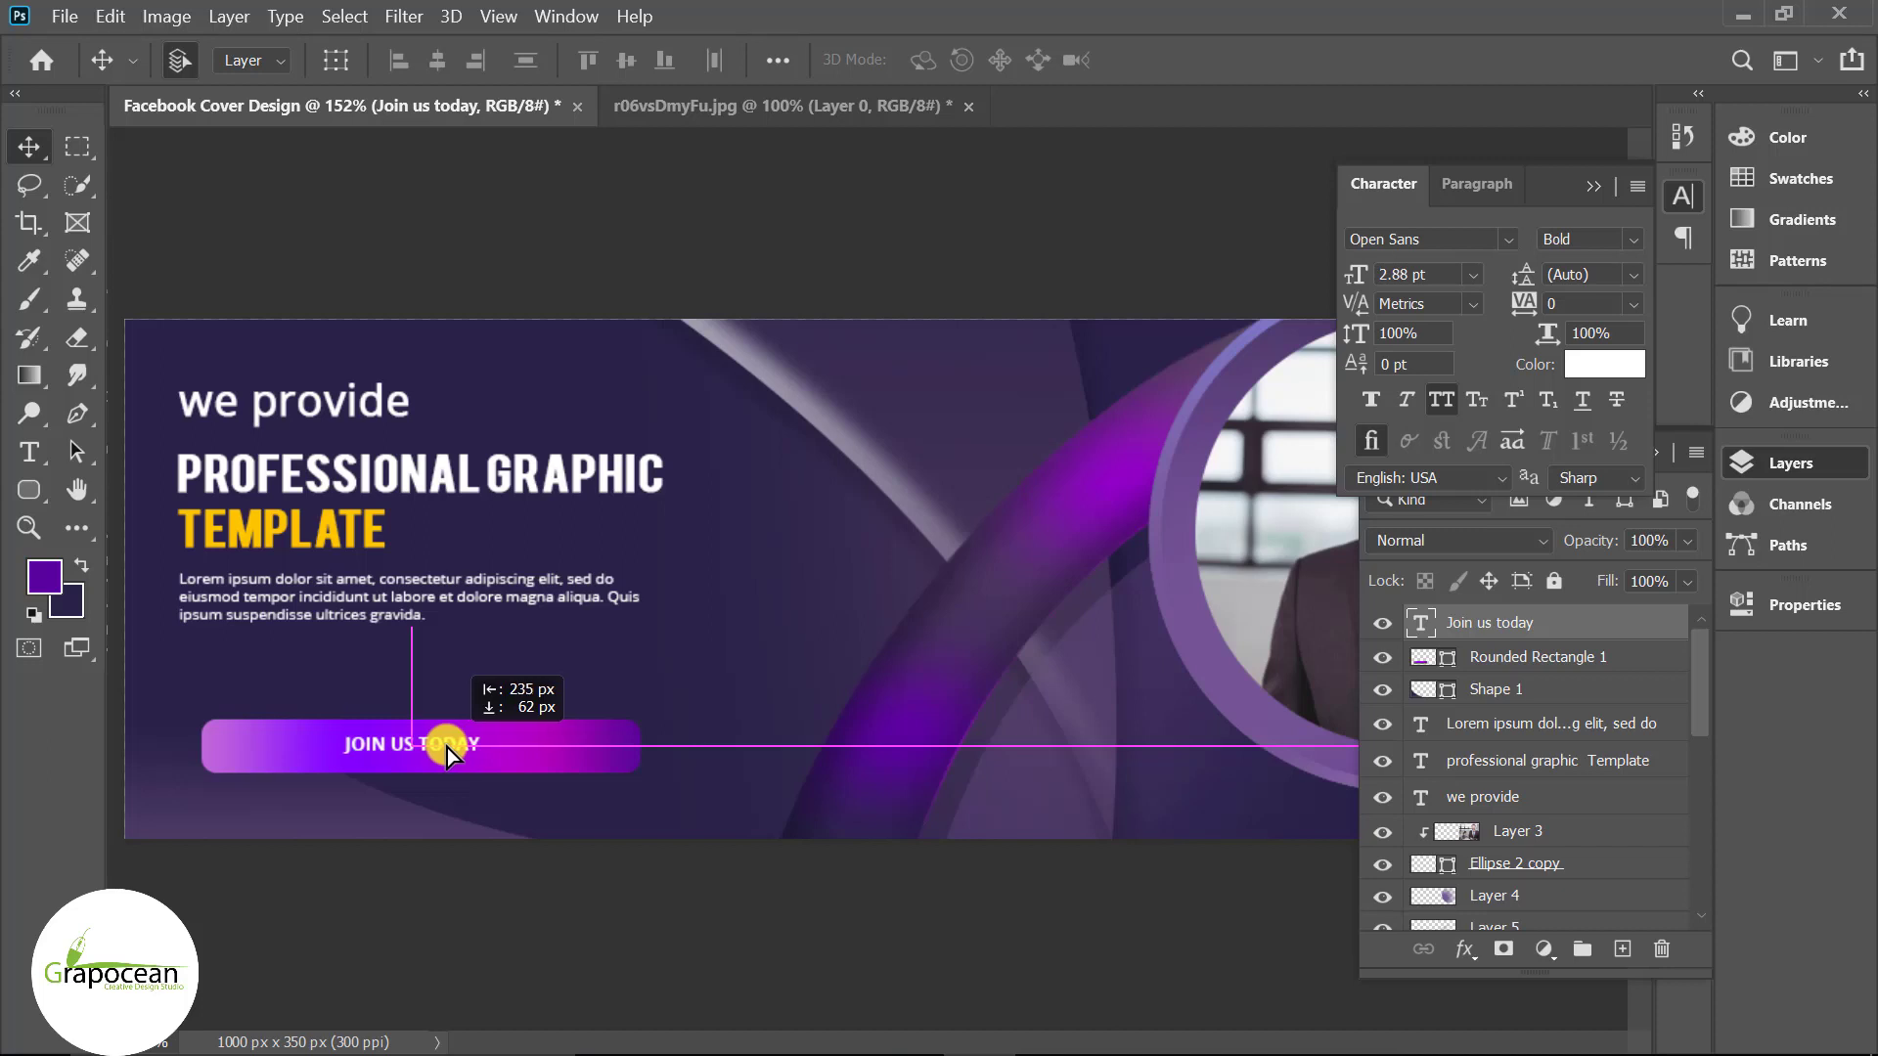
pyautogui.moveTo(450, 747); pyautogui.dragTo(452, 749)
pyautogui.click(604, 748)
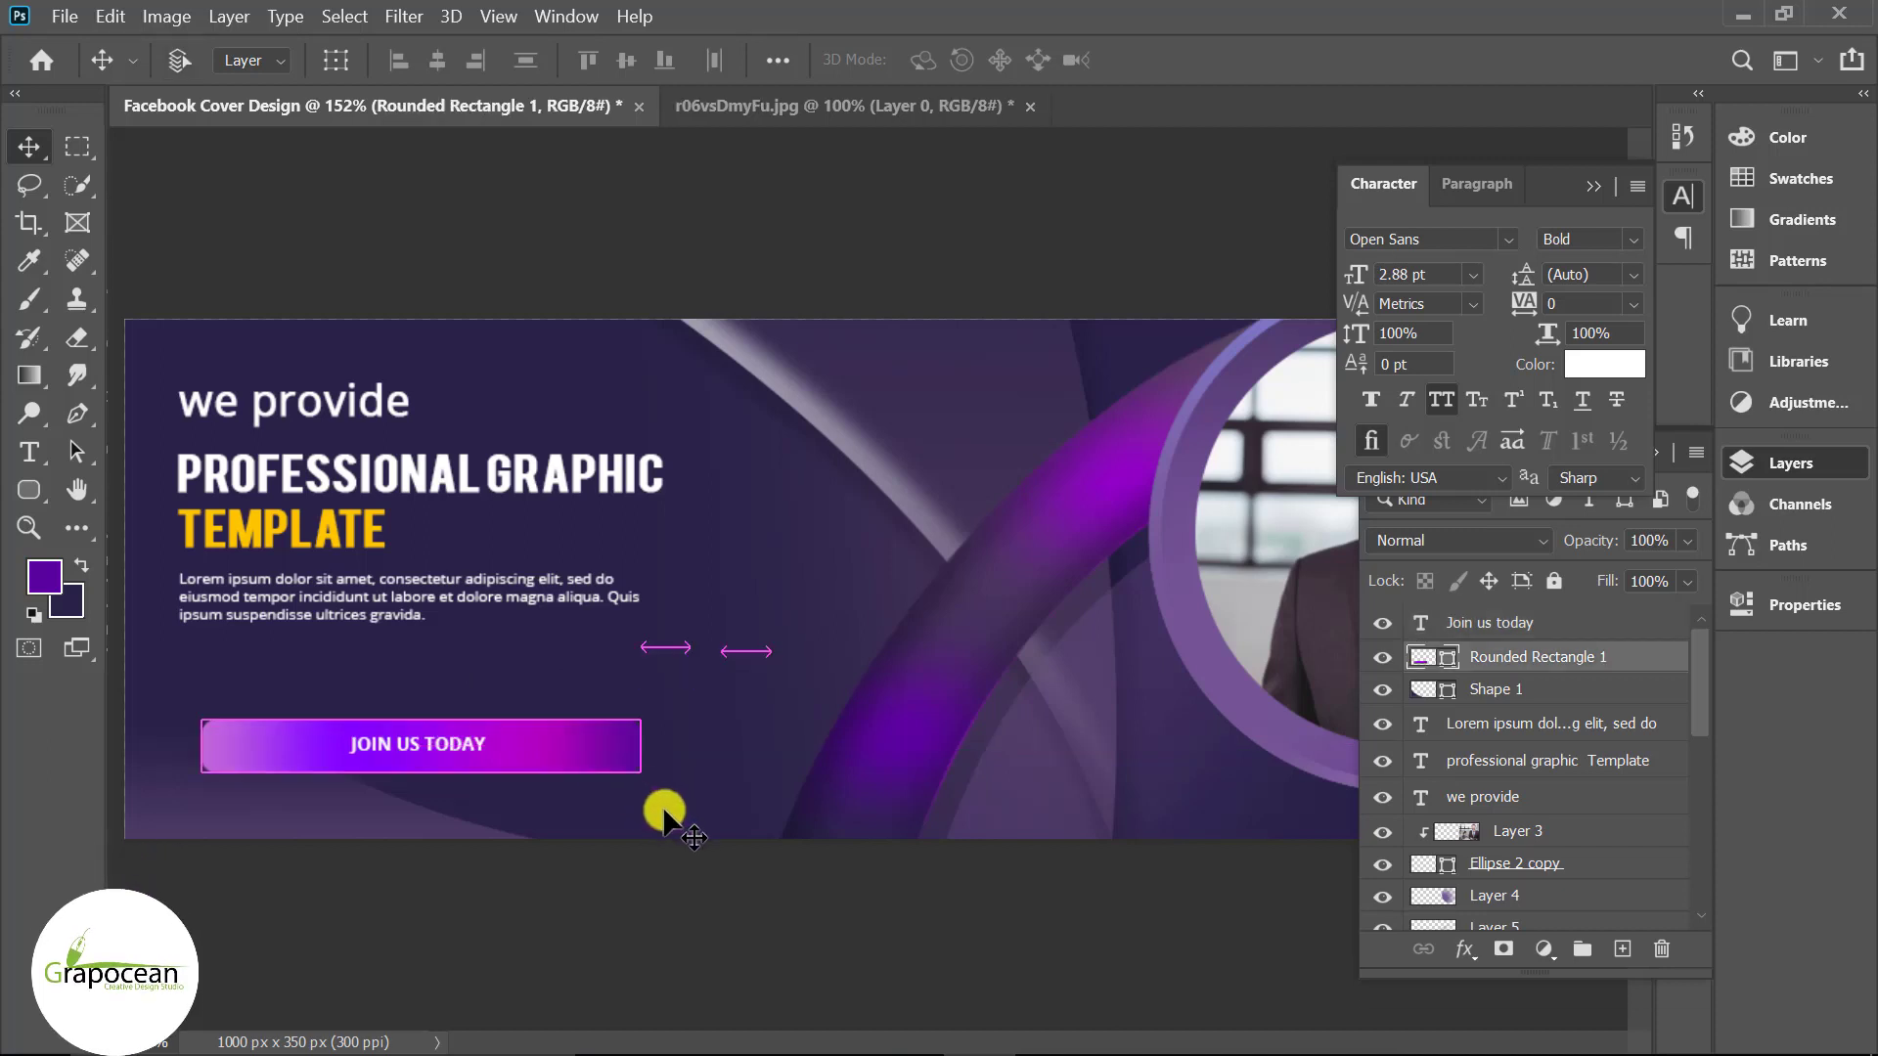
pyautogui.hotkey('ctrl', 't')
pyautogui.moveTo(641, 780); pyautogui.dragTo(580, 764)
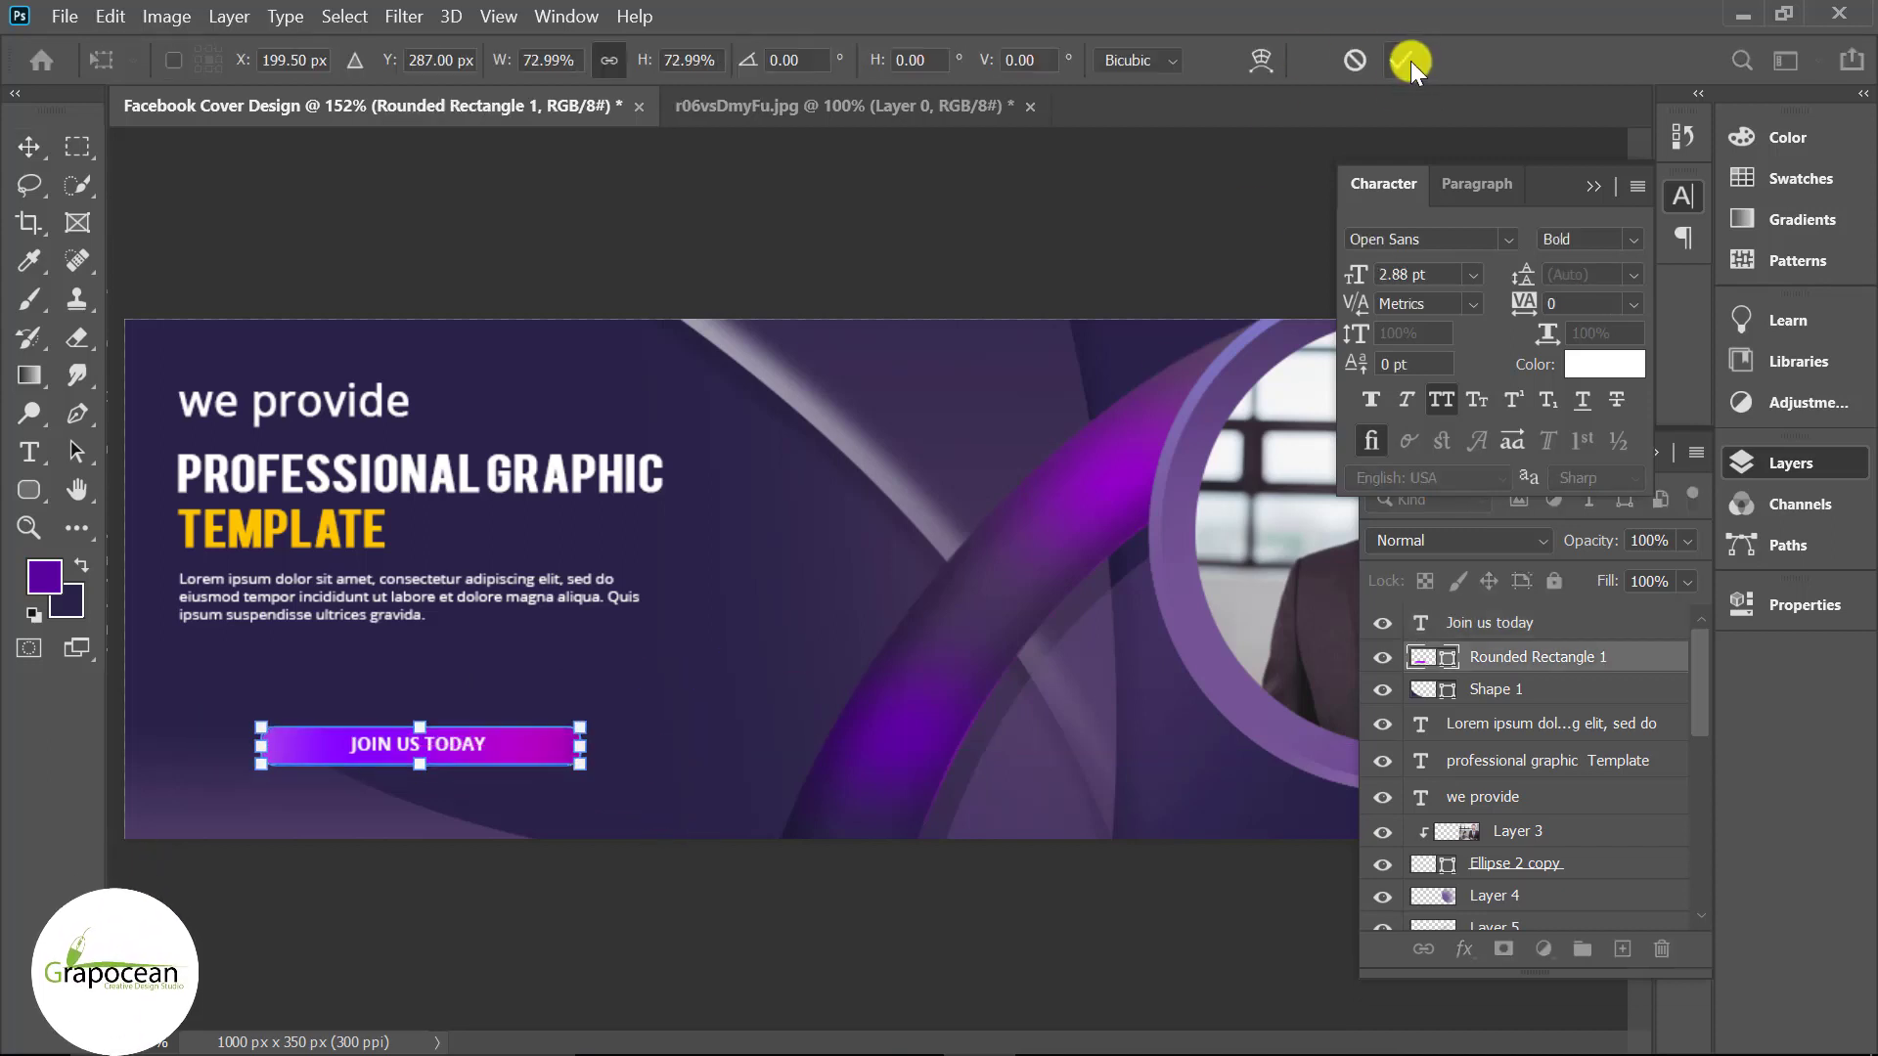
pyautogui.click(1400, 60)
# - Enlarge the JOIN US TODAY text to 3.88 pt
pyautogui.scroll(2, 475, 792)
pyautogui.click(440, 744)
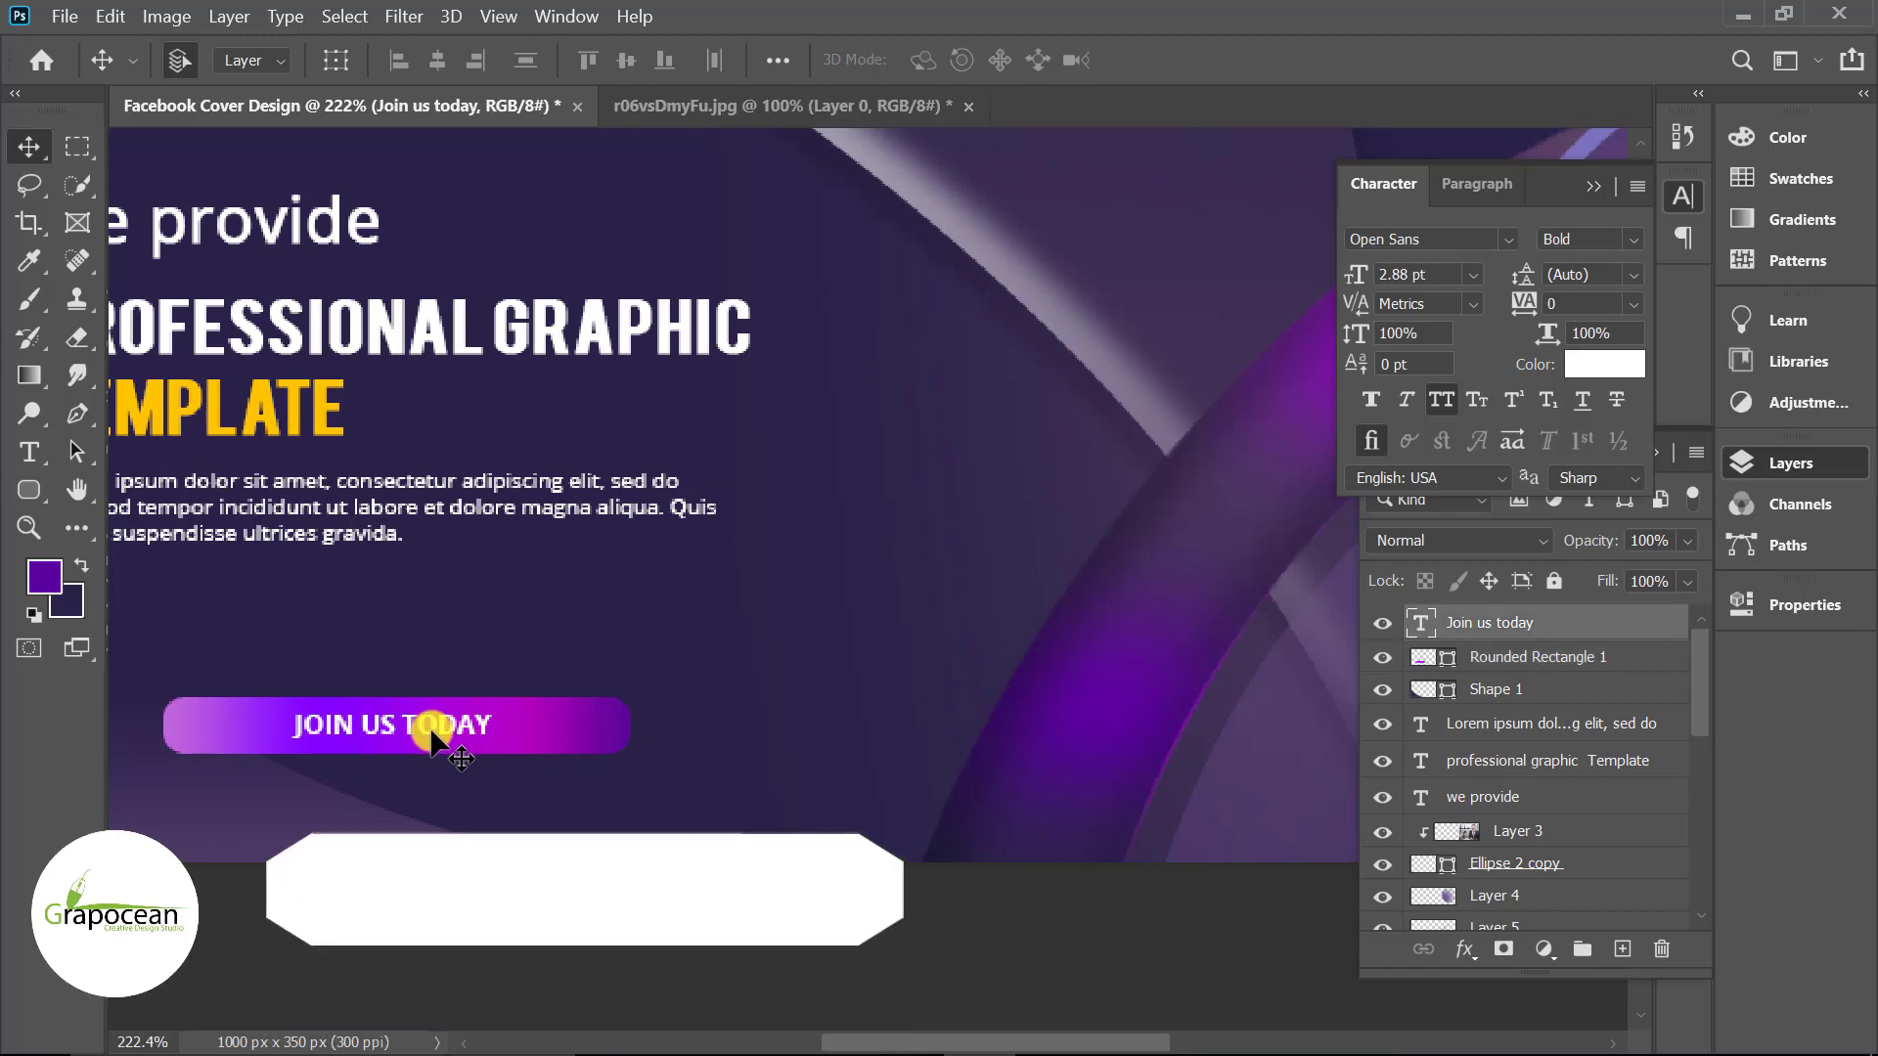
pyautogui.click(28, 454)
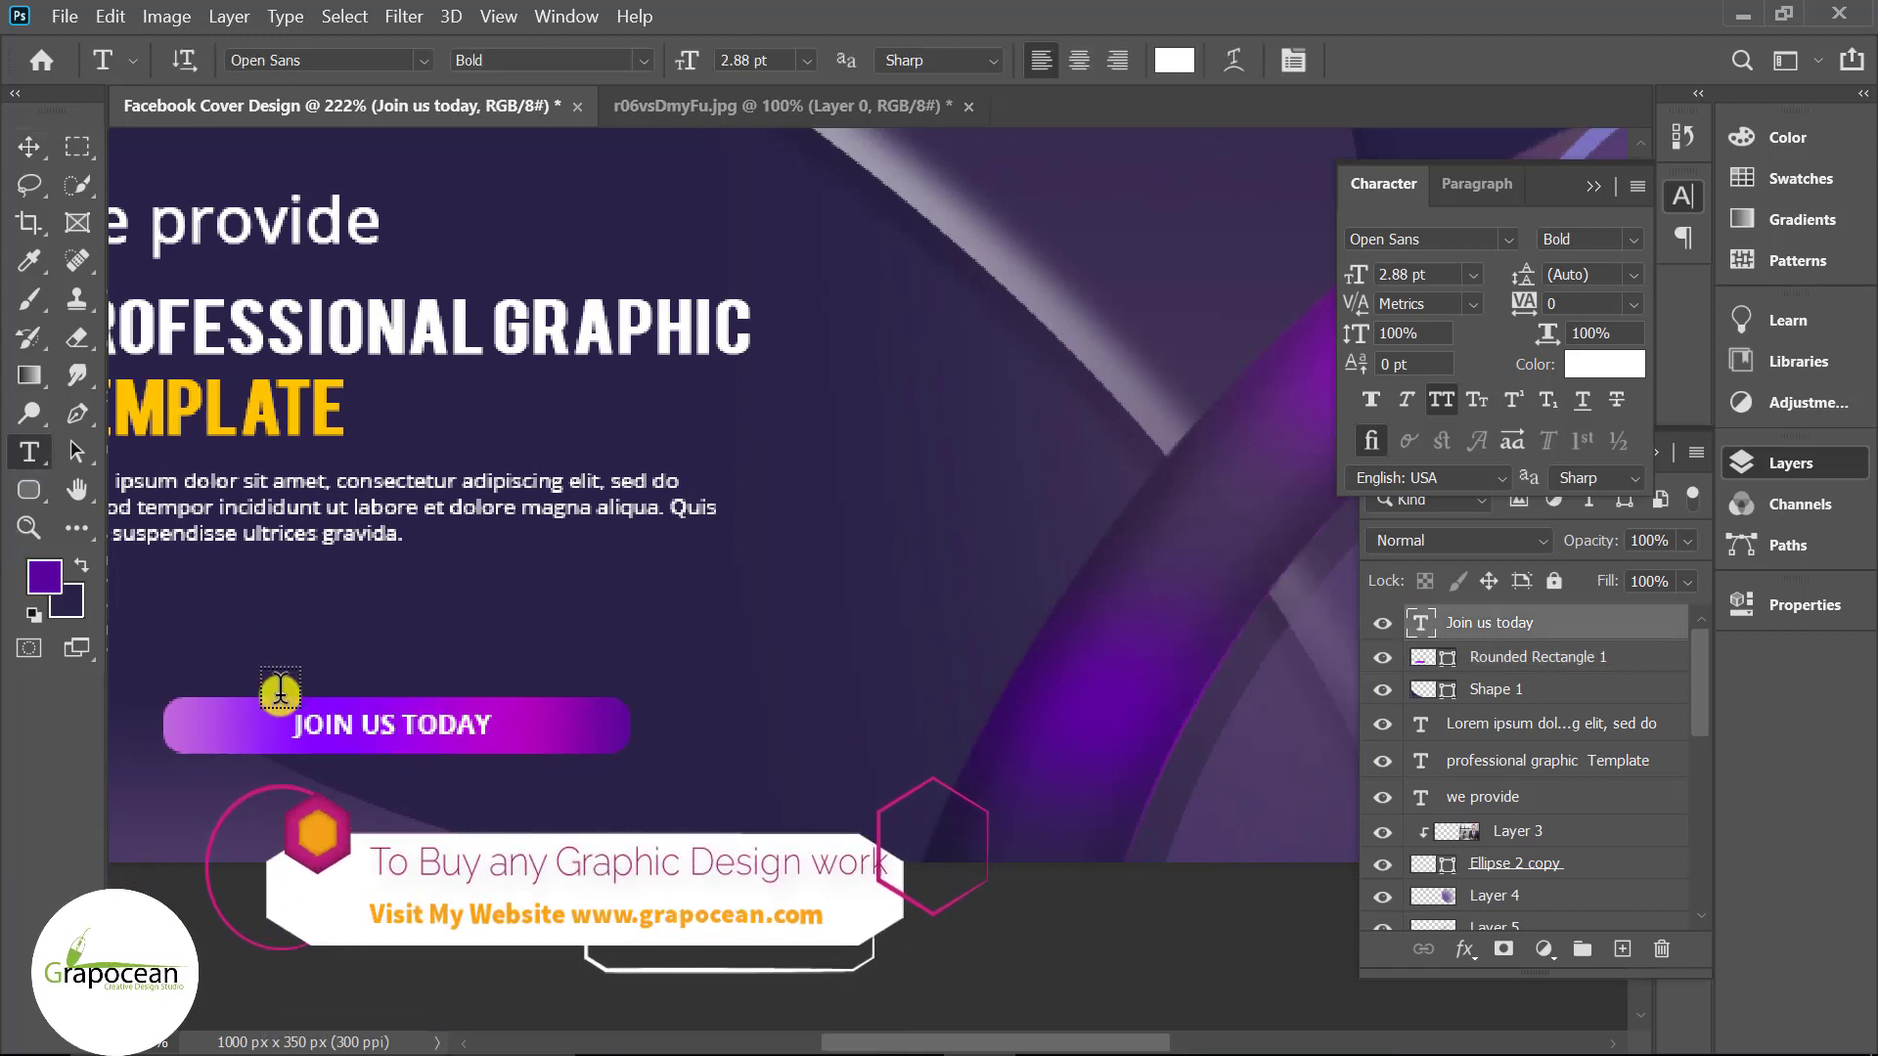
pyautogui.moveTo(290, 725); pyautogui.dragTo(493, 725)
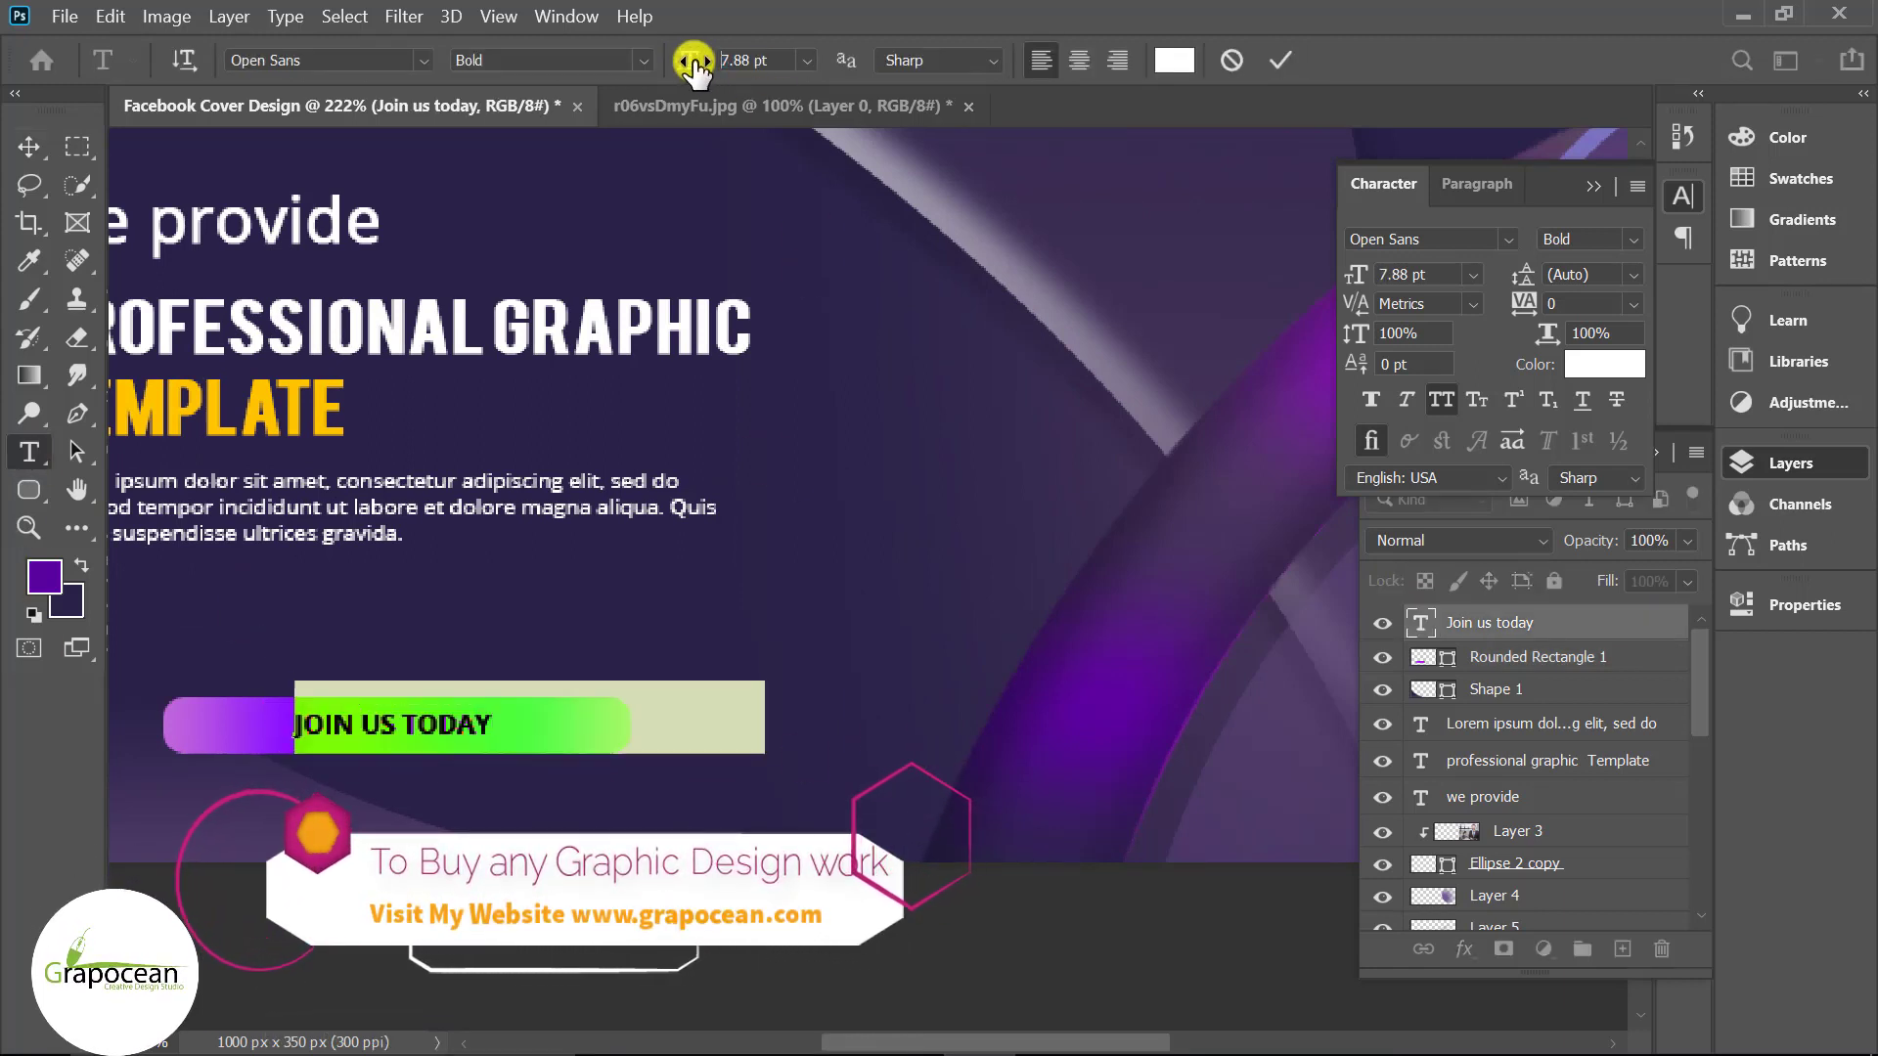
pyautogui.moveTo(696, 73); pyautogui.dragTo(705, 64)
# - Shift the button right and slightly up so it sits centred under the text
pyautogui.click(24, 137)
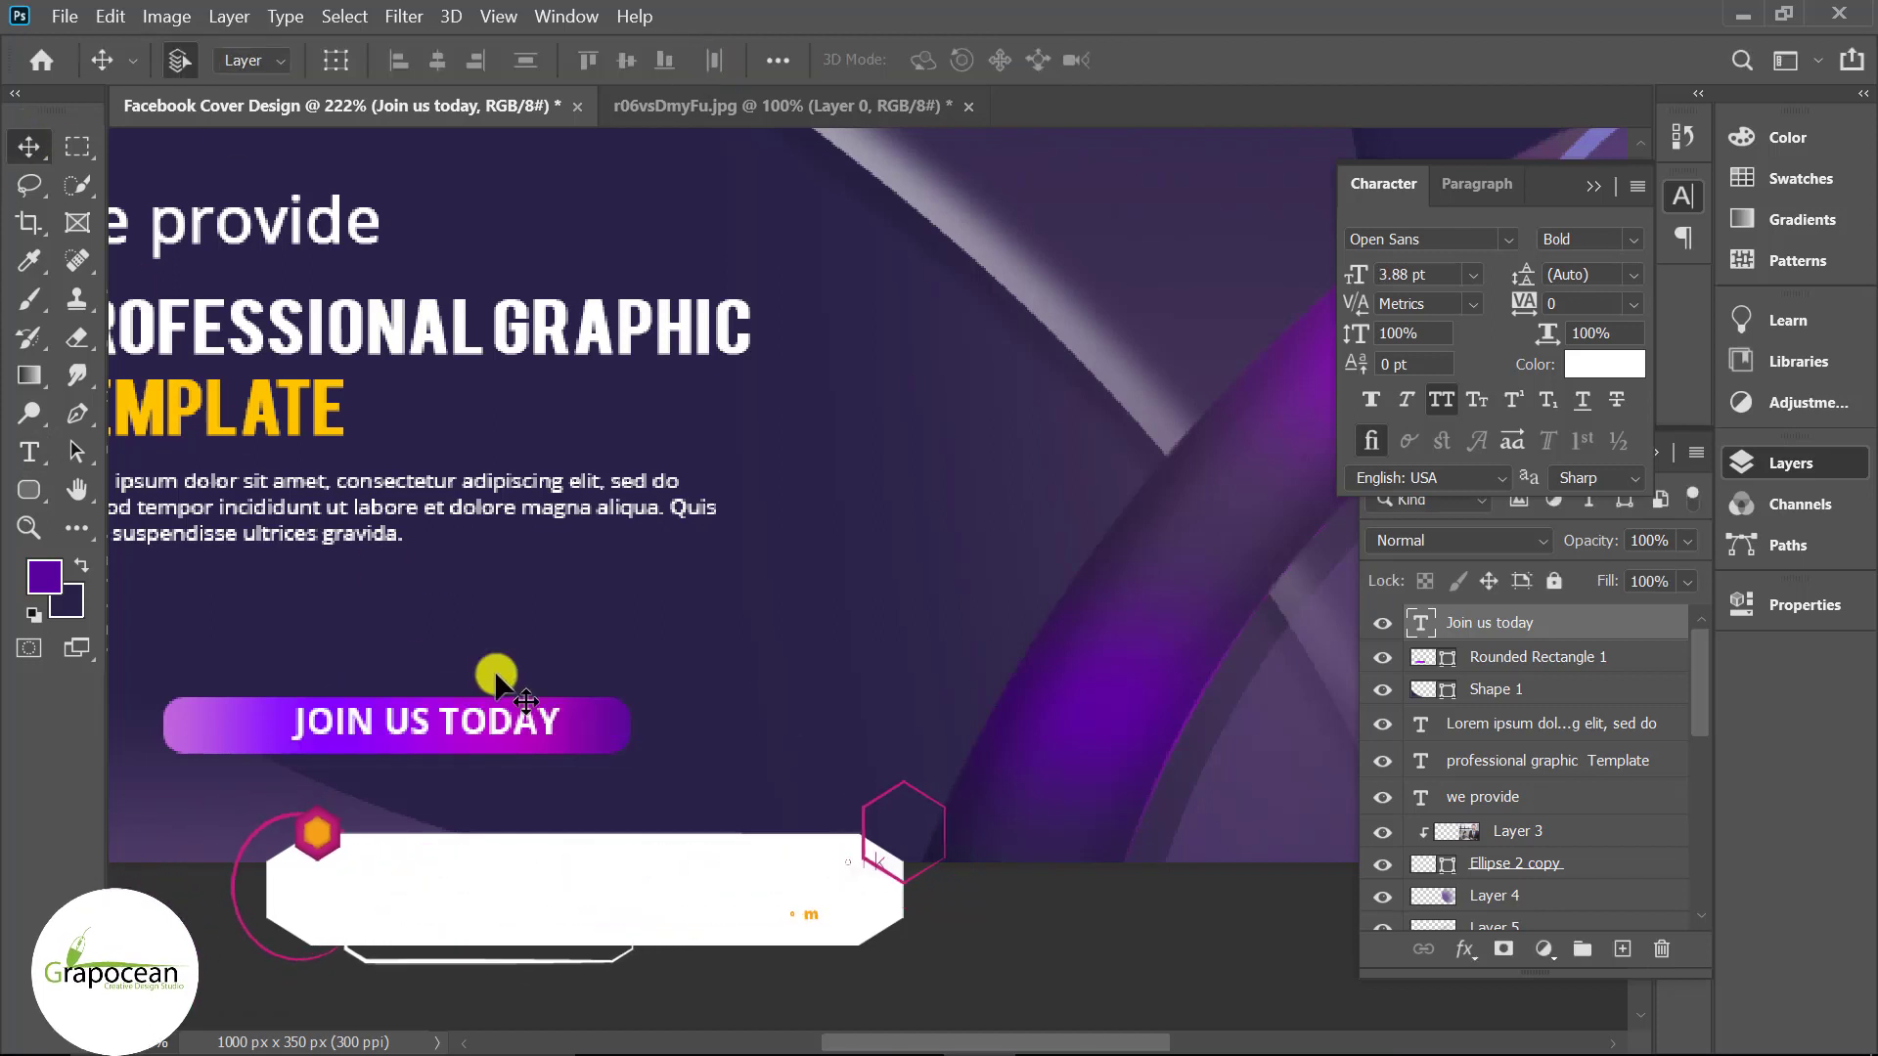
pyautogui.moveTo(598, 726); pyautogui.dragTo(626, 729)
pyautogui.press('Up')
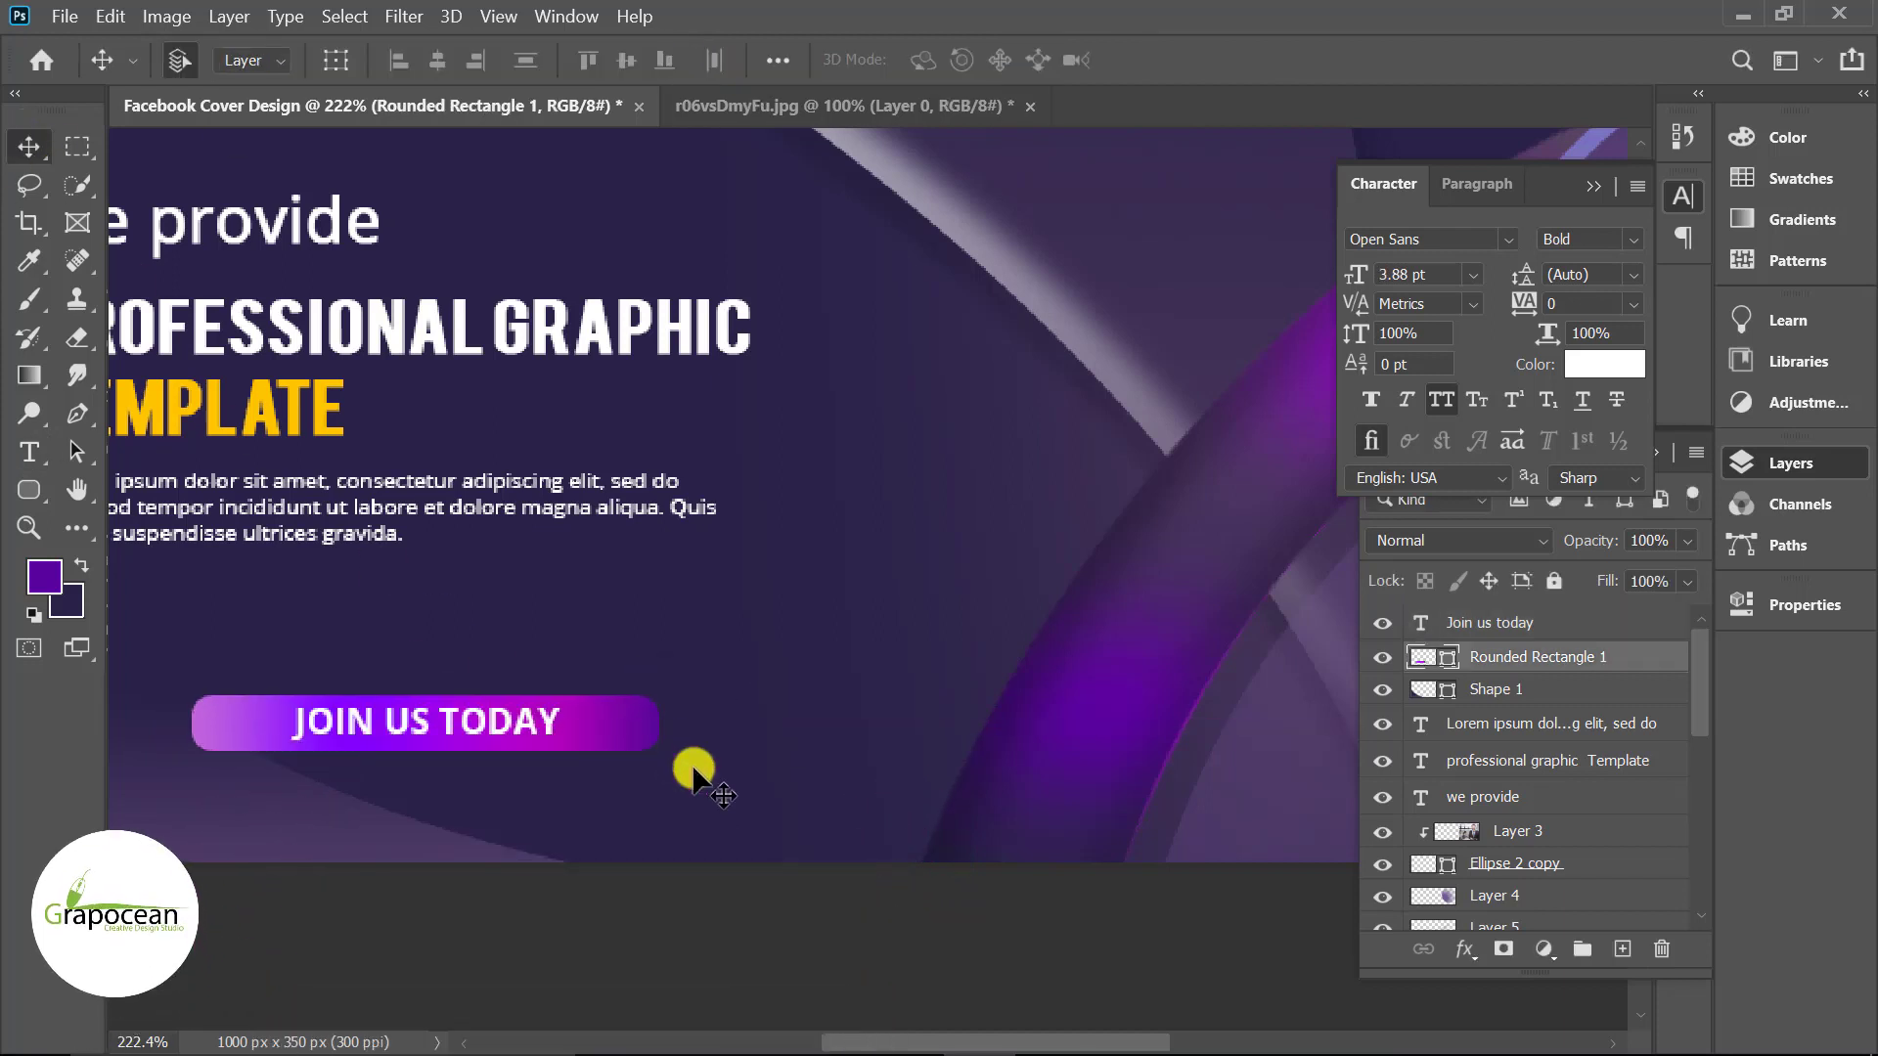
pyautogui.press('Up')
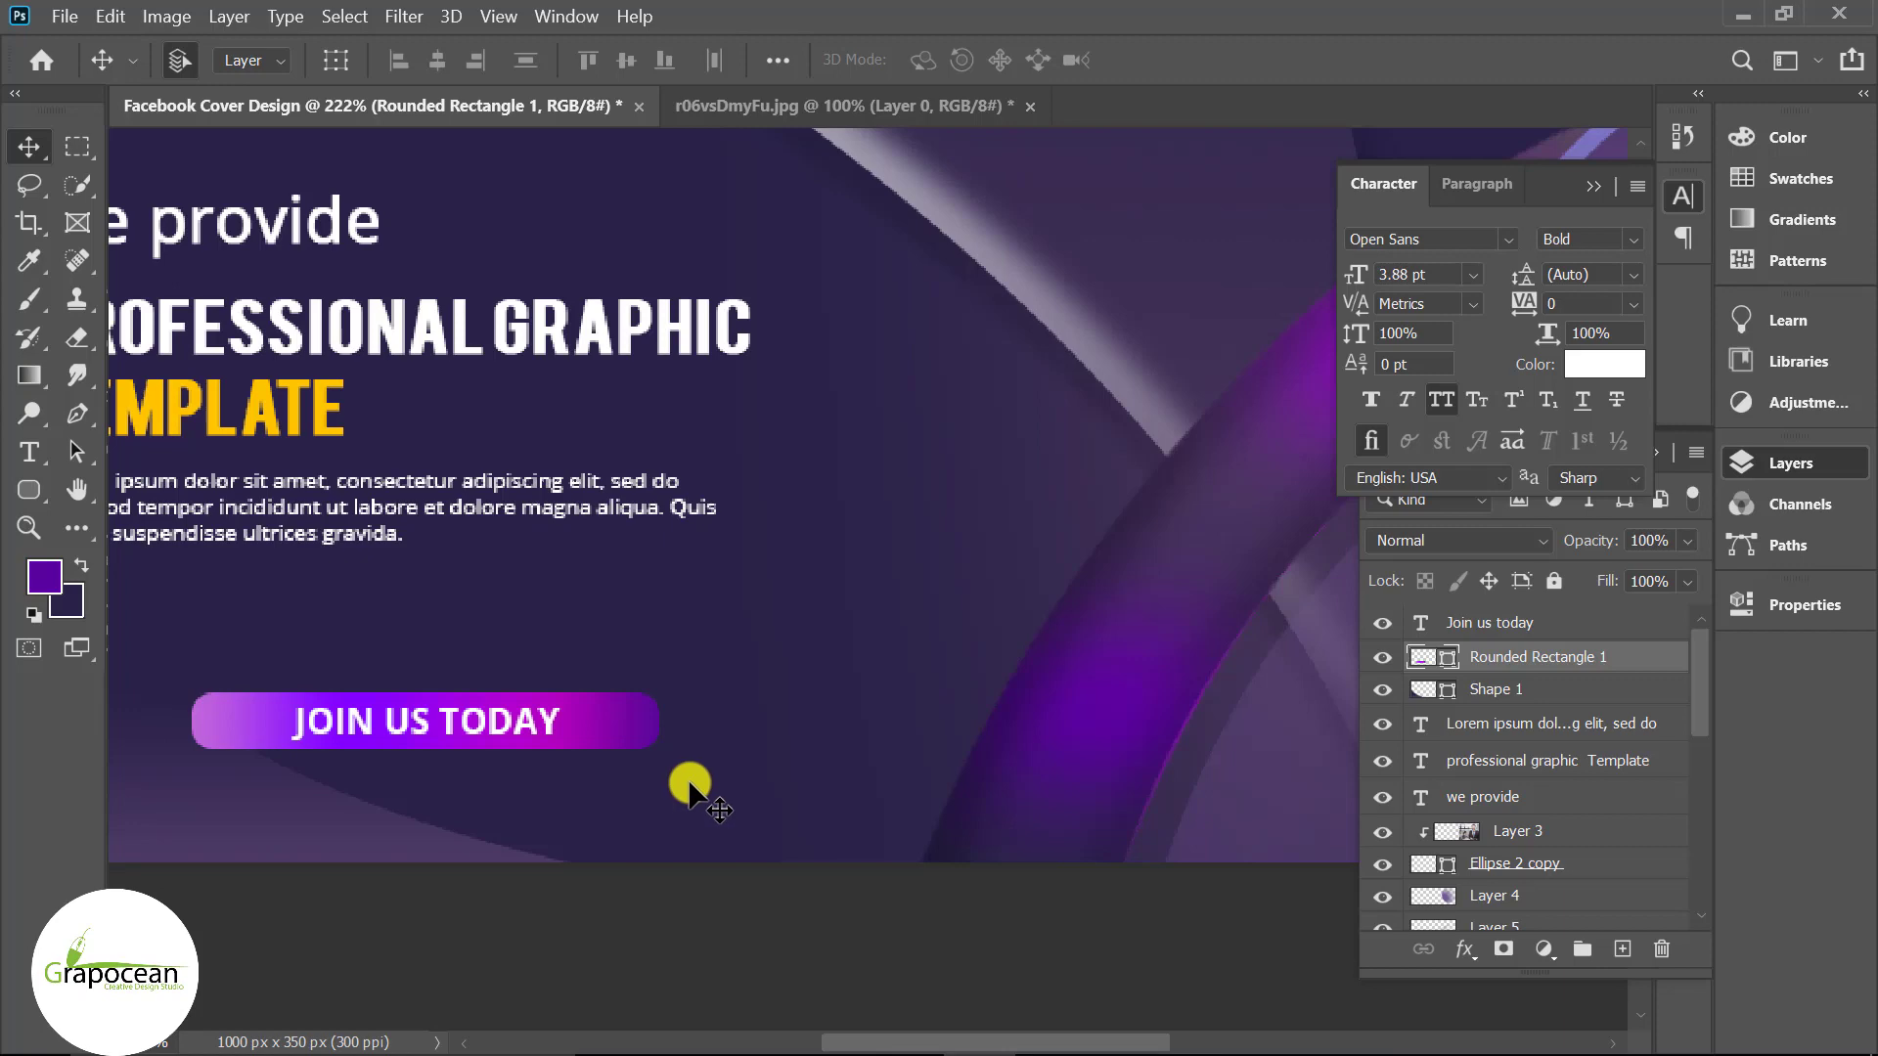
pyautogui.scroll(-5, 744, 797)
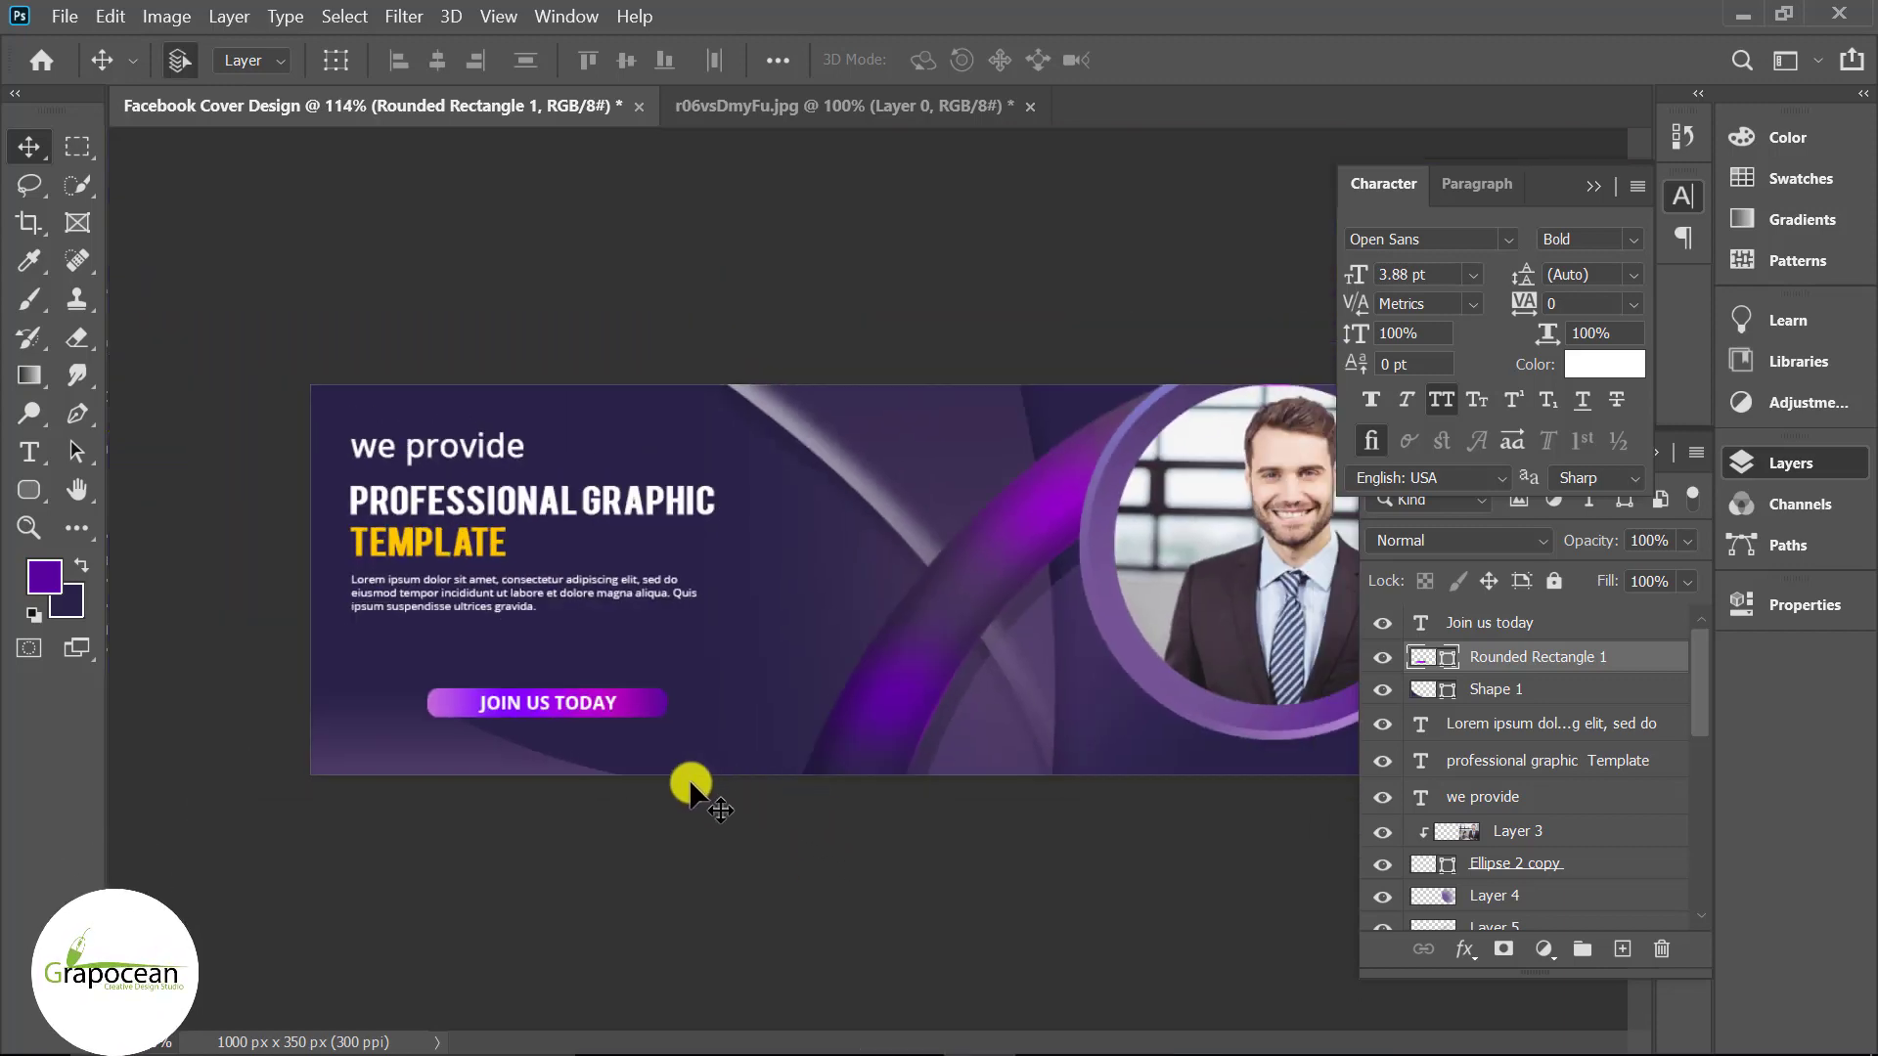
pyautogui.hotkey('ctrl', '+')
pyautogui.click(575, 919)
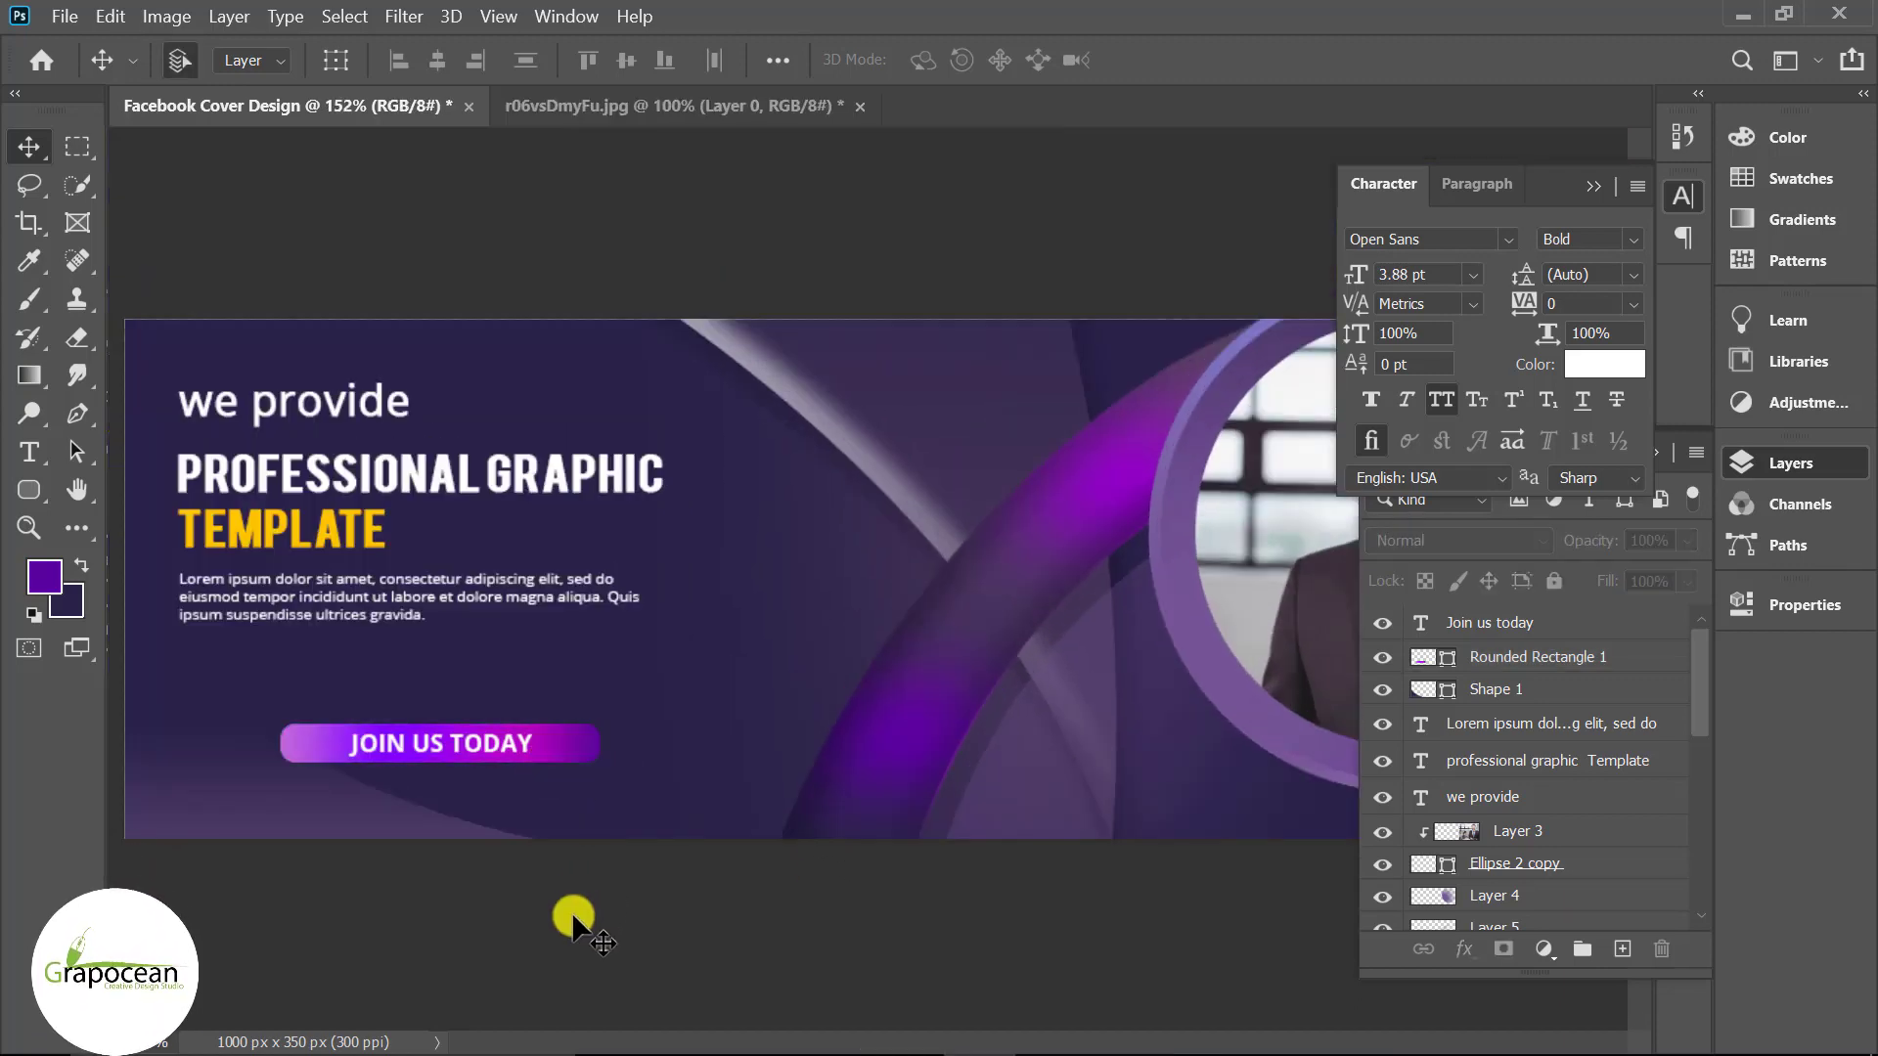
pyautogui.click(21, 453)
pyautogui.click(406, 820)
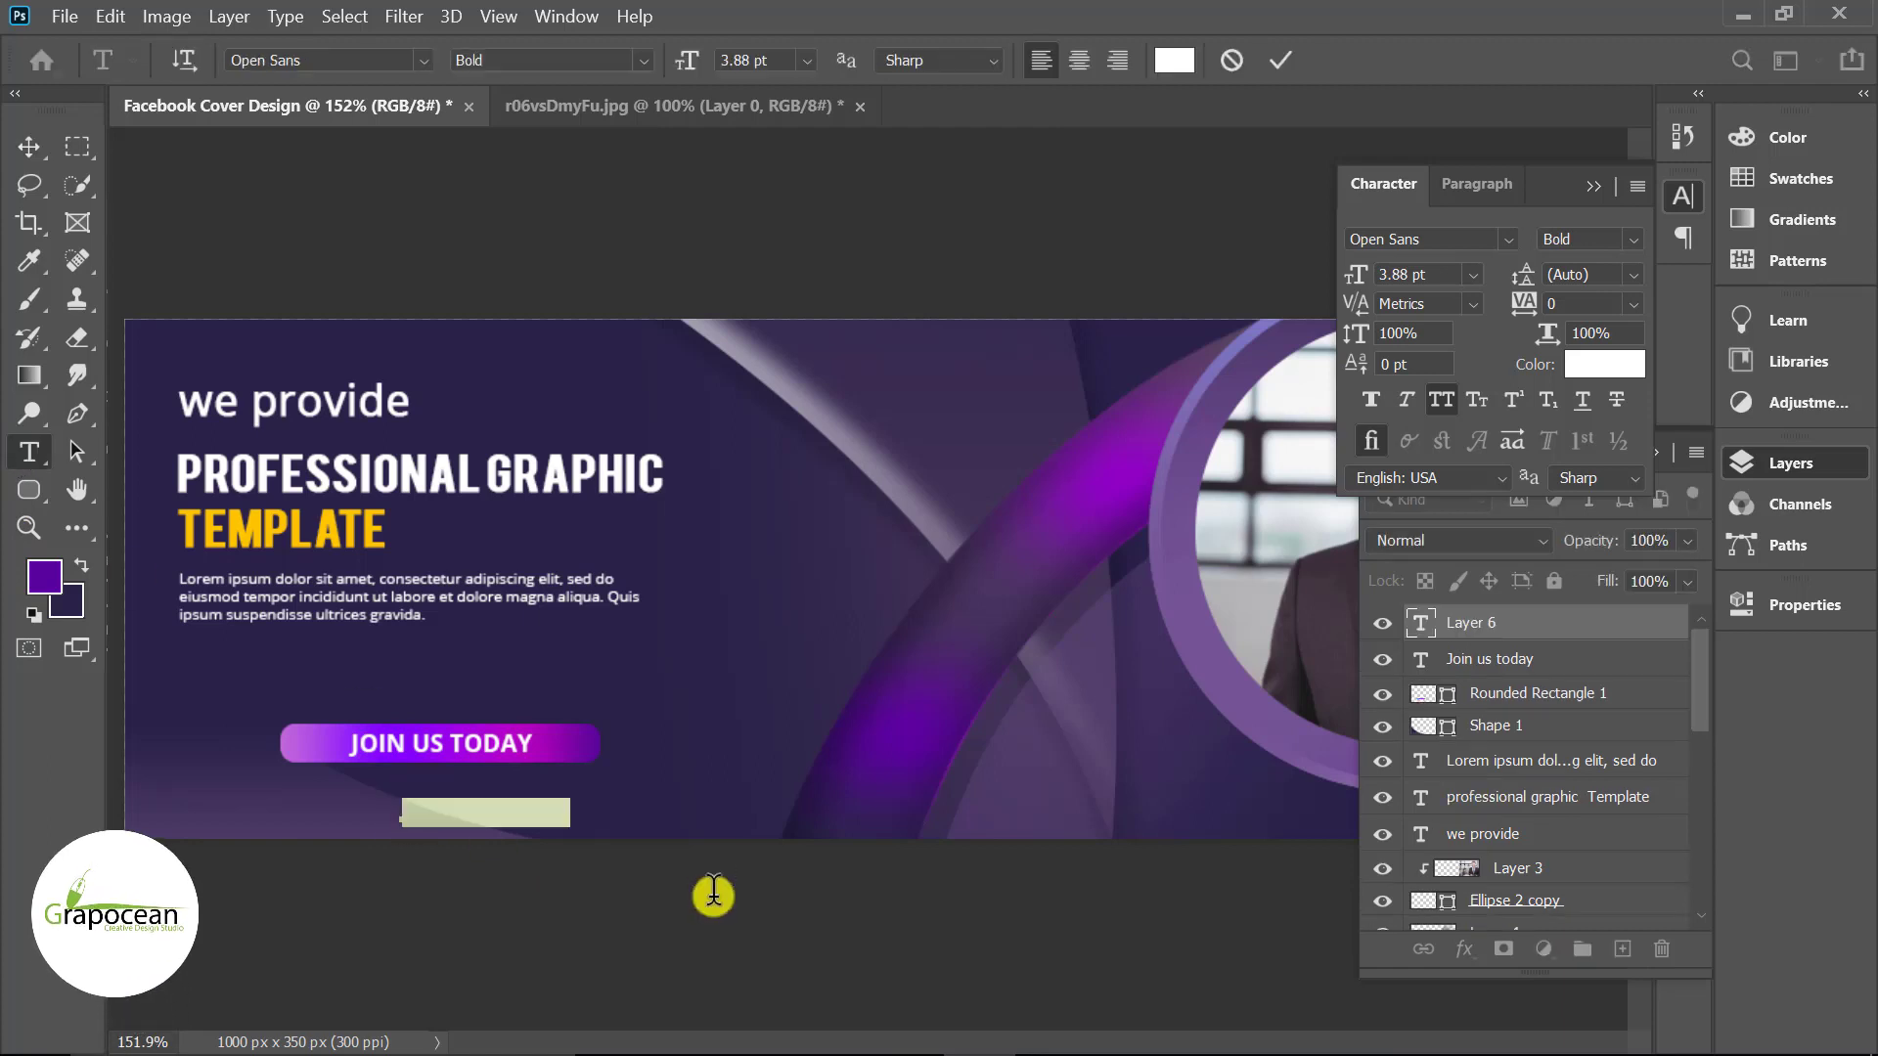
pyautogui.write('WWW.G')
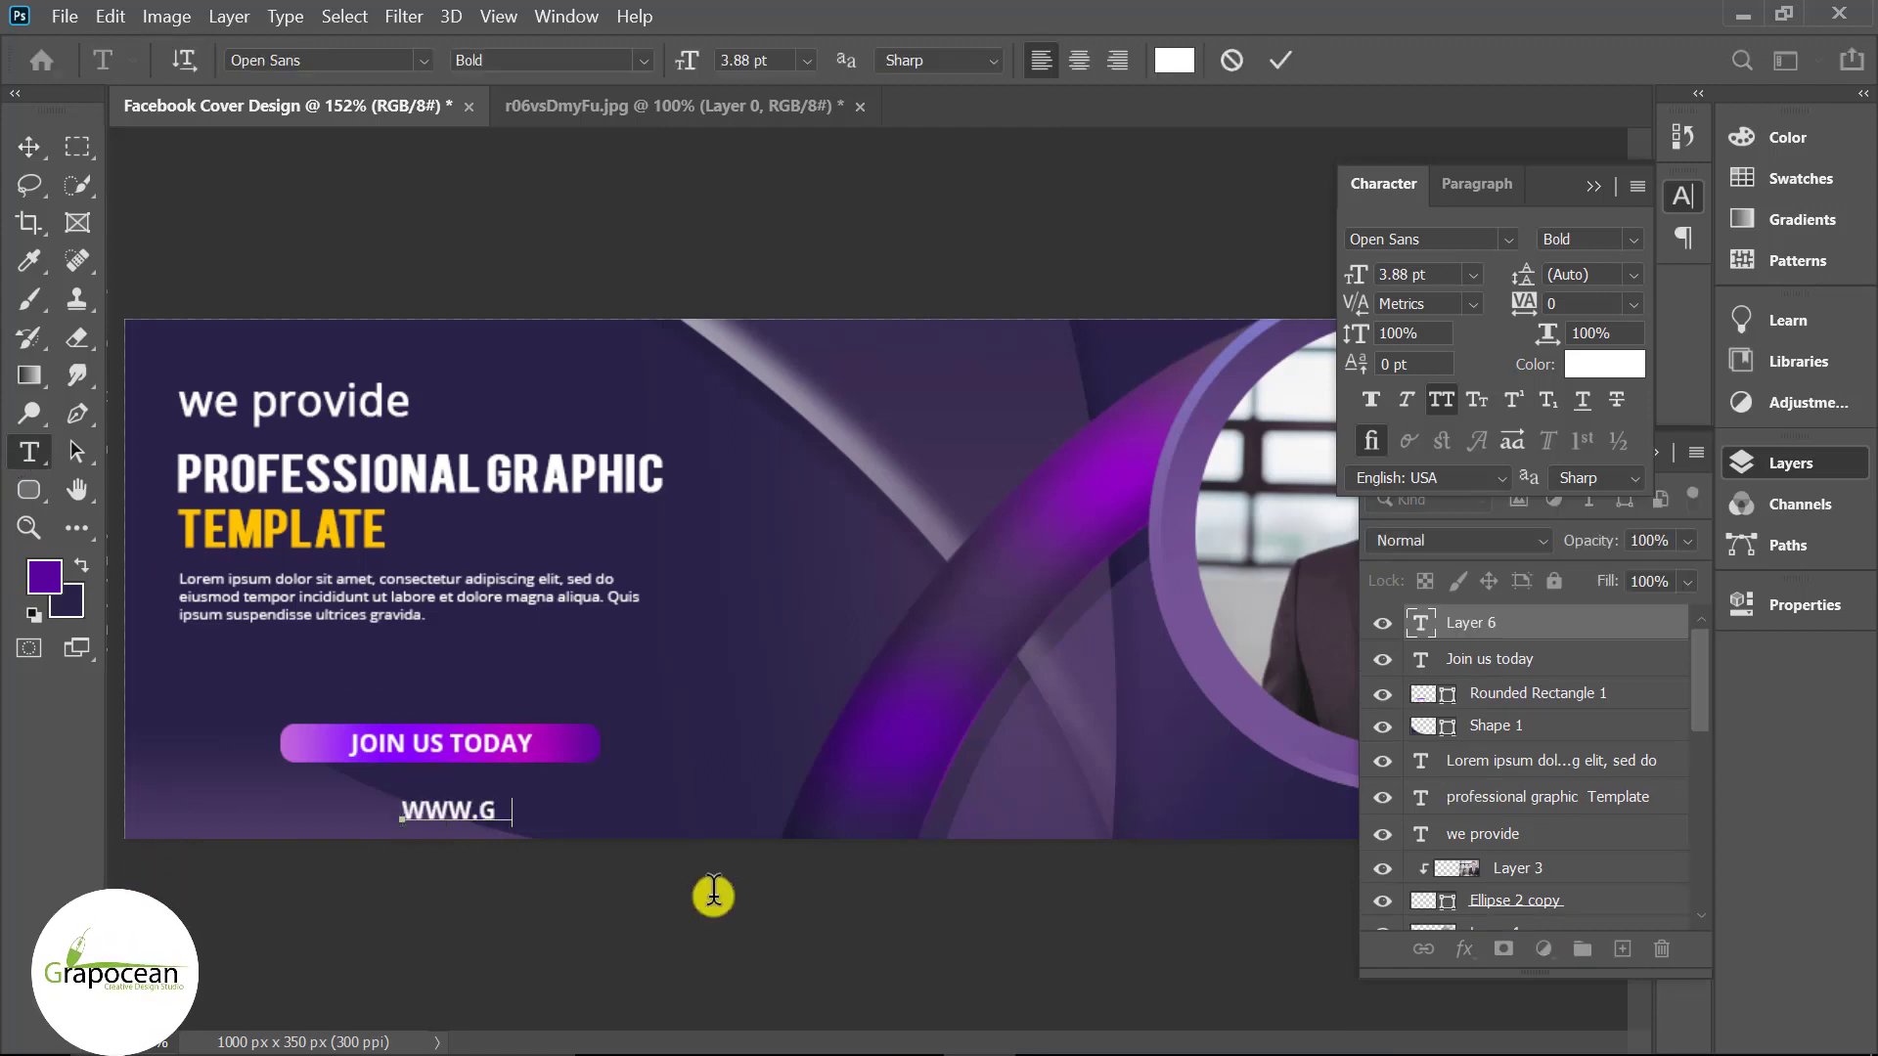
pyautogui.write('RAPOCEAN.COM')
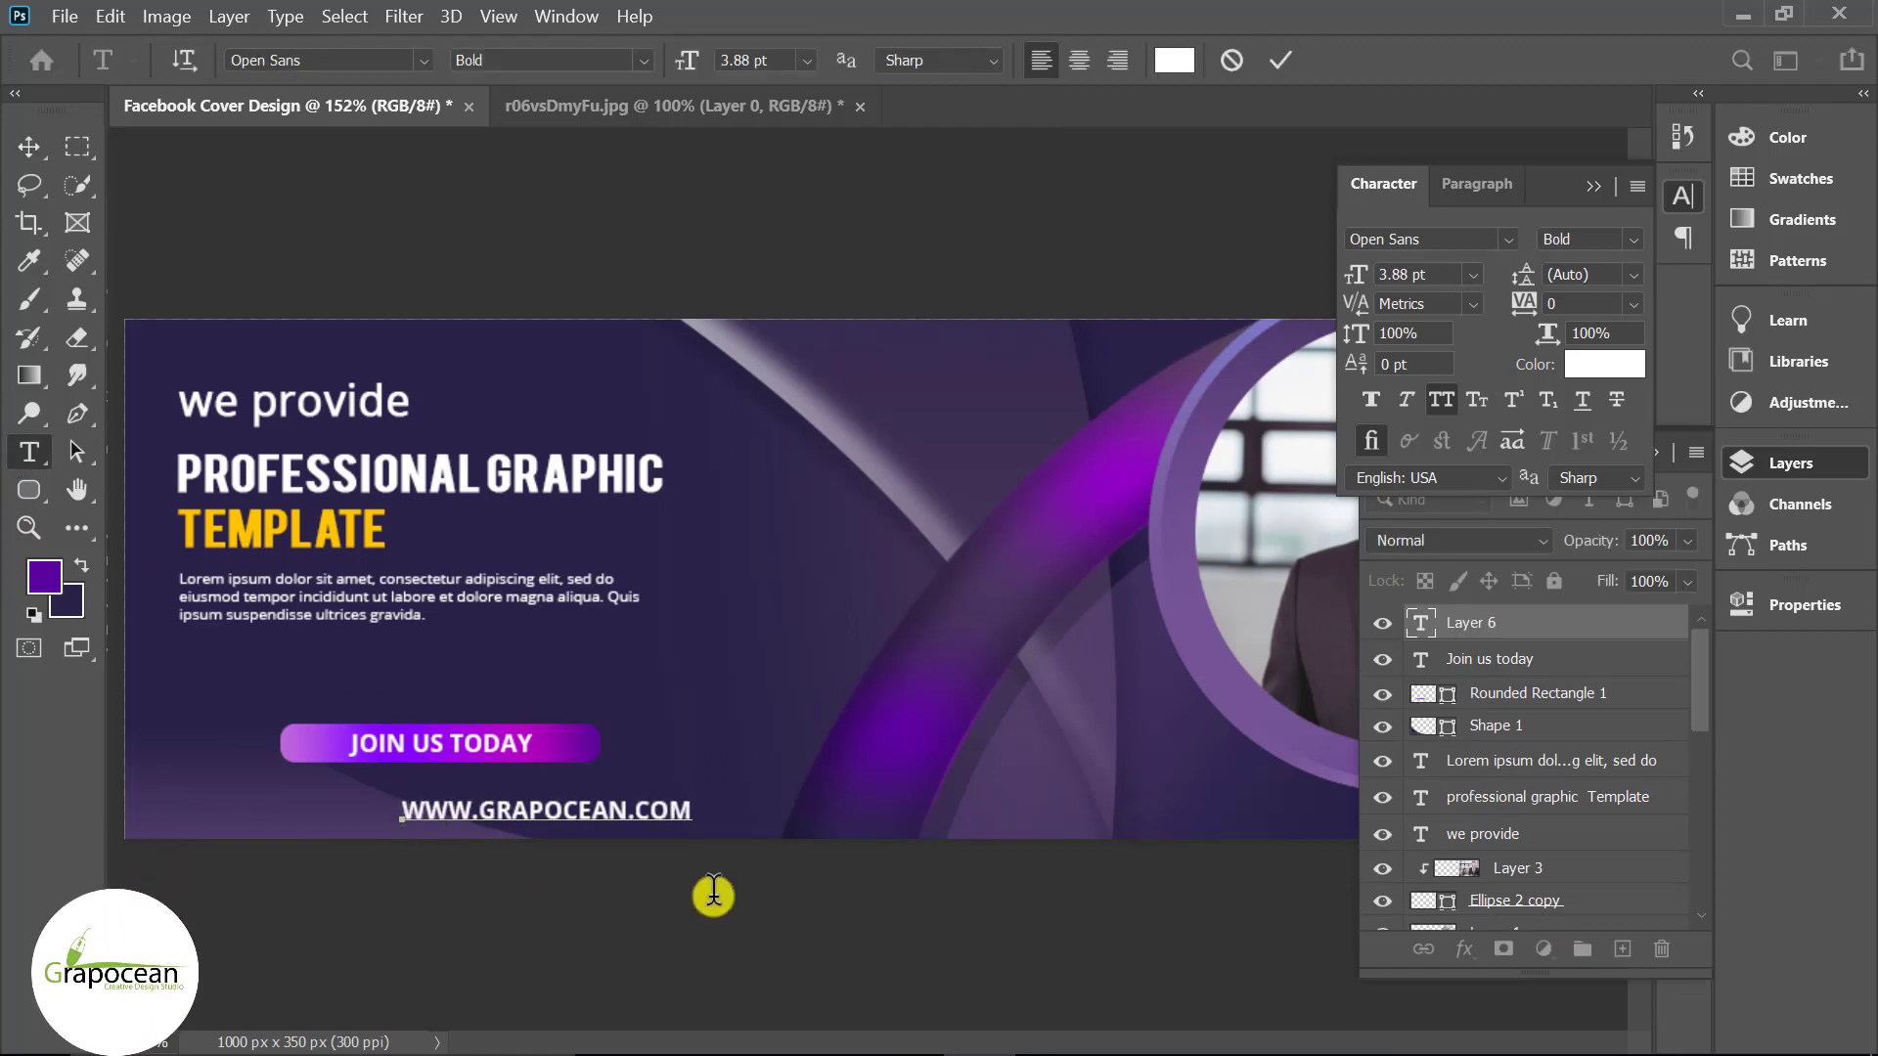
pyautogui.moveTo(705, 800); pyautogui.dragTo(118, 796)
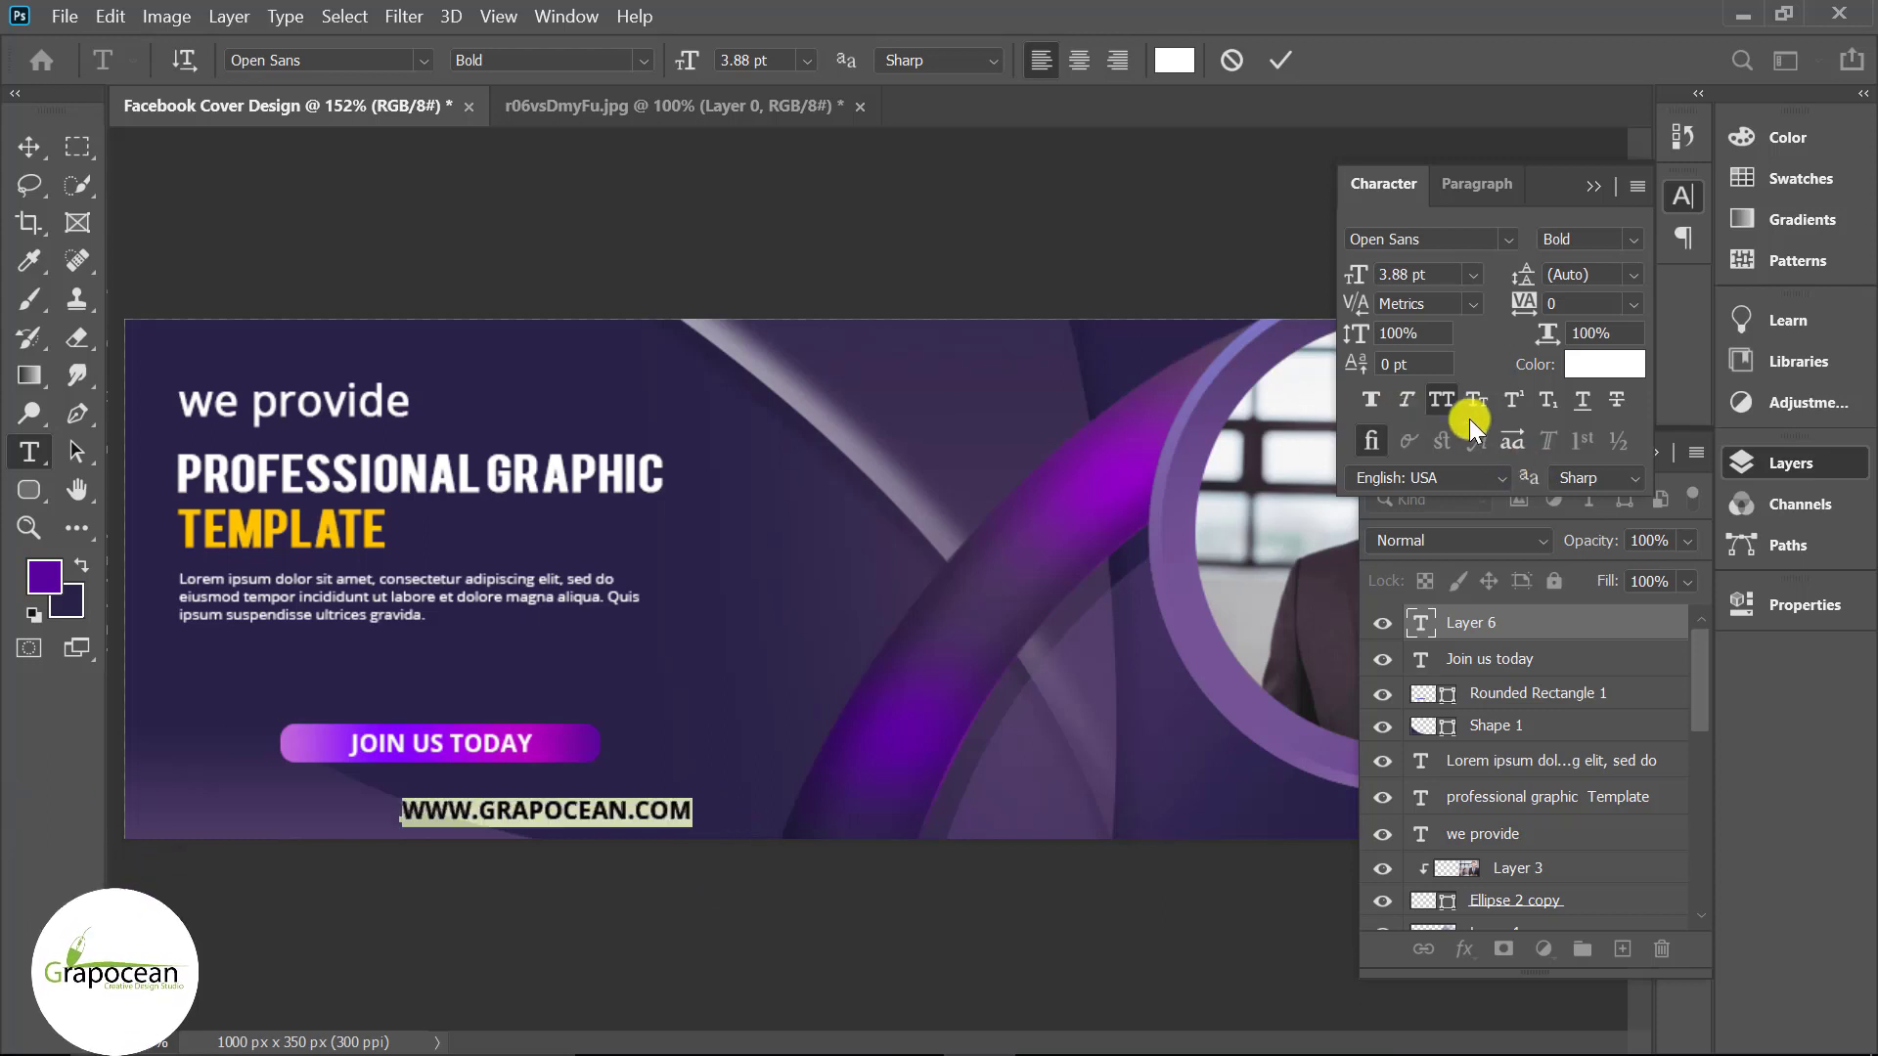
pyautogui.click(644, 60)
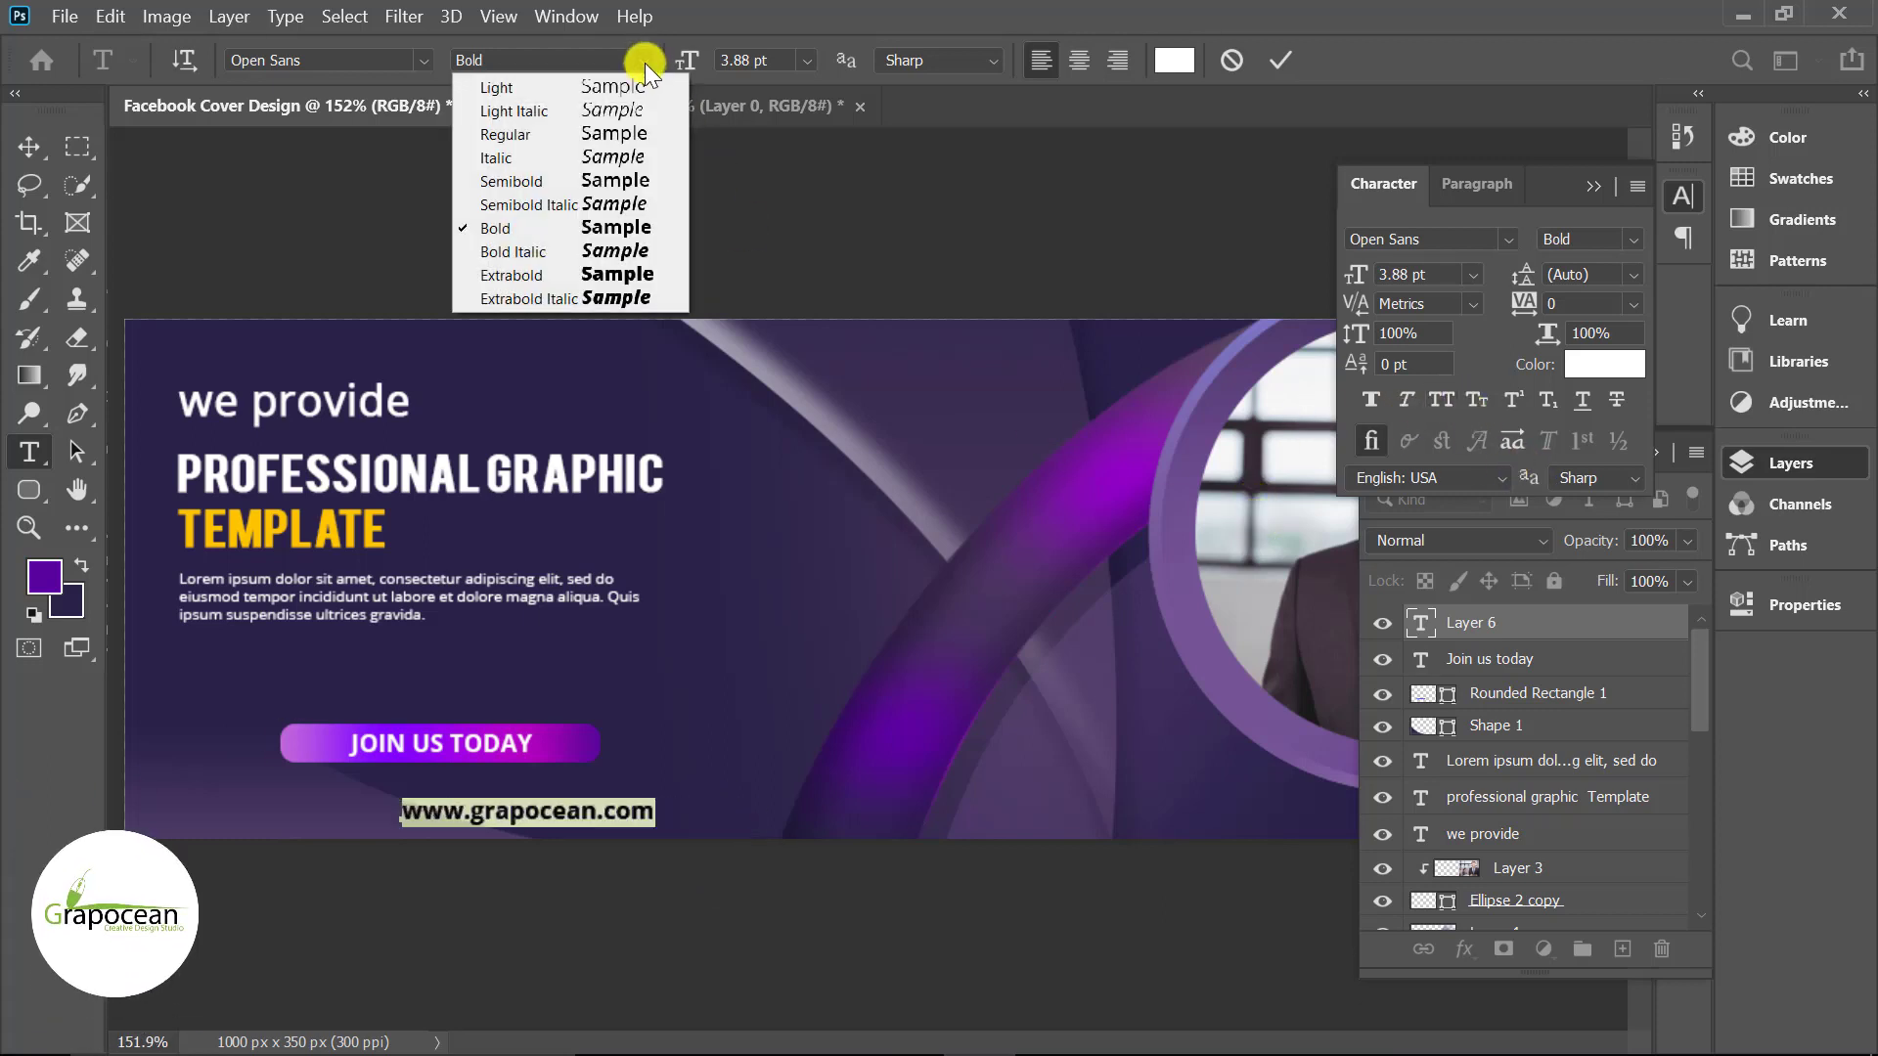
pyautogui.click(608, 133)
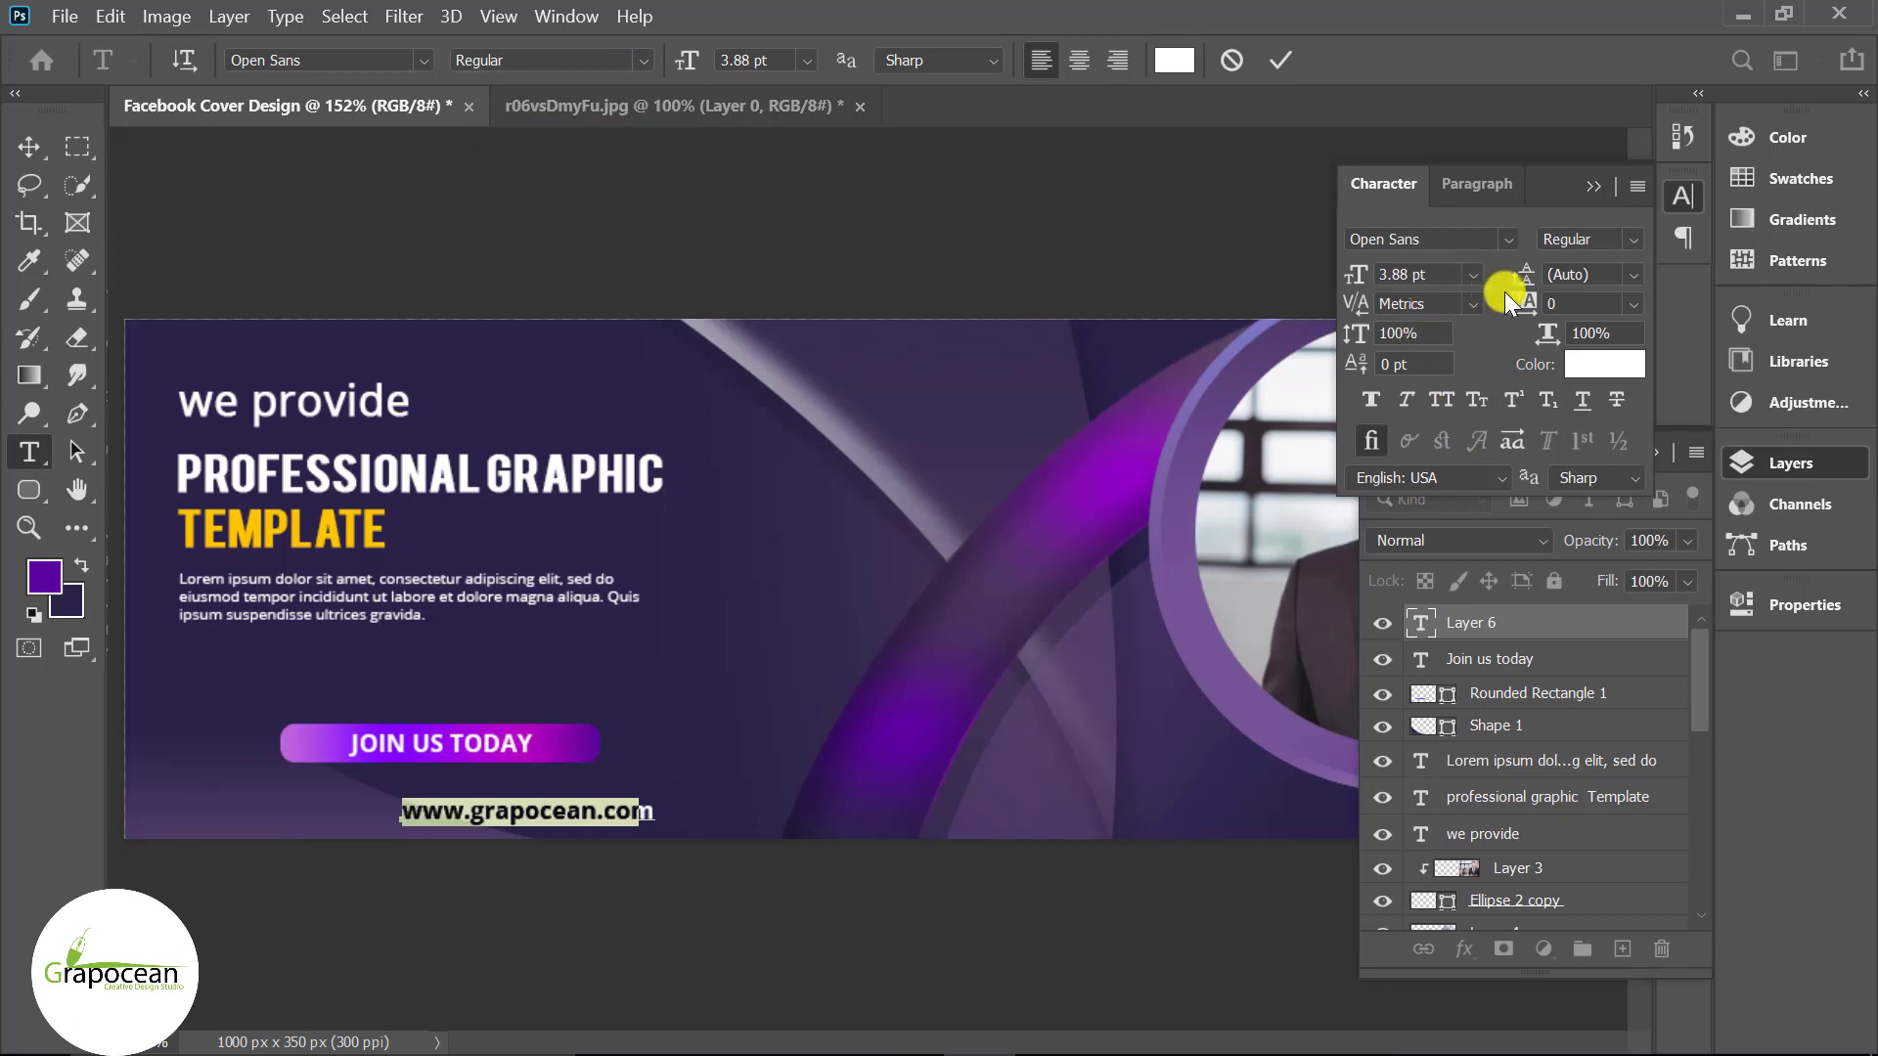
pyautogui.click(28, 146)
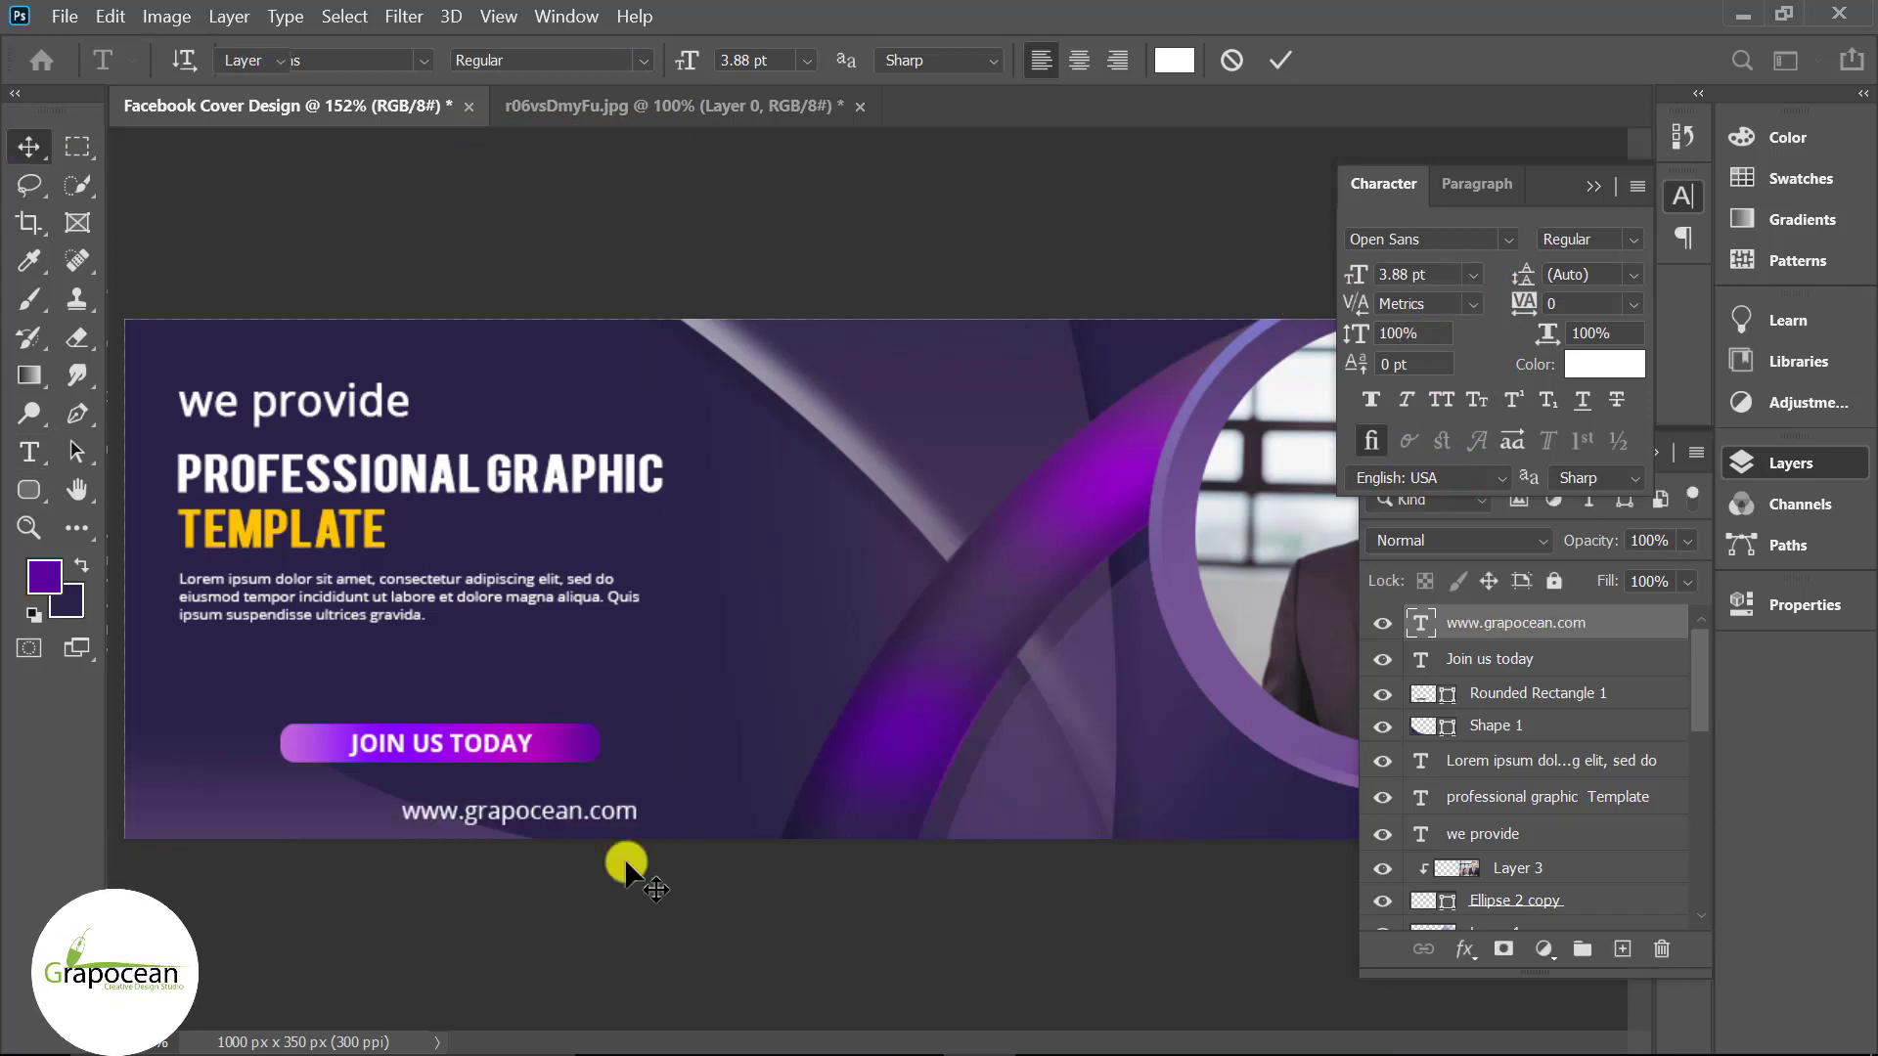
pyautogui.moveTo(575, 811); pyautogui.dragTo(495, 778)
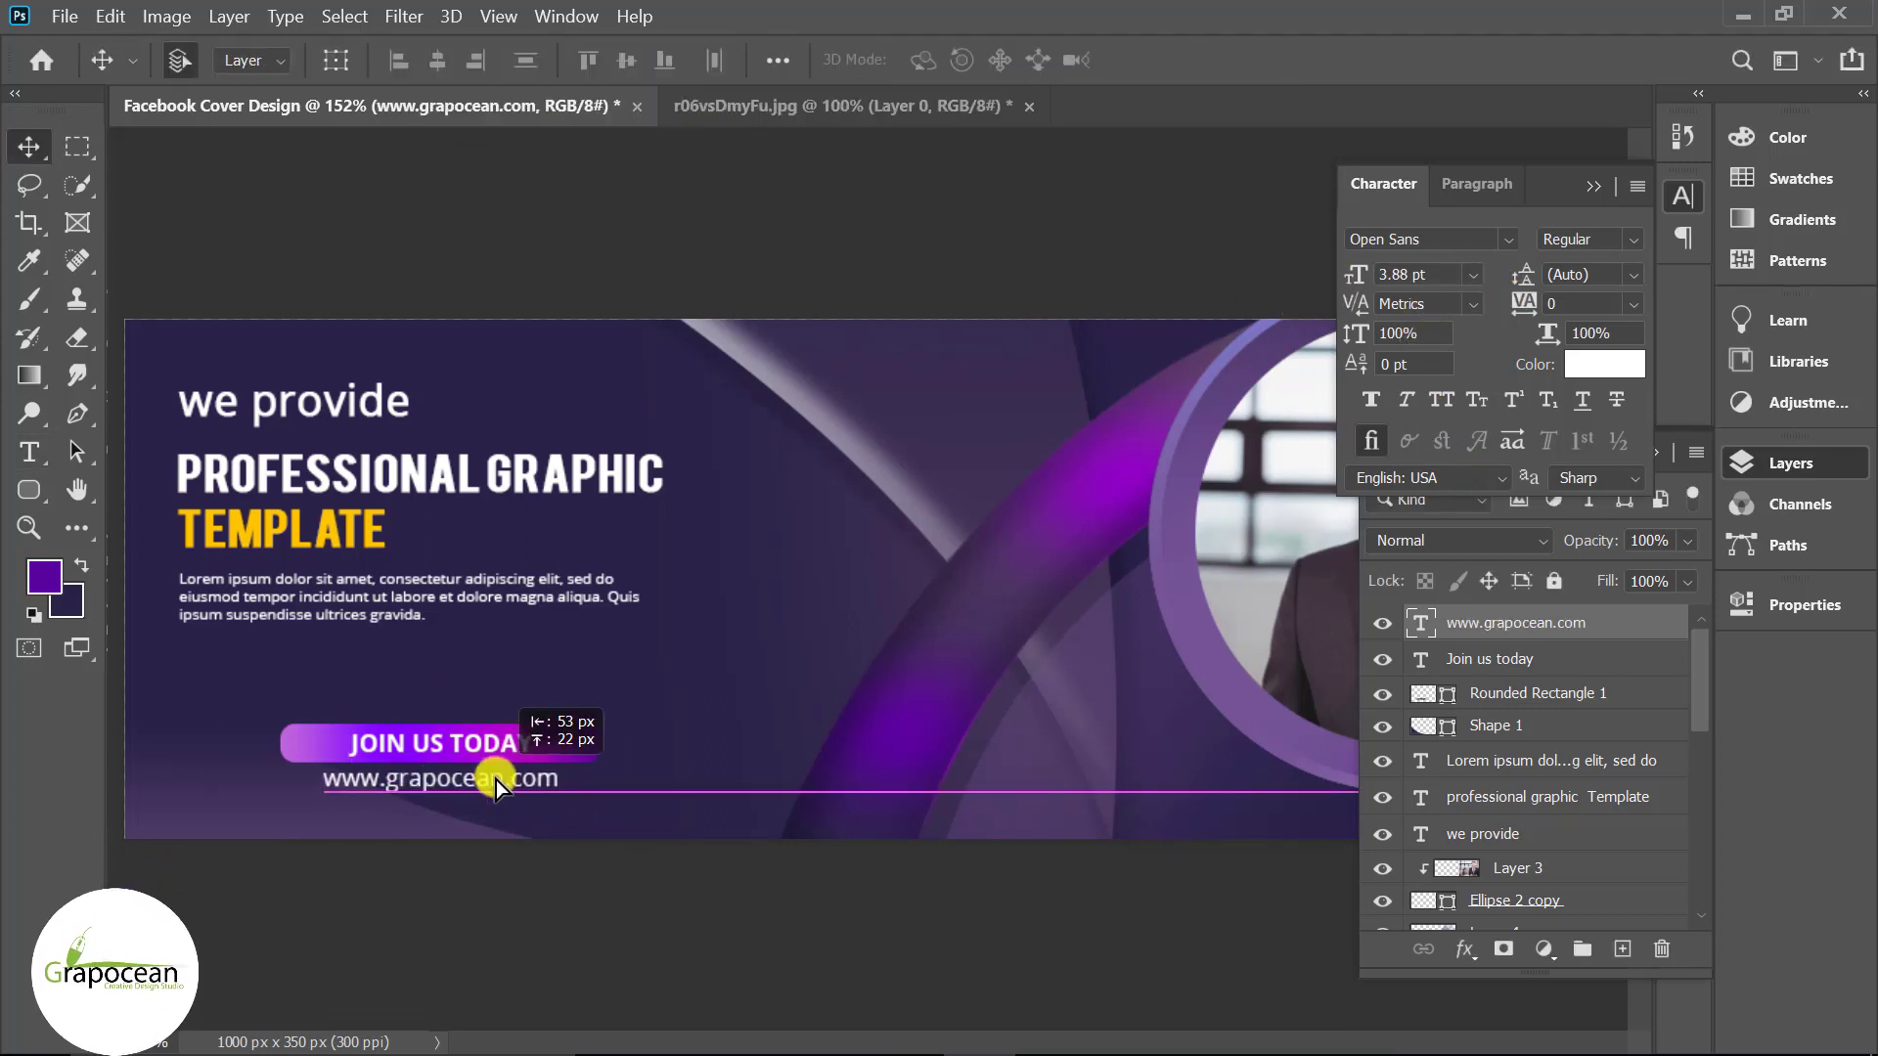
pyautogui.moveTo(496, 779); pyautogui.dragTo(496, 778)
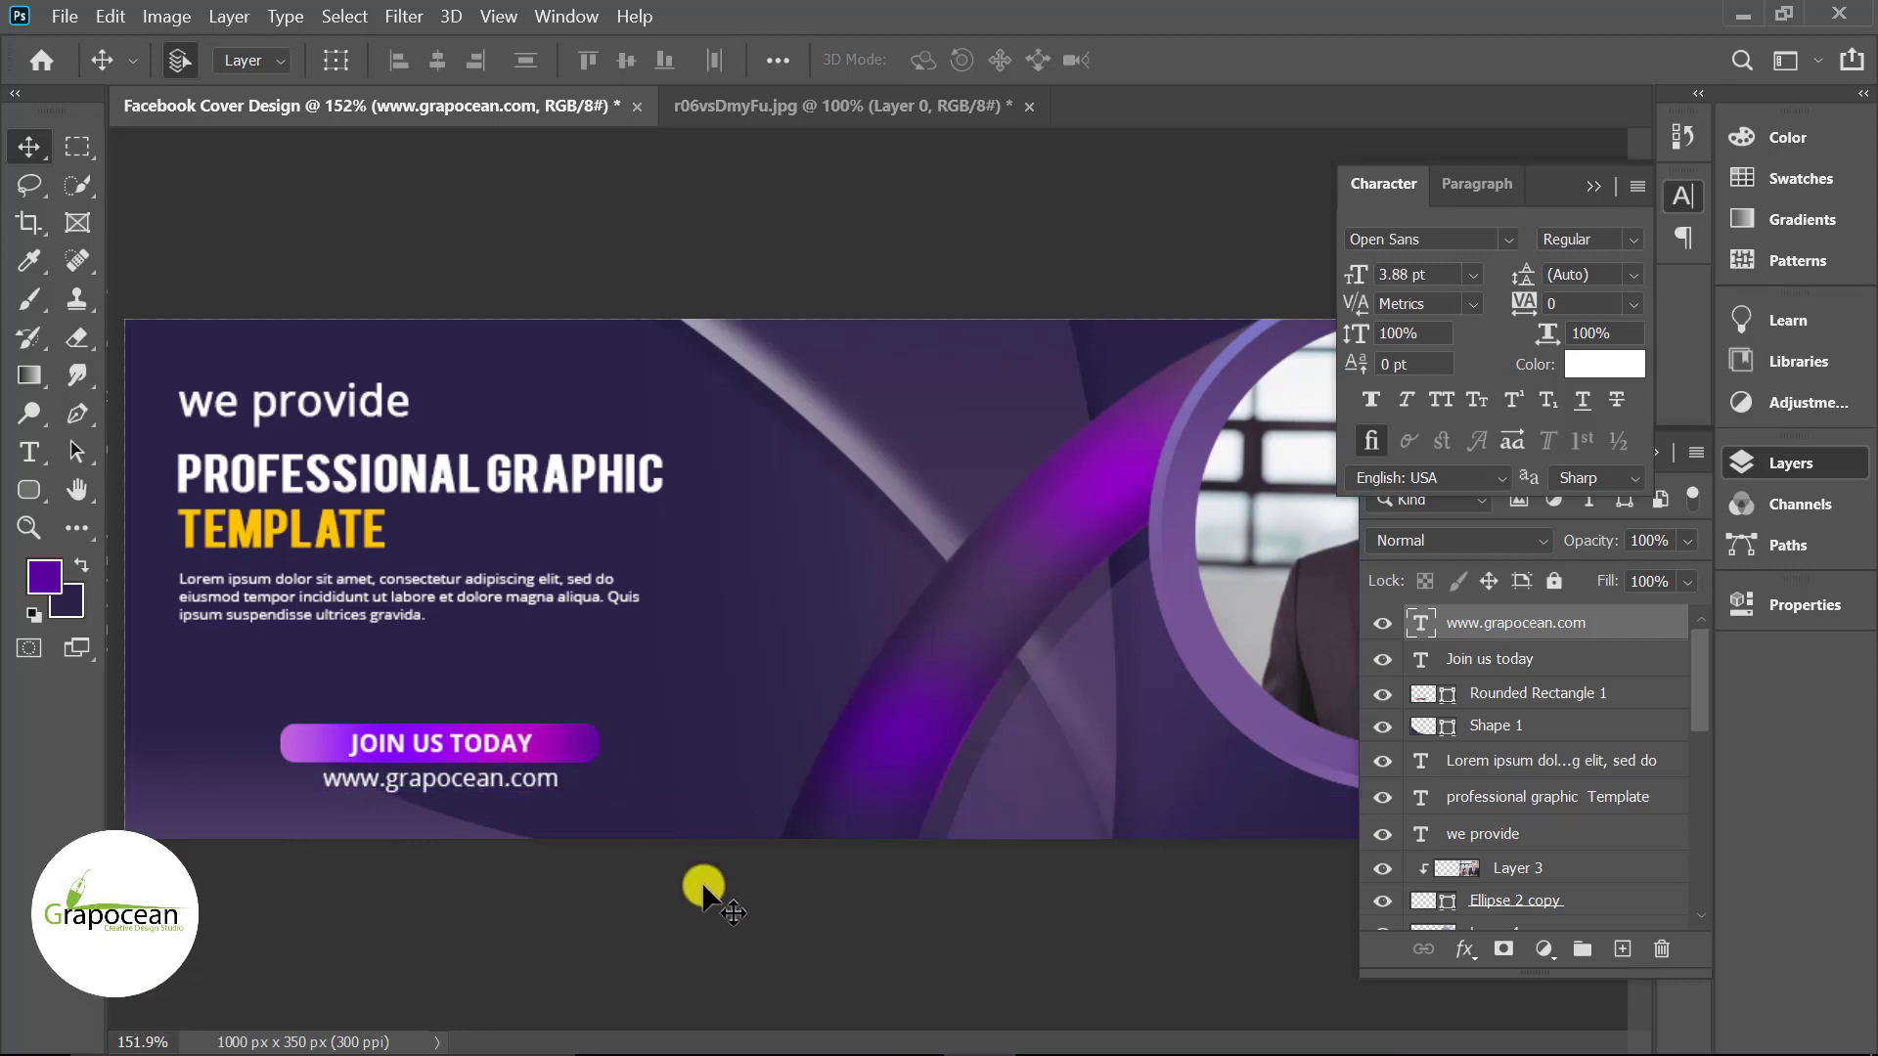
pyautogui.hotkey('ctrl', '-')
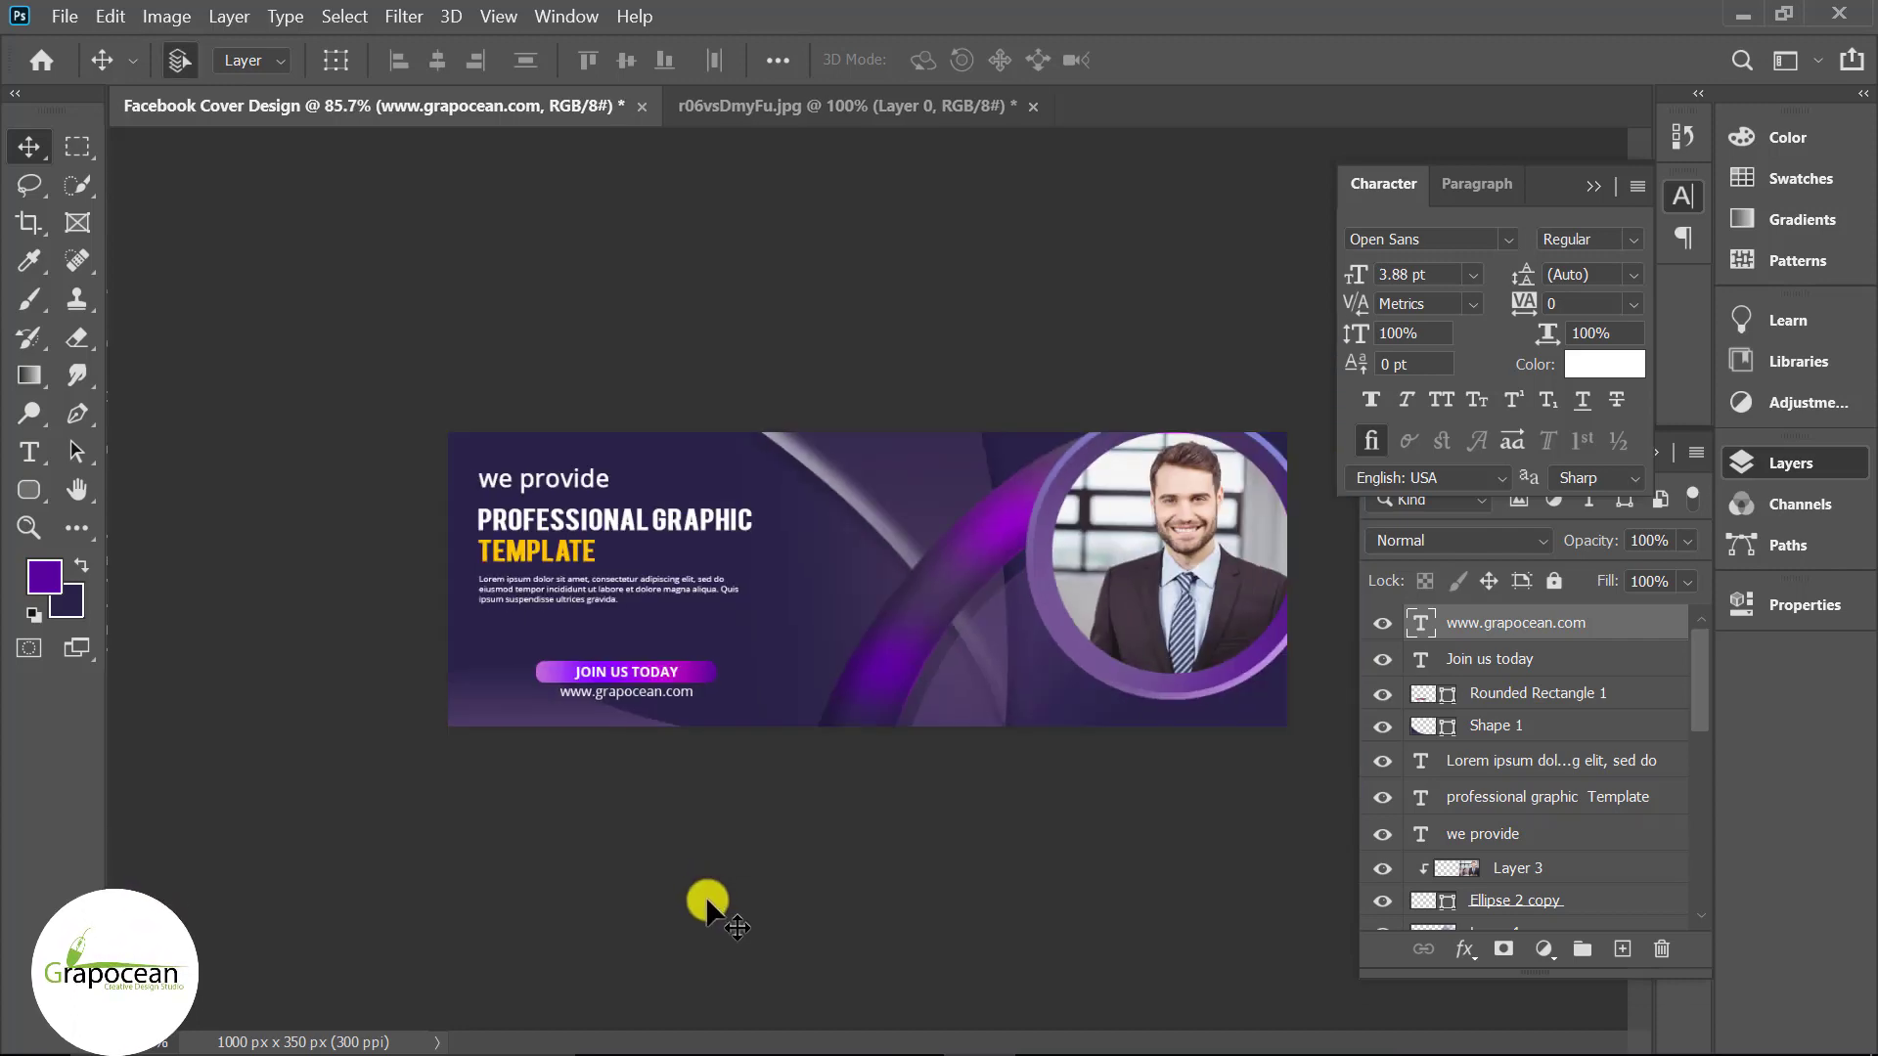
pyautogui.hotkey('alt', '[')
pyautogui.hotkey('alt', '[')
pyautogui.hotkey('alt', '[')
pyautogui.hotkey('ctrl', '+')
pyautogui.hotkey('ctrl', '+')
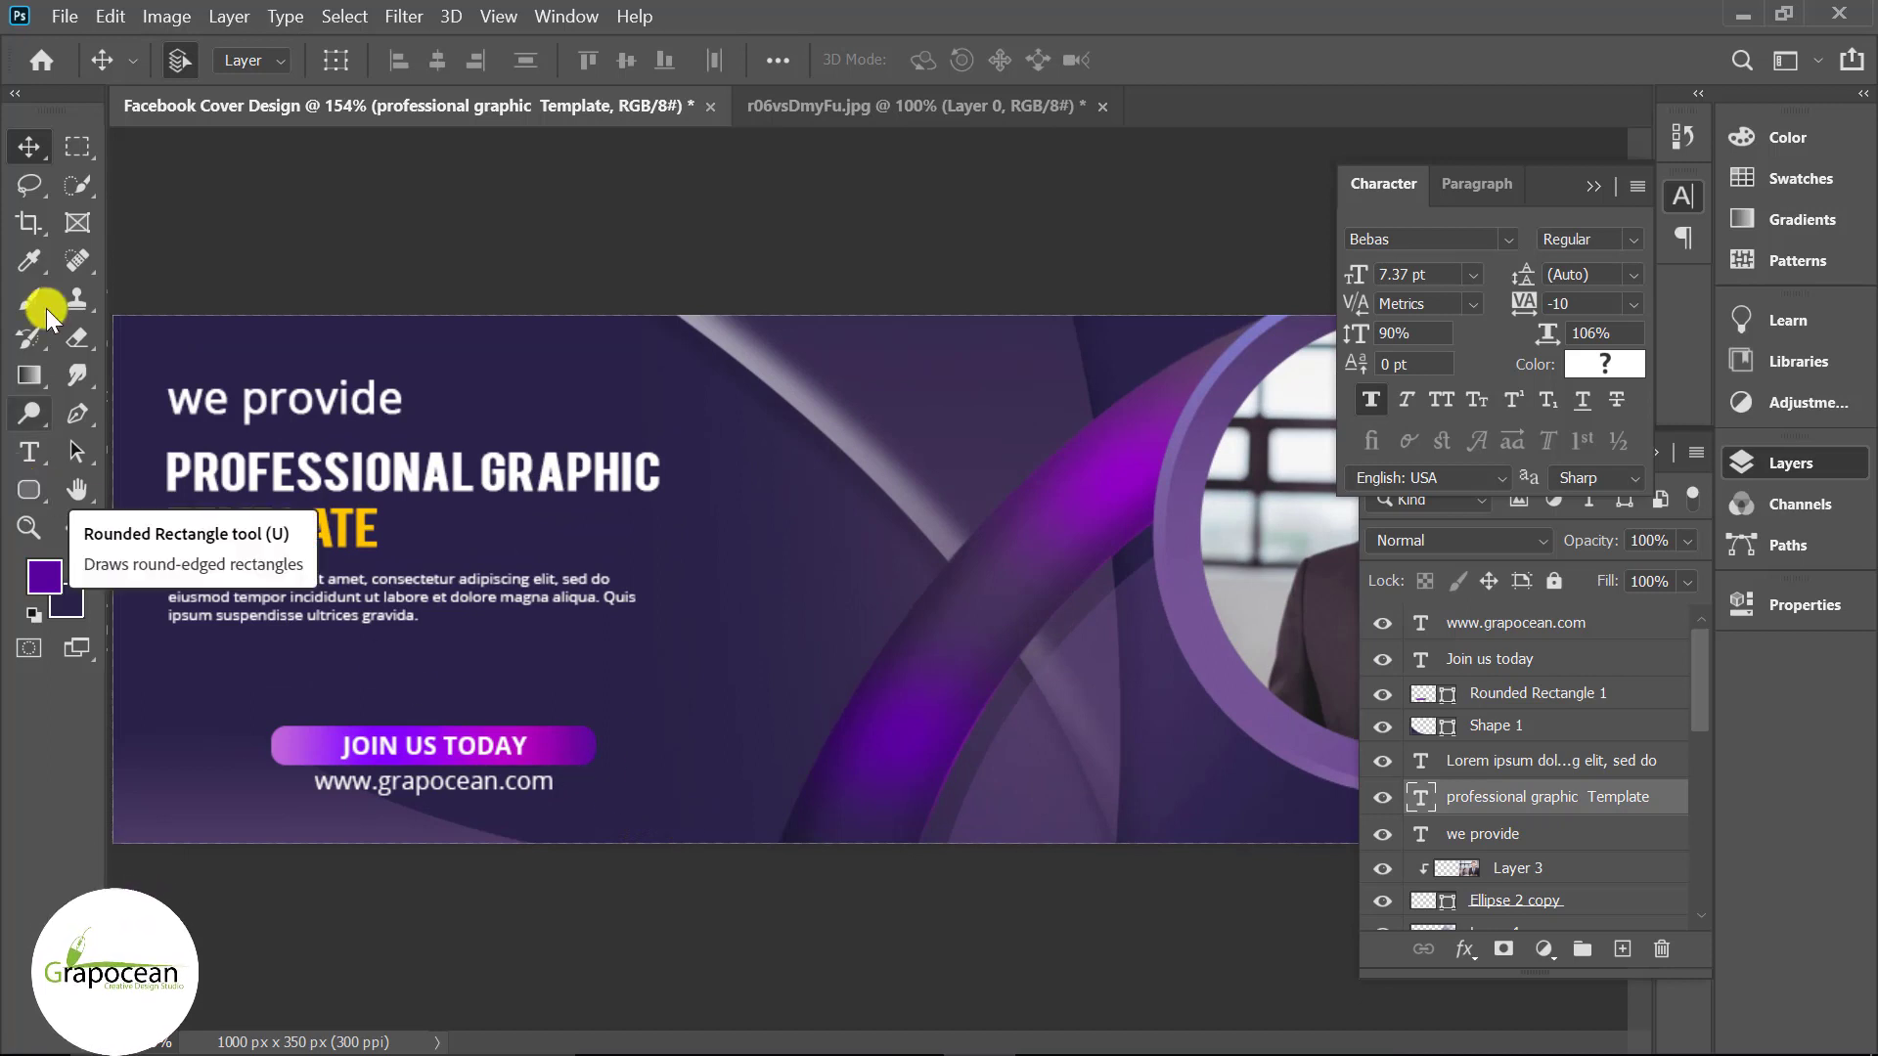
# - Make a circular elliptical selection near the canvas centre on a new empty layer
pyautogui.moveTo(77, 146); pyautogui.dragTo(156, 162)
pyautogui.click(196, 172)
pyautogui.moveTo(690, 545); pyautogui.dragTo(829, 685)
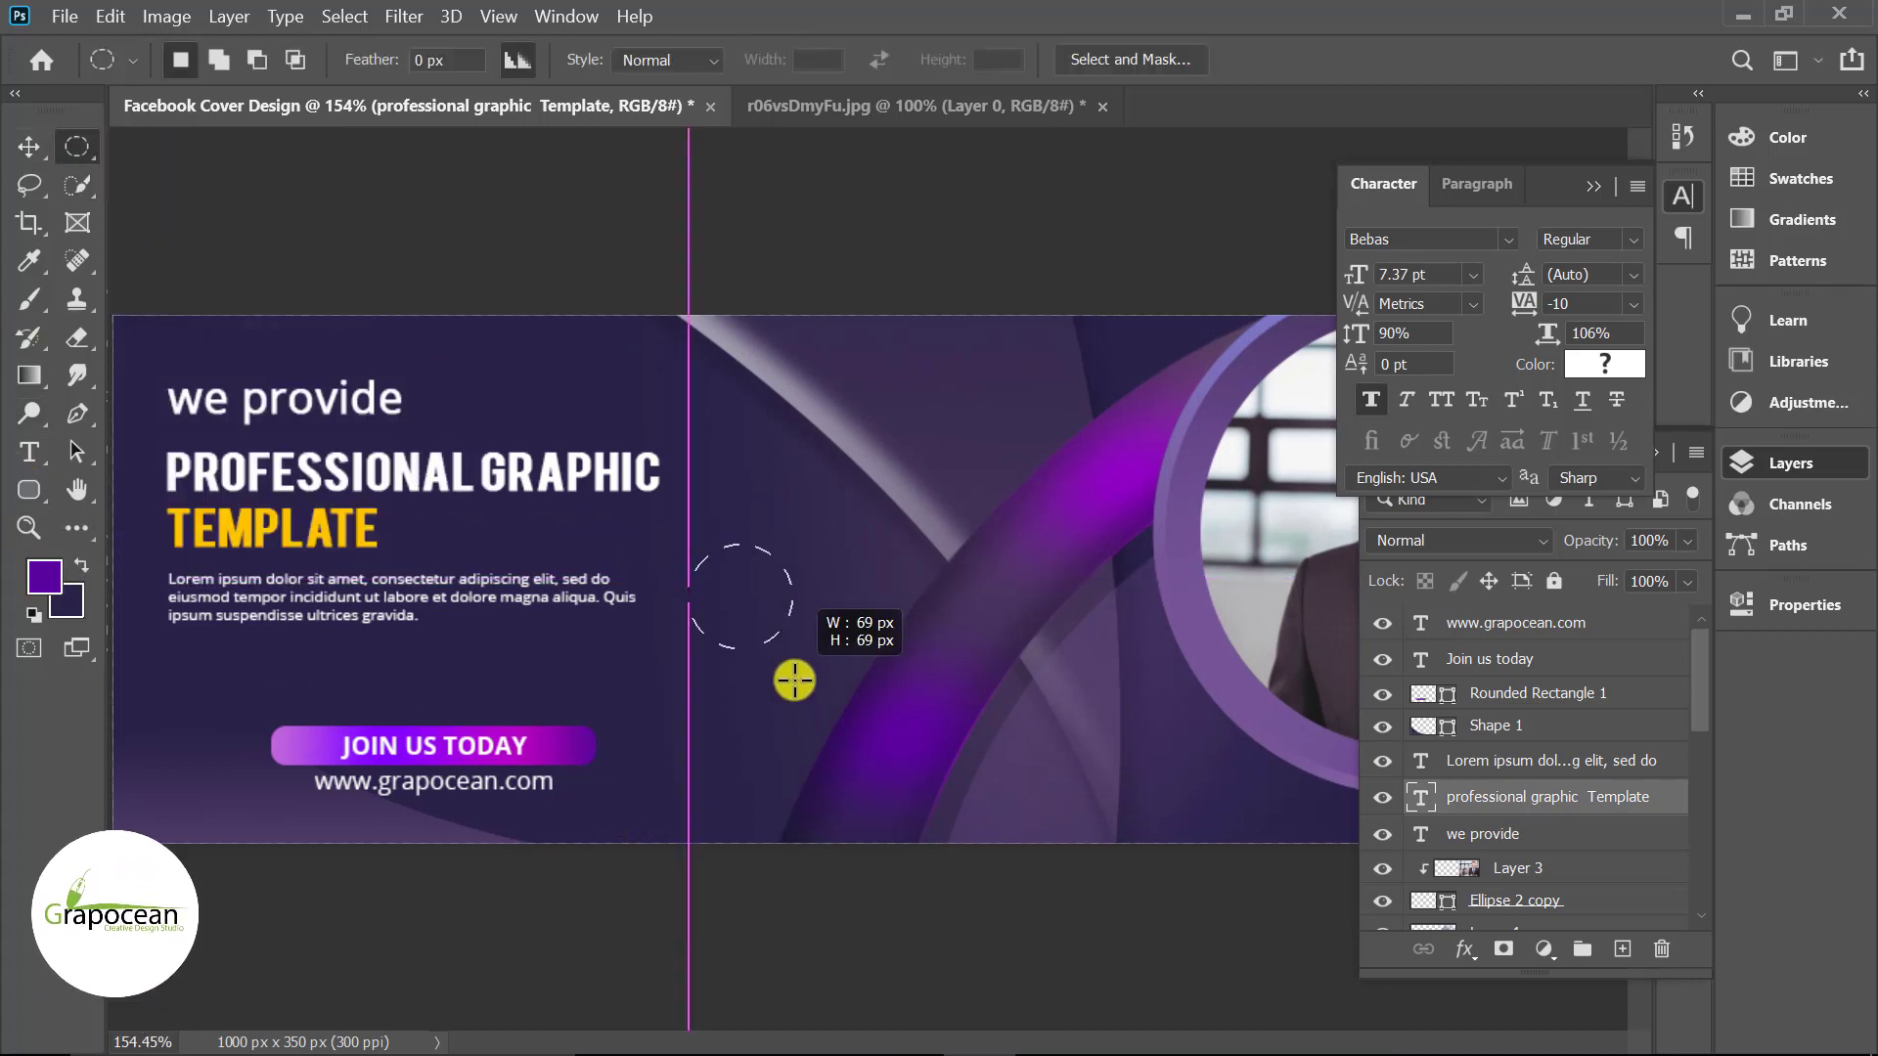
pyautogui.click(1619, 950)
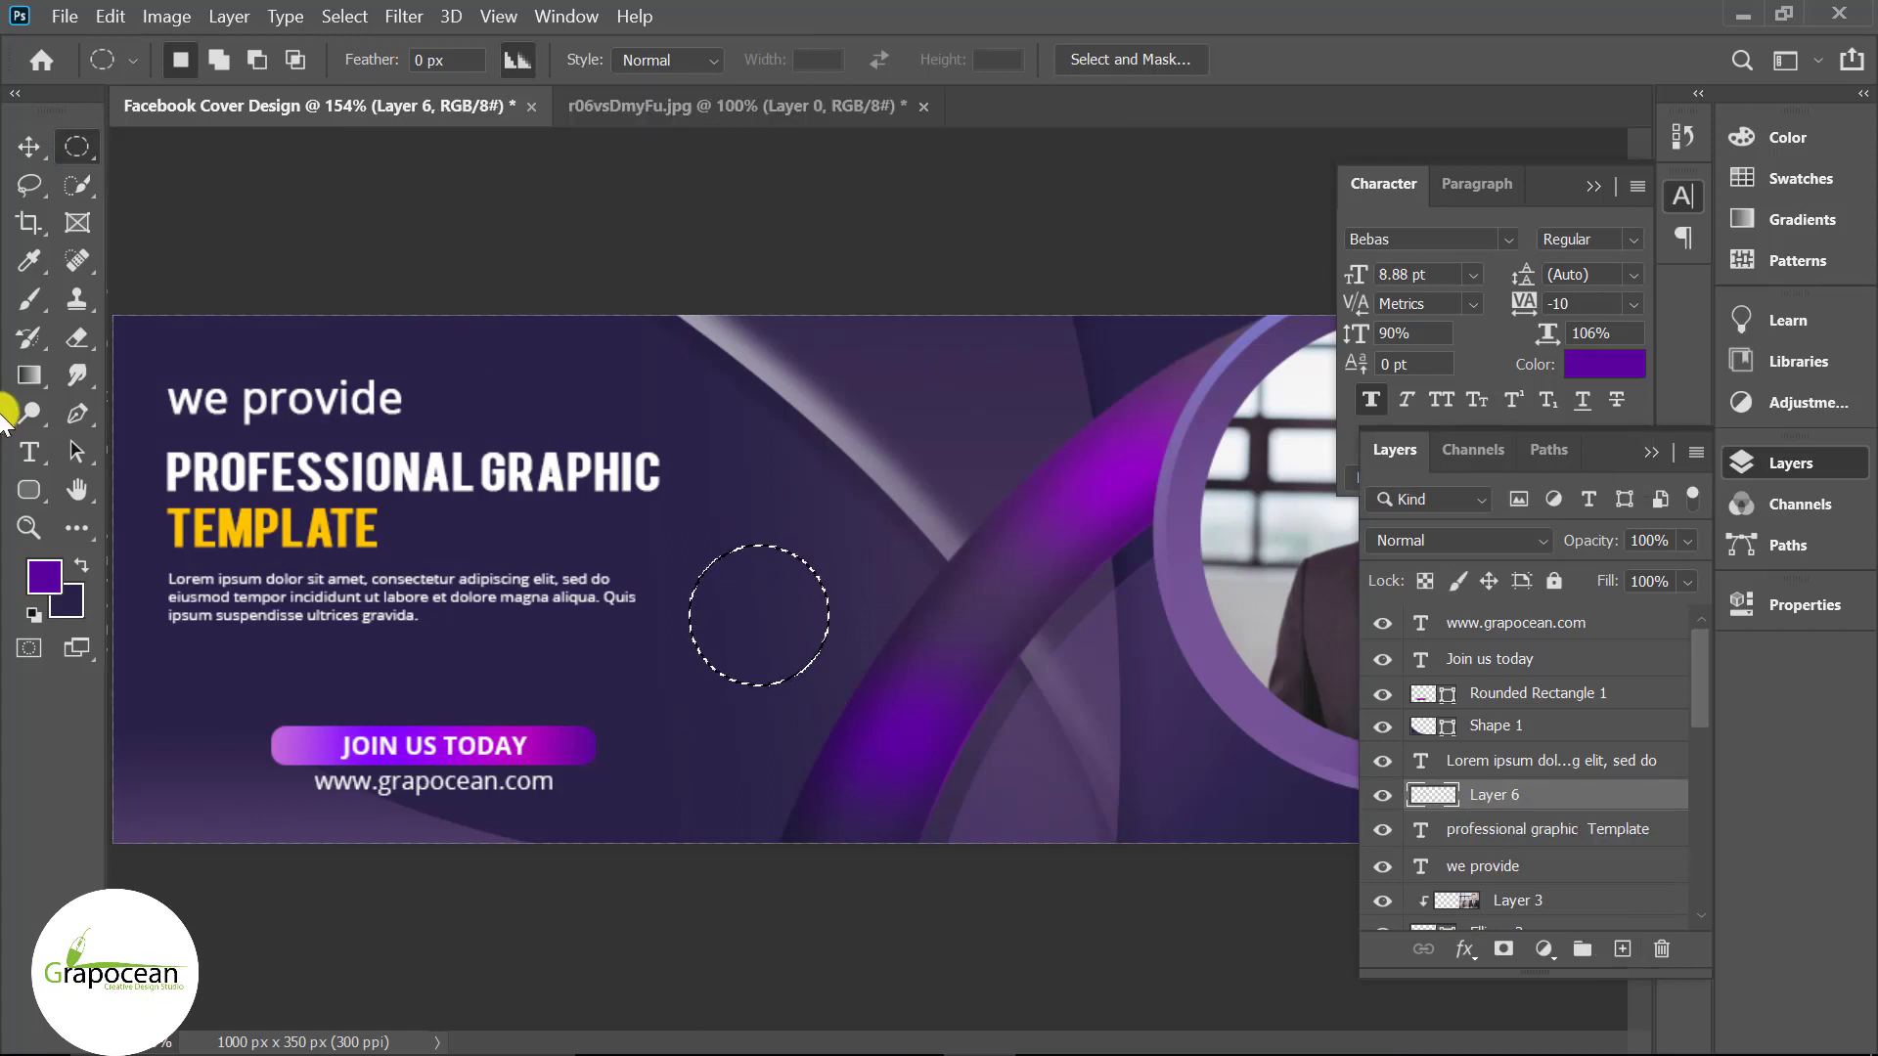
# - Paint the circle with soft magenta shading sampled from the button, then deselect
pyautogui.click(28, 299)
pyautogui.keyDown('alt'); pyautogui.click(573, 736); pyautogui.keyUp('alt')
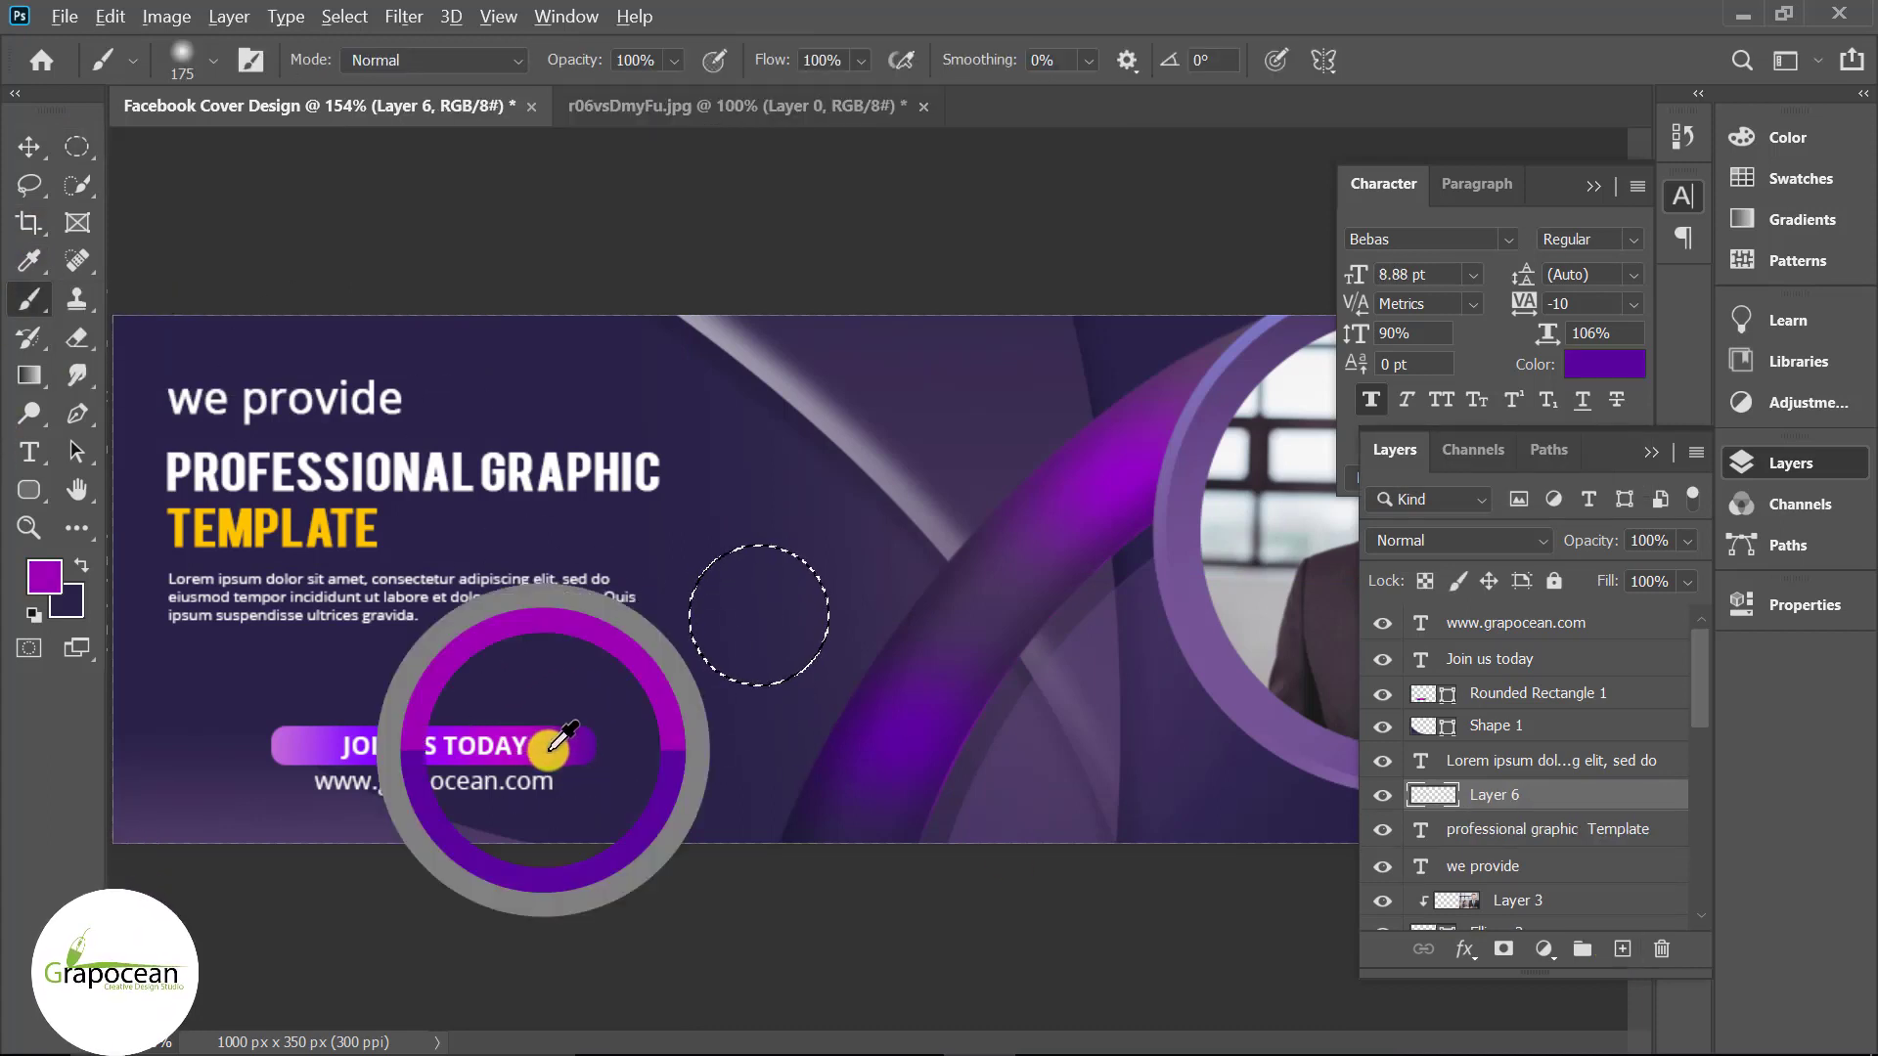
pyautogui.click(915, 607)
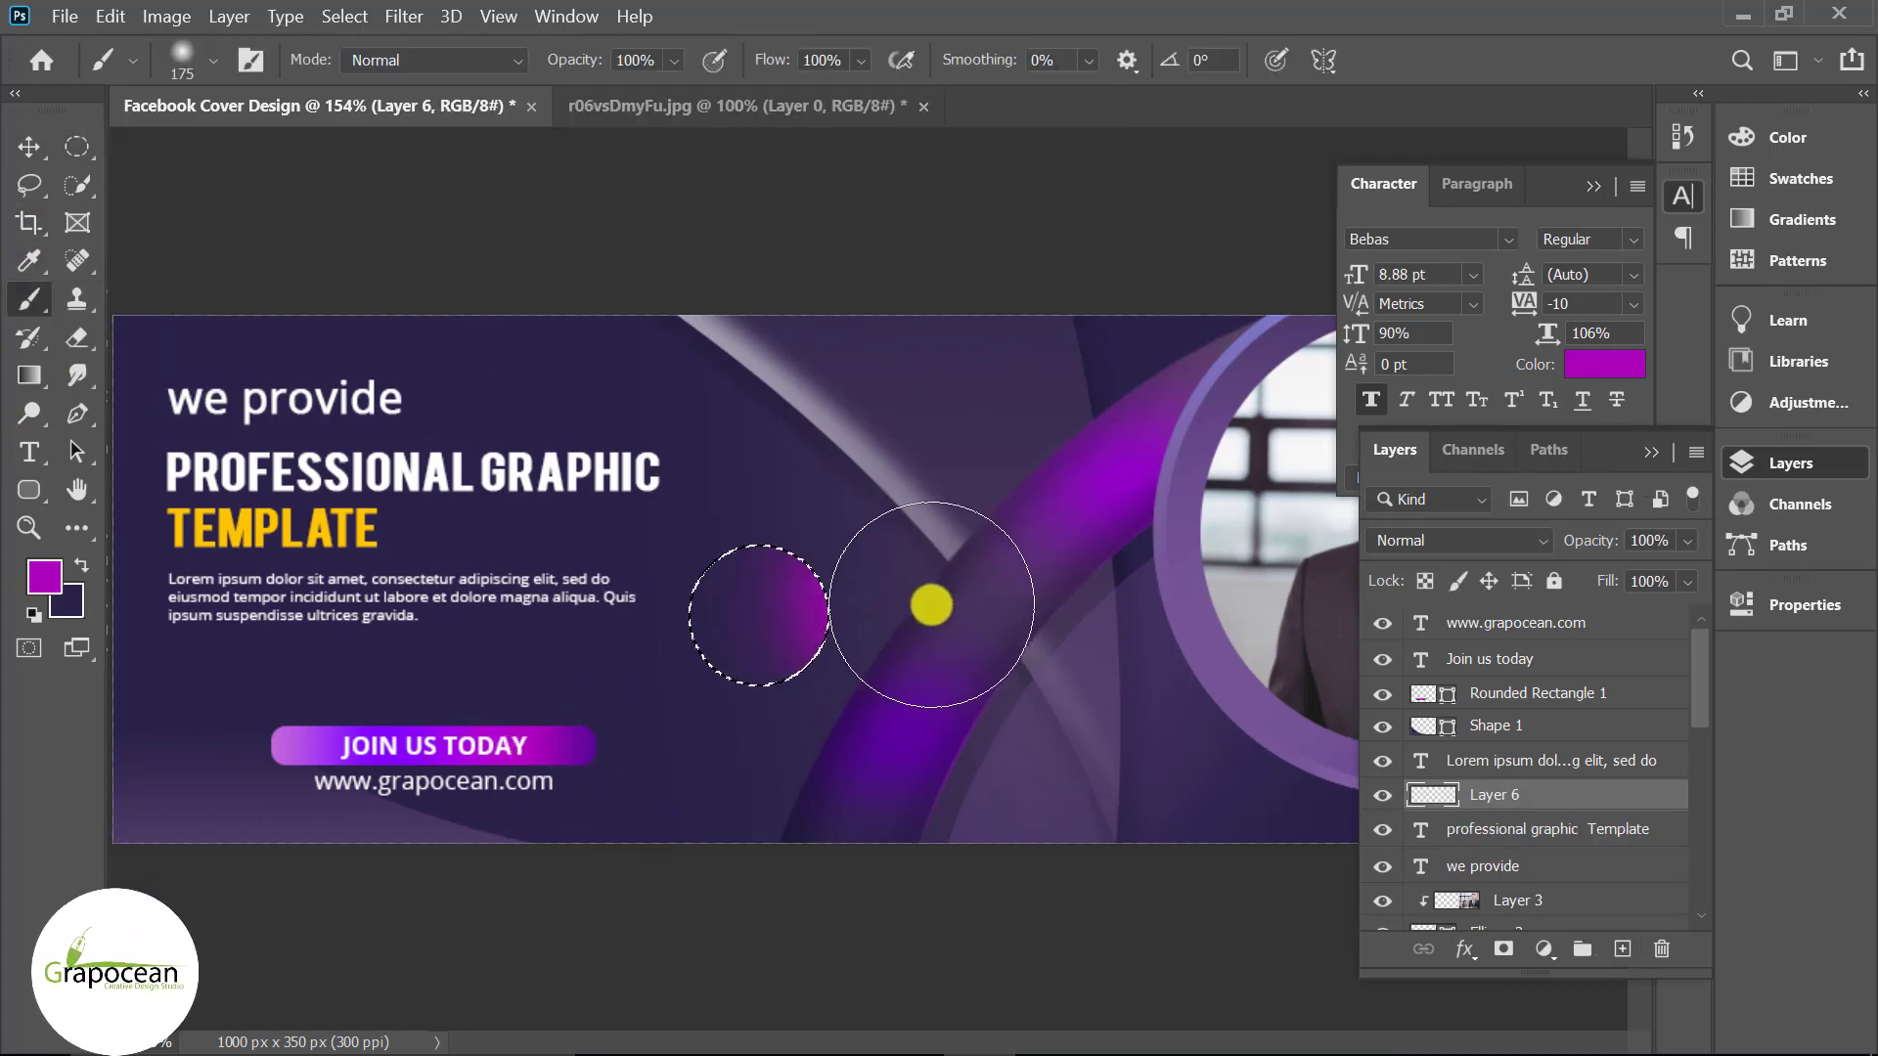
pyautogui.keyDown('alt'); pyautogui.click(426, 762); pyautogui.keyUp('alt')
pyautogui.moveTo(708, 765); pyautogui.dragTo(760, 783)
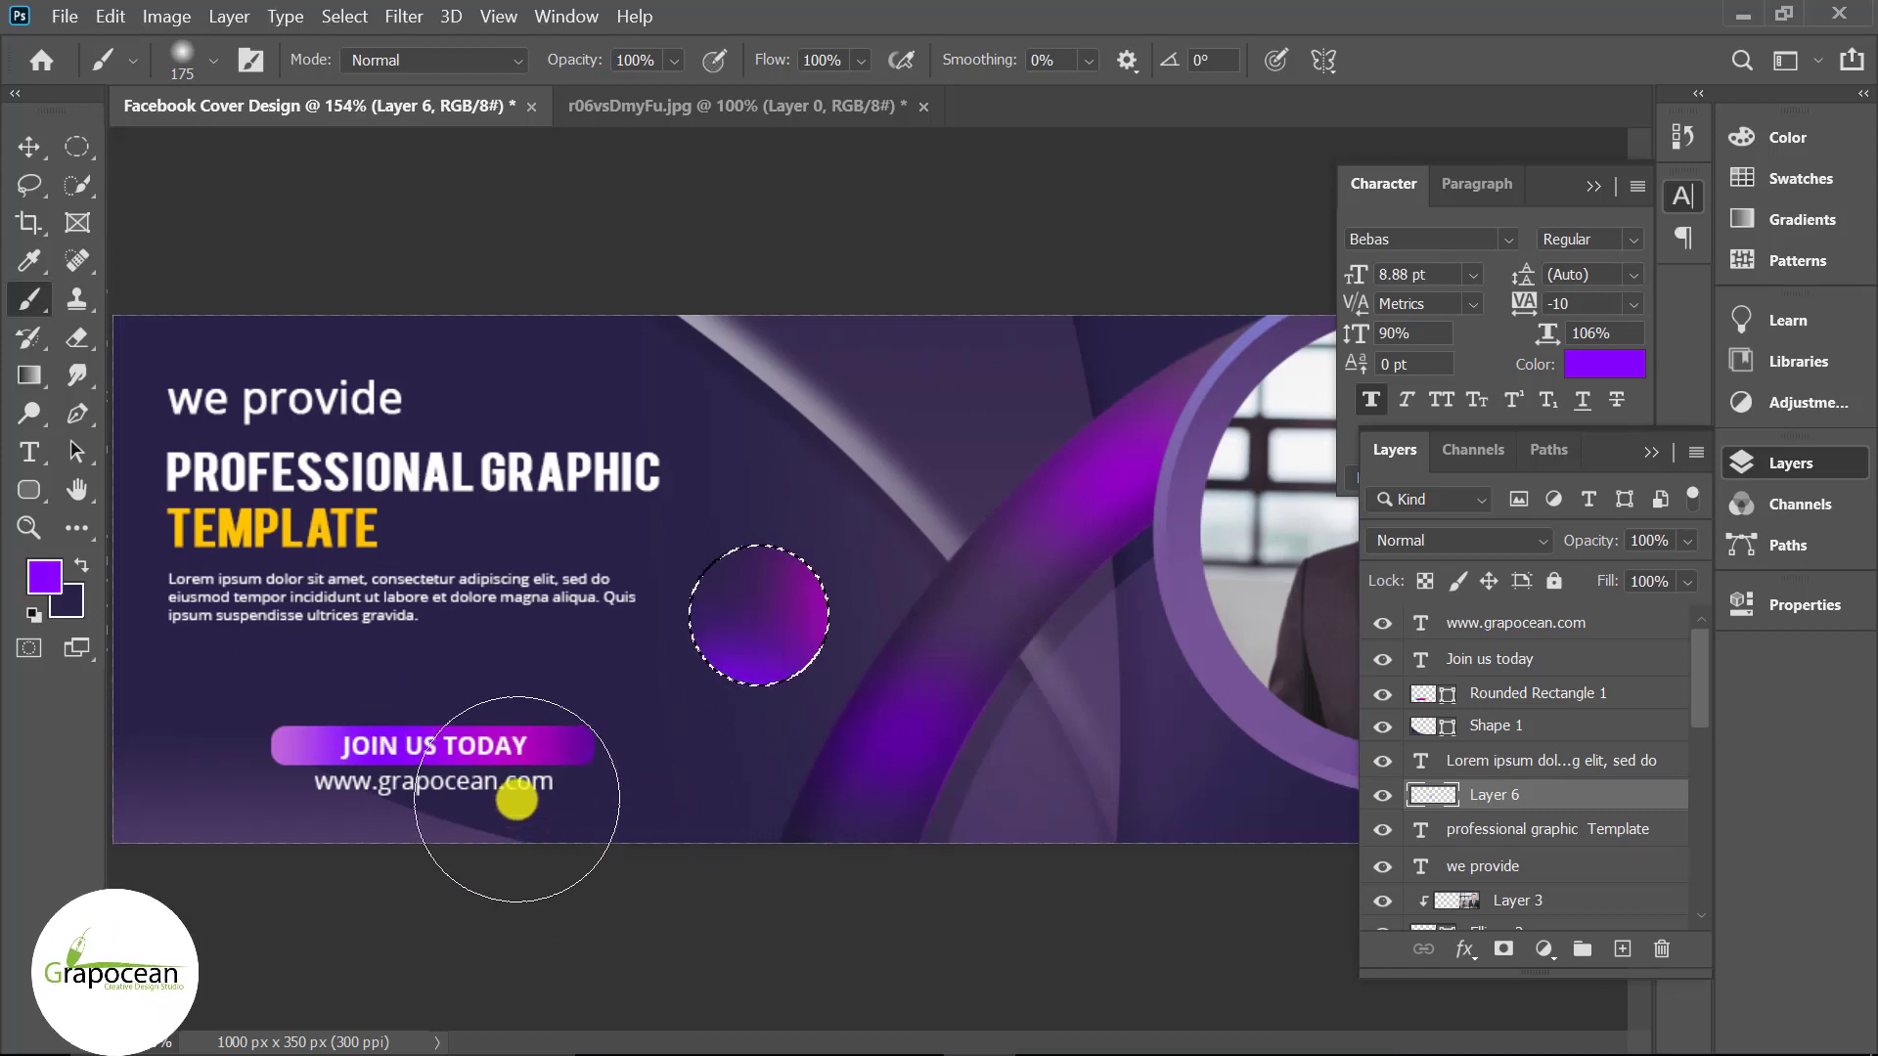
pyautogui.keyDown('alt'); pyautogui.click(284, 747); pyautogui.keyUp('alt')
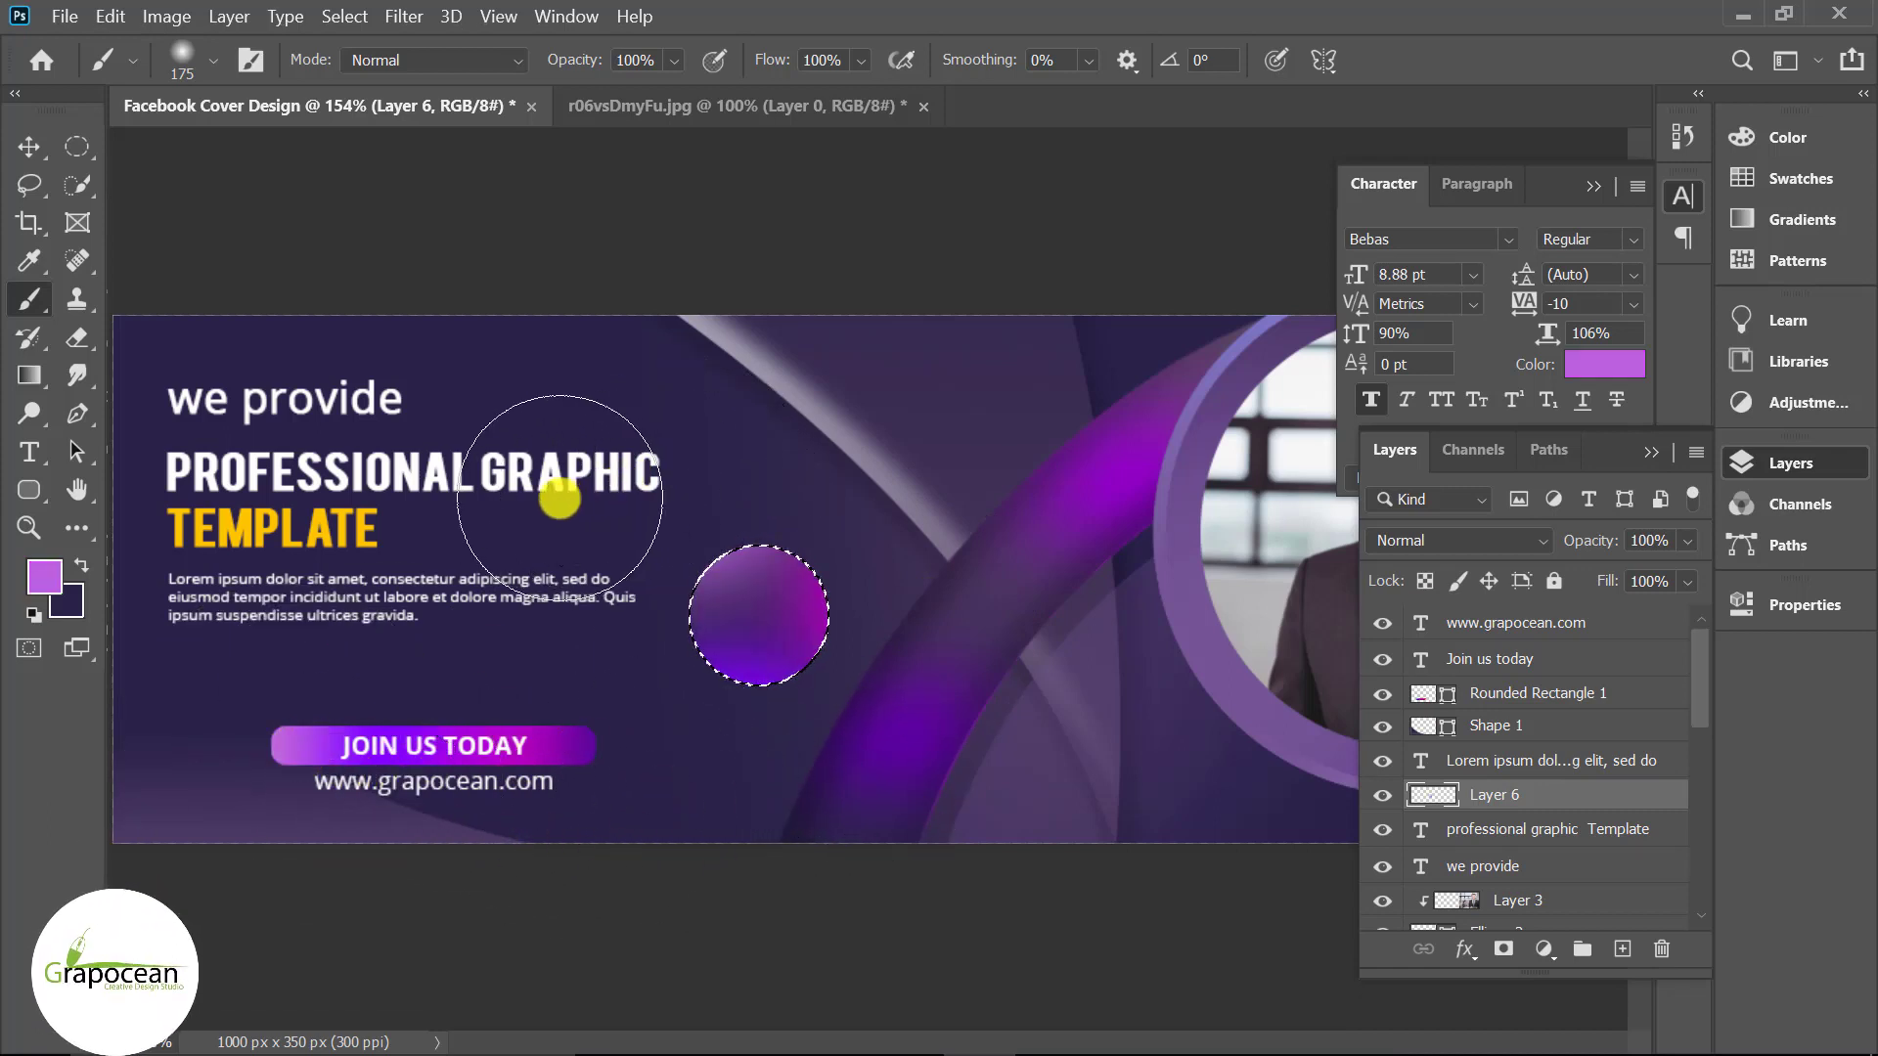
pyautogui.click(86, 147)
pyautogui.click(772, 688)
# - Move the sphere to the portrait's lower-left and place a 142% copy near the top centre
pyautogui.hotkey('ctrl', '0')
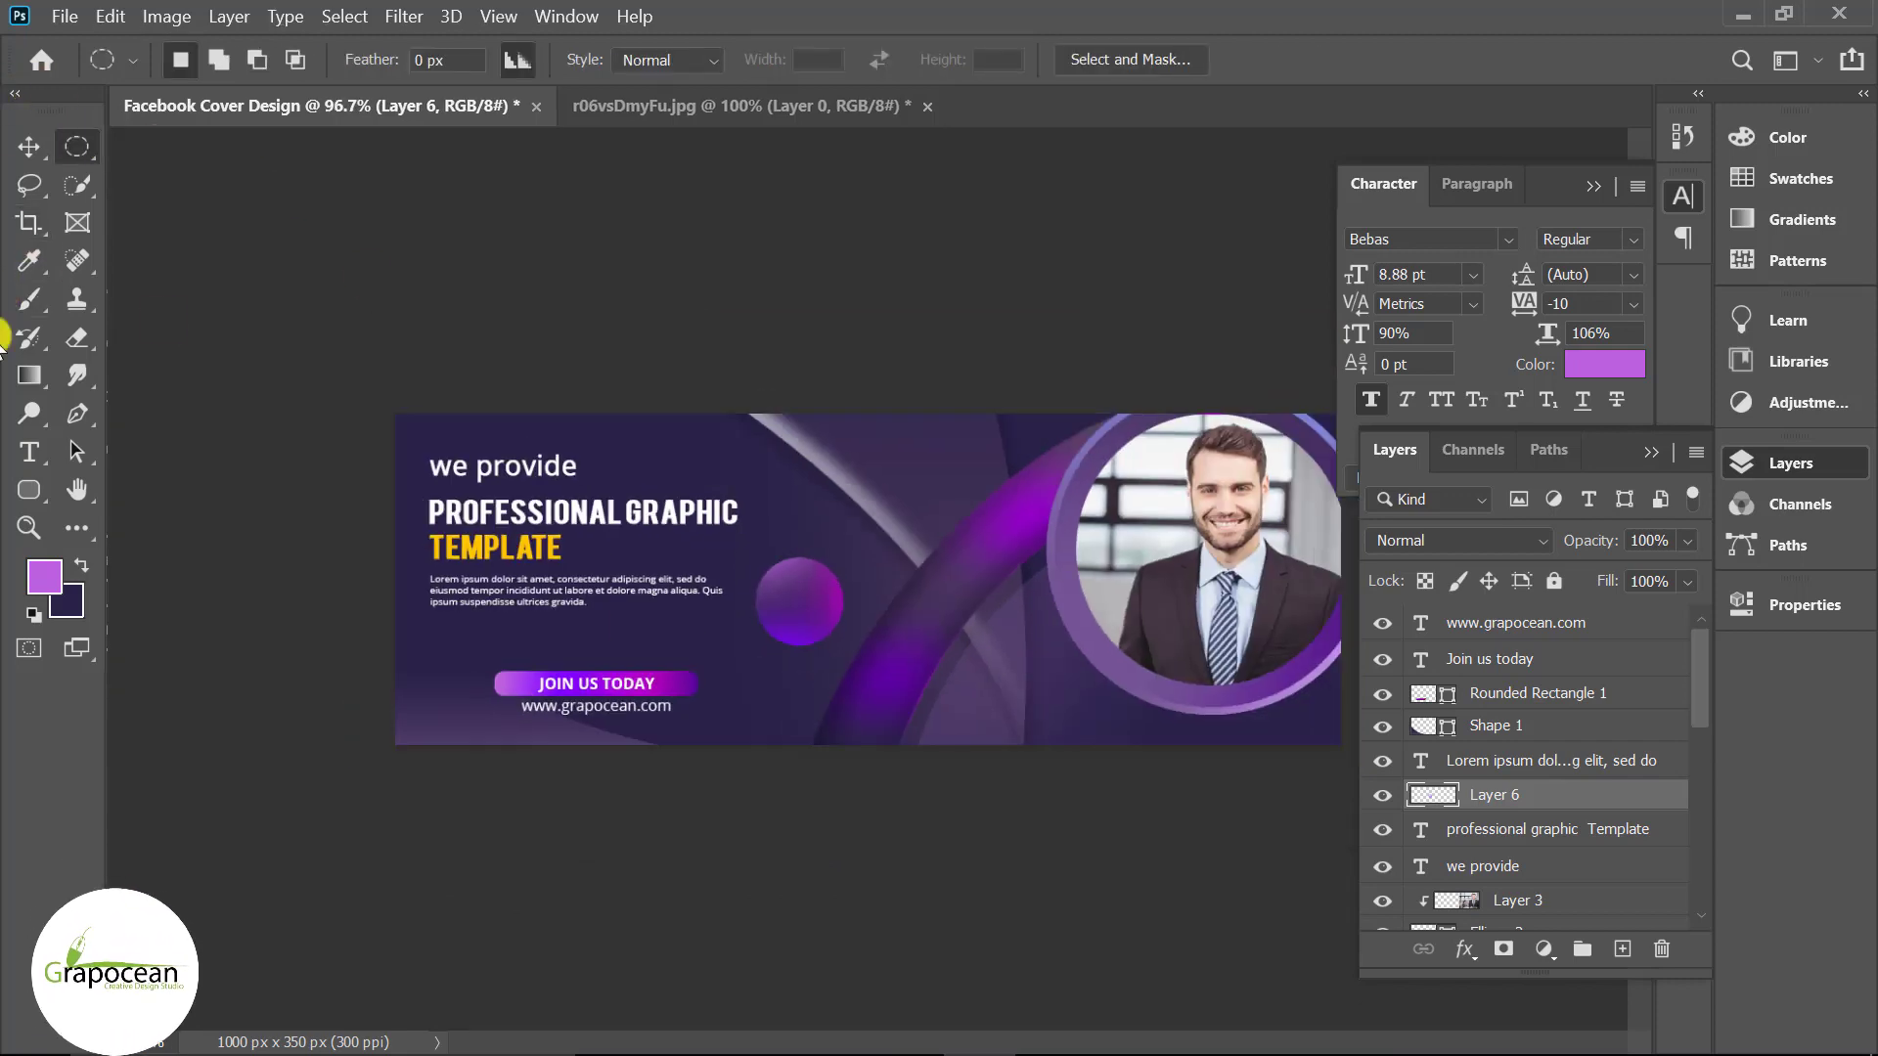
pyautogui.click(33, 127)
pyautogui.moveTo(802, 605); pyautogui.dragTo(1115, 673)
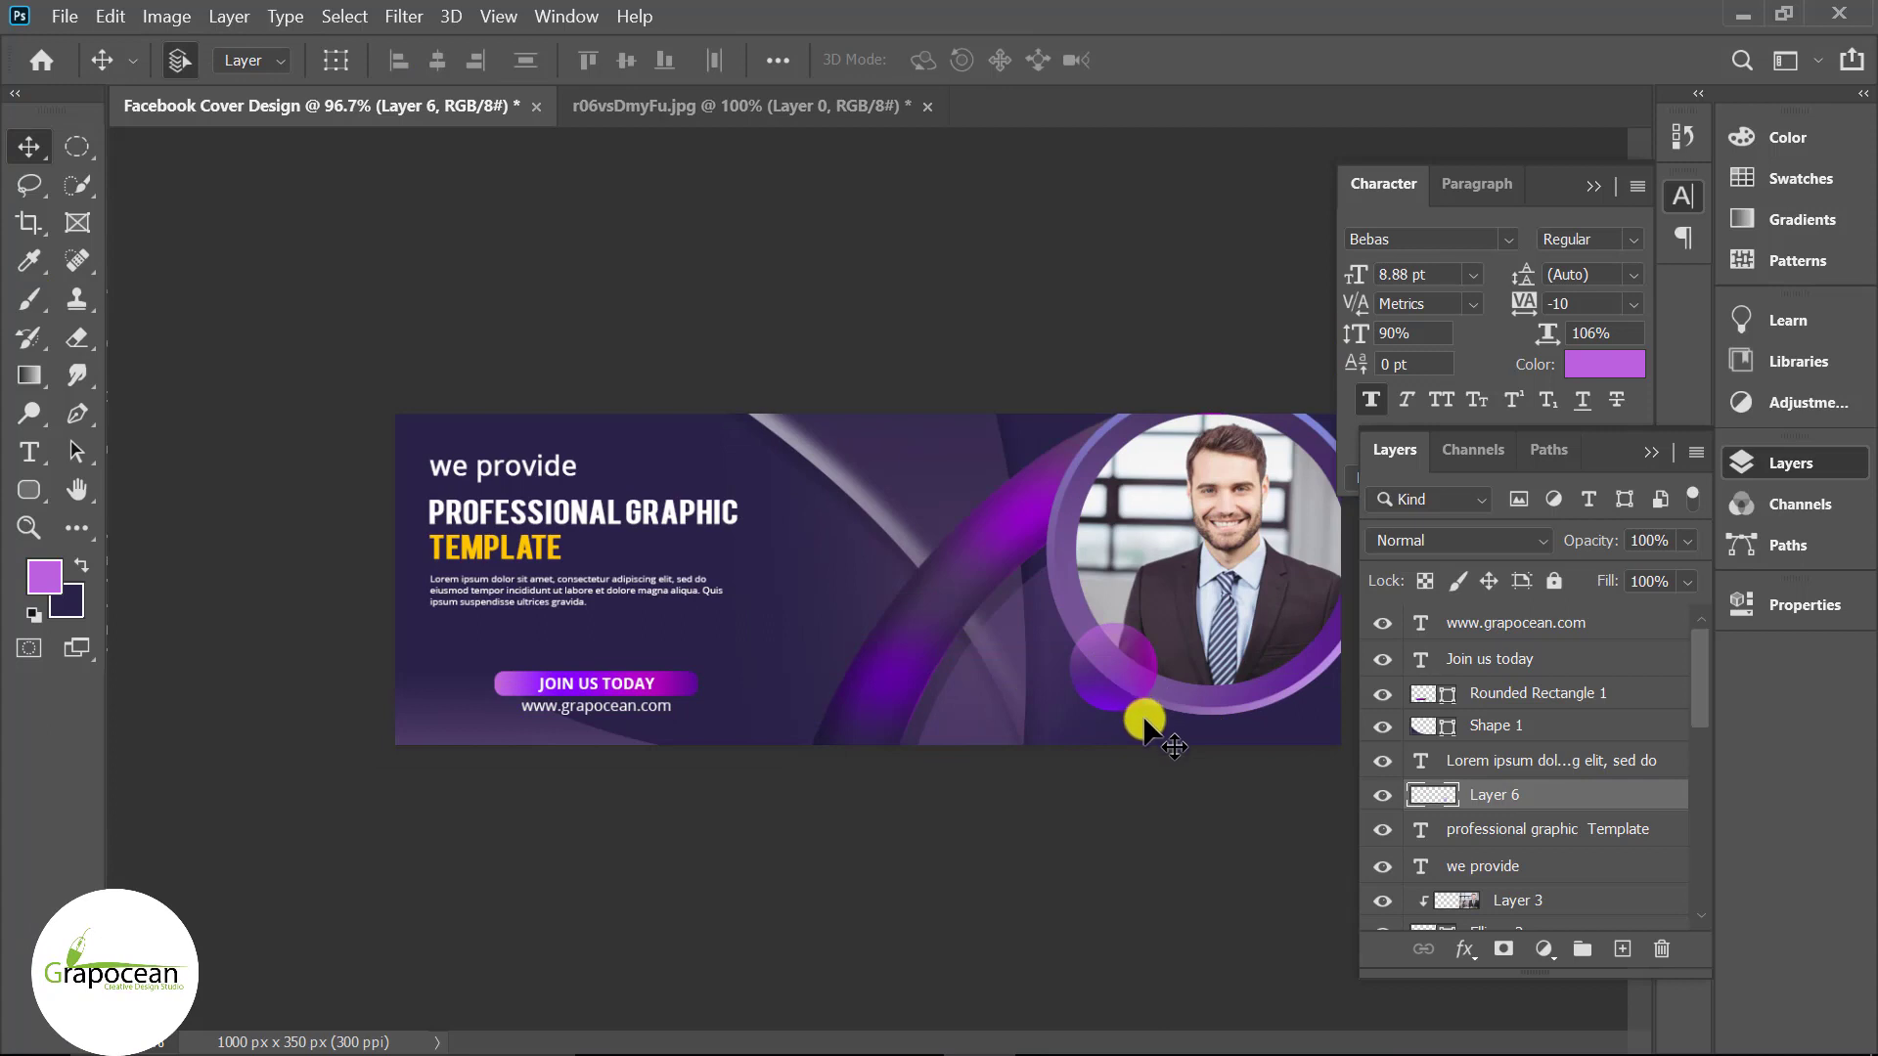
pyautogui.moveTo(1144, 723); pyautogui.dragTo(845, 481)
pyautogui.hotkey('ctrl', 't')
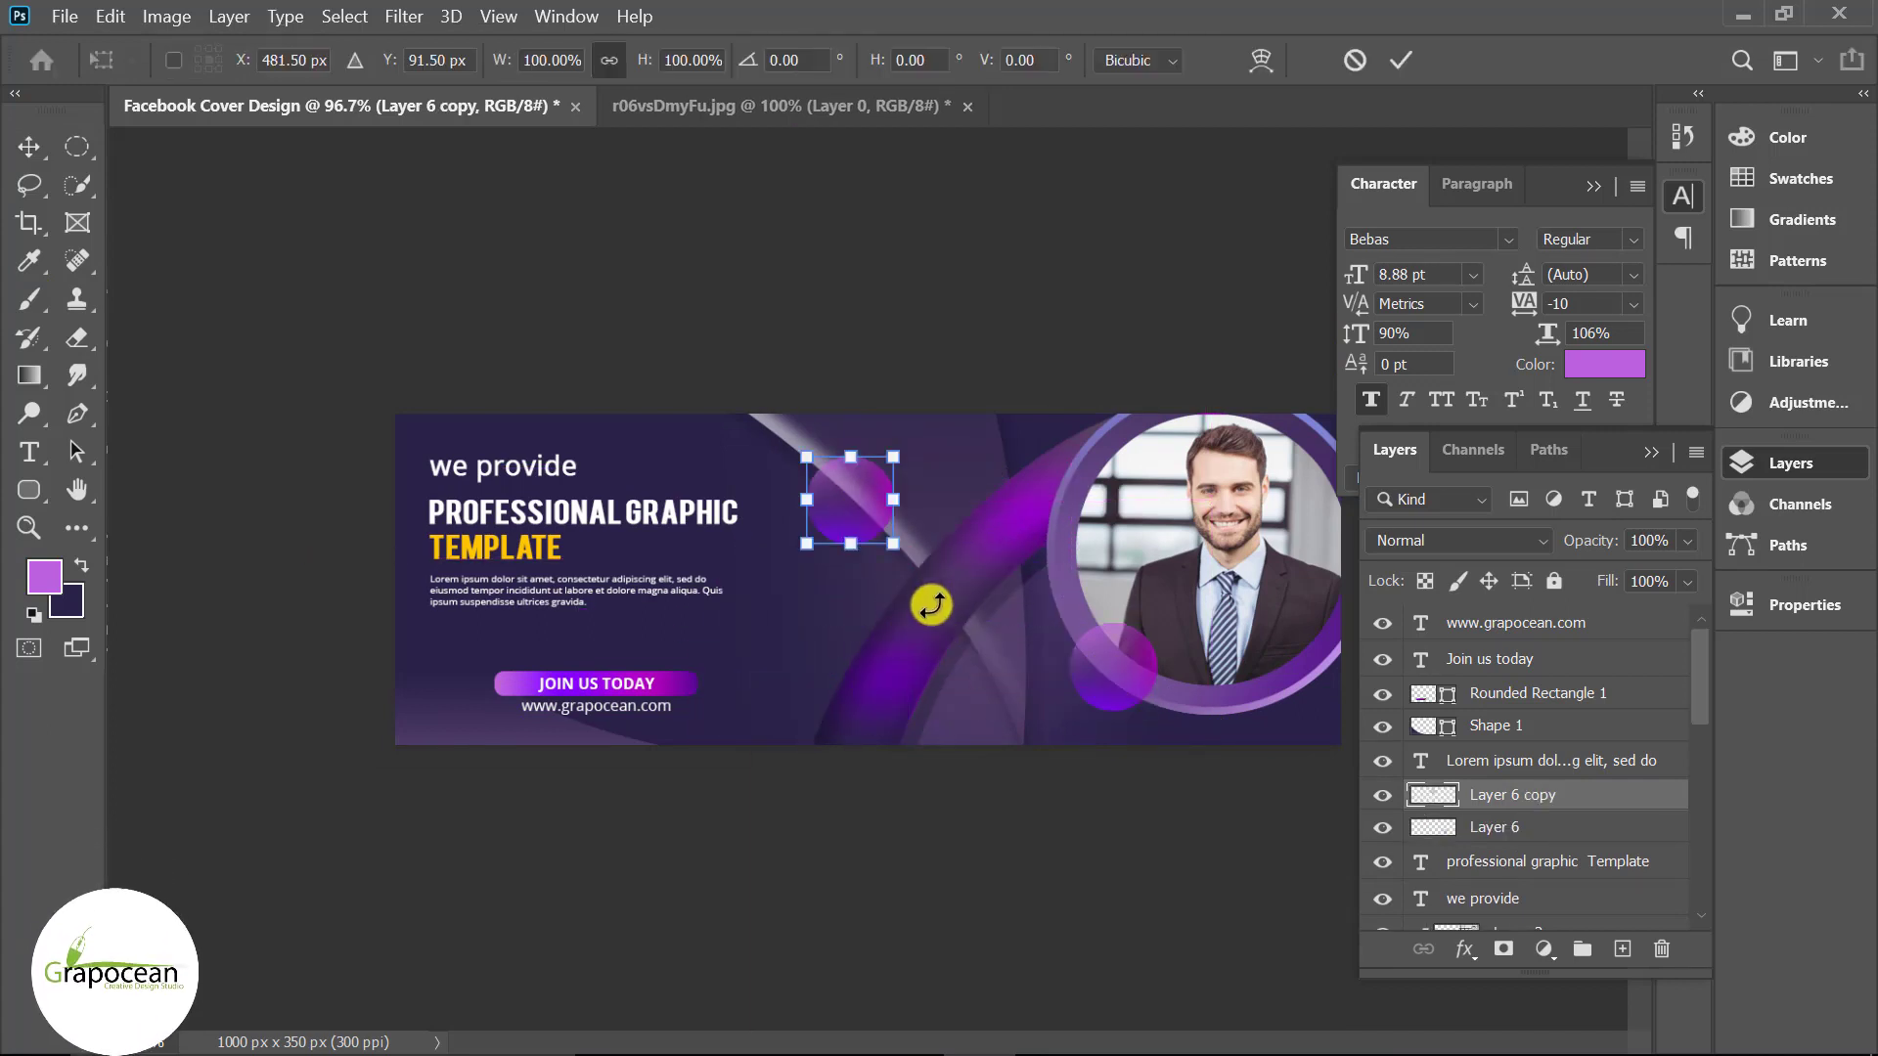
pyautogui.moveTo(893, 542); pyautogui.dragTo(931, 581)
pyautogui.moveTo(897, 505)
pyautogui.mouseDown()
pyautogui.moveTo(826, 572)
pyautogui.moveTo(866, 500)
pyautogui.mouseUp()
pyautogui.click(1409, 67)
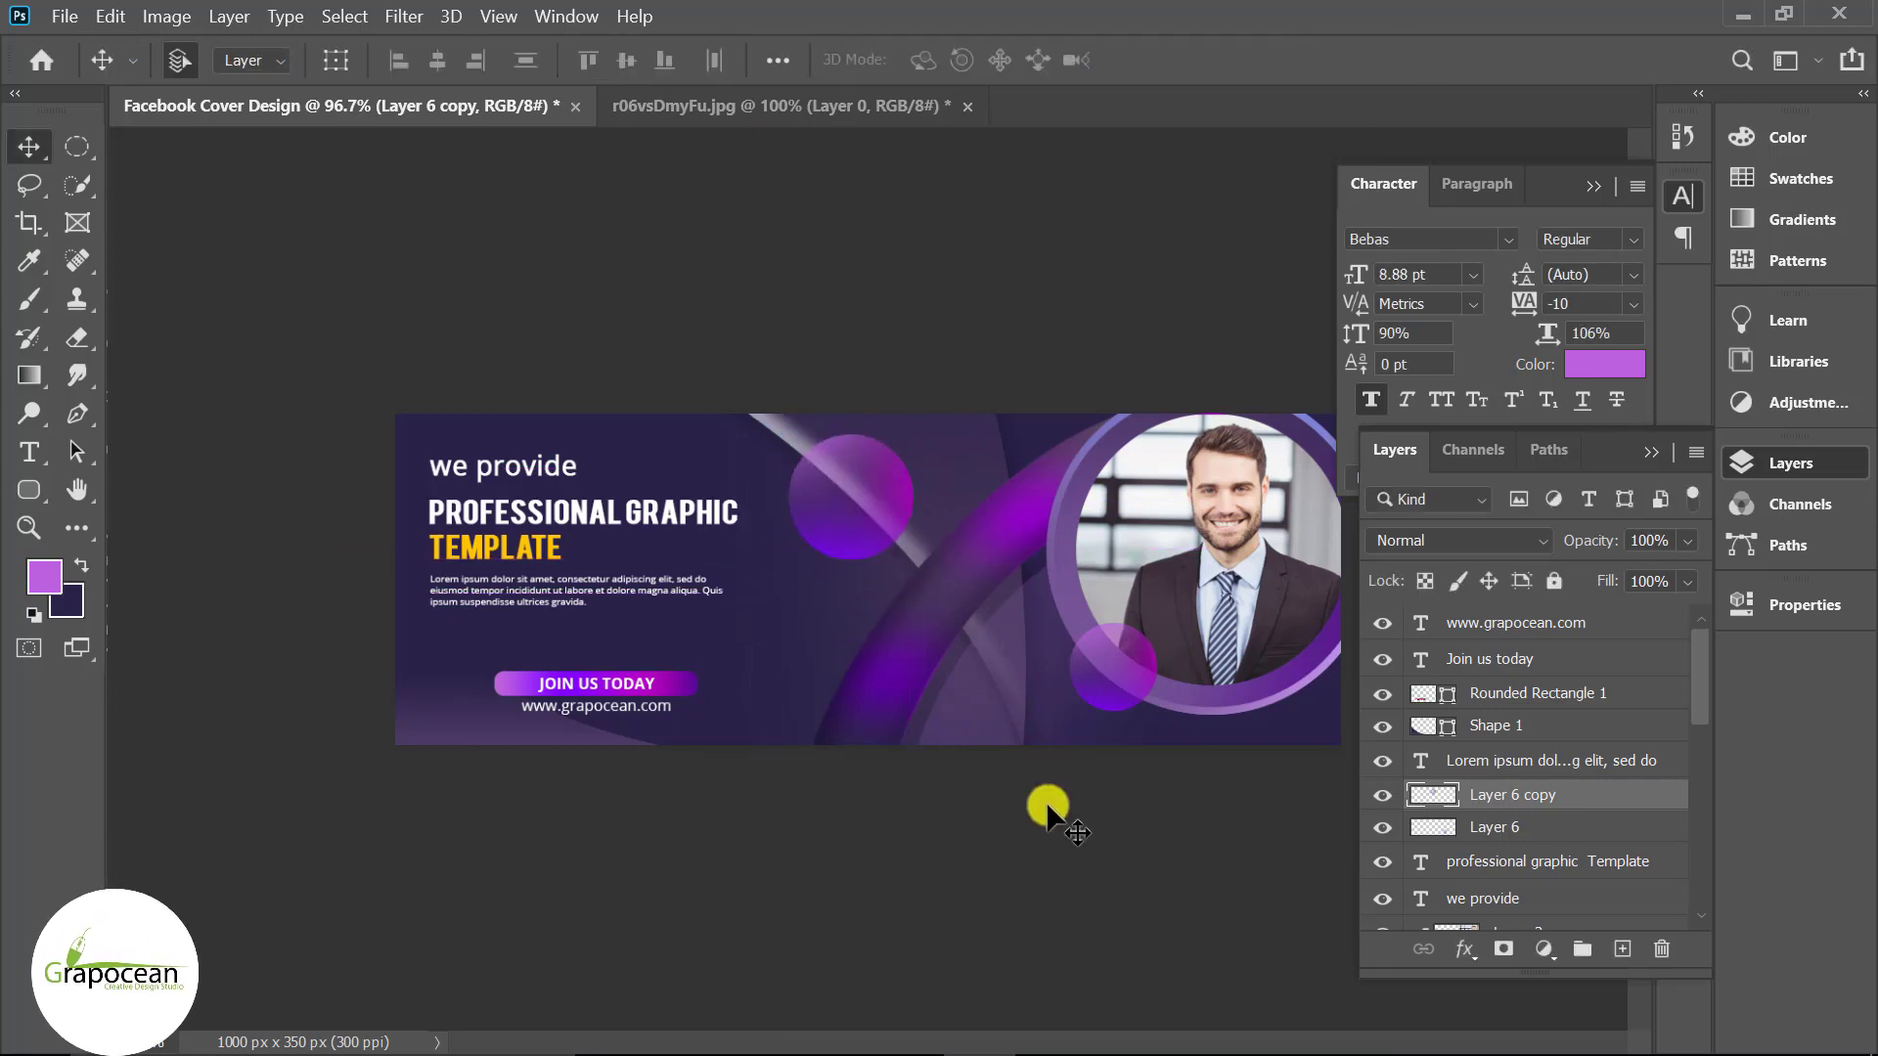
# - Duplicate the original Layer 6 sphere and enlarge the copy to about 134%
pyautogui.scroll(1, 1111, 796)
pyautogui.click(1380, 813)
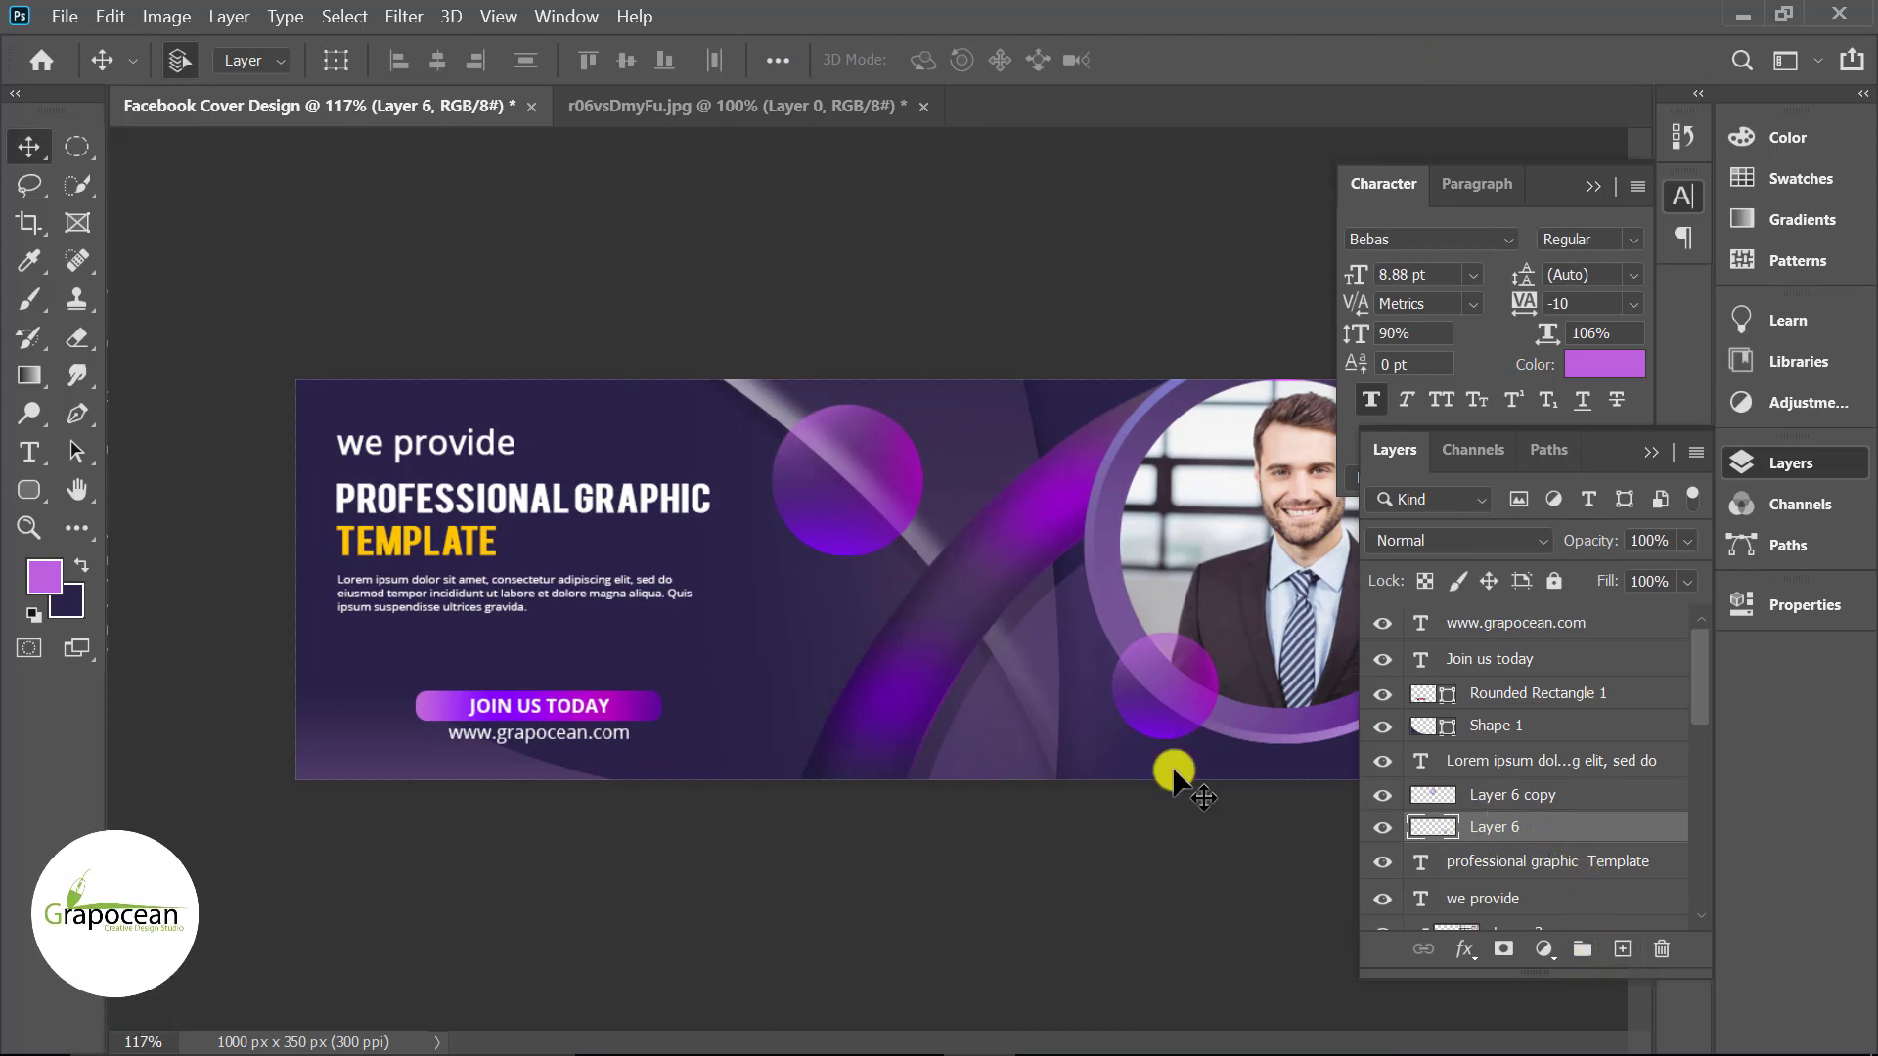
pyautogui.moveTo(1534, 827); pyautogui.dragTo(1620, 947)
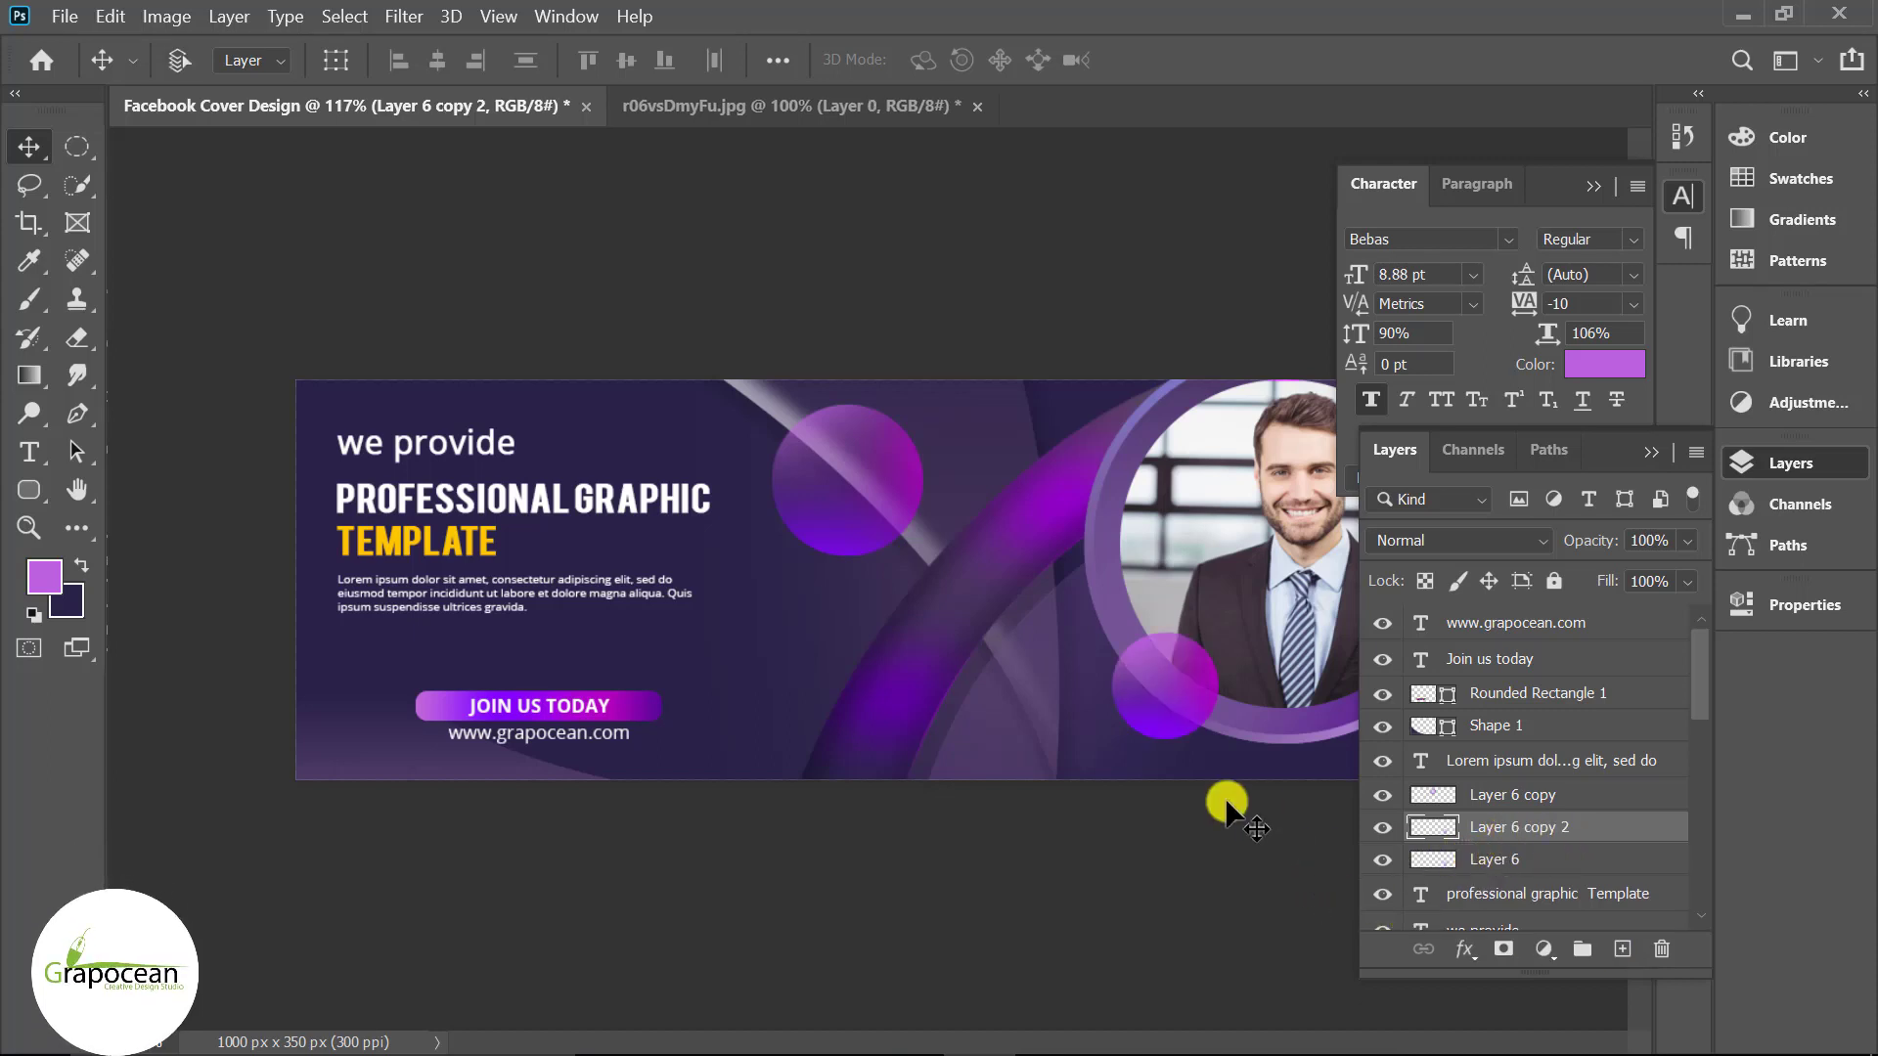
pyautogui.hotkey('ctrl', 't')
pyautogui.moveTo(1222, 743); pyautogui.dragTo(1316, 702)
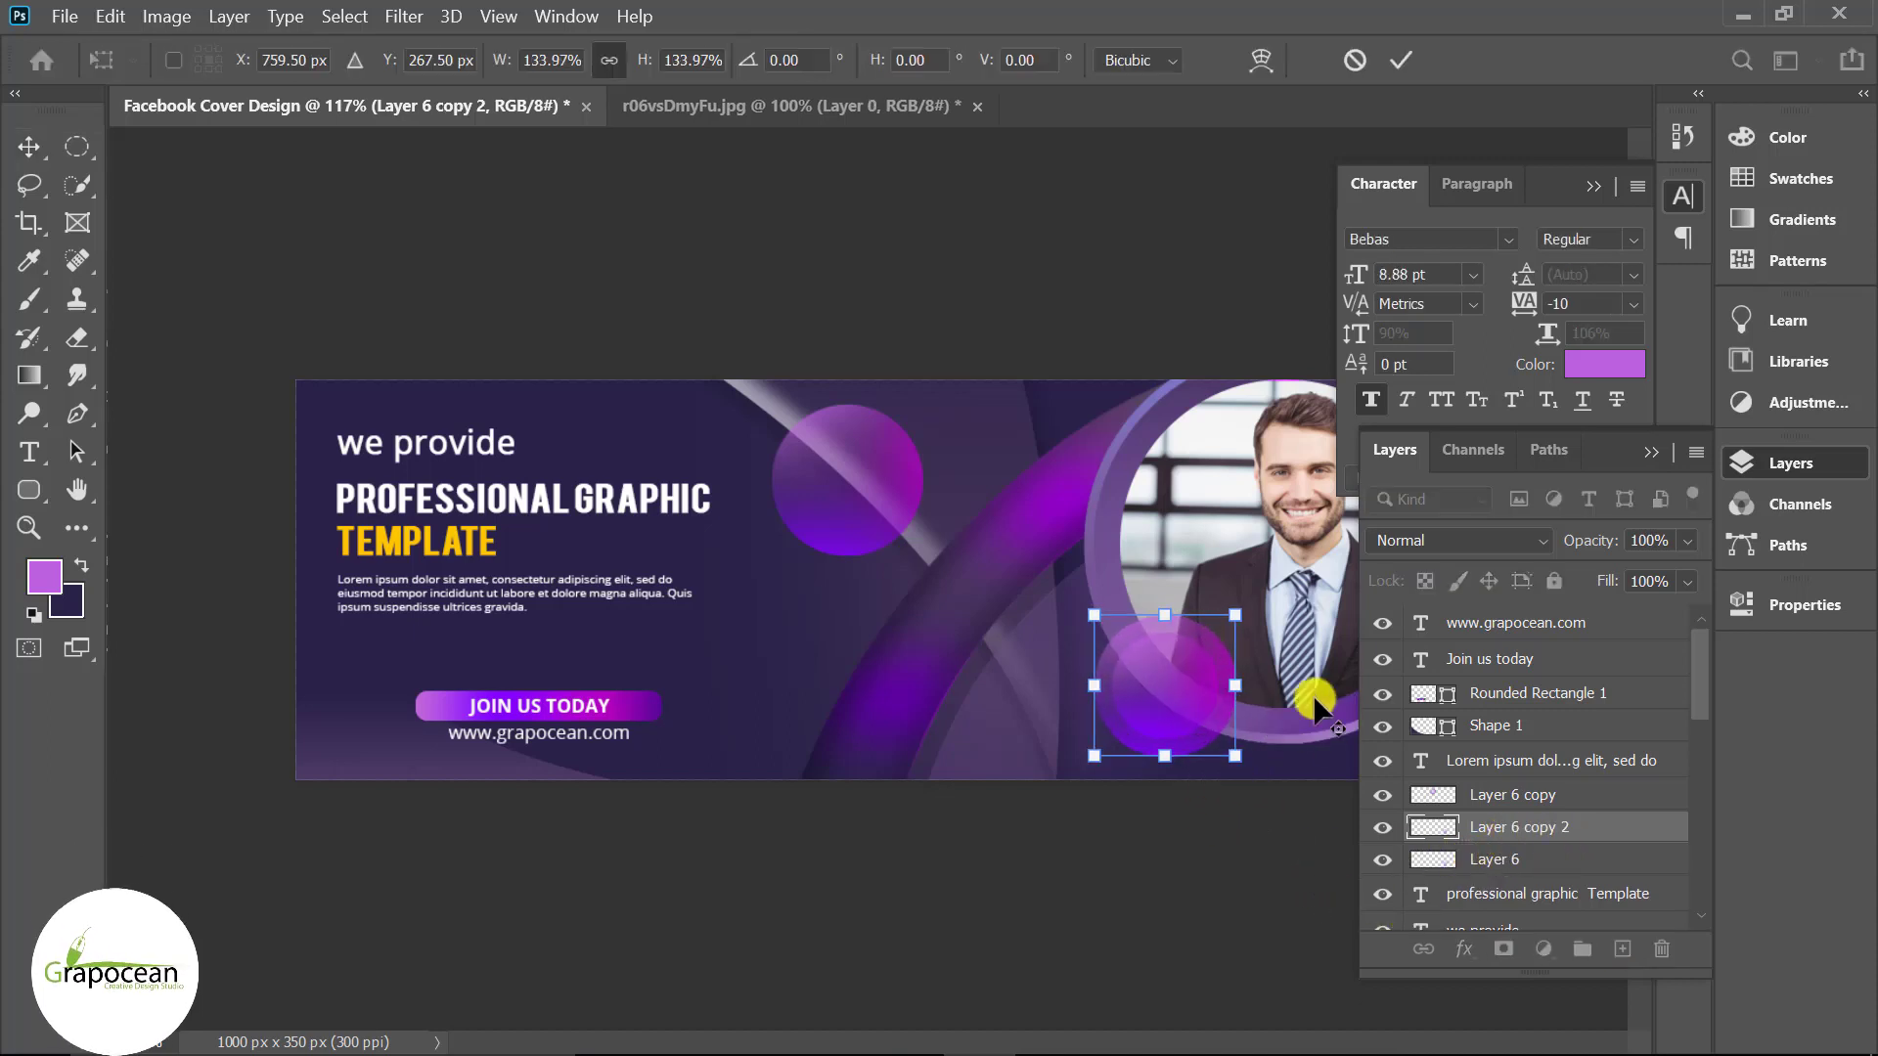
pyautogui.click(1402, 62)
pyautogui.hotkey('ctrl', '-')
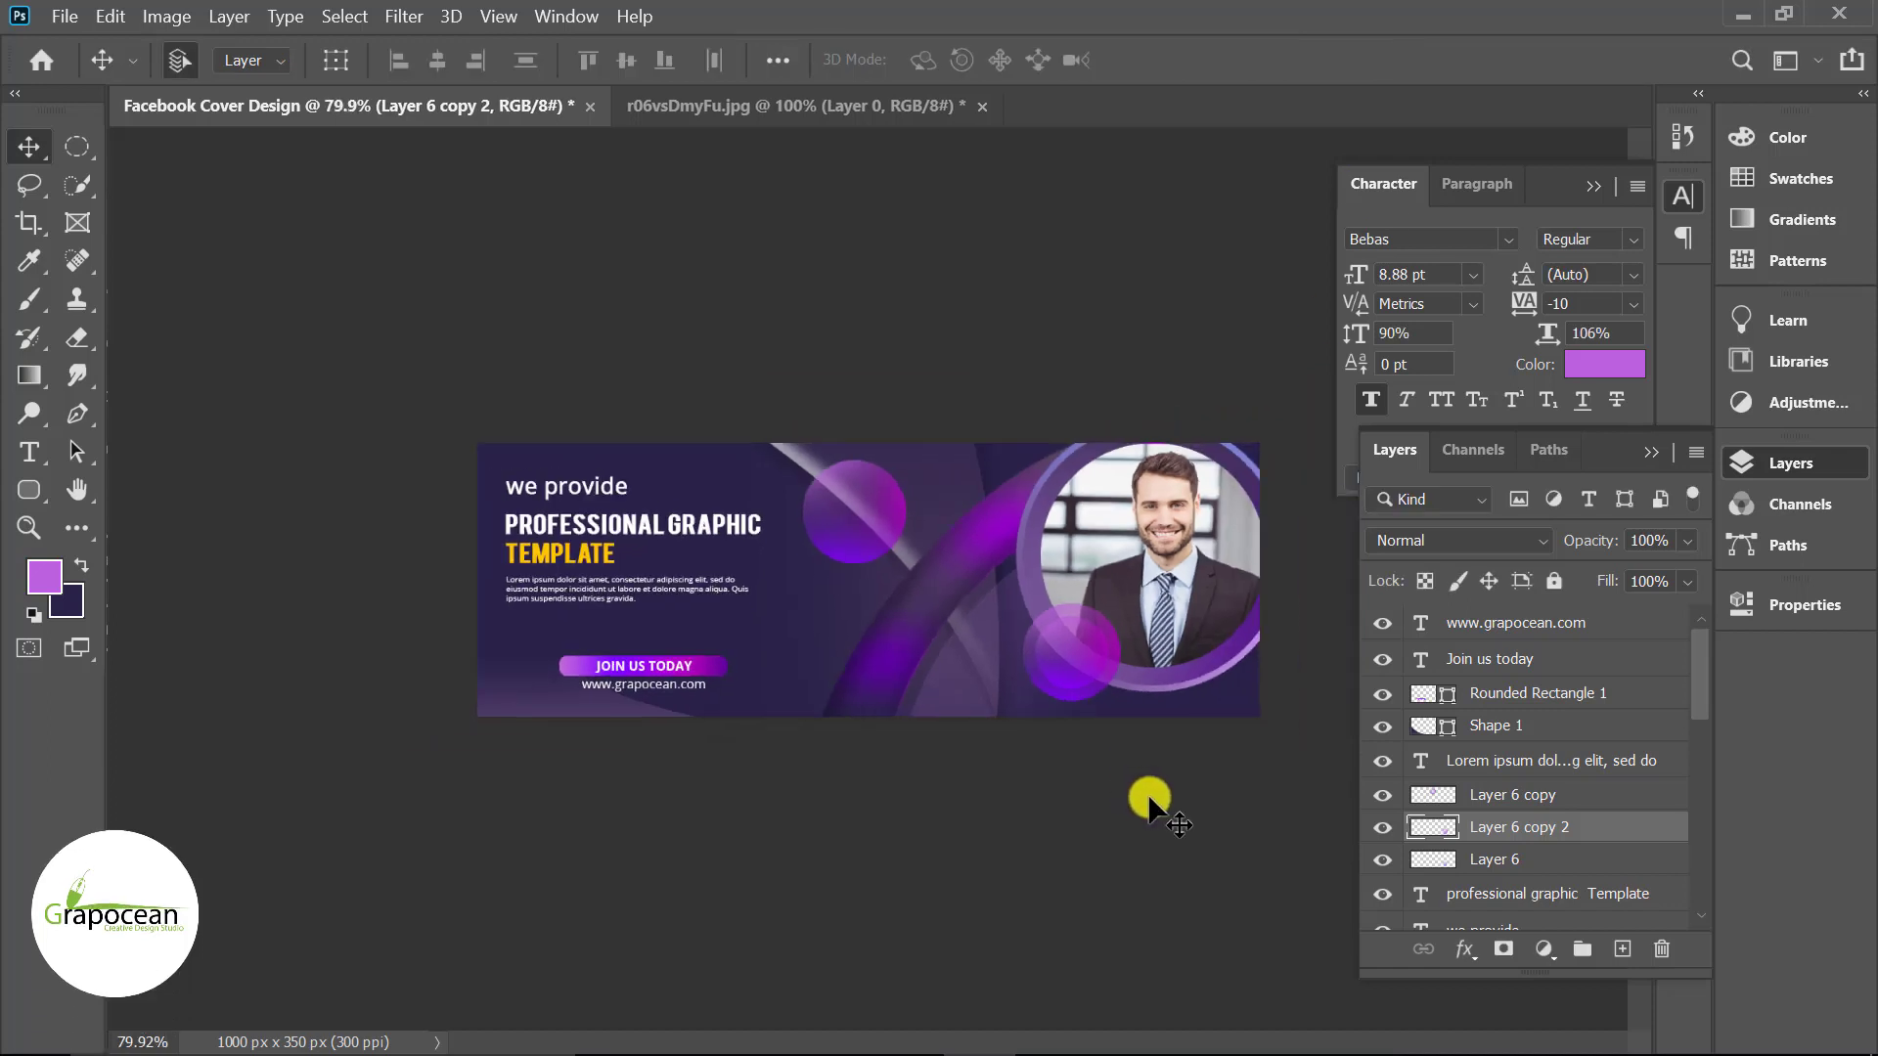
pyautogui.scroll(3, 1203, 783)
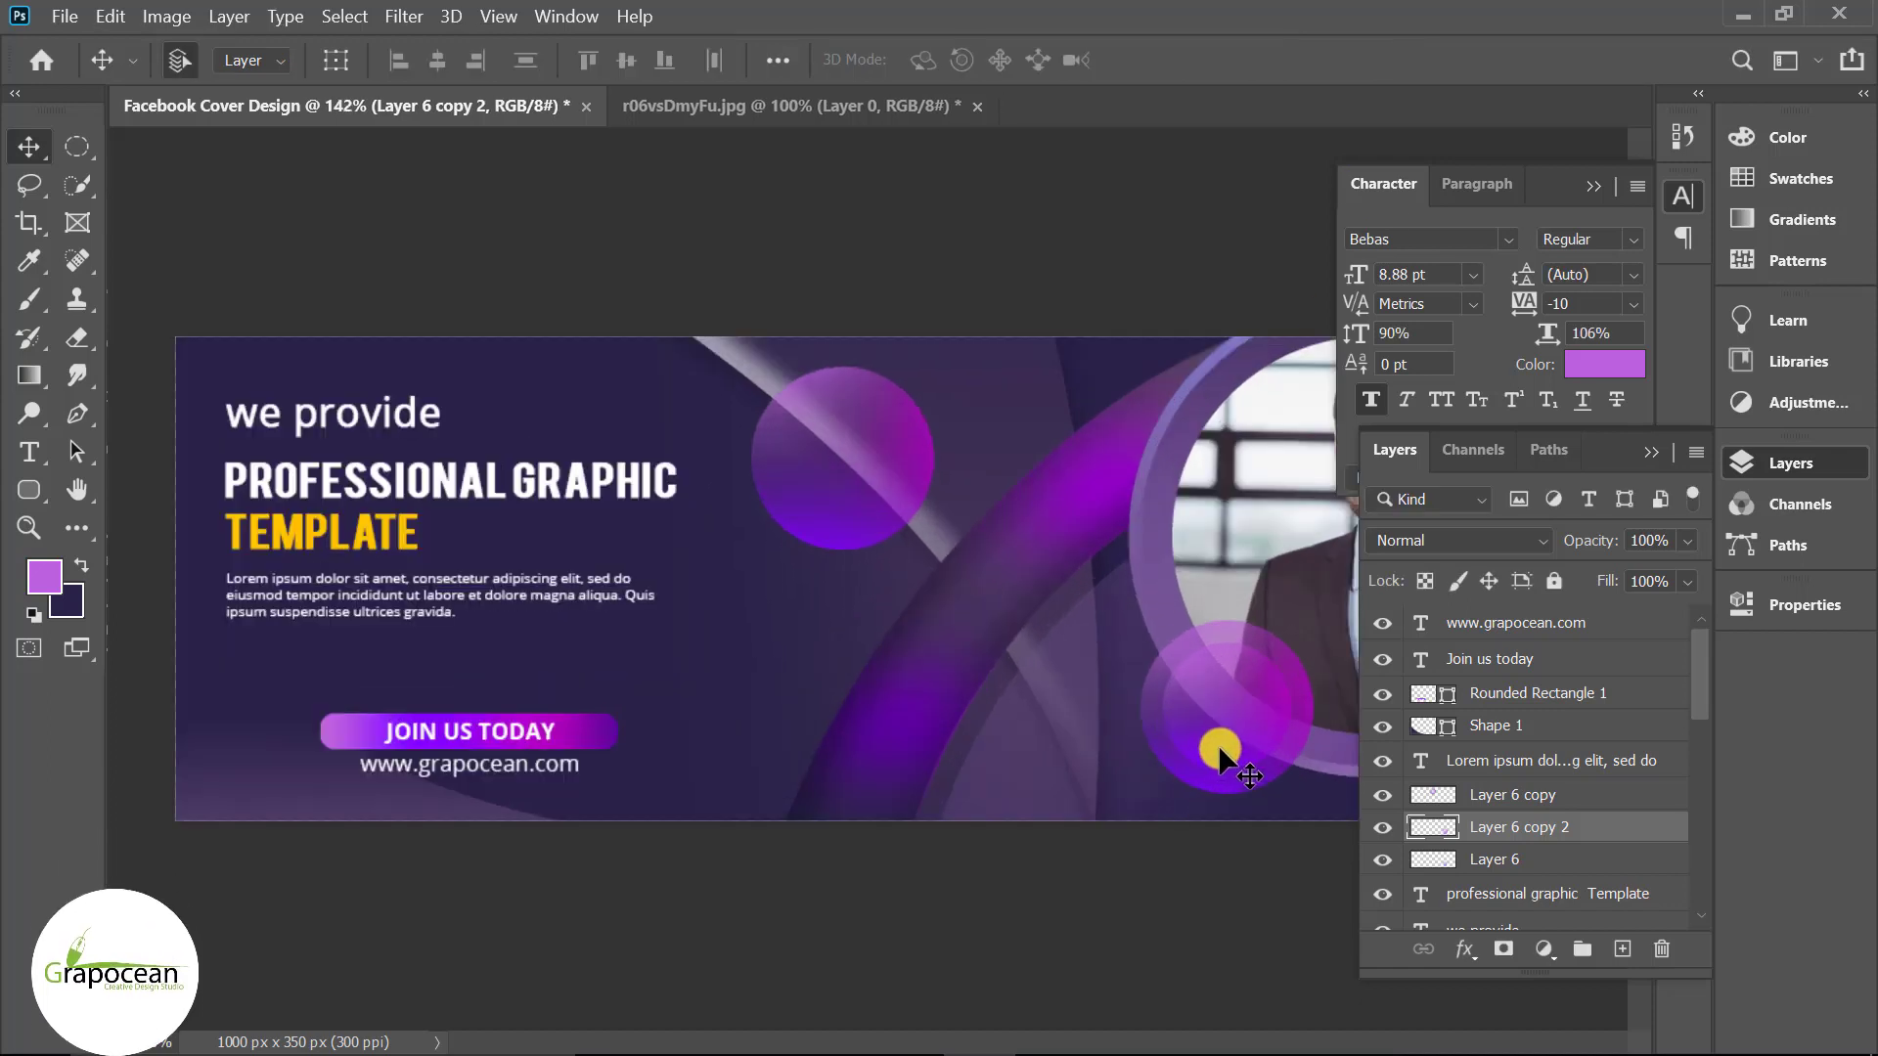
# - Lay Layer 6 copy 2 over the top-centre sphere and shrink Layer 6 copy to about 80%
pyautogui.moveTo(1221, 749)
pyautogui.mouseDown()
pyautogui.moveTo(877, 469)
pyautogui.moveTo(845, 493)
pyautogui.mouseUp()
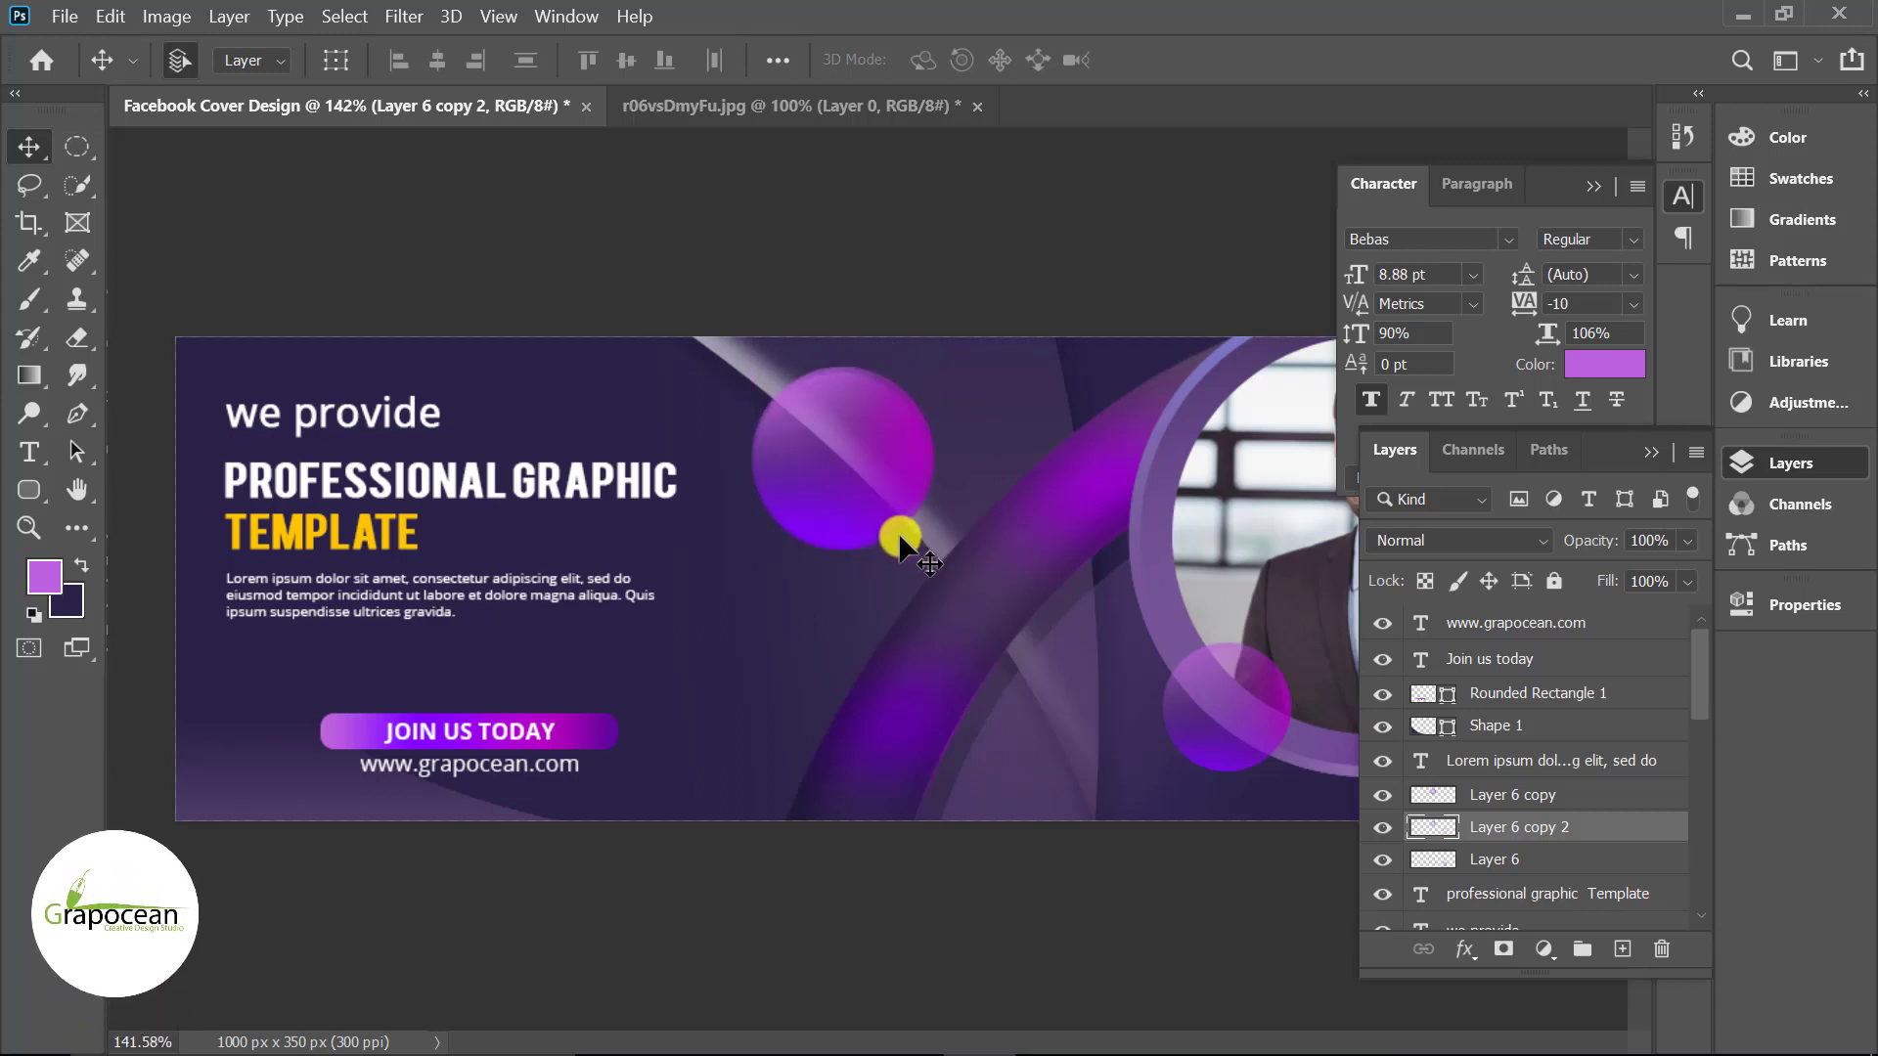
pyautogui.click(873, 491)
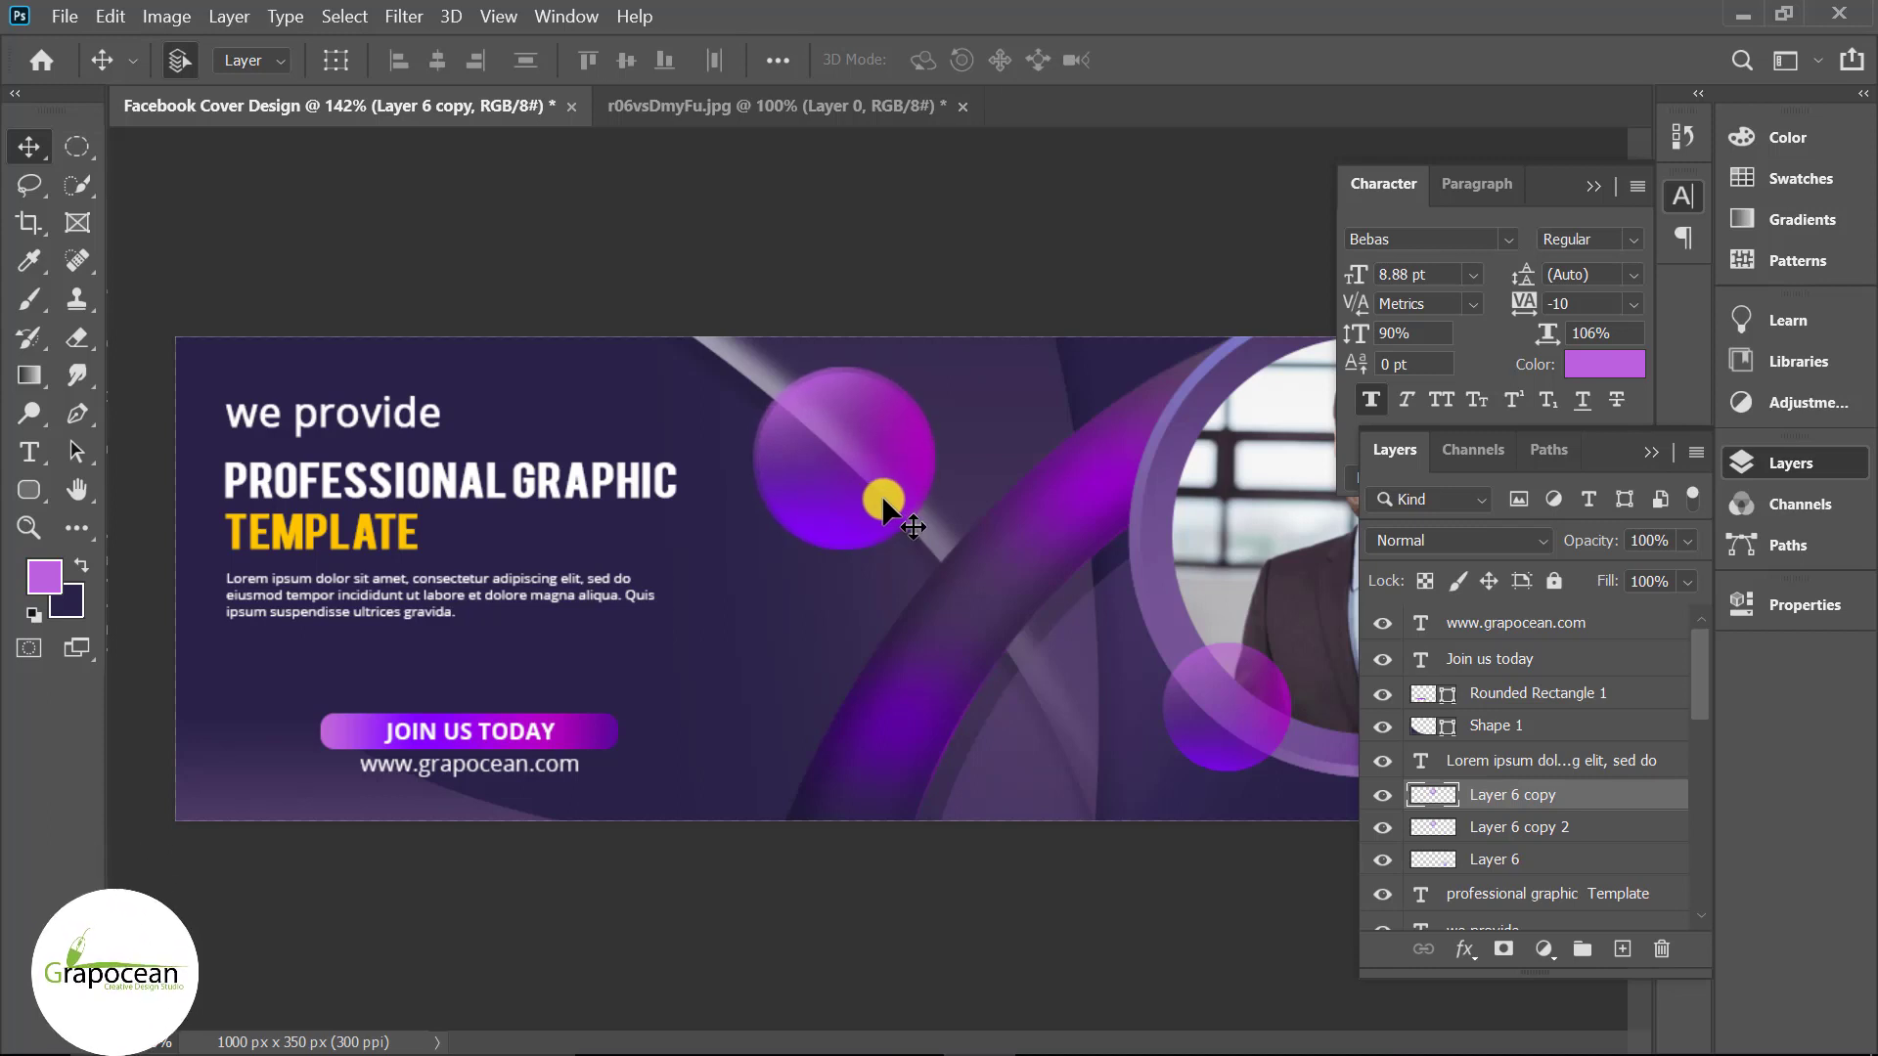
pyautogui.hotkey('ctrl', 't')
pyautogui.moveTo(934, 548); pyautogui.dragTo(918, 539)
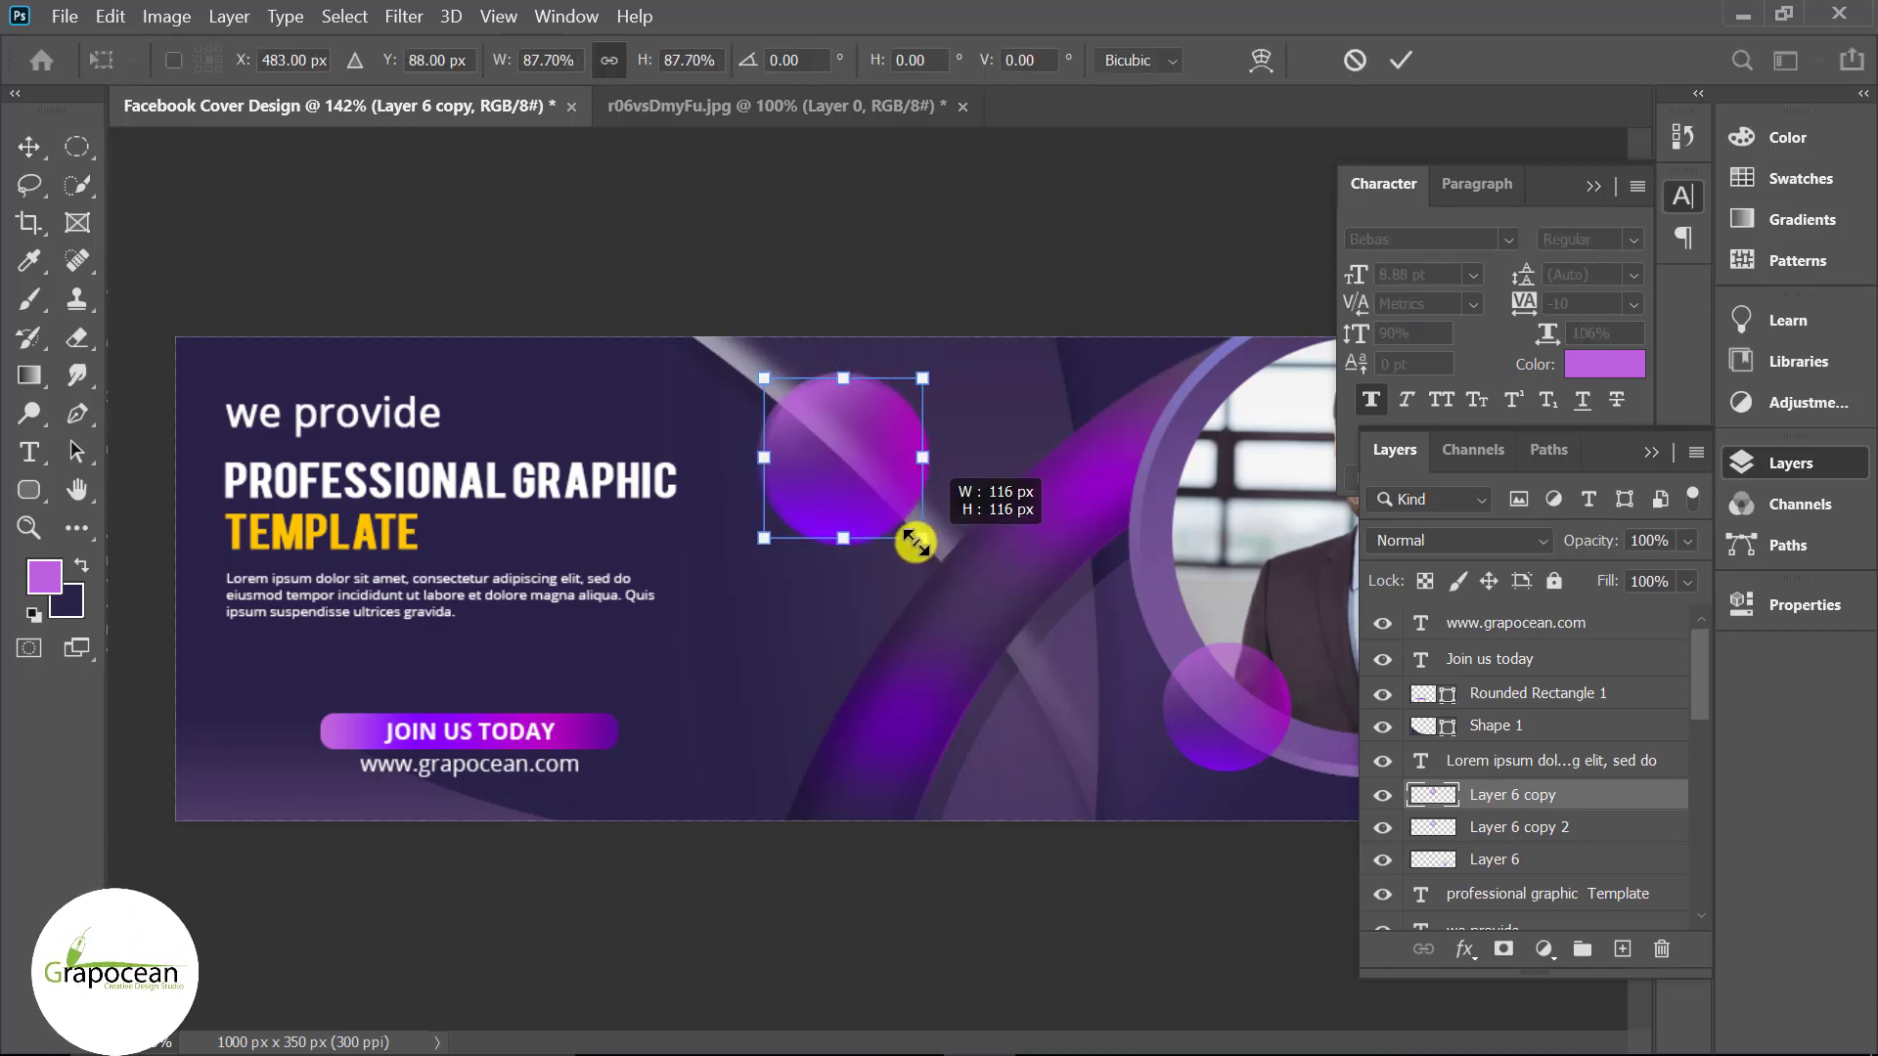
pyautogui.click(1401, 59)
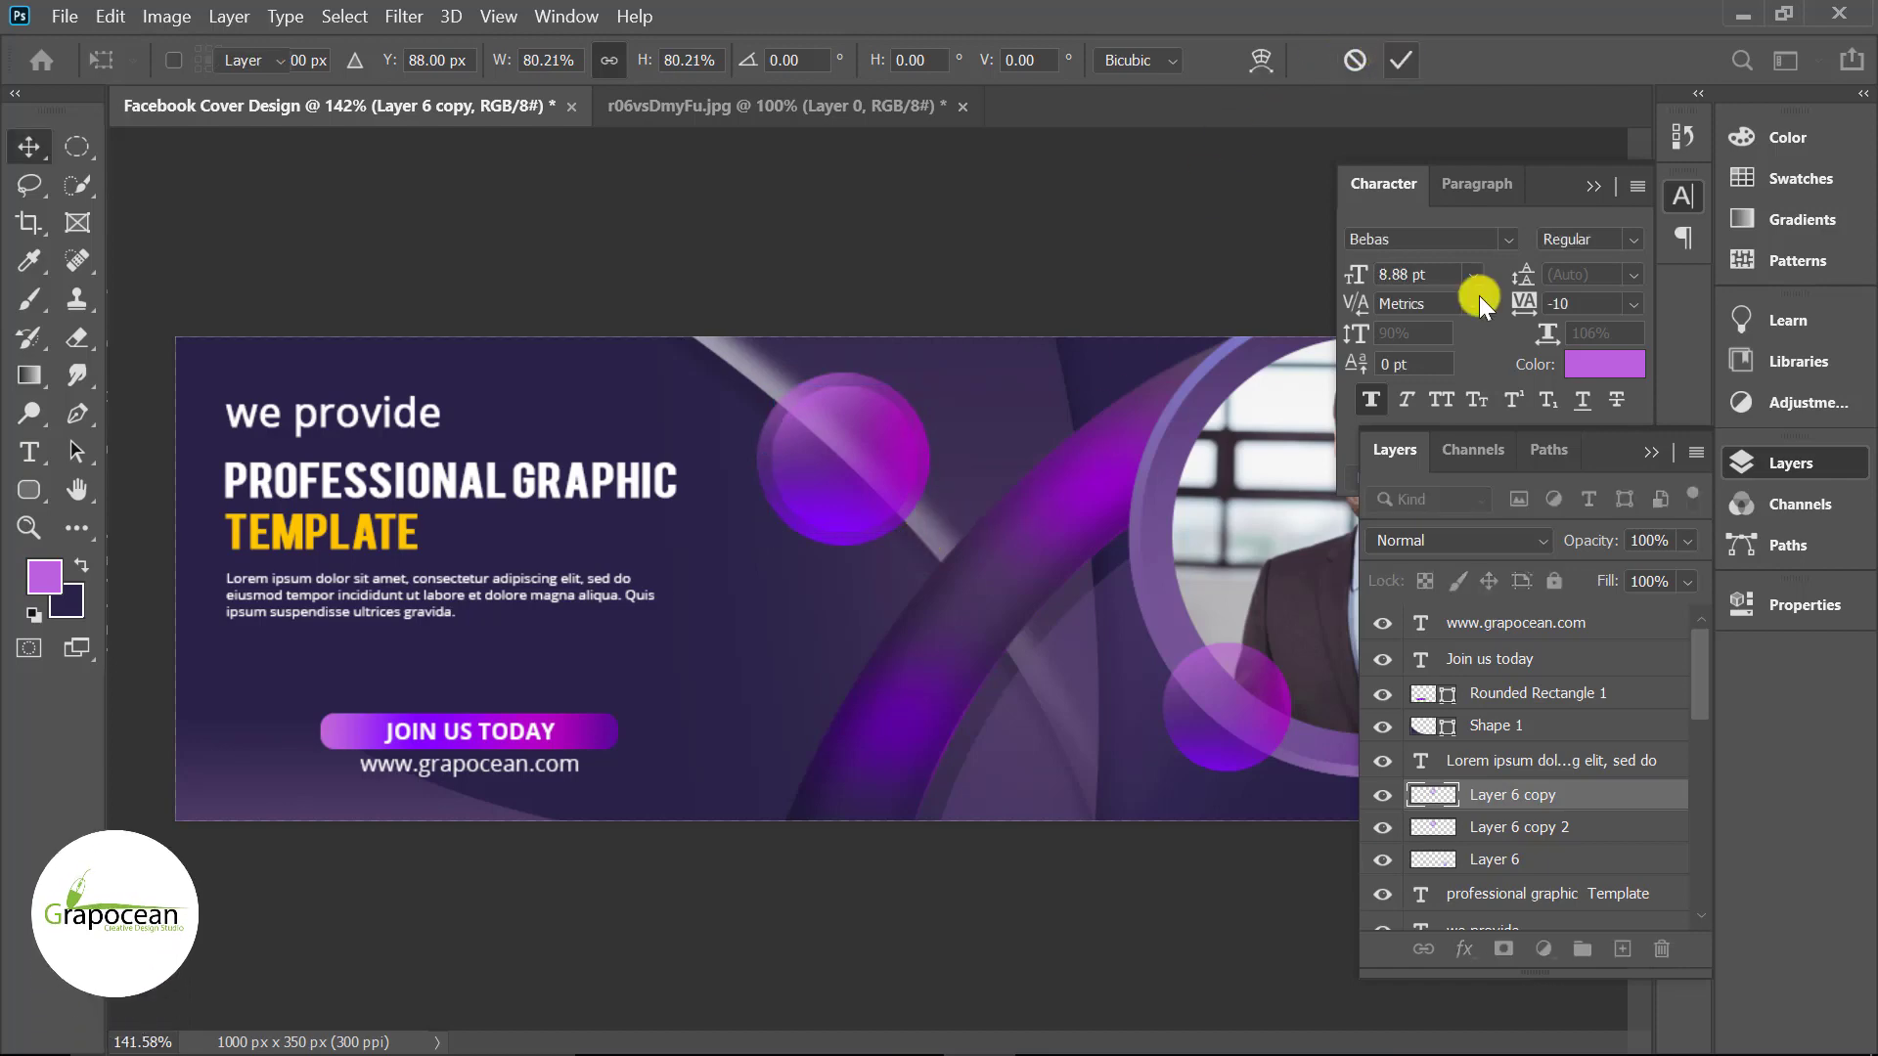
pyautogui.scroll(-5, 685, 567)
pyautogui.scroll(6, 0, 543)
# - Add white '40%' text (#ffffff) and move it up into the top circle
pyautogui.click(46, 451)
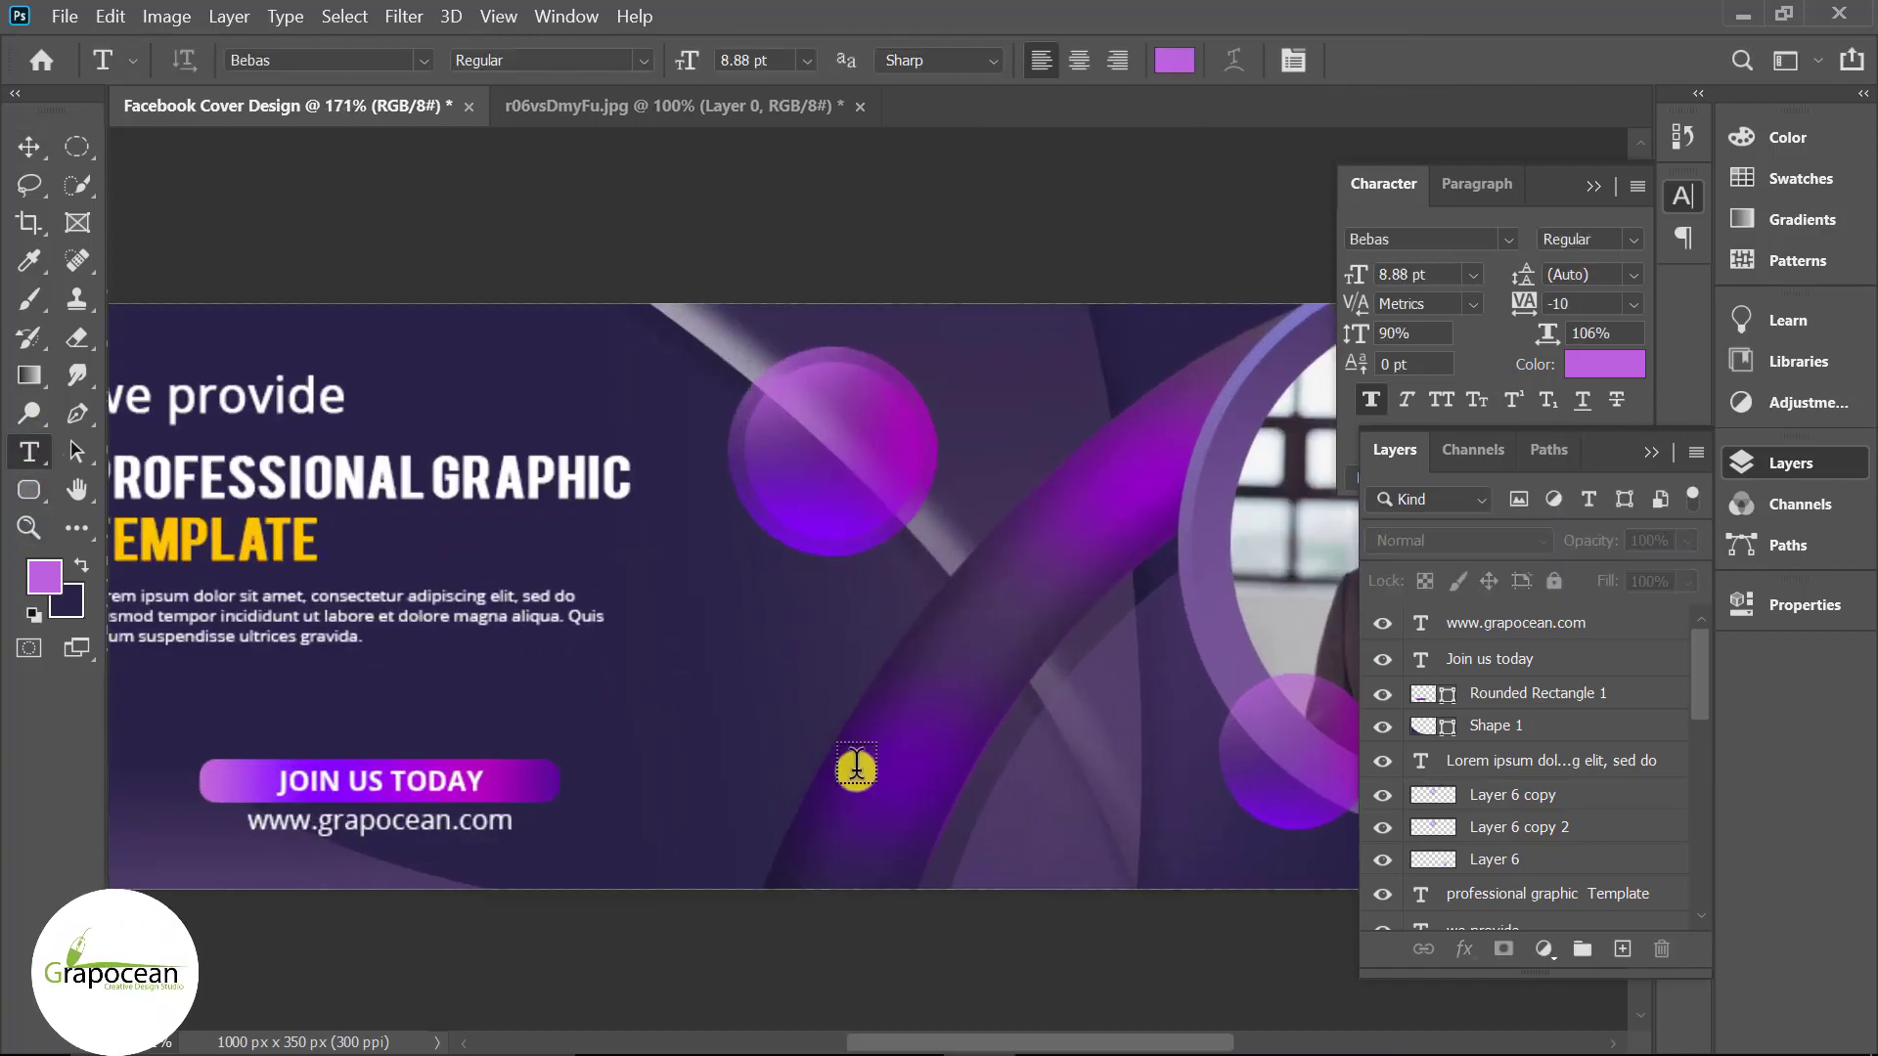
pyautogui.click(763, 672)
pyautogui.press('BackSpace')
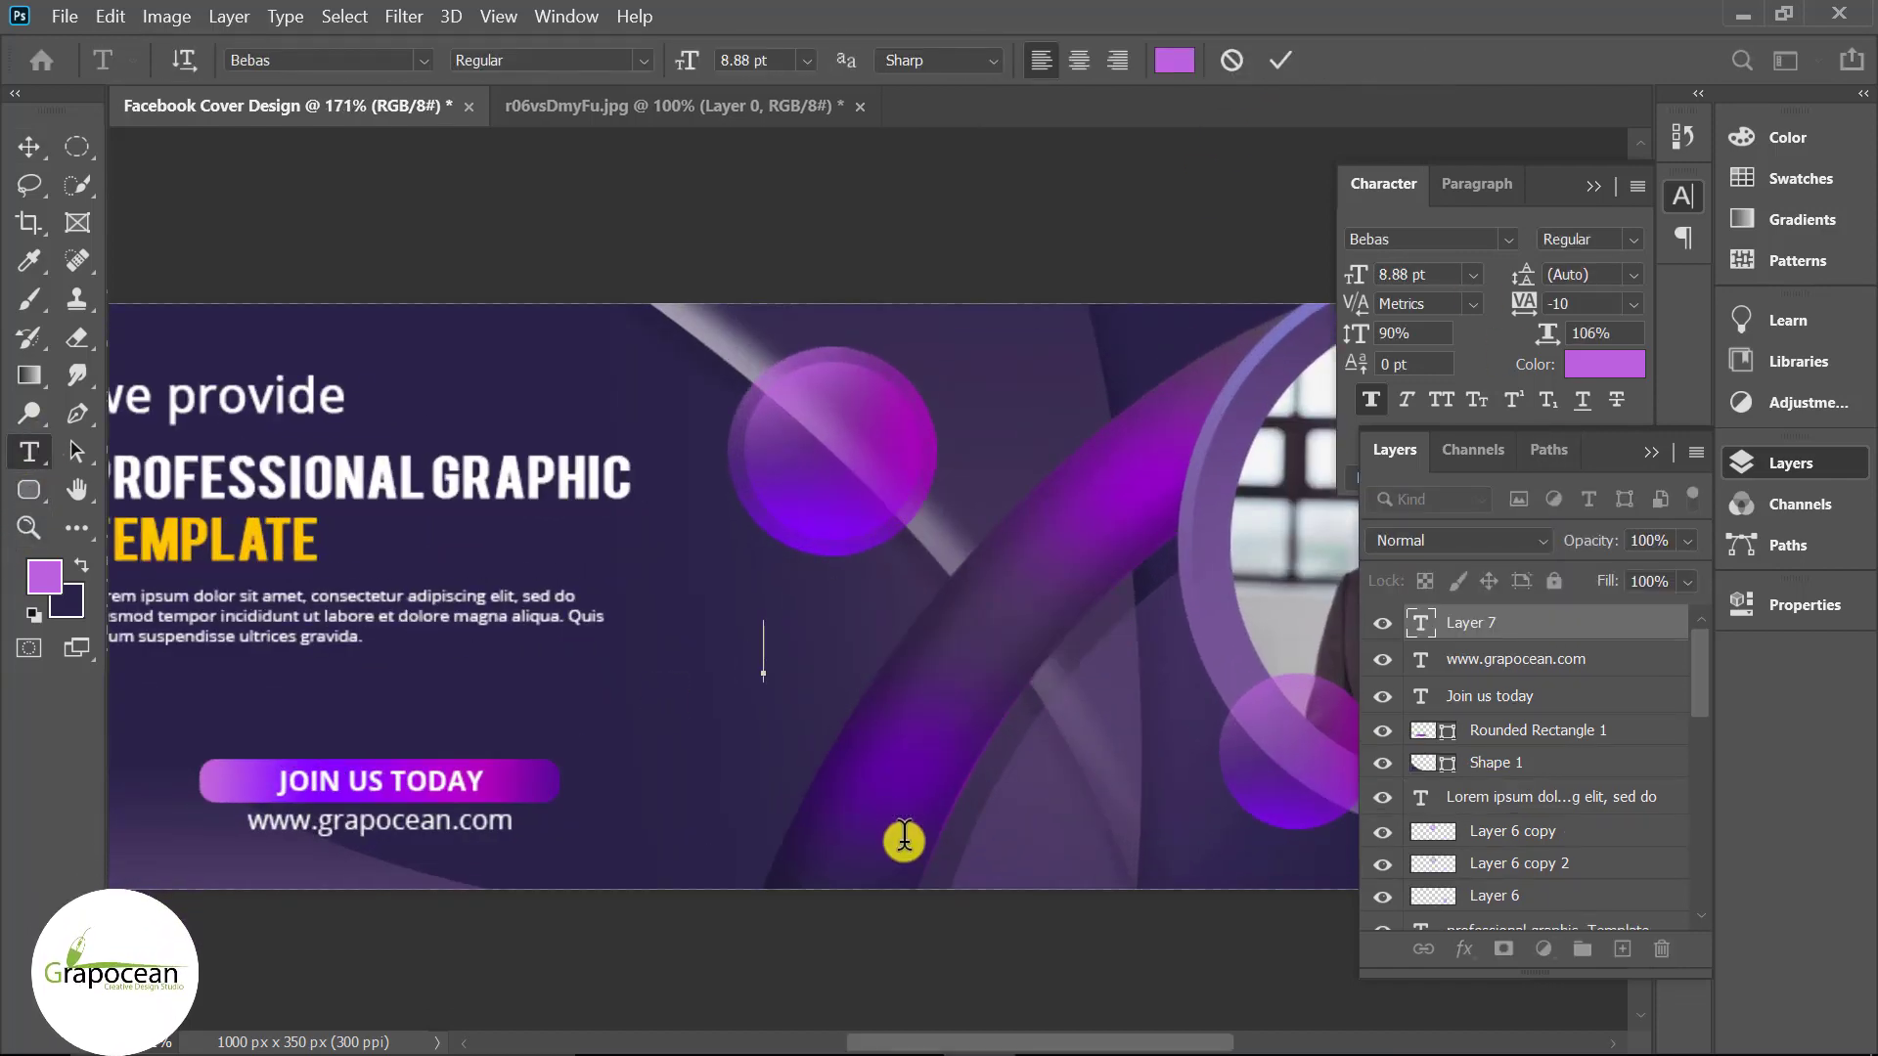
pyautogui.write('40%')
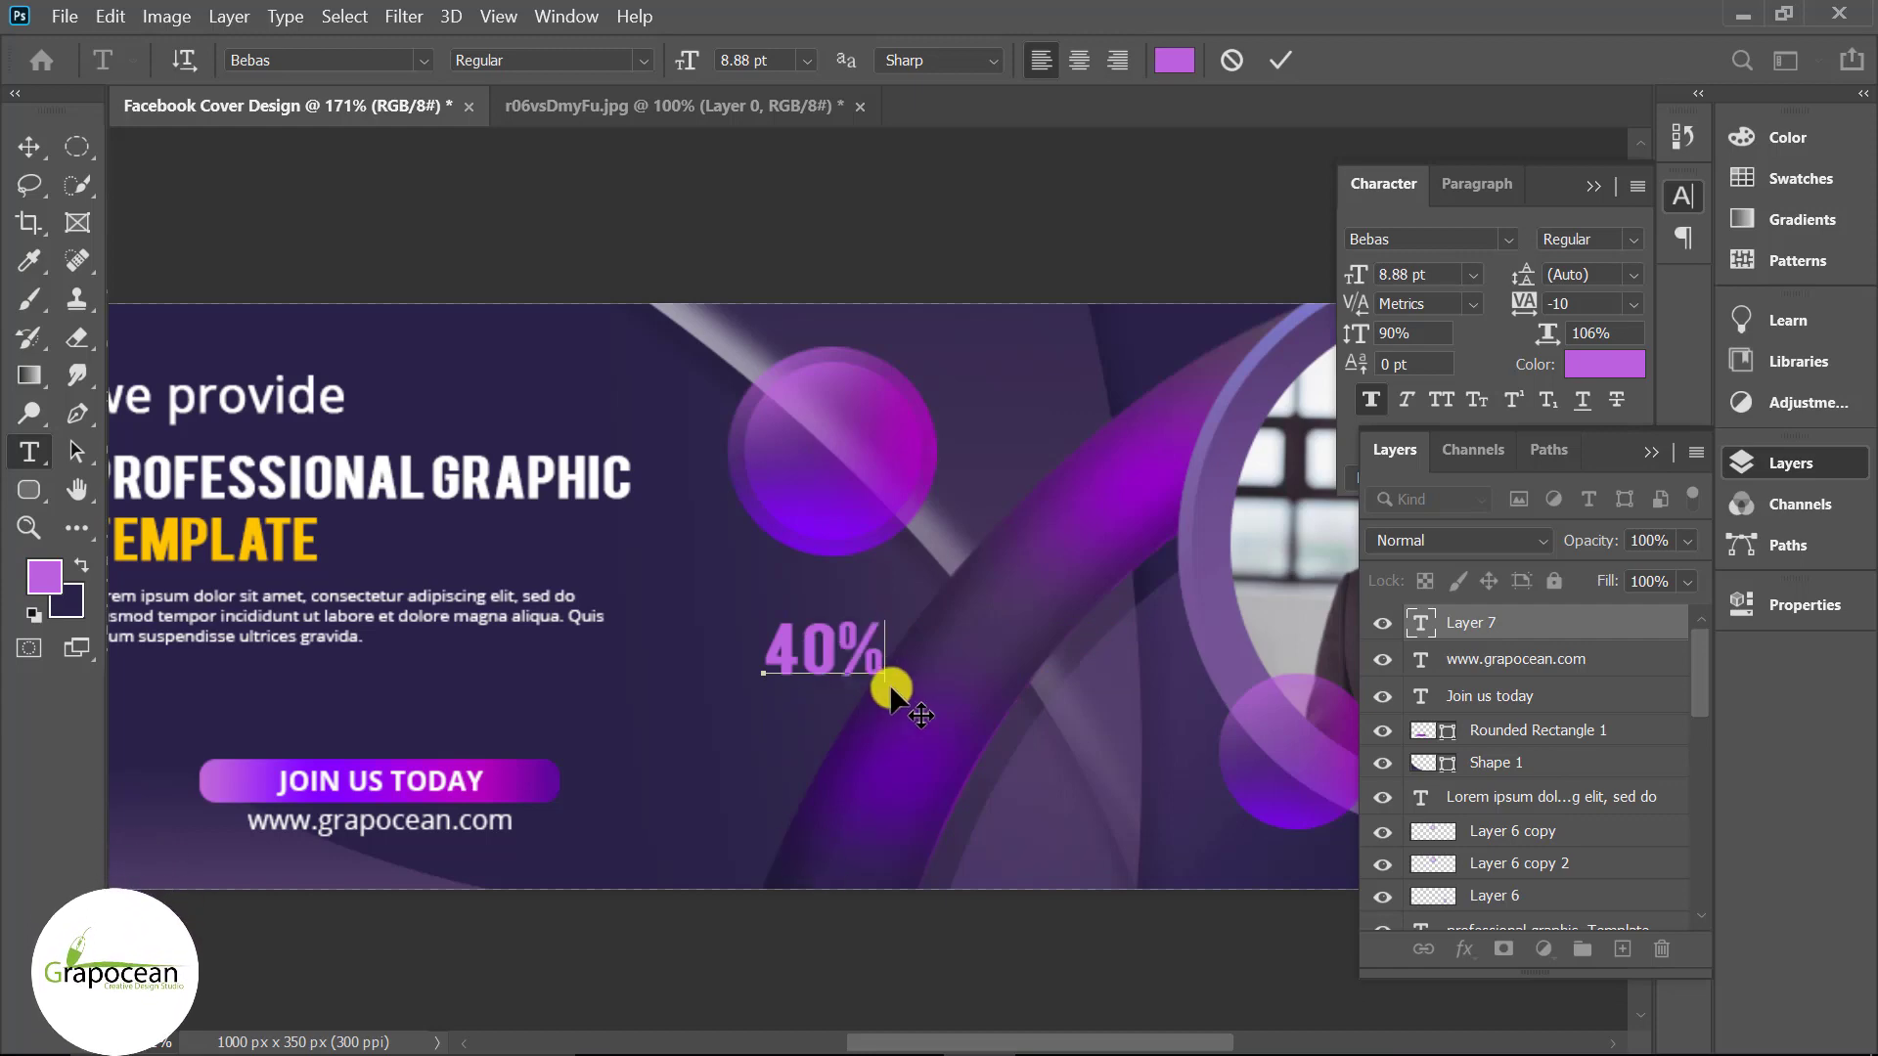
pyautogui.moveTo(893, 684); pyautogui.dragTo(594, 519)
pyautogui.click(1180, 61)
pyautogui.write('ffffff')
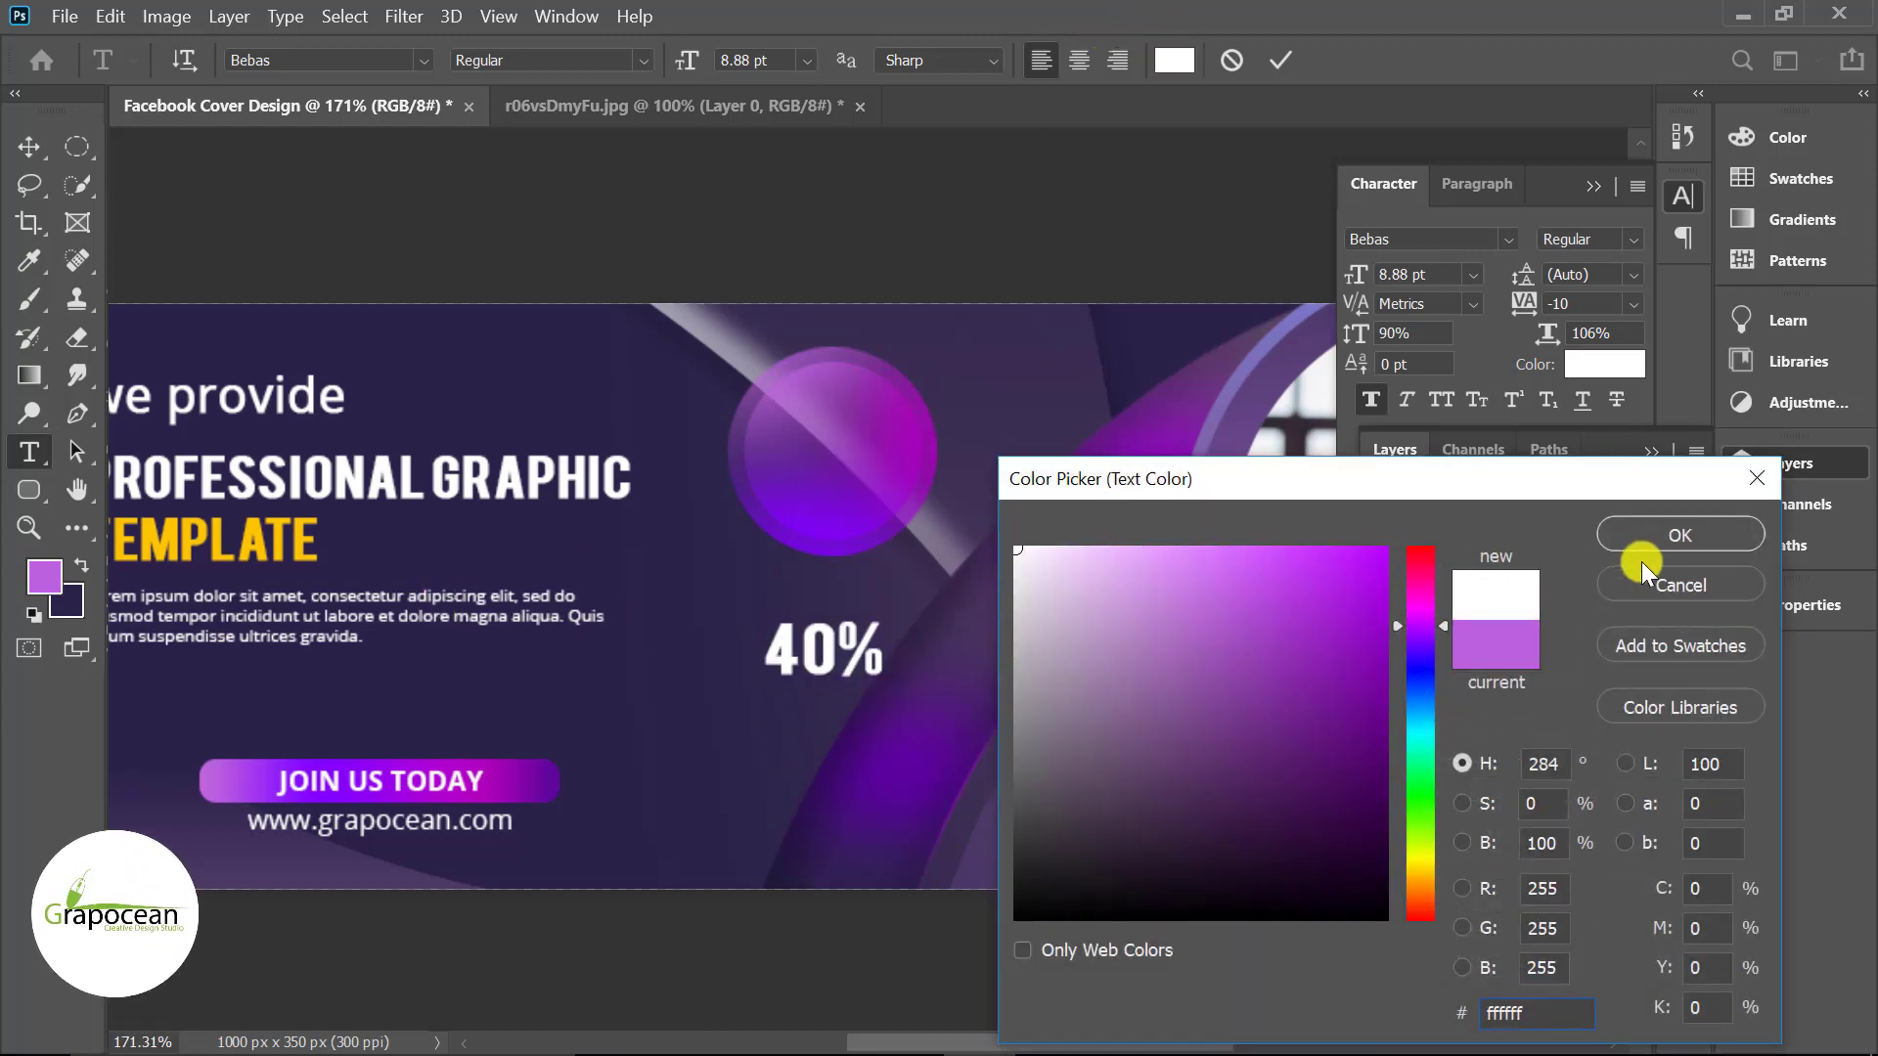
pyautogui.click(1672, 533)
pyautogui.hotkey('ctrl', 'Return')
pyautogui.hotkey('ctrl', 'Return')
pyautogui.moveTo(861, 657); pyautogui.dragTo(871, 432)
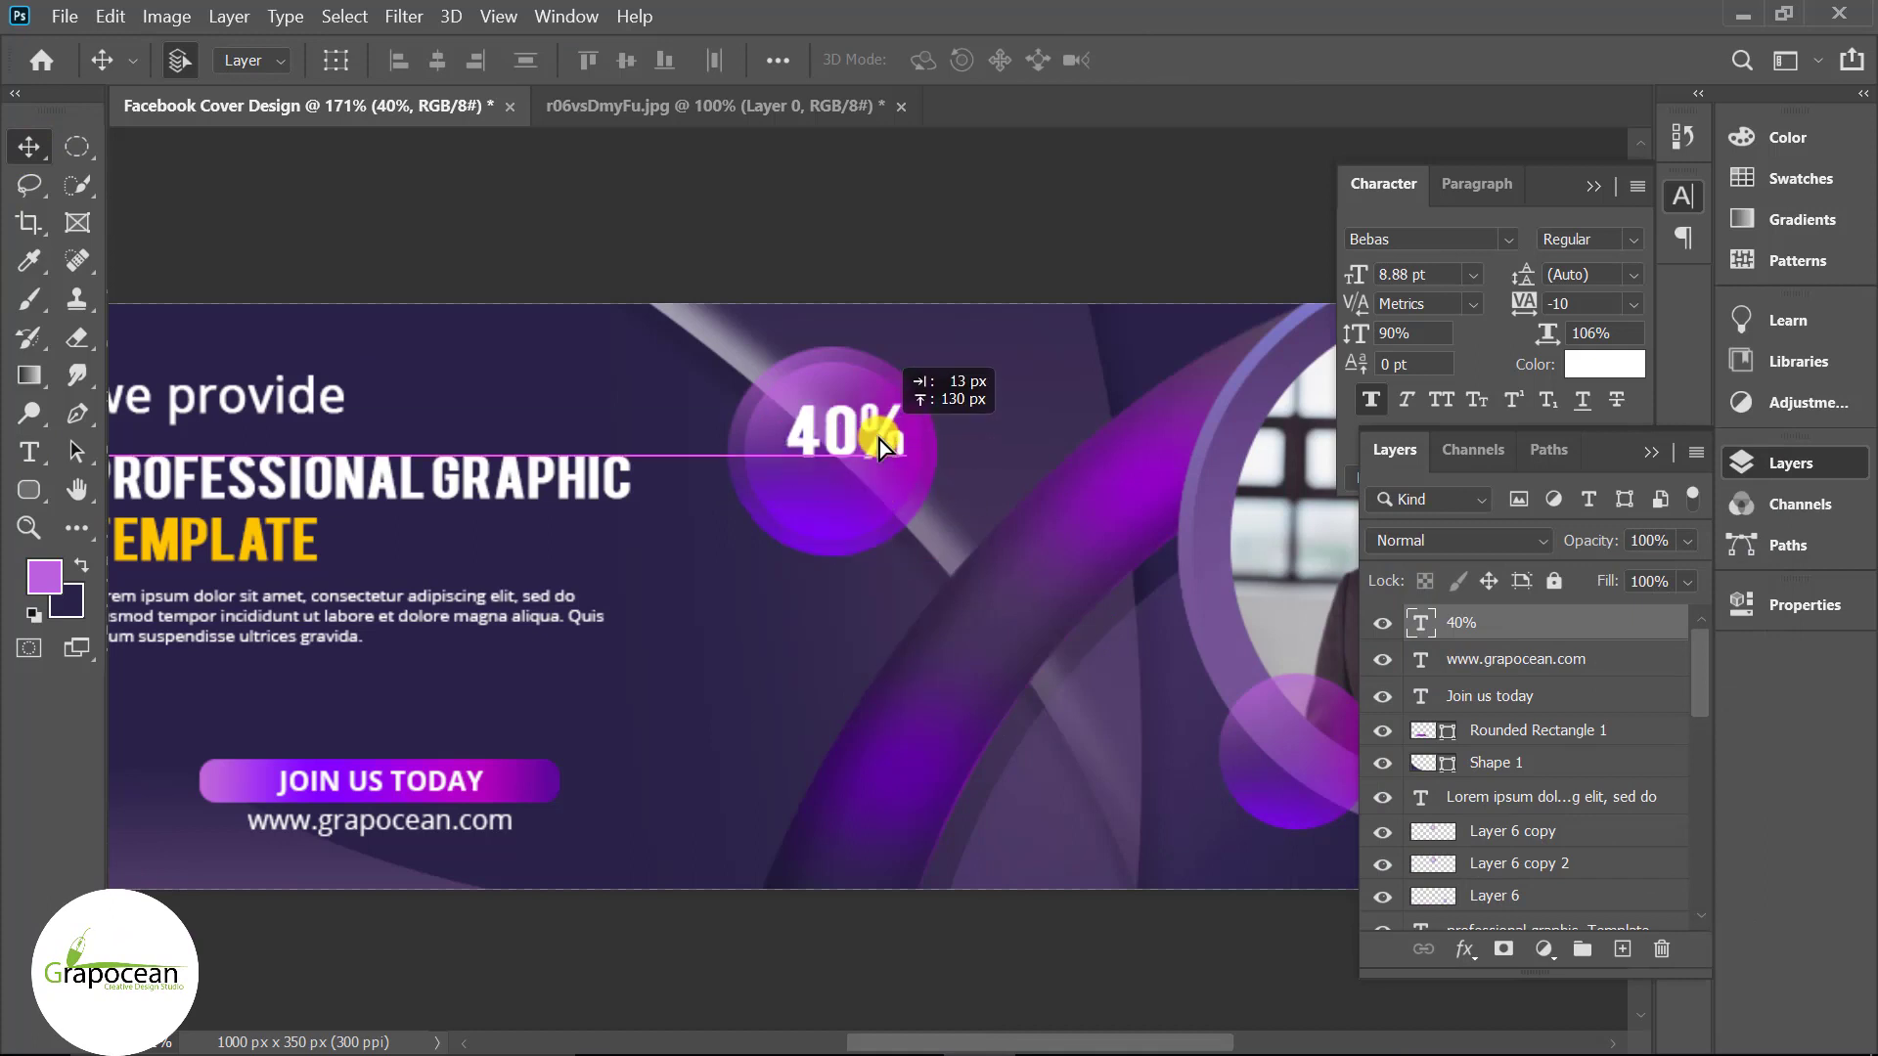
# - Add a 2.88 pt 'DISCOUNT' label and place it under the 40%
pyautogui.click(29, 452)
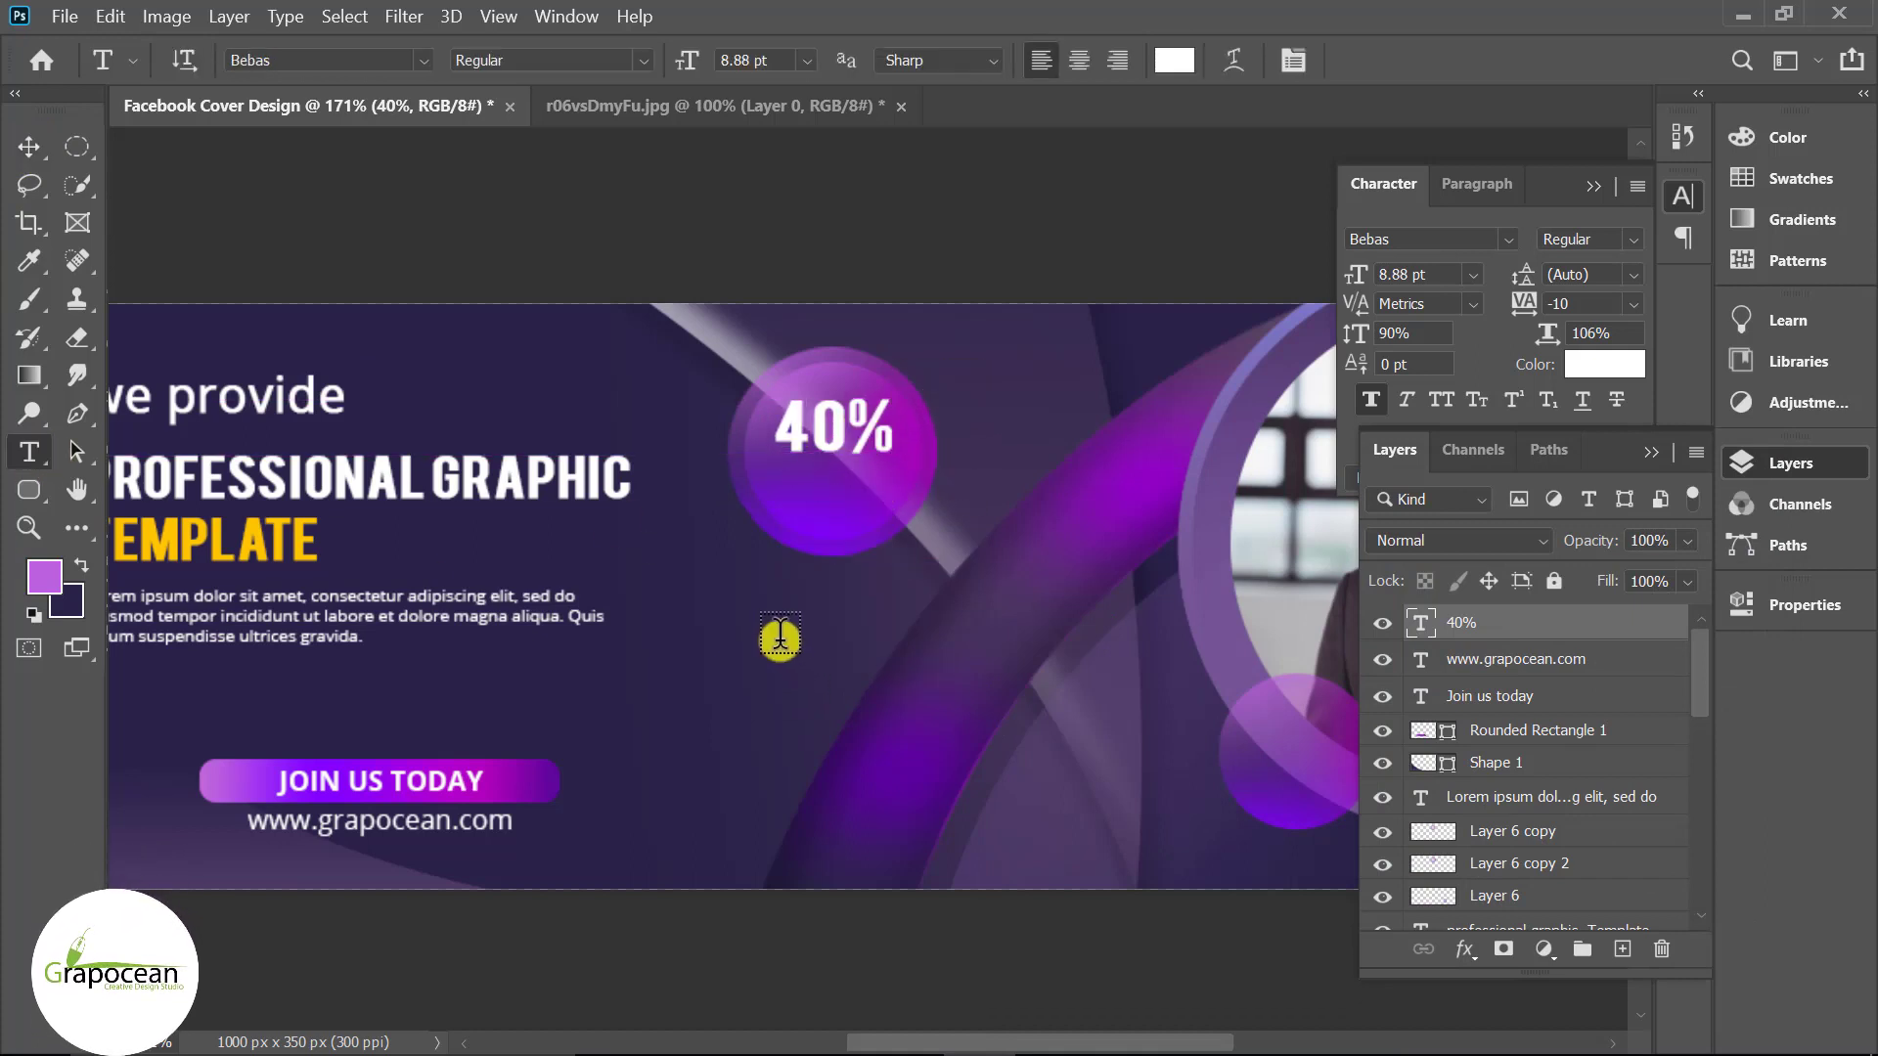
pyautogui.click(777, 638)
pyautogui.write('DISC')
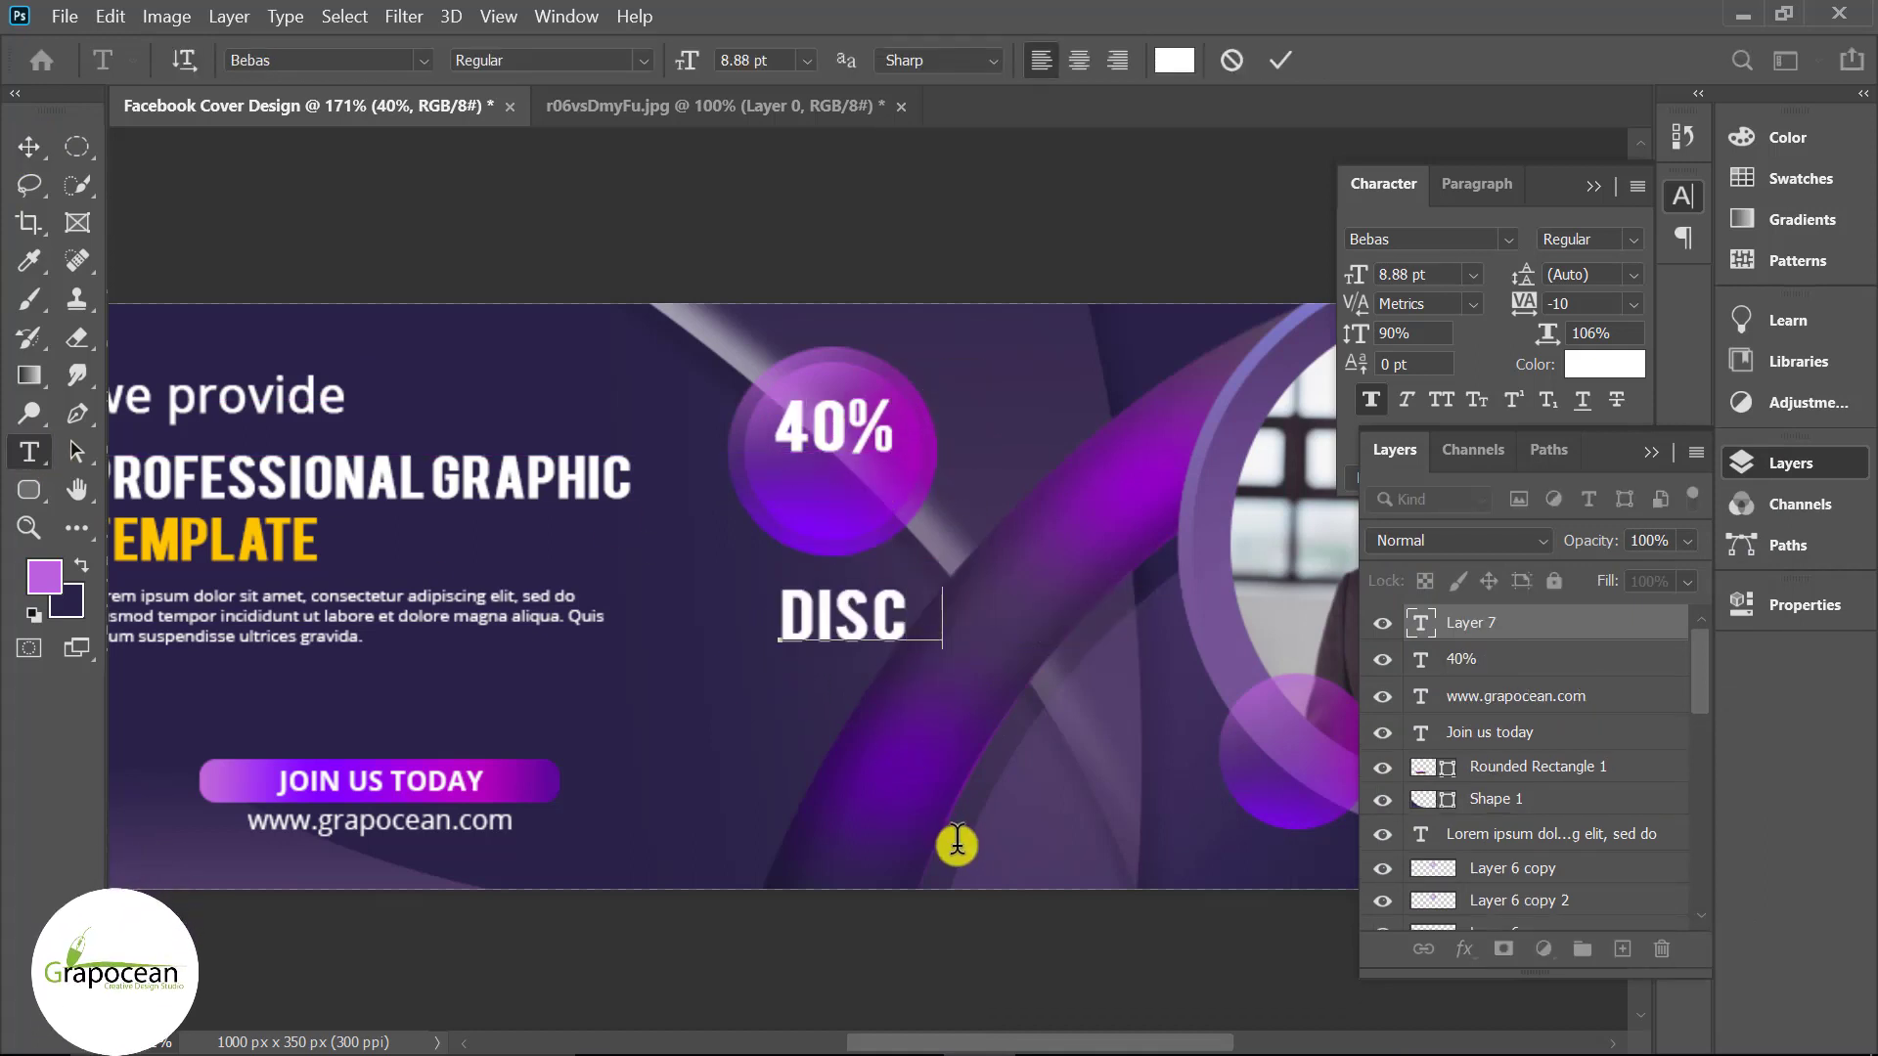
pyautogui.moveTo(1054, 616); pyautogui.dragTo(778, 616)
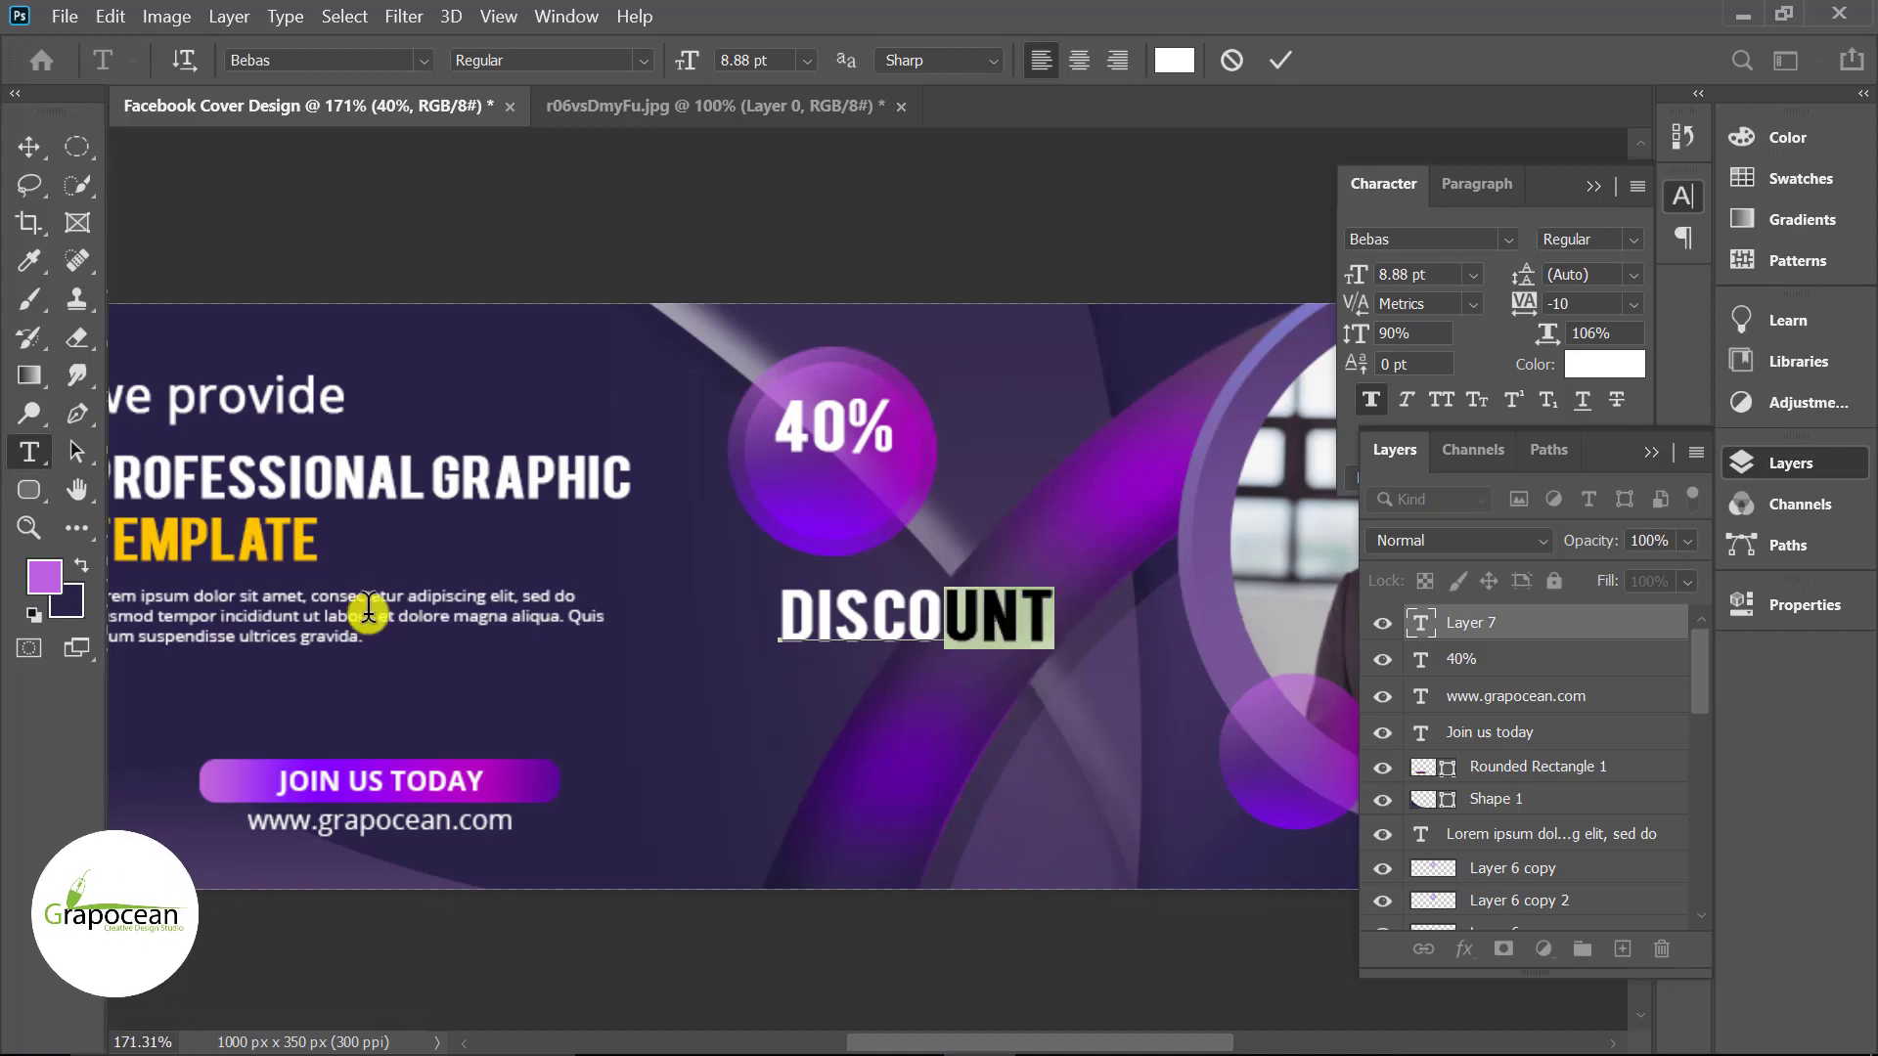
pyautogui.moveTo(685, 63); pyautogui.dragTo(629, 73)
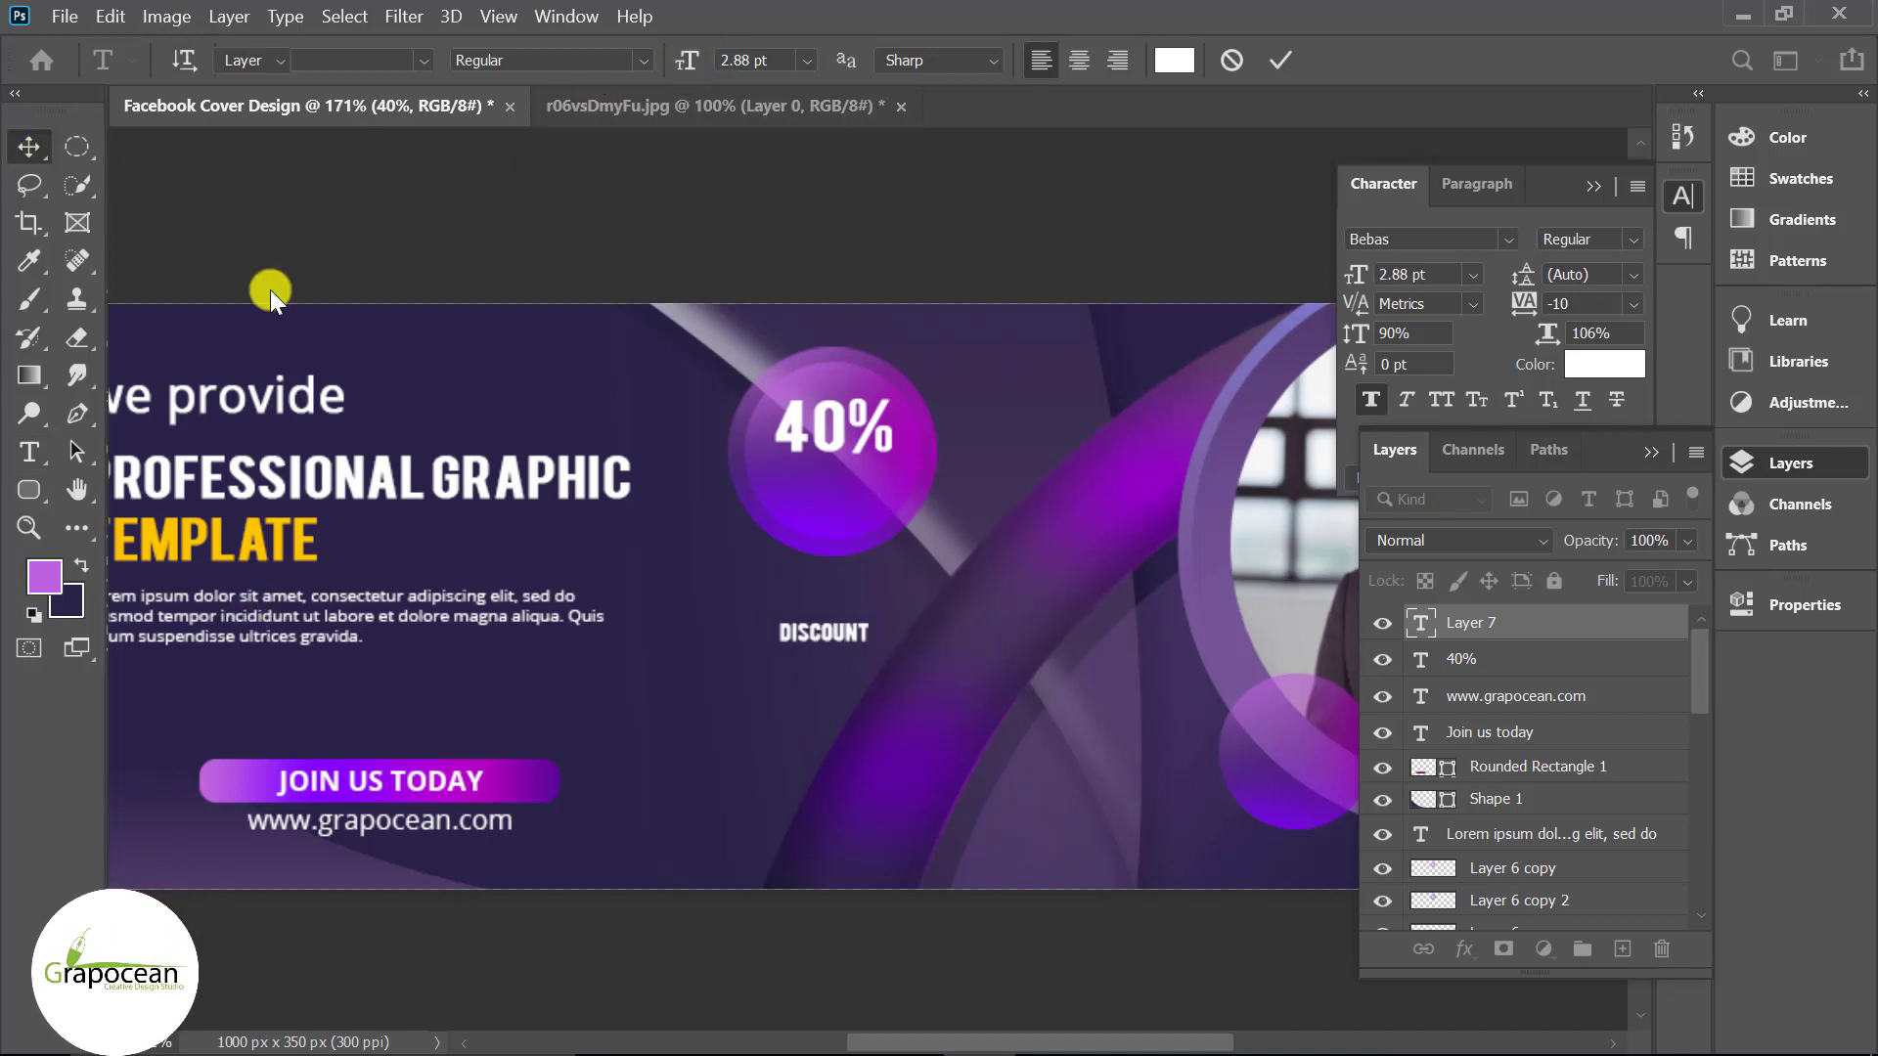
pyautogui.hotkey('ctrl', 'Return')
pyautogui.press('v')
pyautogui.moveTo(824, 636); pyautogui.dragTo(848, 485)
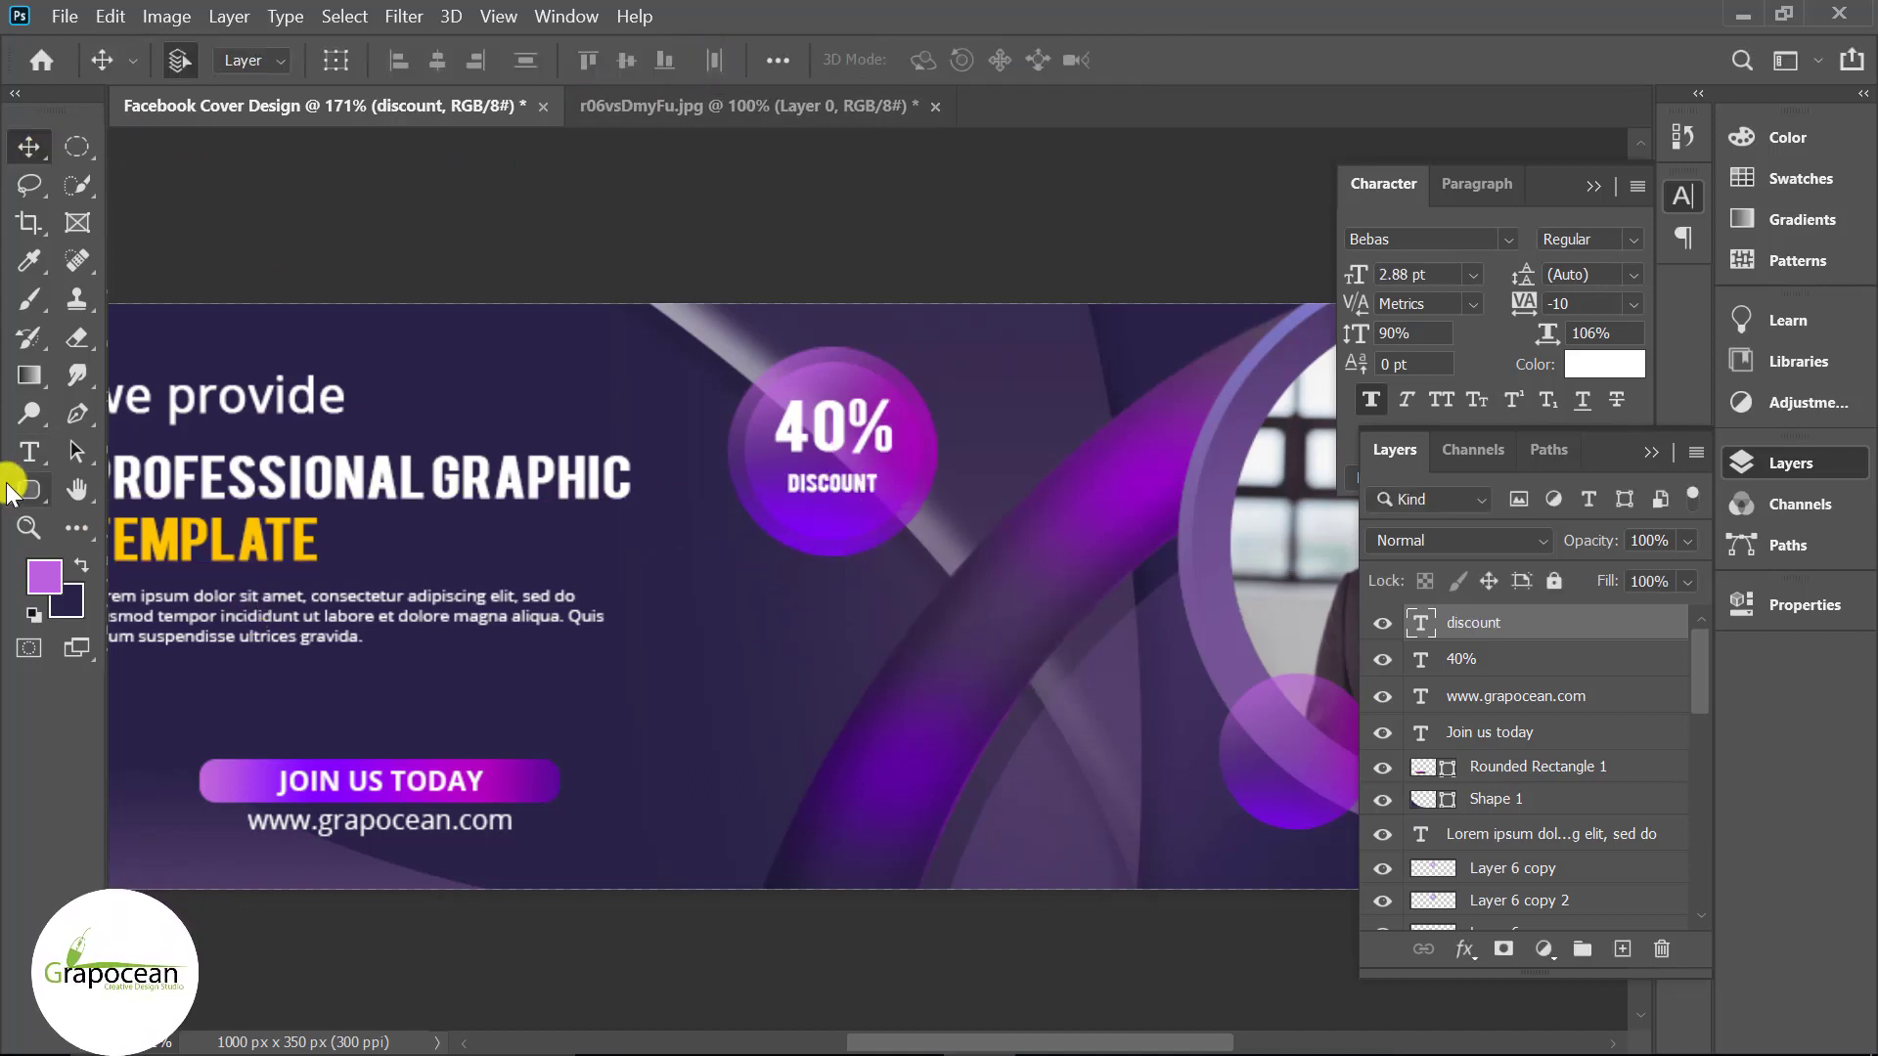
# - Recolour DISCOUNT with the yellow sampled from TEMPLATE and enlarge it to 4.88 pt
pyautogui.click(29, 452)
pyautogui.moveTo(767, 484); pyautogui.dragTo(877, 484)
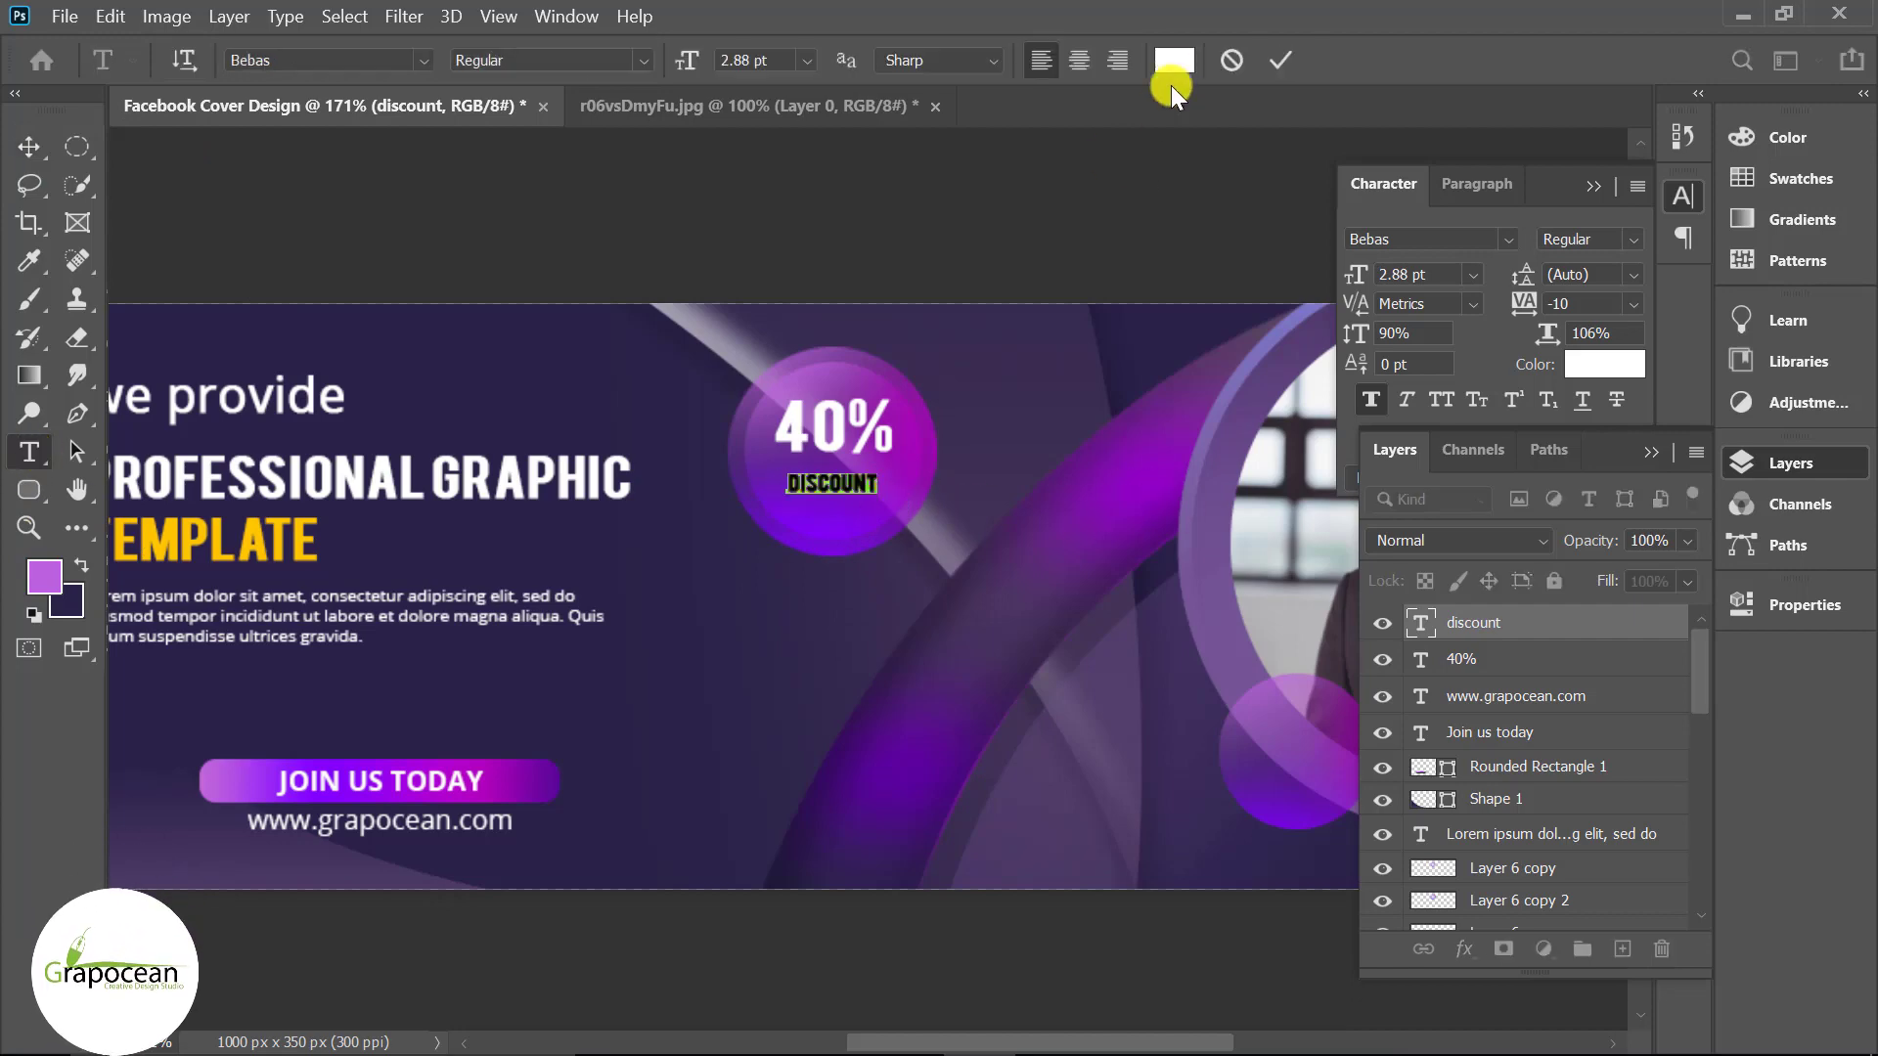
pyautogui.click(1174, 60)
pyautogui.click(260, 533)
pyautogui.click(1680, 535)
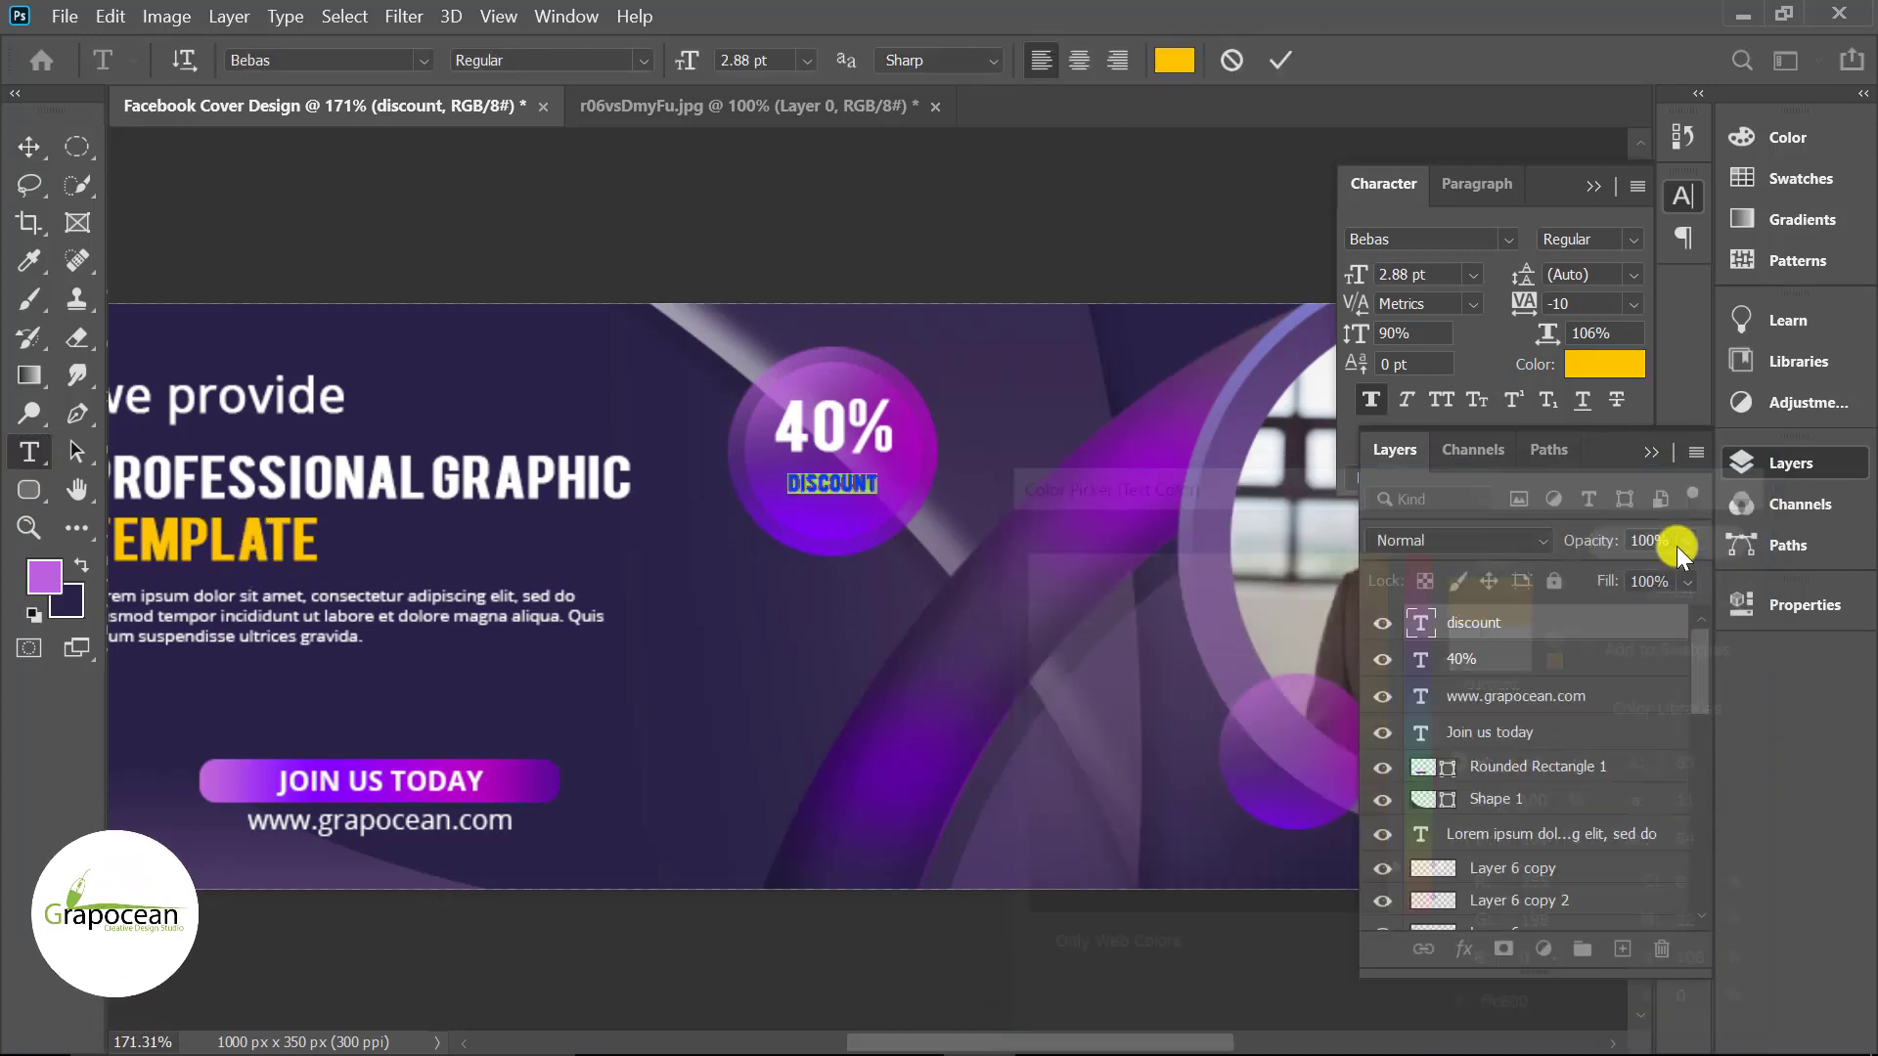
pyautogui.moveTo(681, 62); pyautogui.dragTo(694, 72)
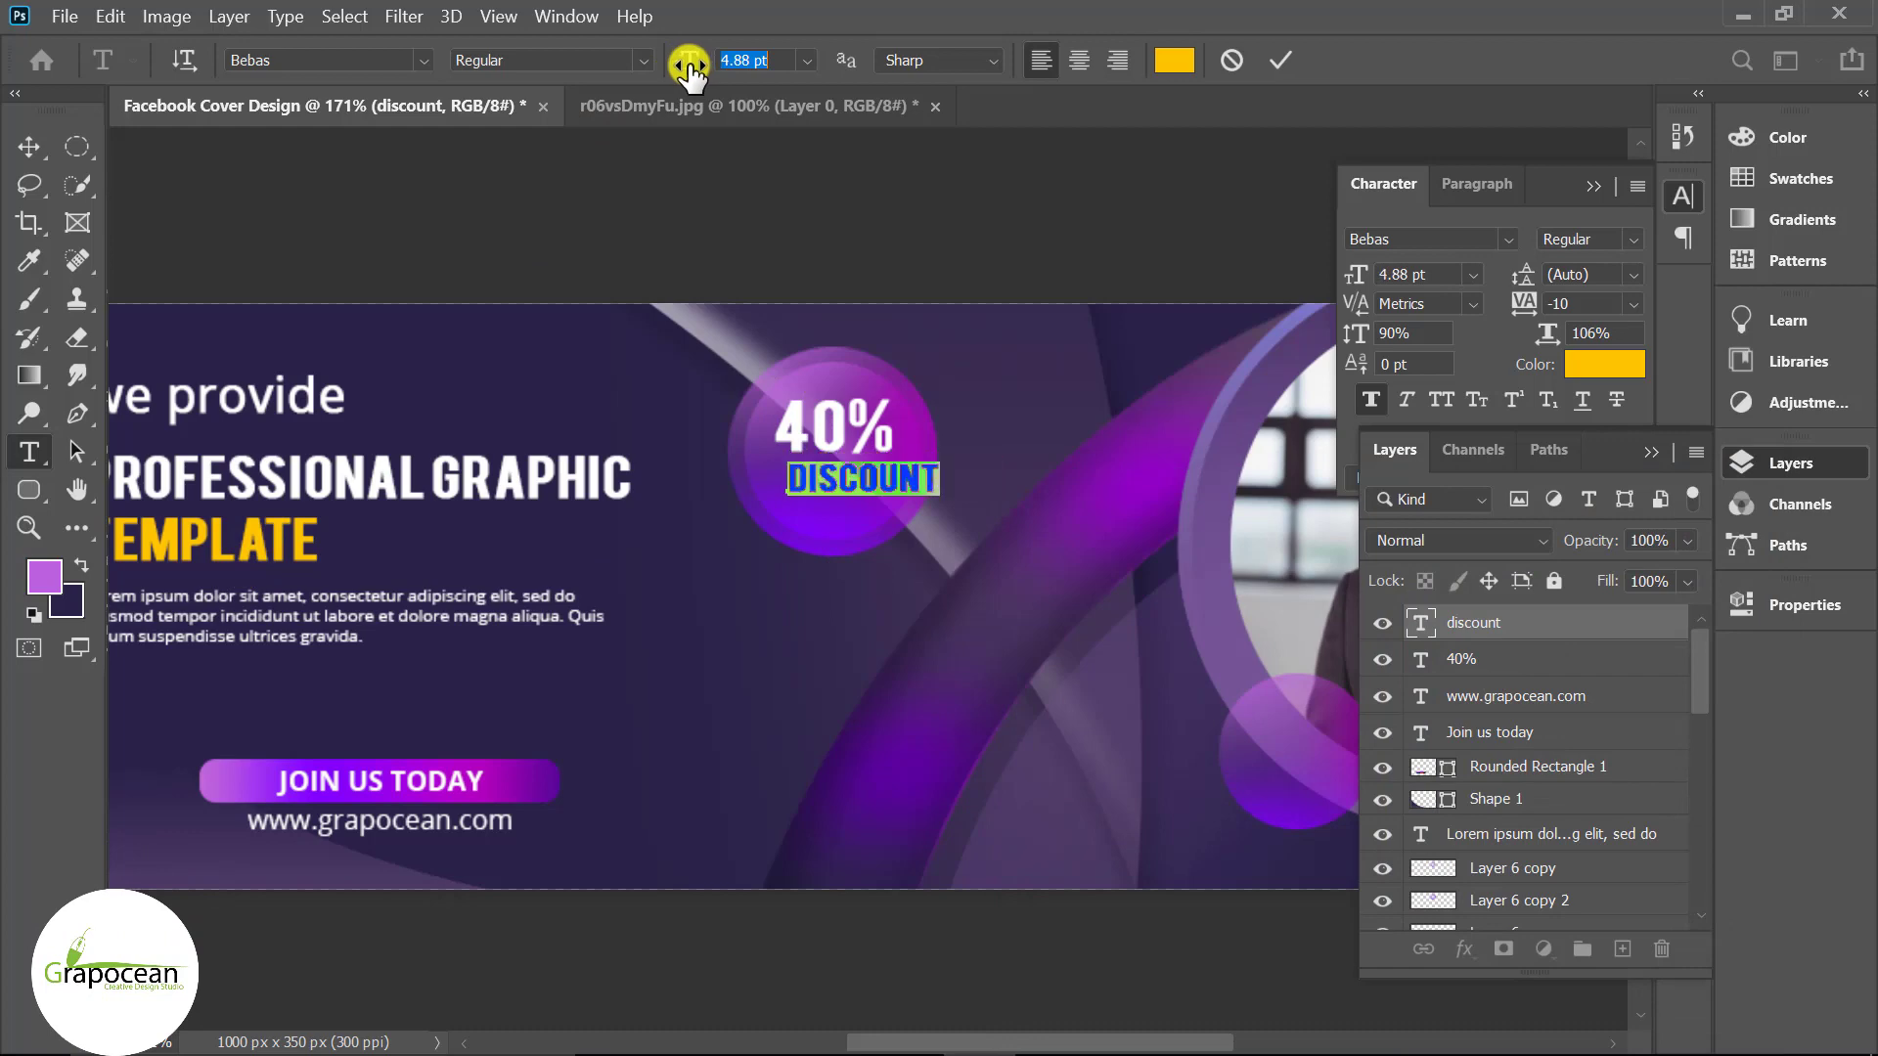
pyautogui.click(28, 147)
pyautogui.click(753, 545)
pyautogui.scroll(-3, 704, 754)
# - Start a new text layer below the paragraph set in Open Sans, white
pyautogui.scroll(2, 646, 773)
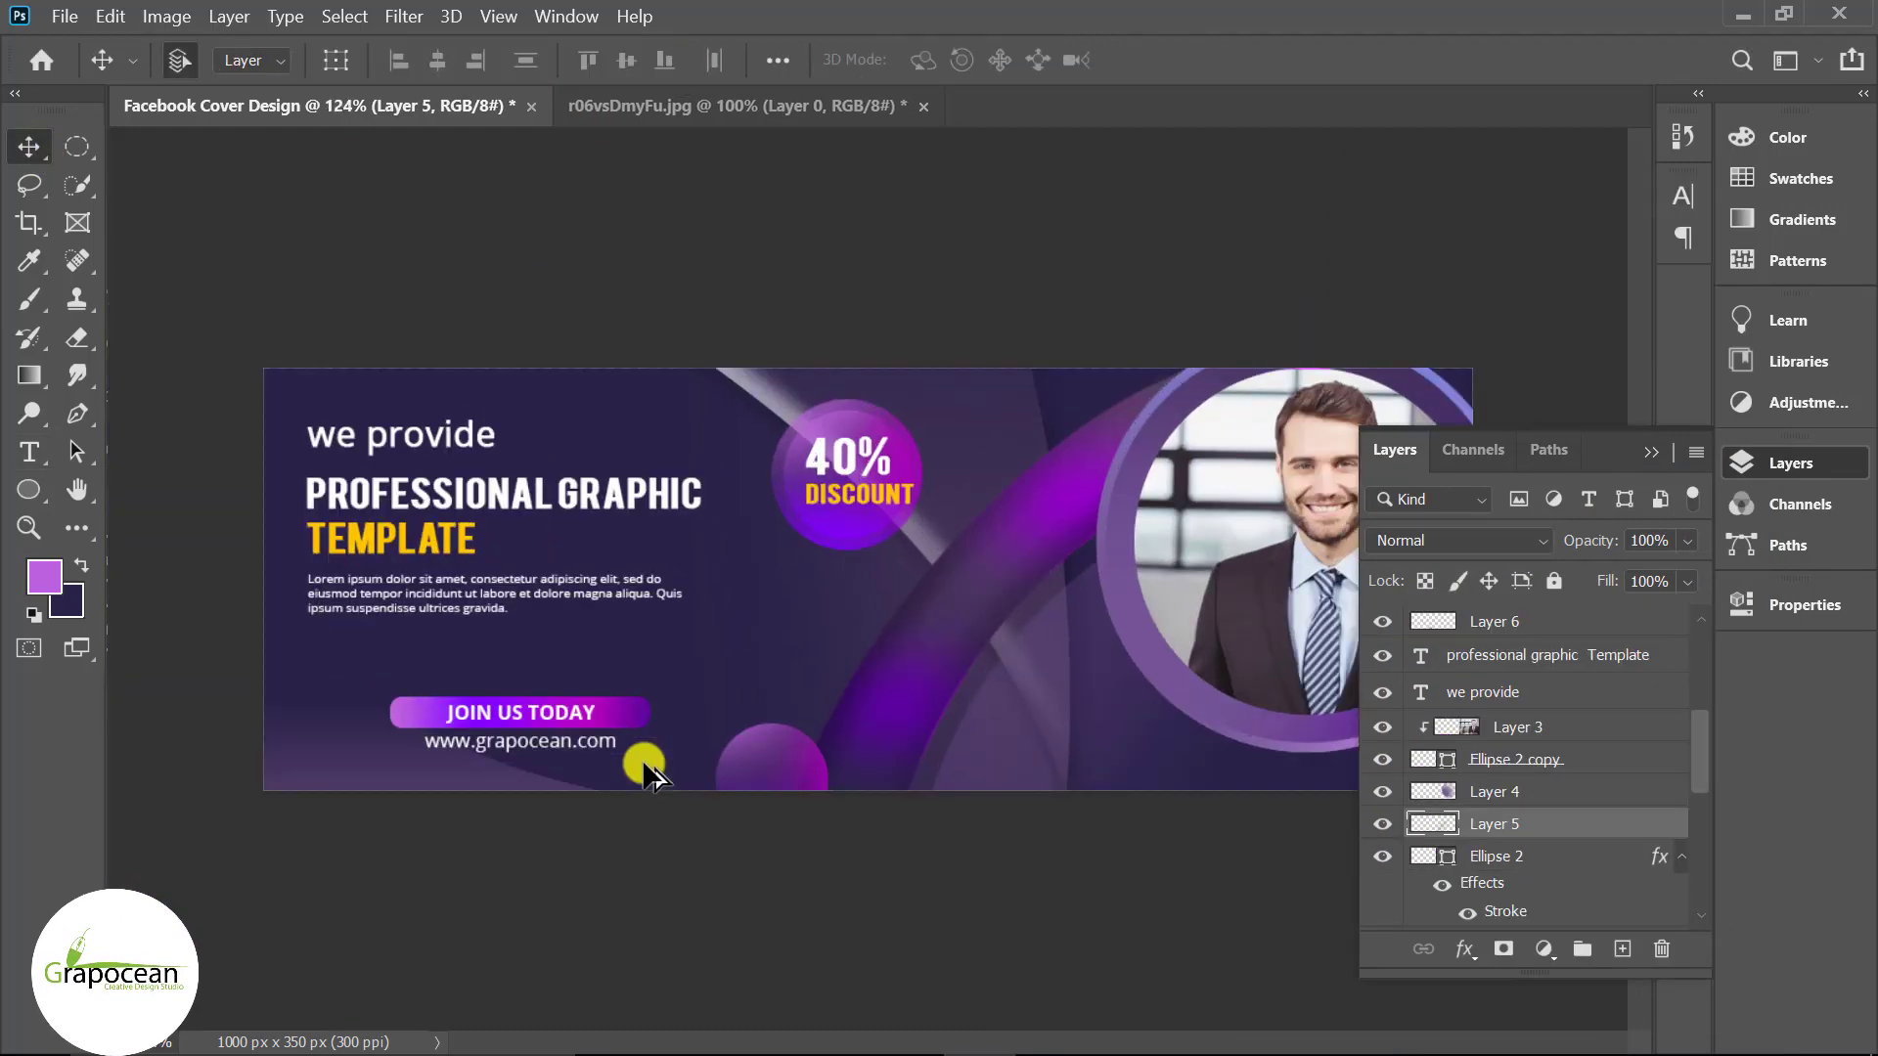
pyautogui.click(29, 489)
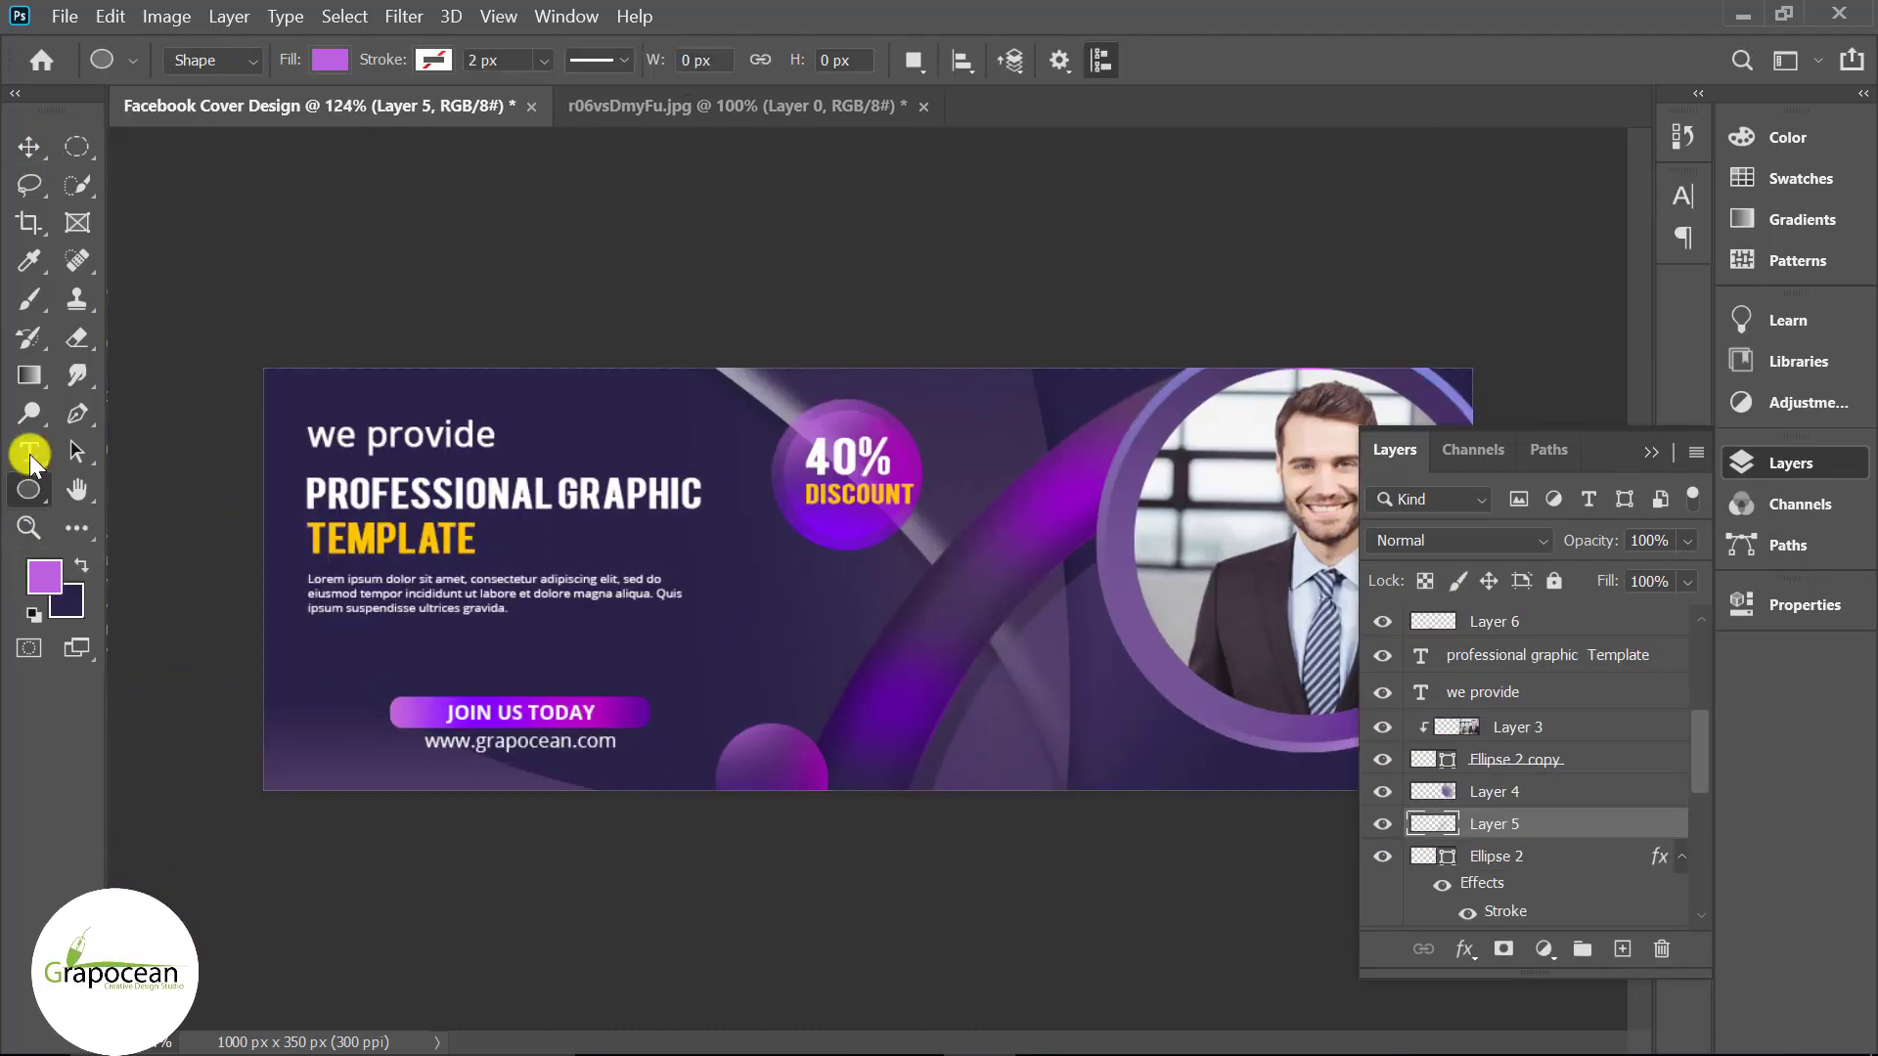
pyautogui.rightClick(28, 451)
pyautogui.click(173, 460)
pyautogui.click(698, 665)
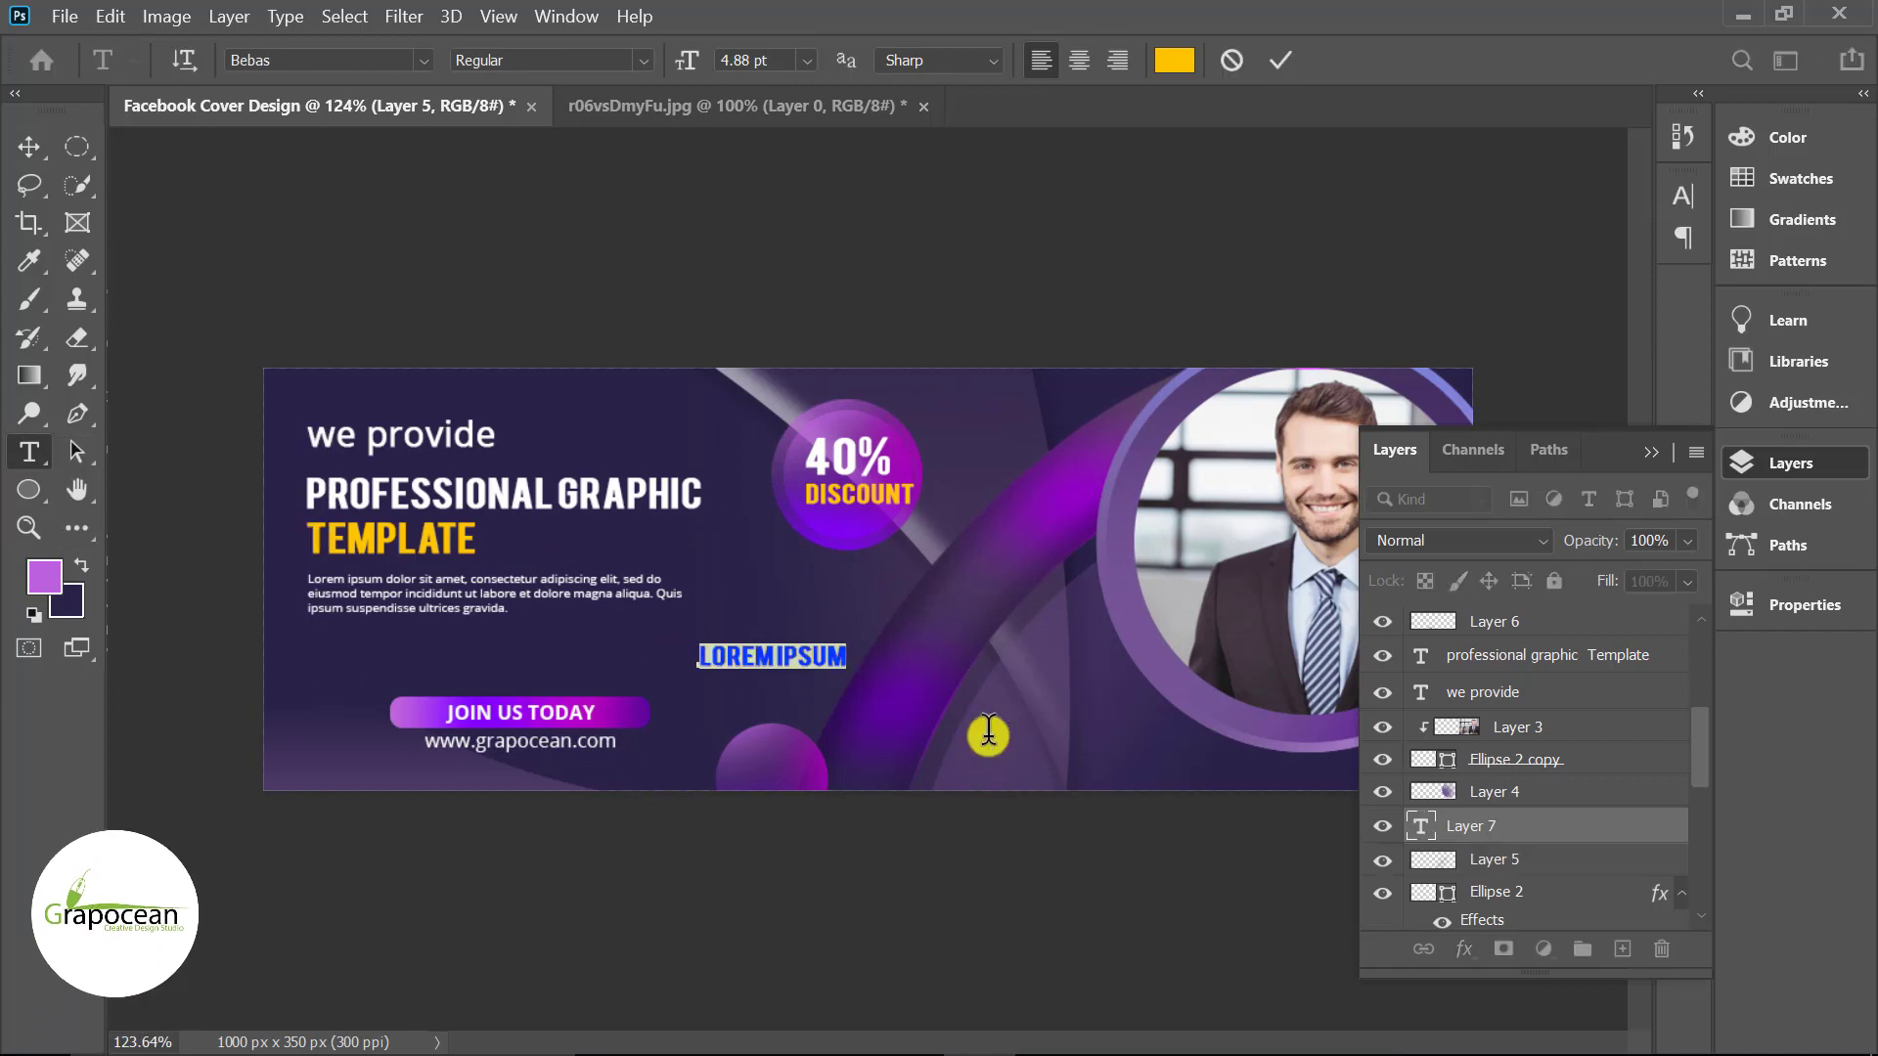
pyautogui.press('BackSpace')
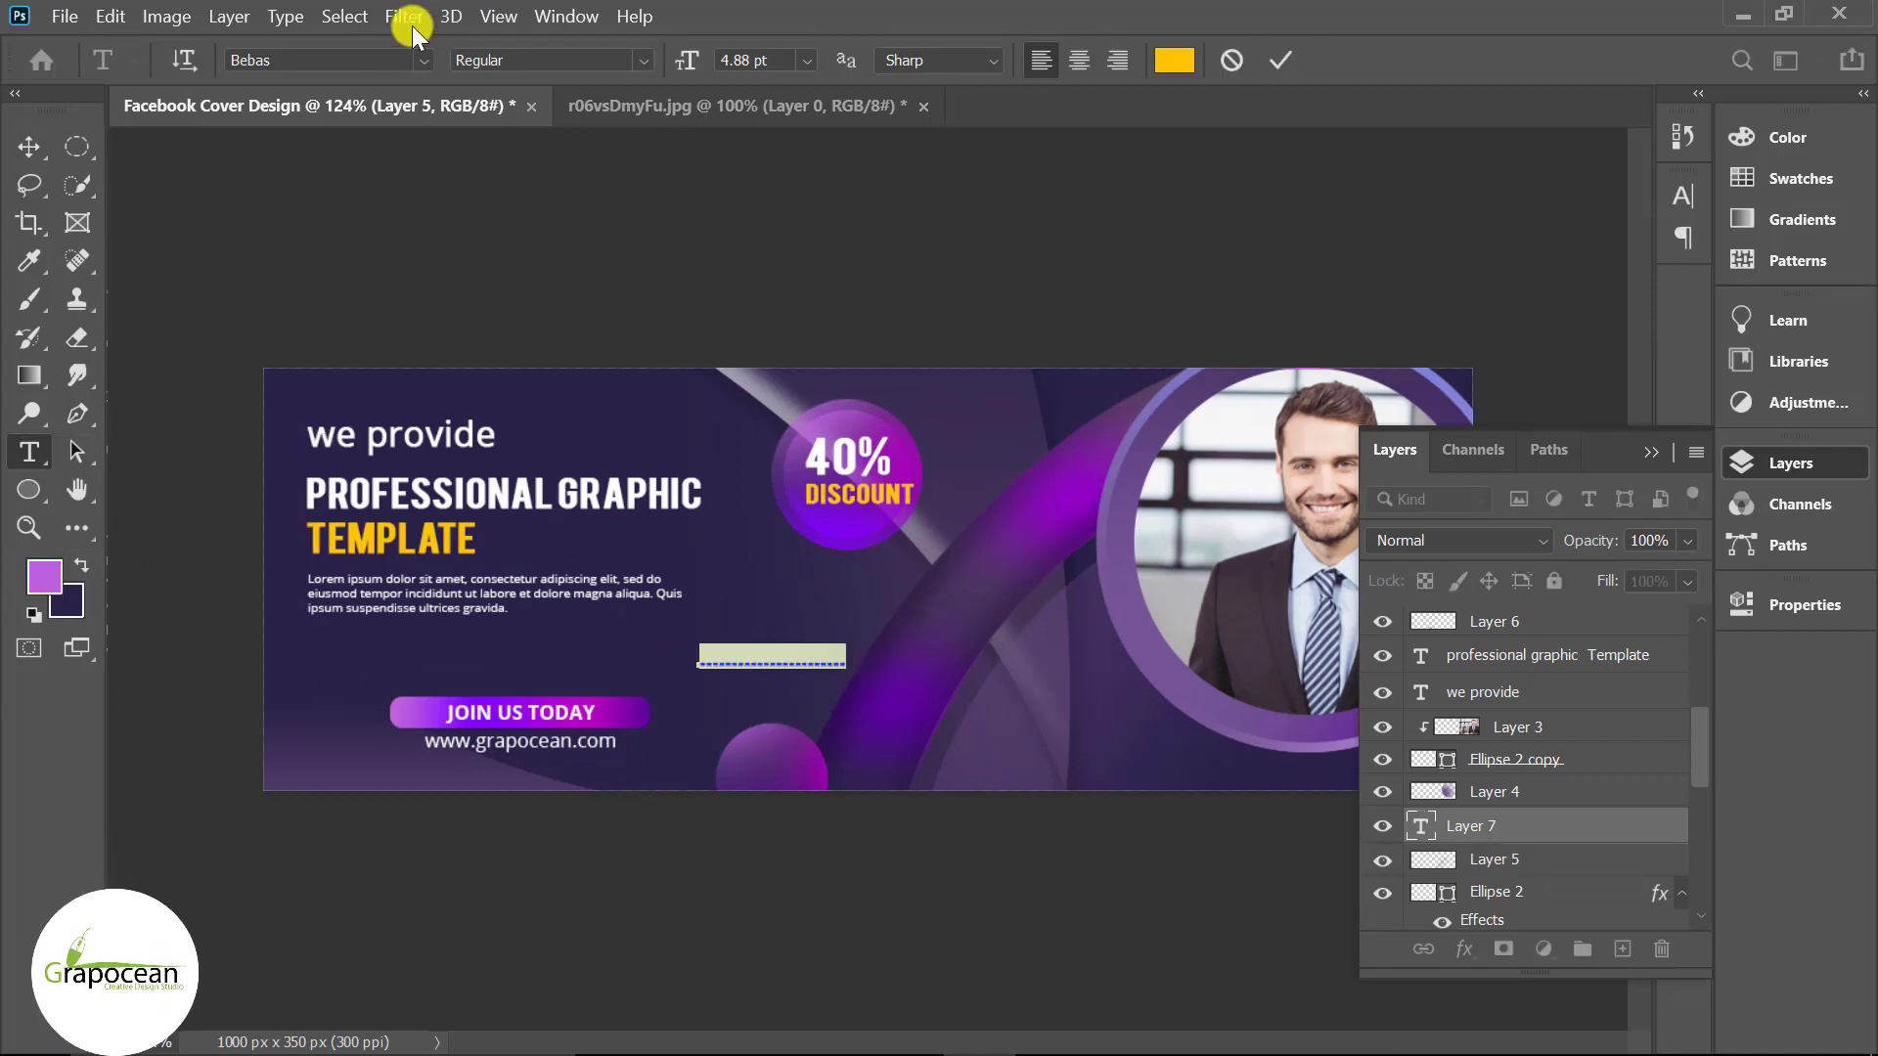
pyautogui.click(419, 59)
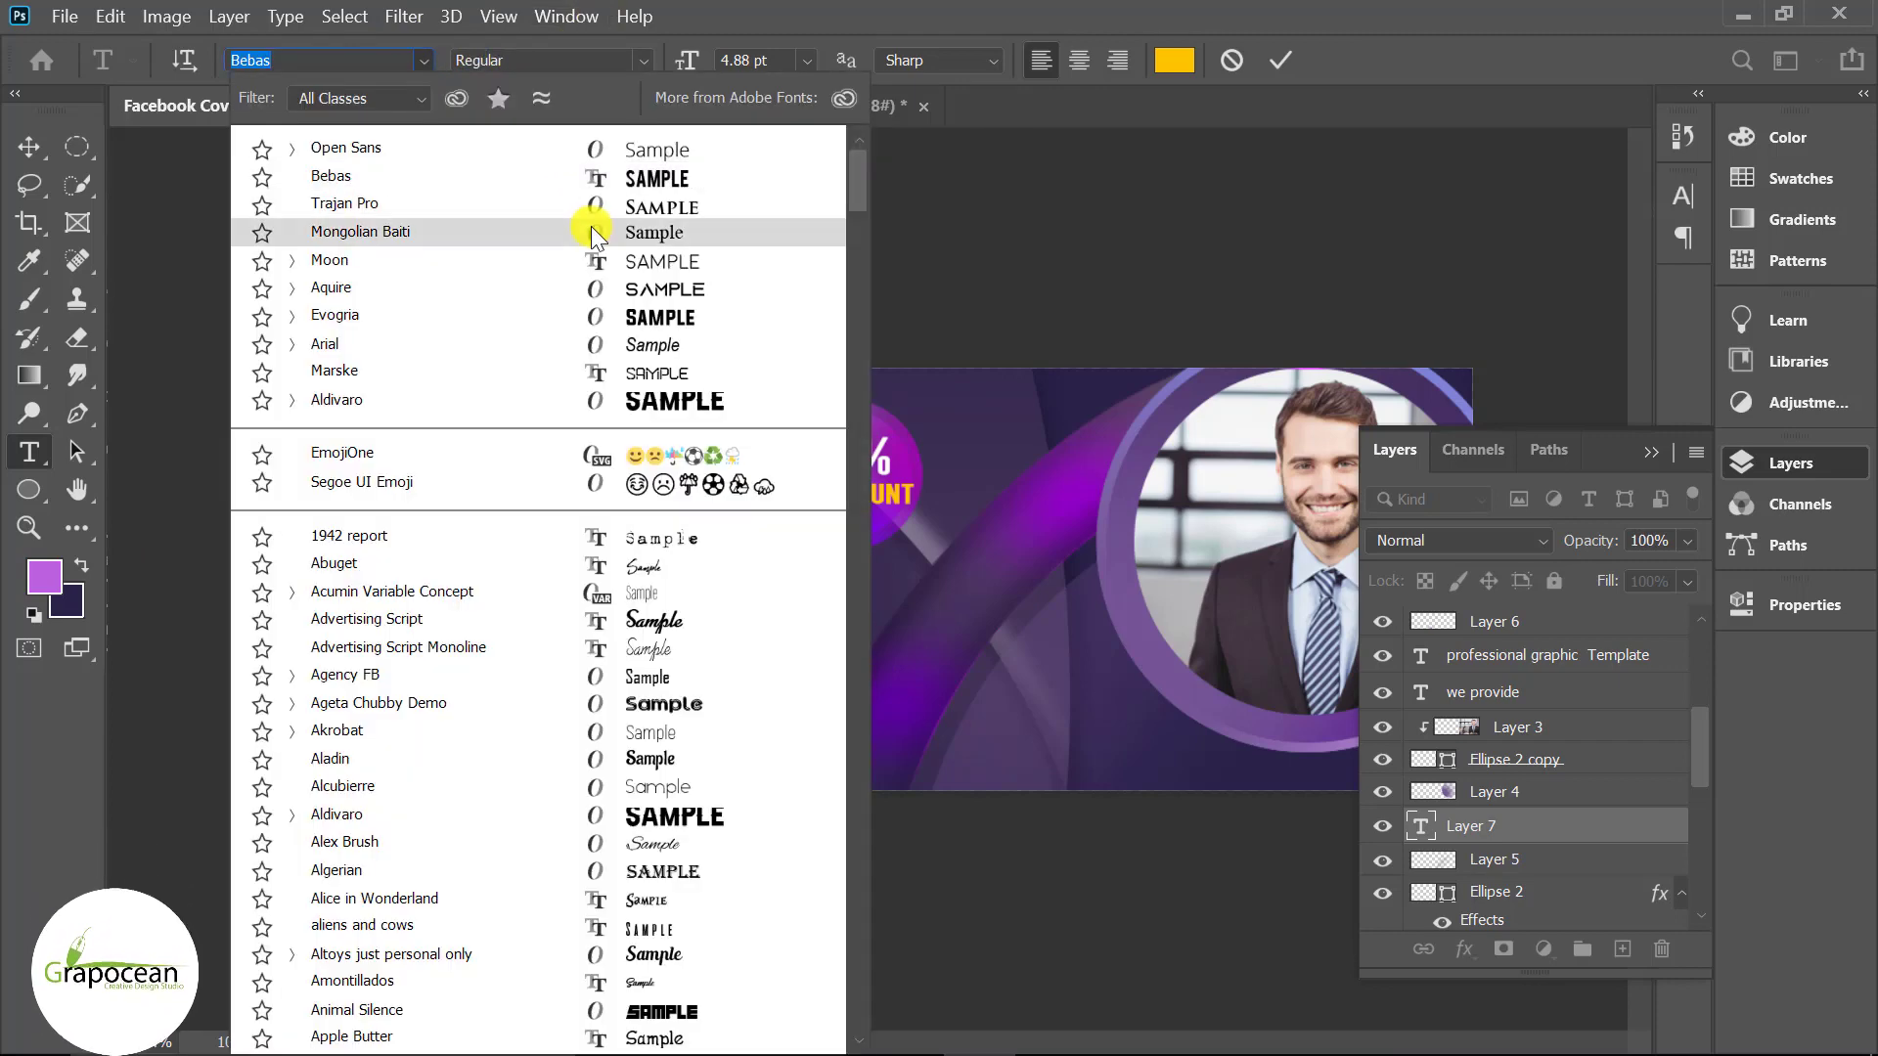
pyautogui.click(631, 149)
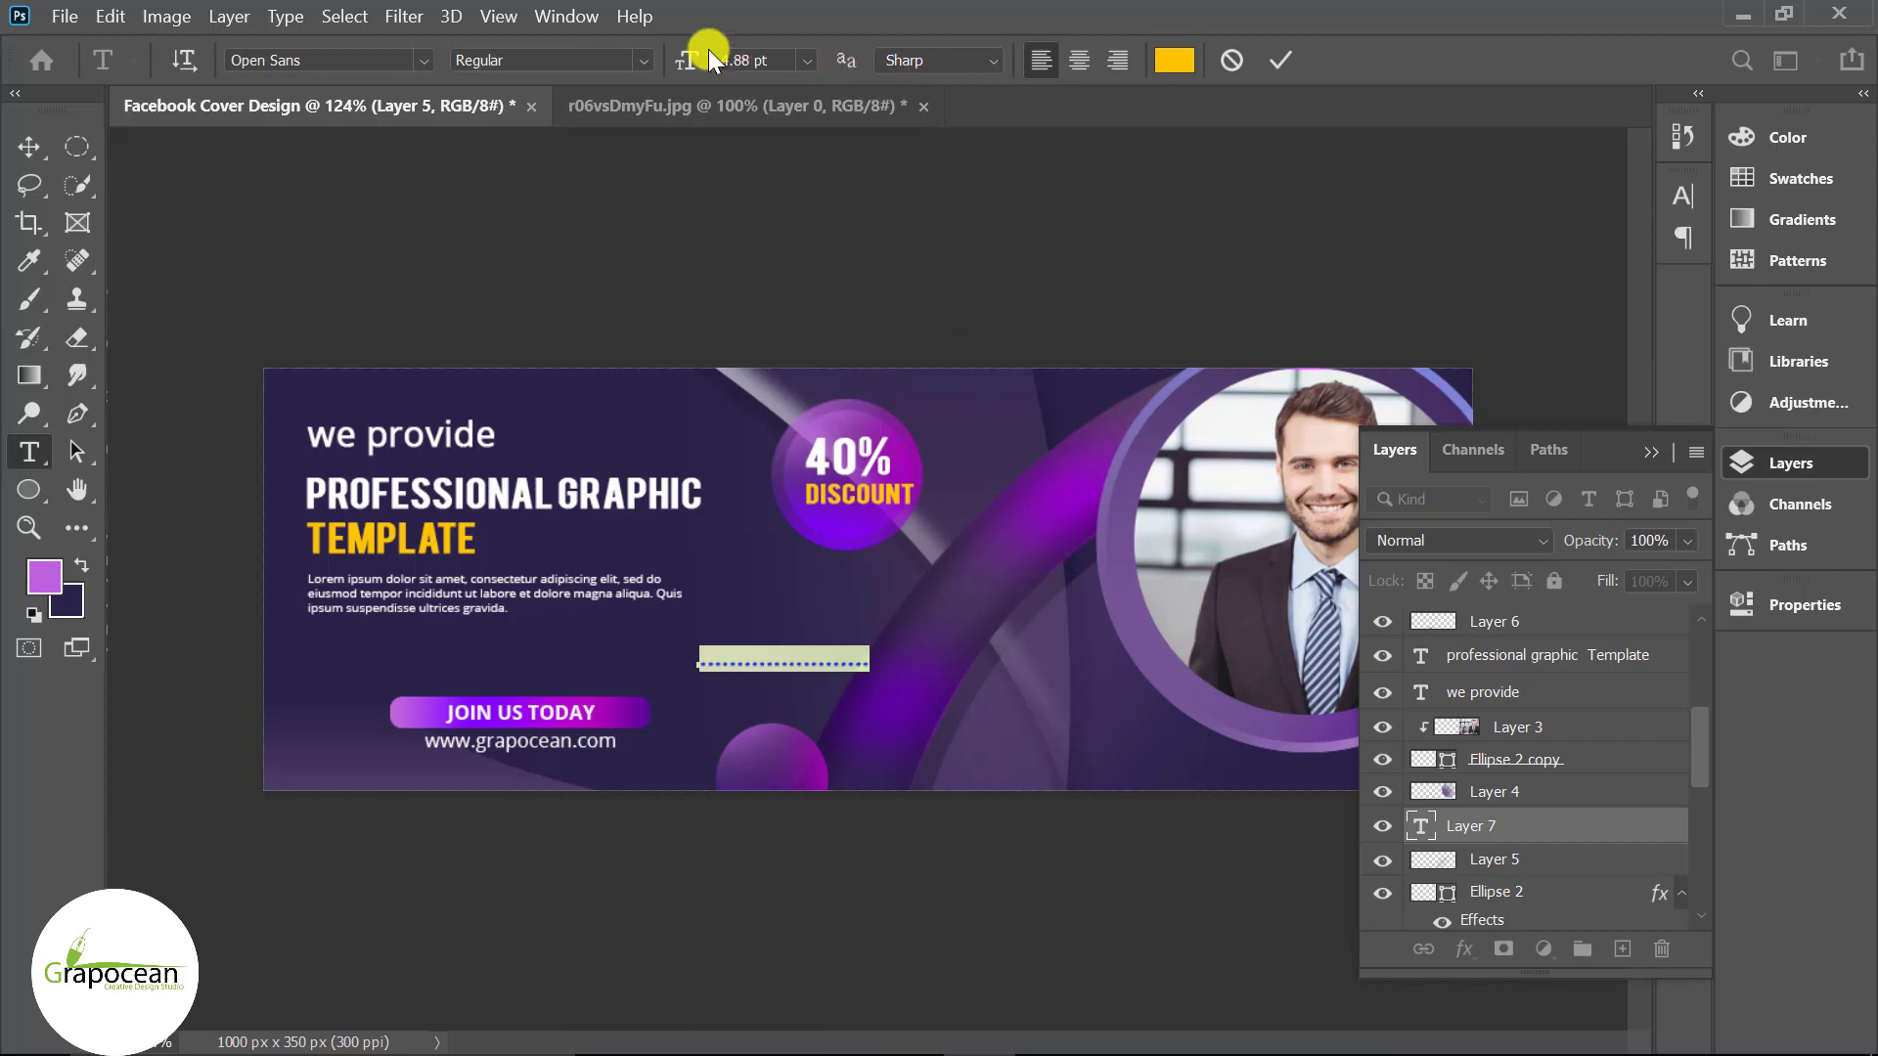
pyautogui.click(1174, 59)
pyautogui.click(1017, 550)
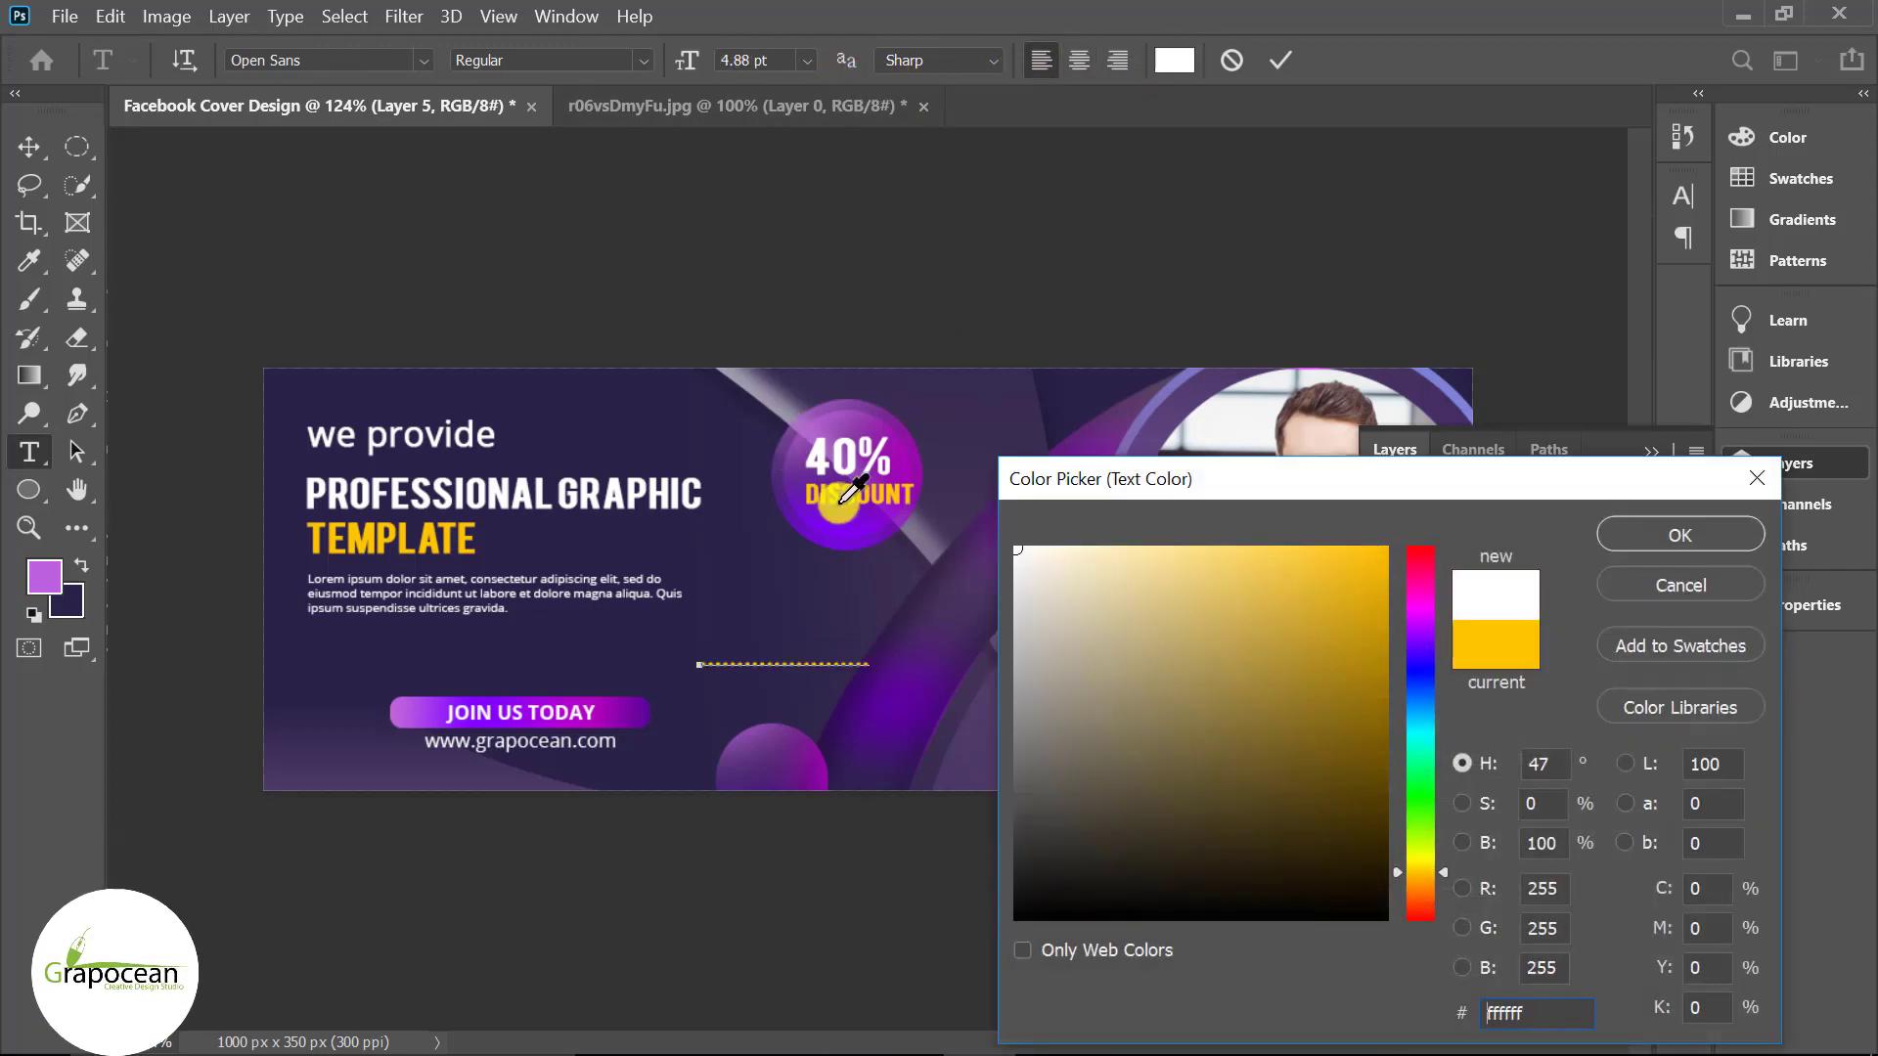
pyautogui.click(1627, 537)
# - Type two rows of periods and move the dotted lines up into position
pyautogui.click(877, 662)
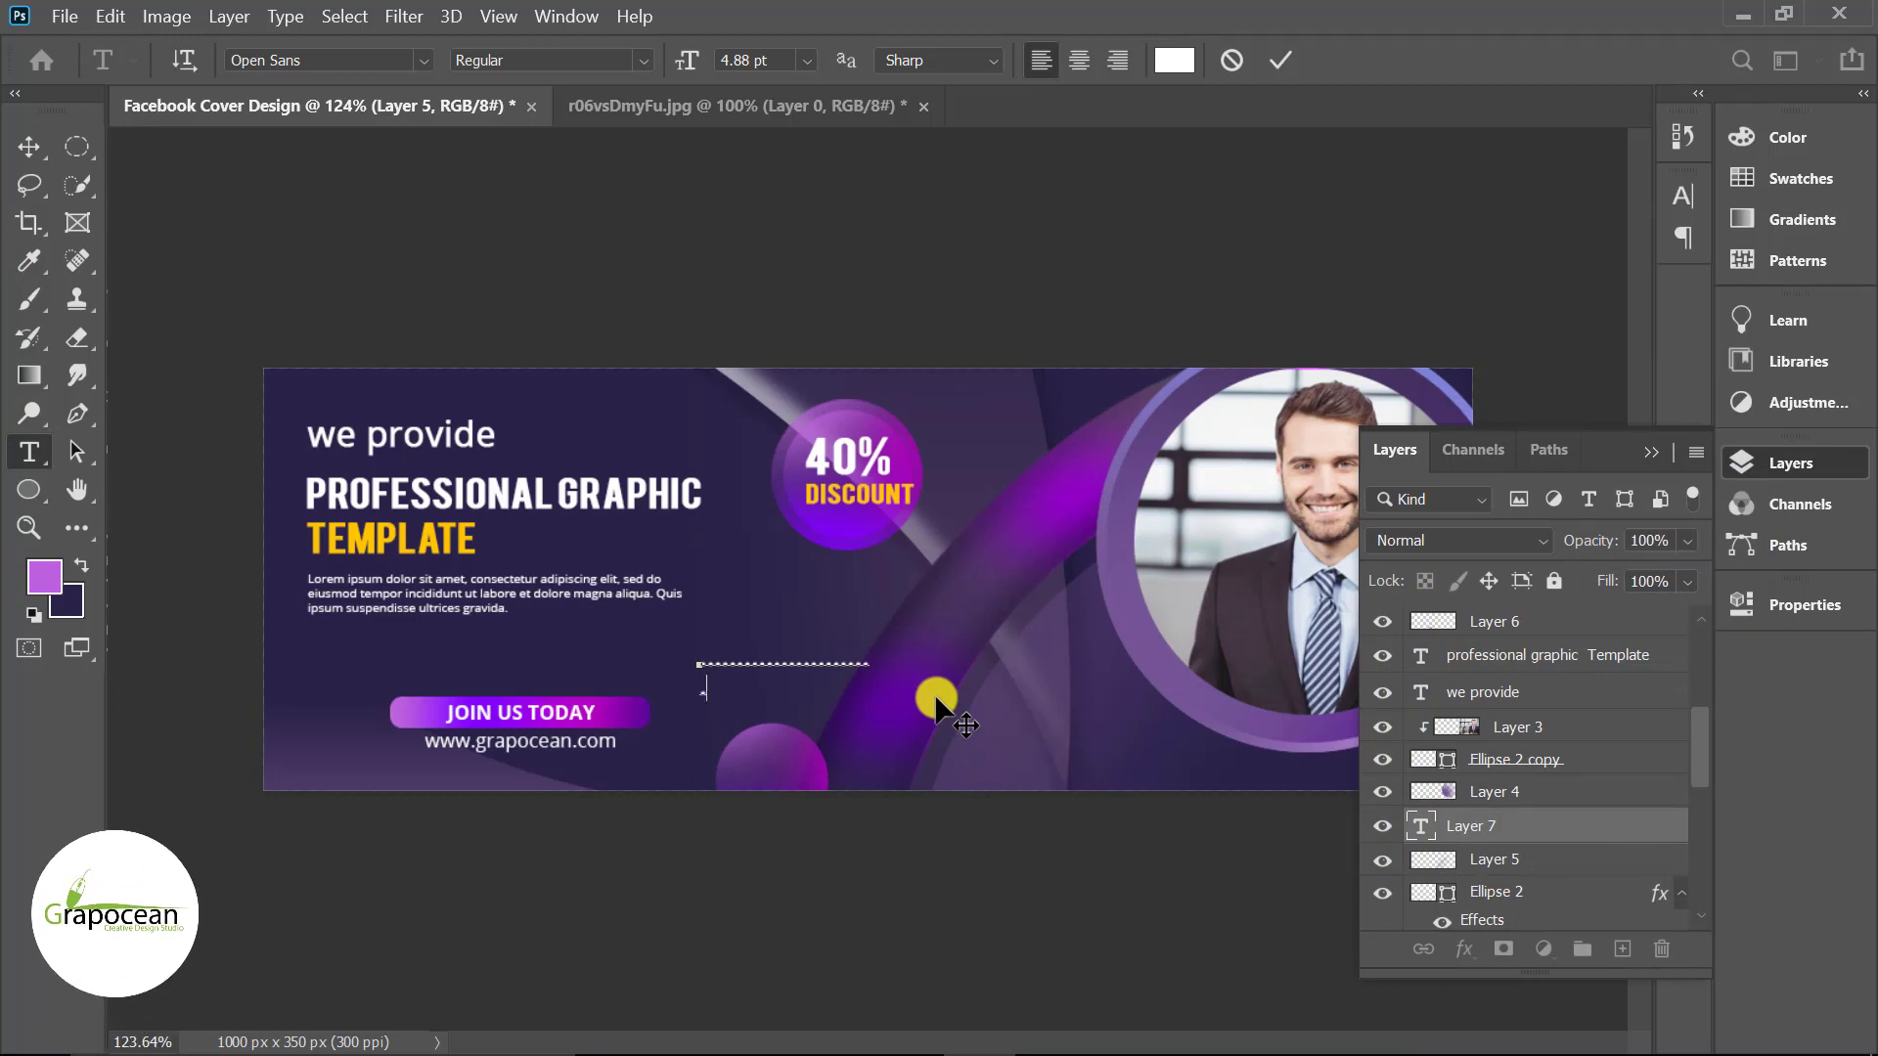
pyautogui.write('.......................')
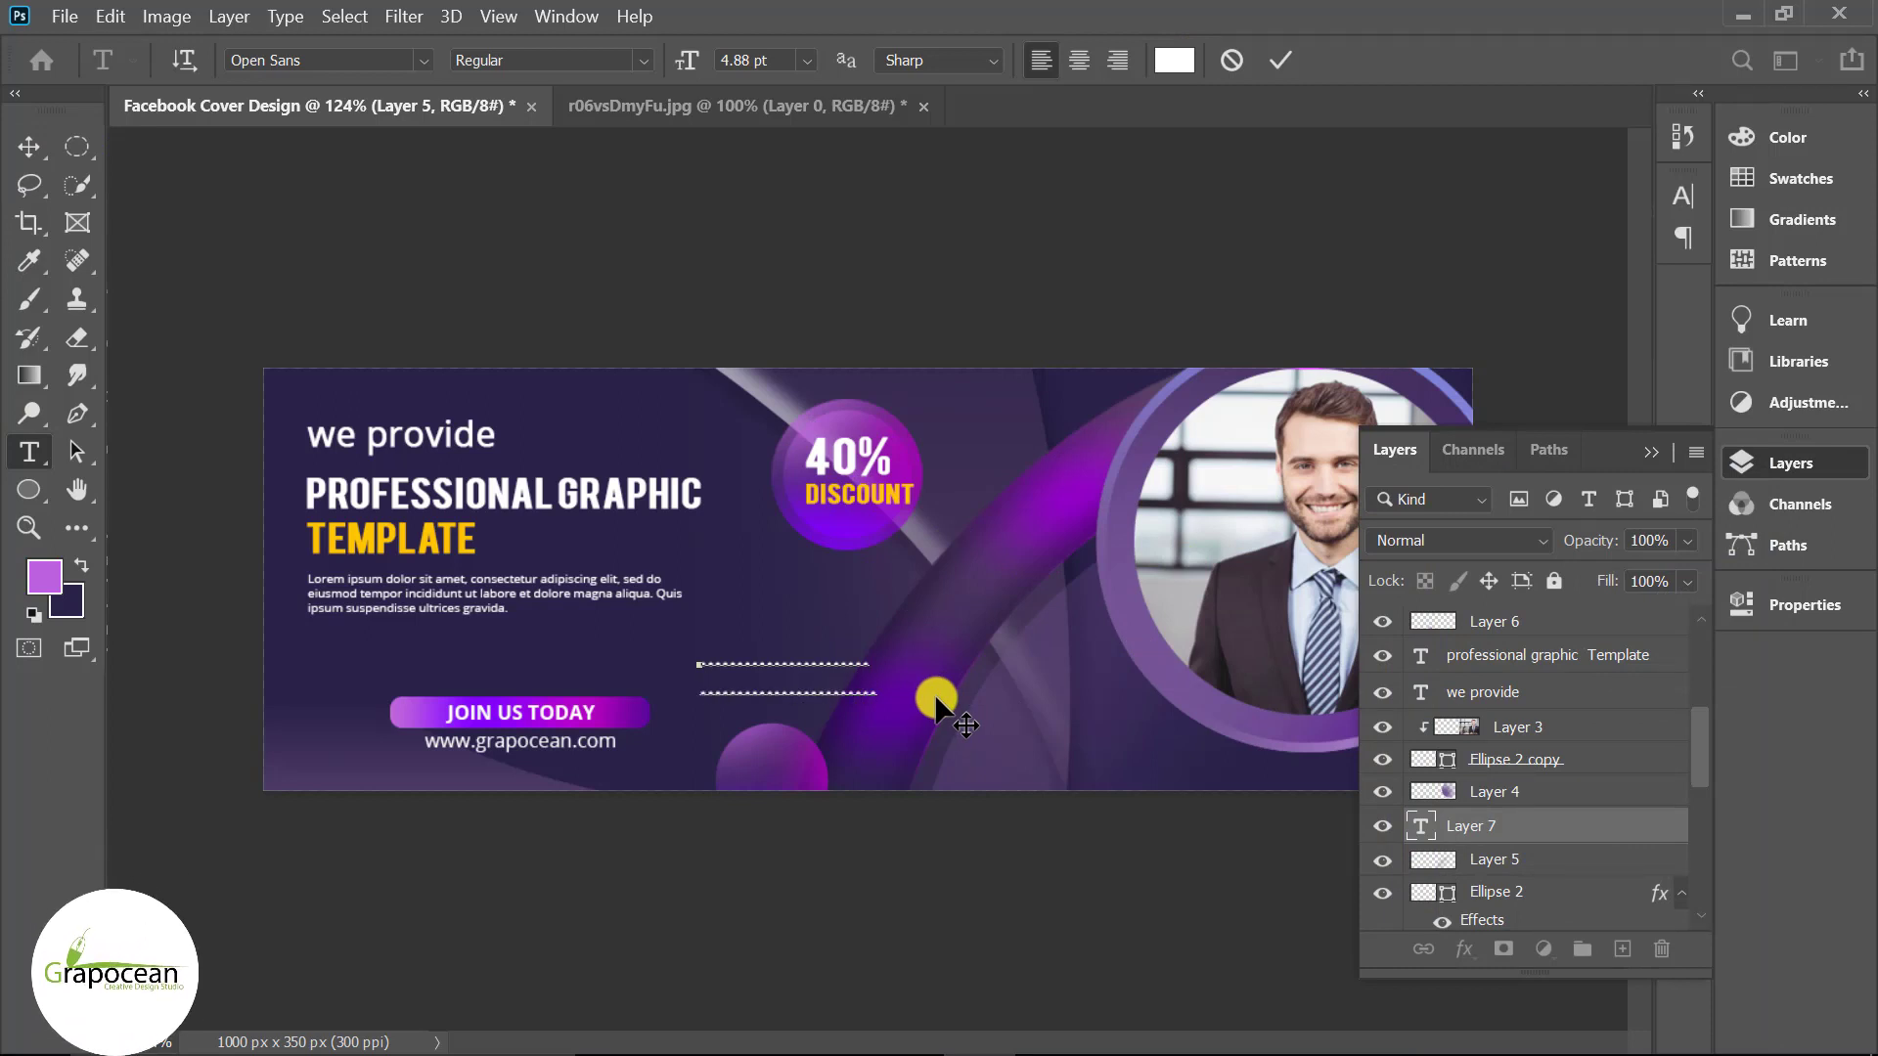
pyautogui.hotkey('ctrl', 'Return')
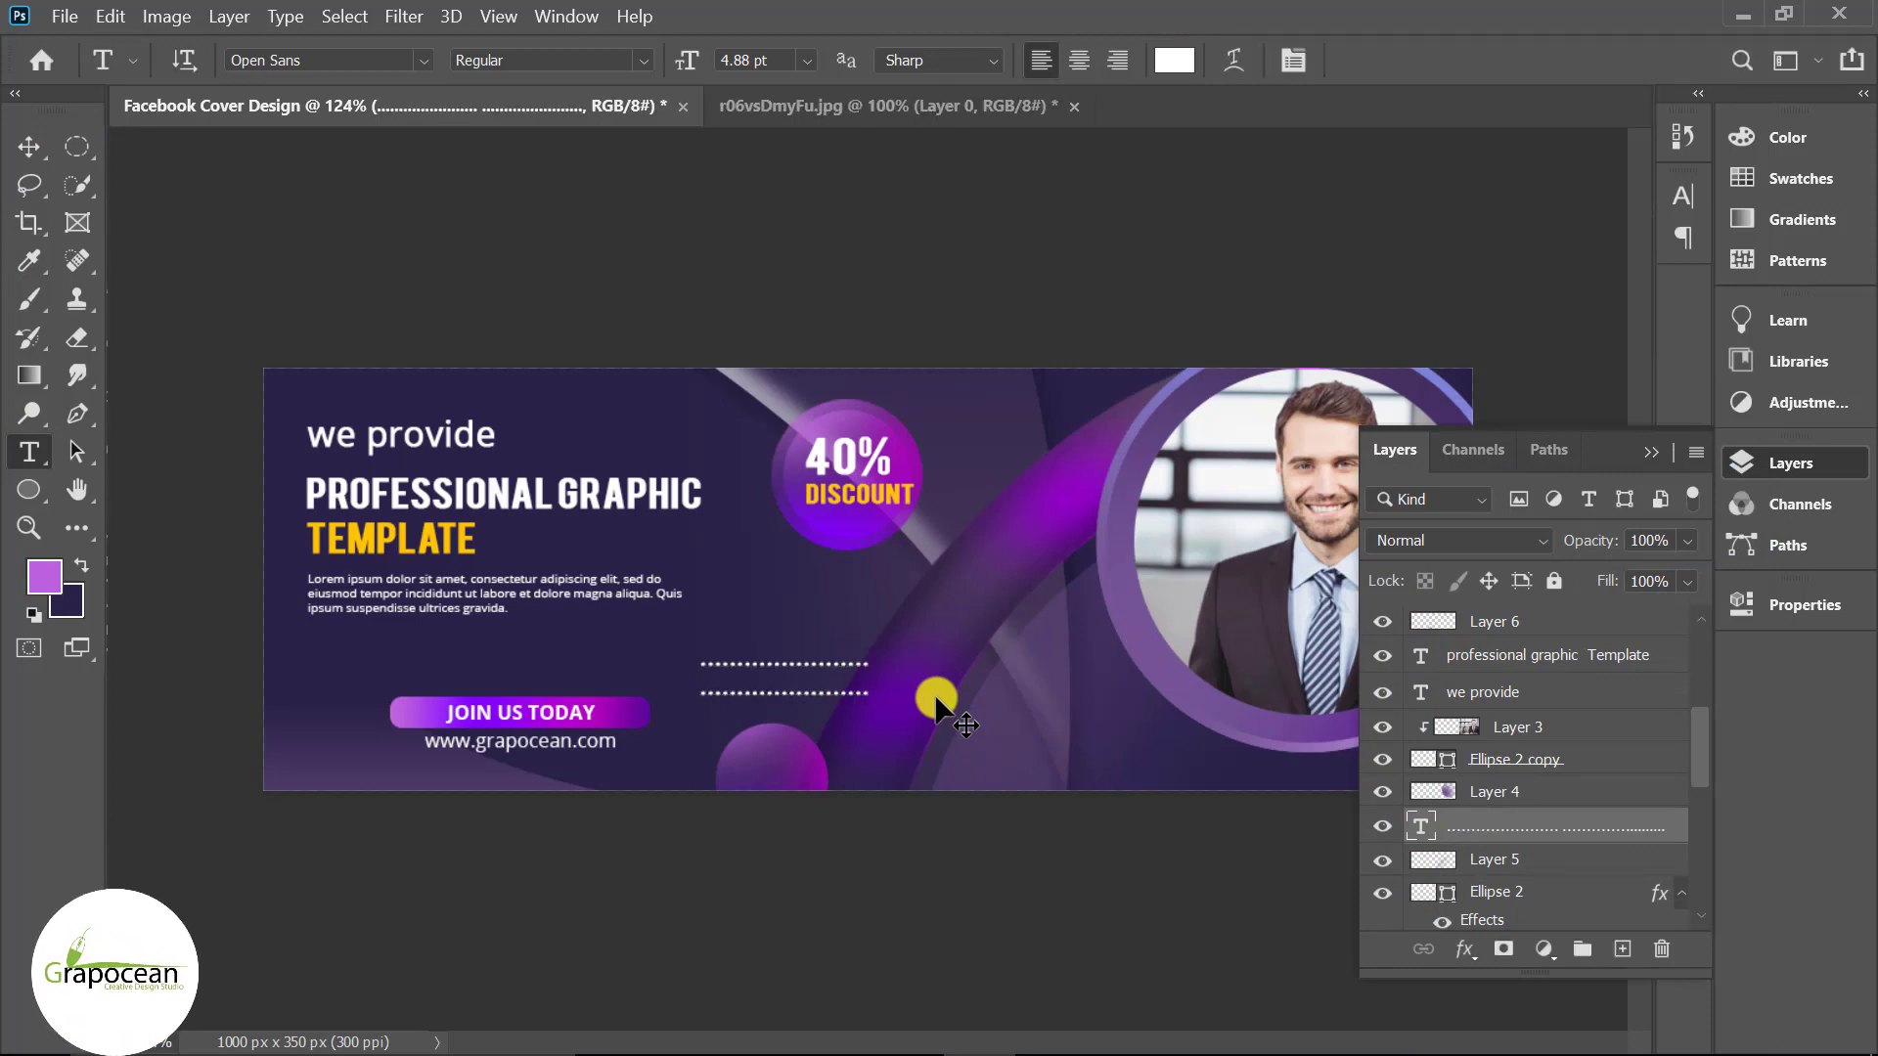
pyautogui.press('v')
pyautogui.scroll(4, 824, 650)
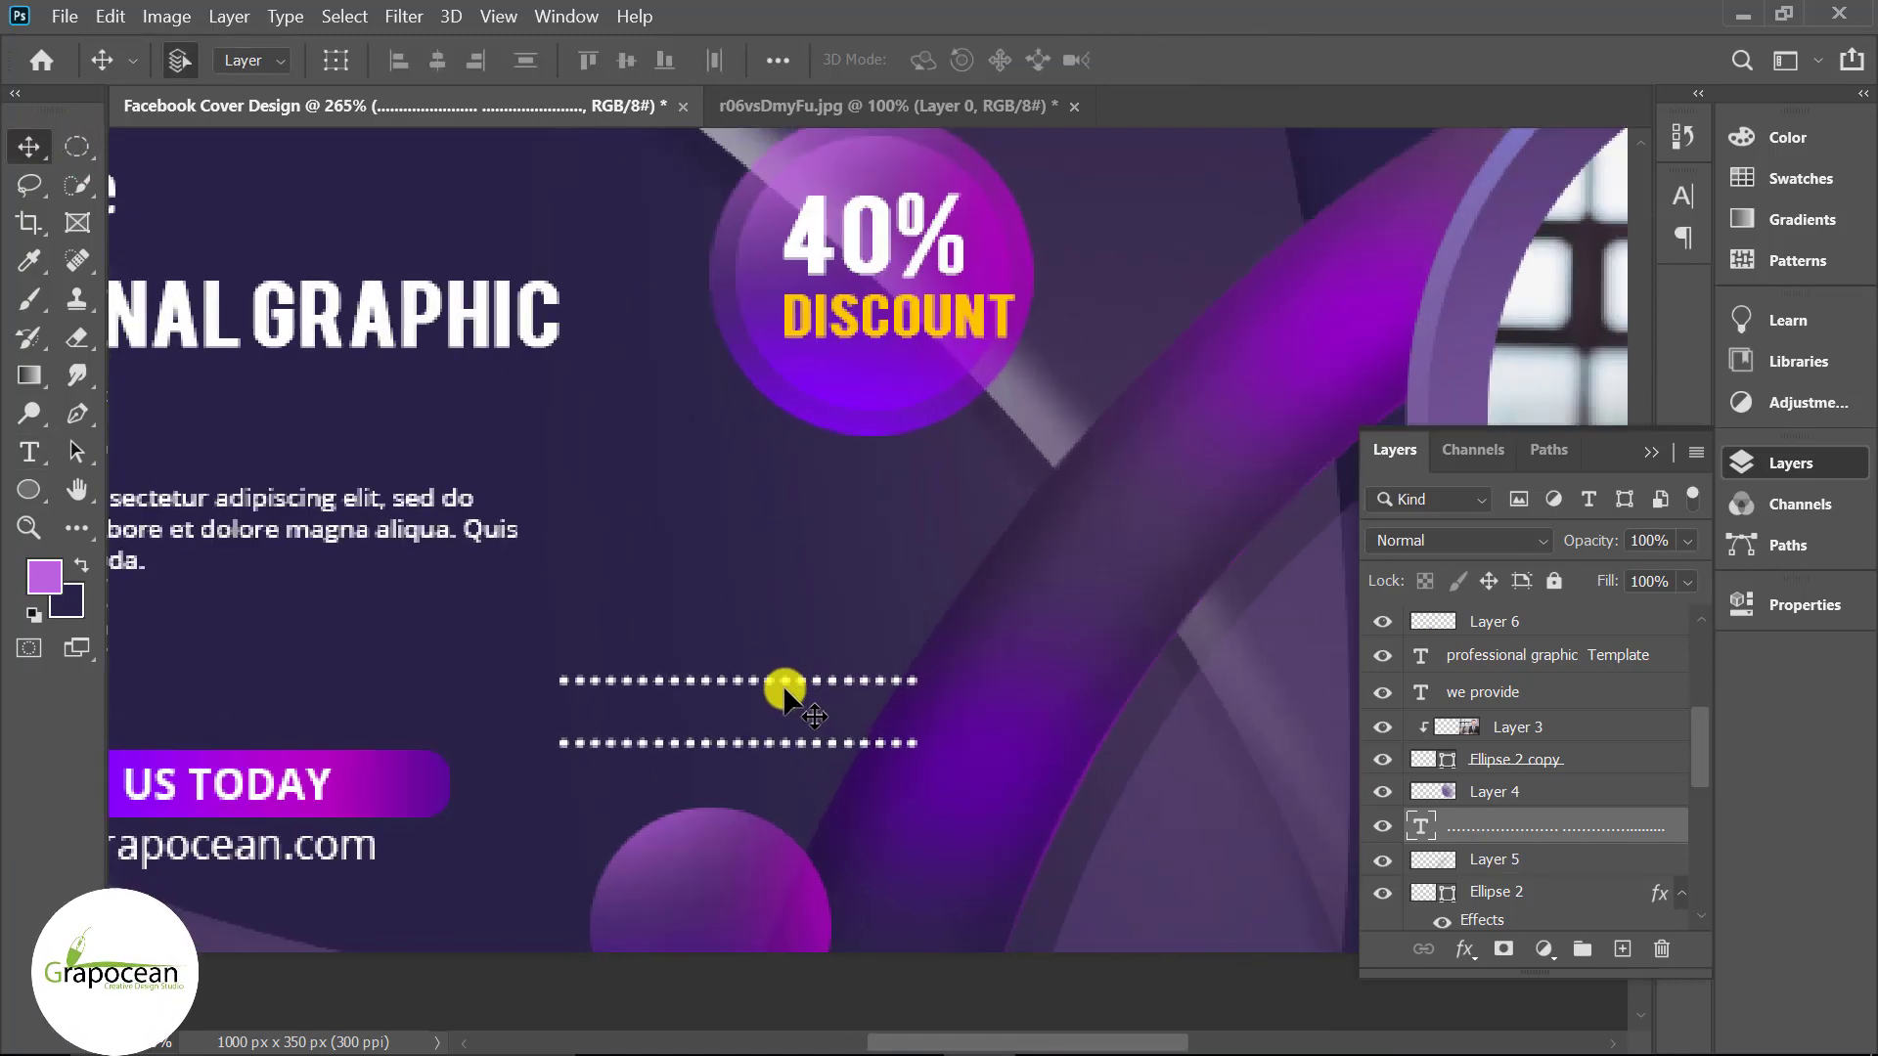
pyautogui.moveTo(780, 682)
pyautogui.mouseDown()
pyautogui.moveTo(765, 554)
pyautogui.moveTo(746, 616)
pyautogui.mouseUp()
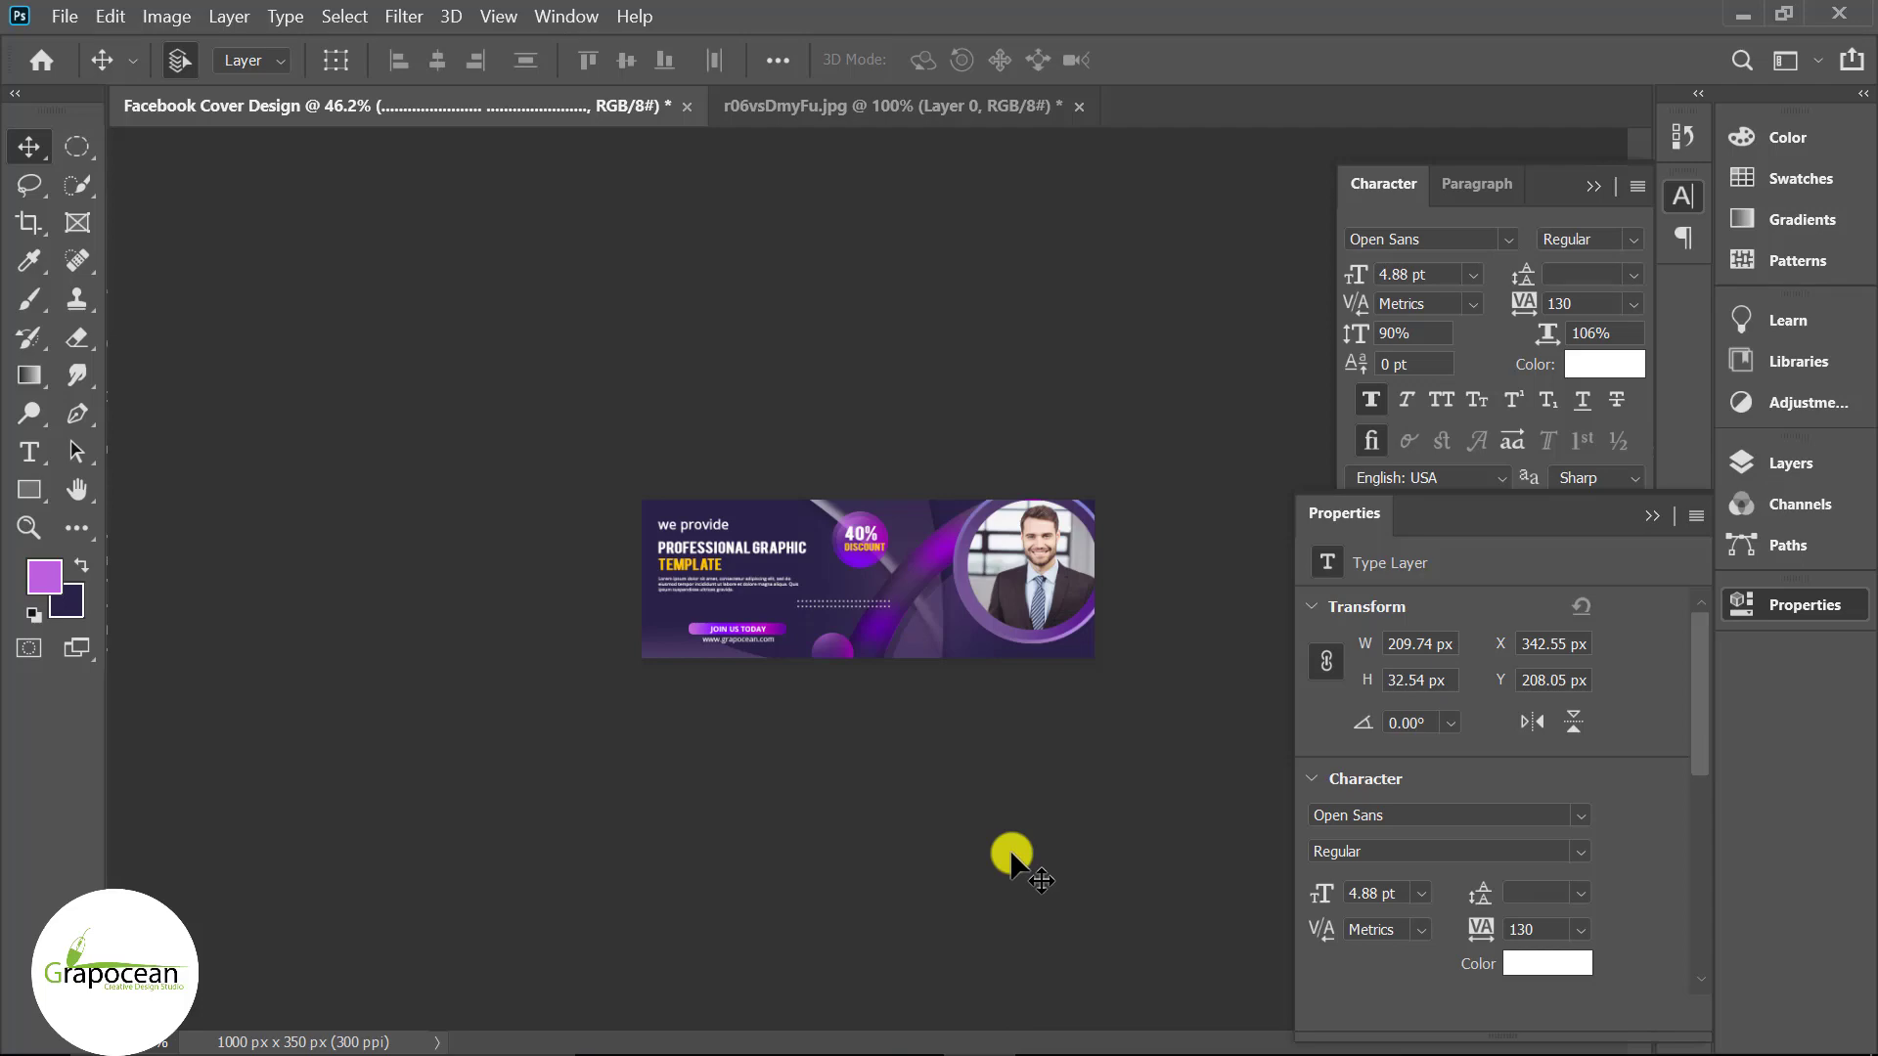
pyautogui.scroll(2, 1013, 860)
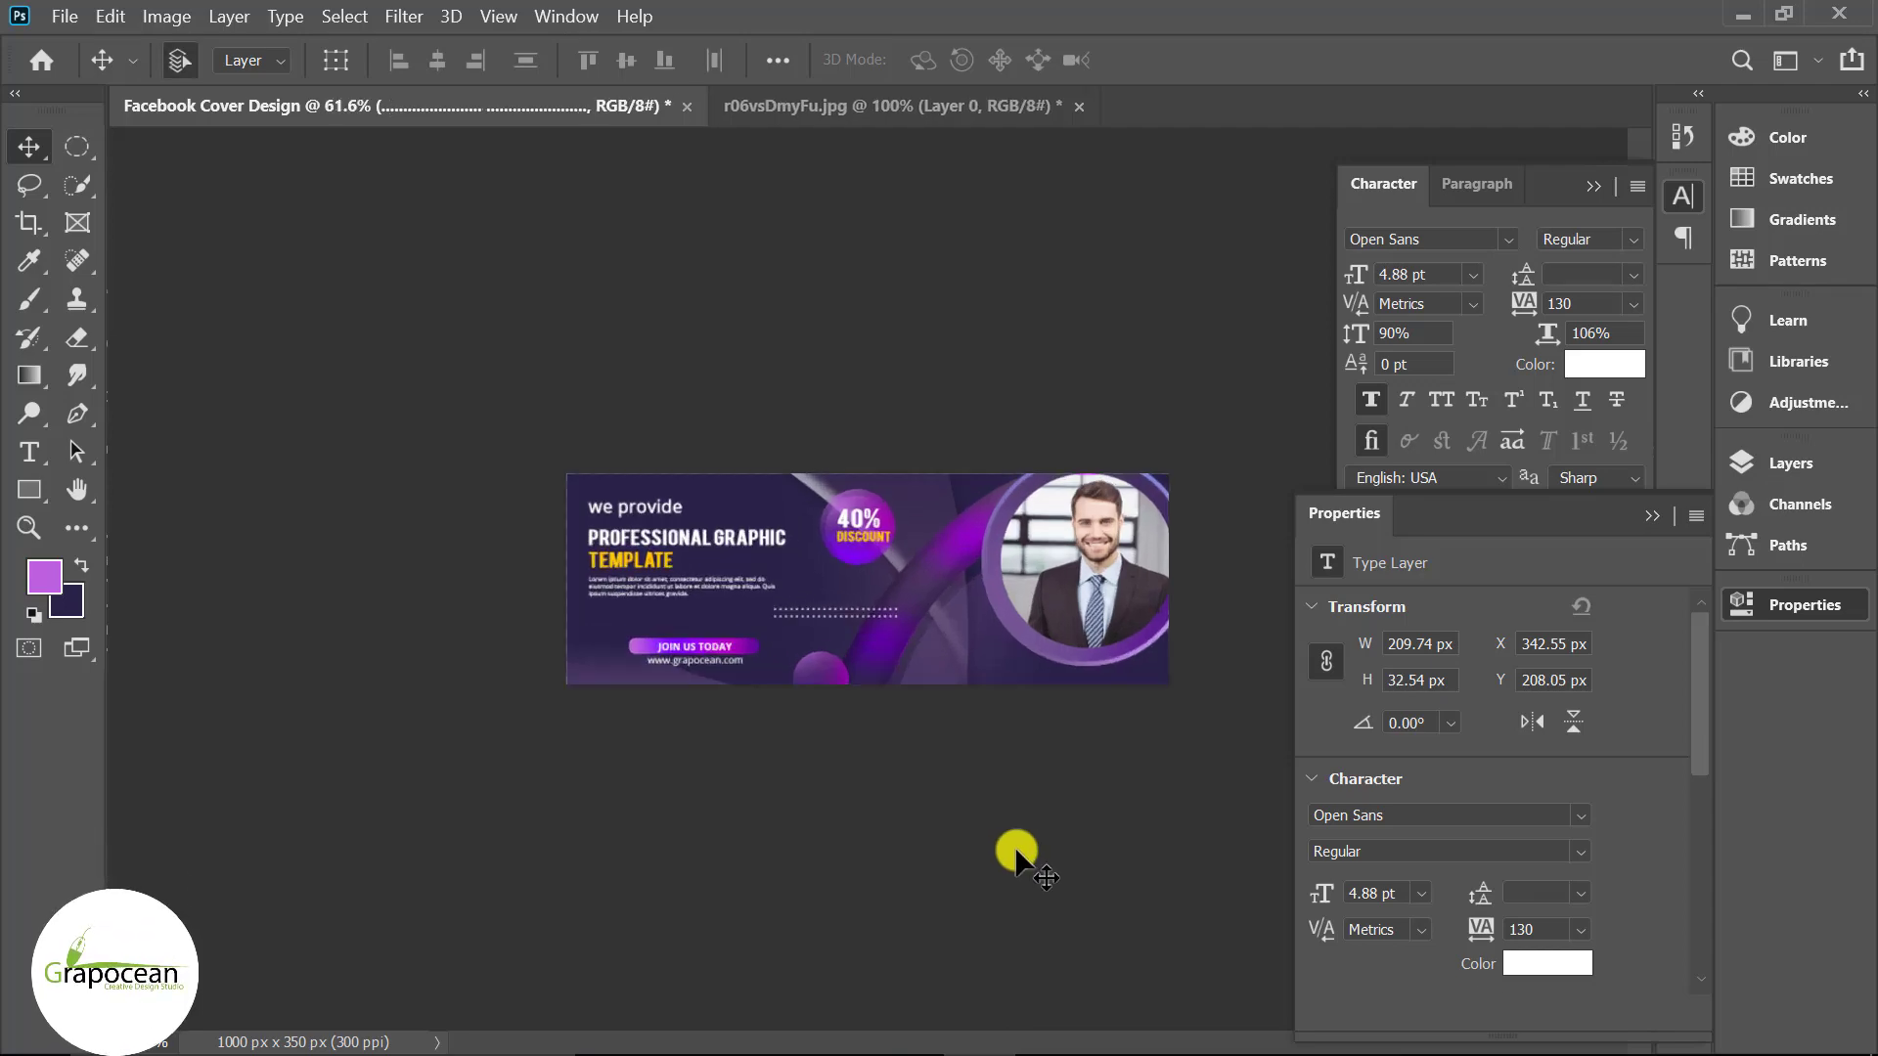